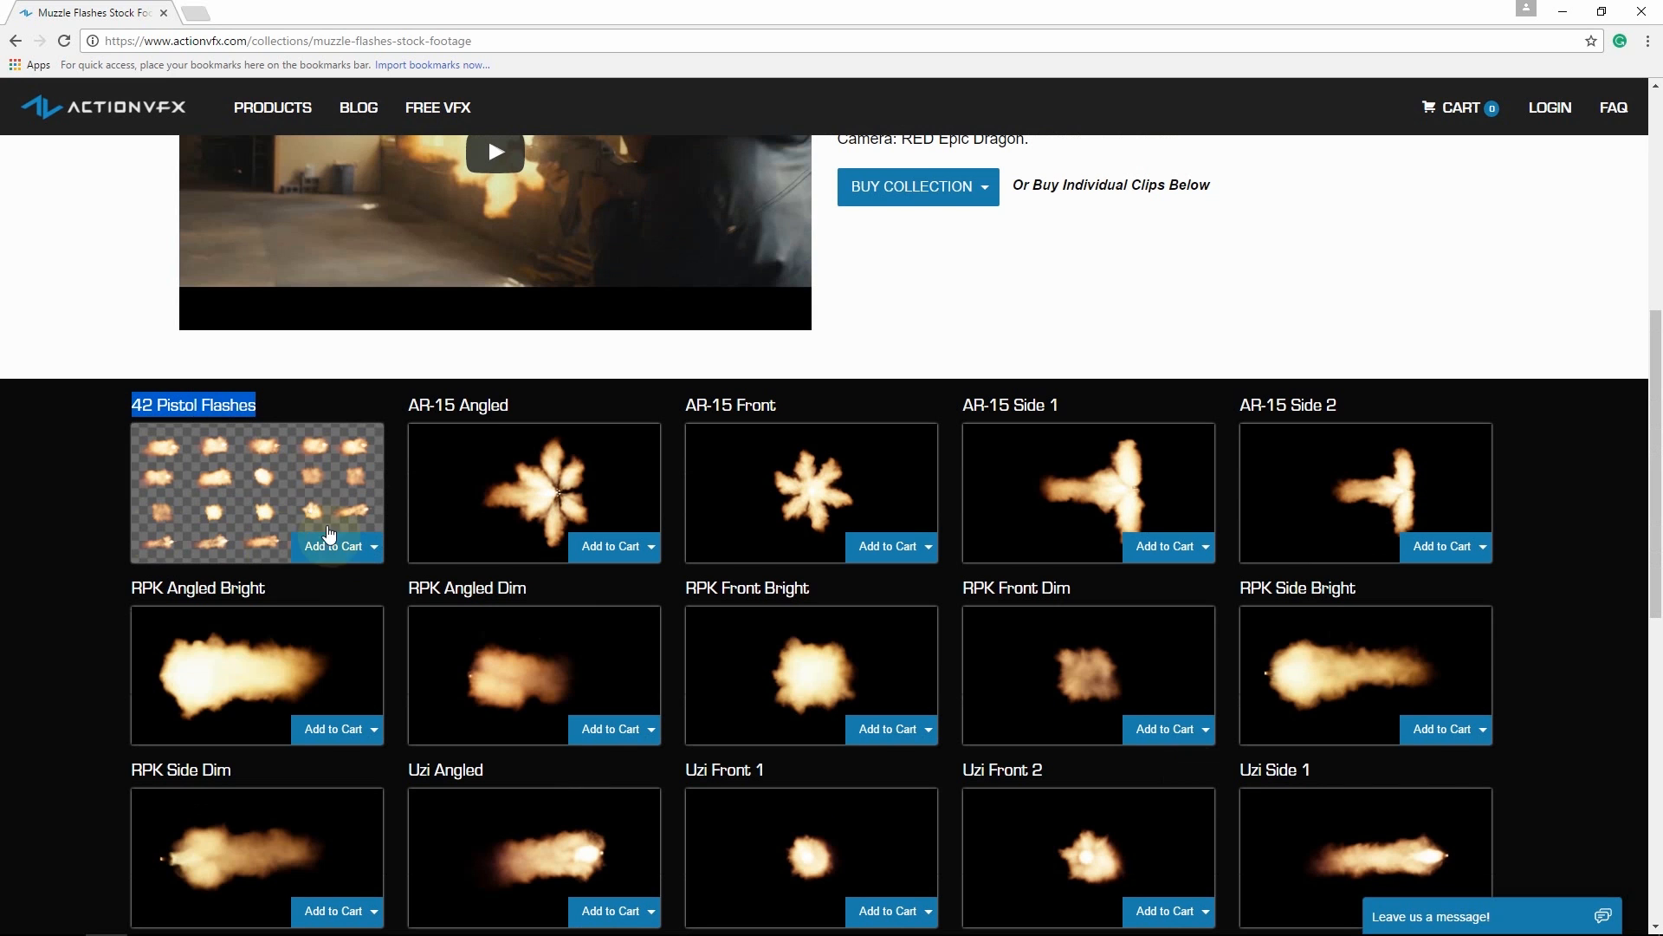
# Browse the muzzle flash stock collection and the Angled, Front and Side folders inside Single_Muzzle_Flashes_PNG_0296
pyautogui.scroll(3, 265, 499)
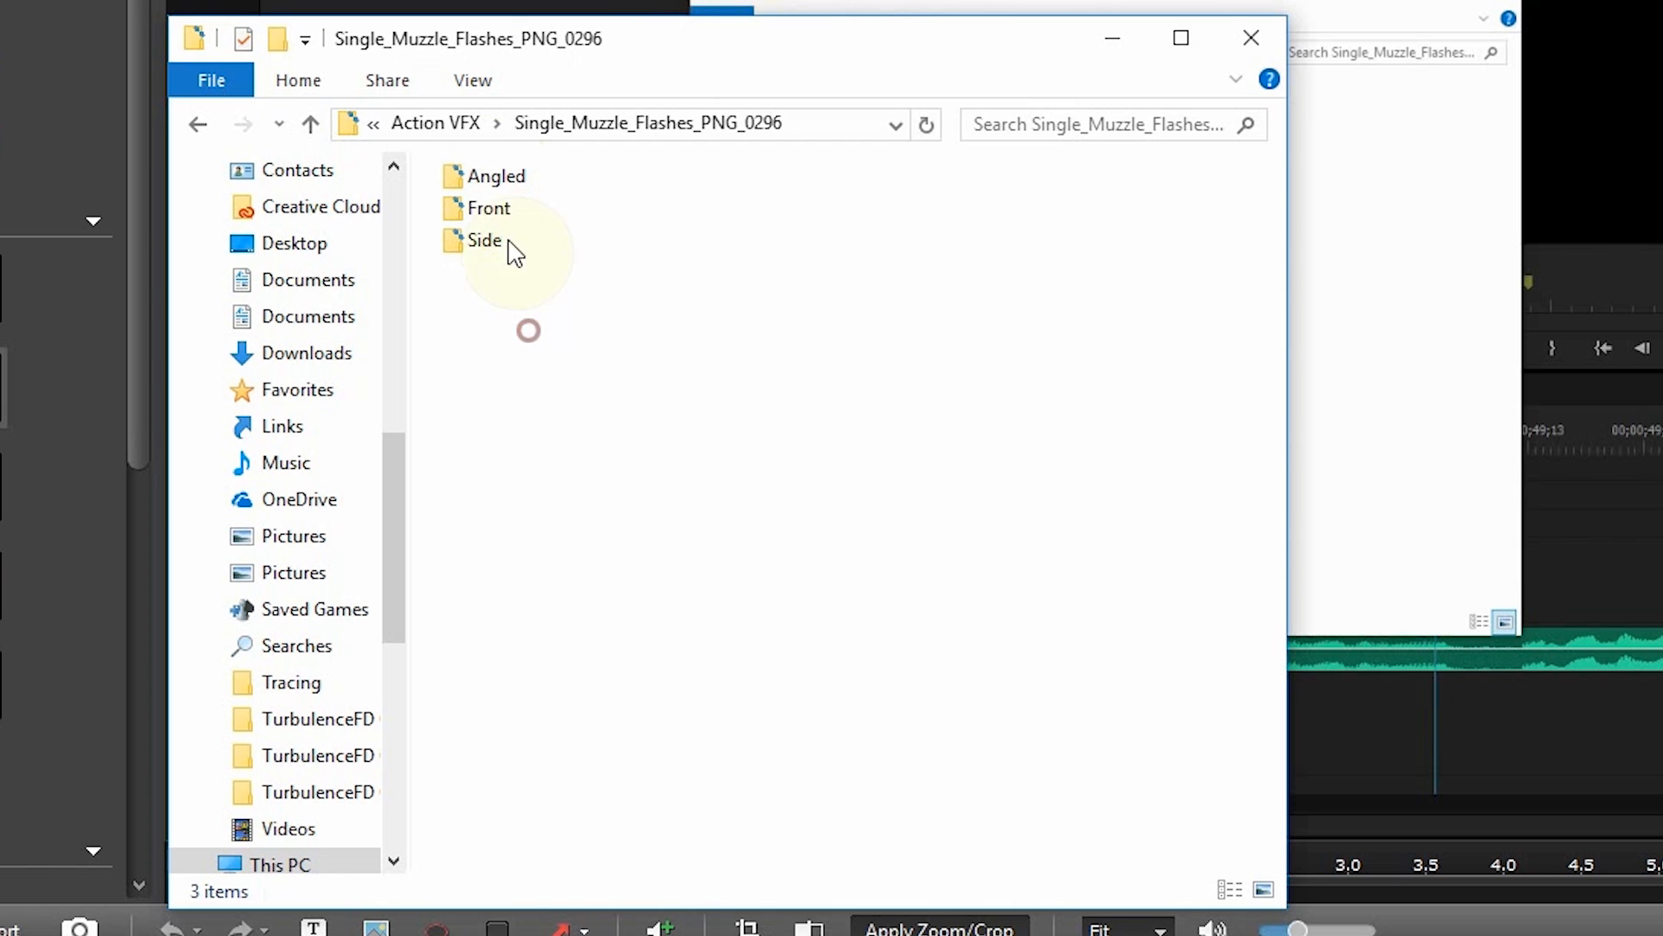
pyautogui.moveTo(529, 331); pyautogui.dragTo(475, 178)
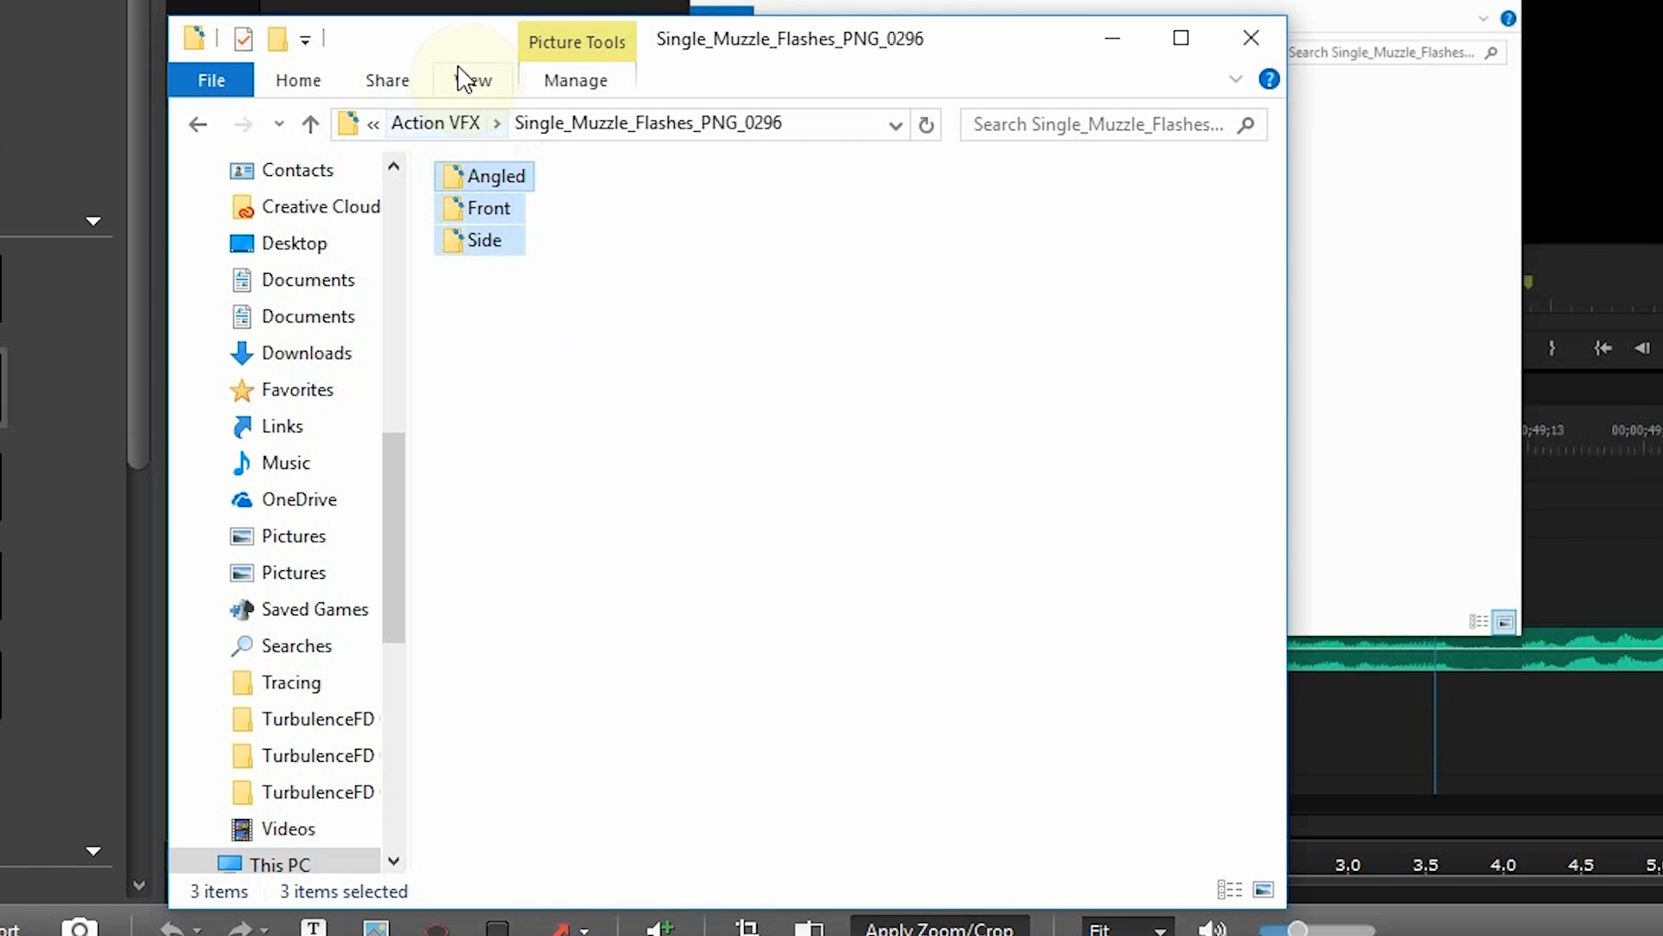
pyautogui.click(473, 80)
pyautogui.click(520, 124)
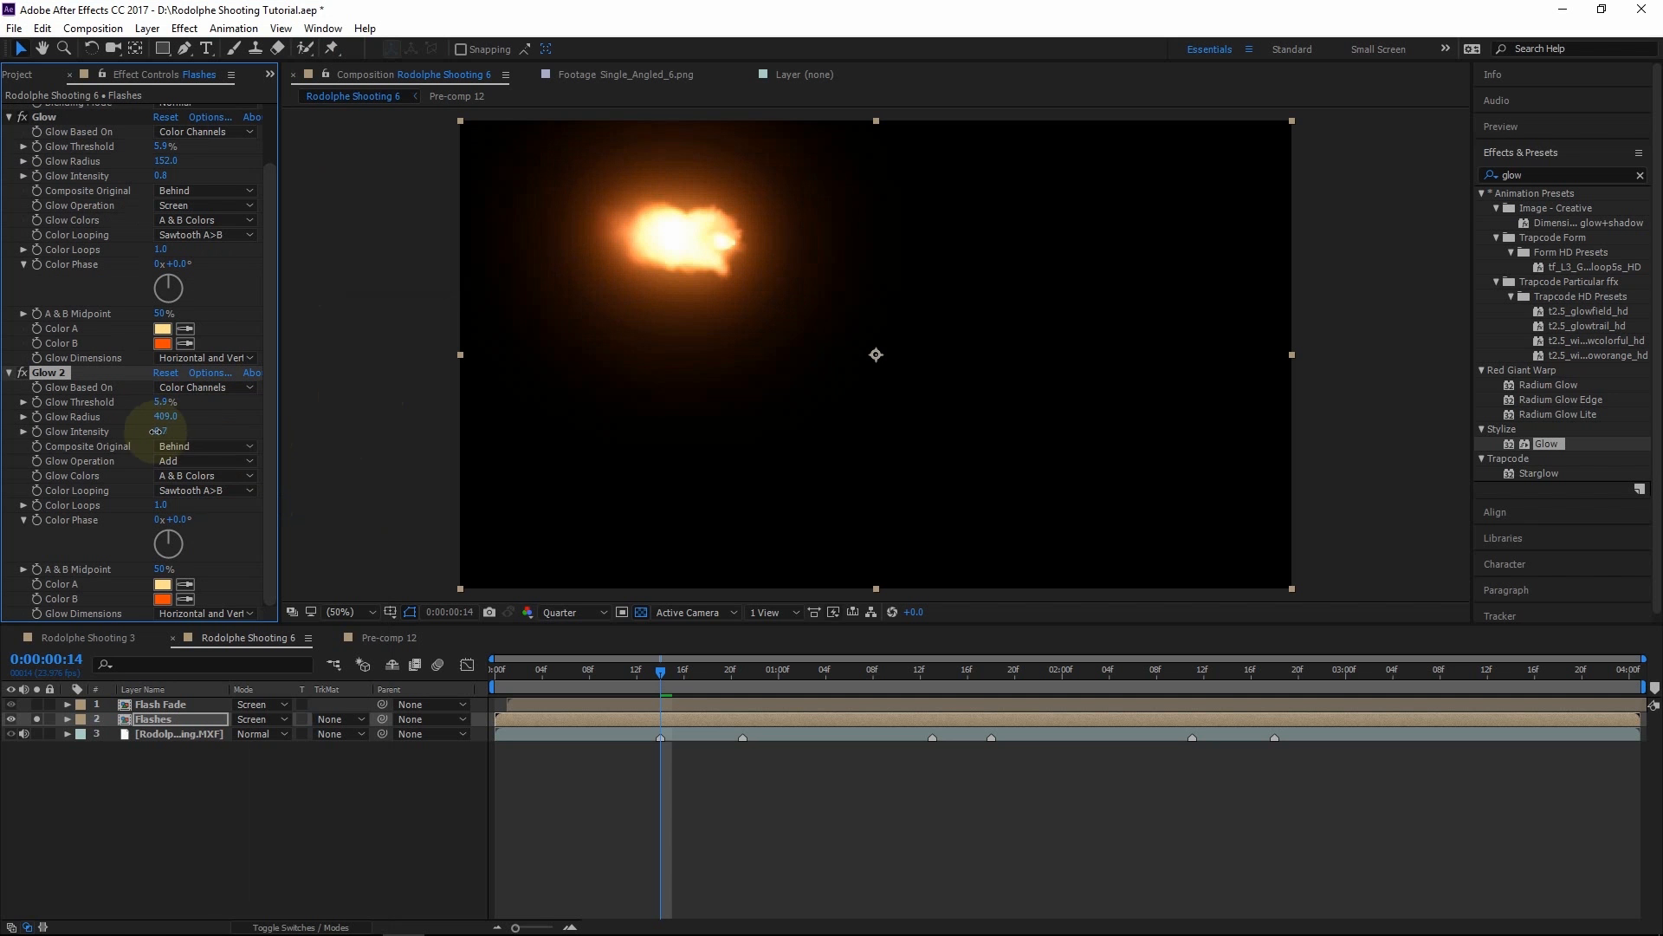
# Set the Flashes layer's Glow 2 effect to the Screen glow operation with an intensity of 0.4
pyautogui.click(186, 461)
pyautogui.click(182, 451)
pyautogui.moveTo(161, 431); pyautogui.dragTo(149, 431)
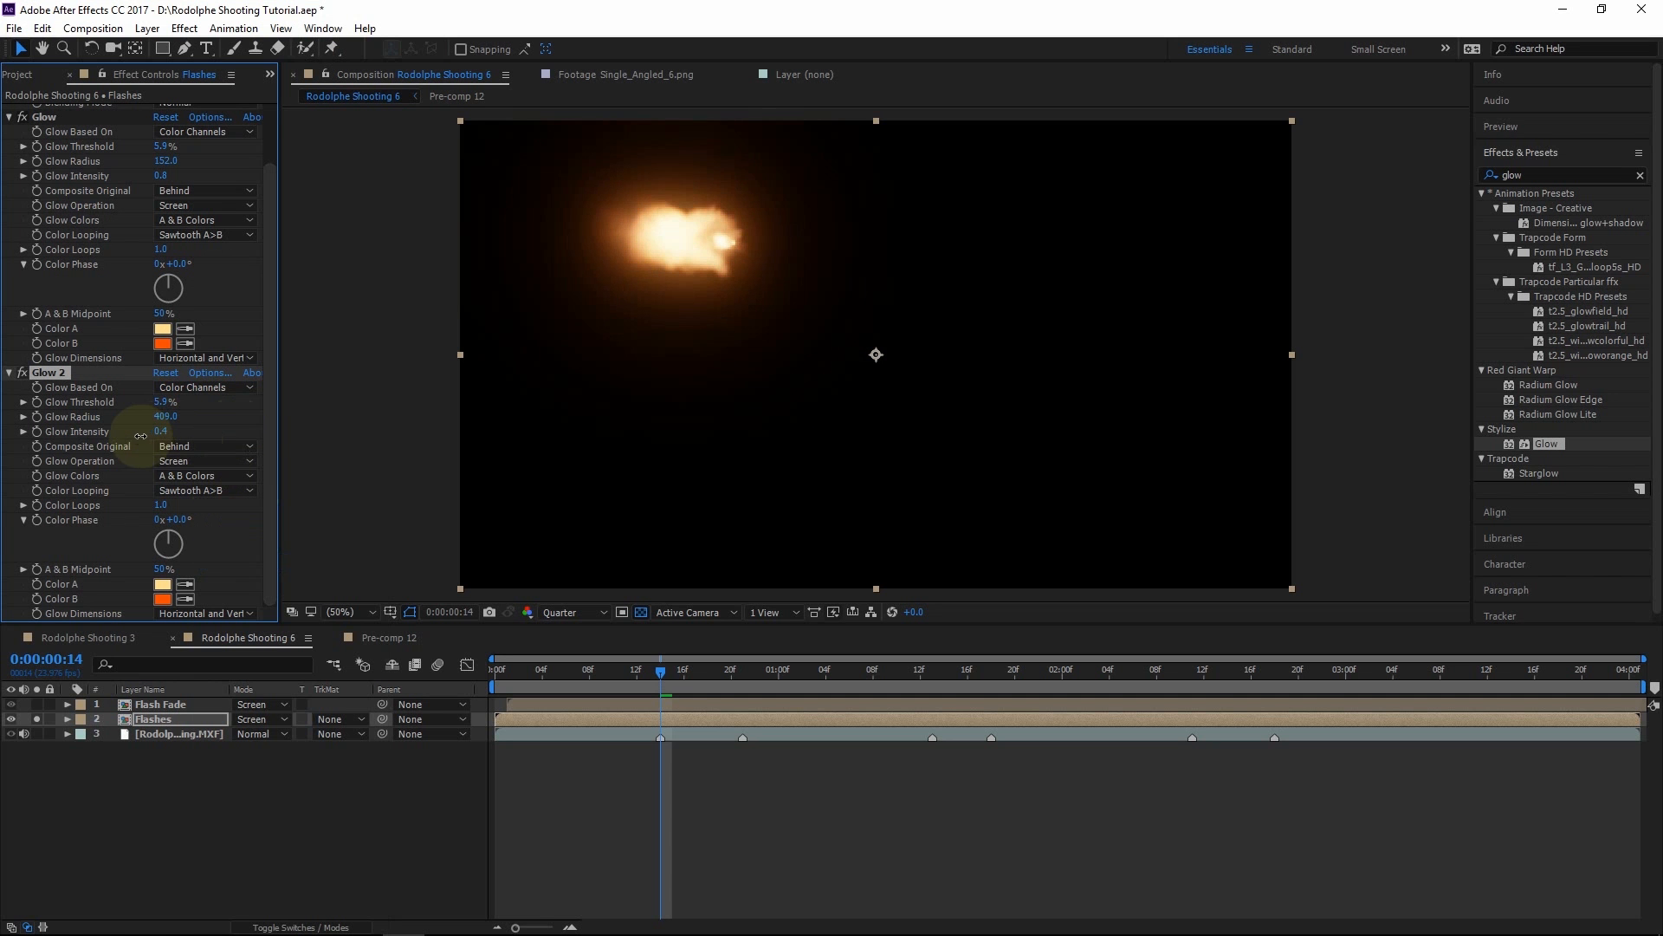
# Compare the Flashes layer with its effects off and on, and unsolo the layer
pyautogui.click(295, 927)
pyautogui.click(277, 719)
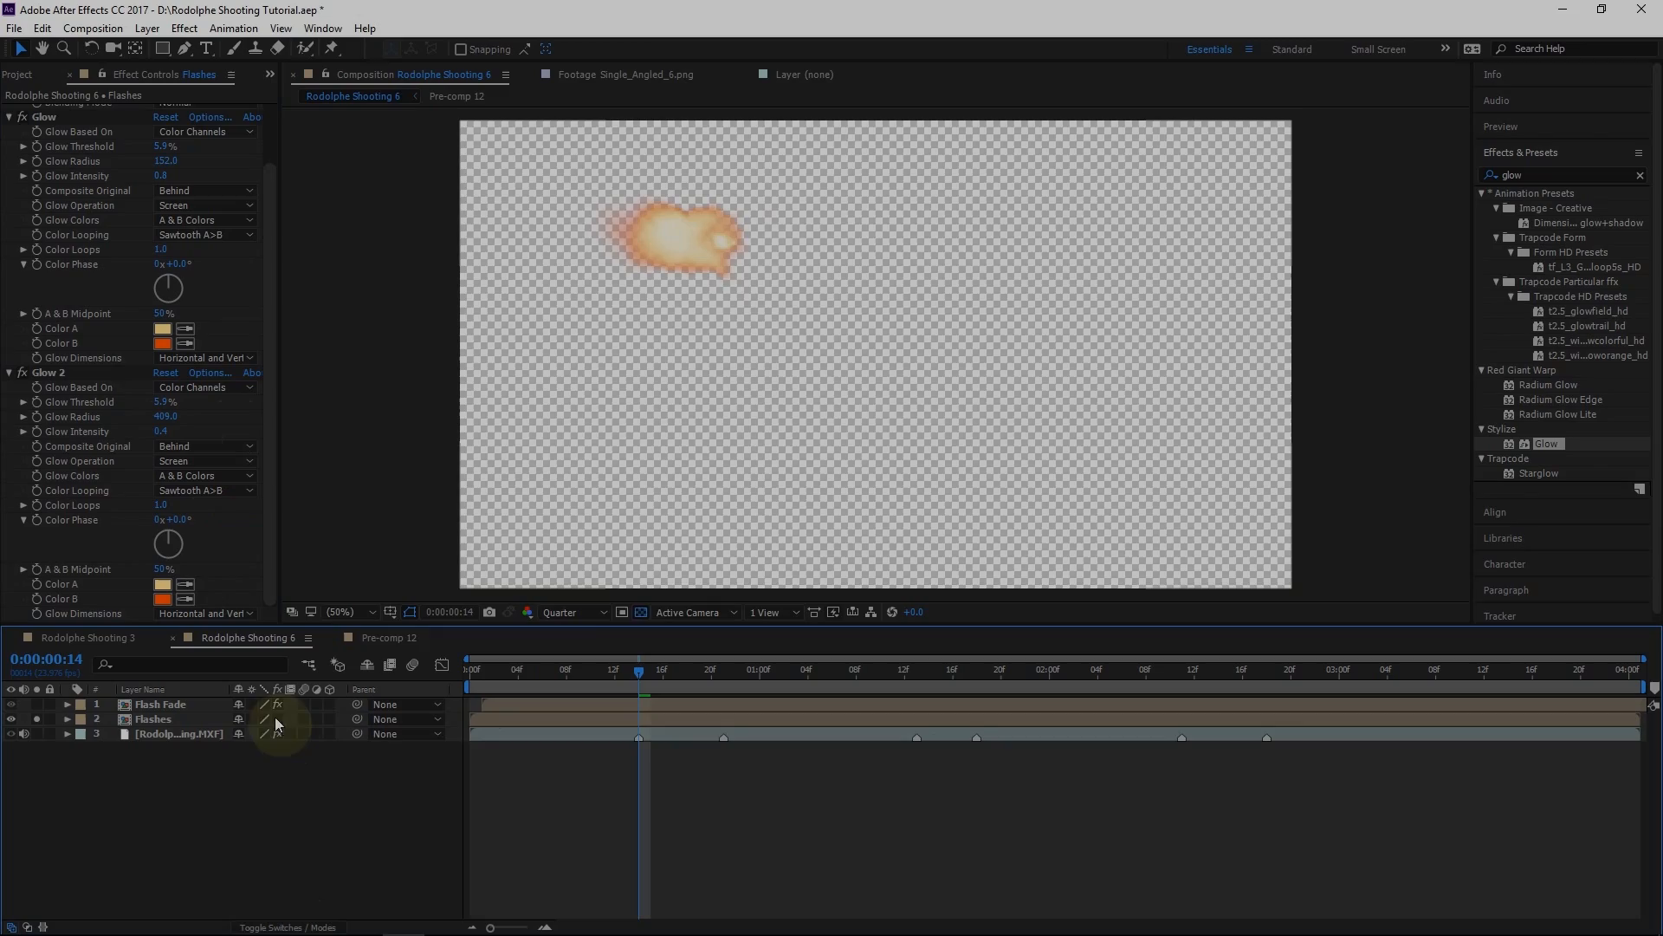
pyautogui.click(641, 613)
pyautogui.click(277, 719)
pyautogui.click(36, 720)
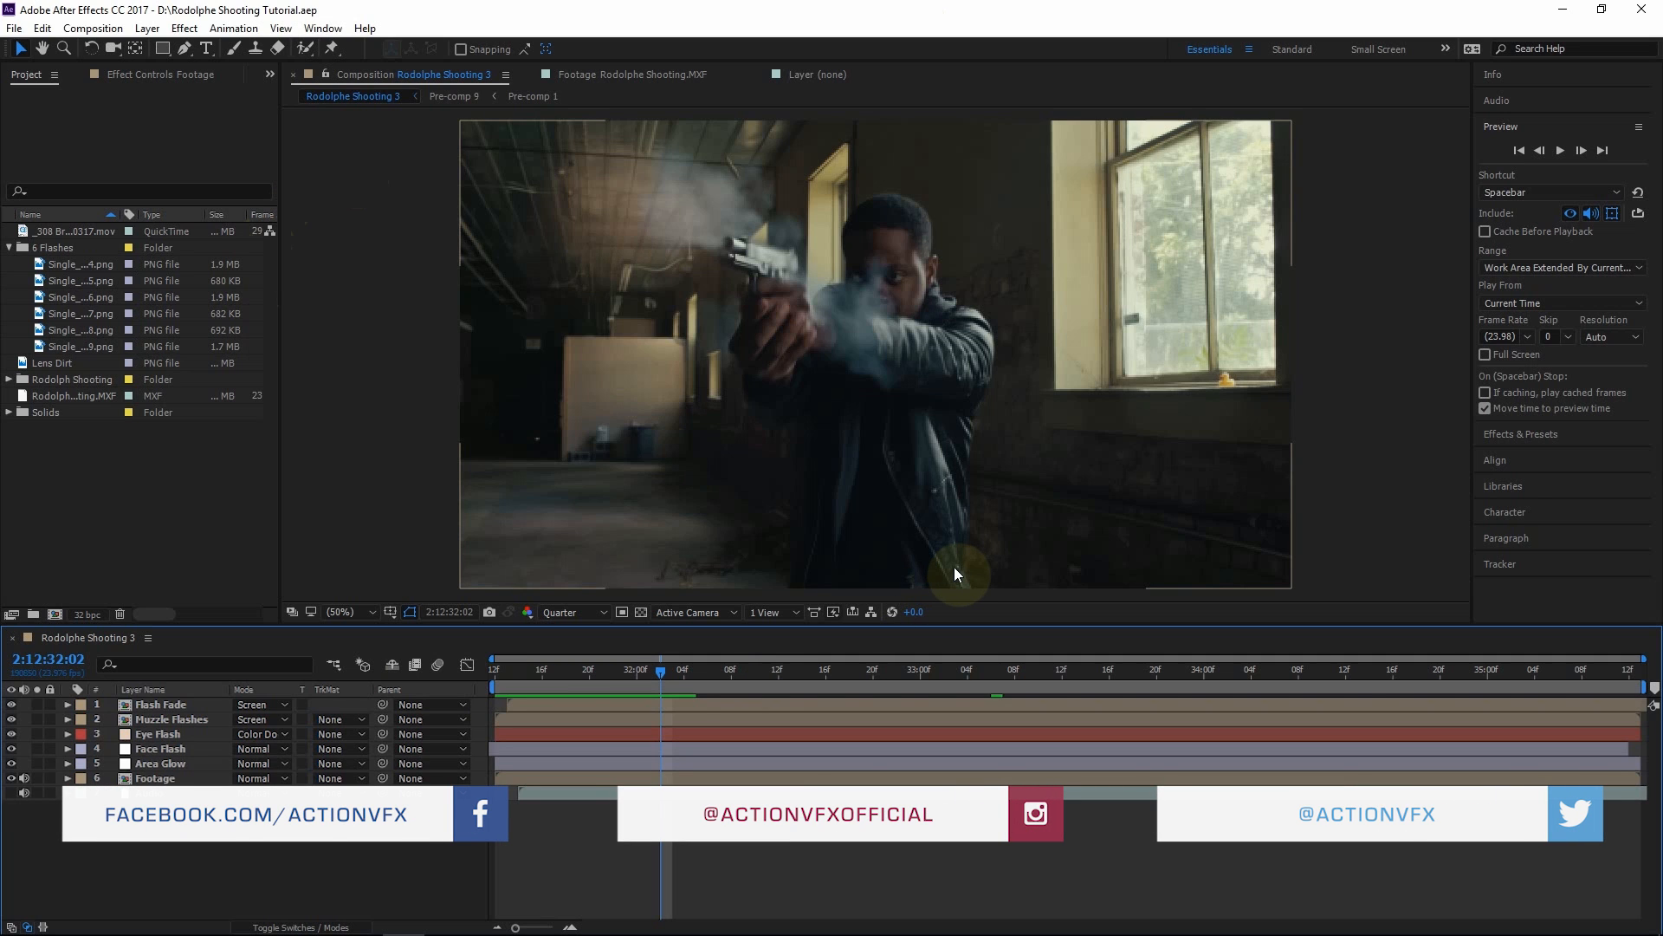
# Preview the Rodolphe Shooting.MXF footage and create a new composition from it
pyautogui.click(44, 394)
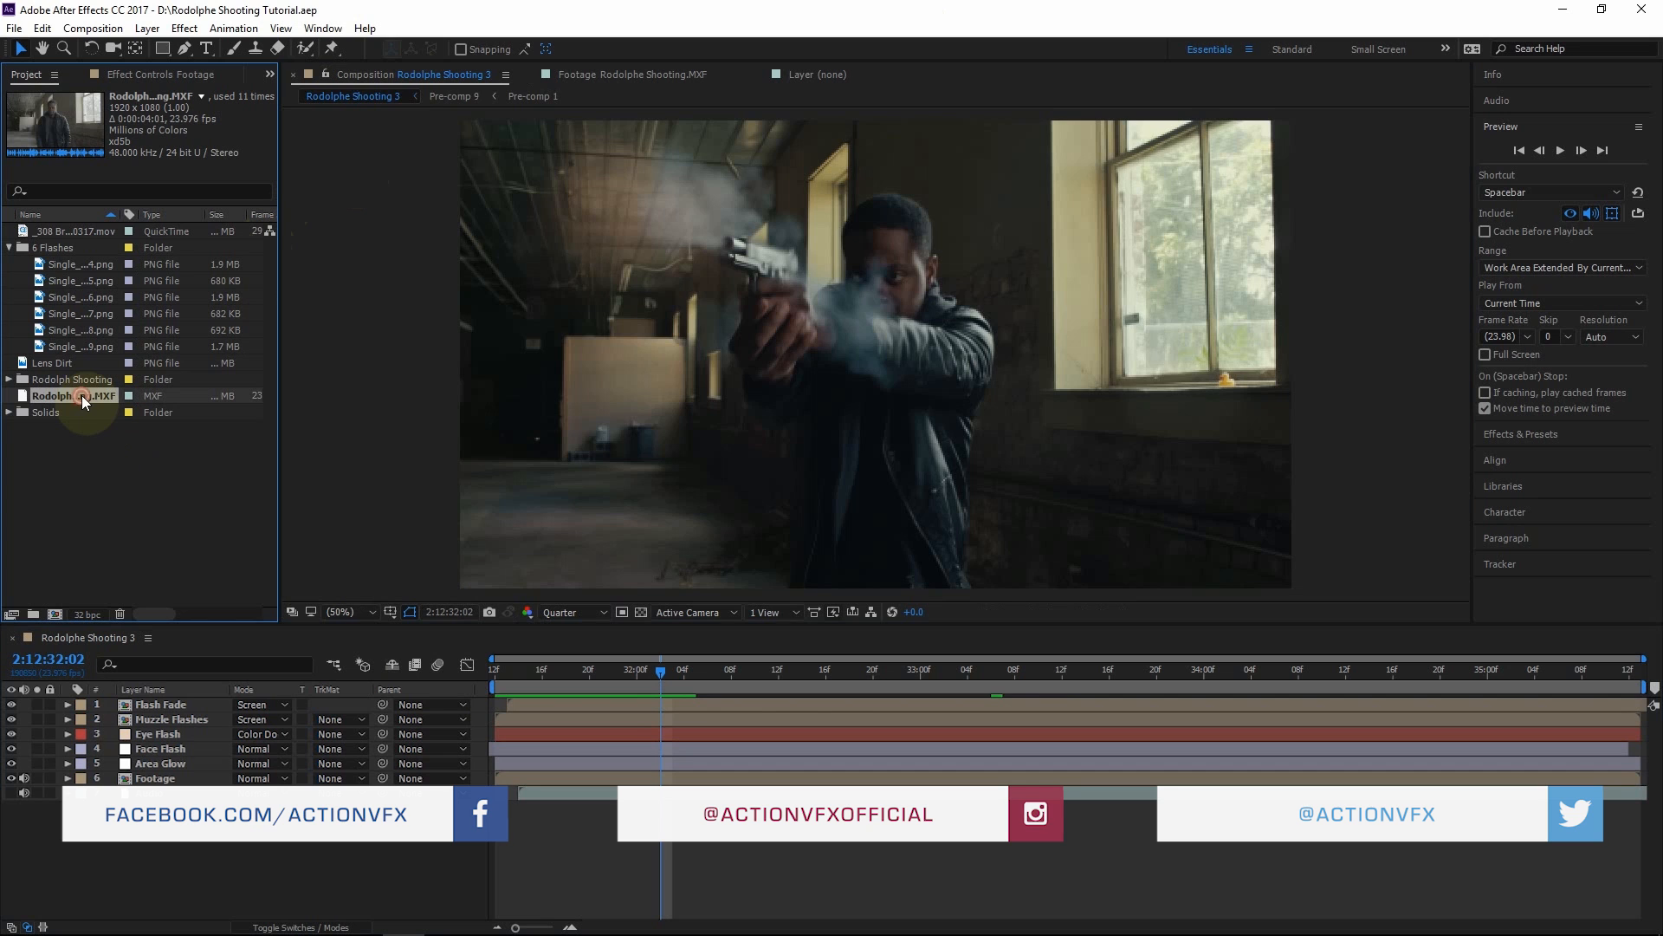
pyautogui.doubleClick(81, 395)
pyautogui.click(687, 575)
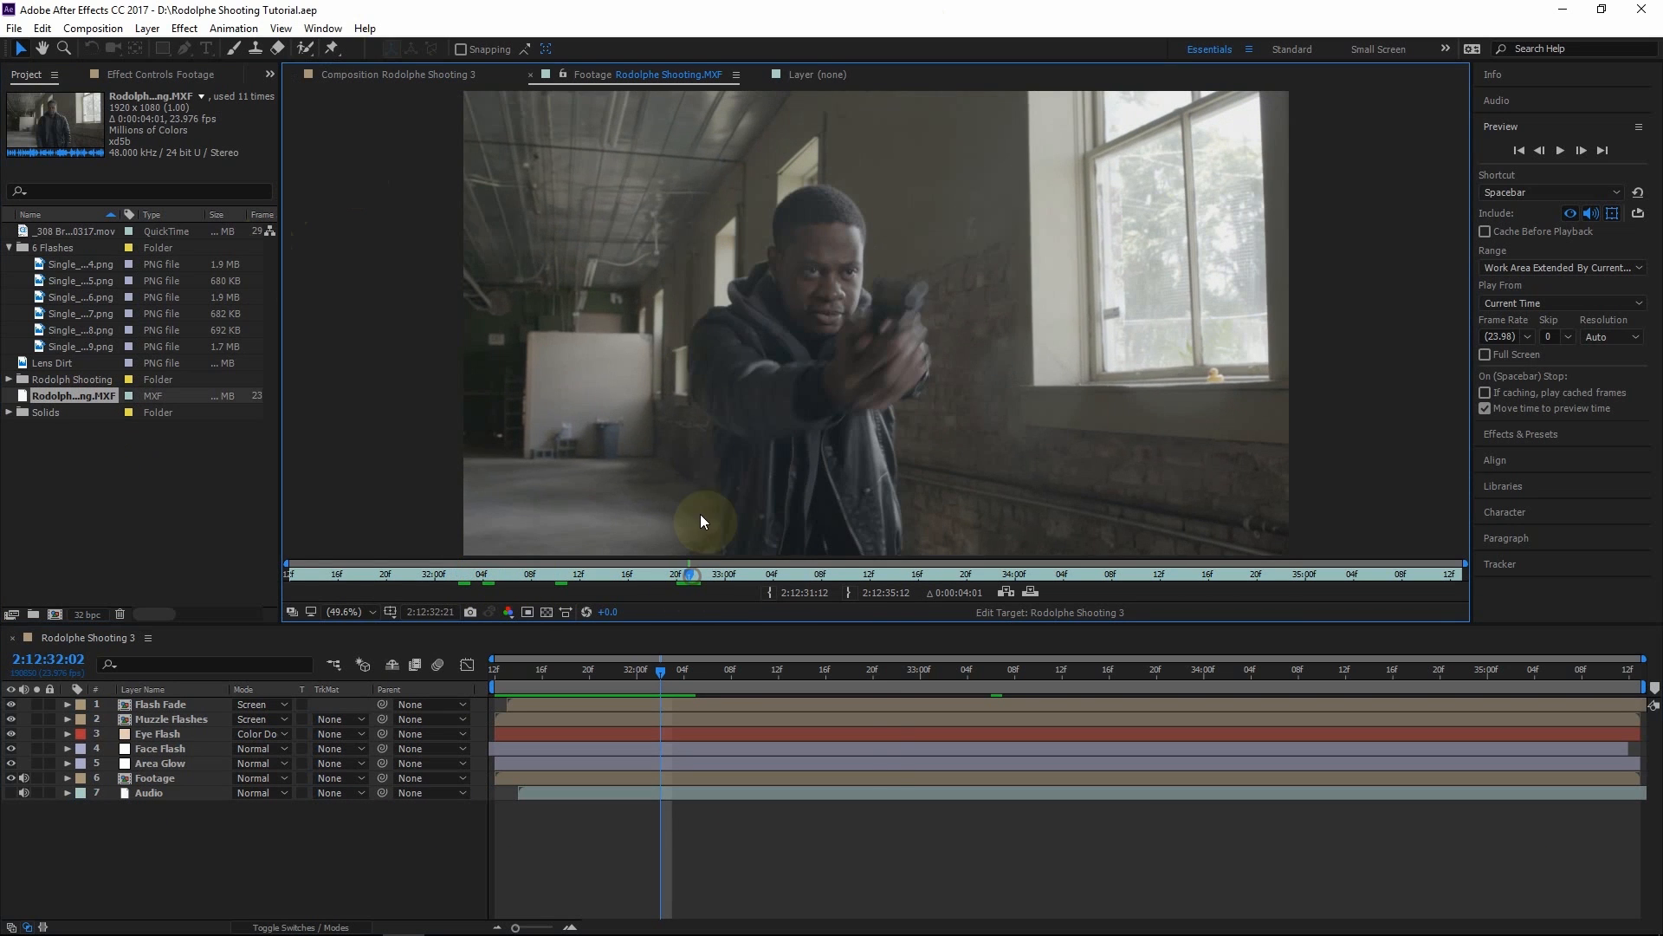
pyautogui.click(69, 436)
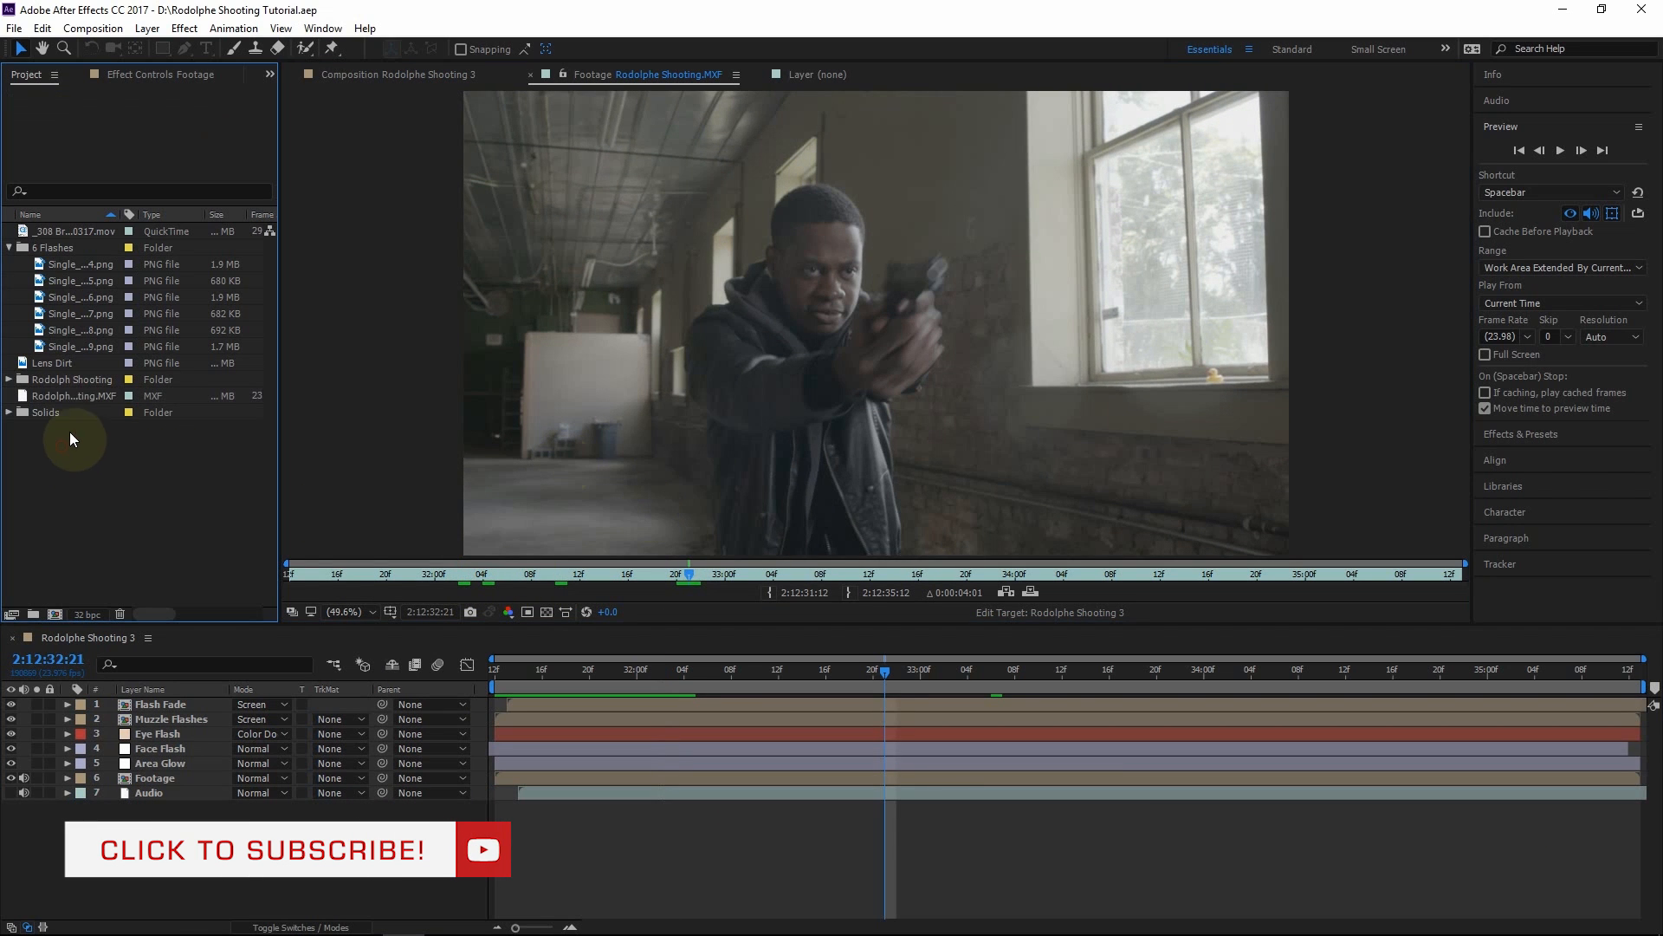
pyautogui.moveTo(64, 396); pyautogui.dragTo(55, 615)
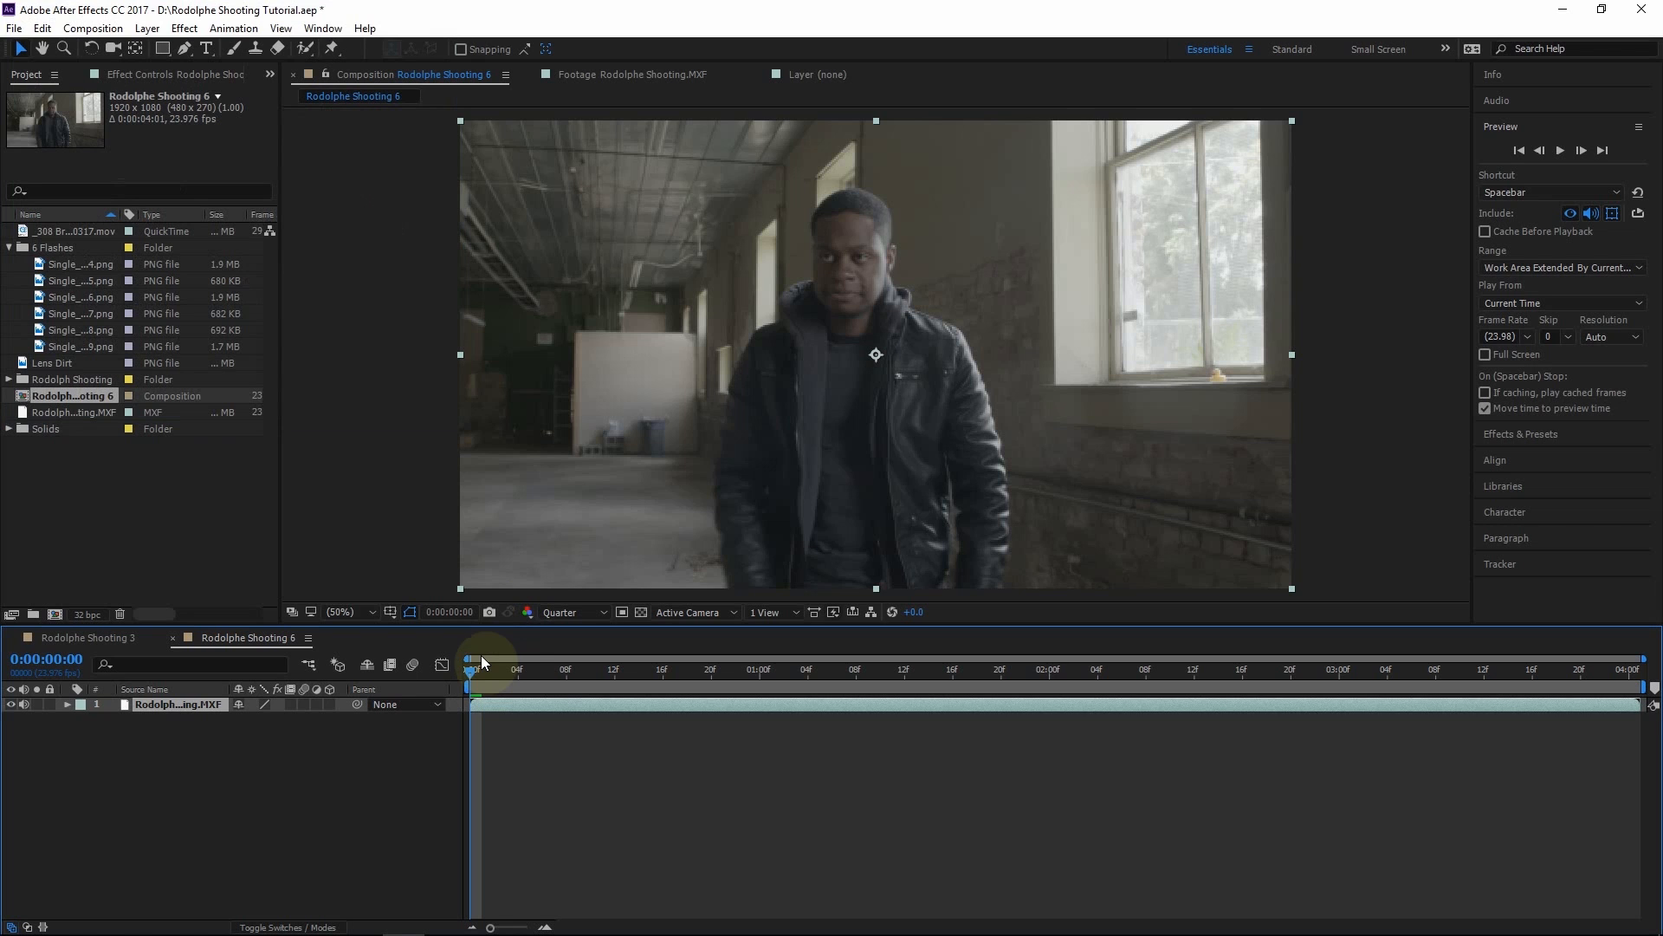
# Scrub through the gunshots in the new composition and mark the first shot on the footage layer at 0:00:00:14
pyautogui.moveTo(589, 672); pyautogui.dragTo(630, 669)
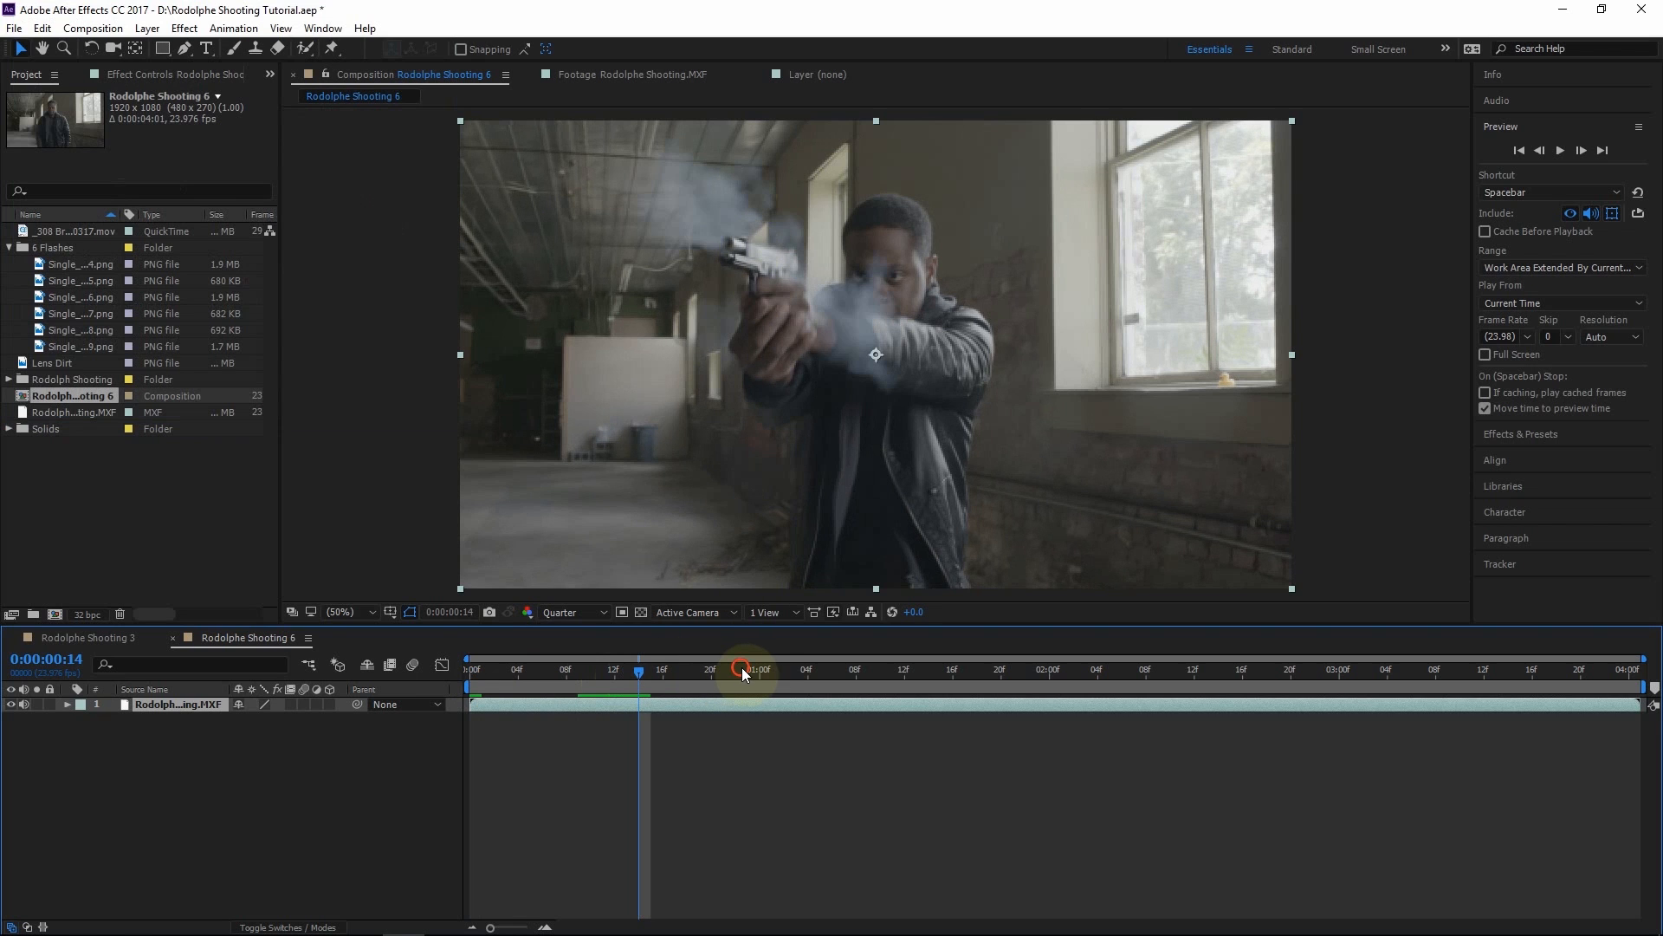
pyautogui.moveTo(742, 669); pyautogui.dragTo(756, 669)
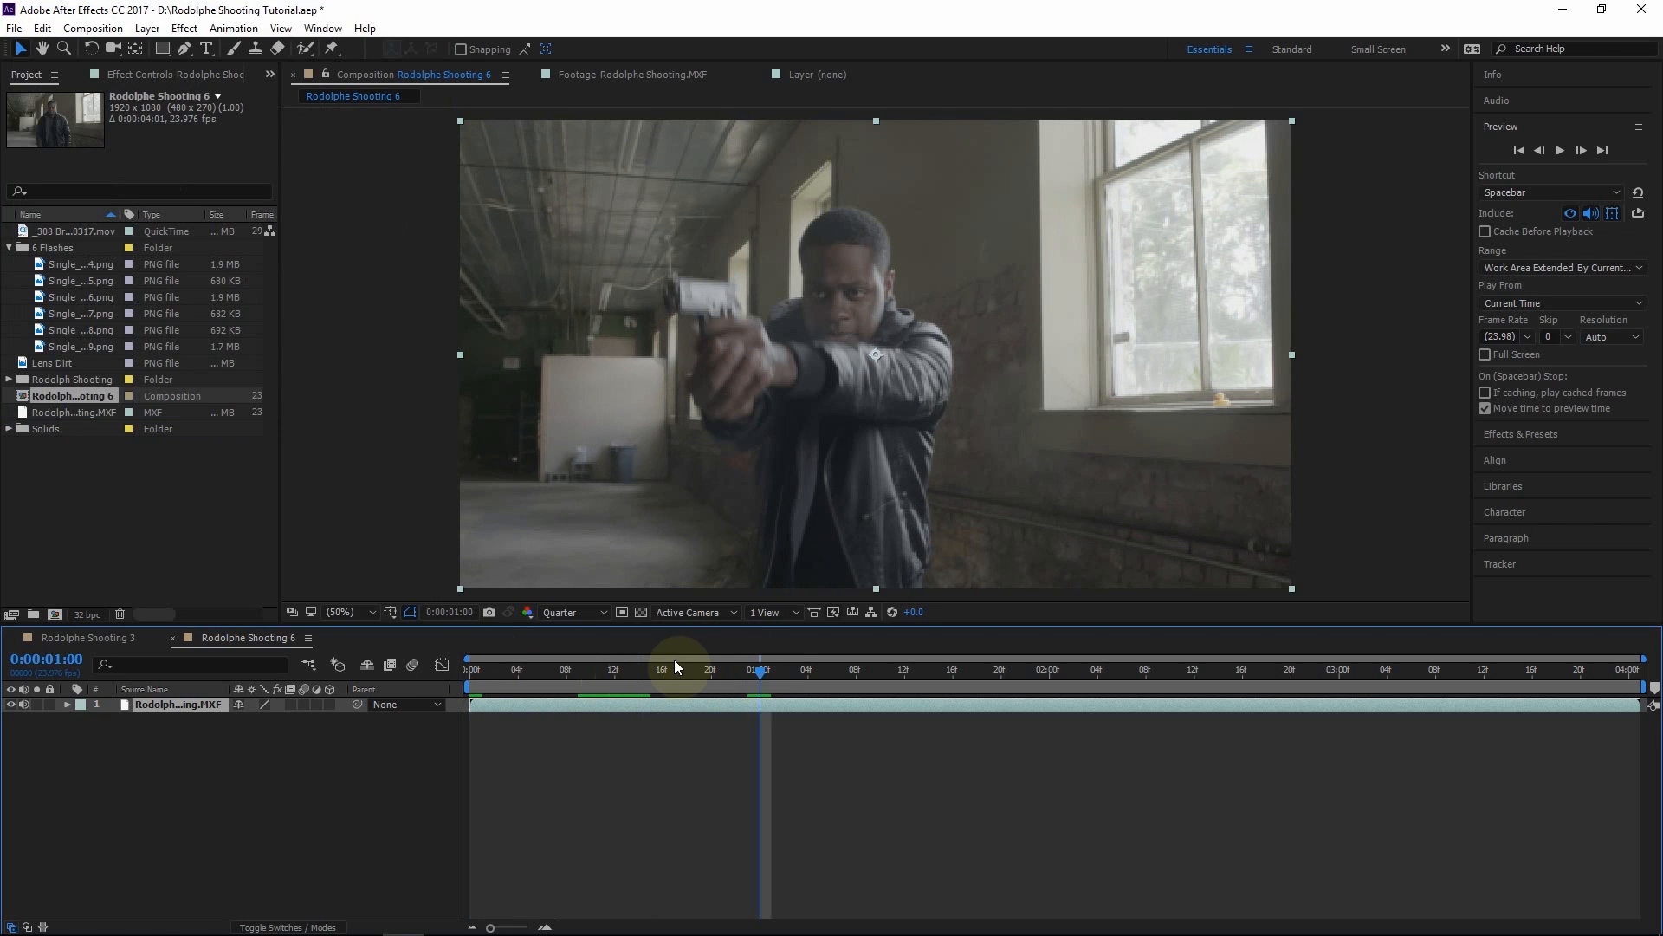
pyautogui.click(613, 679)
pyautogui.moveTo(612, 682); pyautogui.dragTo(639, 679)
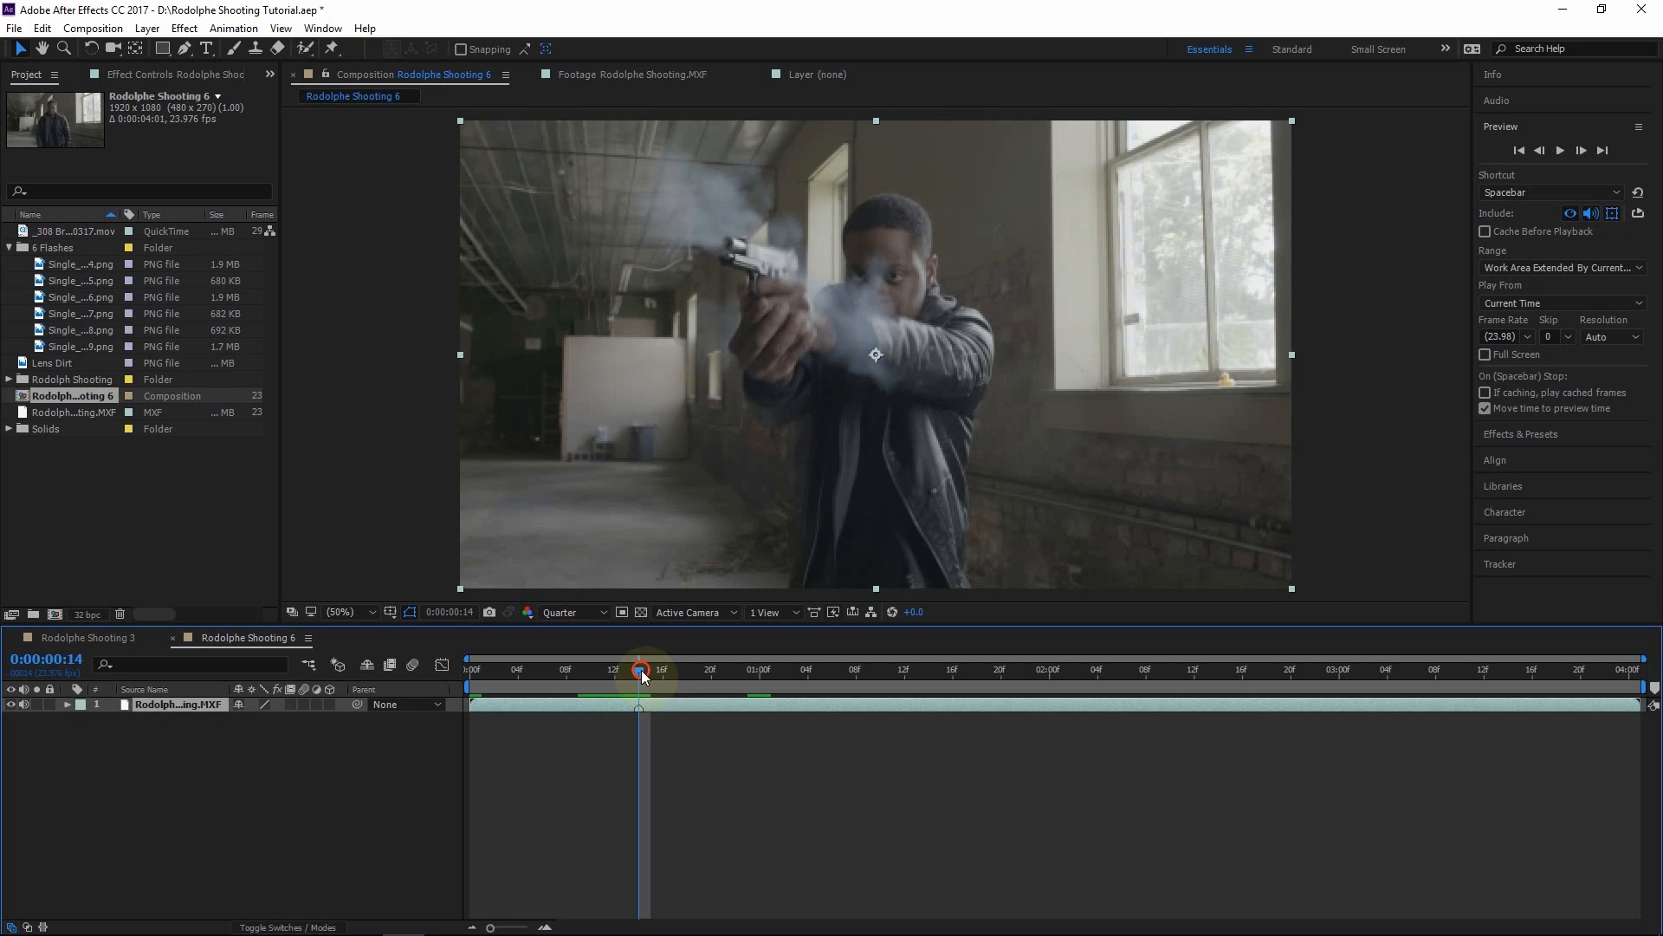
# Add layer markers to the footage at each of the remaining gunshot frames
pyautogui.moveTo(642, 673); pyautogui.dragTo(884, 672)
pyautogui.click(746, 706)
pyautogui.press('KP_Multiply')
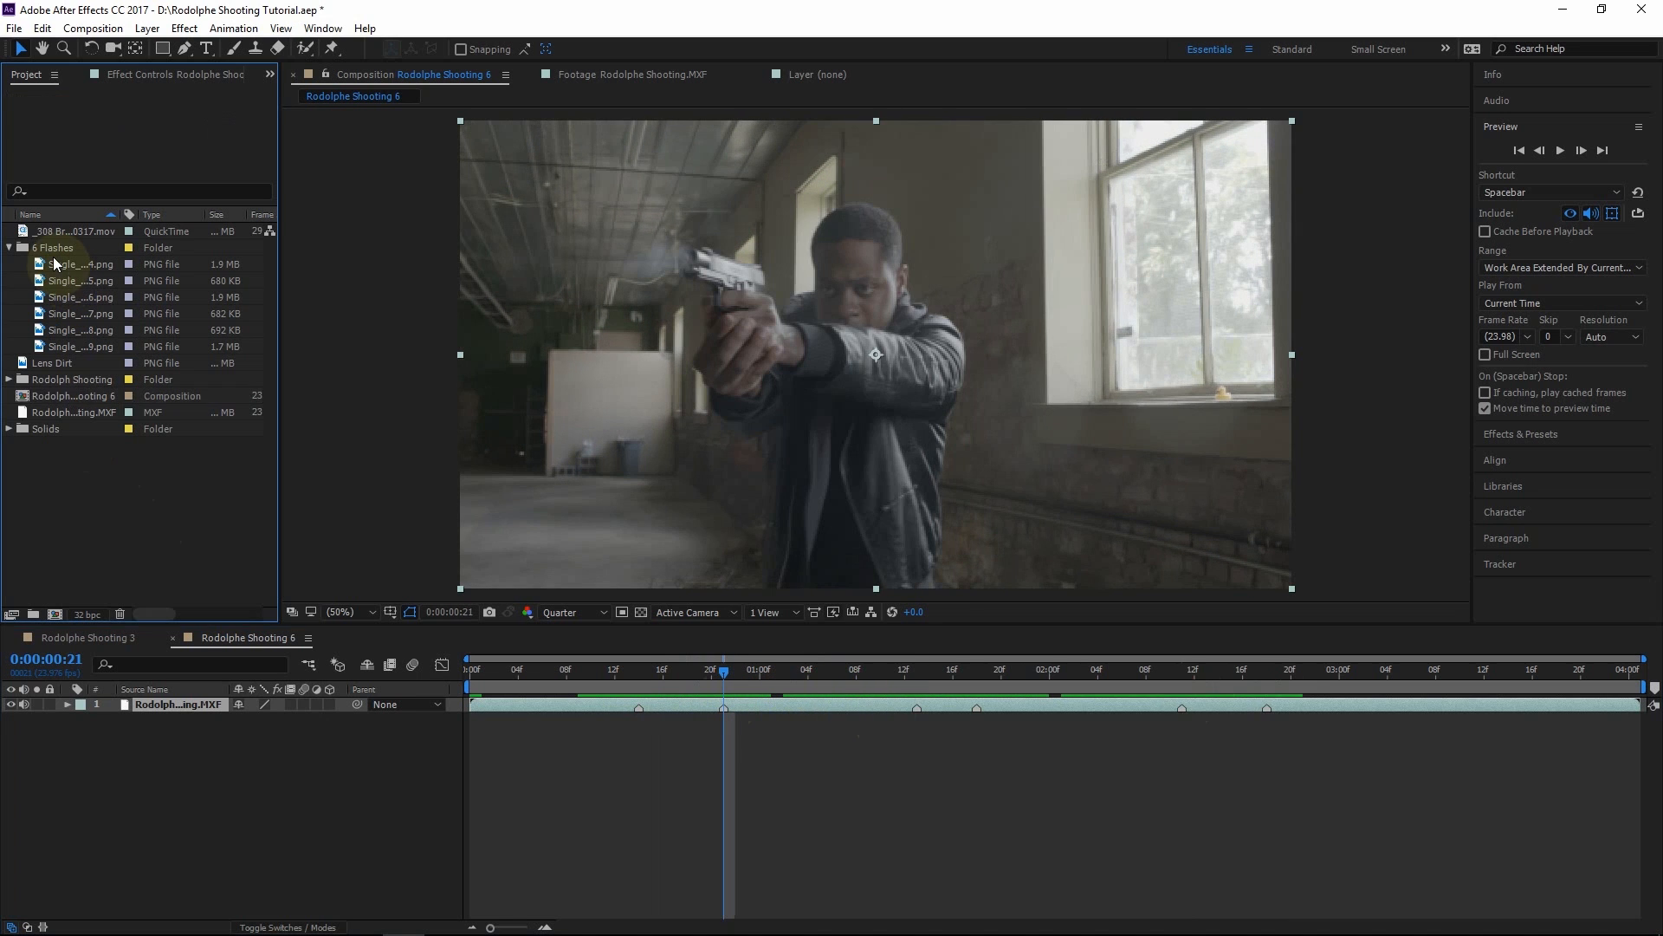
# Preview the flash images Single_Angled_5.png and Single_Angled_6.png from the 6 Flashes folder
pyautogui.click(64, 248)
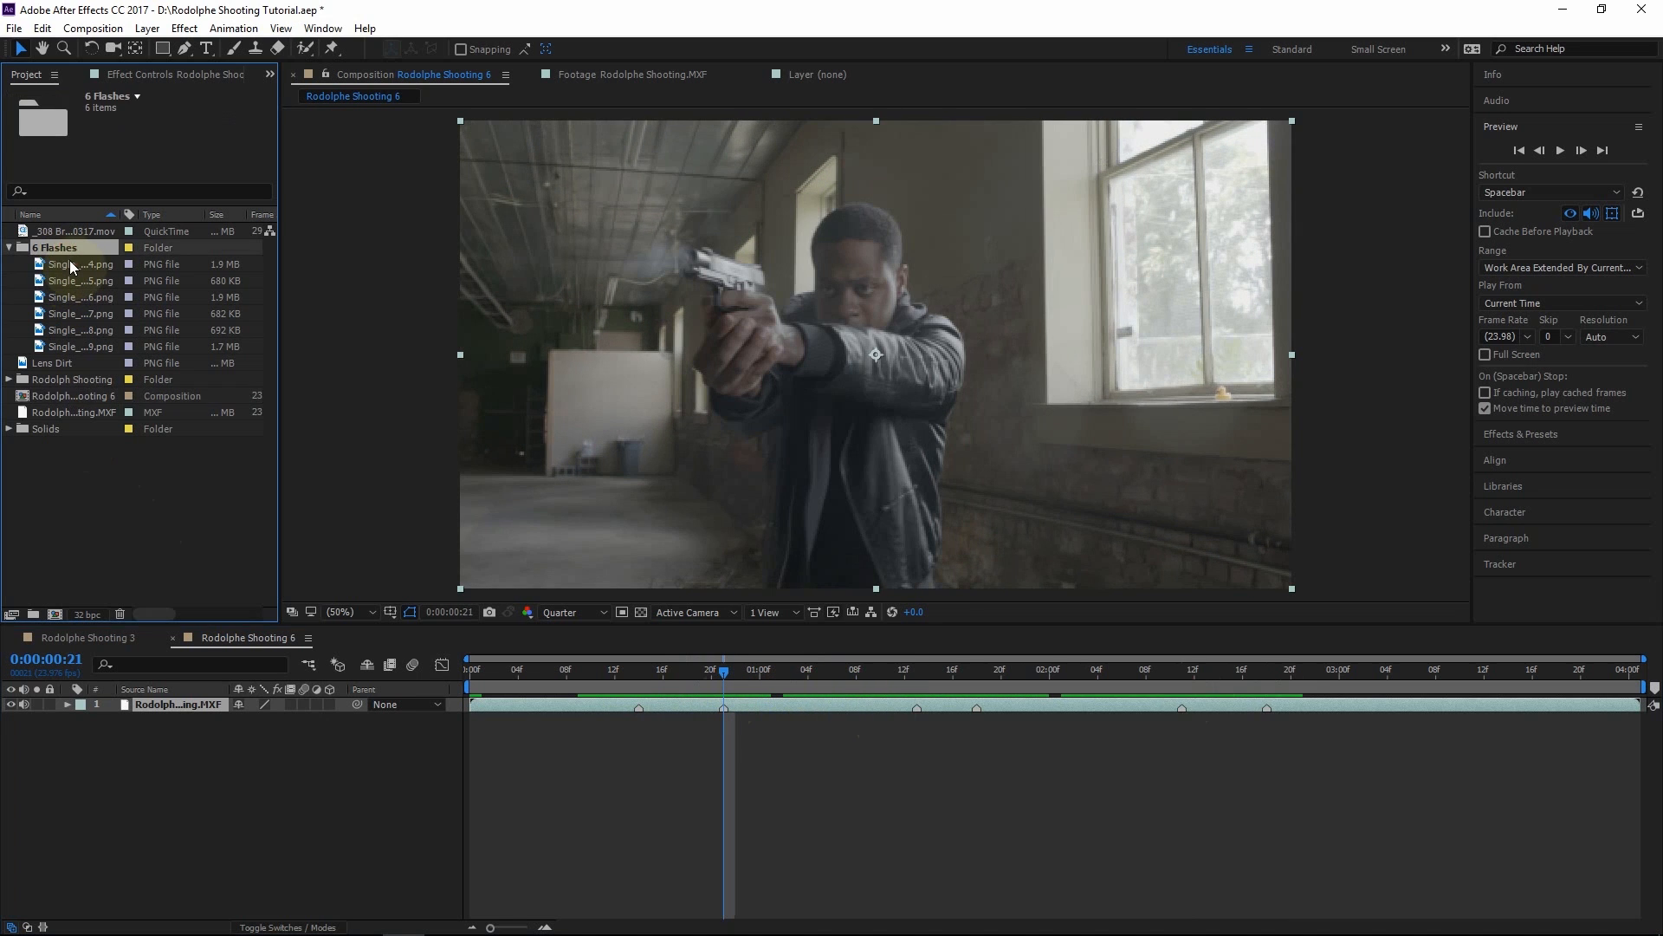
pyautogui.click(71, 263)
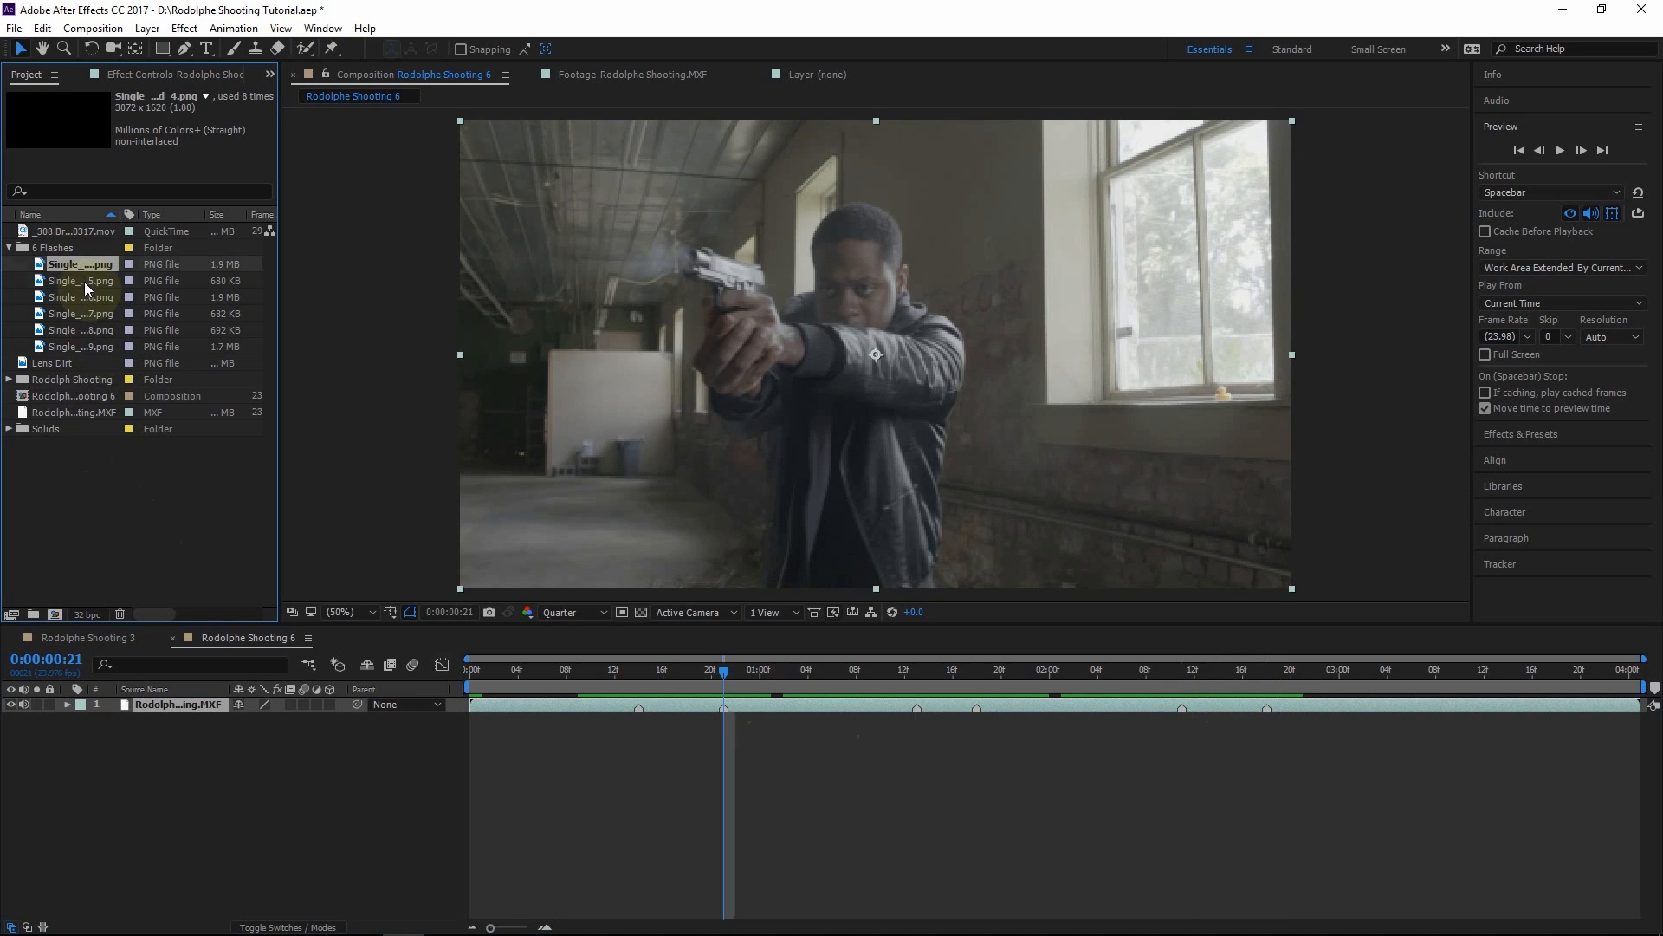
pyautogui.doubleClick(85, 280)
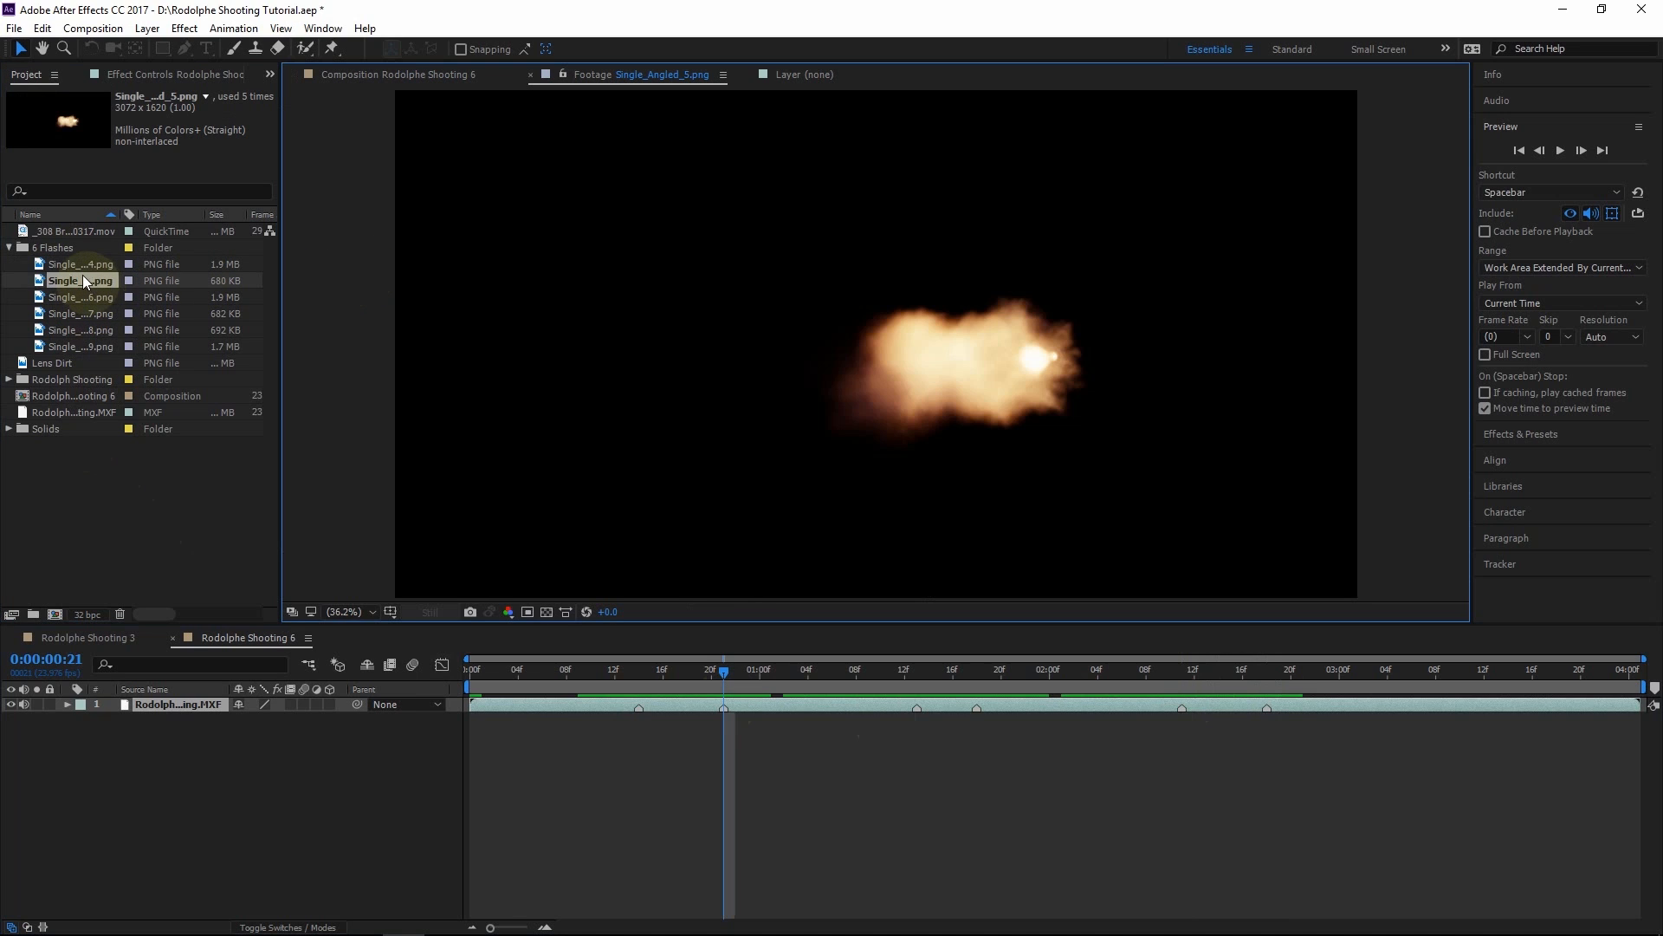
pyautogui.doubleClick(84, 296)
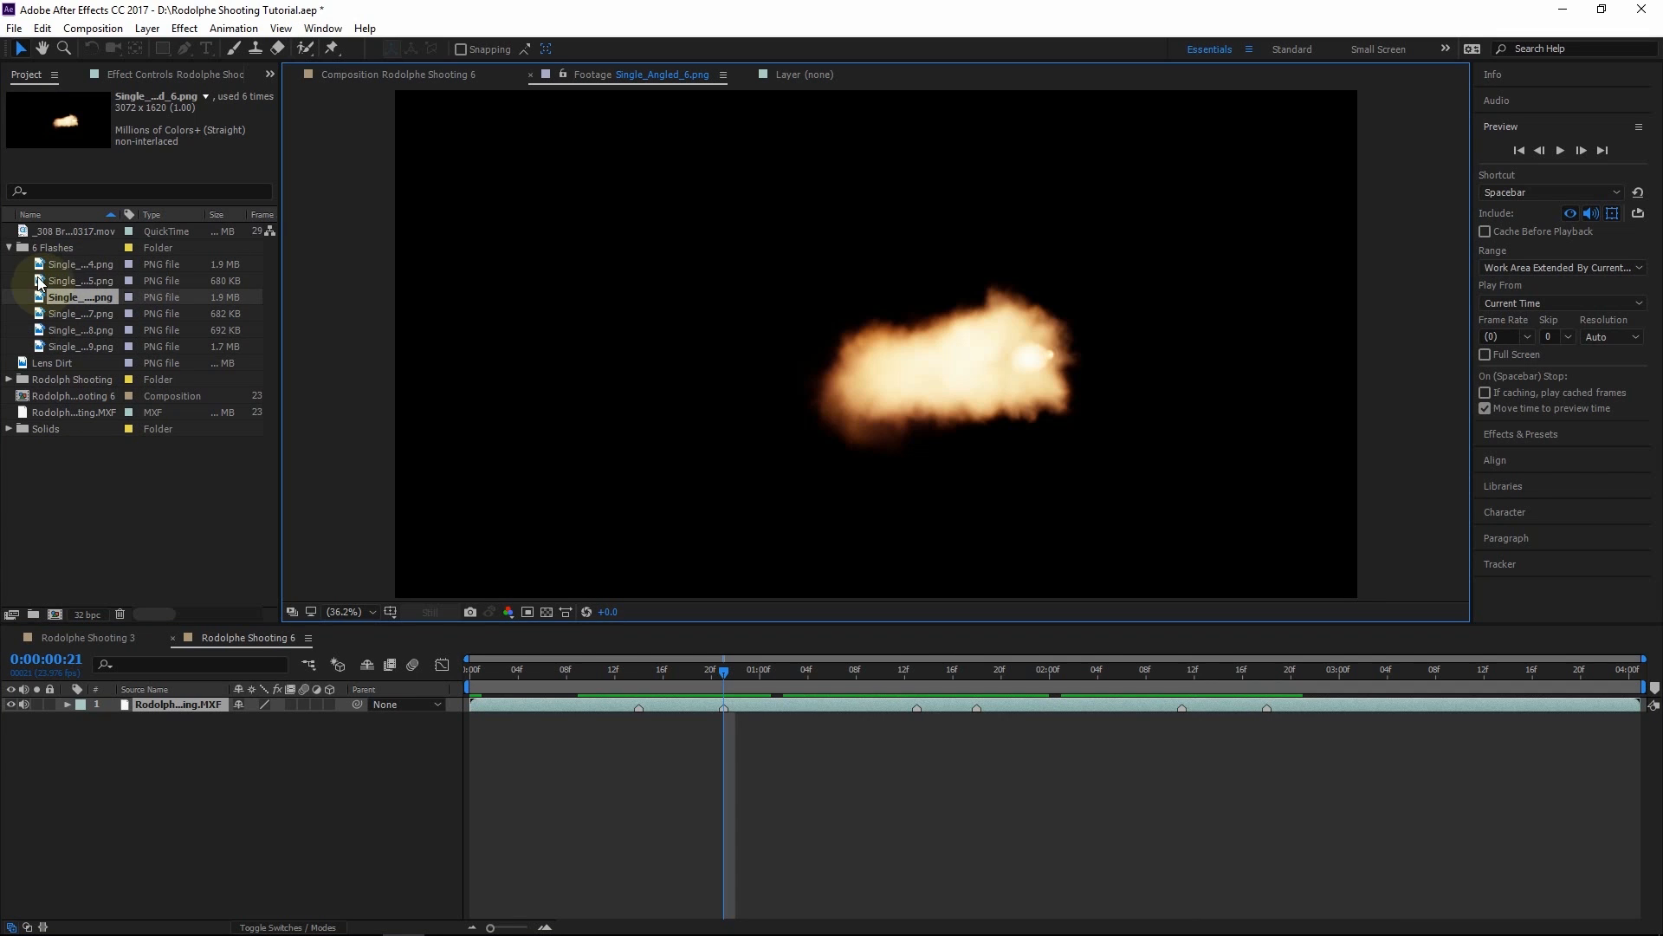
# Place all six Single_Angled flash images above the footage layer and scale them to 42%
pyautogui.click(67, 263)
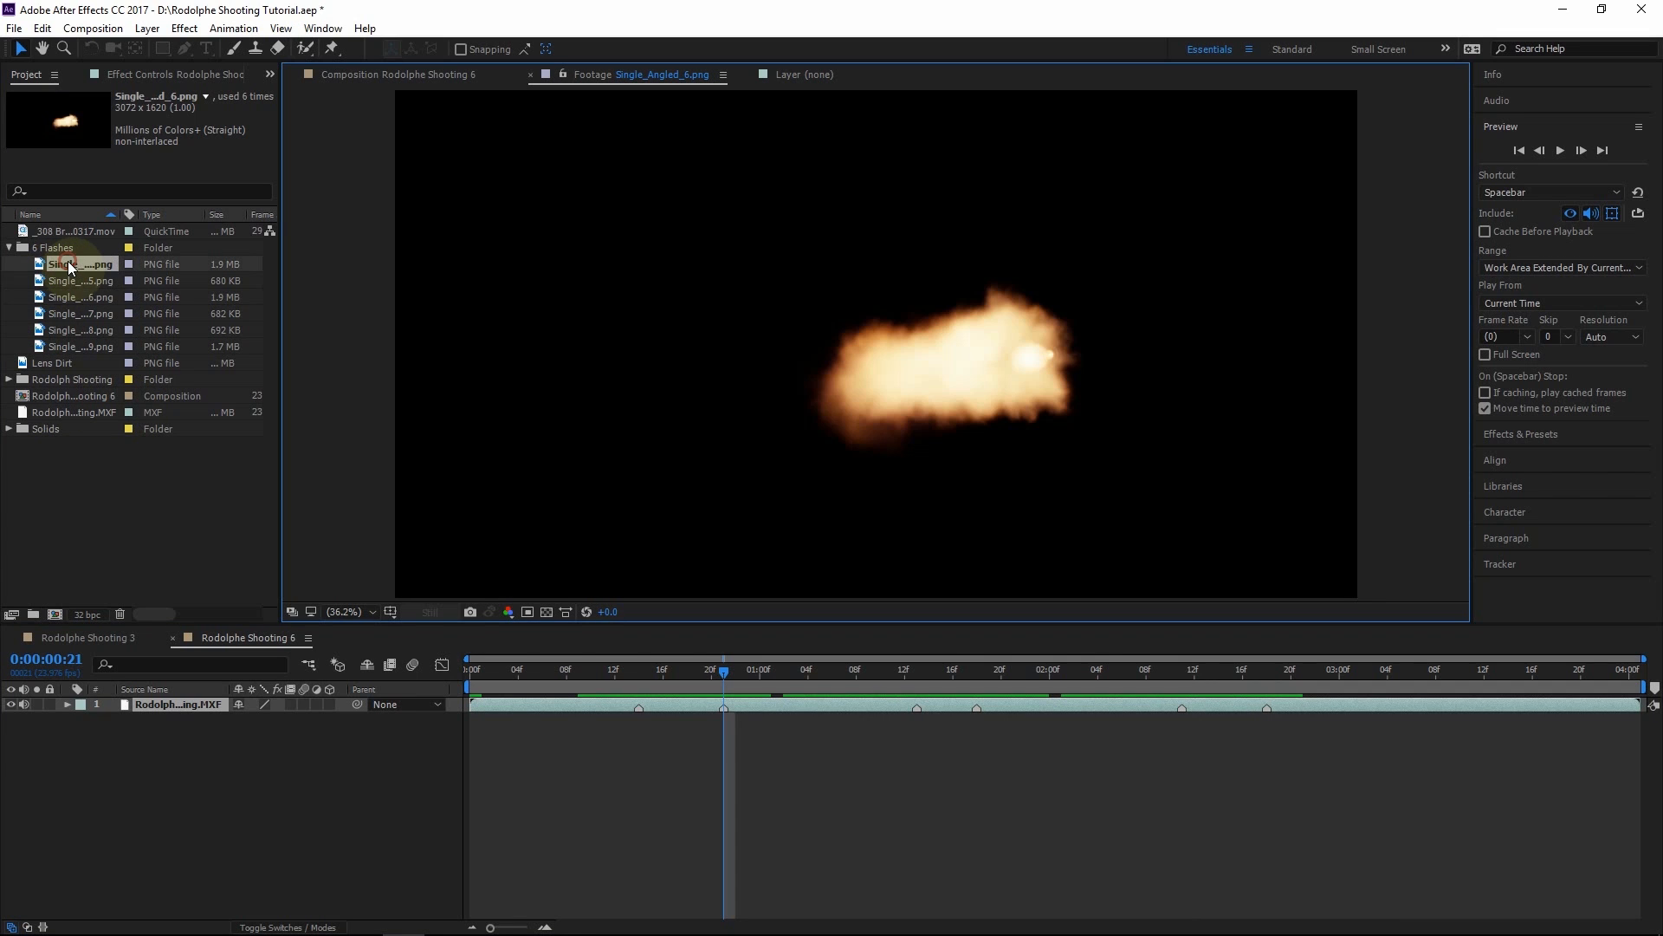
pyautogui.keyDown('shift'); pyautogui.click(85, 347); pyautogui.keyUp('shift')
pyautogui.moveTo(96, 315); pyautogui.dragTo(184, 700)
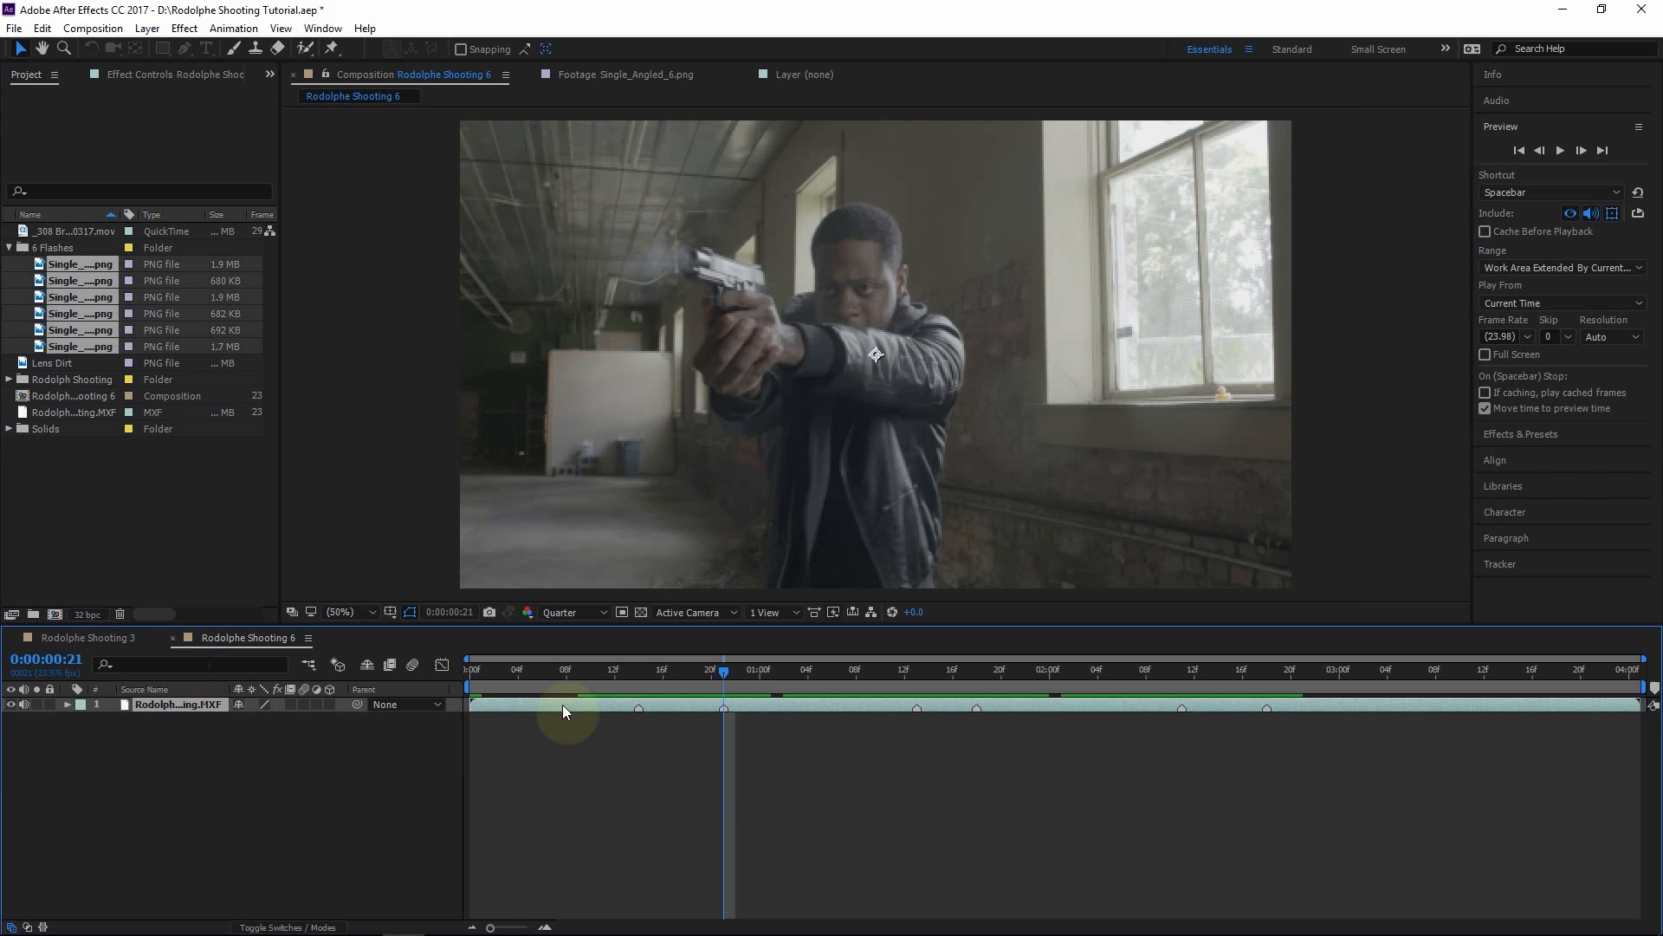
pyautogui.press('s')
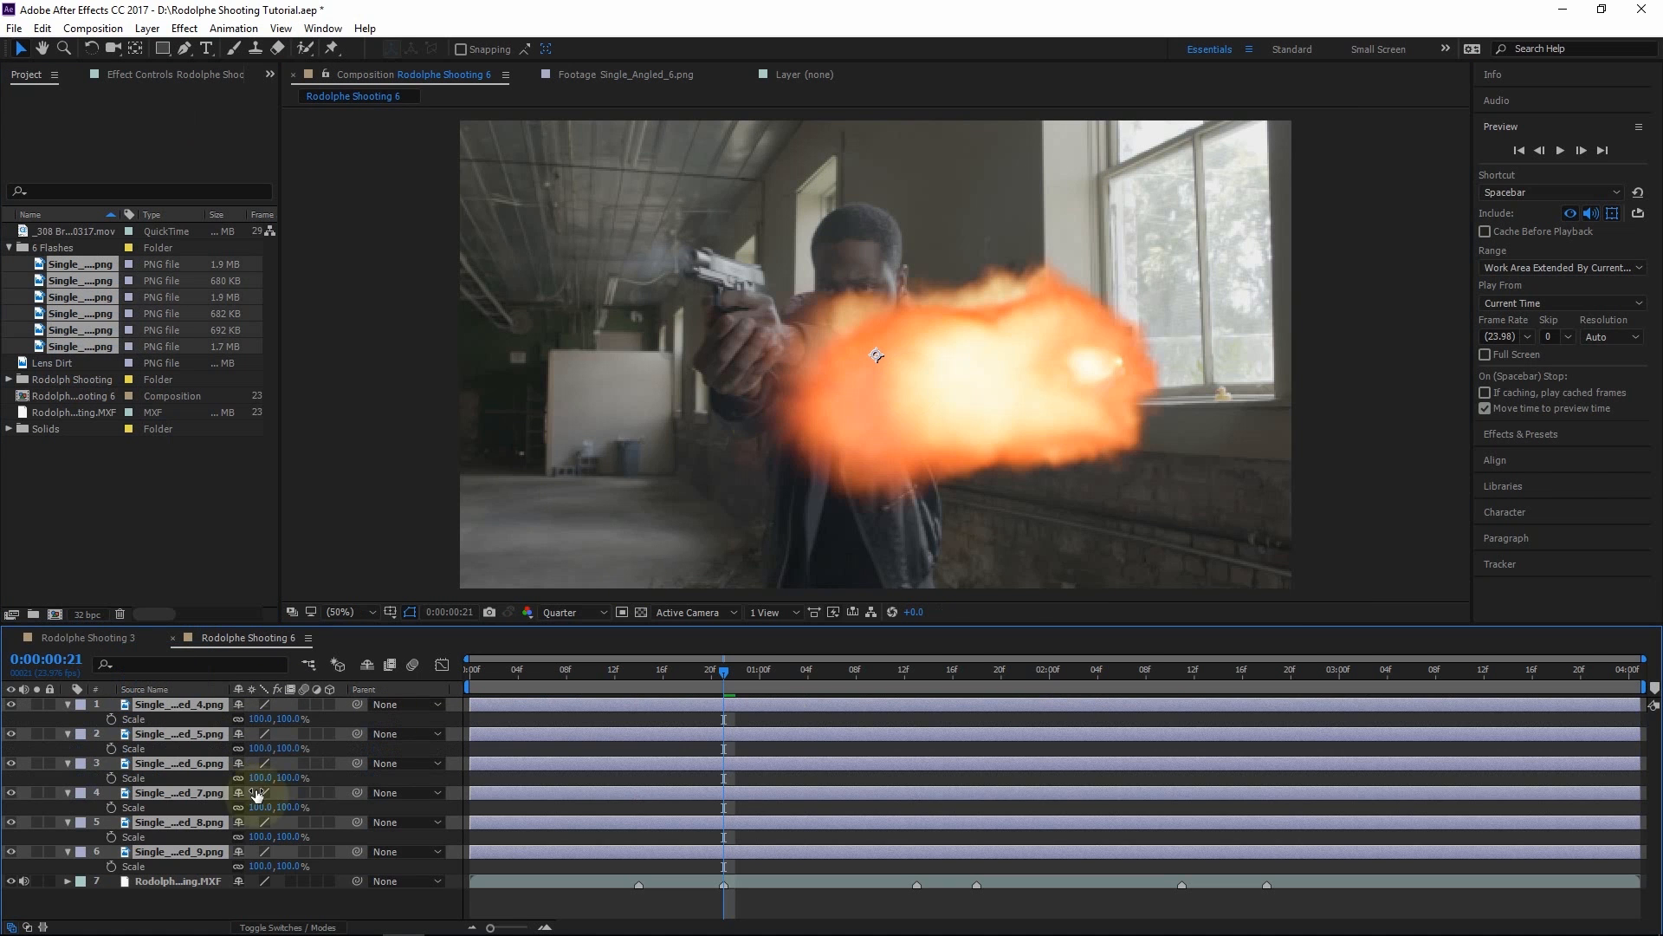
pyautogui.moveTo(270, 719); pyautogui.dragTo(247, 723)
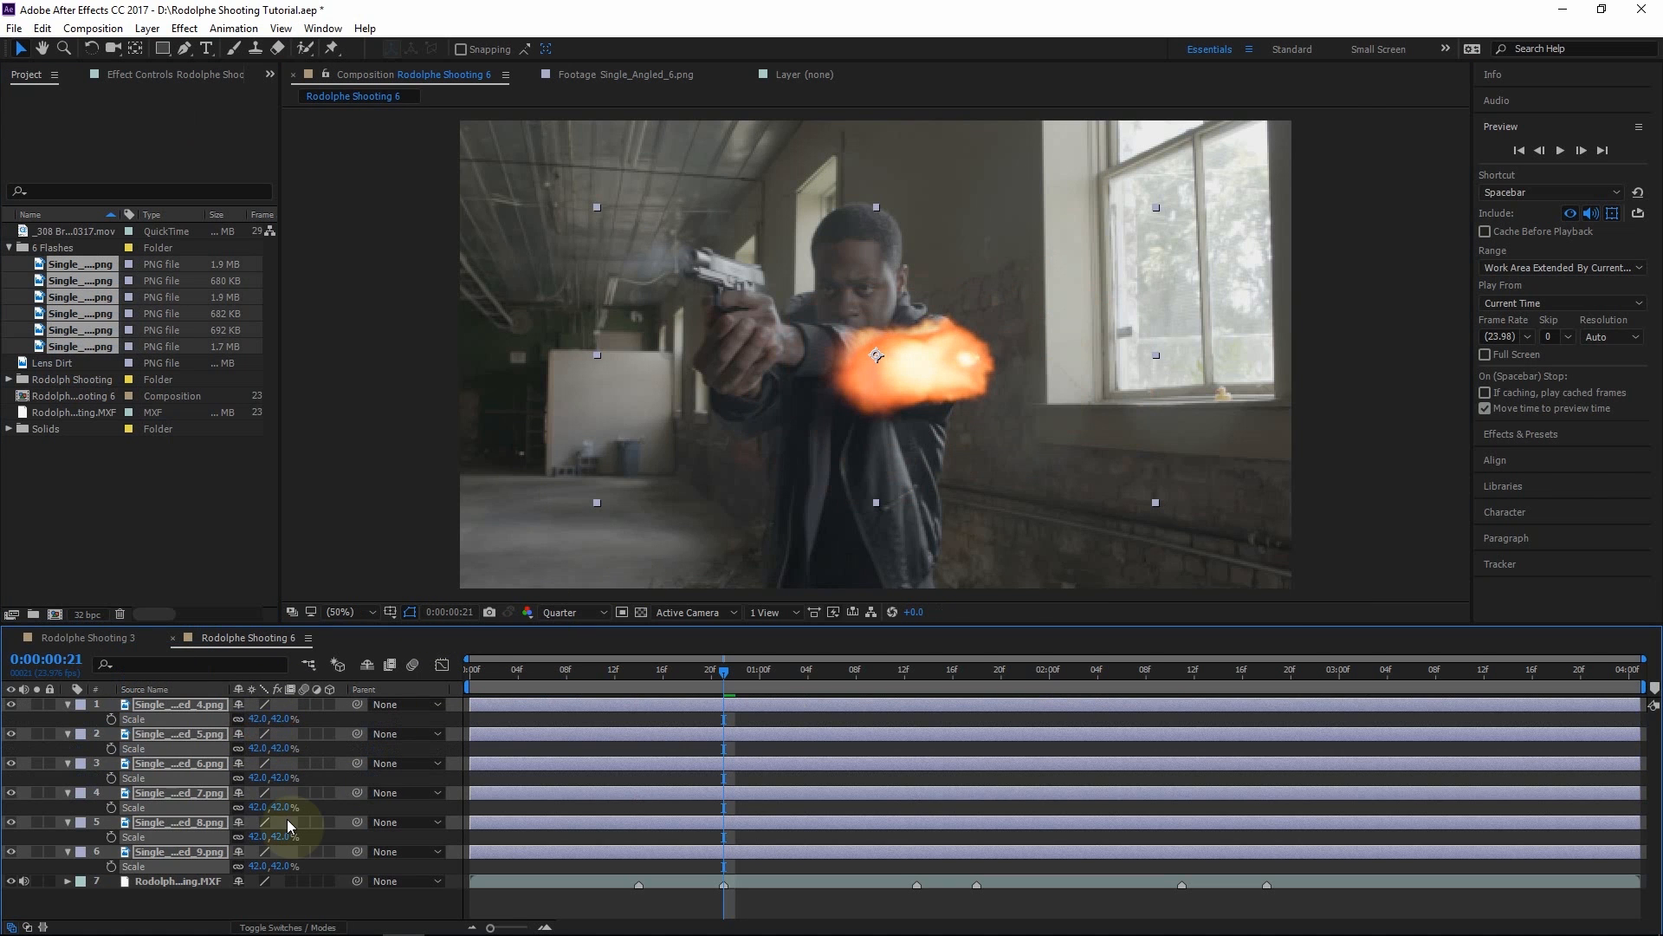
# Spread the stacked flash layers apart across the frame so that each one sits separately
pyautogui.click(178, 704)
pyautogui.moveTo(867, 413); pyautogui.dragTo(549, 325)
pyautogui.moveTo(949, 350); pyautogui.dragTo(1248, 242)
pyautogui.click(732, 427)
pyautogui.moveTo(732, 428); pyautogui.dragTo(858, 413)
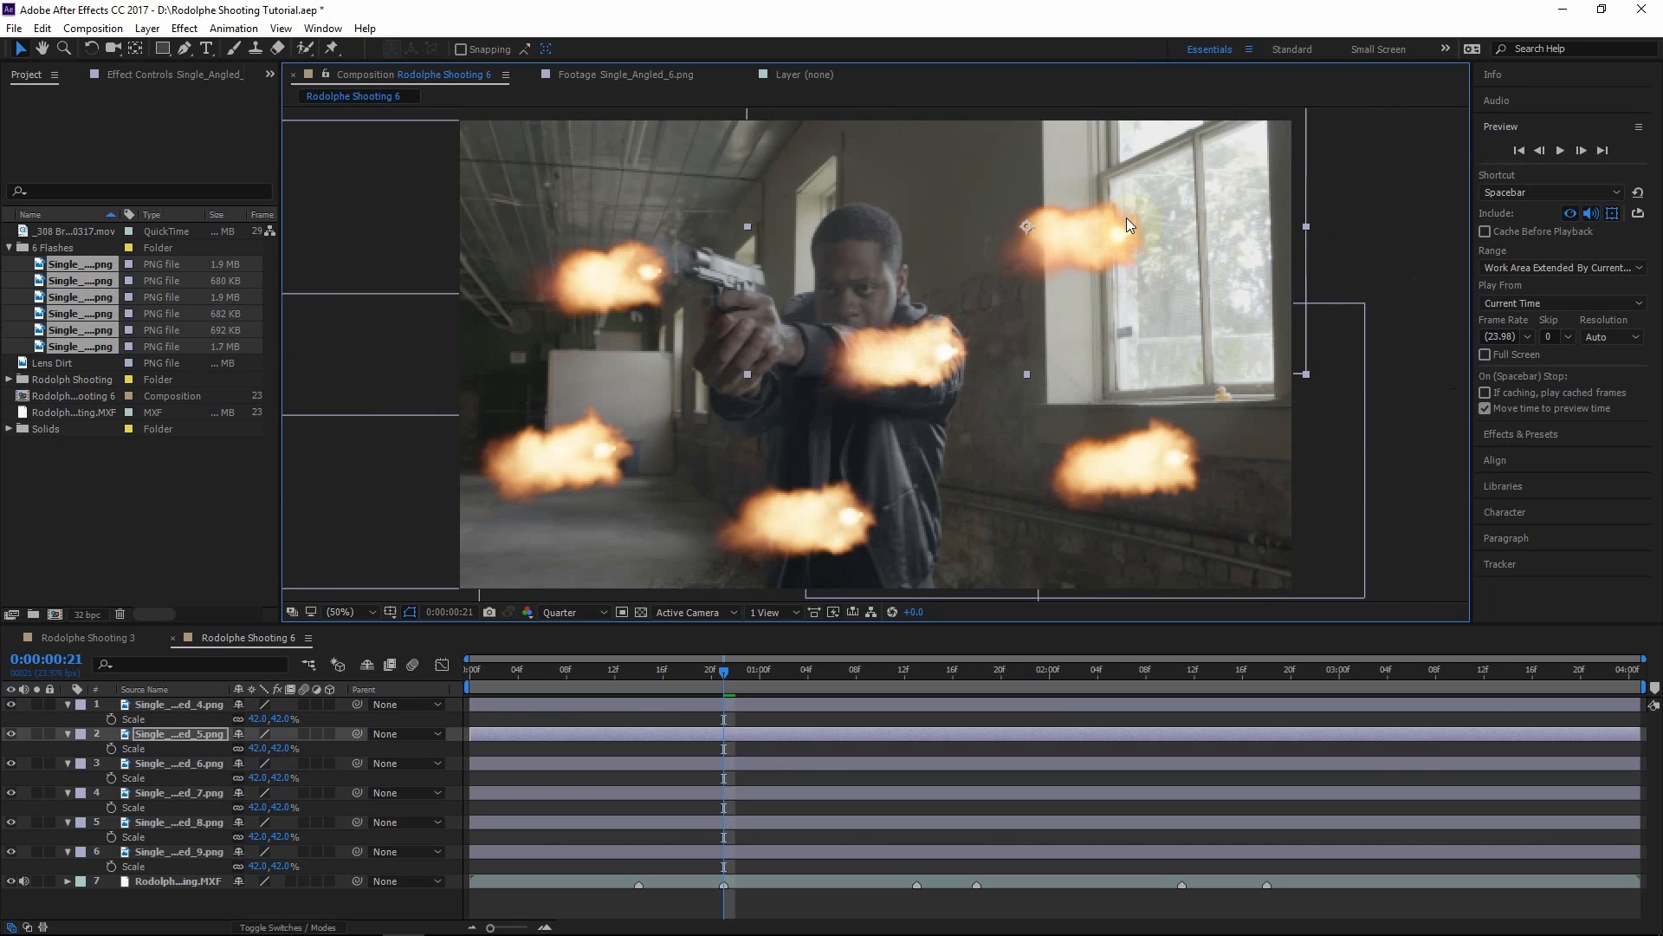
# Solo the Single_Angled_4.png layer, move its anchor point to the bright muzzle end of the flash, and unsolo it
pyautogui.click(37, 704)
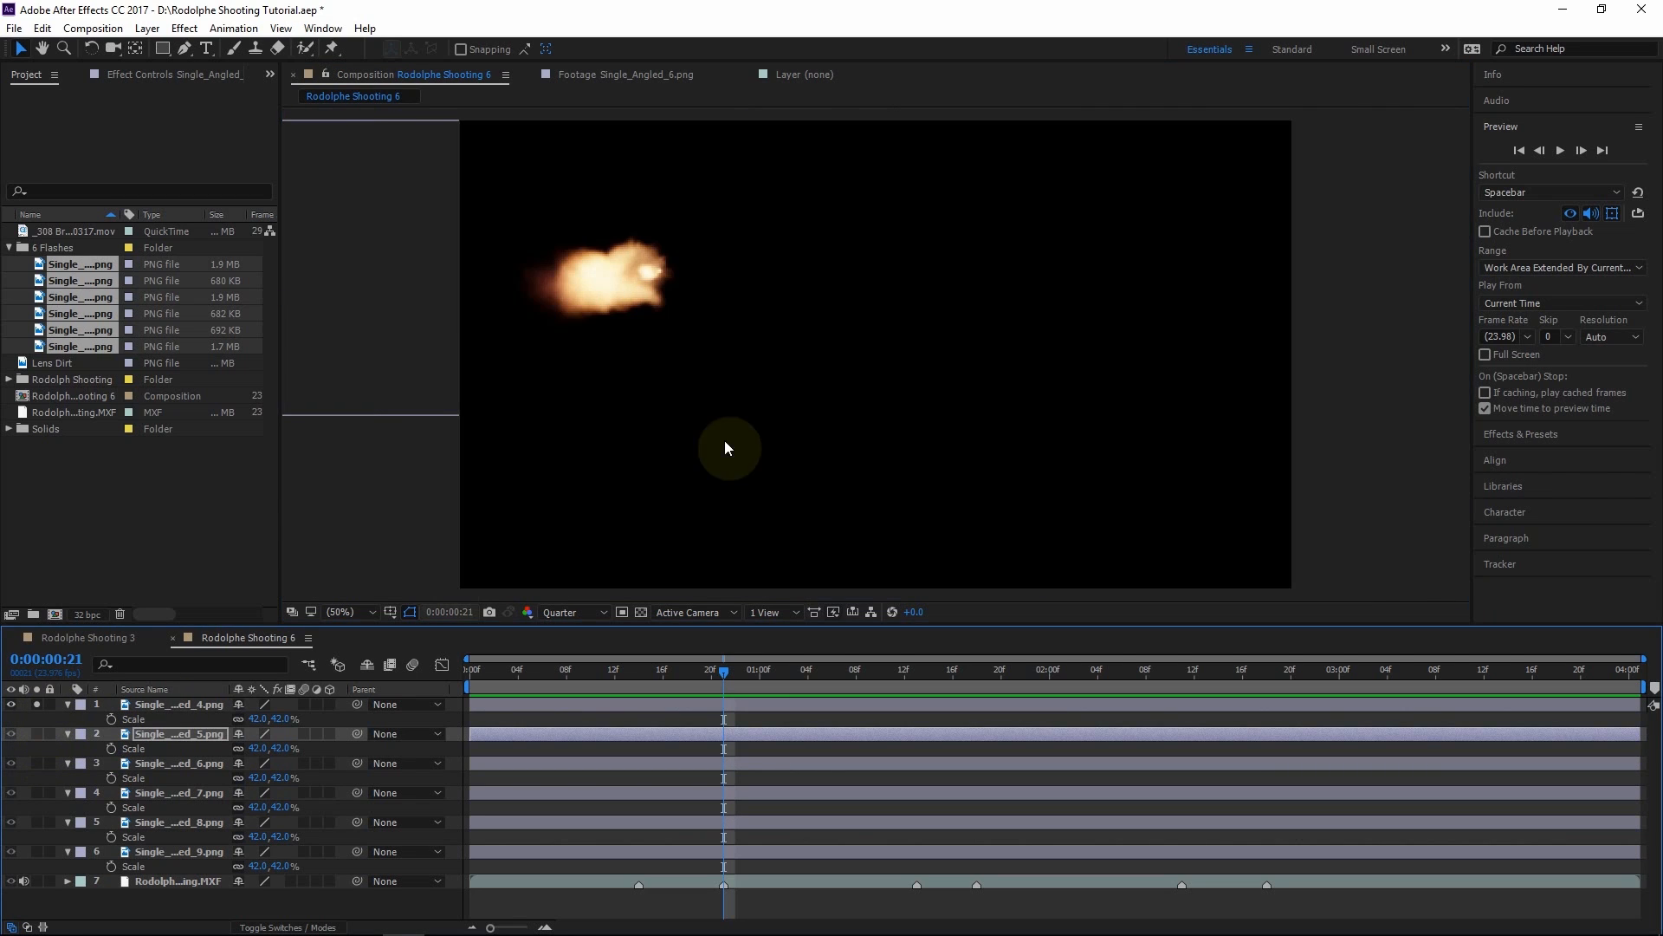
pyautogui.click(449, 226)
pyautogui.click(134, 53)
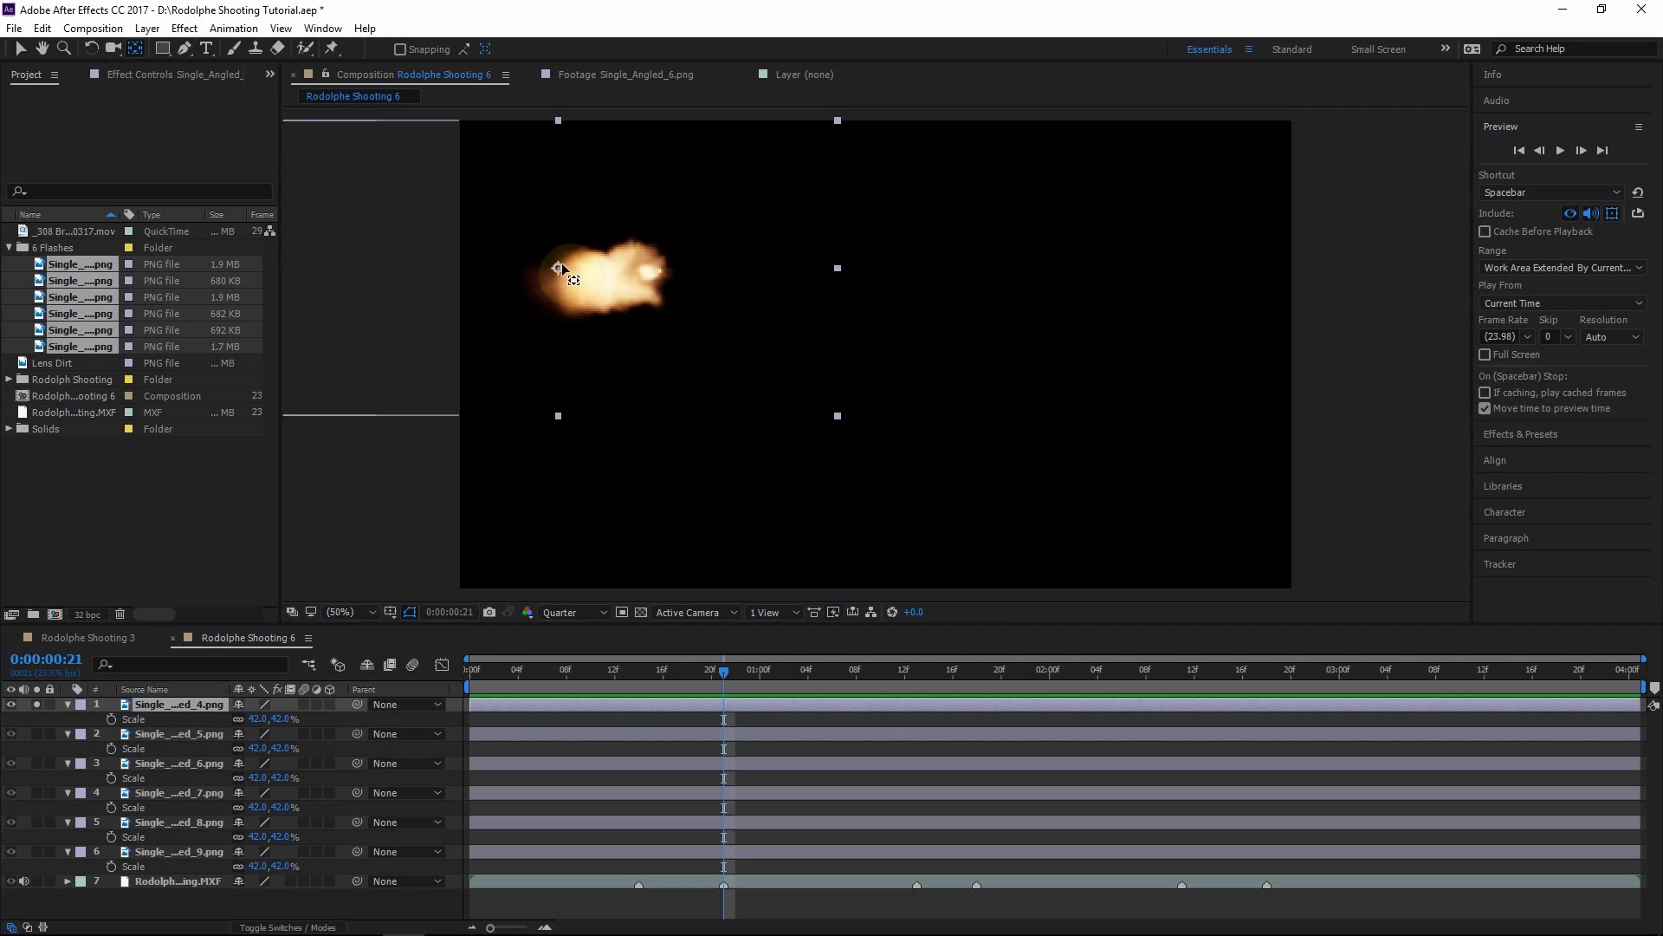
pyautogui.moveTo(557, 268); pyautogui.dragTo(656, 271)
pyautogui.click(36, 705)
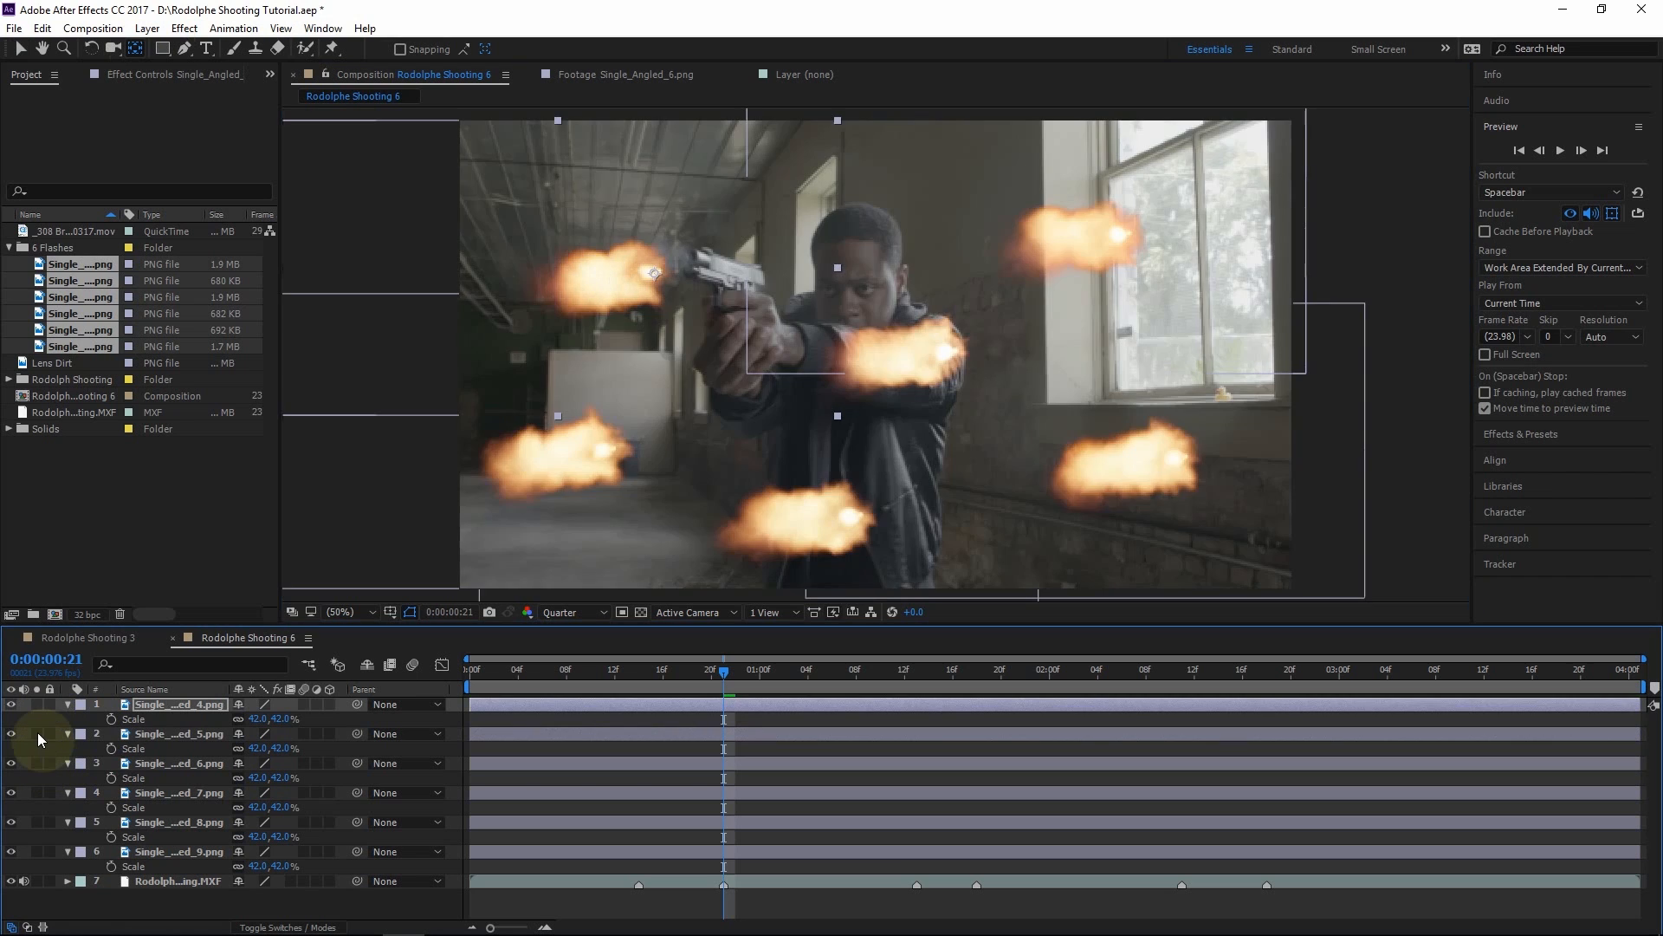
# Solo the Single_Angled_5.png layer and move its anchor point to the bright muzzle end of the flash
pyautogui.click(36, 733)
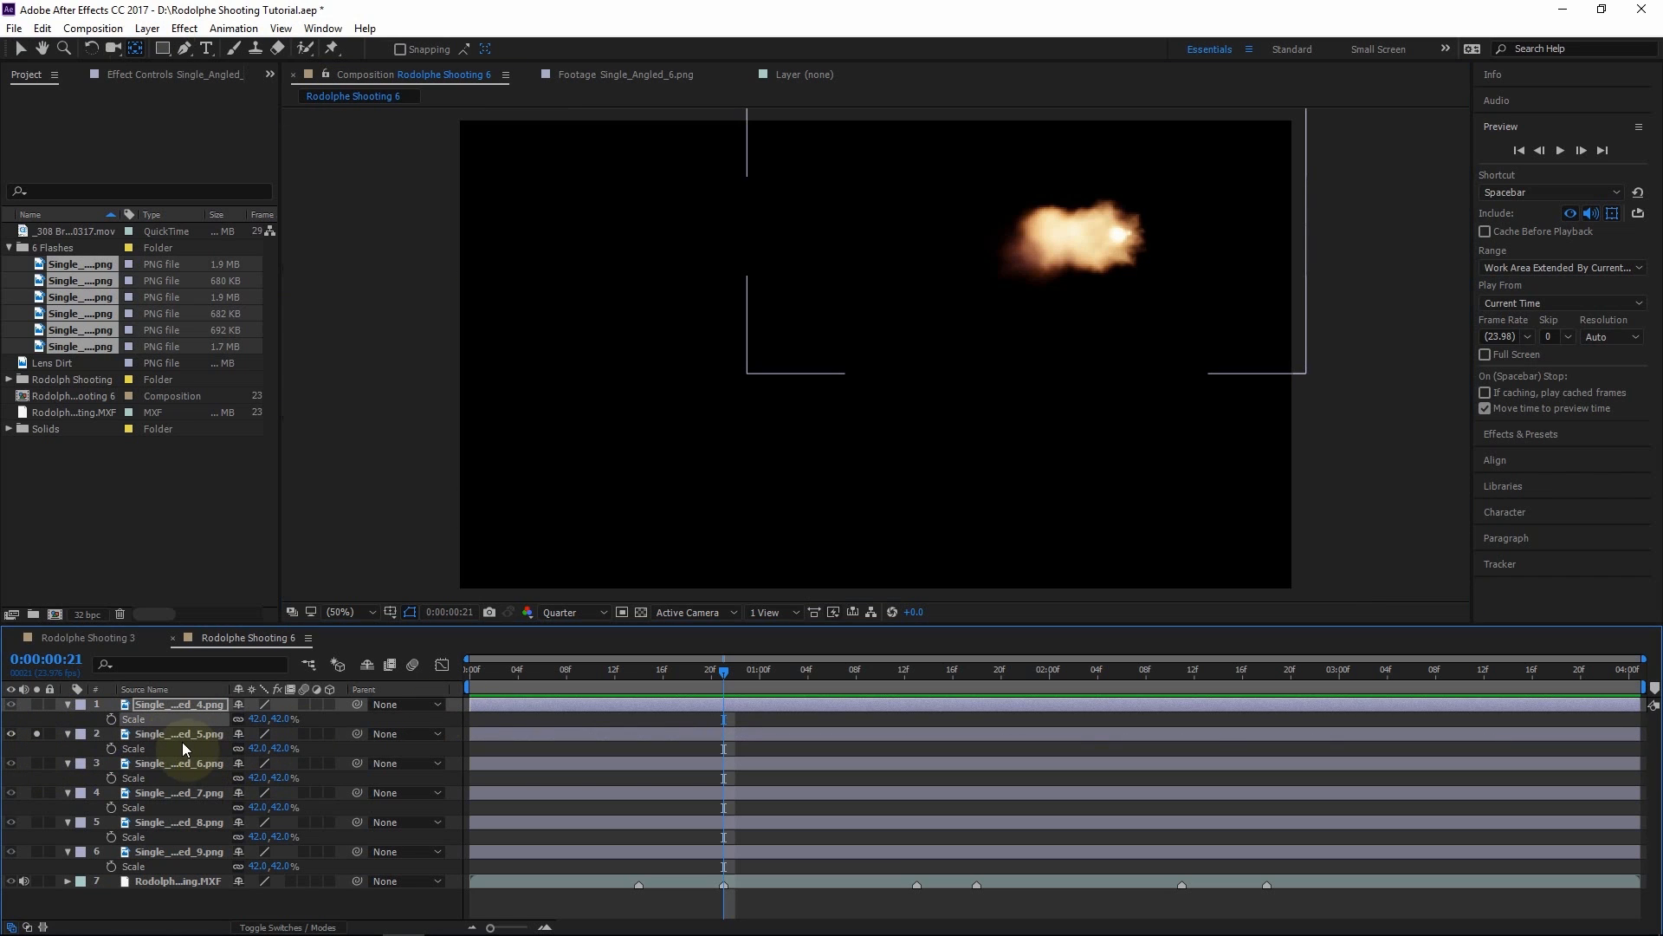
pyautogui.click(177, 735)
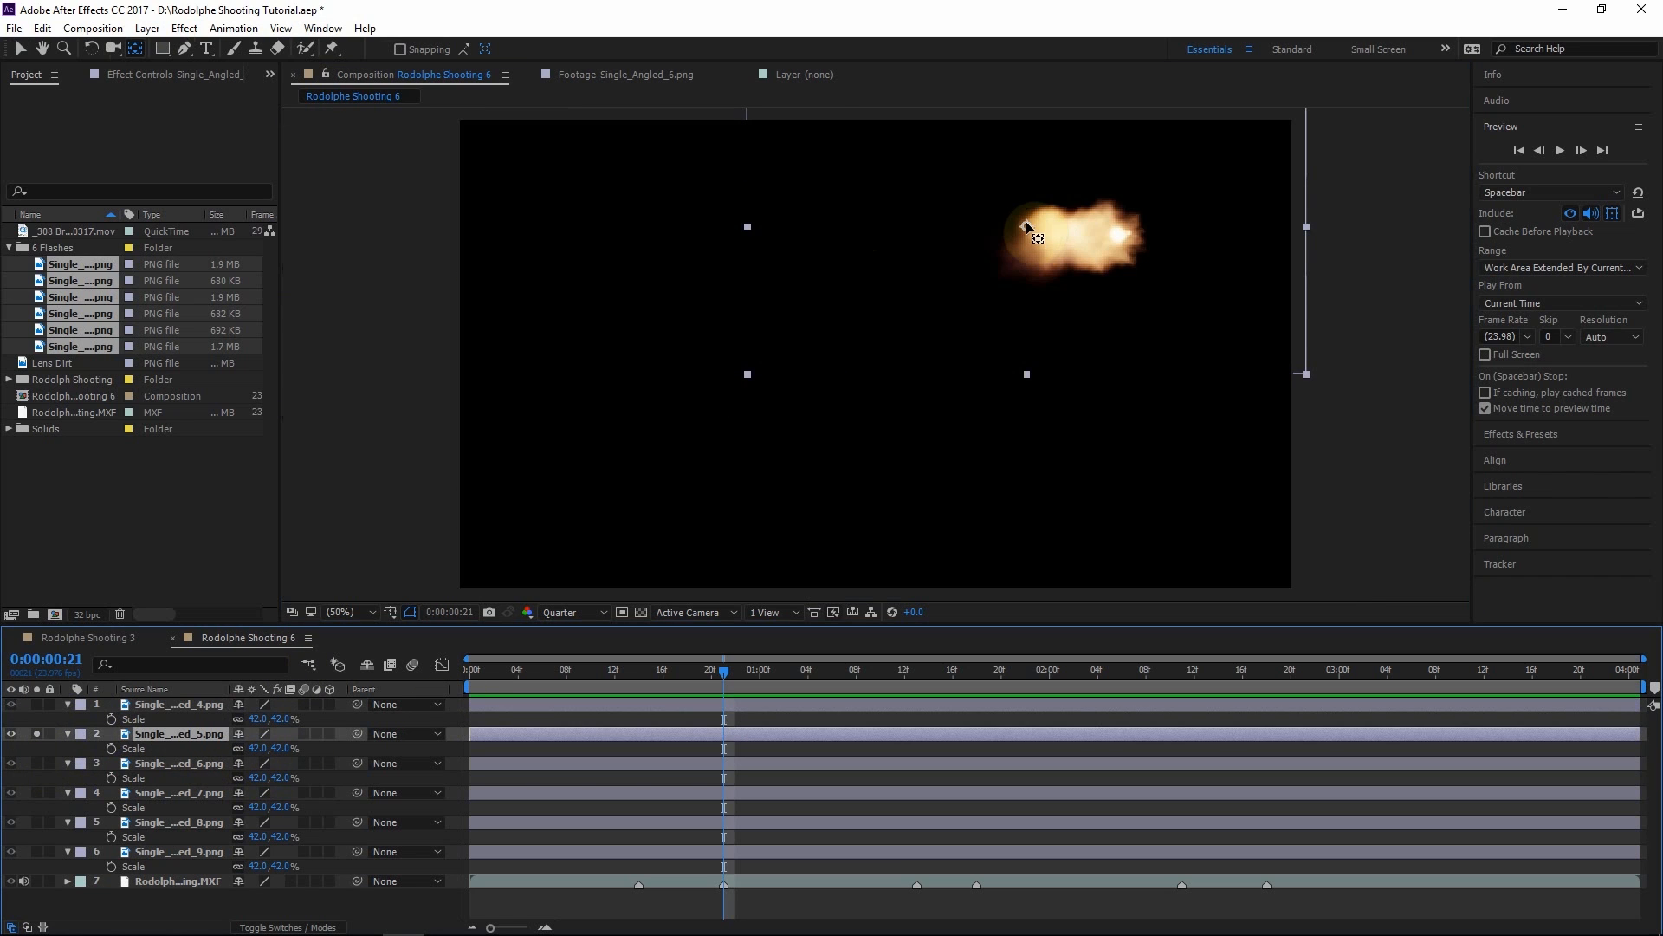
pyautogui.moveTo(1026, 221); pyautogui.dragTo(1126, 232)
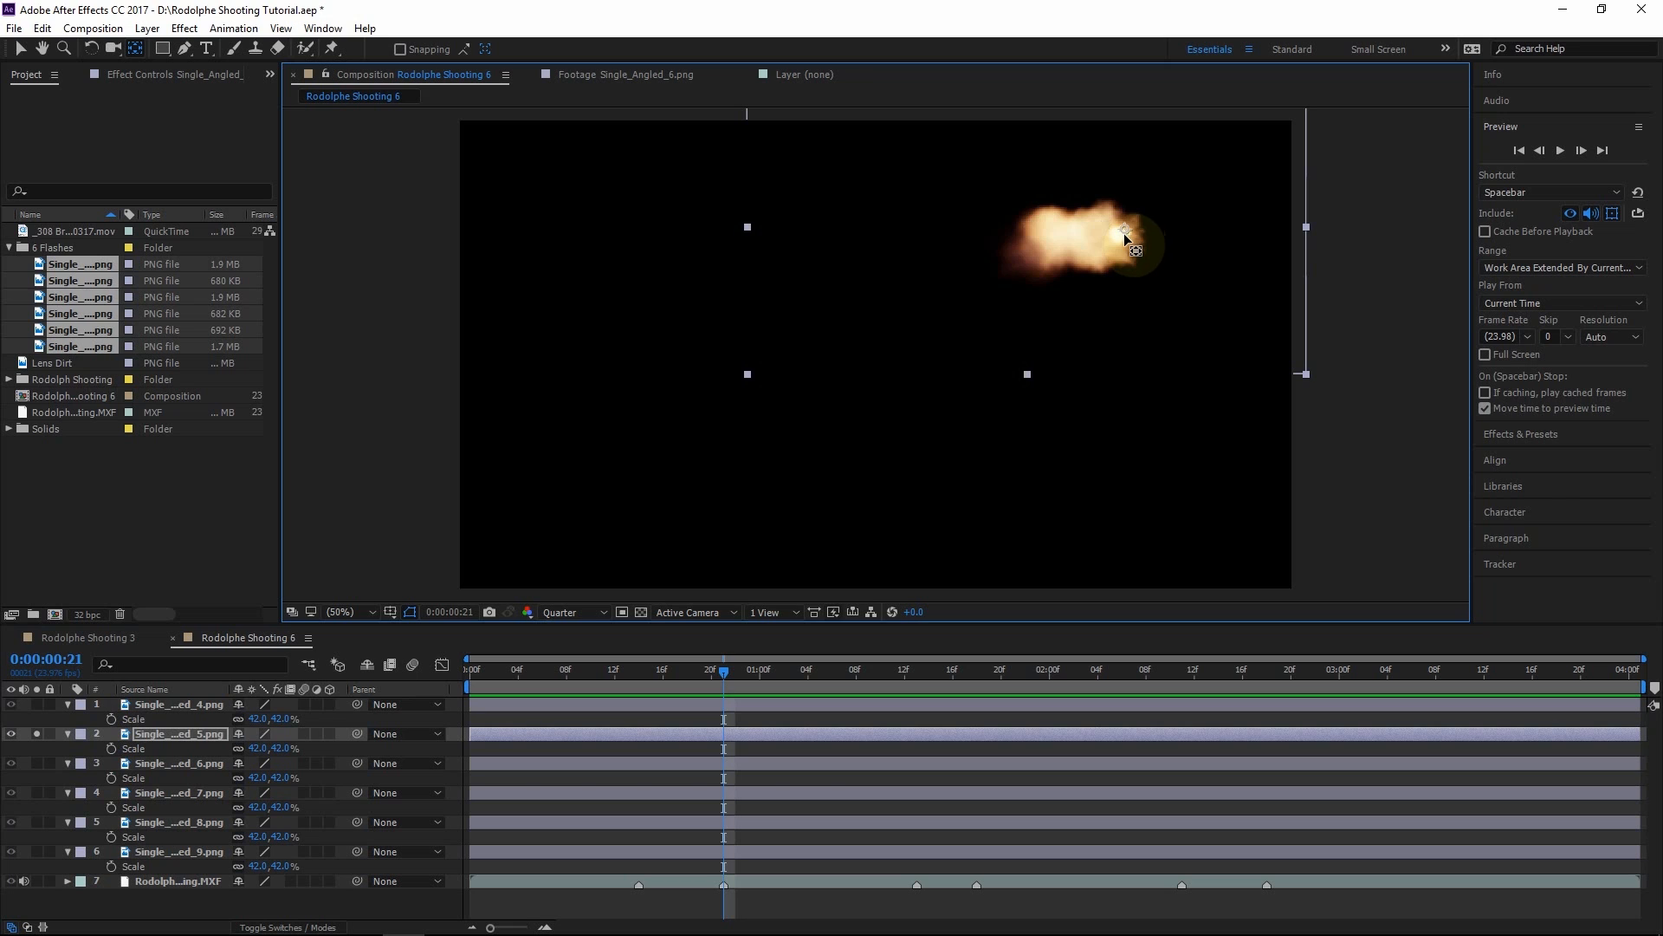
# Isolate the Single_Angled_6.png layer, move its anchor point to the flash's bright muzzle end, and unsolo it
pyautogui.click(37, 764)
pyautogui.click(164, 768)
pyautogui.click(36, 734)
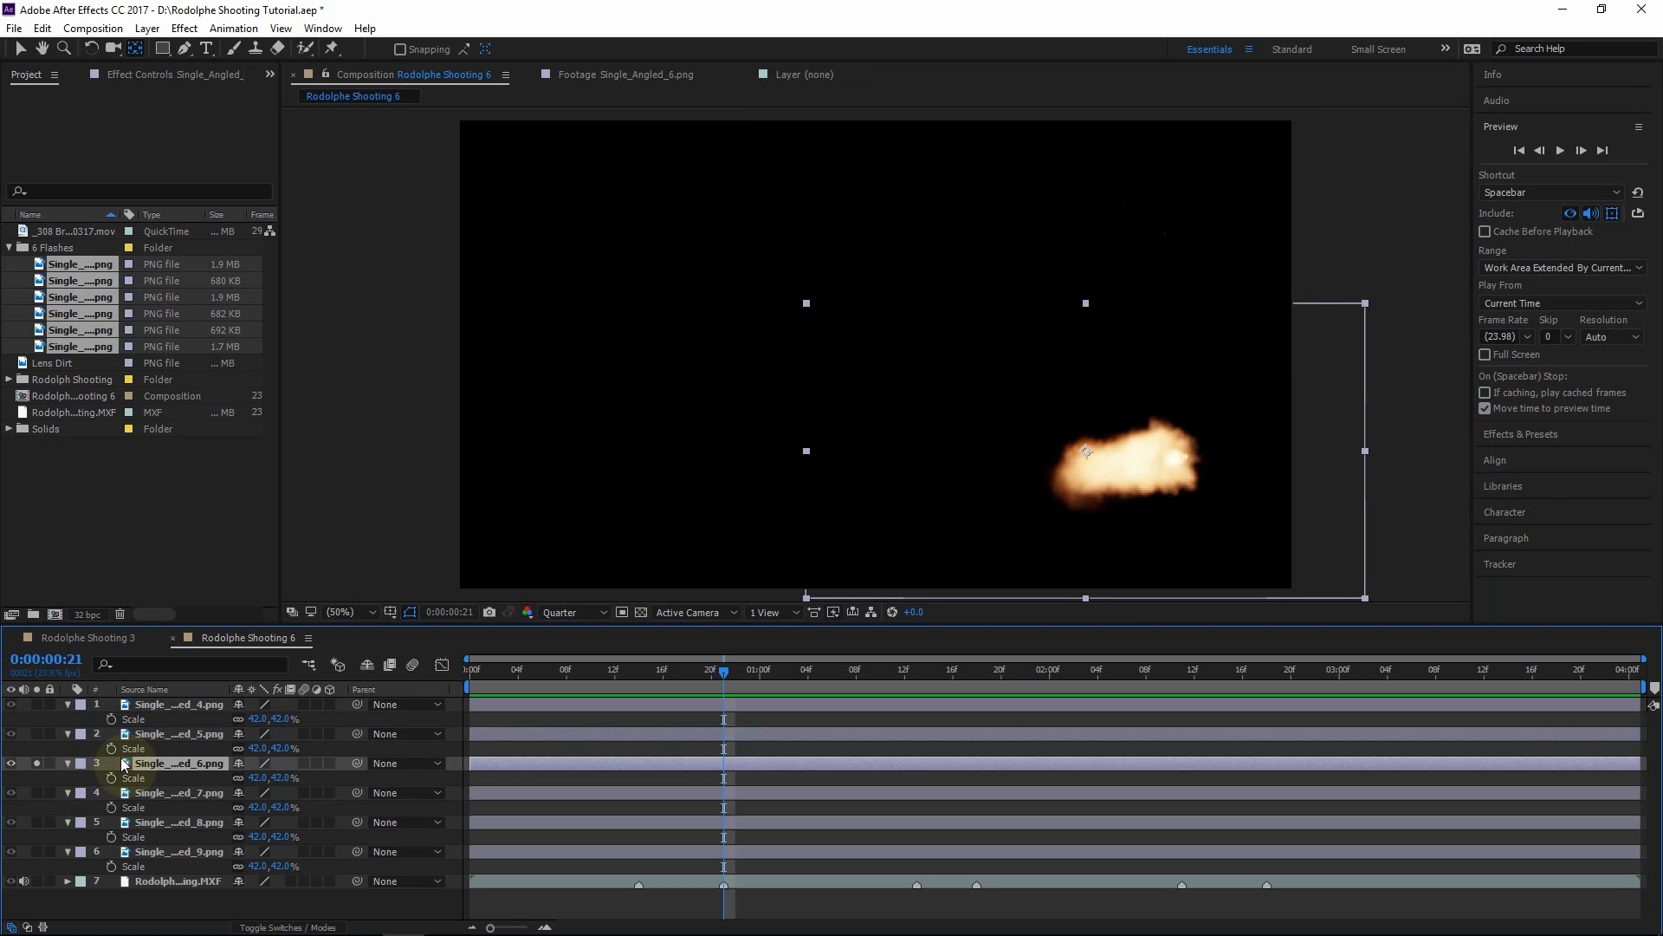
pyautogui.moveTo(1086, 451); pyautogui.dragTo(1198, 460)
pyautogui.click(37, 764)
# Check the anchor point positions of the Single_Angled_4, 5, 7 and 9 flash layers
pyautogui.click(180, 705)
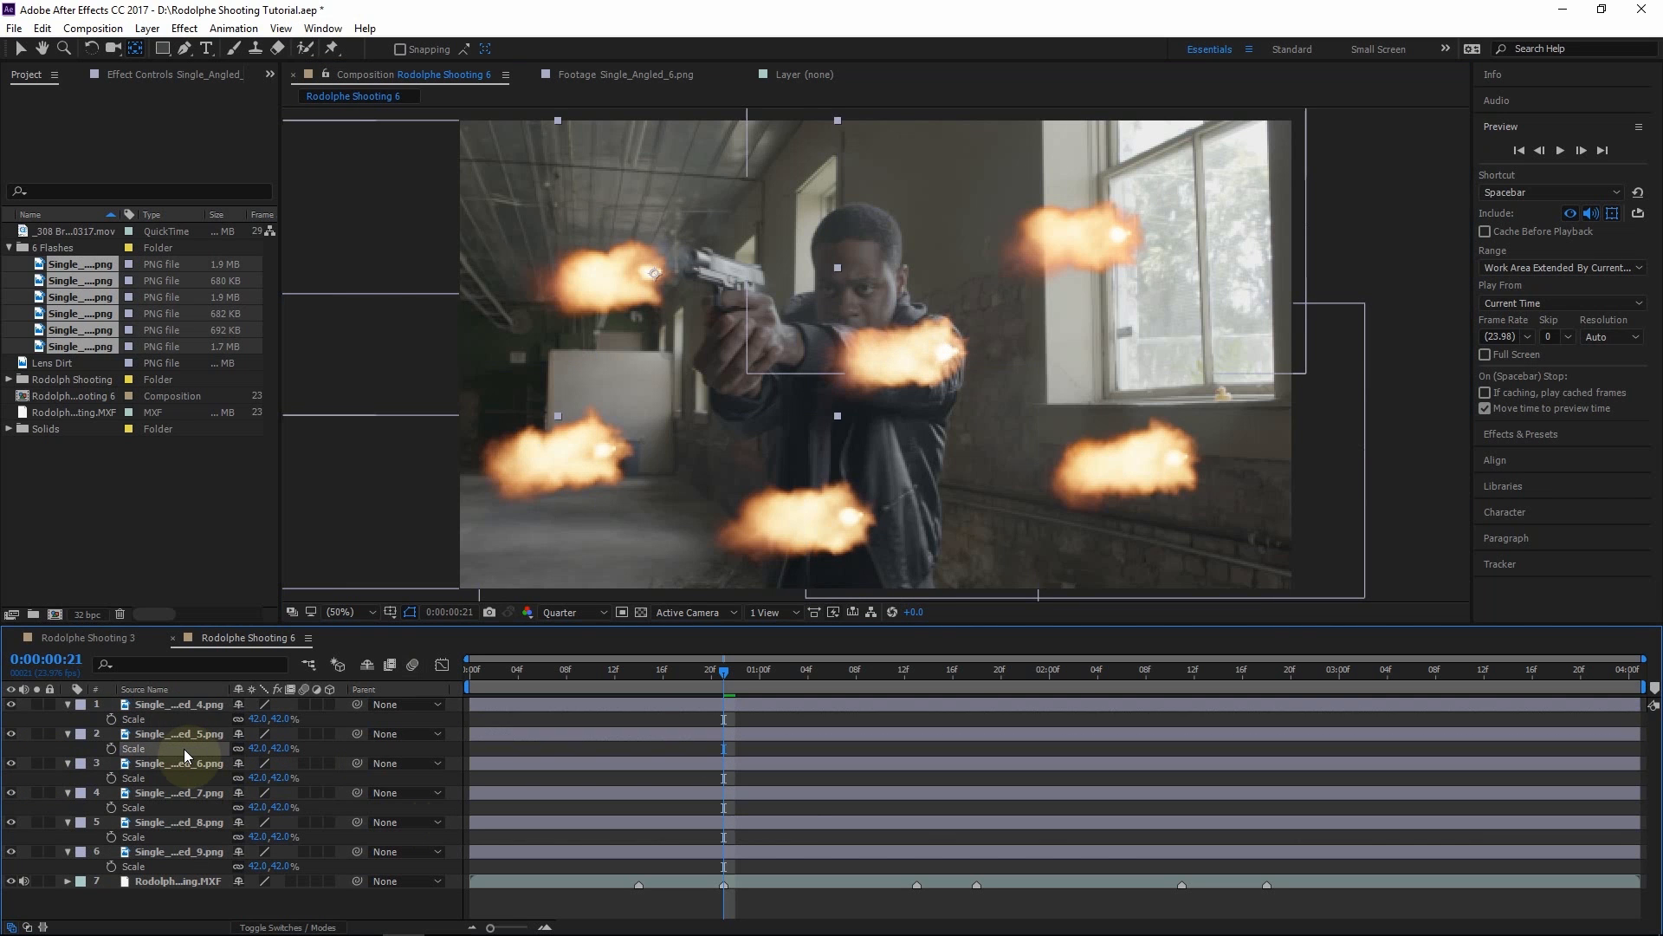
pyautogui.click(183, 748)
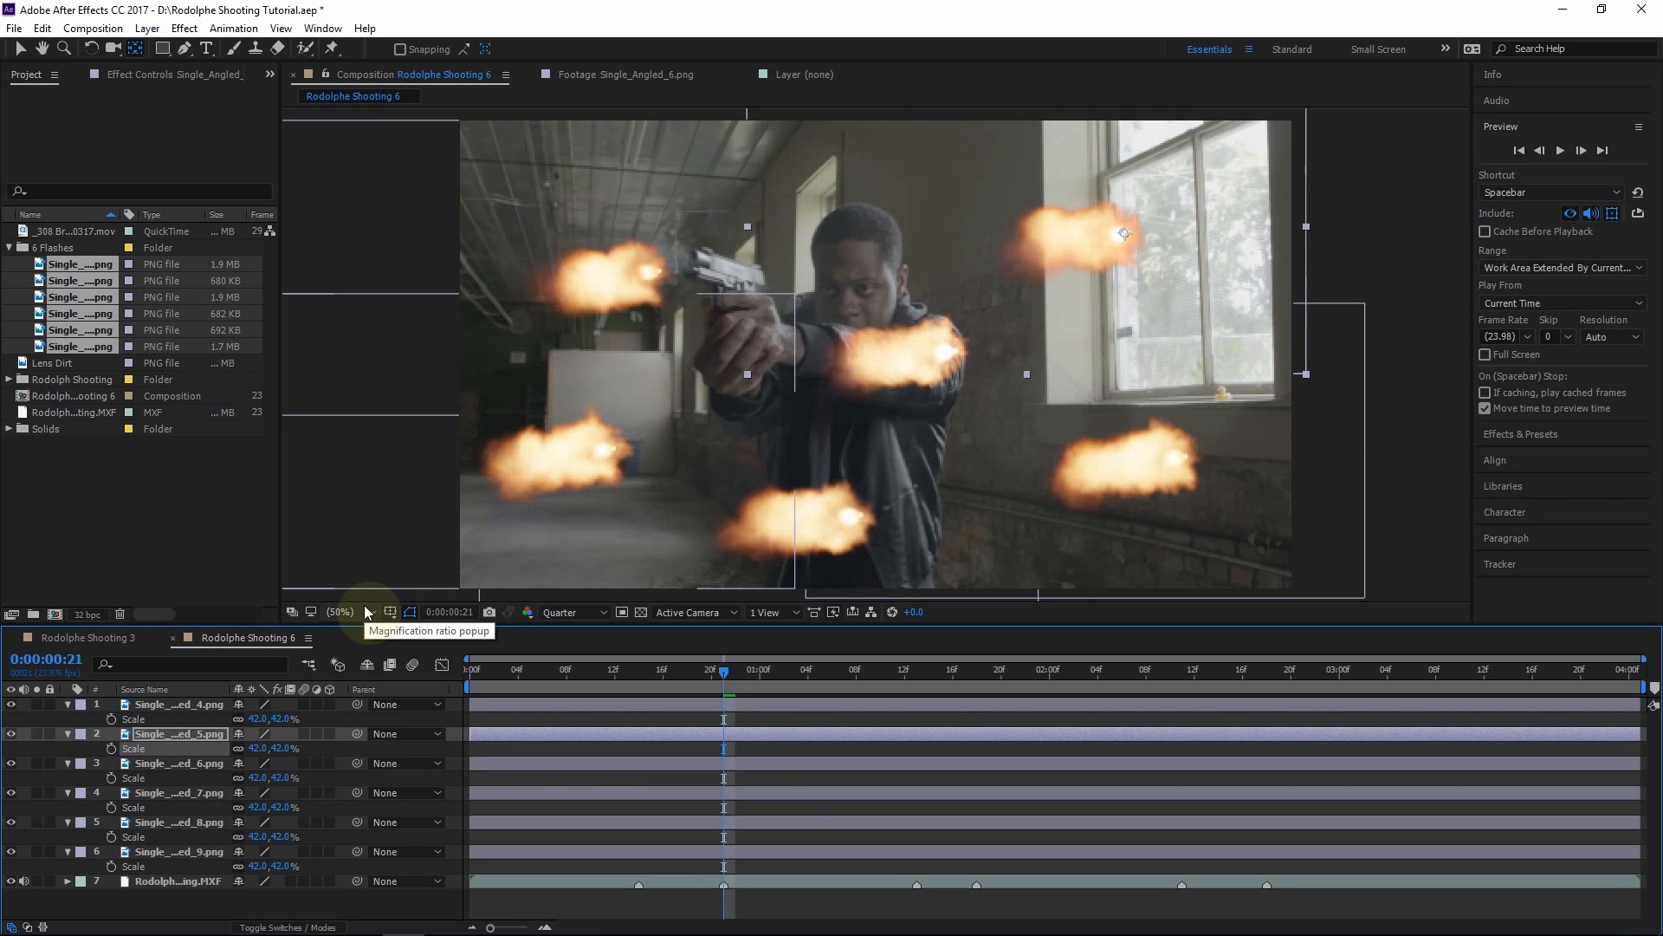
pyautogui.click(186, 793)
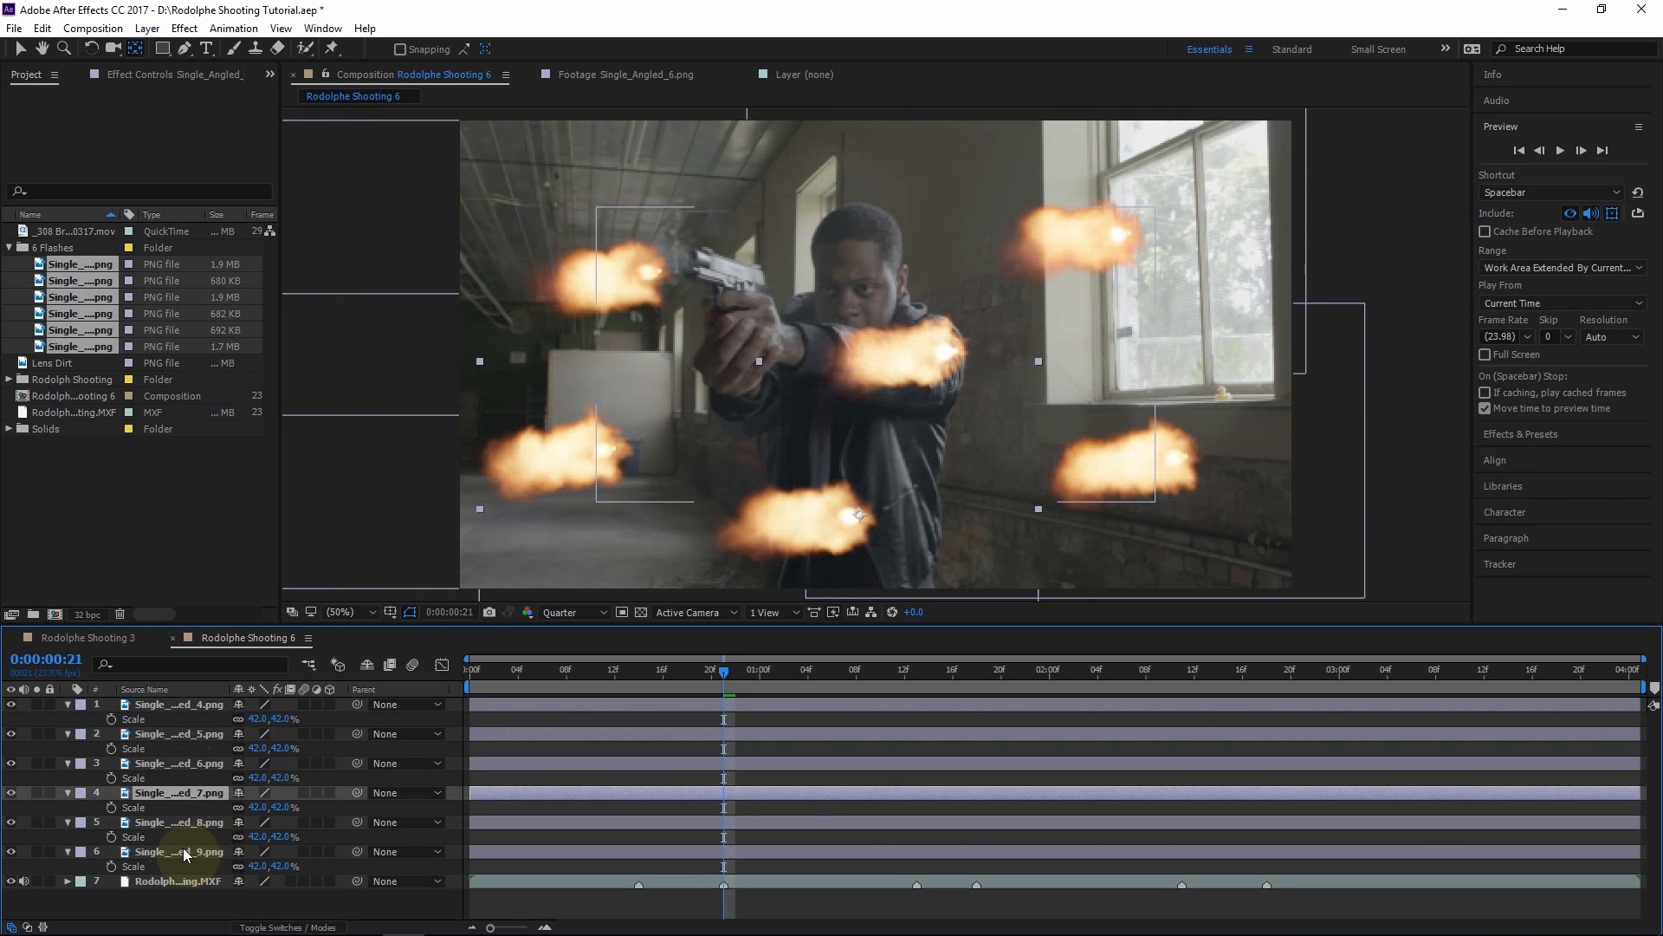
pyautogui.click(183, 853)
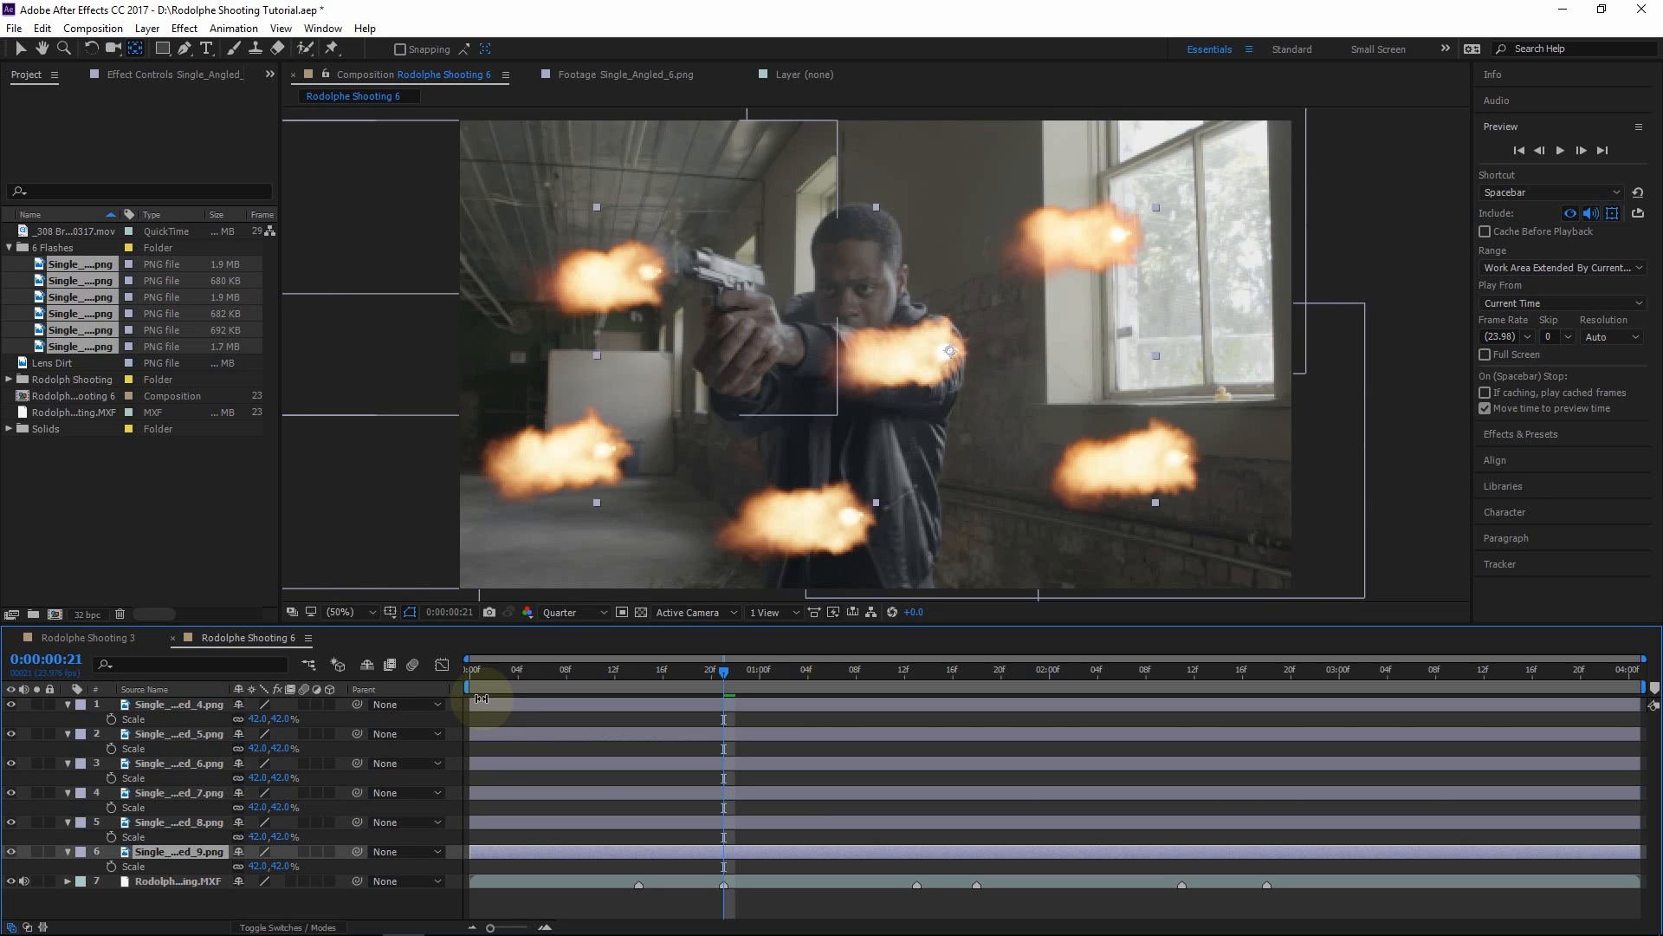
# Trim the start of the Single_Angled_4.png layer to the first gunshot marker
pyautogui.moveTo(464, 704); pyautogui.dragTo(639, 746)
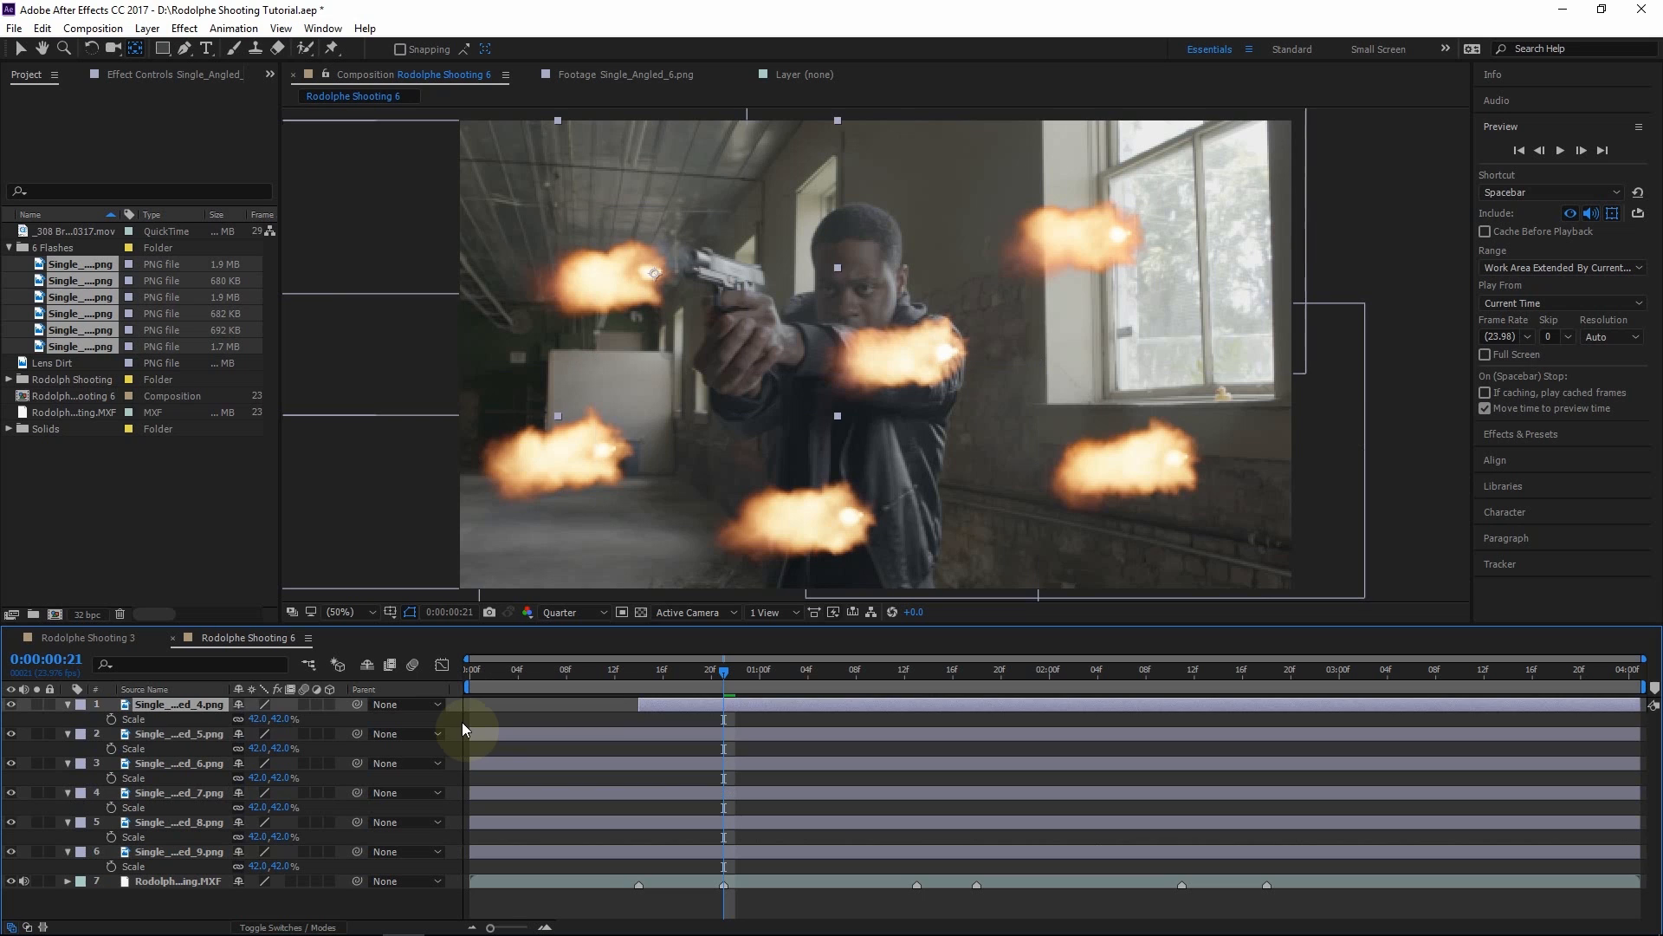
# Trim the starts of the Single_Angled_5 through Single_Angled_9 flash layers to the second through sixth gunshot markers, one layer per marker
pyautogui.moveTo(469, 733); pyautogui.dragTo(723, 738)
pyautogui.moveTo(459, 762); pyautogui.dragTo(969, 863)
pyautogui.click(468, 792)
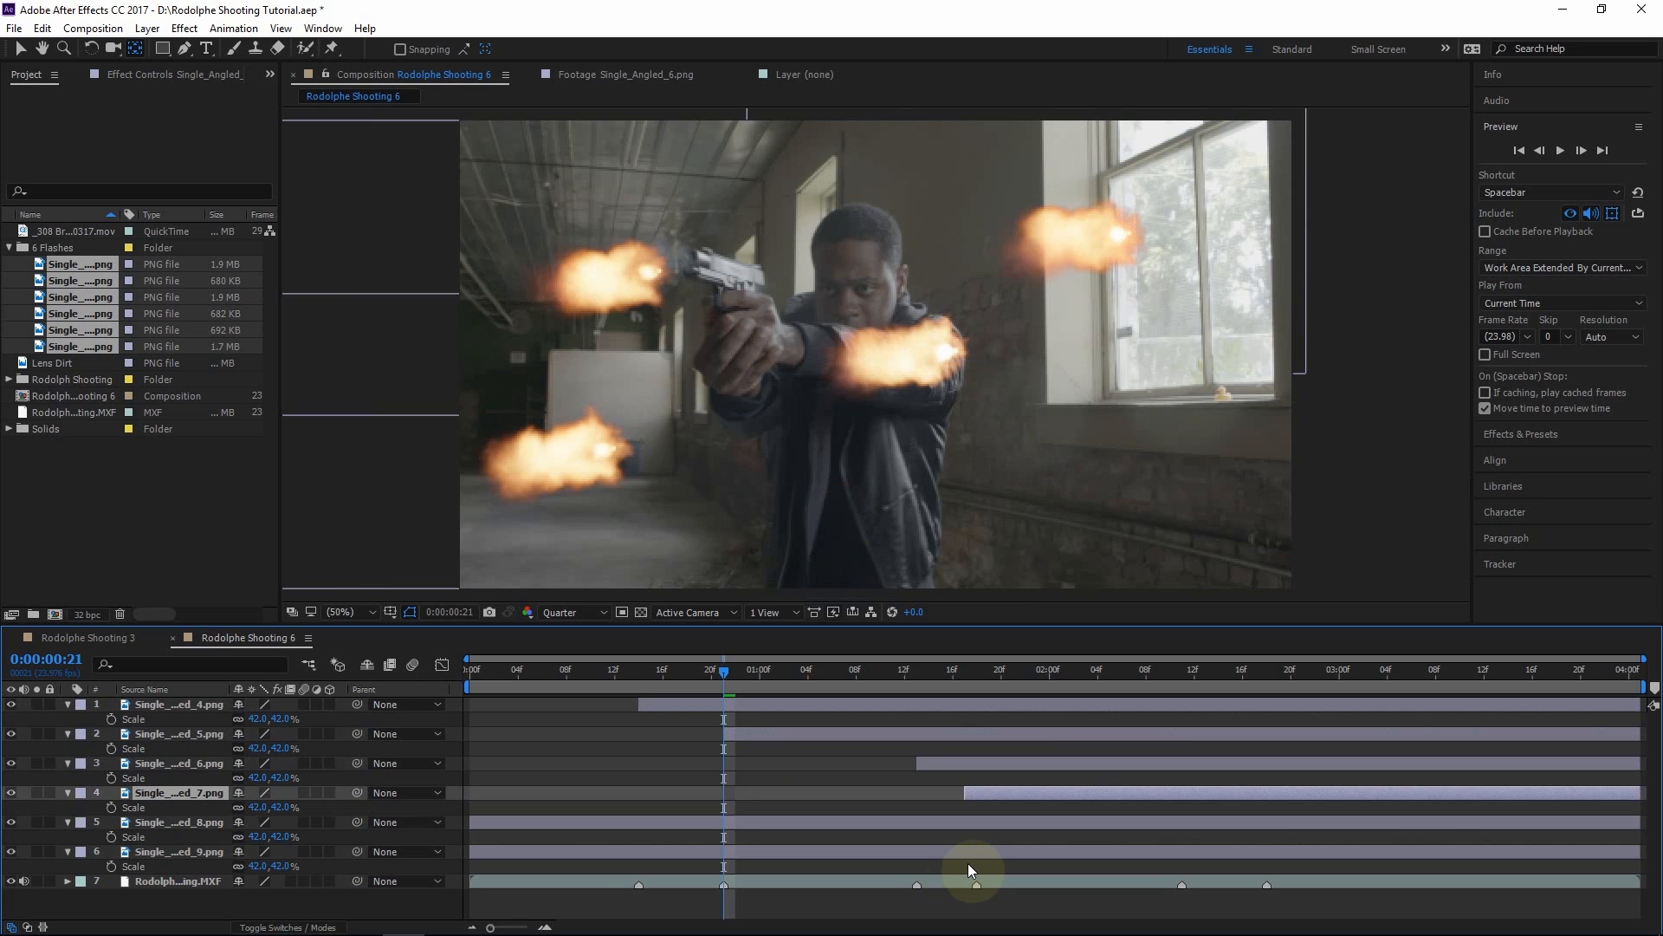
pyautogui.click(475, 828)
pyautogui.moveTo(475, 829); pyautogui.dragTo(1201, 866)
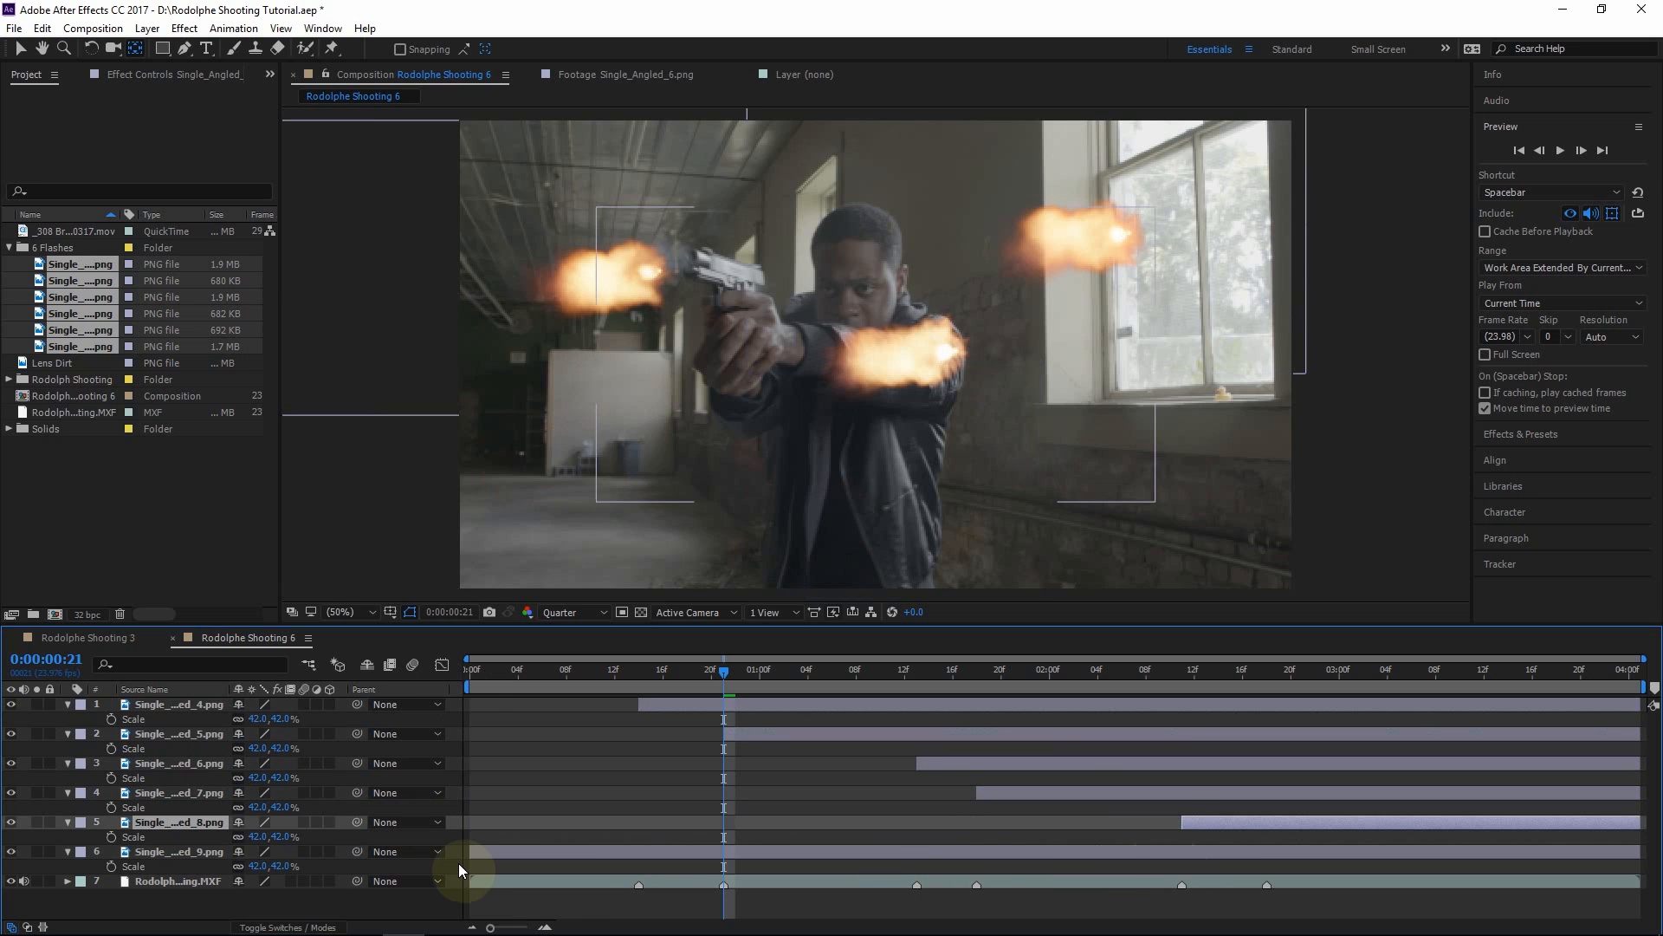
pyautogui.moveTo(469, 851); pyautogui.dragTo(1291, 871)
# Trim the ends of all six flash layers so that each one lasts a single frame at its gunshot marker
pyautogui.click(639, 678)
pyautogui.click(151, 705)
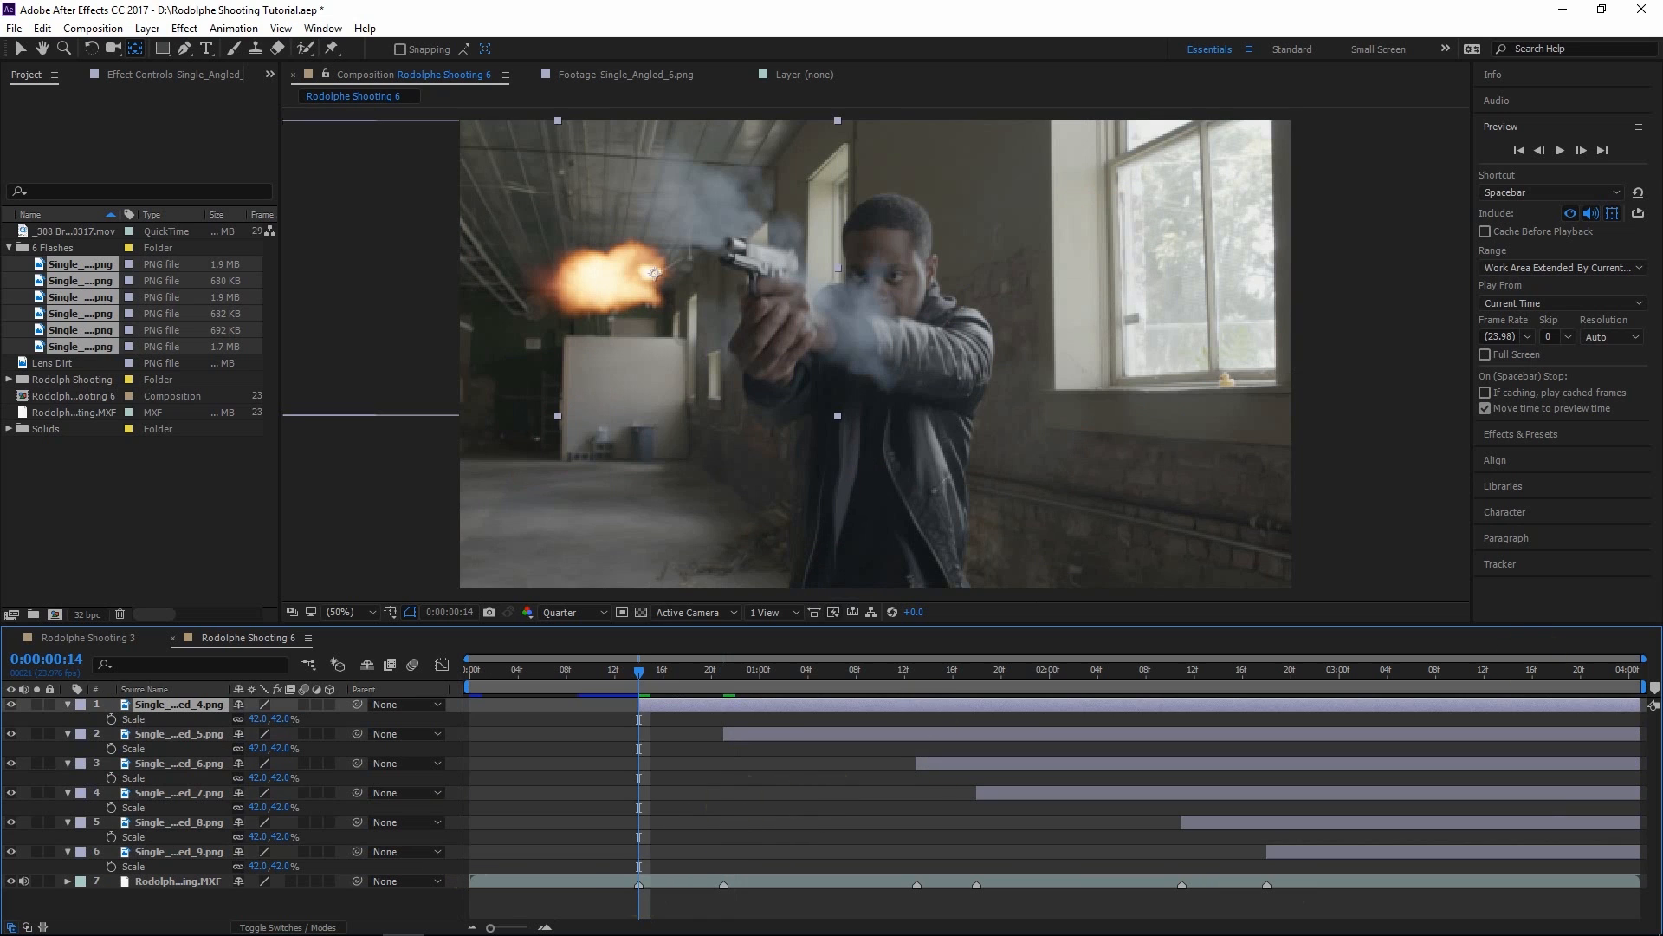
pyautogui.moveTo(1634, 700); pyautogui.dragTo(646, 749)
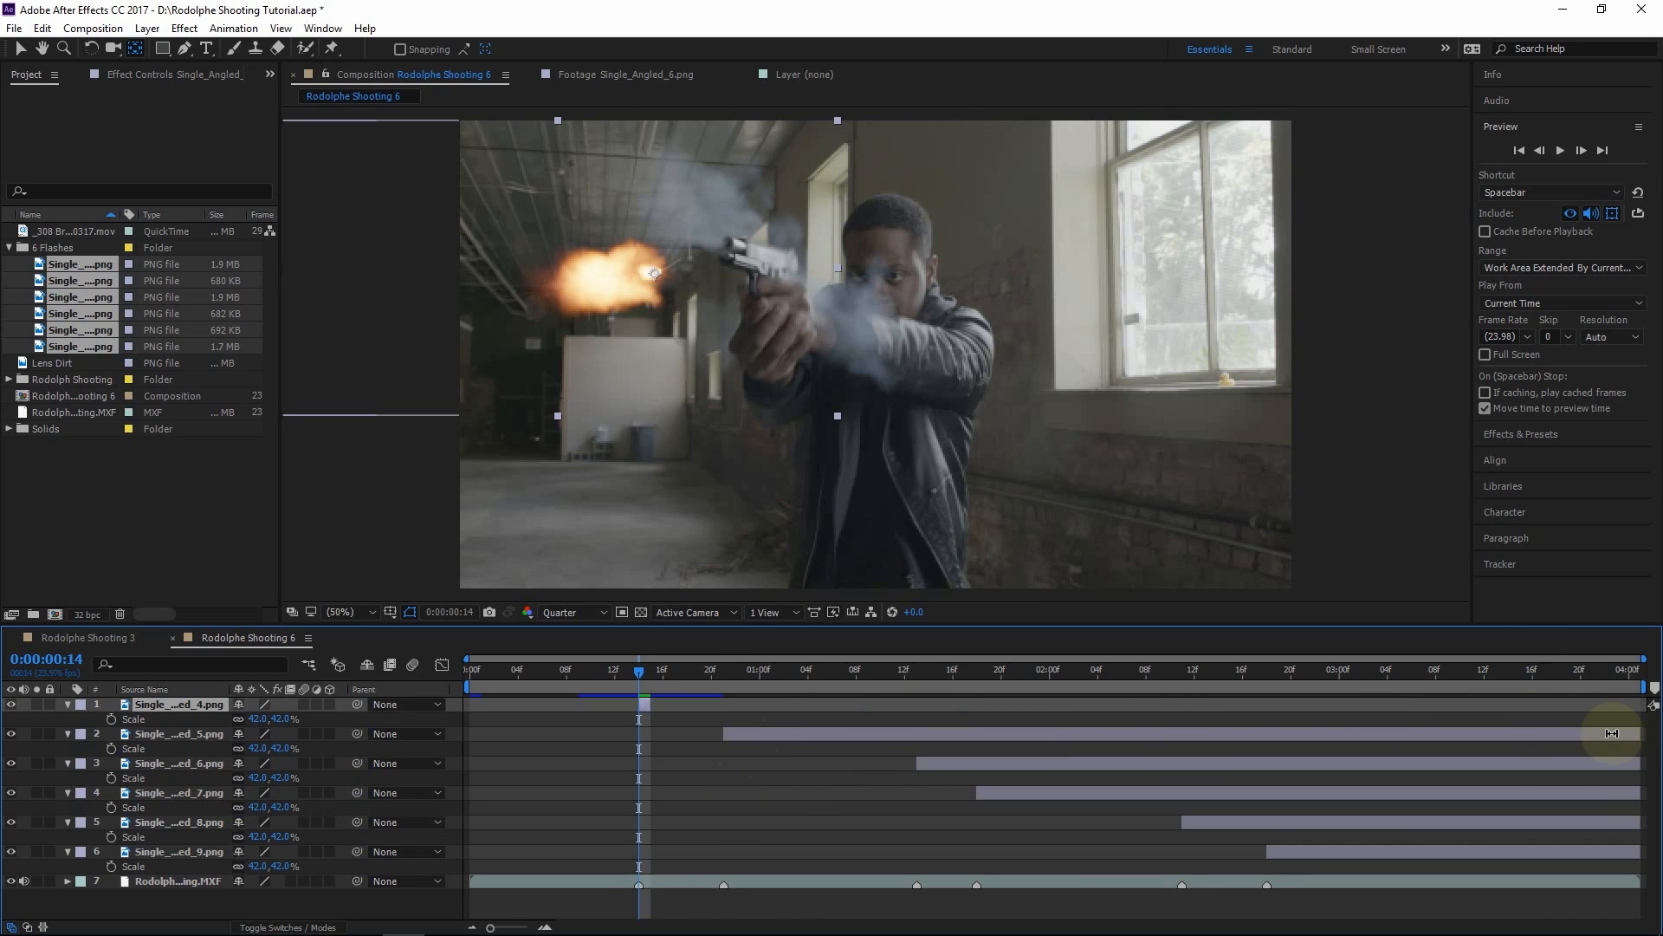
pyautogui.moveTo(1644, 733); pyautogui.dragTo(19, 752)
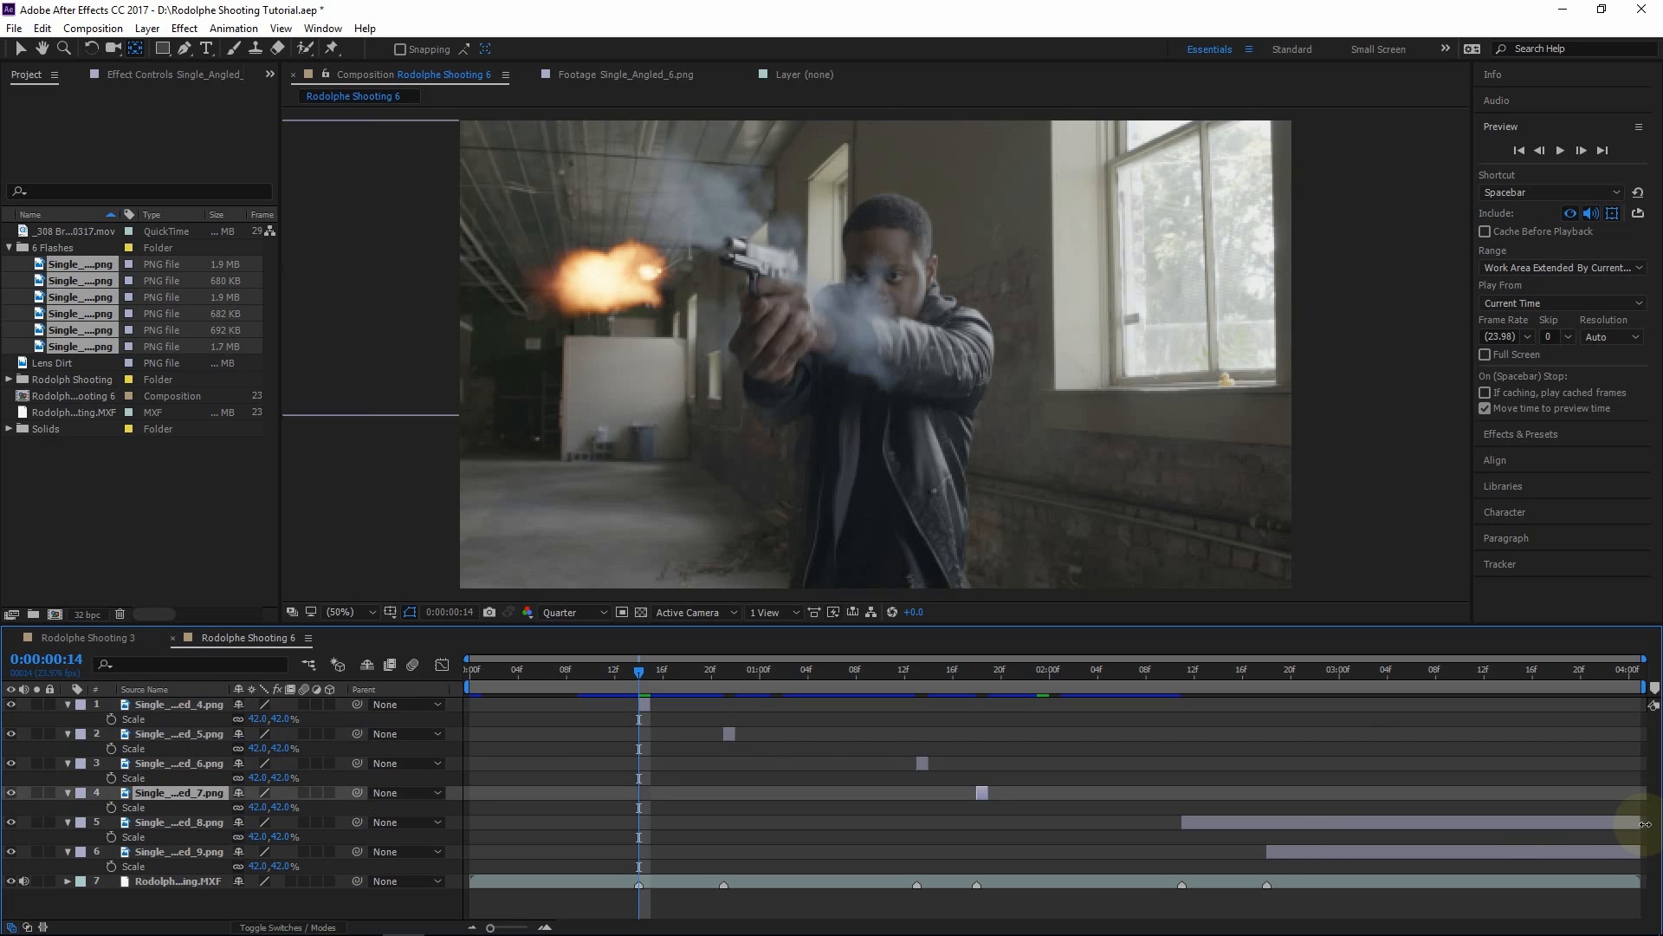
pyautogui.moveTo(1645, 823); pyautogui.dragTo(1191, 825)
pyautogui.moveTo(1642, 853); pyautogui.dragTo(730, 681)
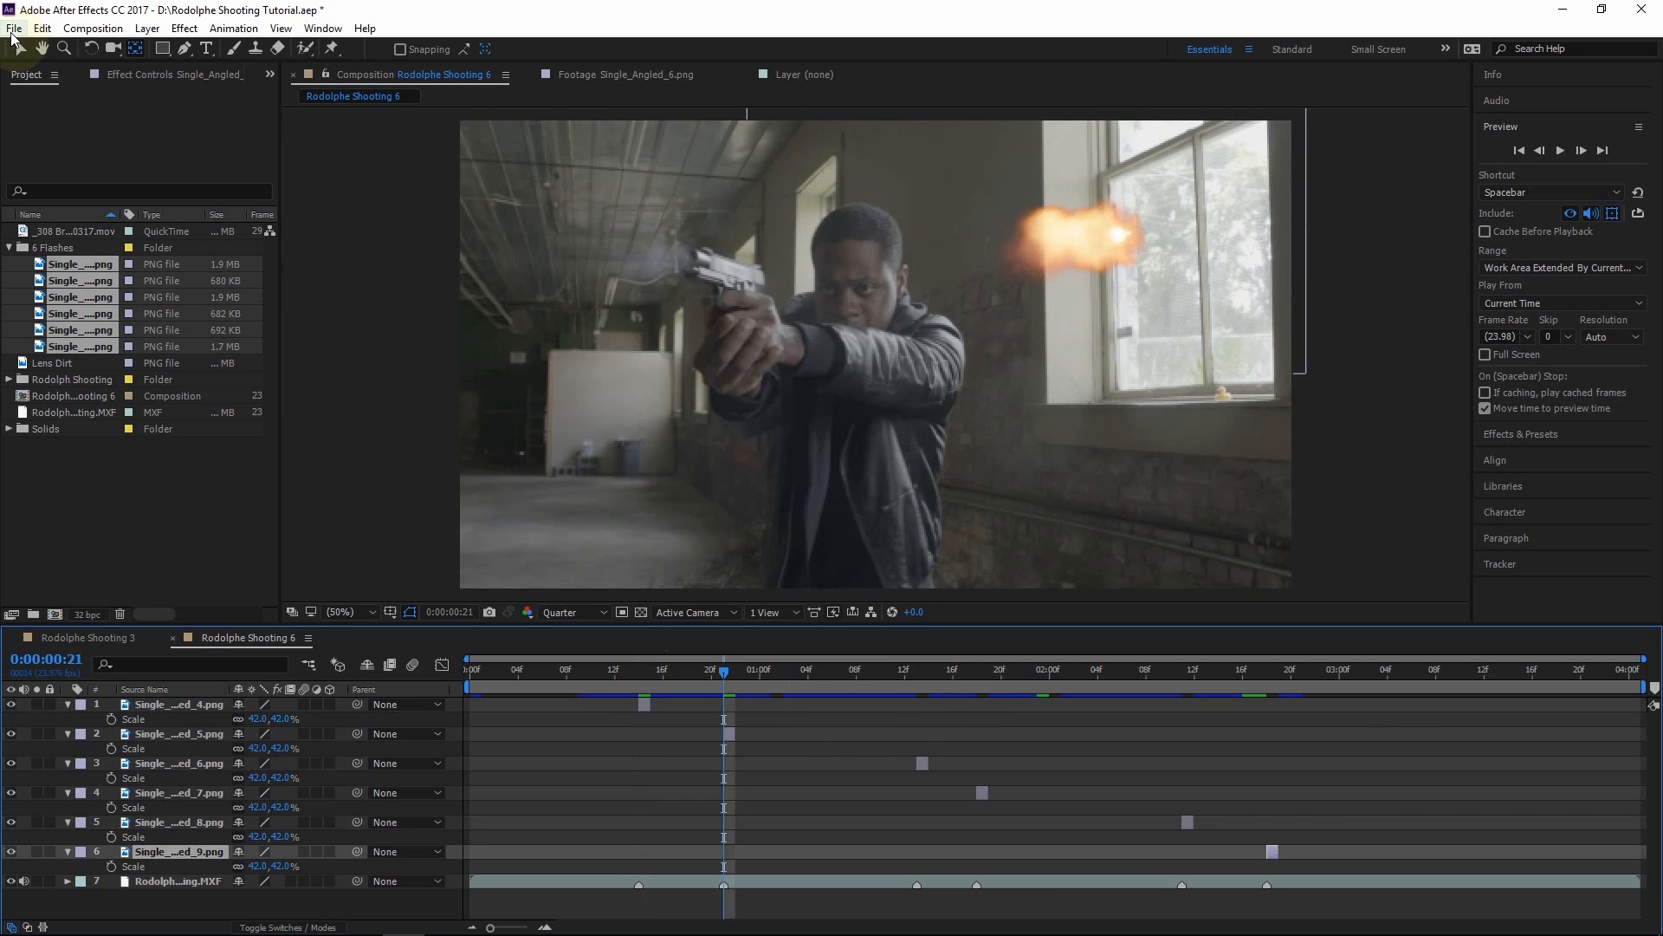
# Move the Single_Angled_4.png flash onto the pistol's muzzle at the first gunshot marker
pyautogui.click(639, 673)
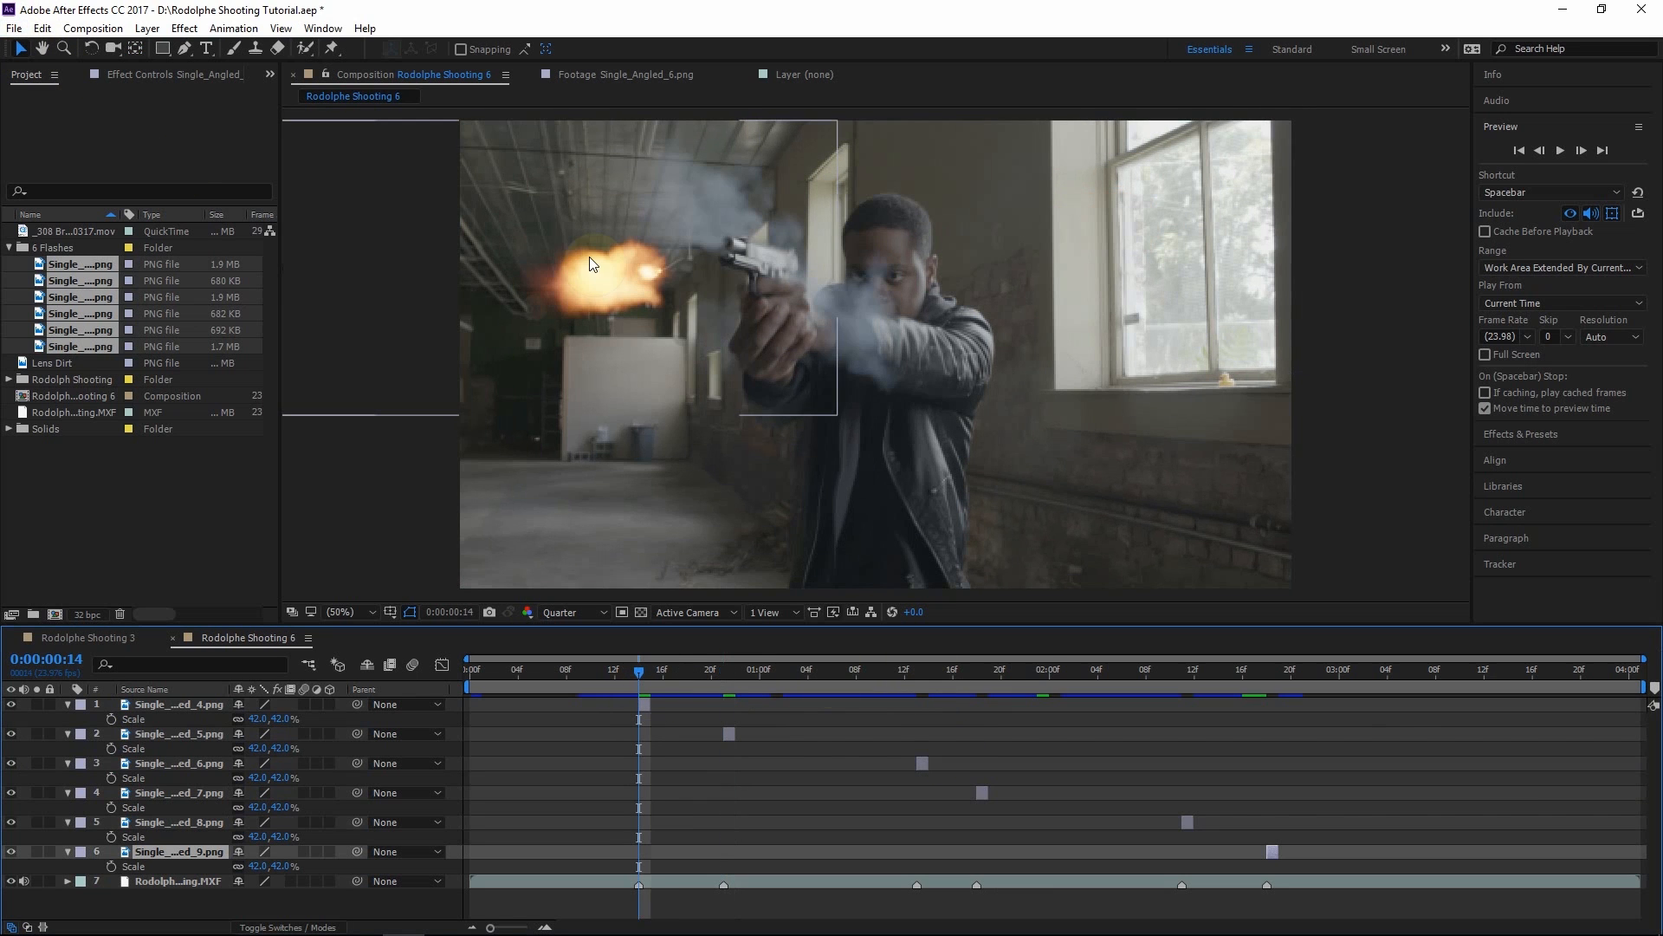
pyautogui.moveTo(582, 287); pyautogui.dragTo(651, 263)
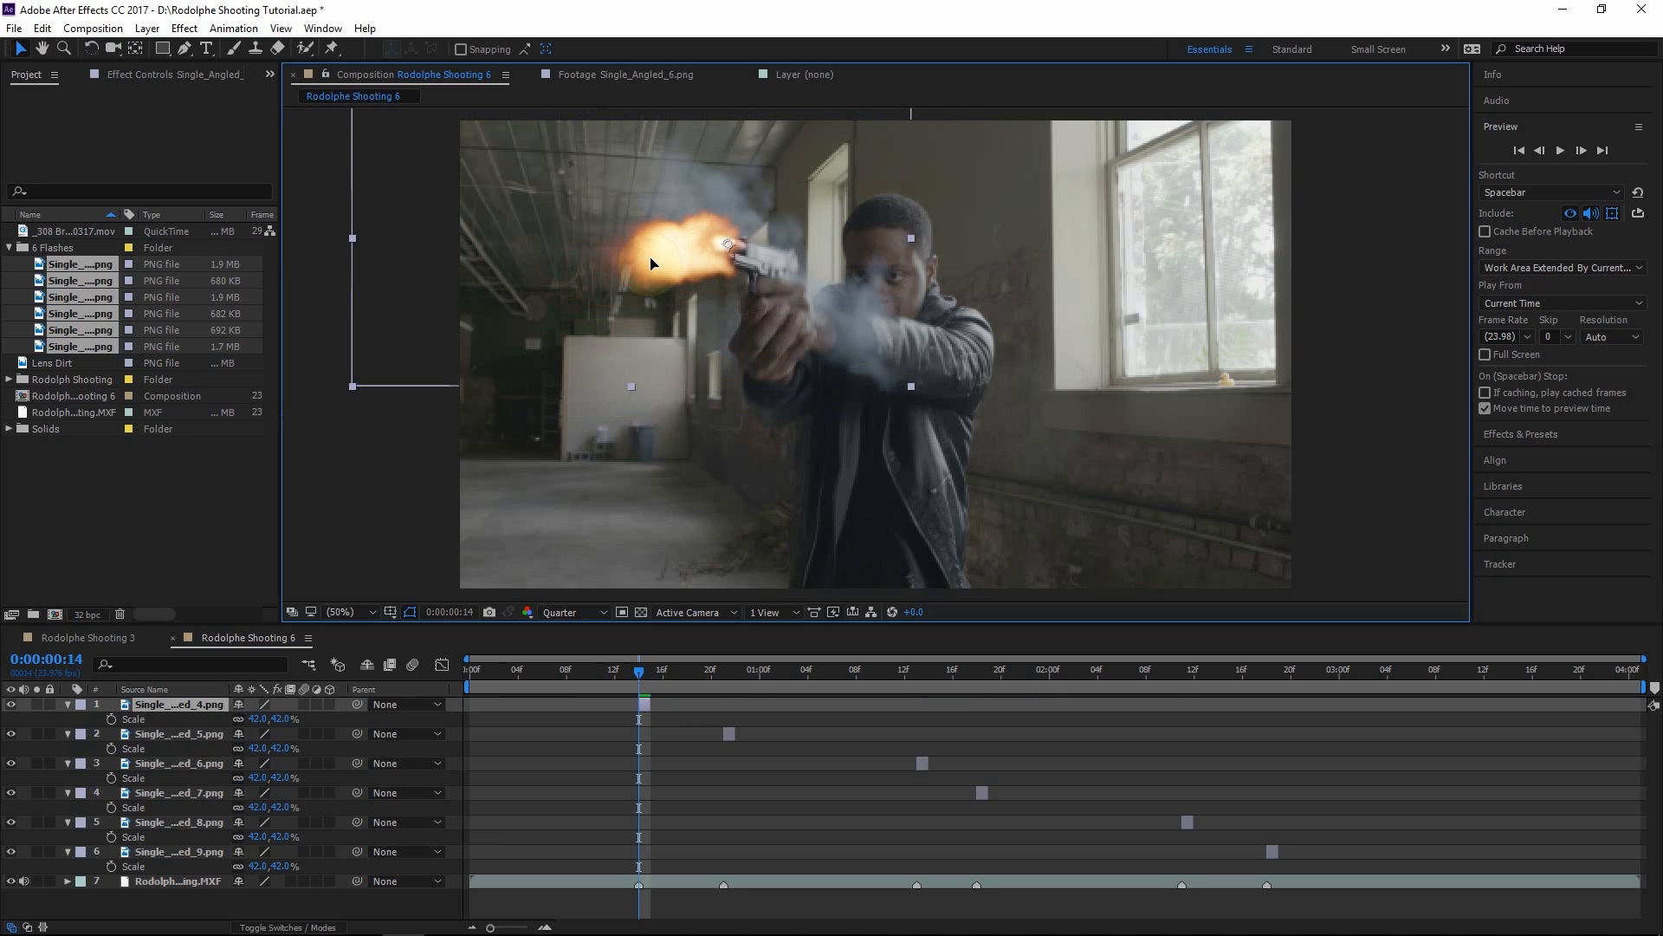
pyautogui.click(552, 266)
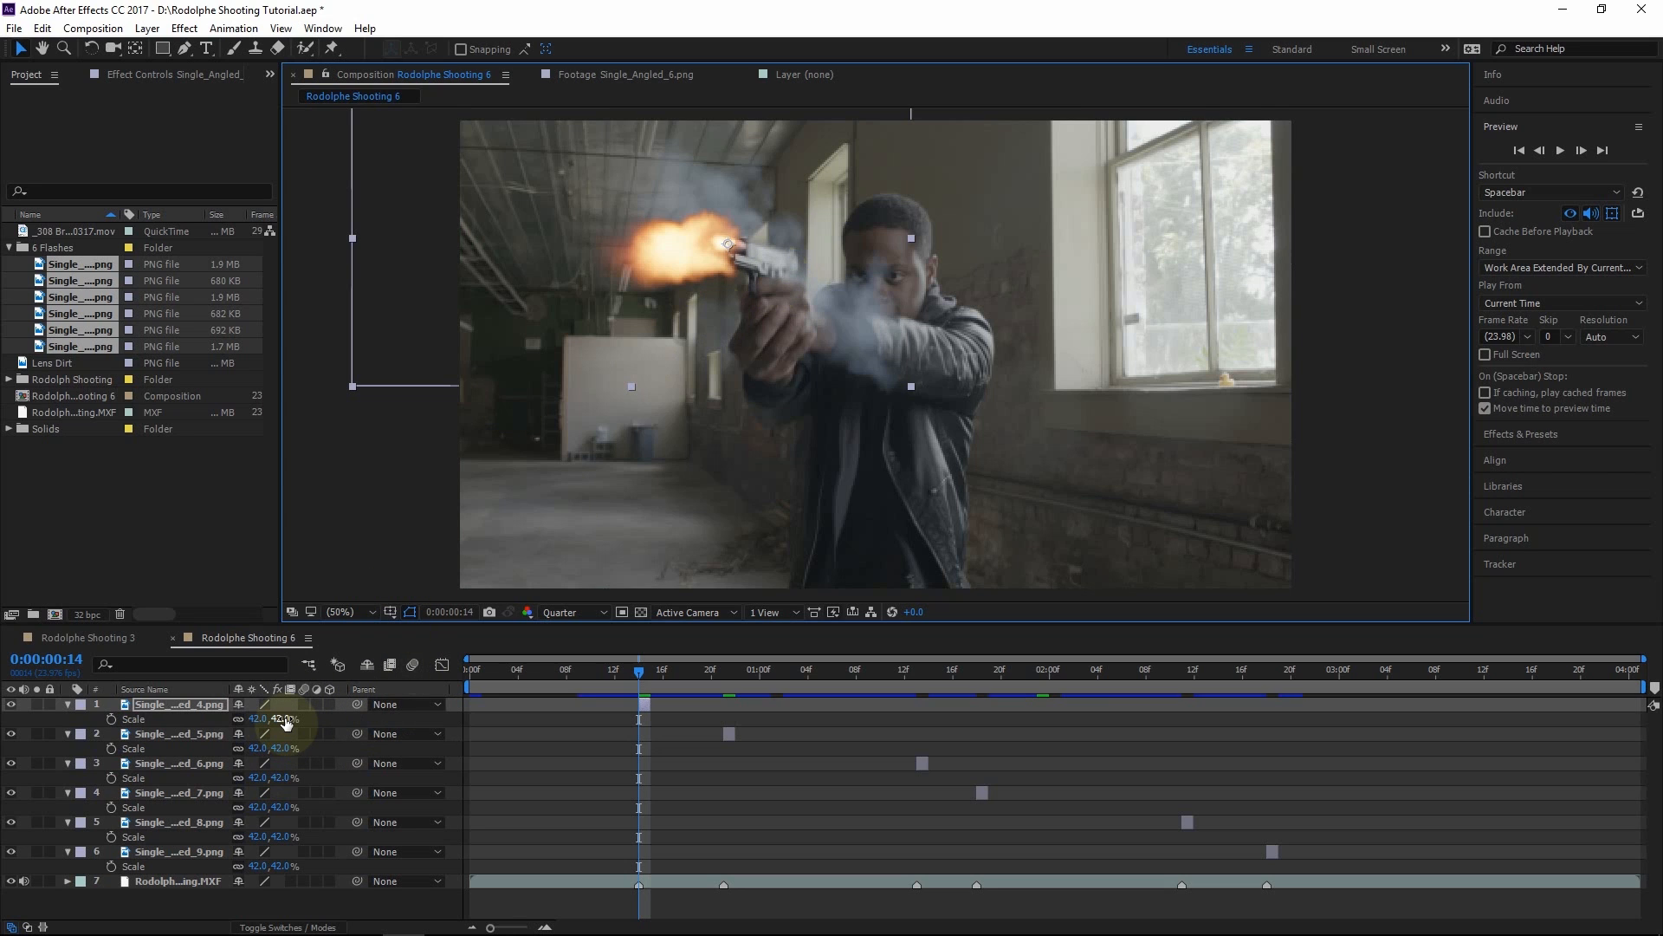
# Rotate the Single_Angled_4.png flash clockwise around the muzzle to line it up with the pistol's barrel
pyautogui.click(195, 709)
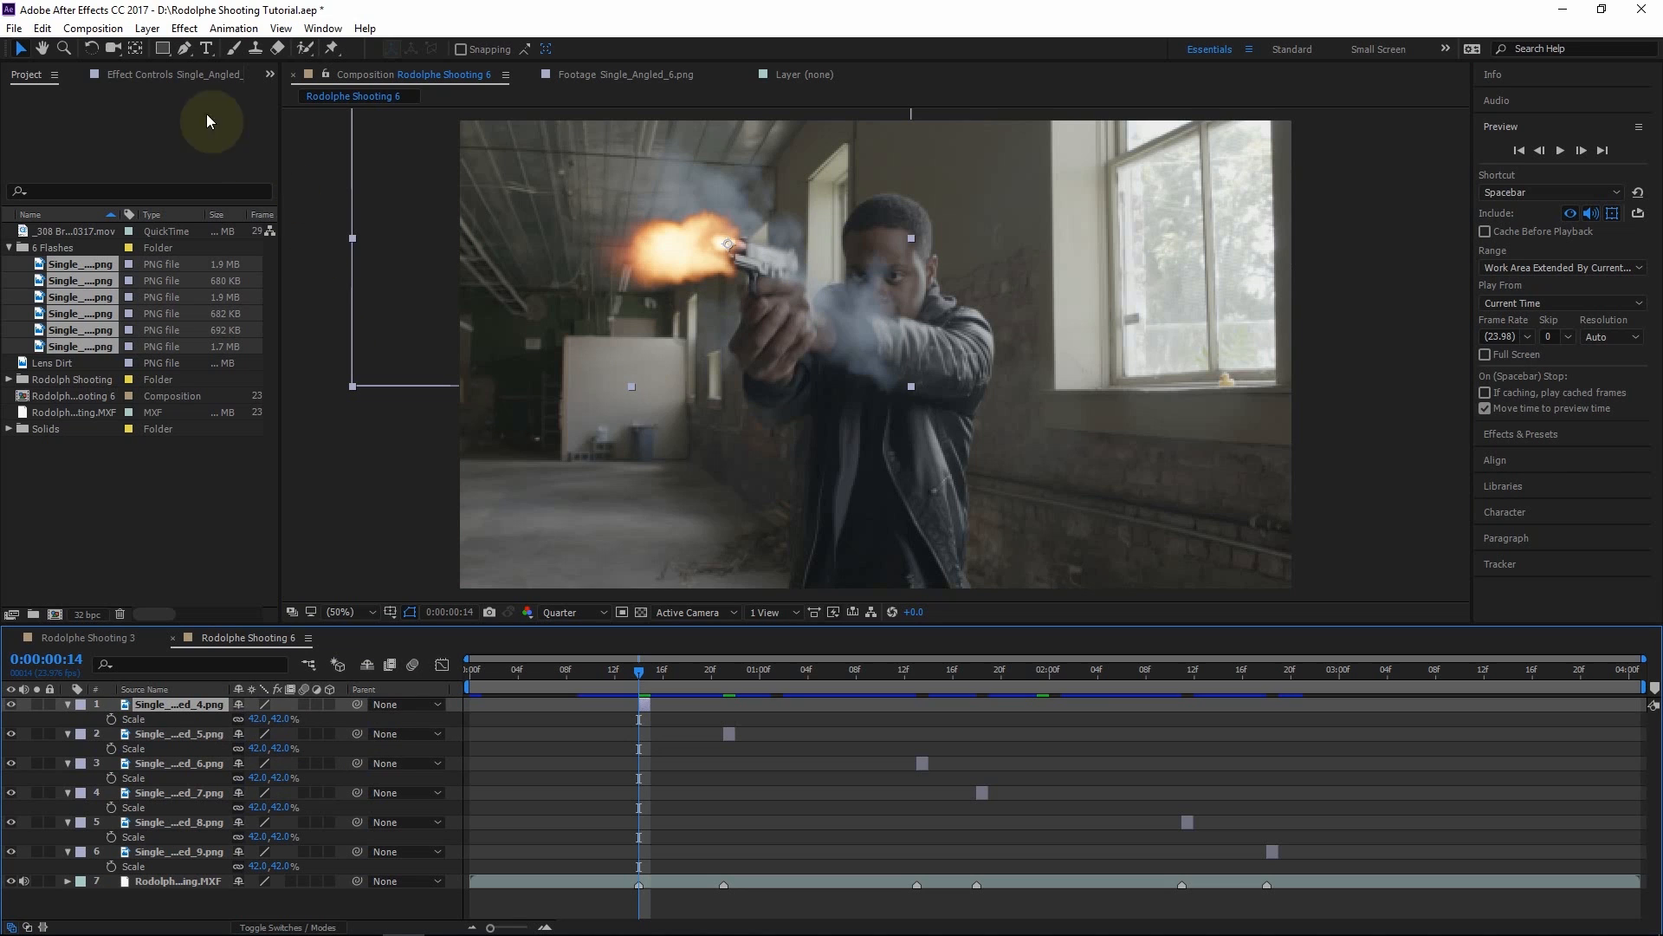
pyautogui.click(91, 49)
pyautogui.moveTo(544, 231); pyautogui.dragTo(555, 208)
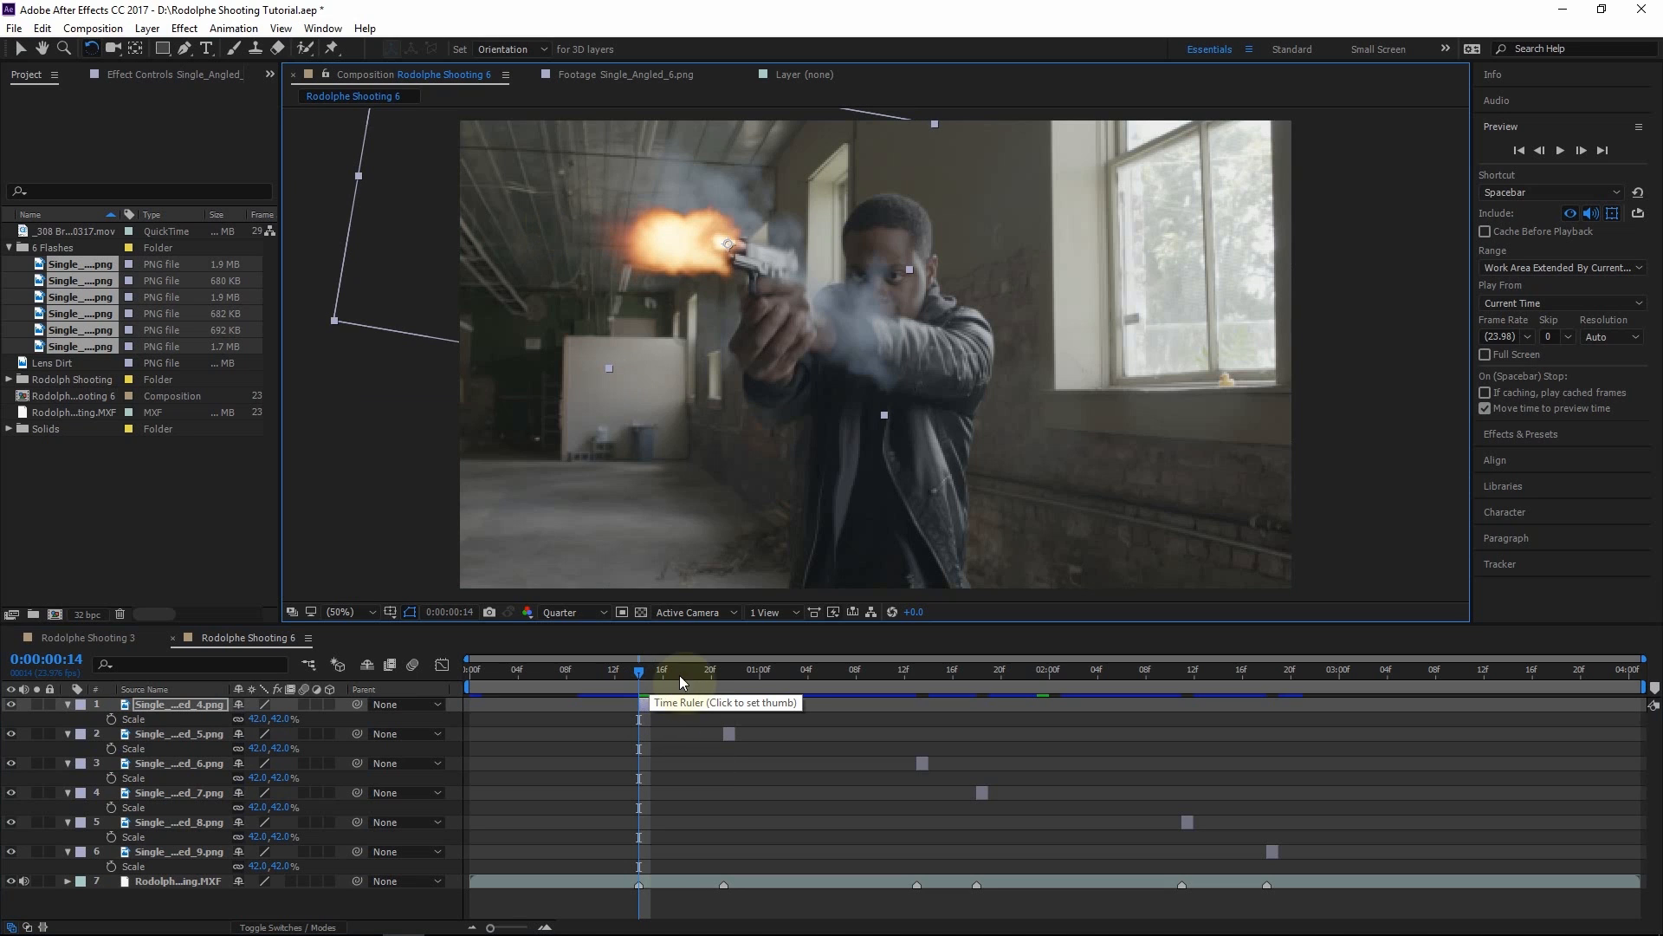
pyautogui.moveTo(630, 234); pyautogui.dragTo(636, 230)
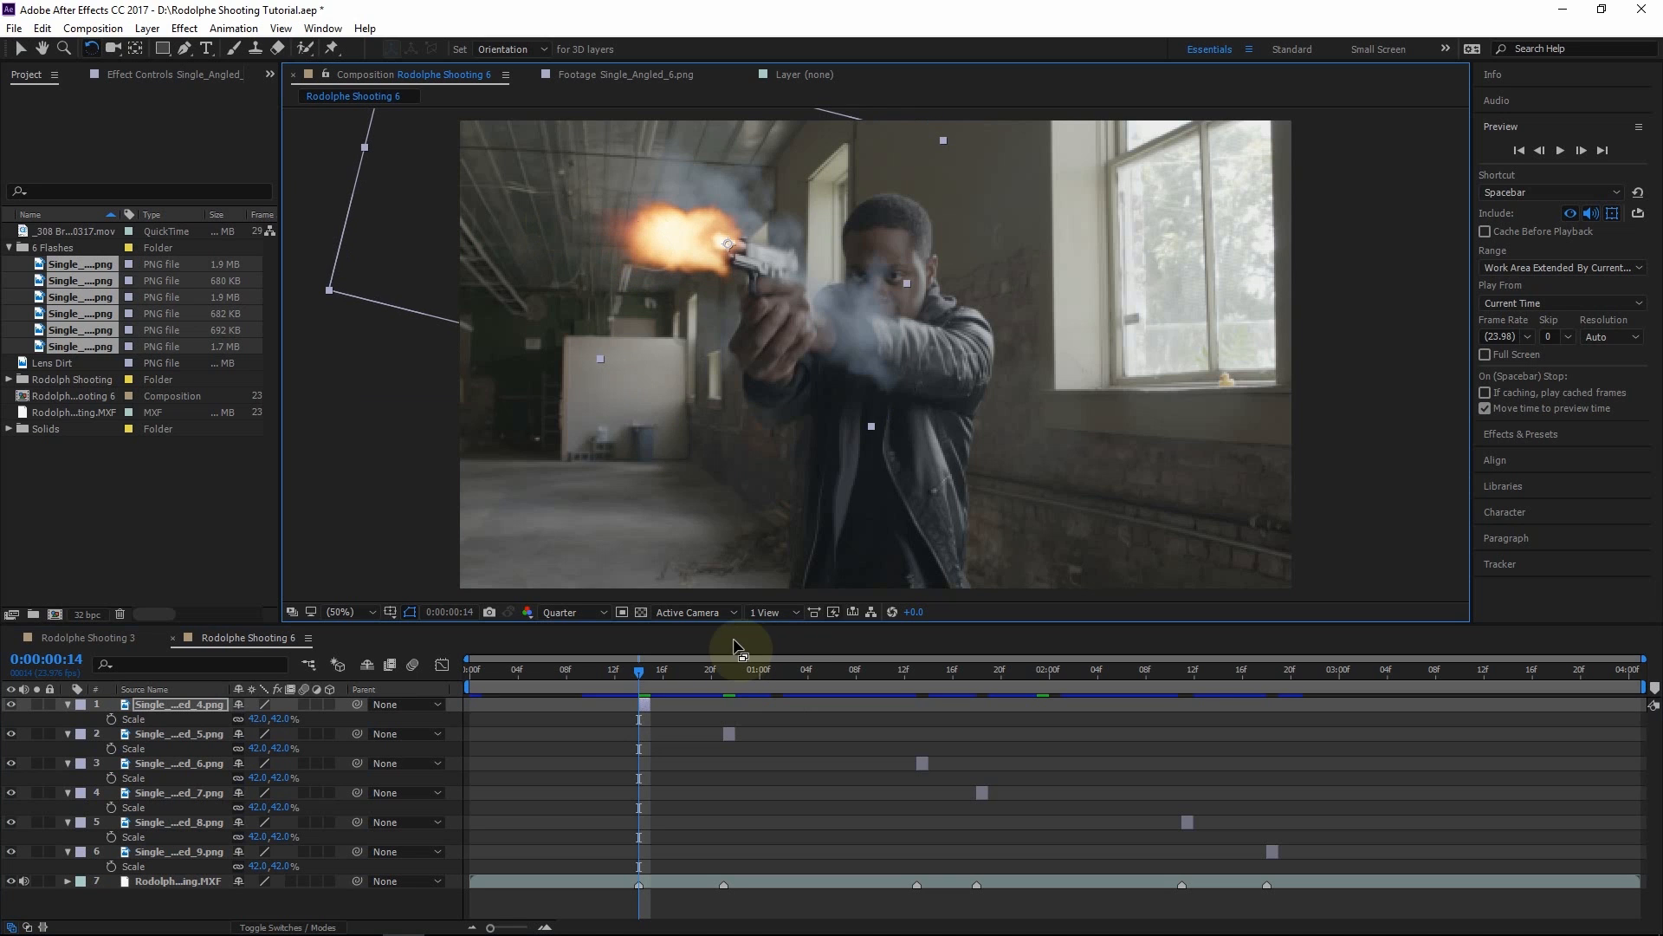
# Fit the Single_Angled_5.png flash to the pistol's muzzle at the second gunshot marker, slightly smaller and rotated in line with the barrel
pyautogui.click(724, 672)
pyautogui.press('v')
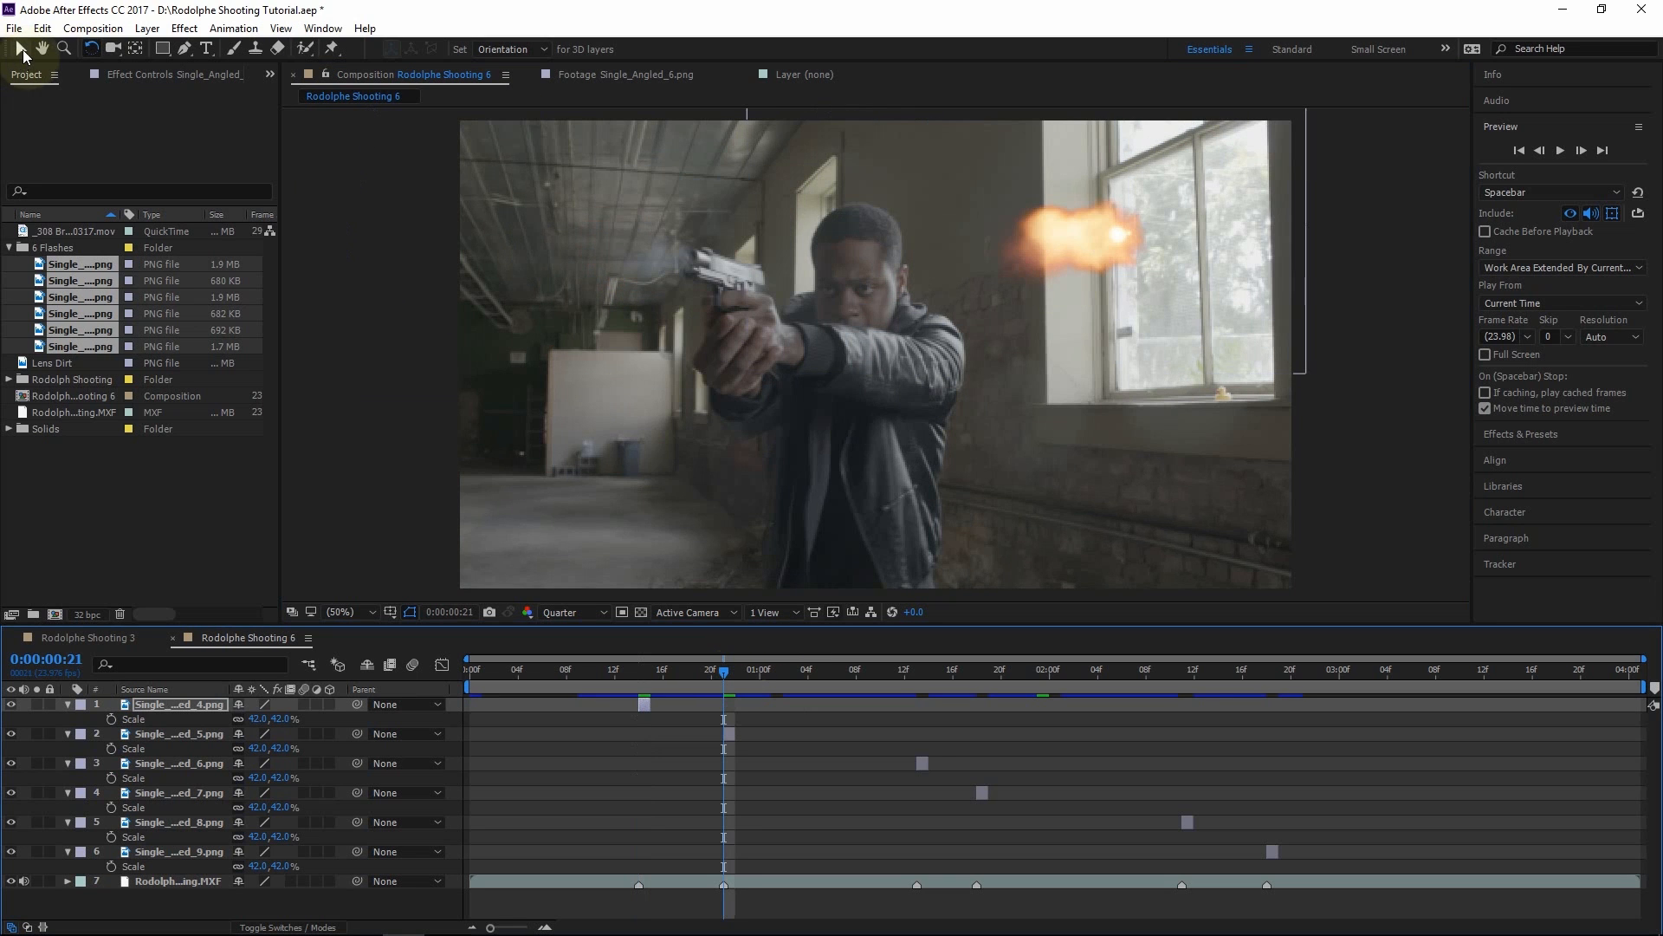
pyautogui.moveTo(1226, 251); pyautogui.dragTo(767, 263)
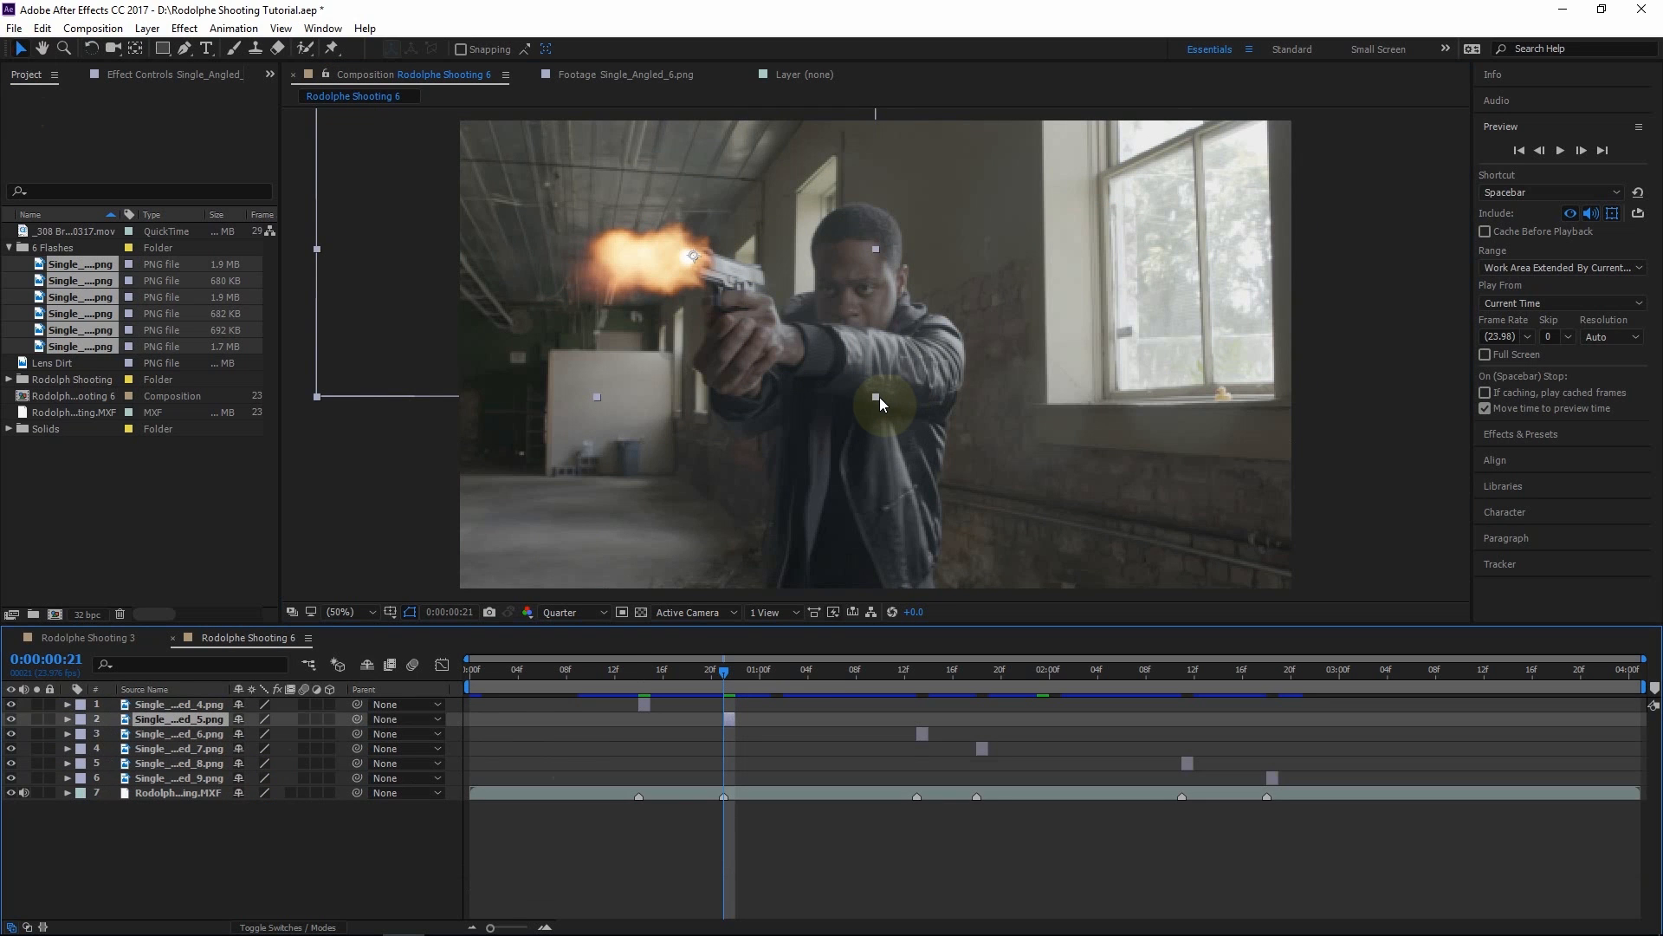
pyautogui.moveTo(875, 396)
pyautogui.mouseDown()
pyautogui.moveTo(897, 420)
pyautogui.moveTo(835, 377)
pyautogui.moveTo(870, 391)
pyautogui.mouseUp()
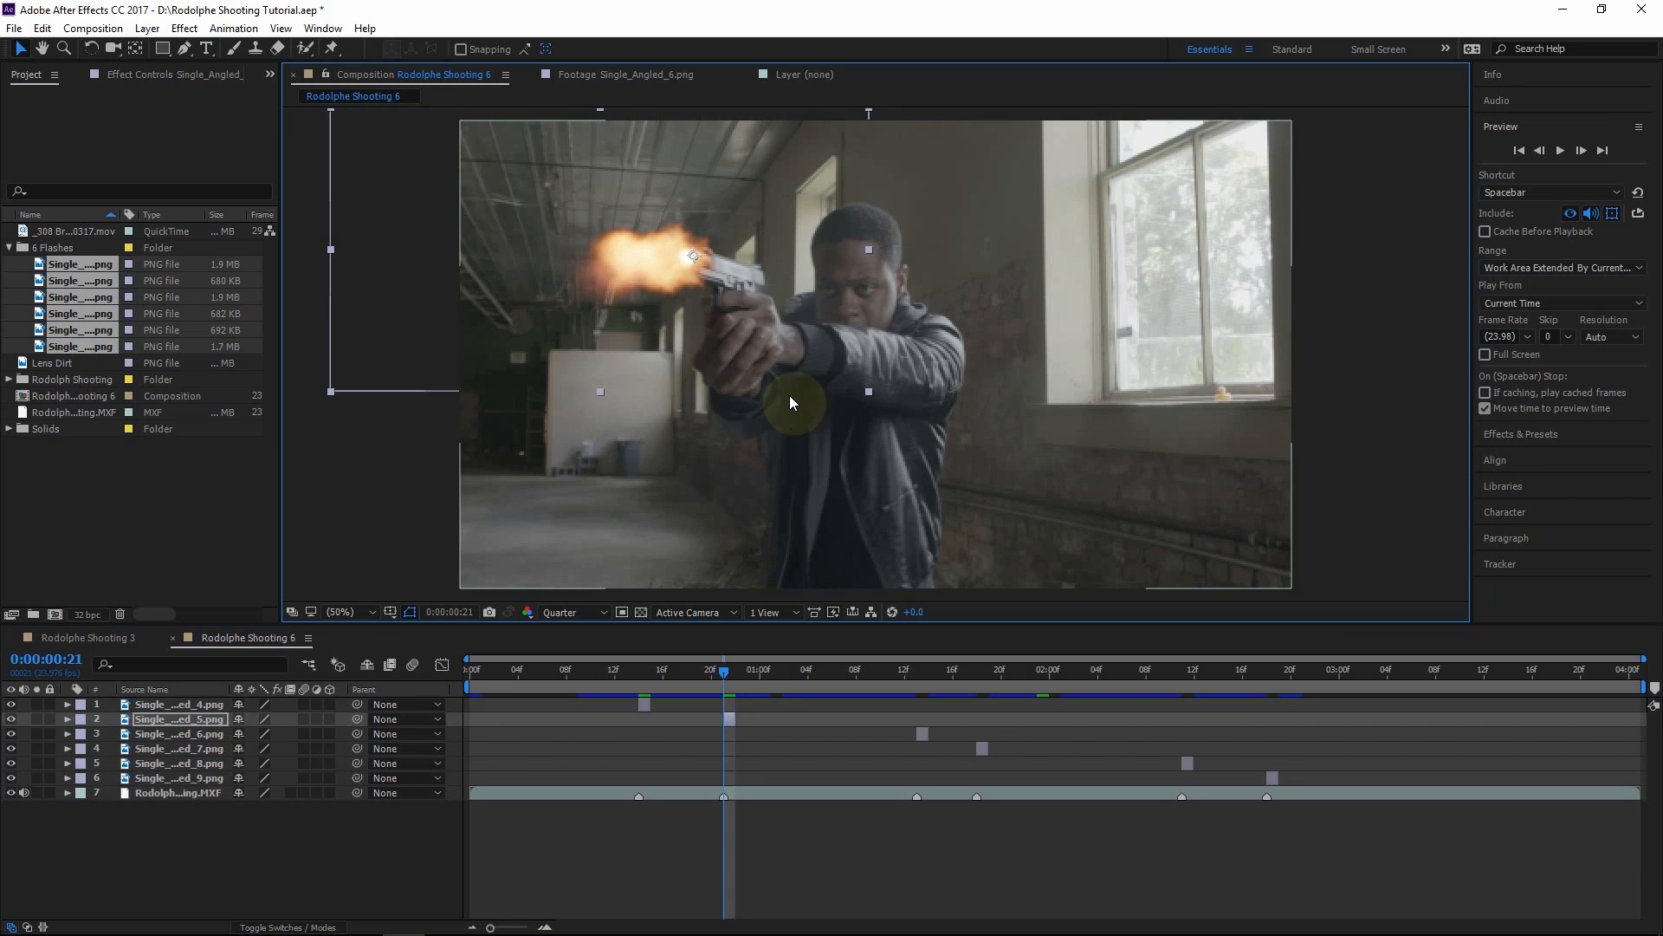
pyautogui.click(91, 48)
pyautogui.moveTo(575, 275); pyautogui.dragTo(579, 268)
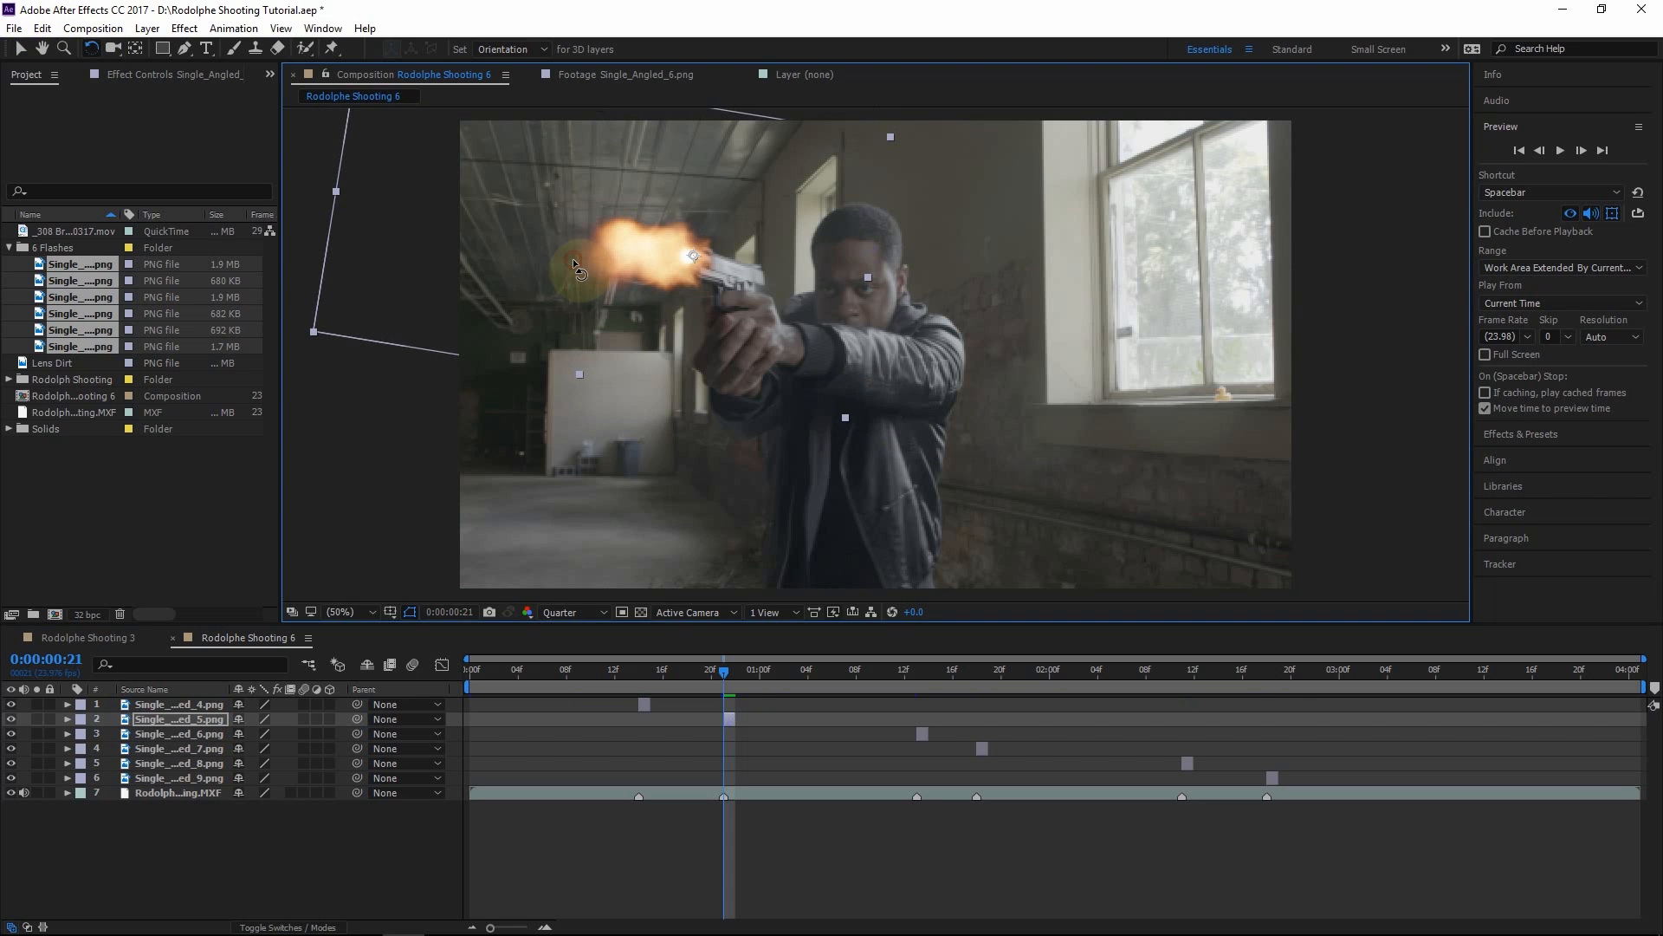
# Move the Single_Angled_6.png flash up toward the pistol at the third gunshot marker
pyautogui.click(922, 668)
pyautogui.press('v')
pyautogui.click(986, 445)
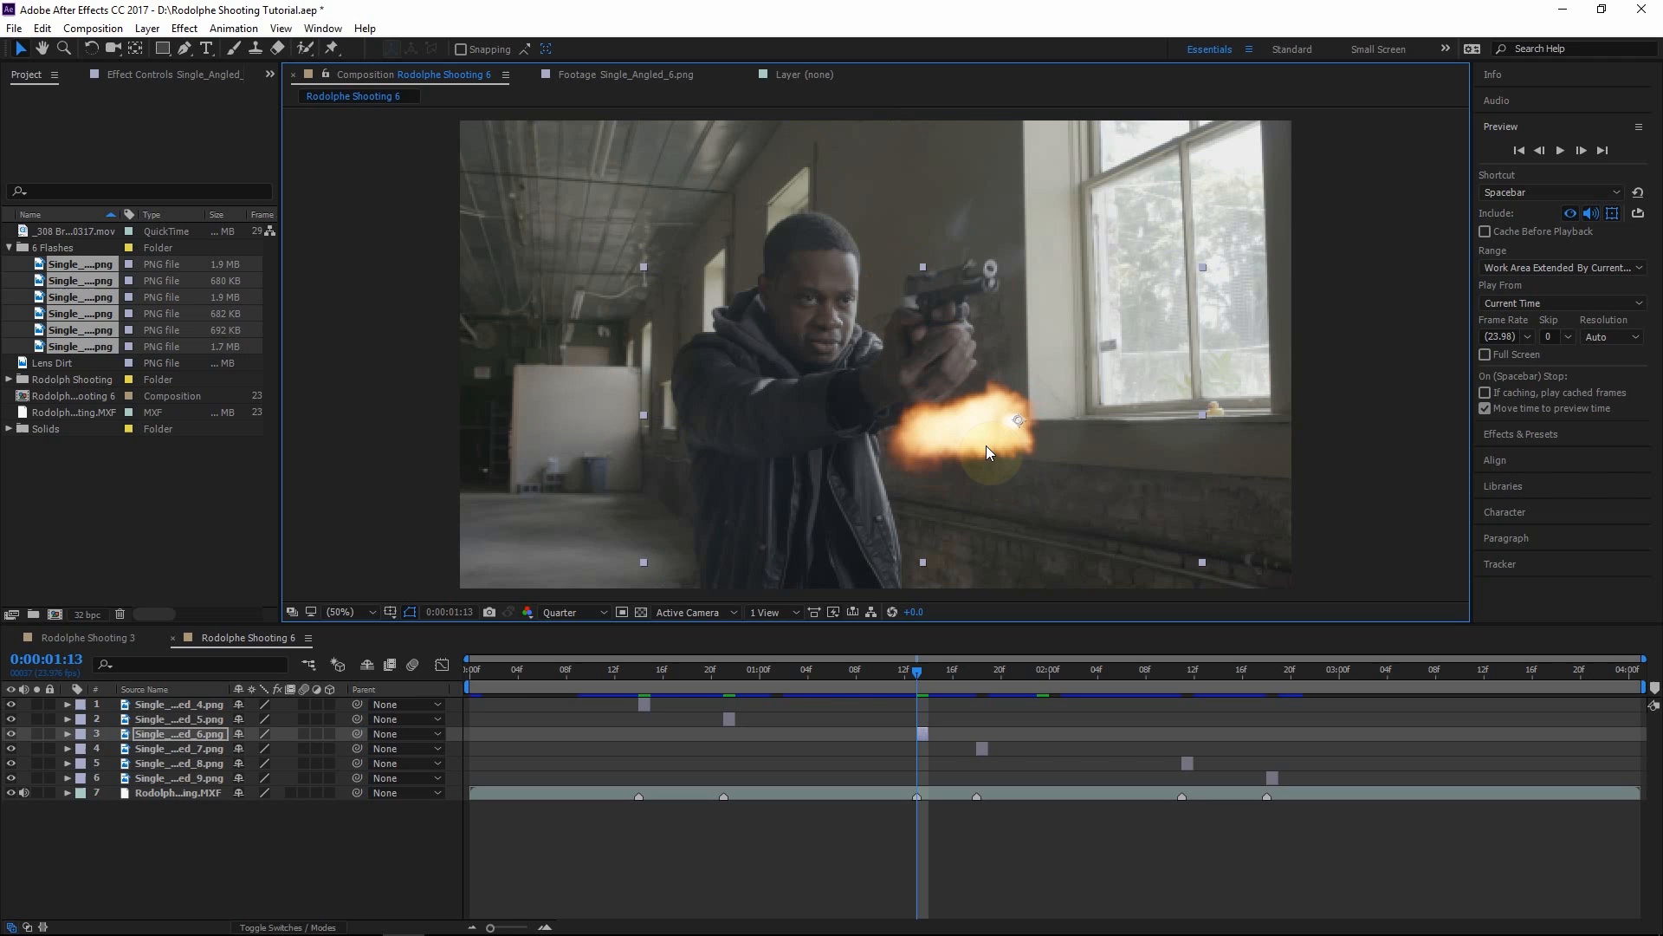
pyautogui.moveTo(970, 435); pyautogui.dragTo(962, 383)
# Try to flip the Single_Angled_6.png flash horizontally
pyautogui.rightClick(970, 362)
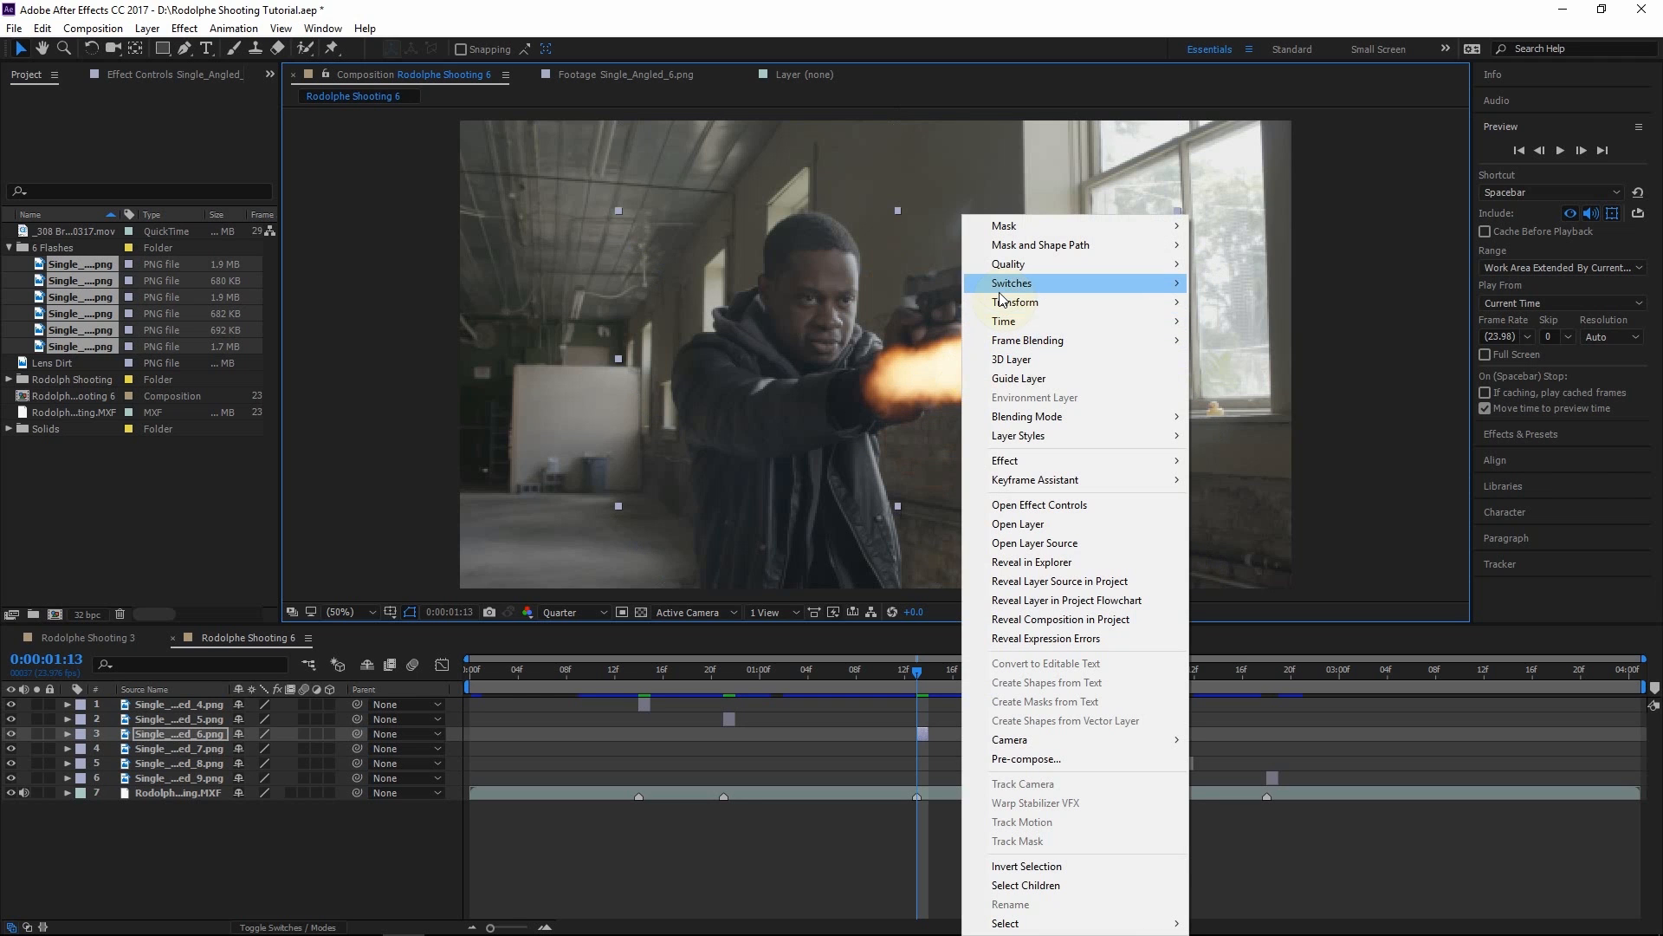
pyautogui.moveTo(1031, 303)
pyautogui.click(757, 450)
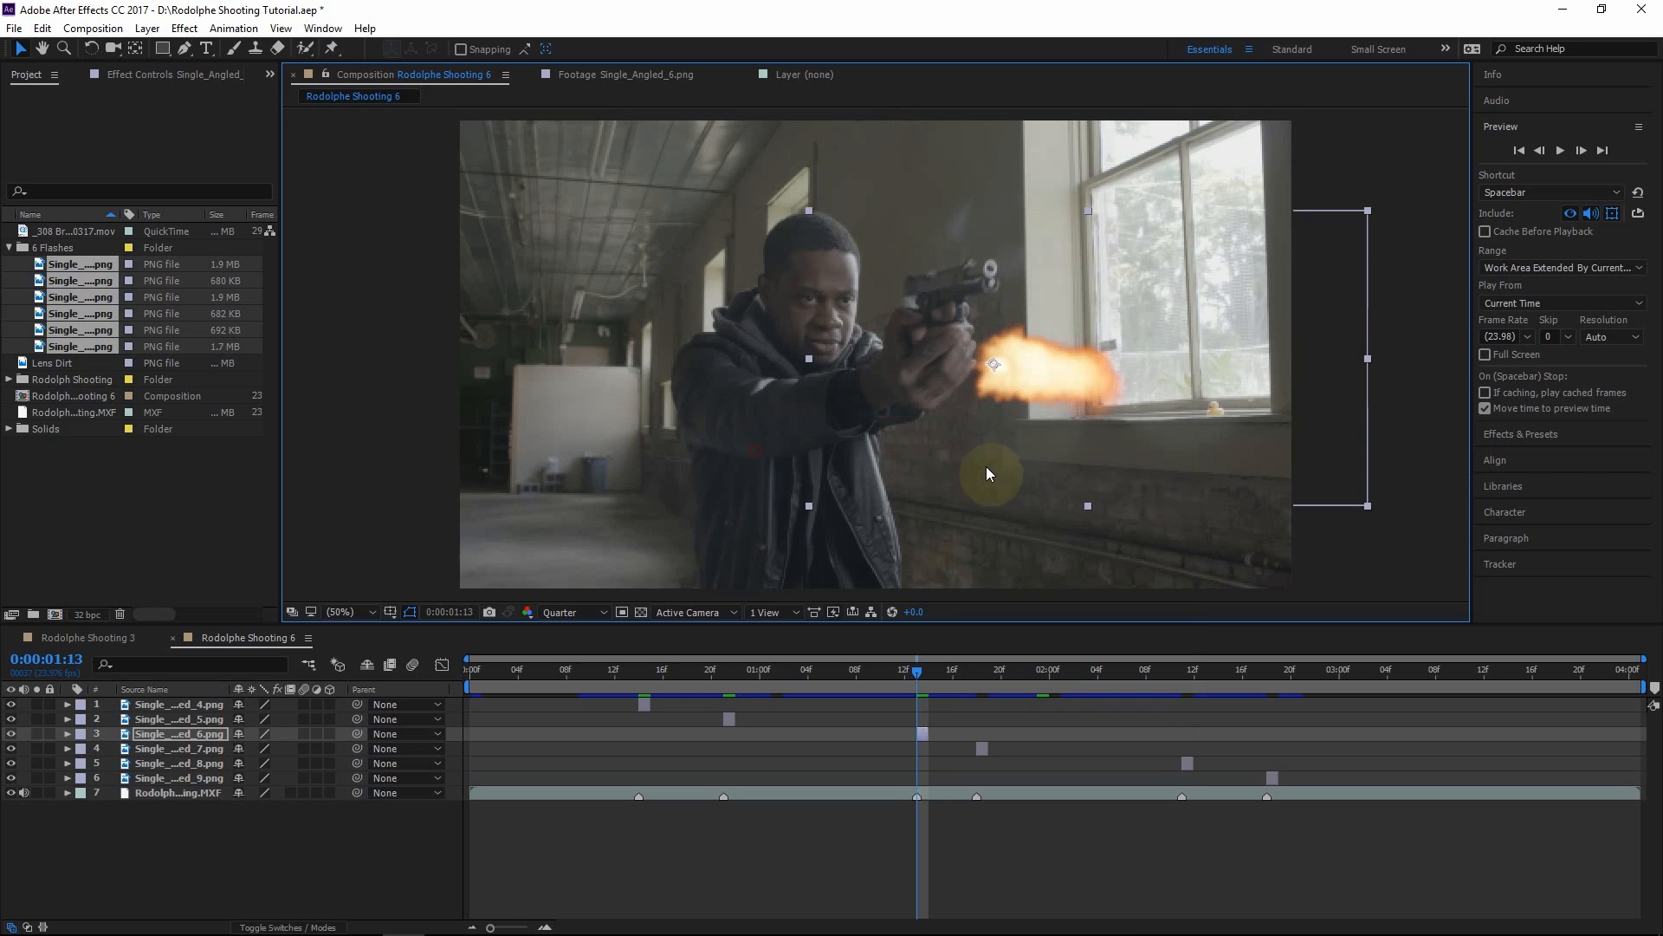
# Rotate the Single_Angled_6.png flash about half a turn to point away from the shooter and move it onto the muzzle
pyautogui.click(92, 52)
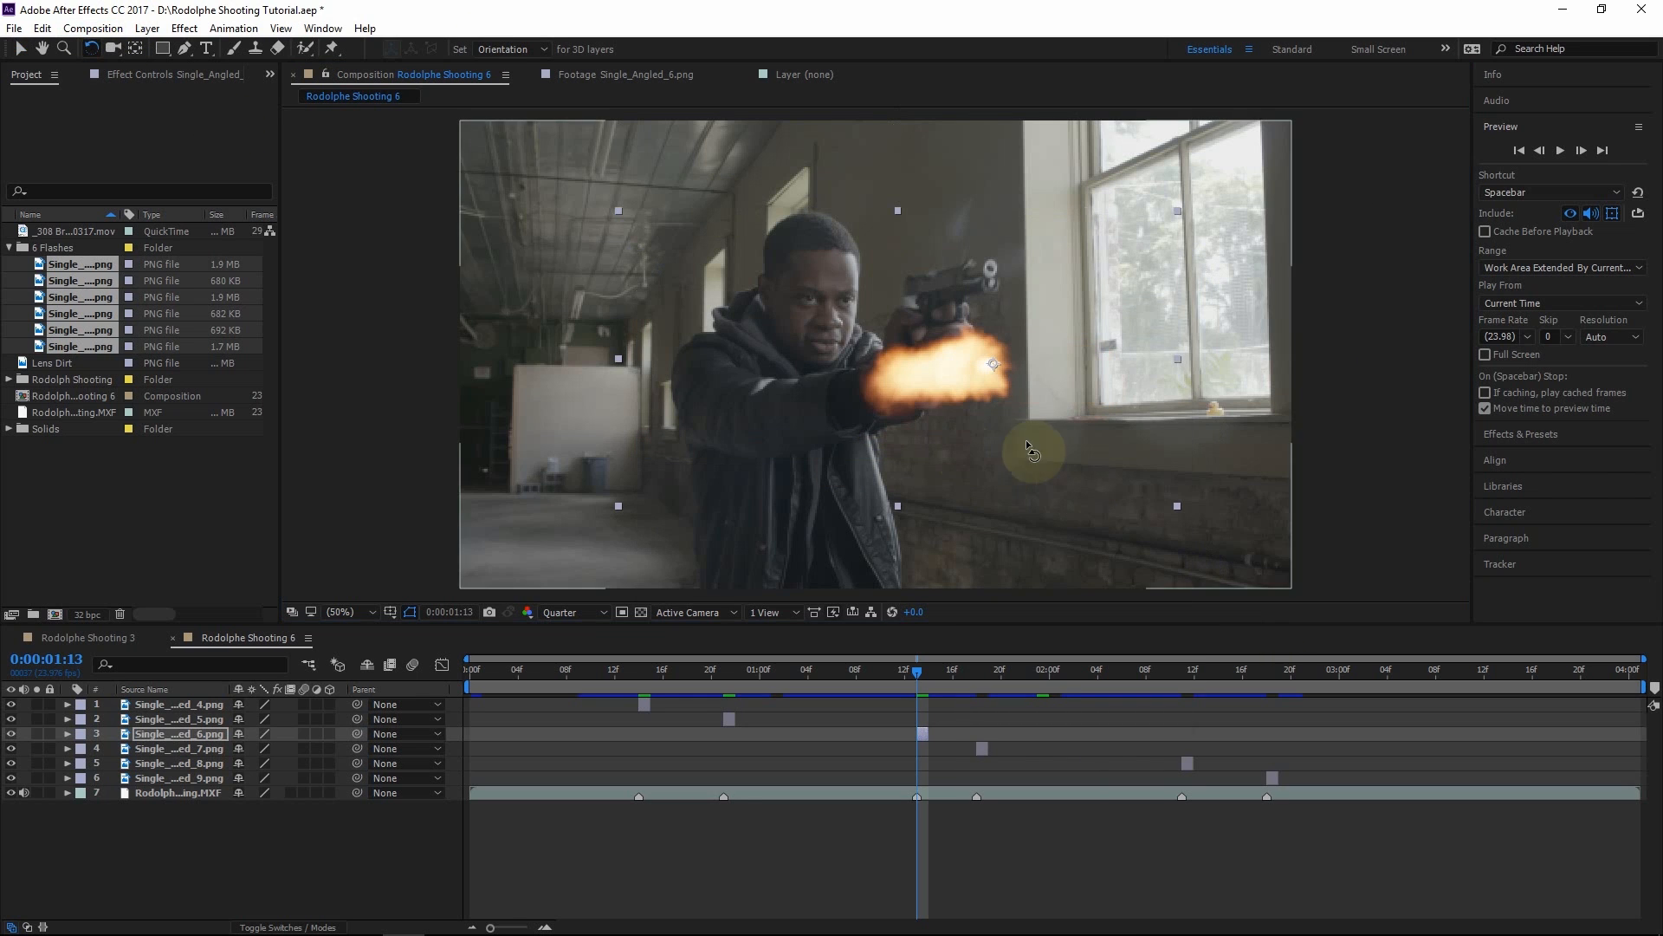
pyautogui.moveTo(881, 362); pyautogui.dragTo(1118, 352)
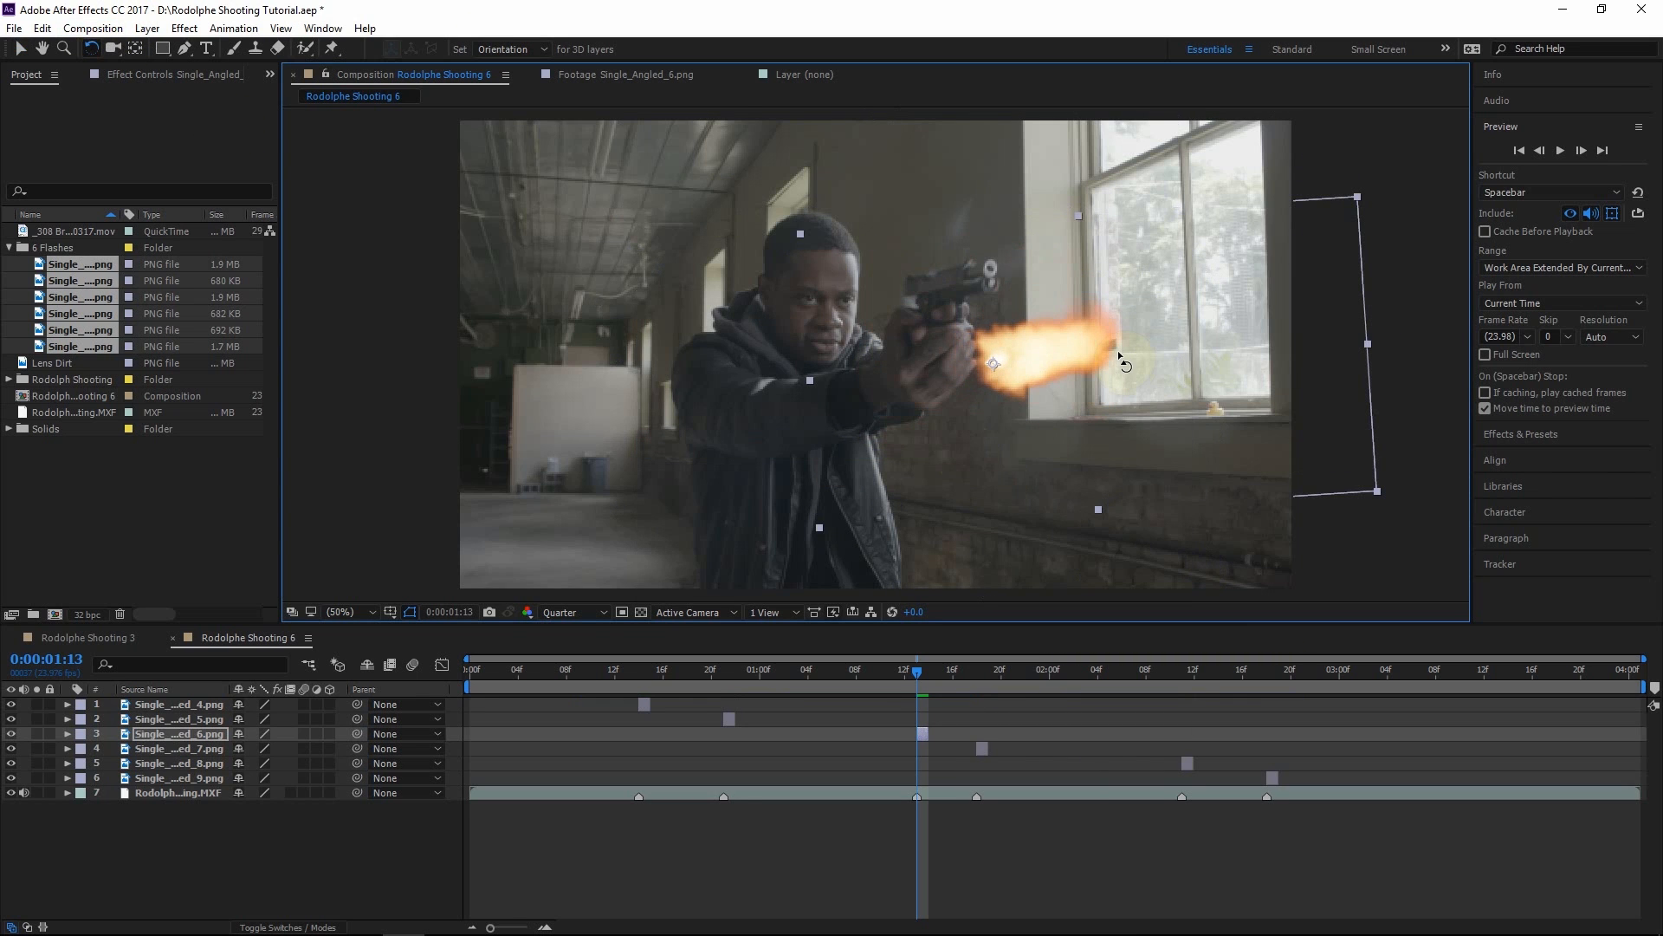
pyautogui.click(19, 48)
pyautogui.moveTo(1038, 365); pyautogui.dragTo(1039, 268)
# Fine-tune the angle and position of the Single_Angled_6.png flash so that it follows the pistol's aim
pyautogui.click(98, 35)
pyautogui.click(124, 9)
pyautogui.click(90, 48)
pyautogui.moveTo(1170, 260); pyautogui.dragTo(1170, 268)
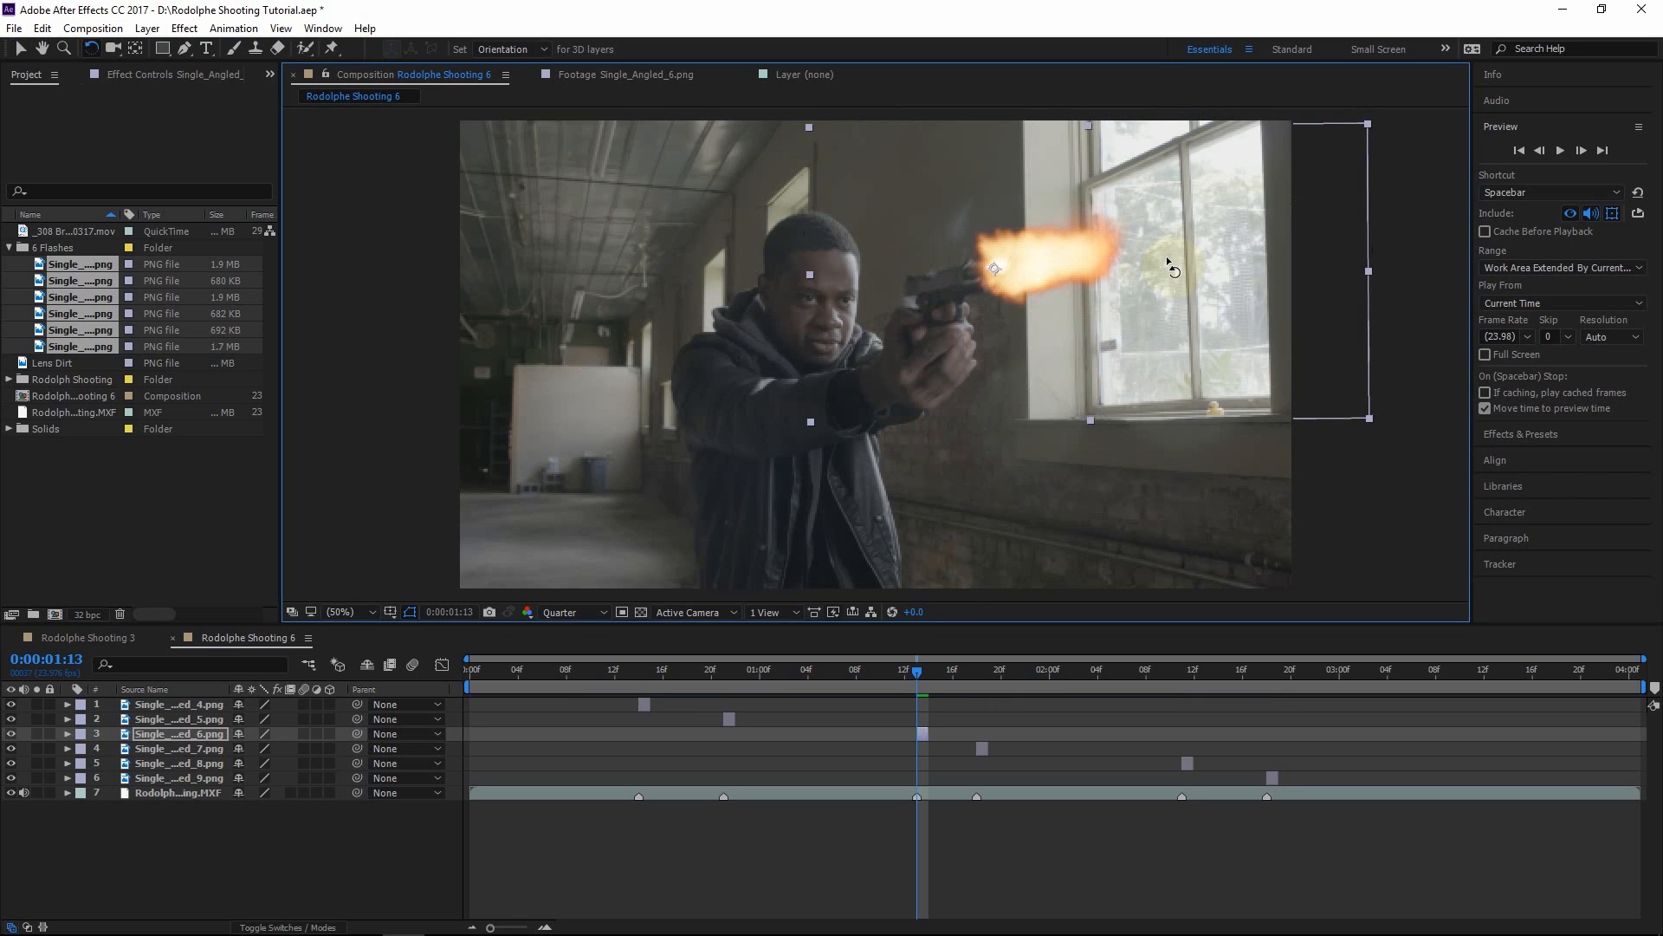
pyautogui.click(21, 49)
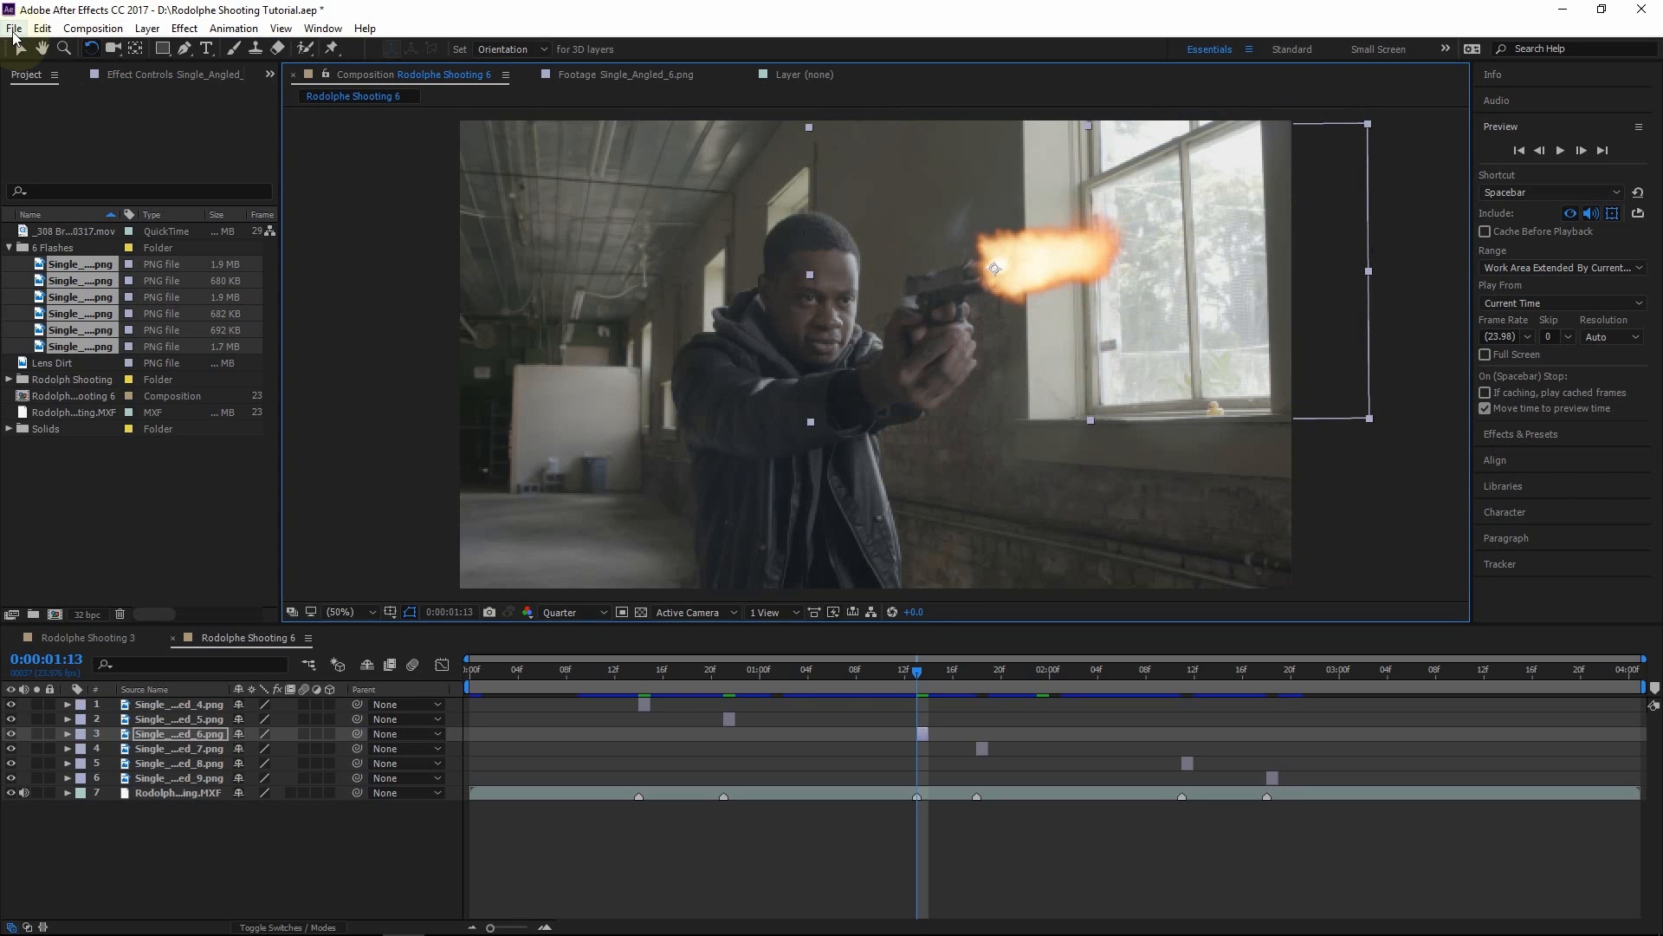
pyautogui.moveTo(1162, 257); pyautogui.dragTo(1107, 263)
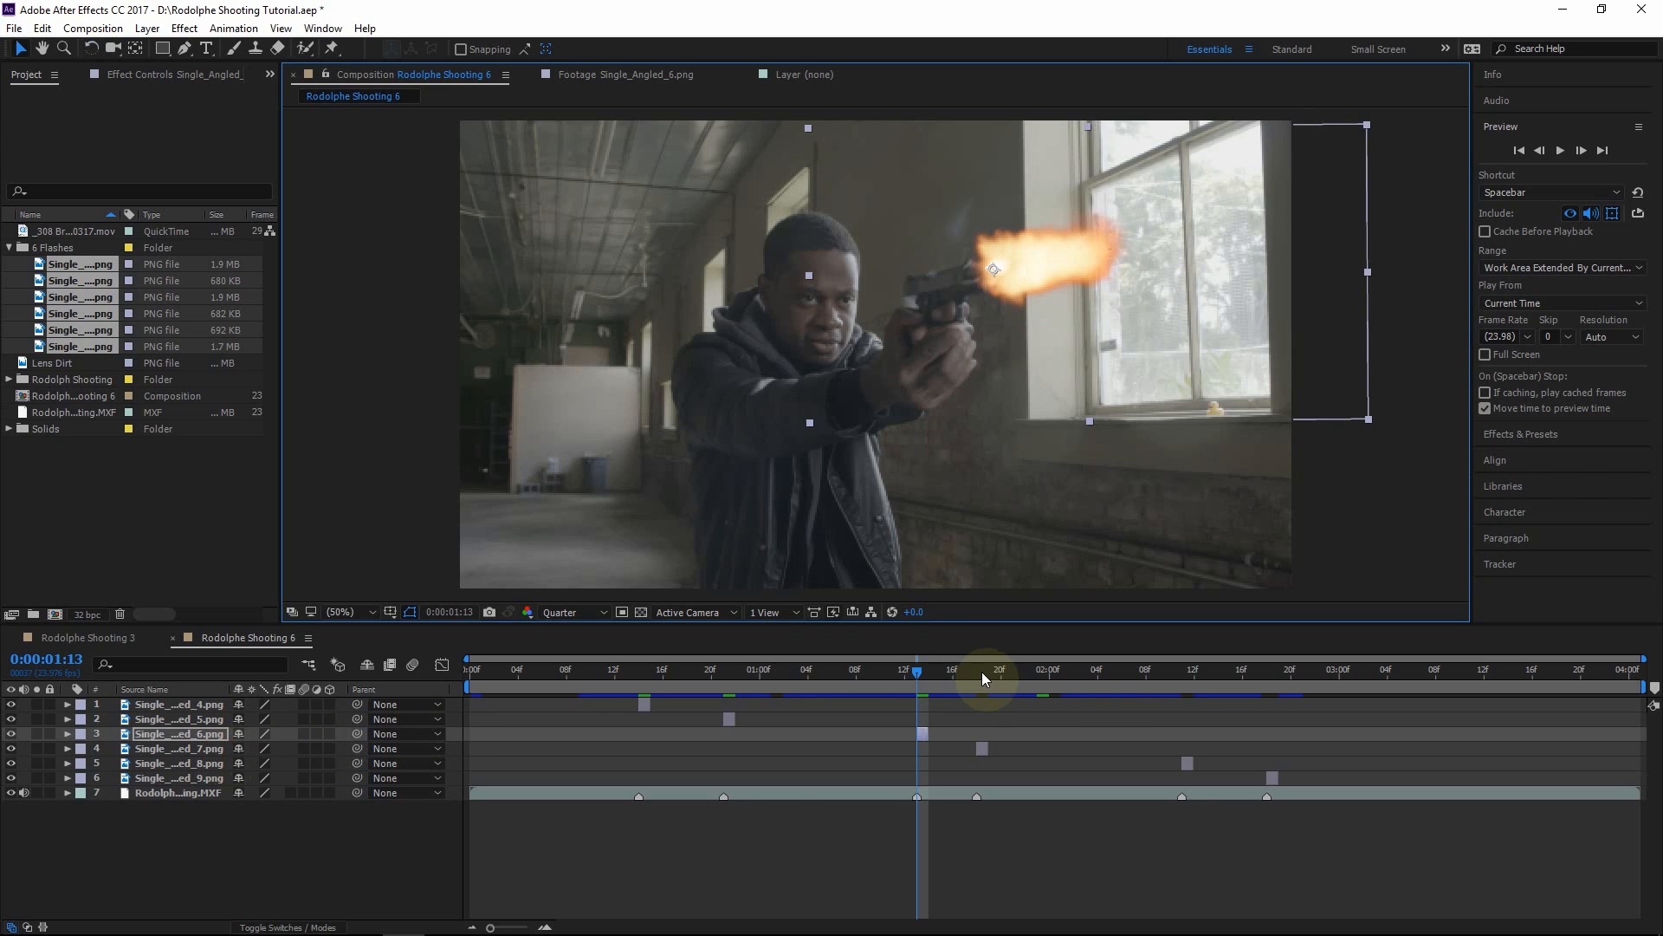
# Fit the Single_Angled_8.png flash to the muzzle at the fifth gunshot marker, scaled to 49% and rotated in line with the barrel
pyautogui.moveTo(985, 672); pyautogui.dragTo(979, 673)
pyautogui.moveTo(627, 210); pyautogui.dragTo(627, 210)
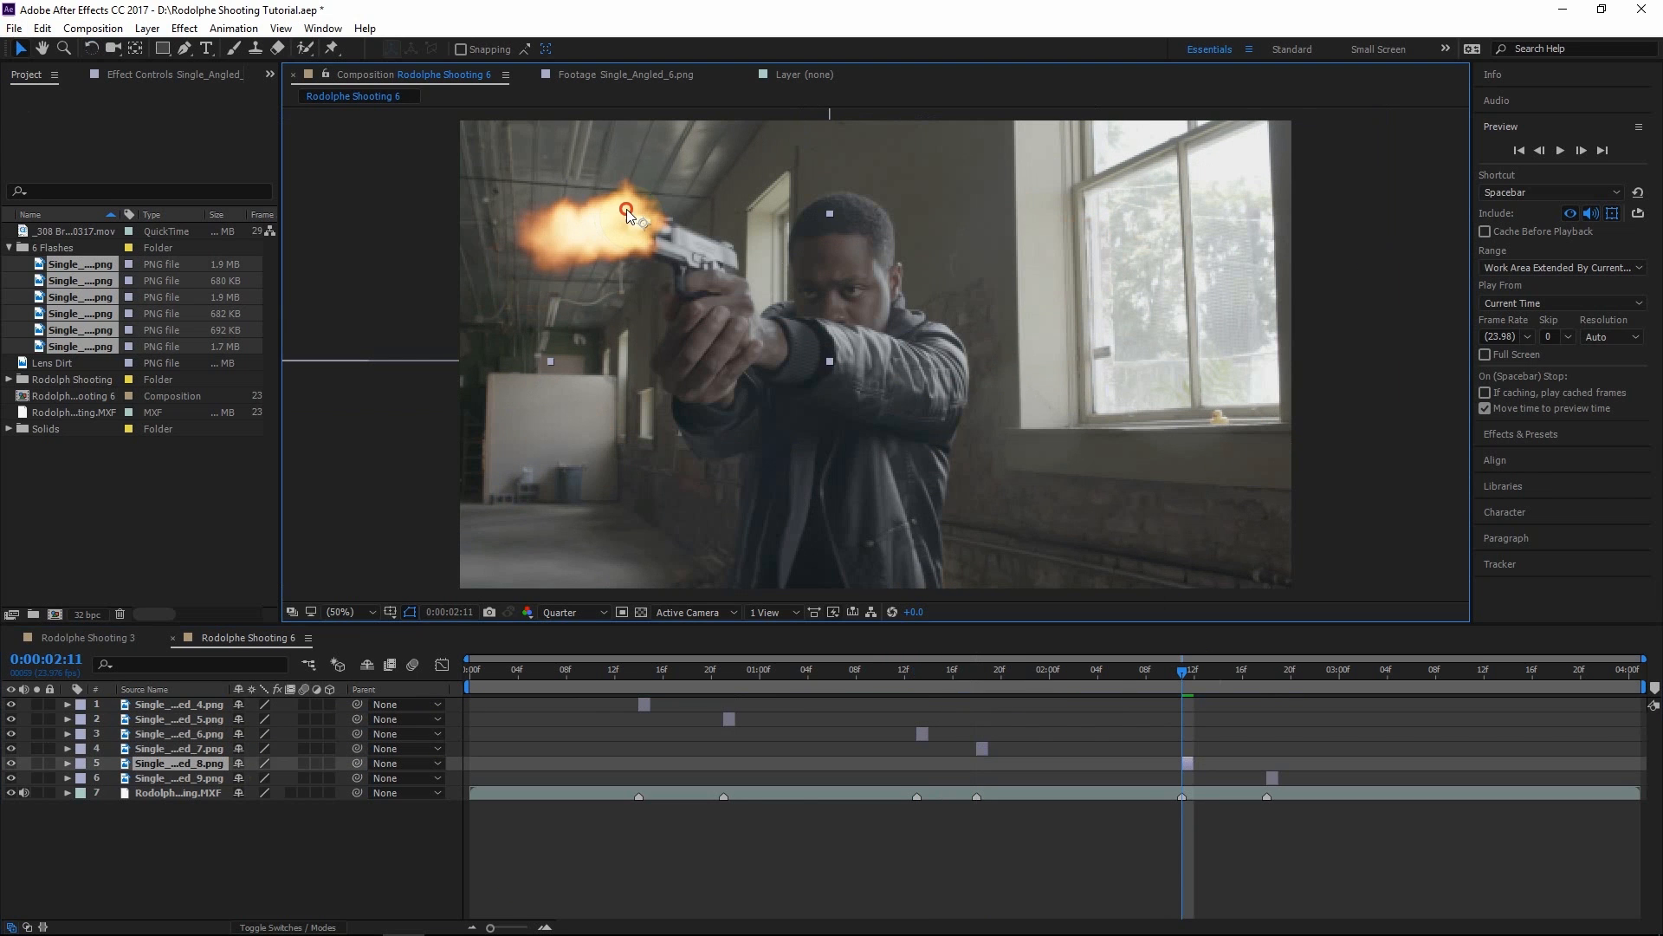
pyautogui.press('s')
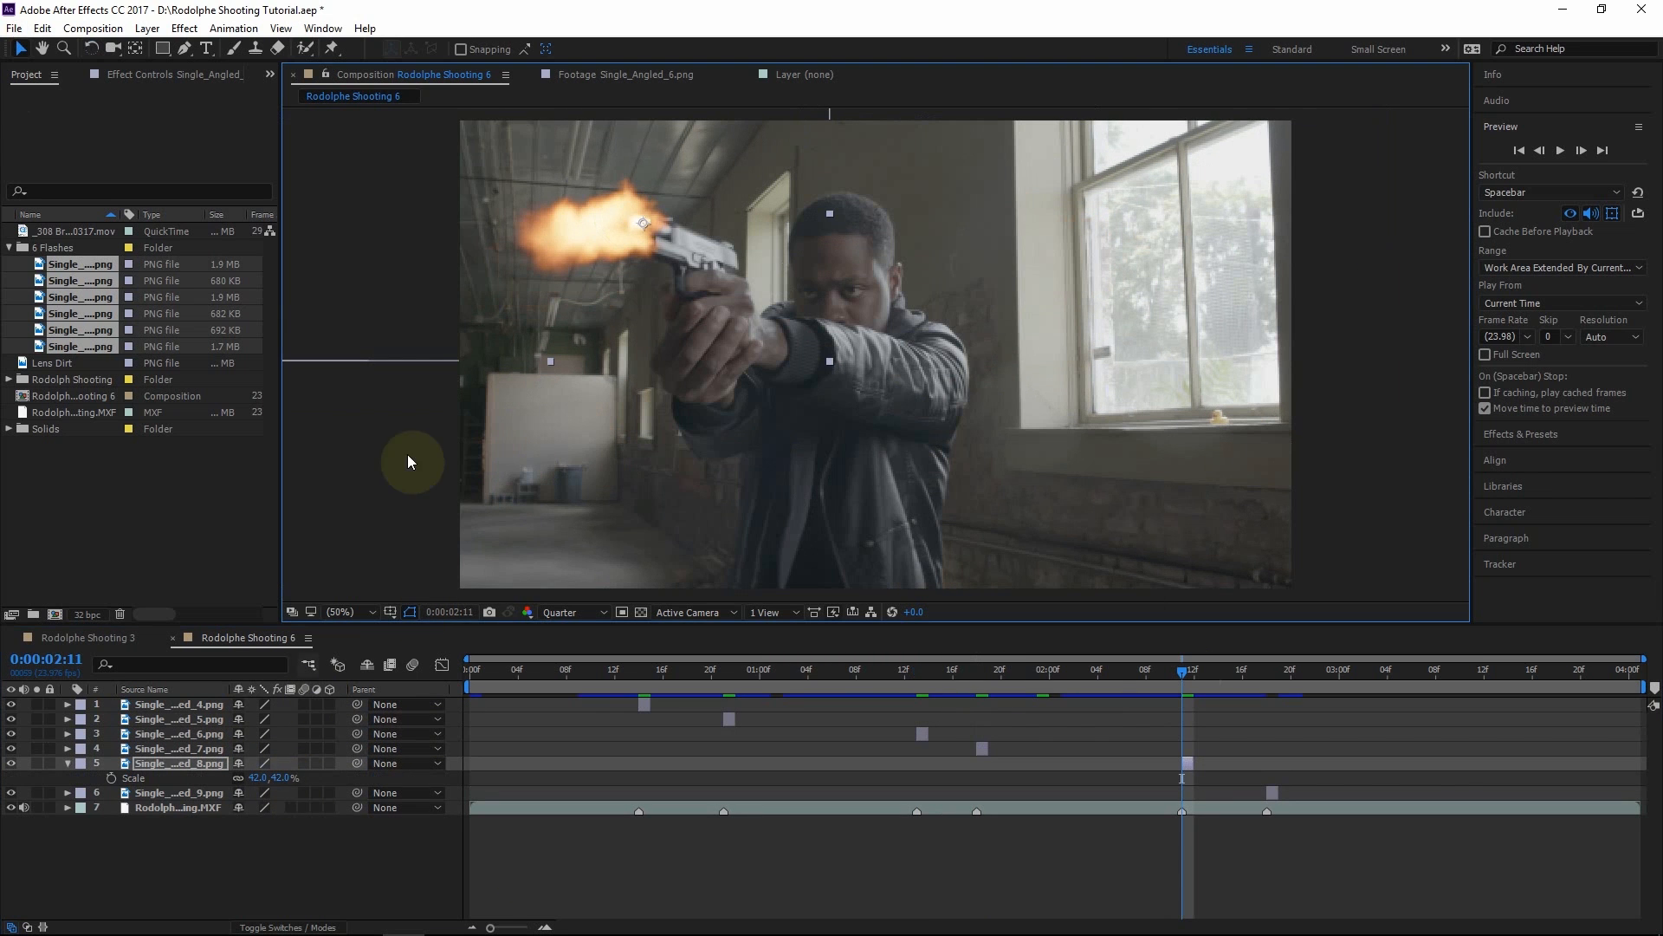
pyautogui.moveTo(277, 780); pyautogui.dragTo(292, 777)
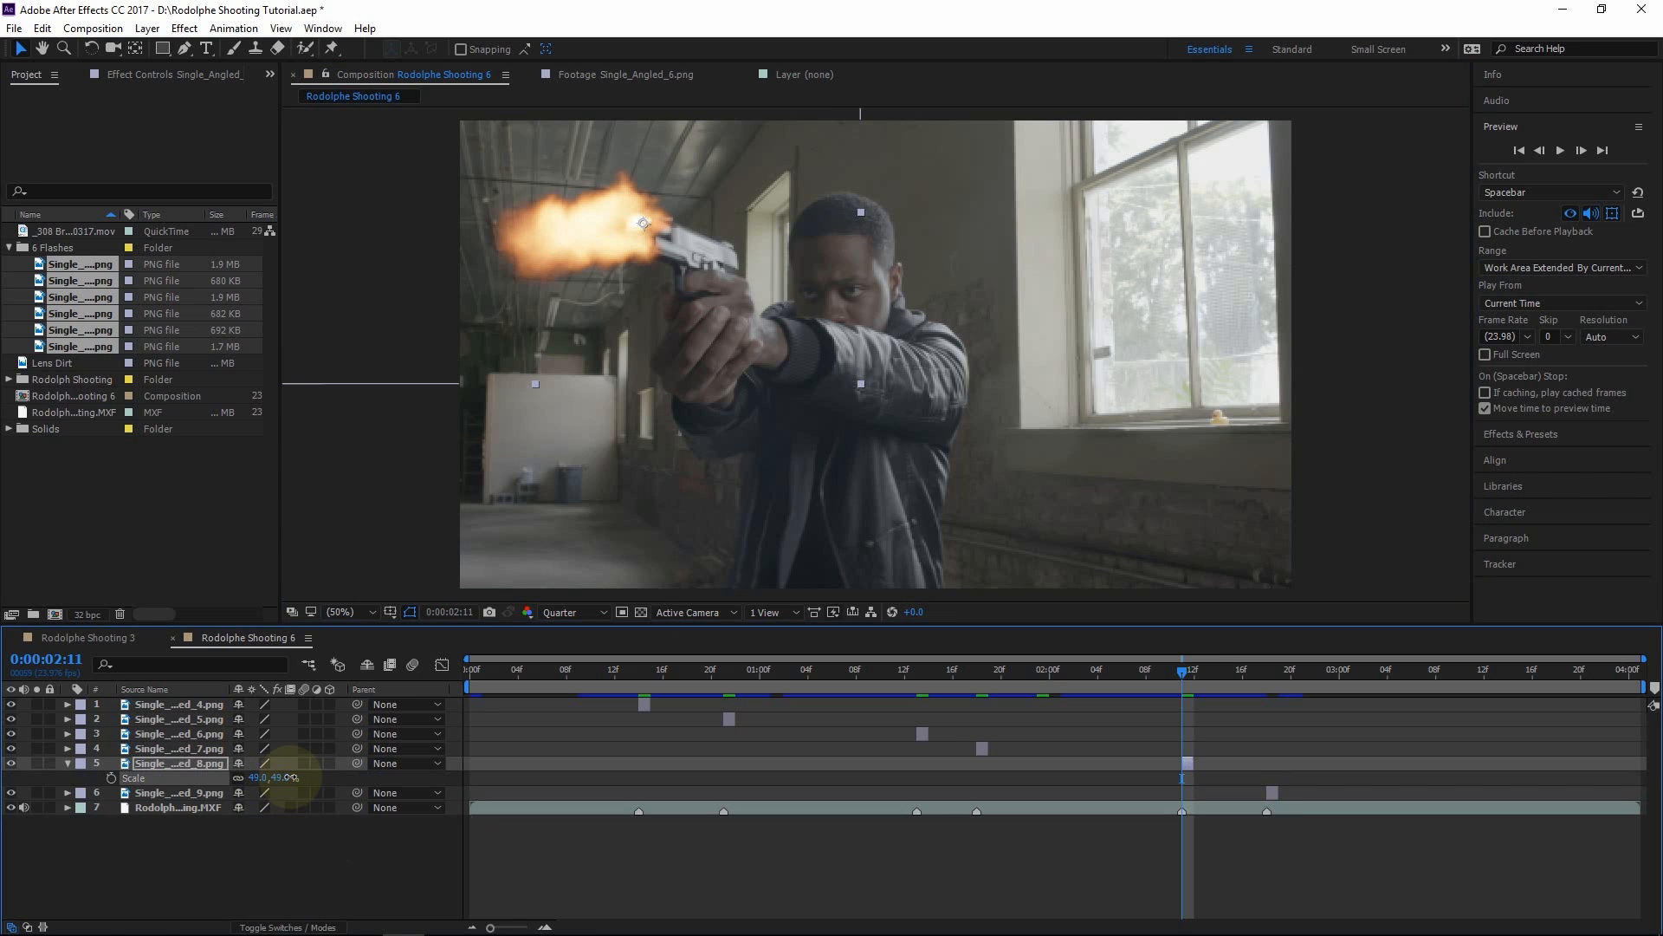
pyautogui.click(91, 49)
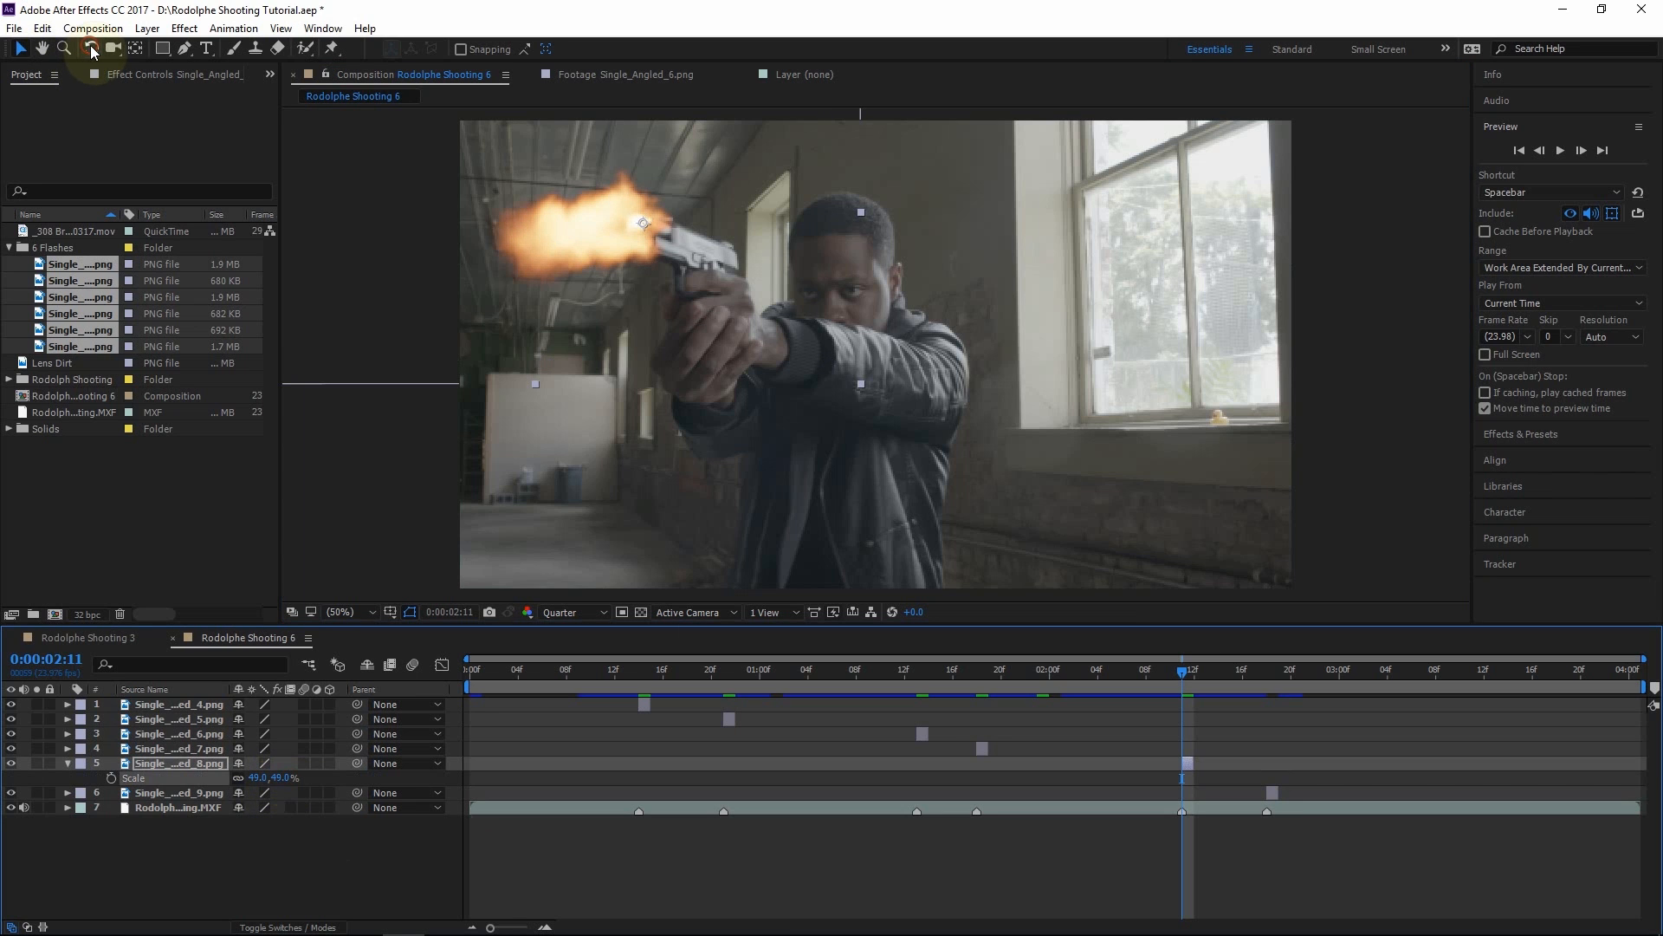
pyautogui.moveTo(572, 227); pyautogui.dragTo(572, 223)
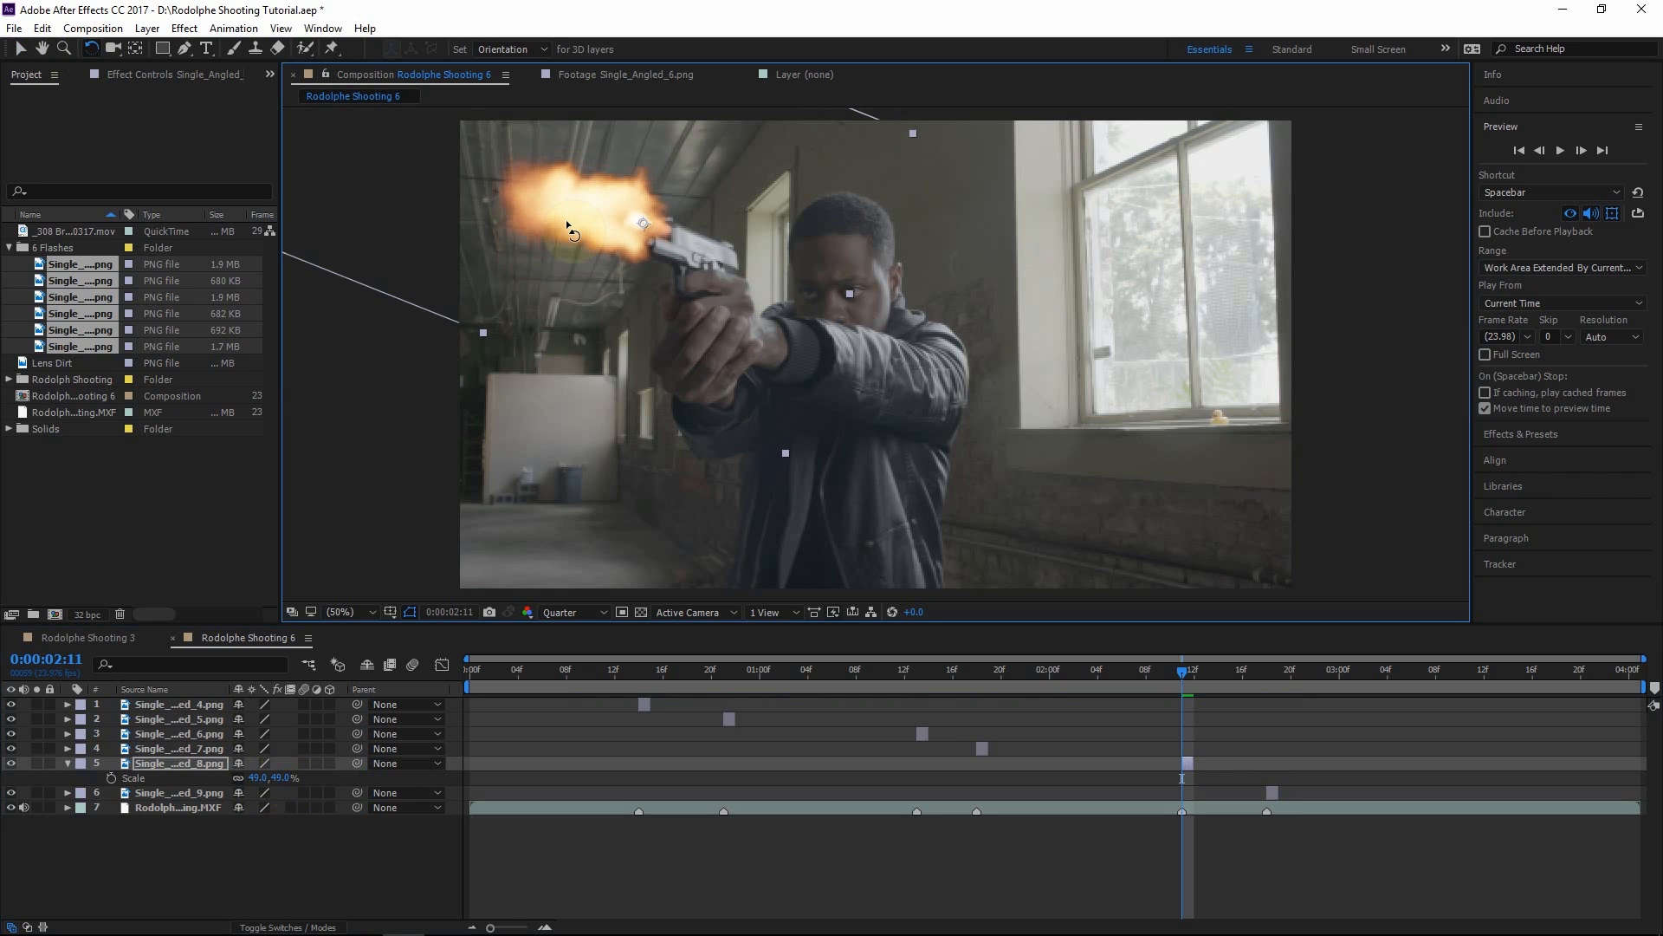
# Scrub and play the composition from its start to check the placed muzzle flashes, ending at the first gunshot
pyautogui.click(620, 705)
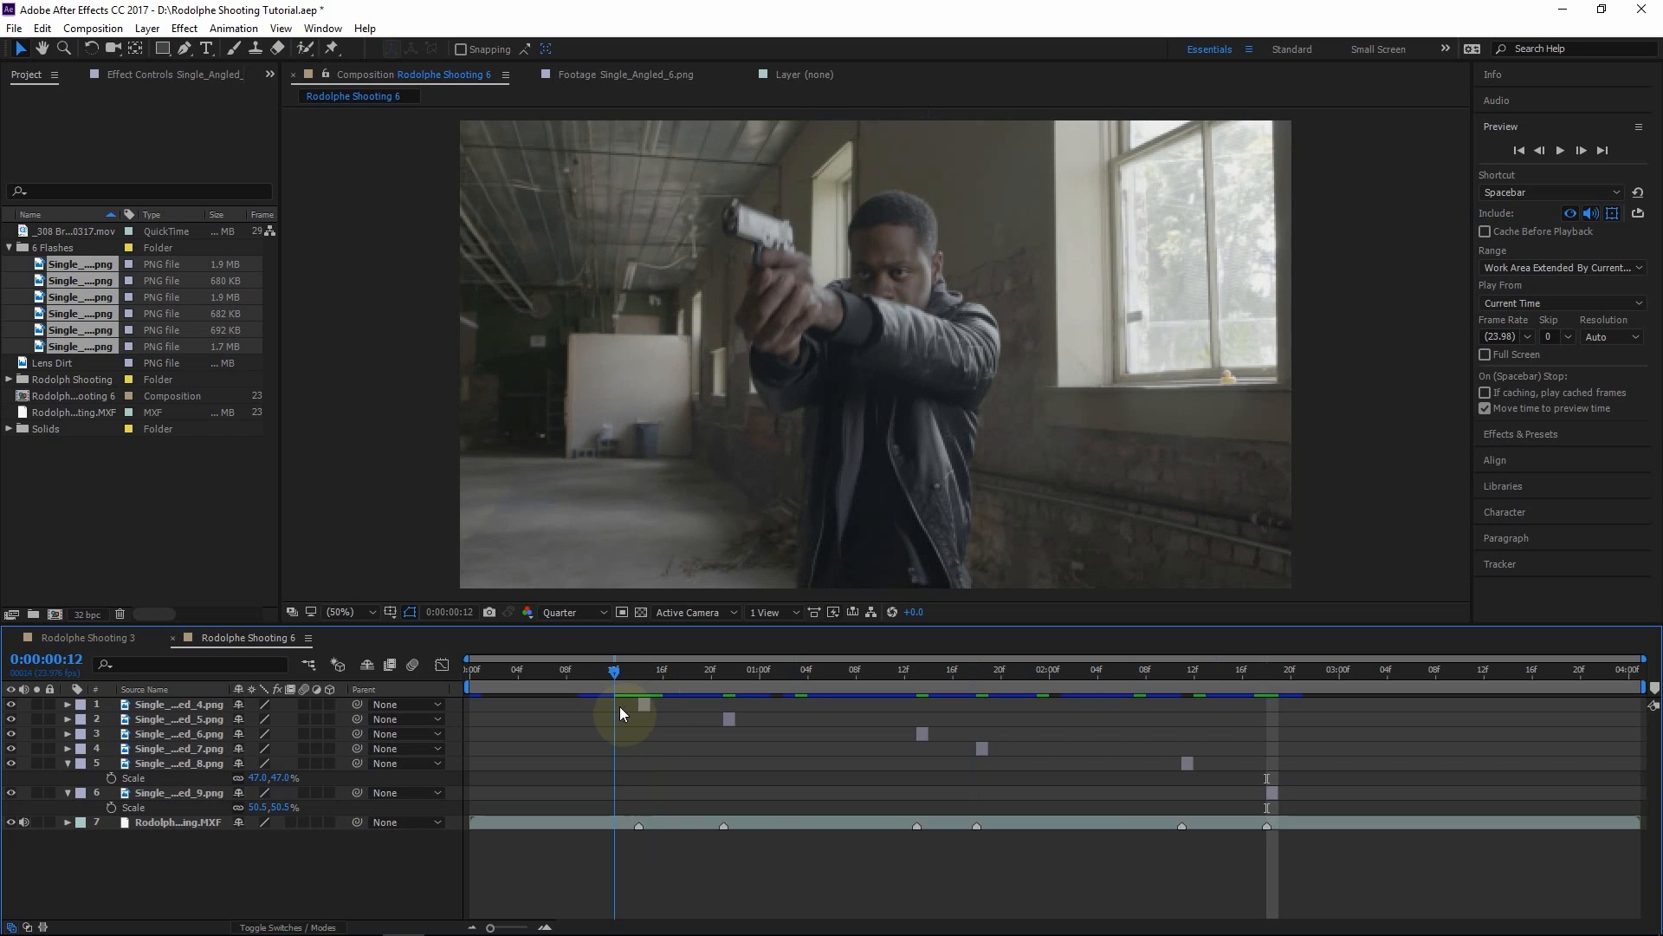
pyautogui.moveTo(620, 705); pyautogui.dragTo(880, 714)
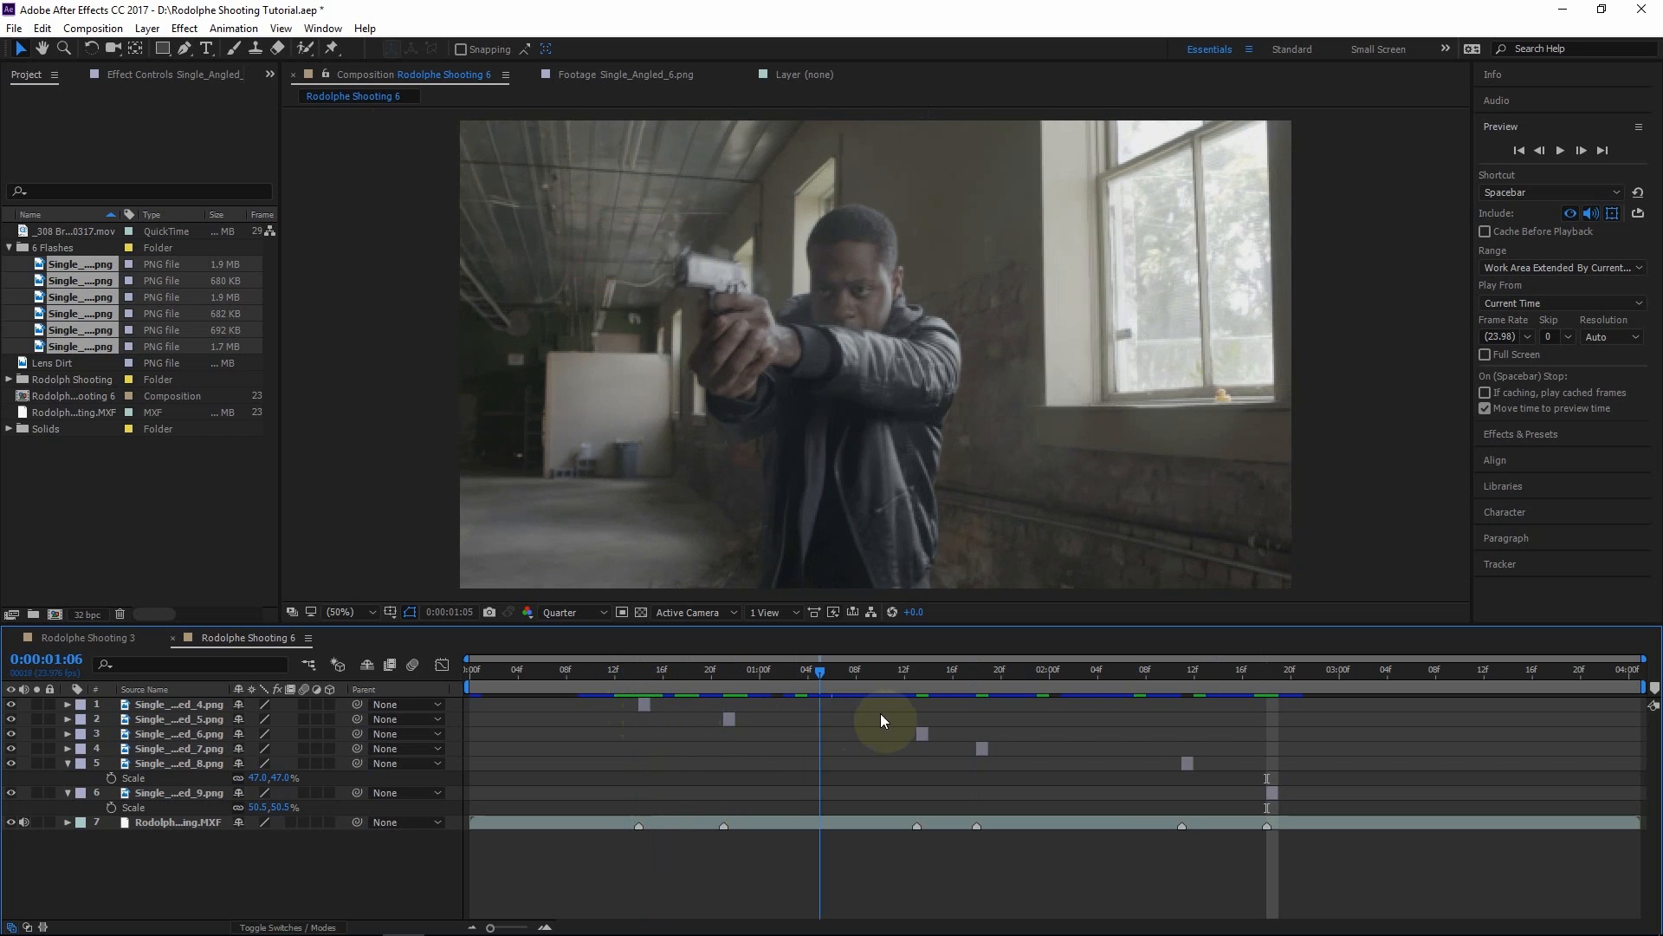
pyautogui.press('Home')
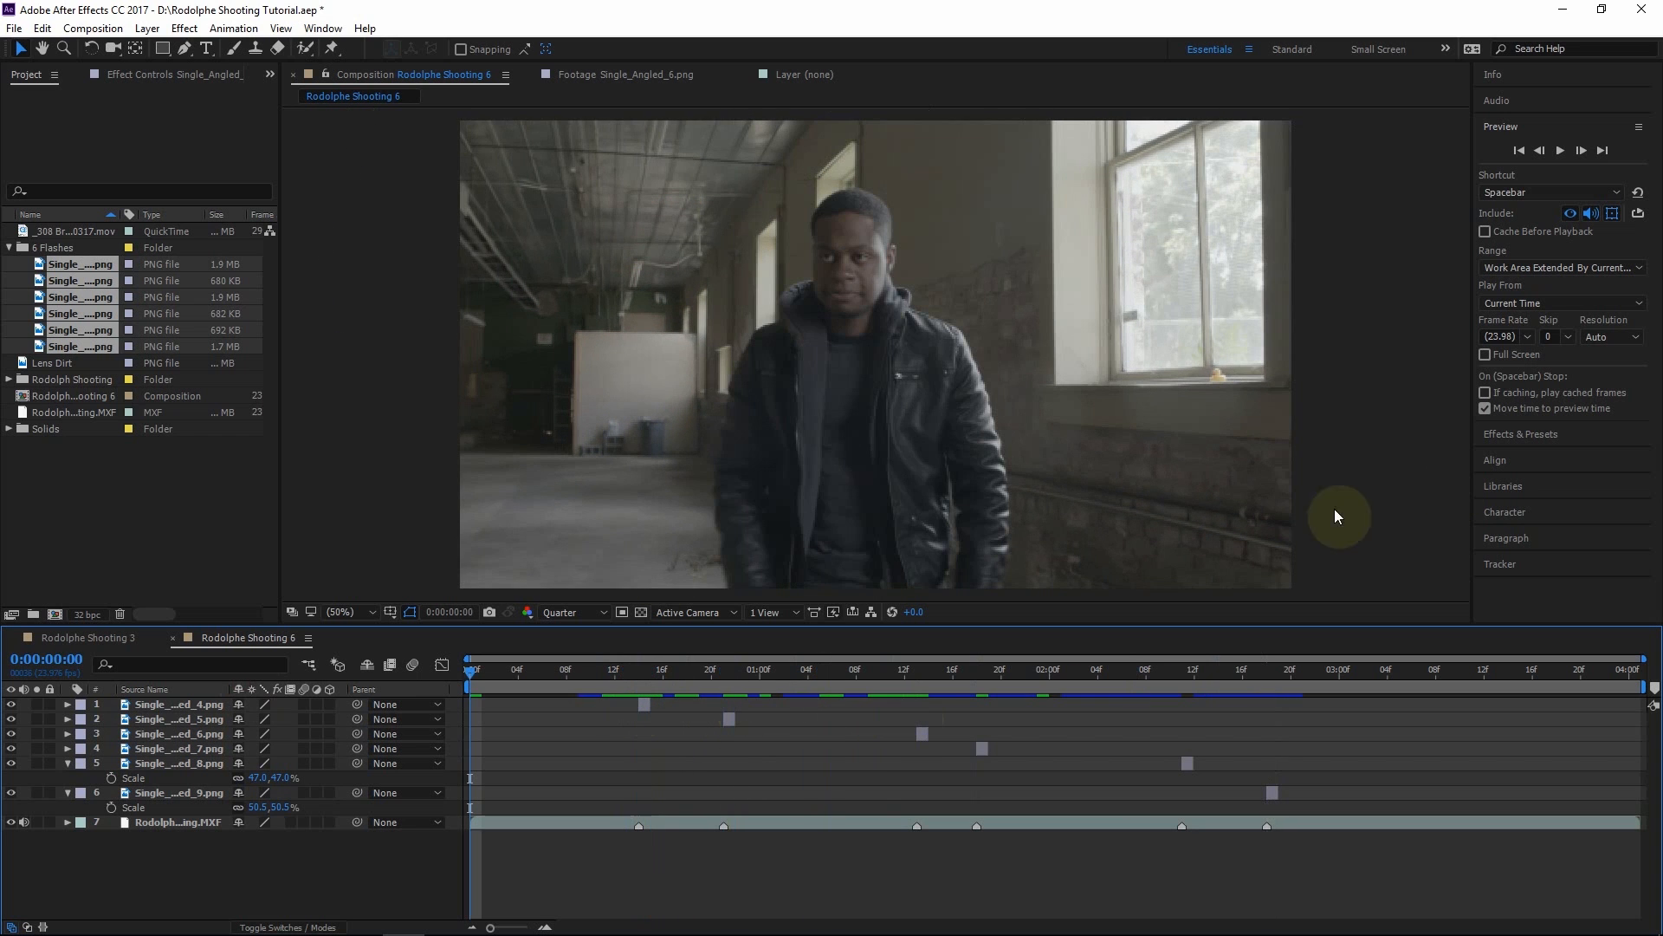
pyautogui.click(1560, 151)
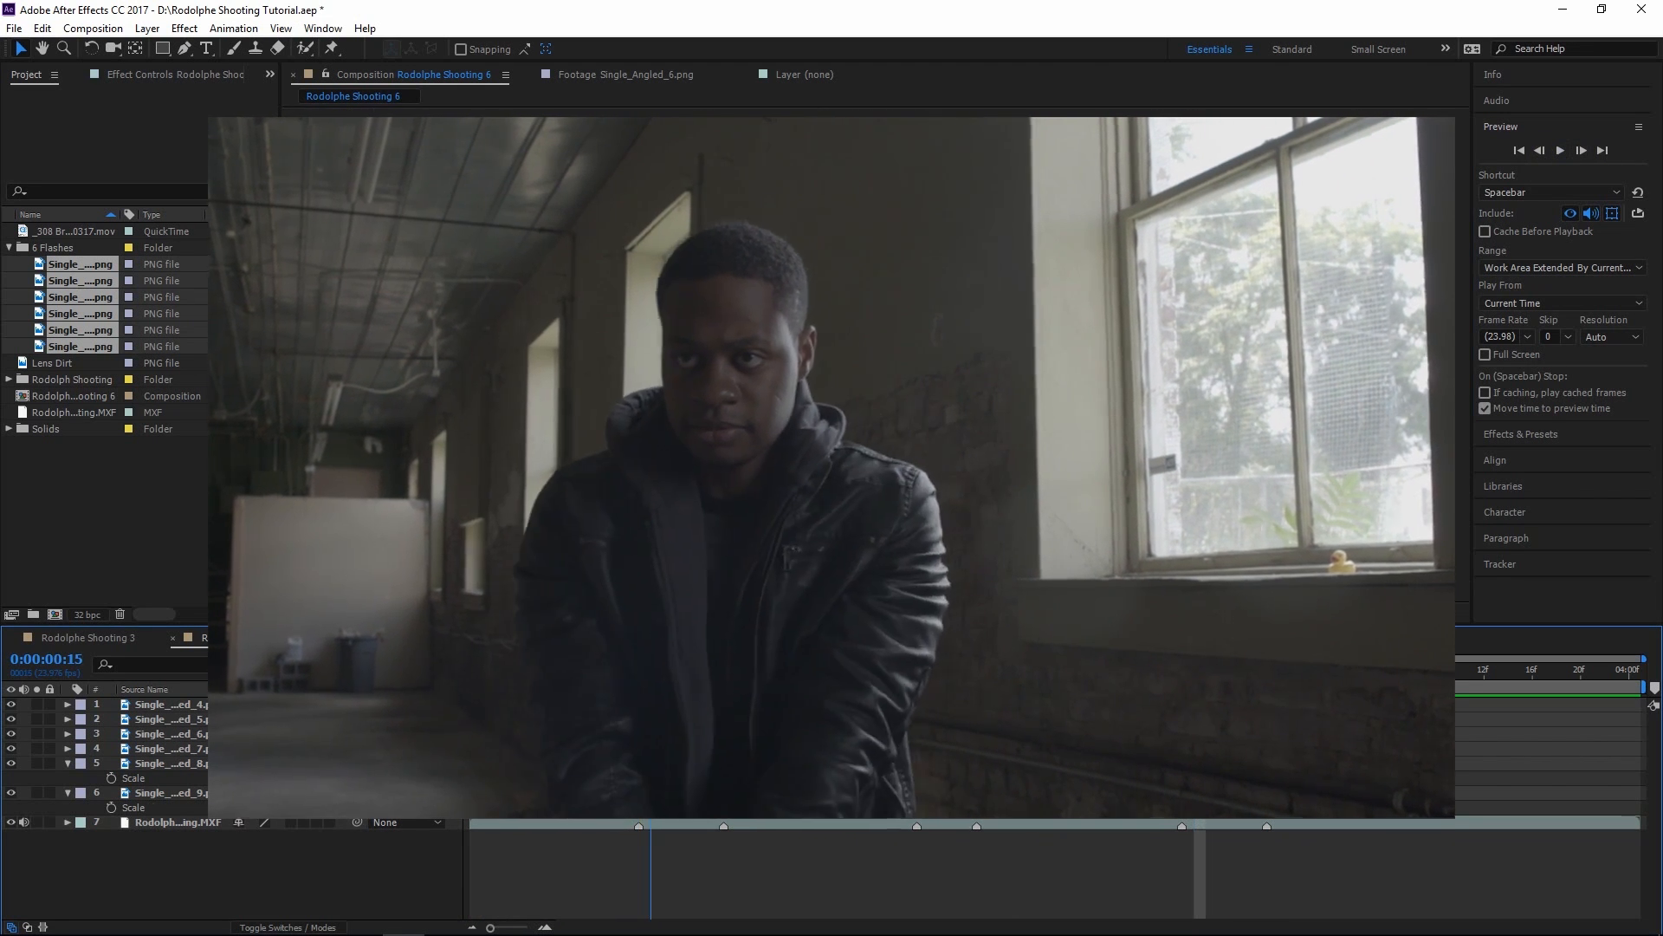
pyautogui.click(616, 674)
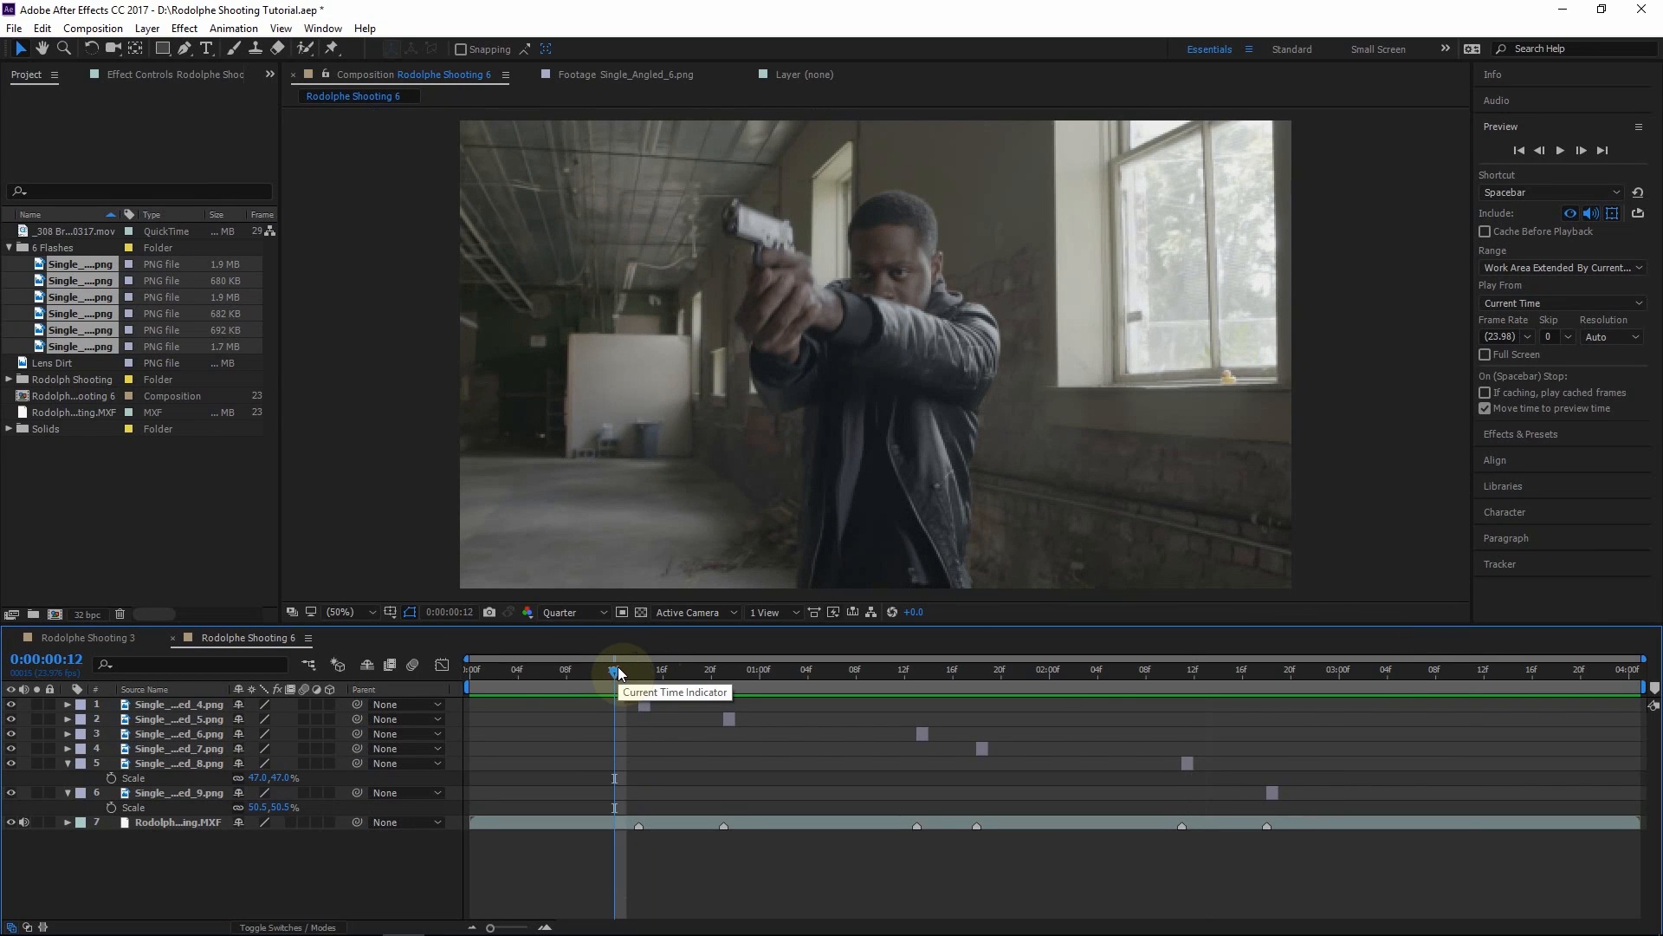
pyautogui.moveTo(619, 666); pyautogui.dragTo(652, 673)
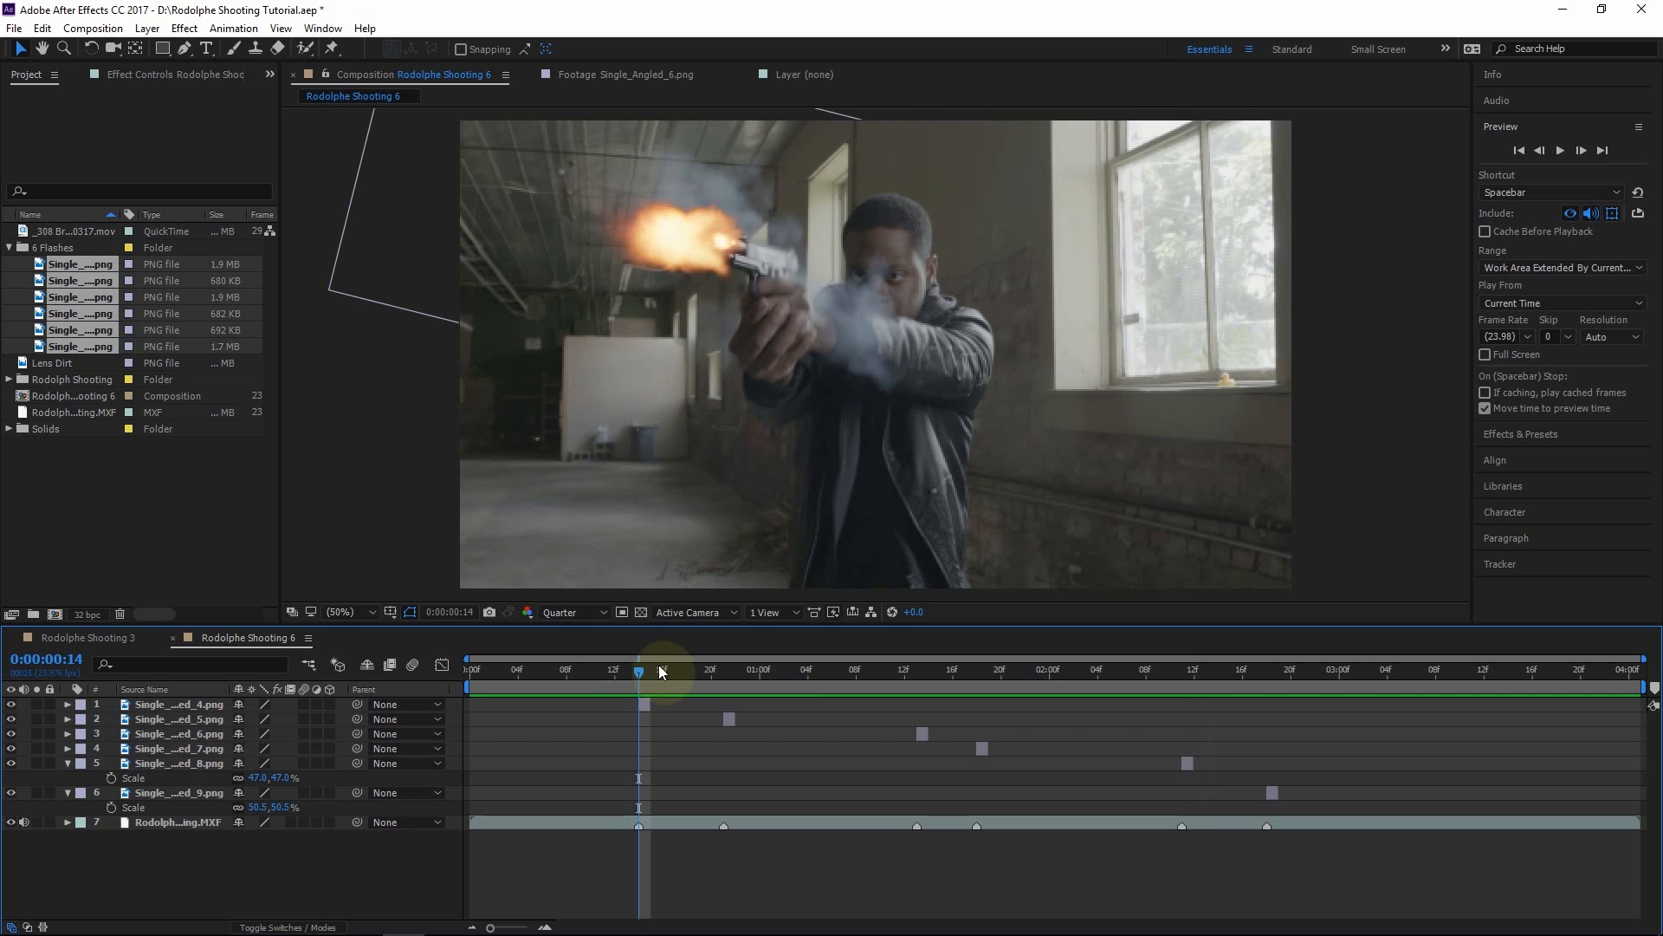
# Duplicate the Single_Angled_4.png flash and start the copy one frame before the first gunshot, at 0:00:00:13
pyautogui.moveTo(643, 669); pyautogui.dragTo(726, 679)
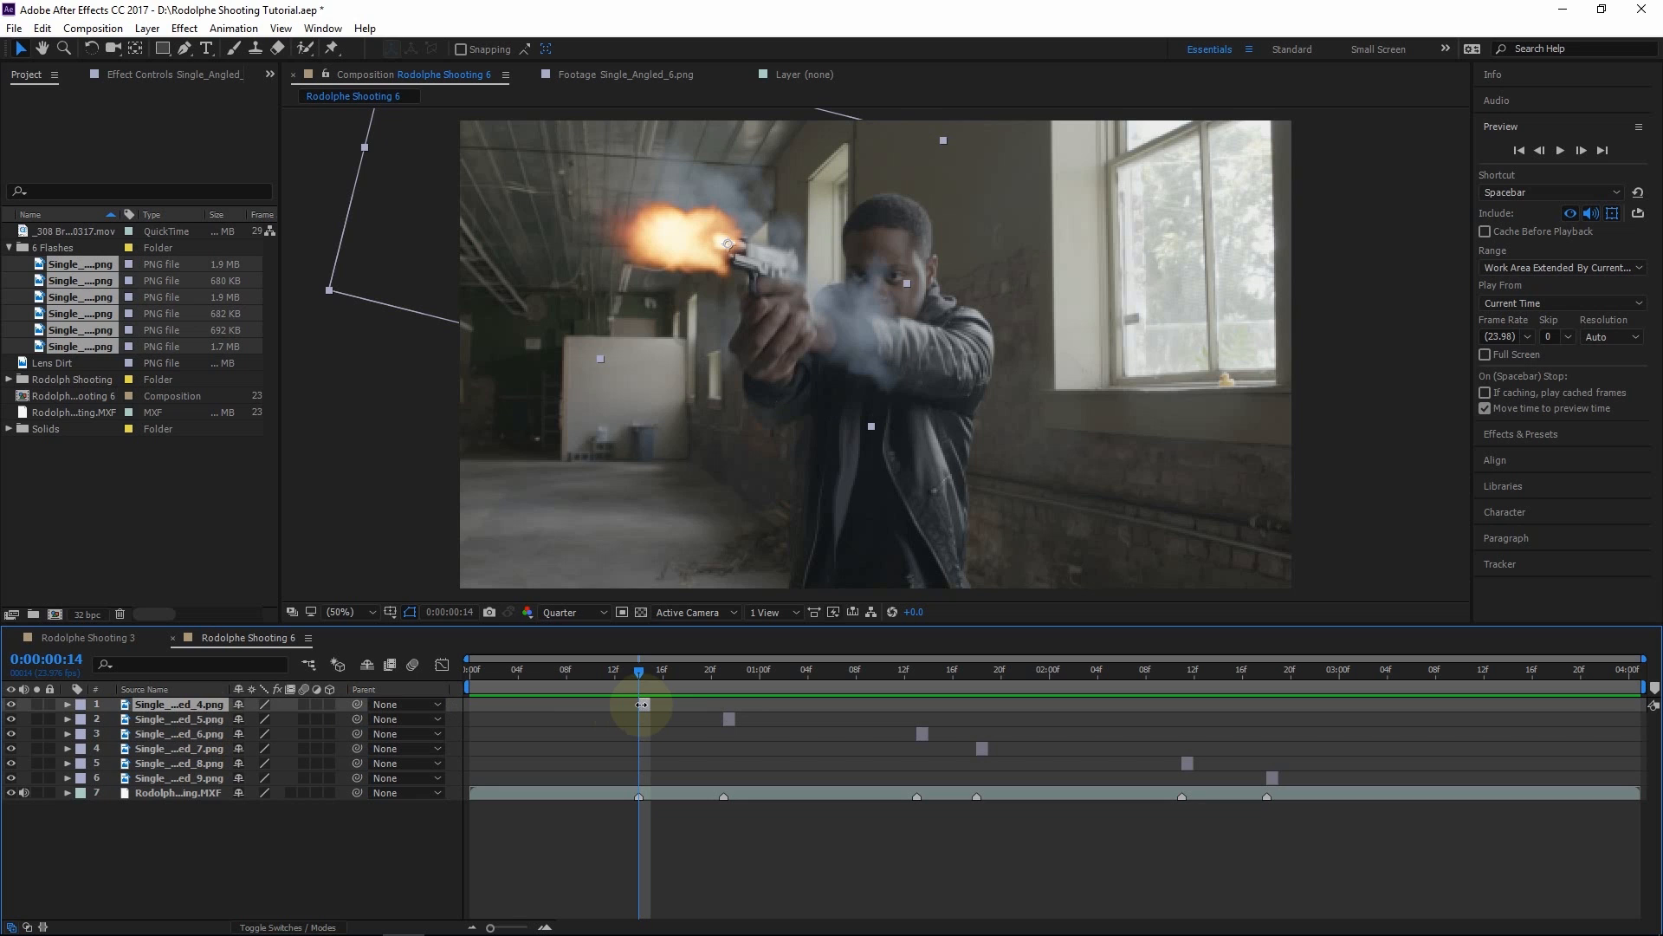
pyautogui.hotkey('ctrl', 'd')
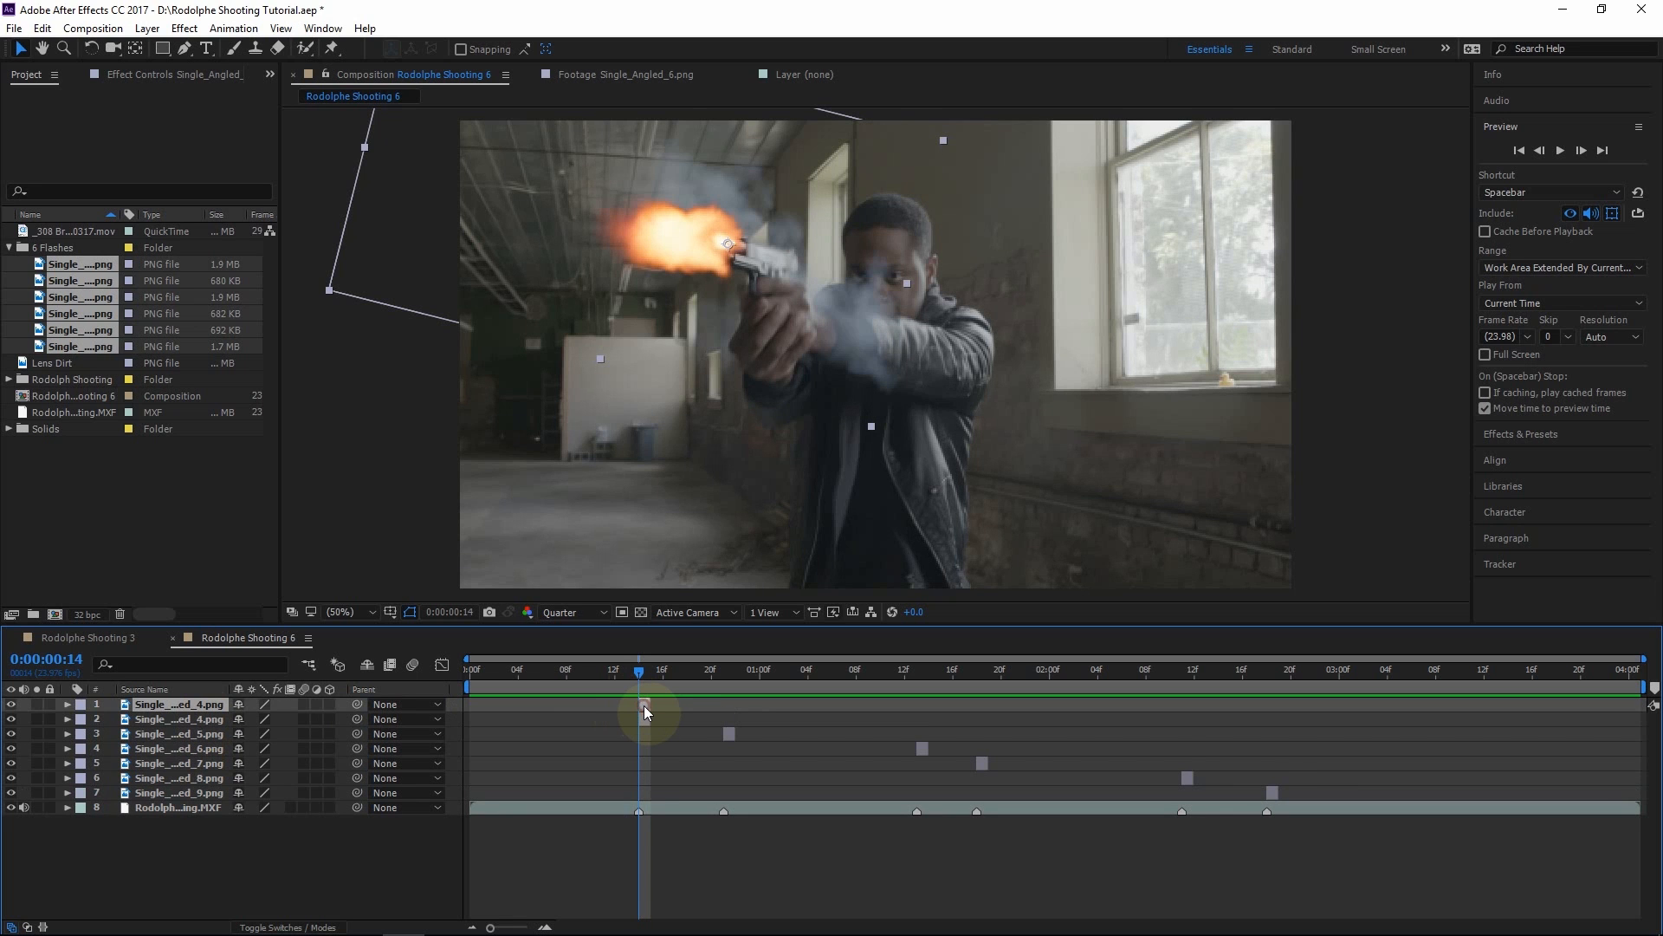
pyautogui.moveTo(638, 674); pyautogui.dragTo(628, 678)
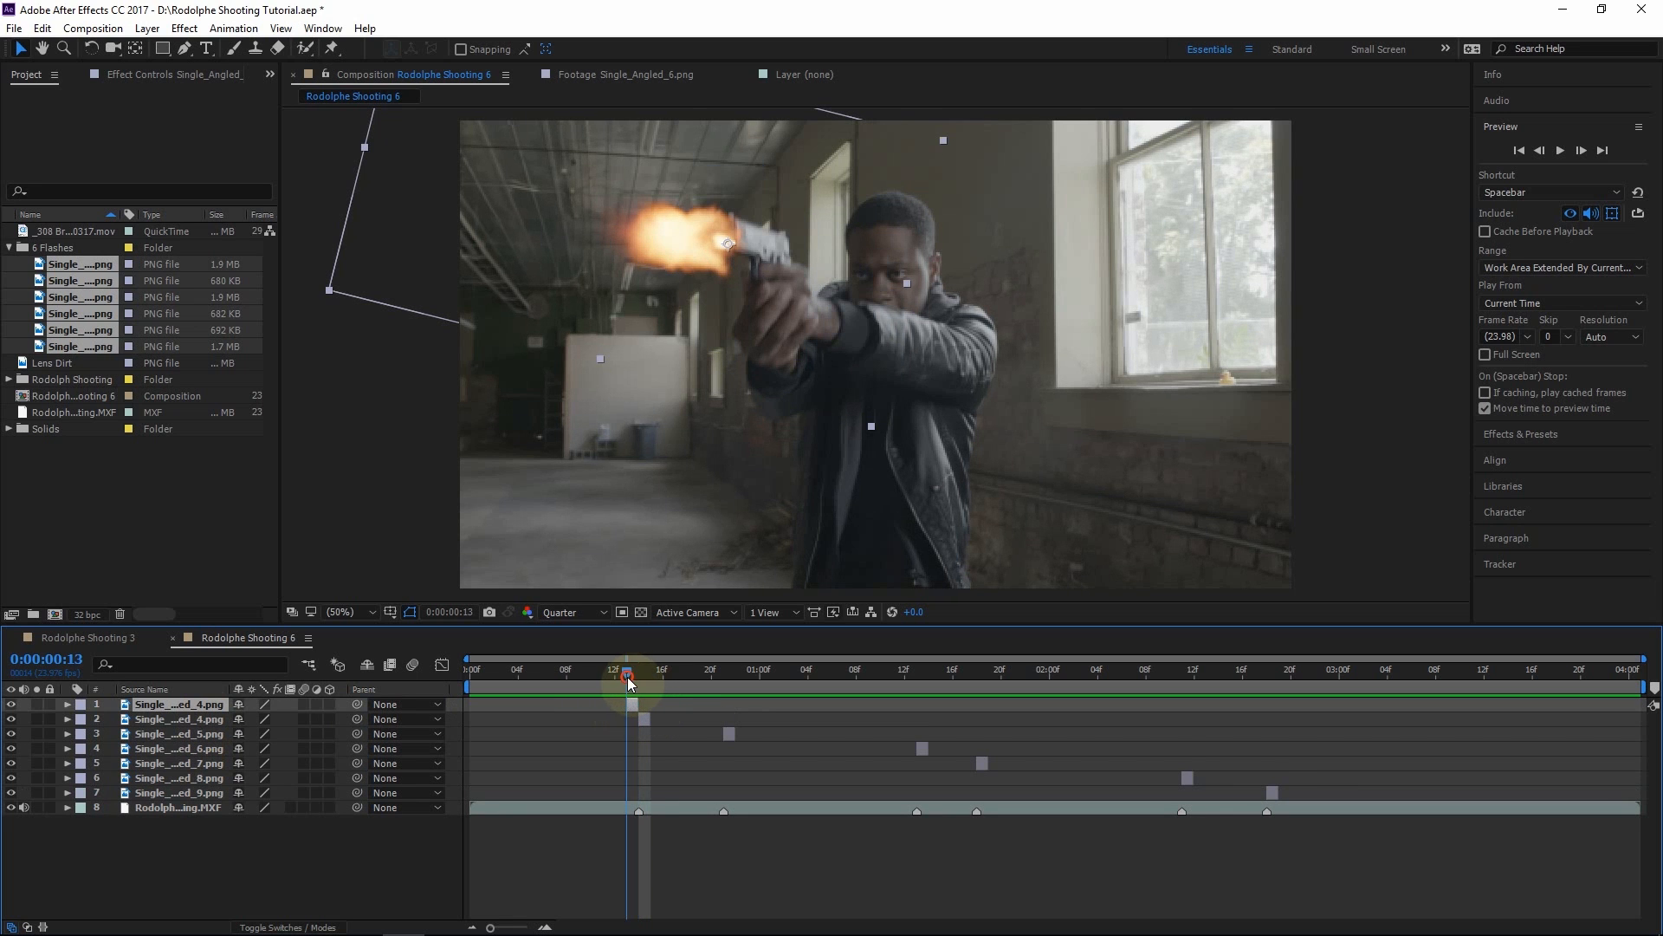
pyautogui.press('[')
# Scale the early Single_Angled_4.png copy to 16.4%, fit it onto the muzzle, and compare it with the neighbouring frames
pyautogui.moveTo(675, 240); pyautogui.dragTo(669, 224)
pyautogui.press('s')
pyautogui.moveTo(259, 719); pyautogui.dragTo(267, 723)
pyautogui.click(666, 210)
pyautogui.moveTo(666, 209); pyautogui.dragTo(669, 207)
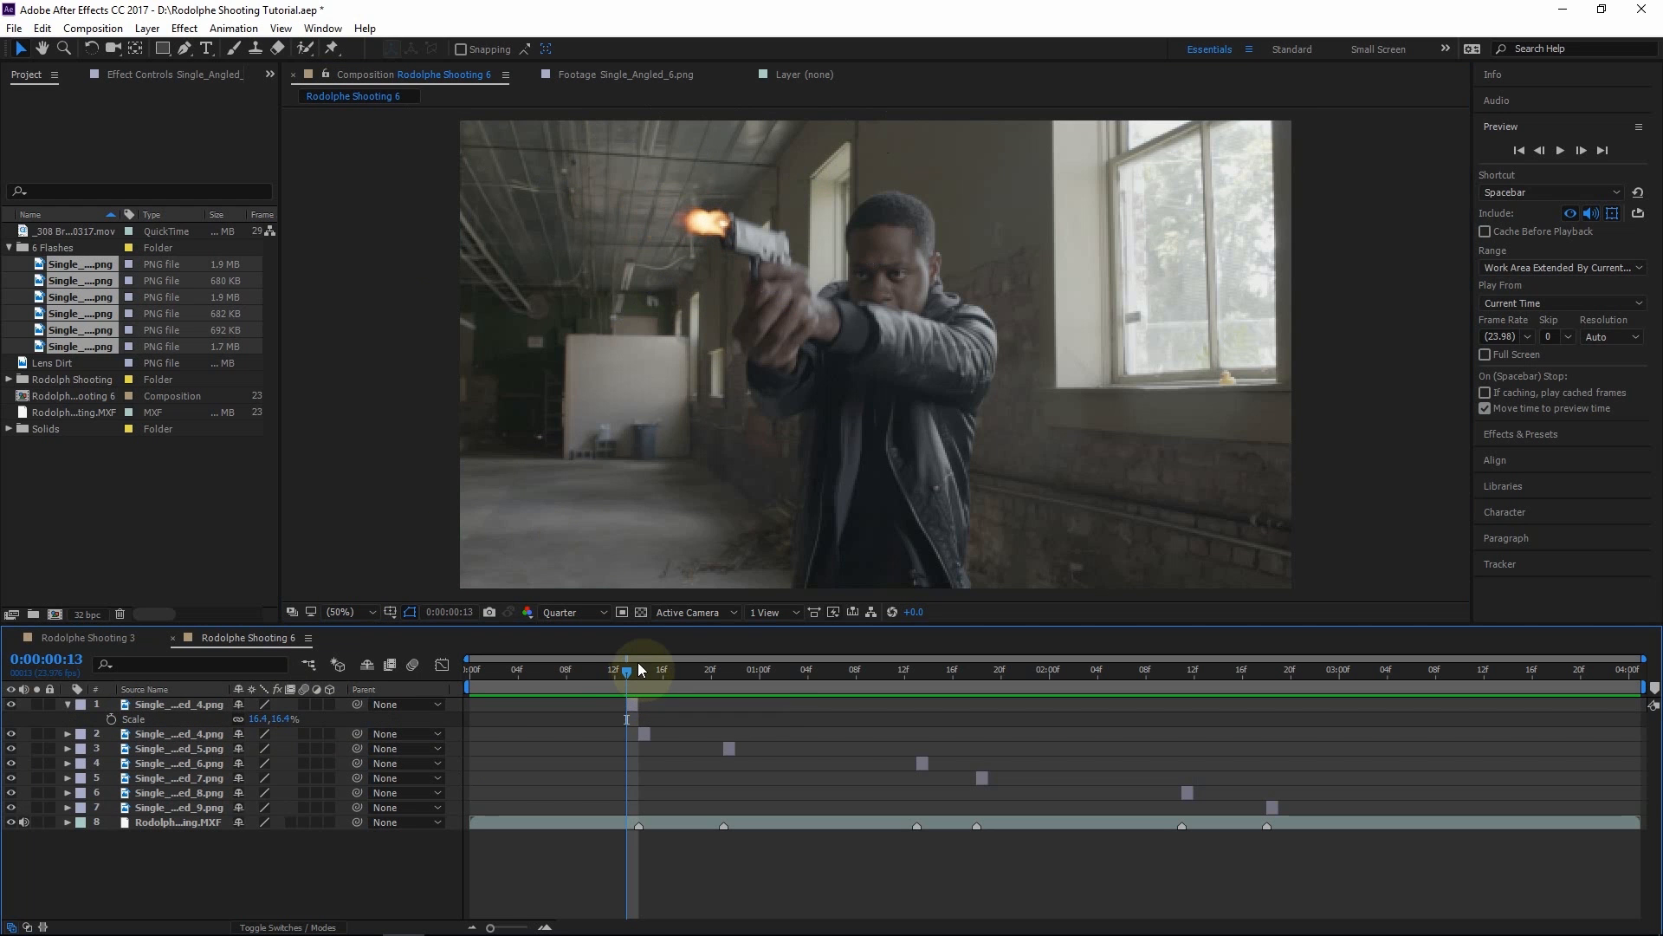
pyautogui.click(662, 670)
pyautogui.moveTo(665, 675); pyautogui.dragTo(631, 685)
pyautogui.click(169, 704)
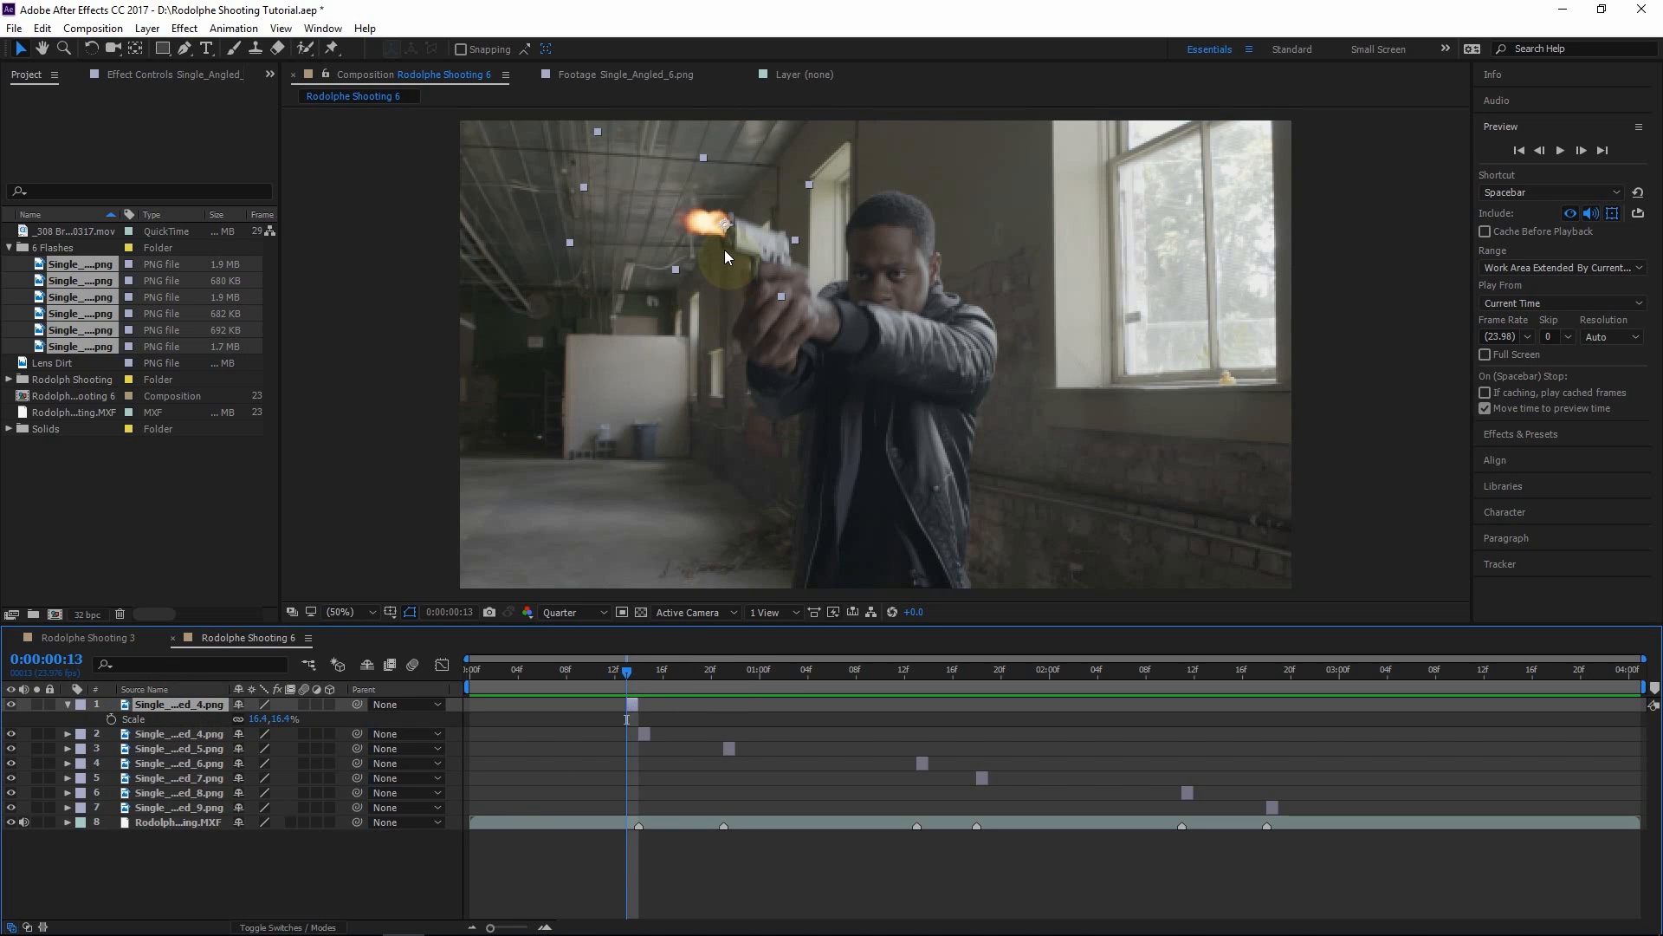
# Duplicate the Single_Angled_9.png flash at the last gunshot and start the copy one frame earlier, at 0:00:02:17
pyautogui.moveTo(641, 672); pyautogui.dragTo(1258, 693)
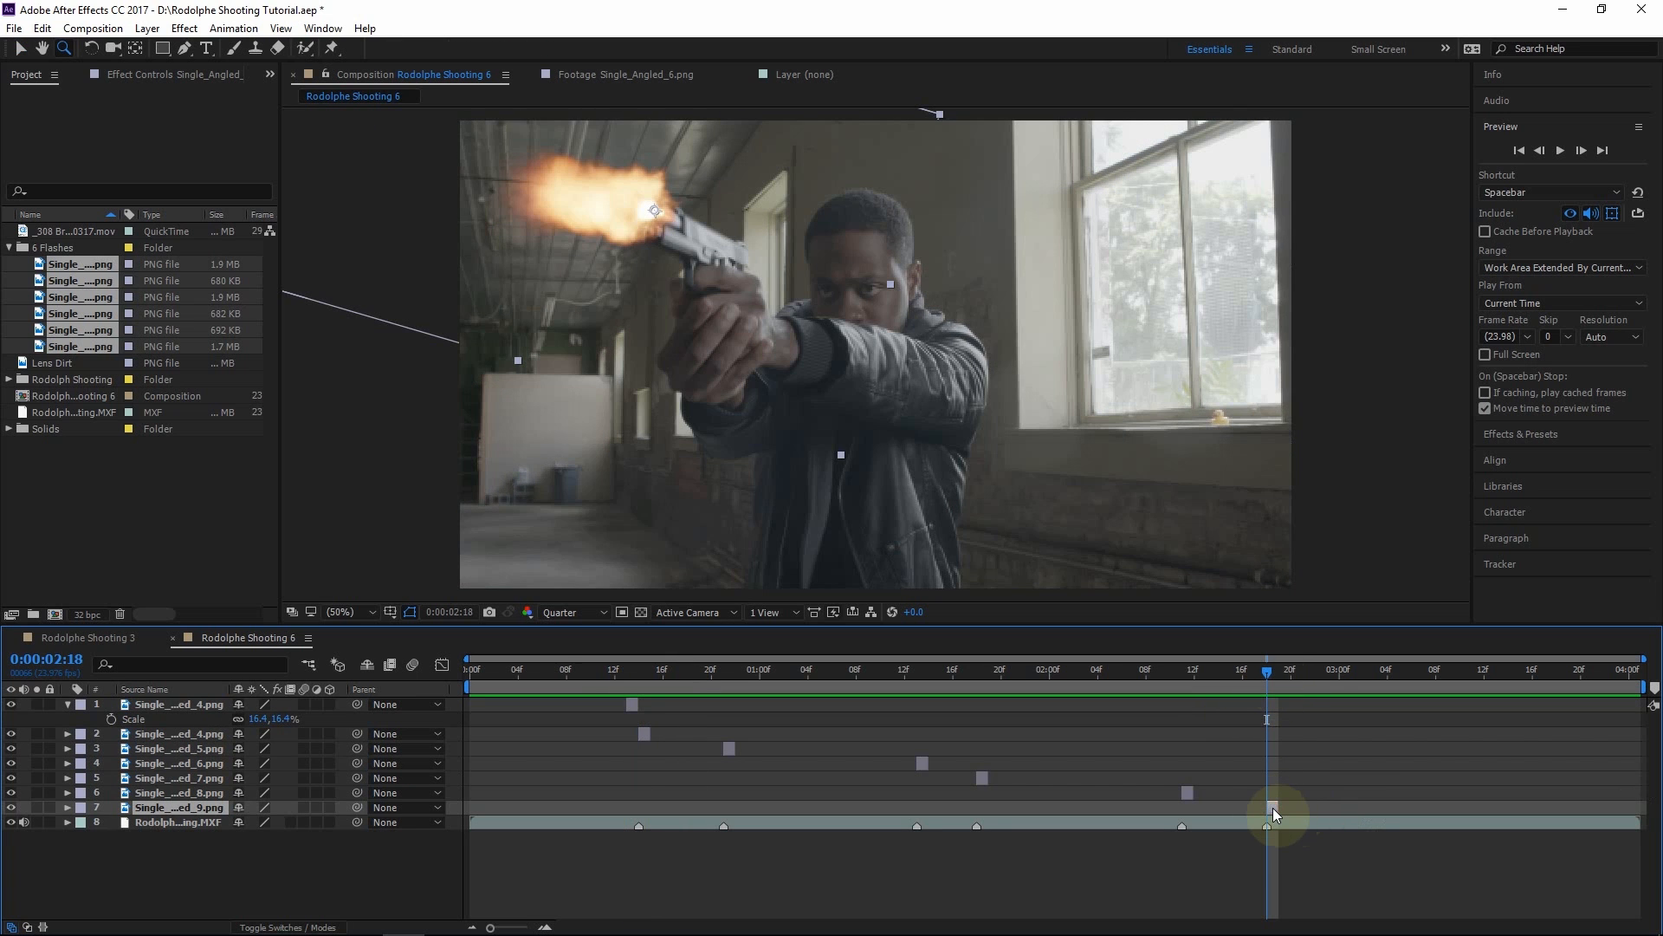
pyautogui.hotkey('ctrl', 'd')
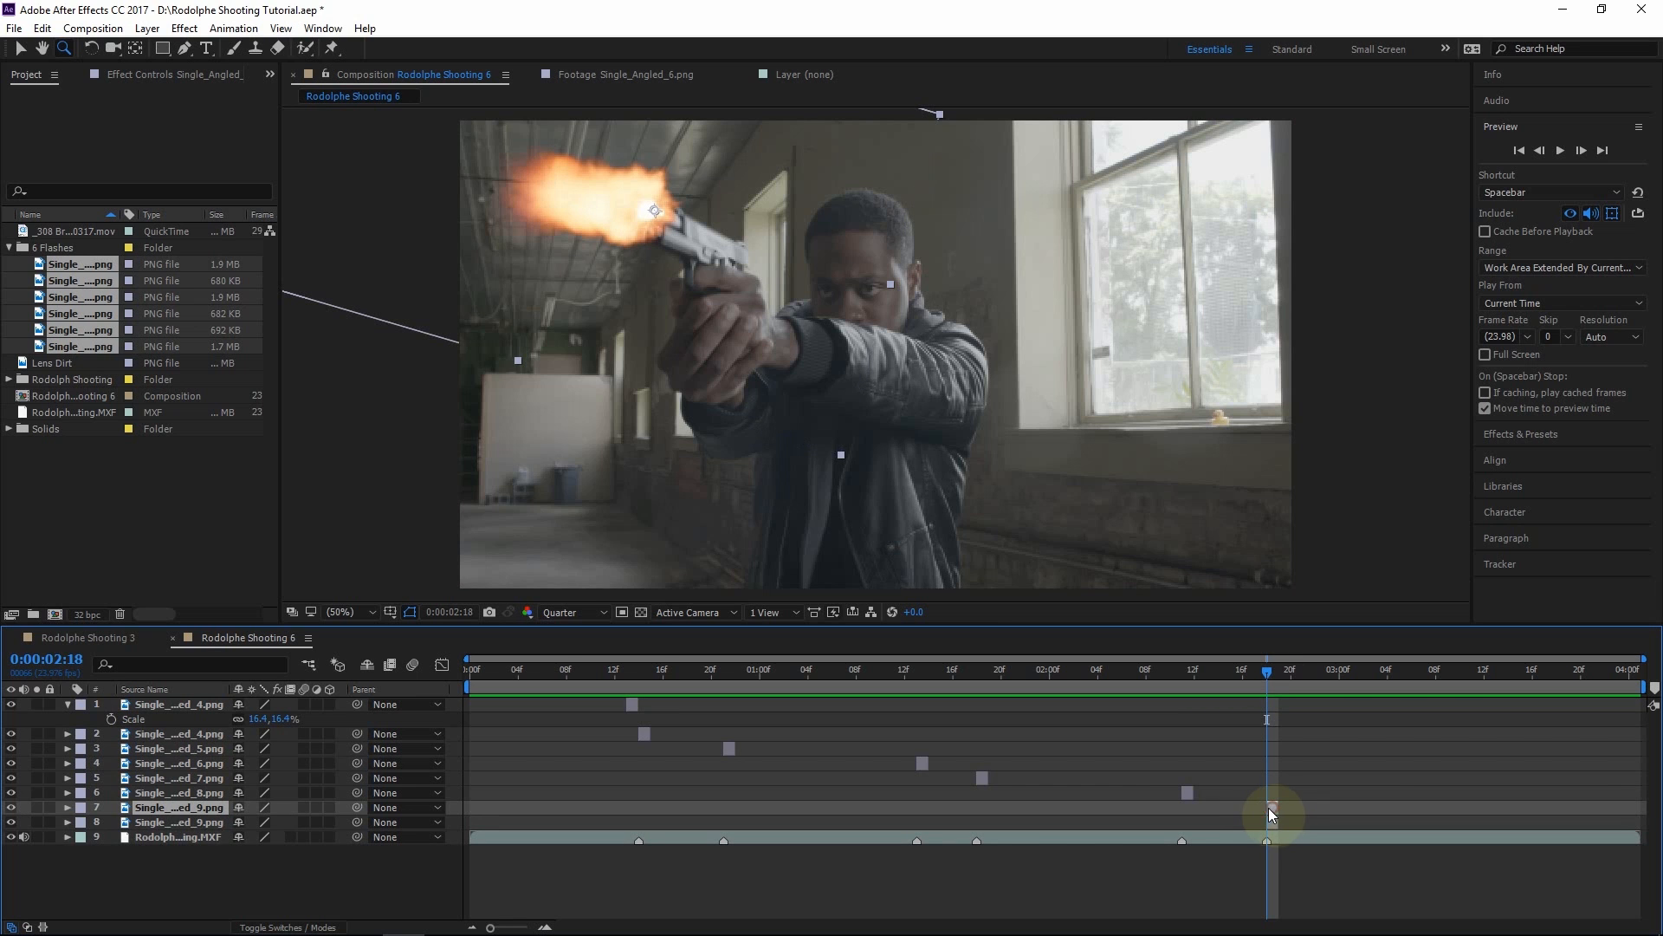
pyautogui.moveTo(1272, 807); pyautogui.dragTo(1261, 807)
pyautogui.moveTo(1261, 660); pyautogui.dragTo(1255, 677)
# Move the early Single_Angled_9.png copy onto the muzzle and scale it down to 16.5%
pyautogui.click(604, 192)
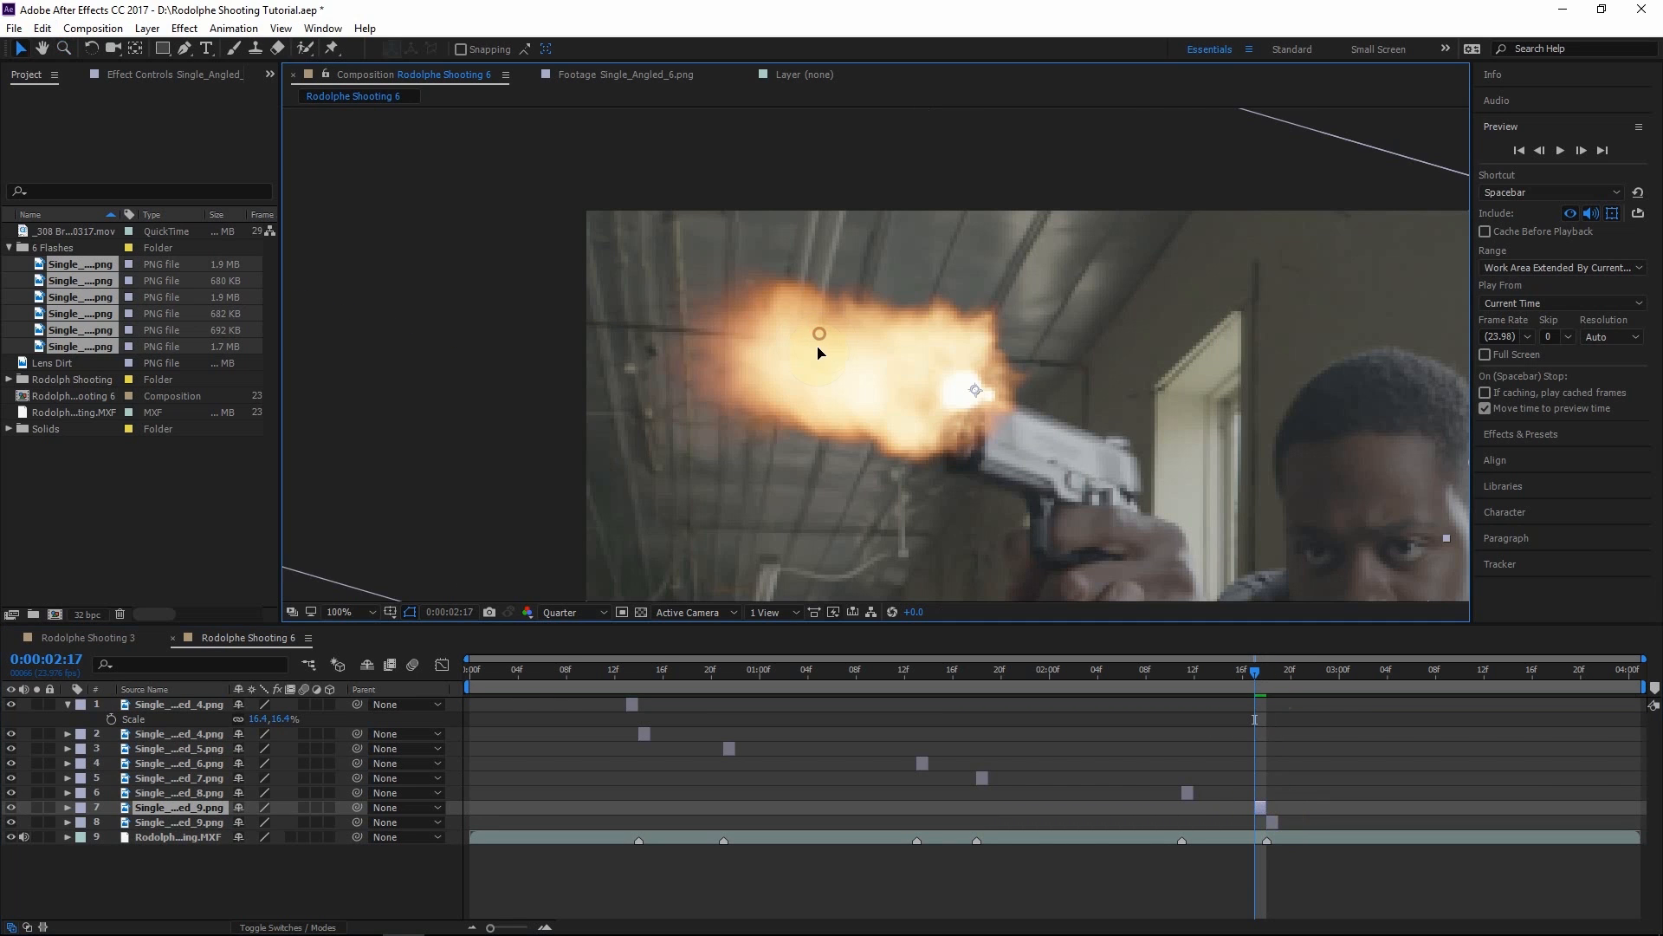
pyautogui.press('v')
pyautogui.press('s')
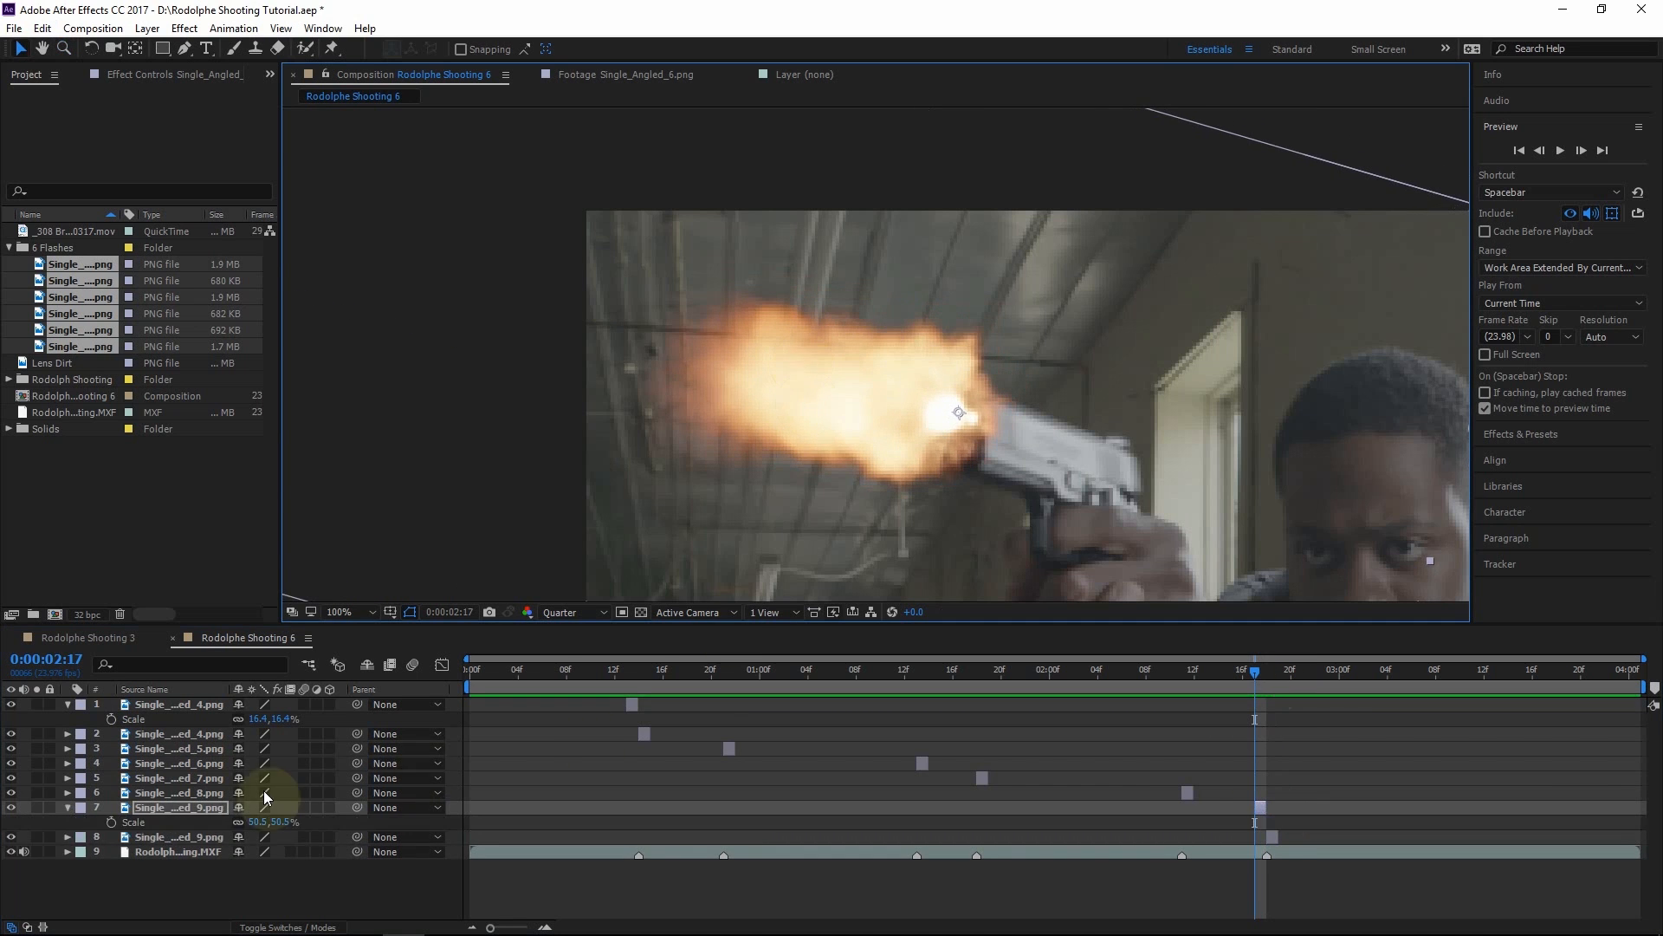
pyautogui.moveTo(263, 823); pyautogui.dragTo(244, 824)
pyautogui.press(',')
pyautogui.click(596, 816)
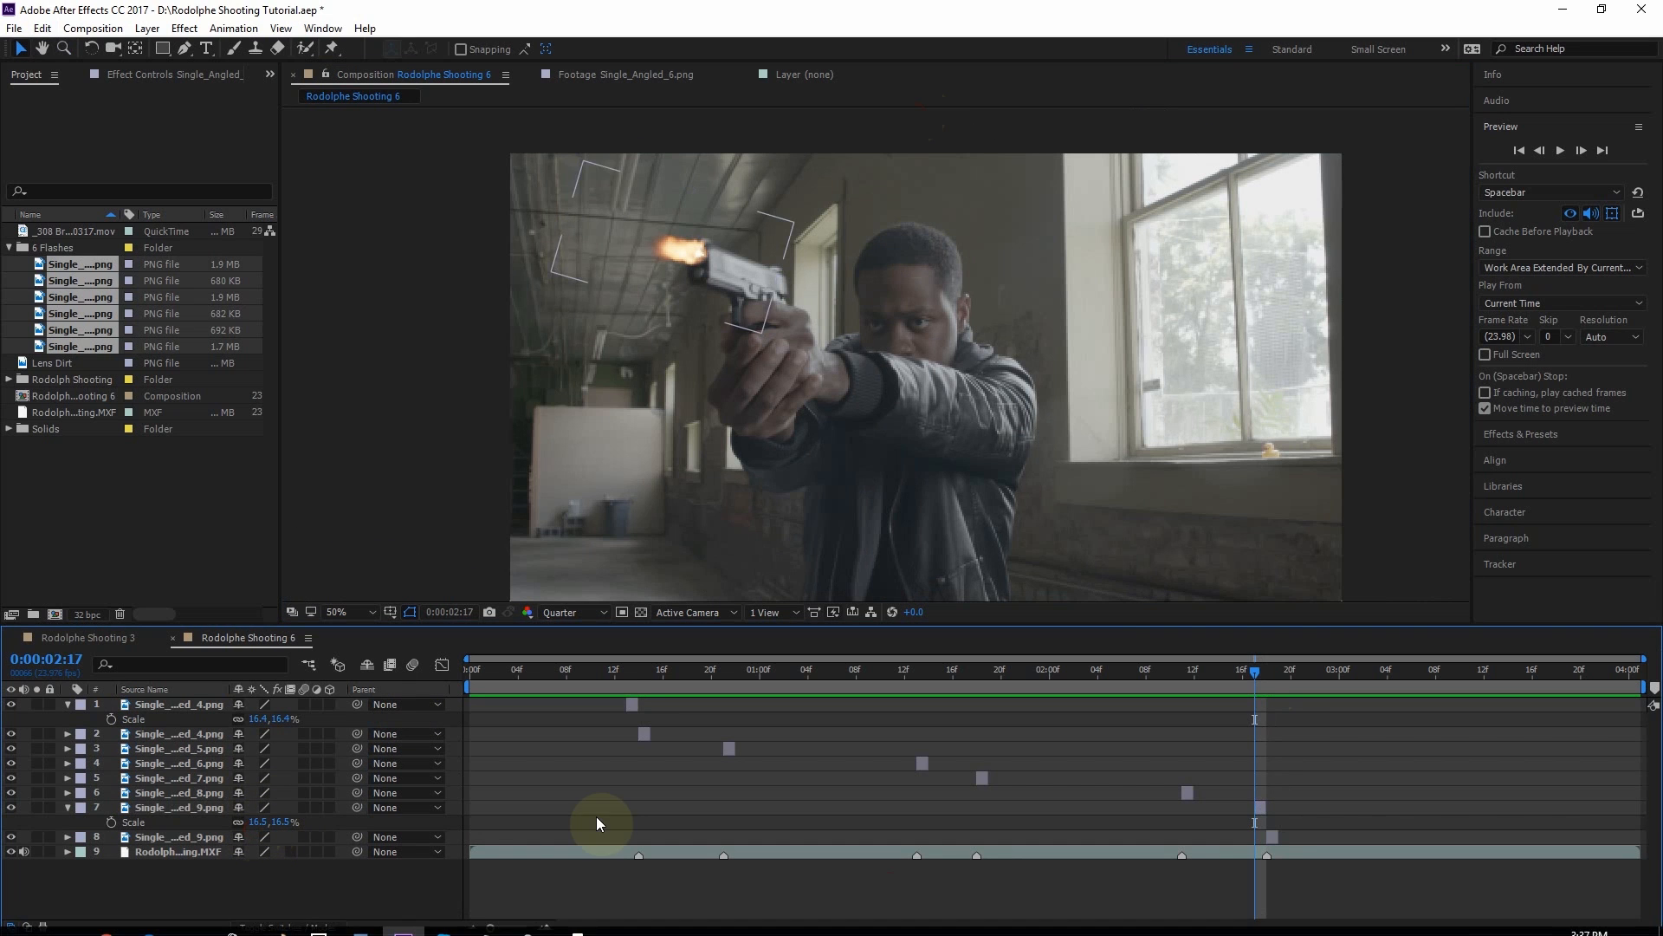
# Pre-compose all the muzzle flash layers into one composition, moving all attributes into it
pyautogui.click(178, 707)
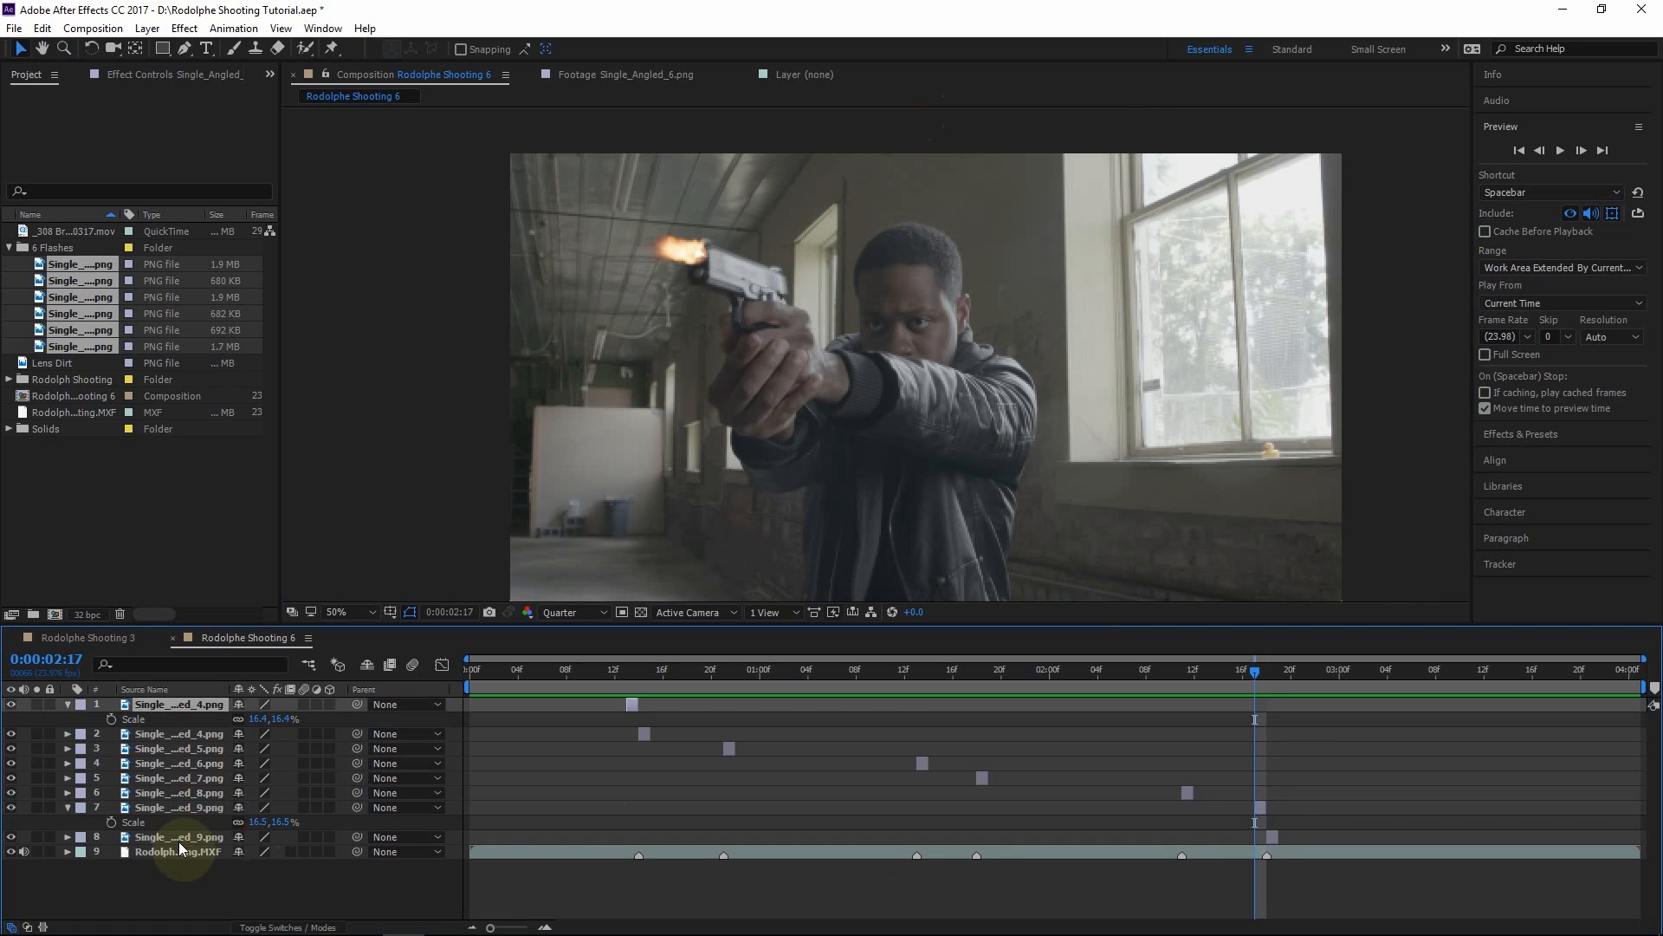
pyautogui.keyDown('shift'); pyautogui.click(179, 808); pyautogui.keyUp('shift')
pyautogui.rightClick(173, 804)
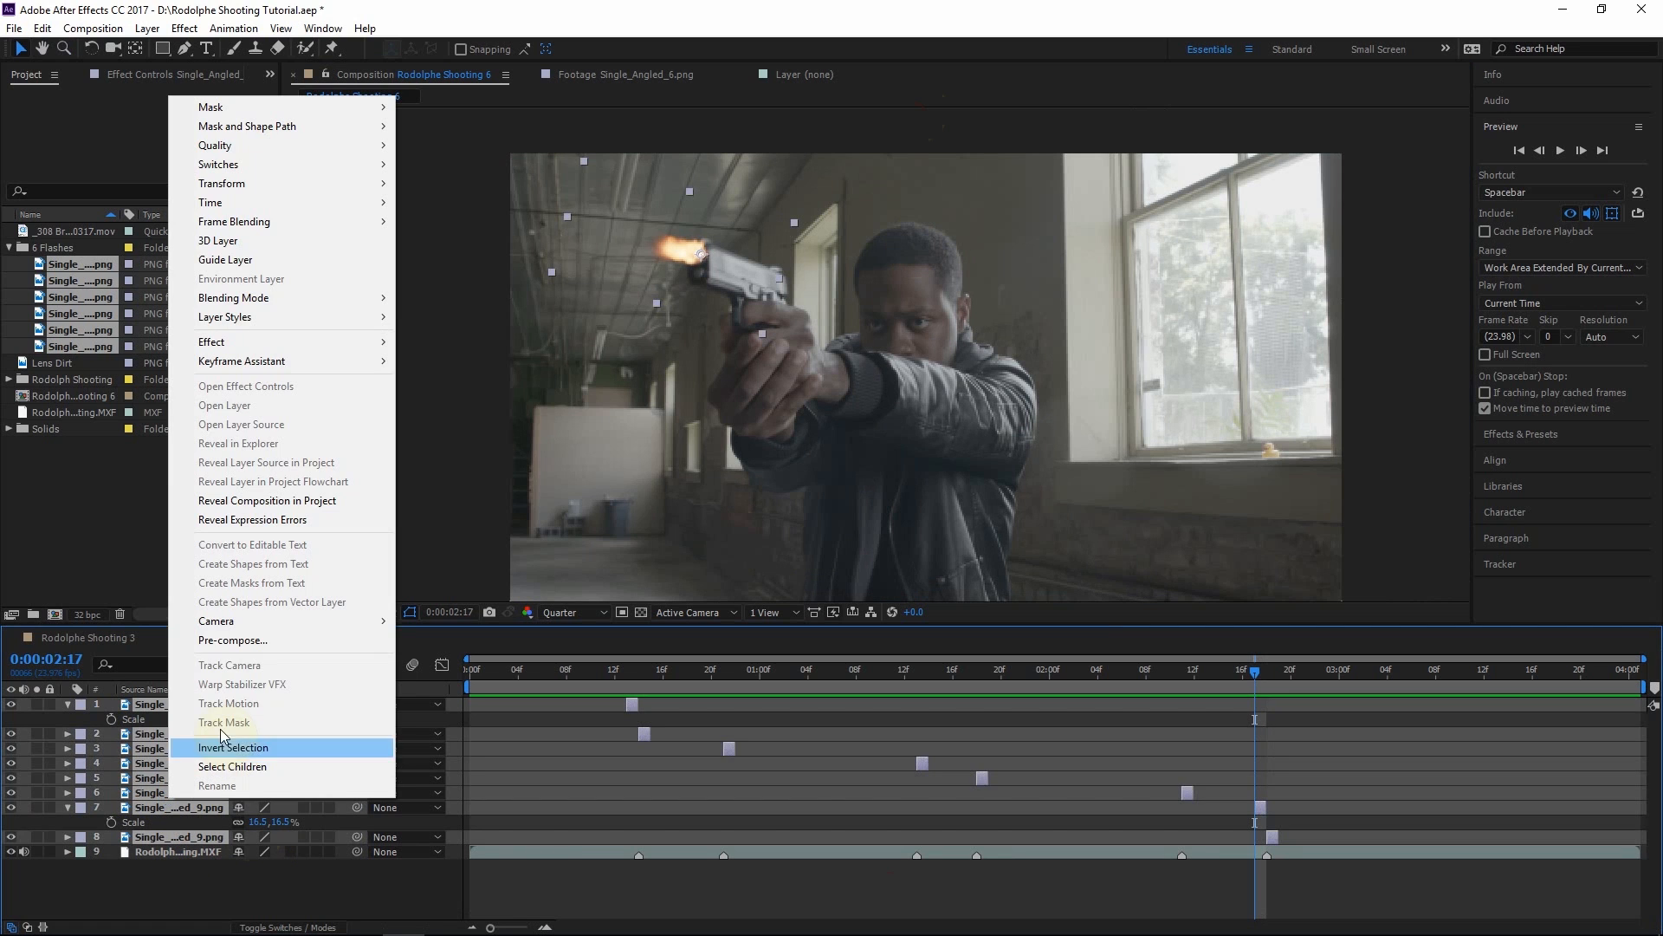
pyautogui.click(232, 640)
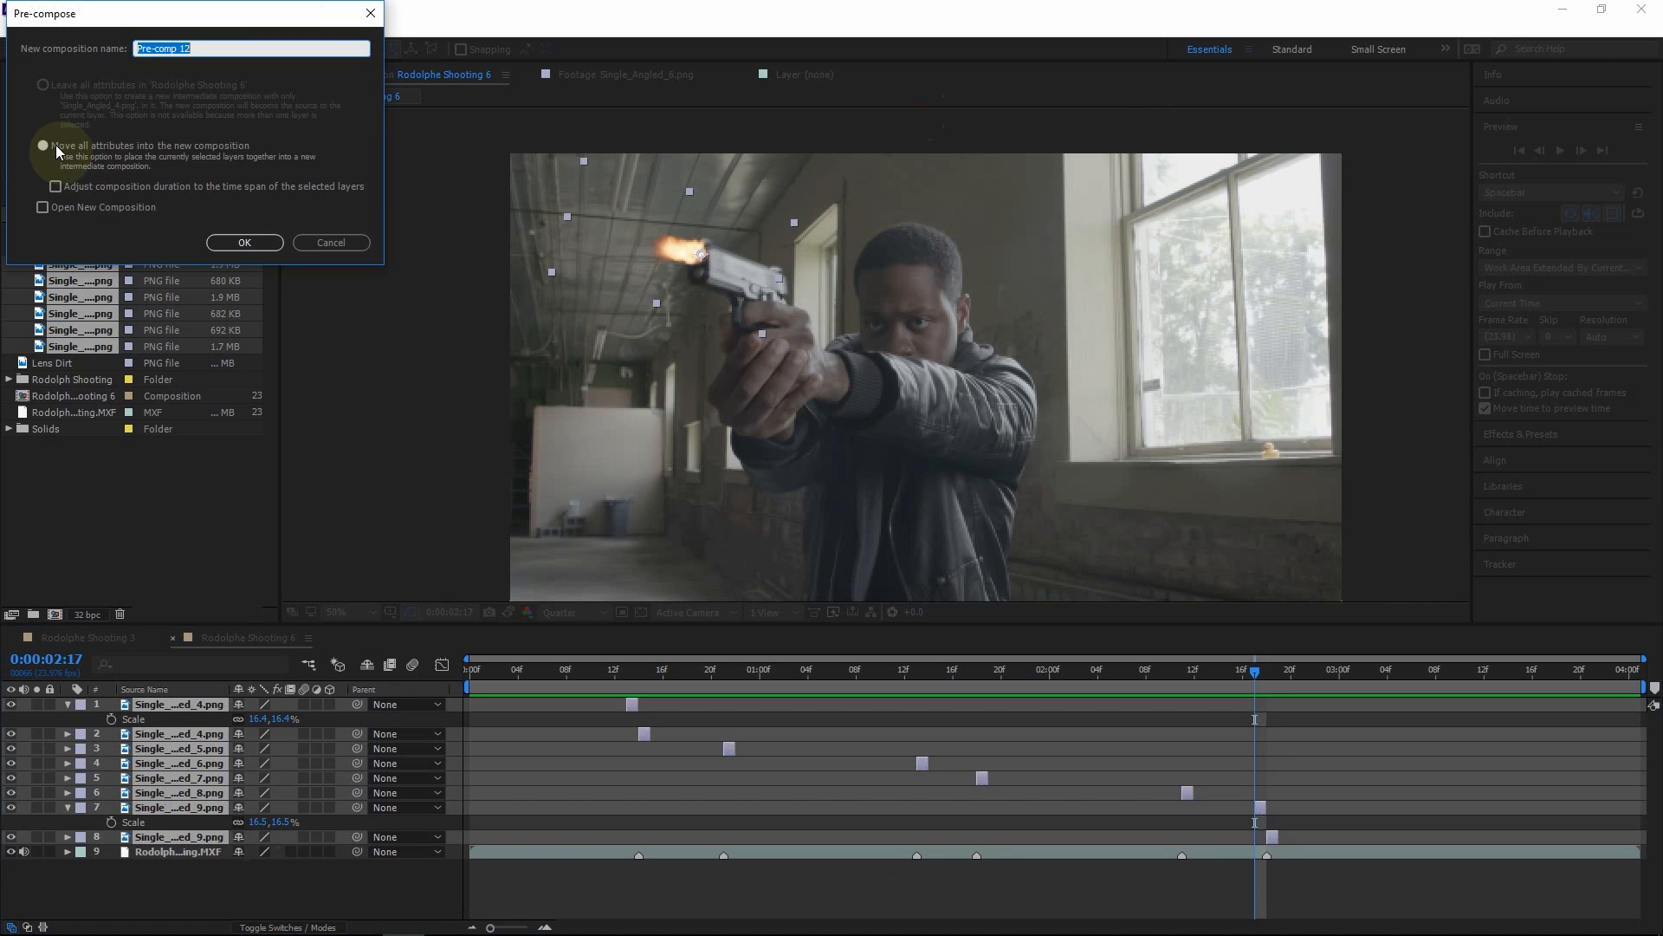
pyautogui.click(56, 144)
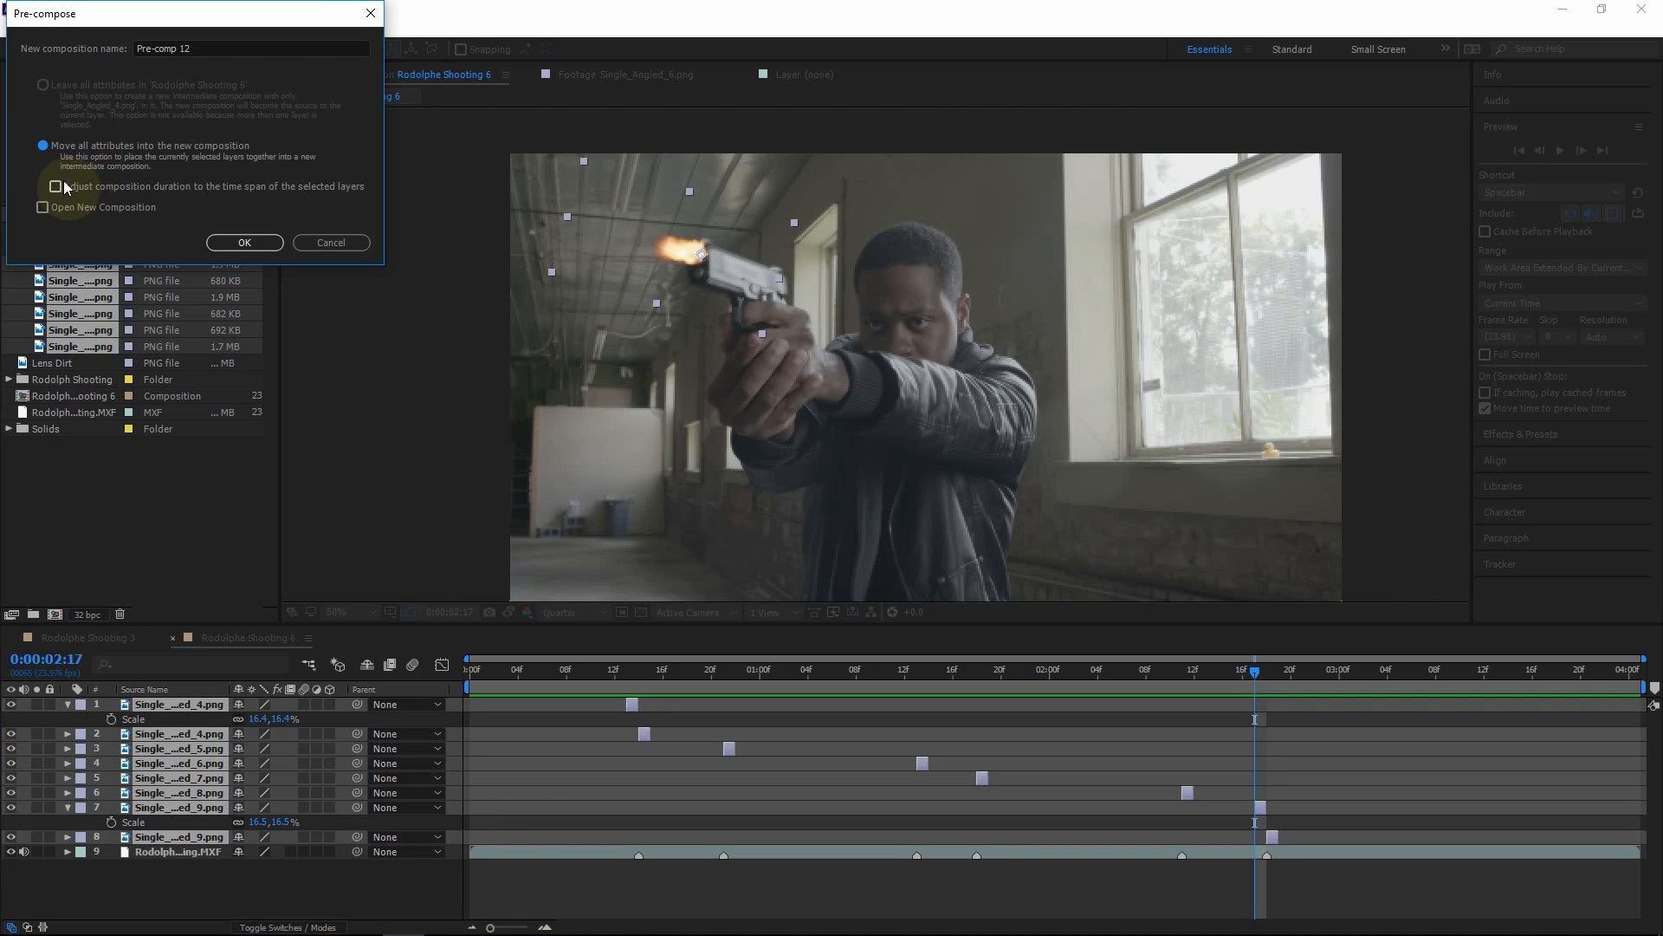
pyautogui.click(244, 242)
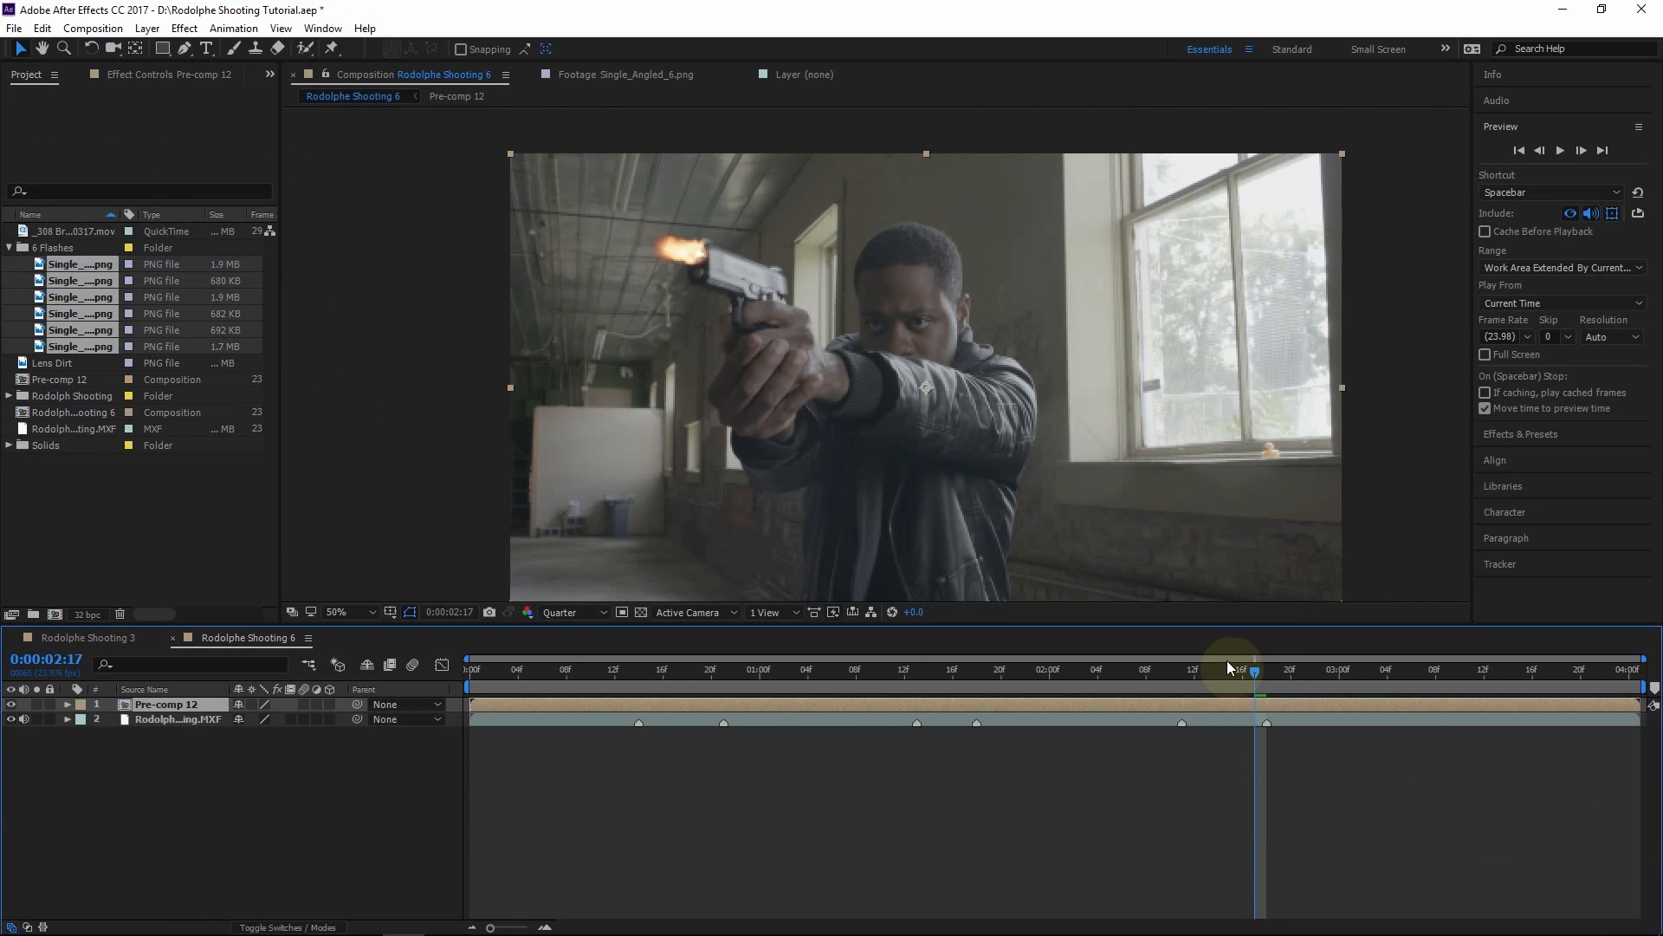
# Set the pre-composed flash layer's blending mode to Screen, viewing it at the third gunshot, 0:00:01:13
pyautogui.moveTo(1250, 677); pyautogui.dragTo(933, 665)
pyautogui.press('F4')
pyautogui.scroll(1, 1088, 352)
pyautogui.moveTo(1164, 301); pyautogui.dragTo(783, 481)
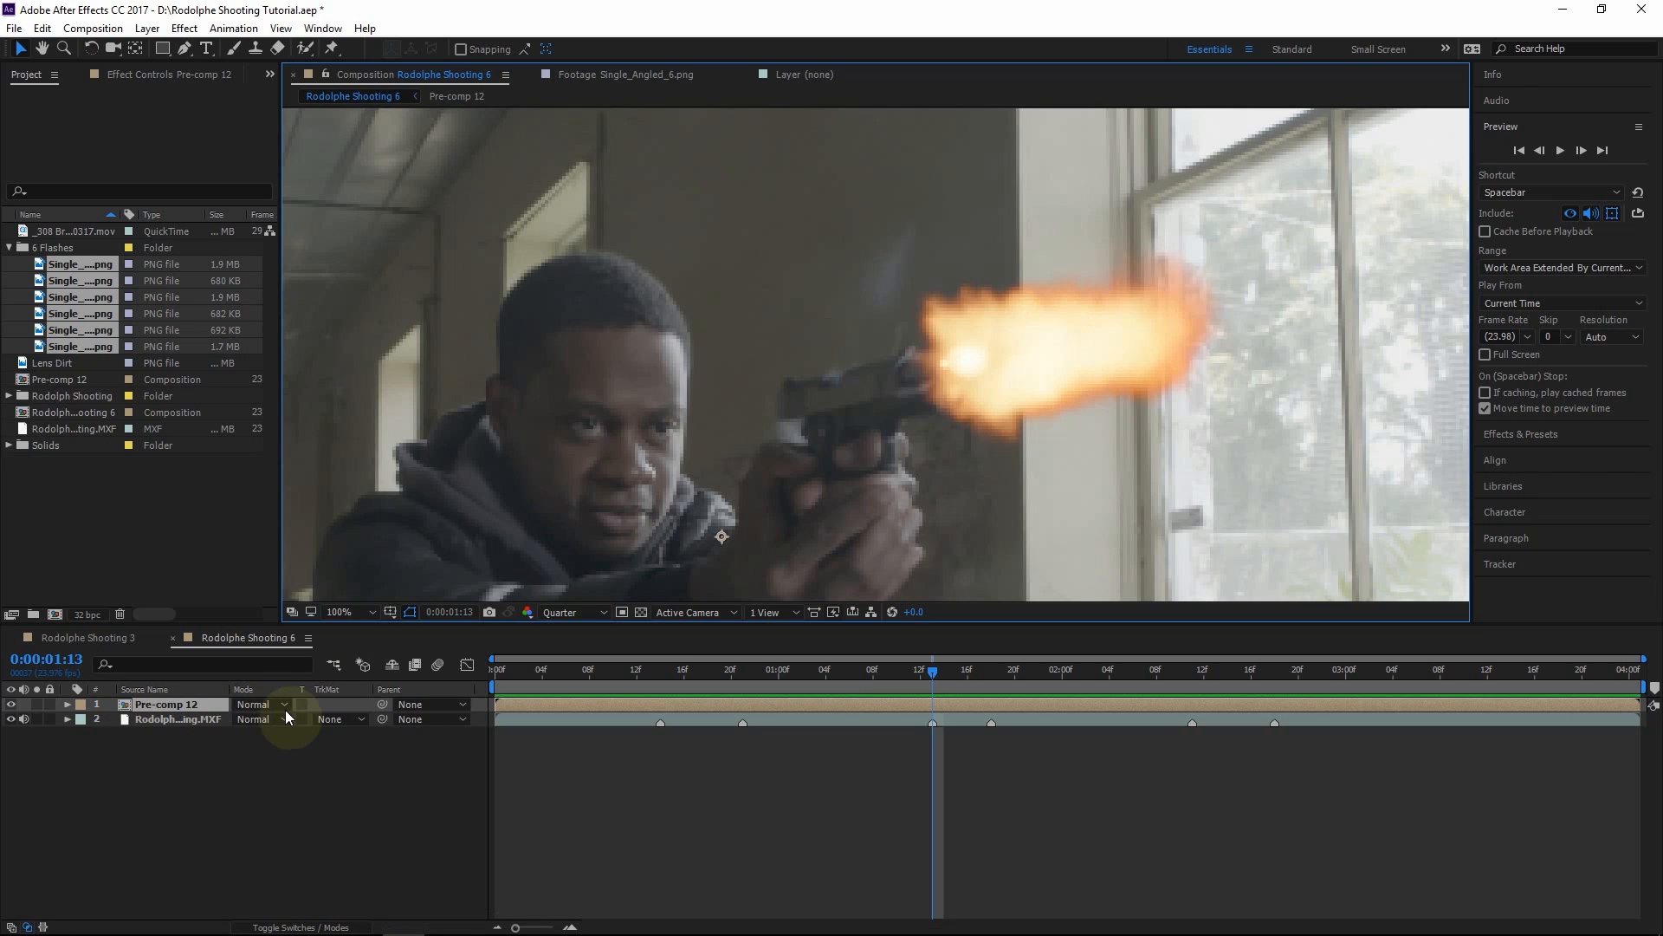
pyautogui.click(296, 927)
pyautogui.click(297, 927)
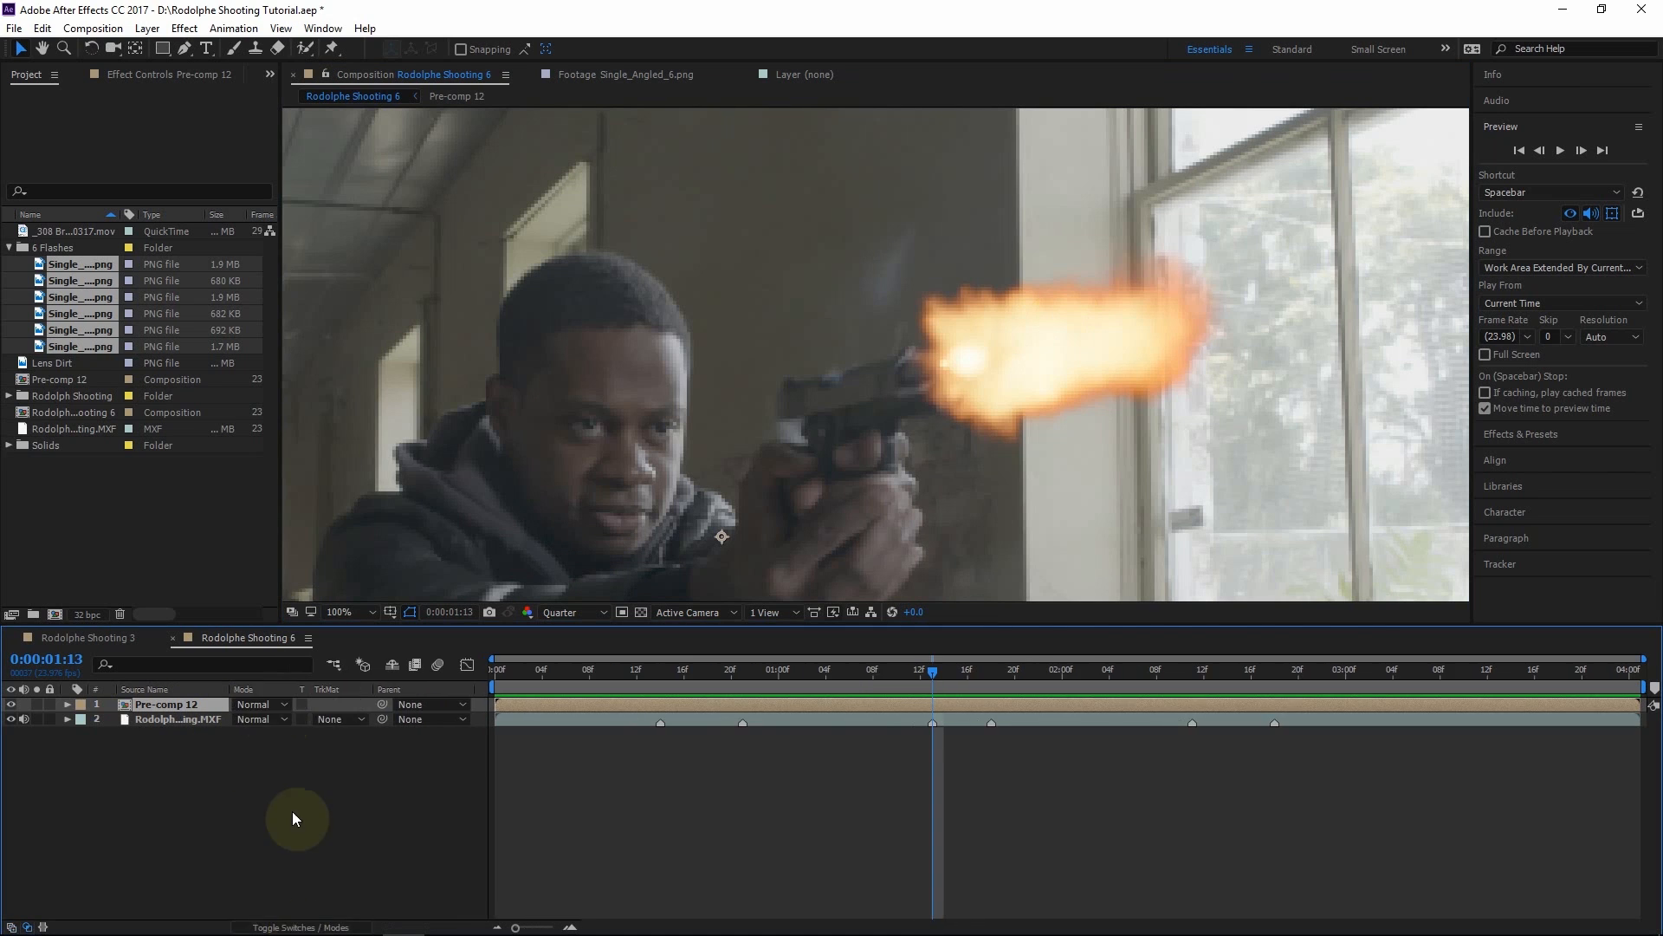
pyautogui.click(246, 705)
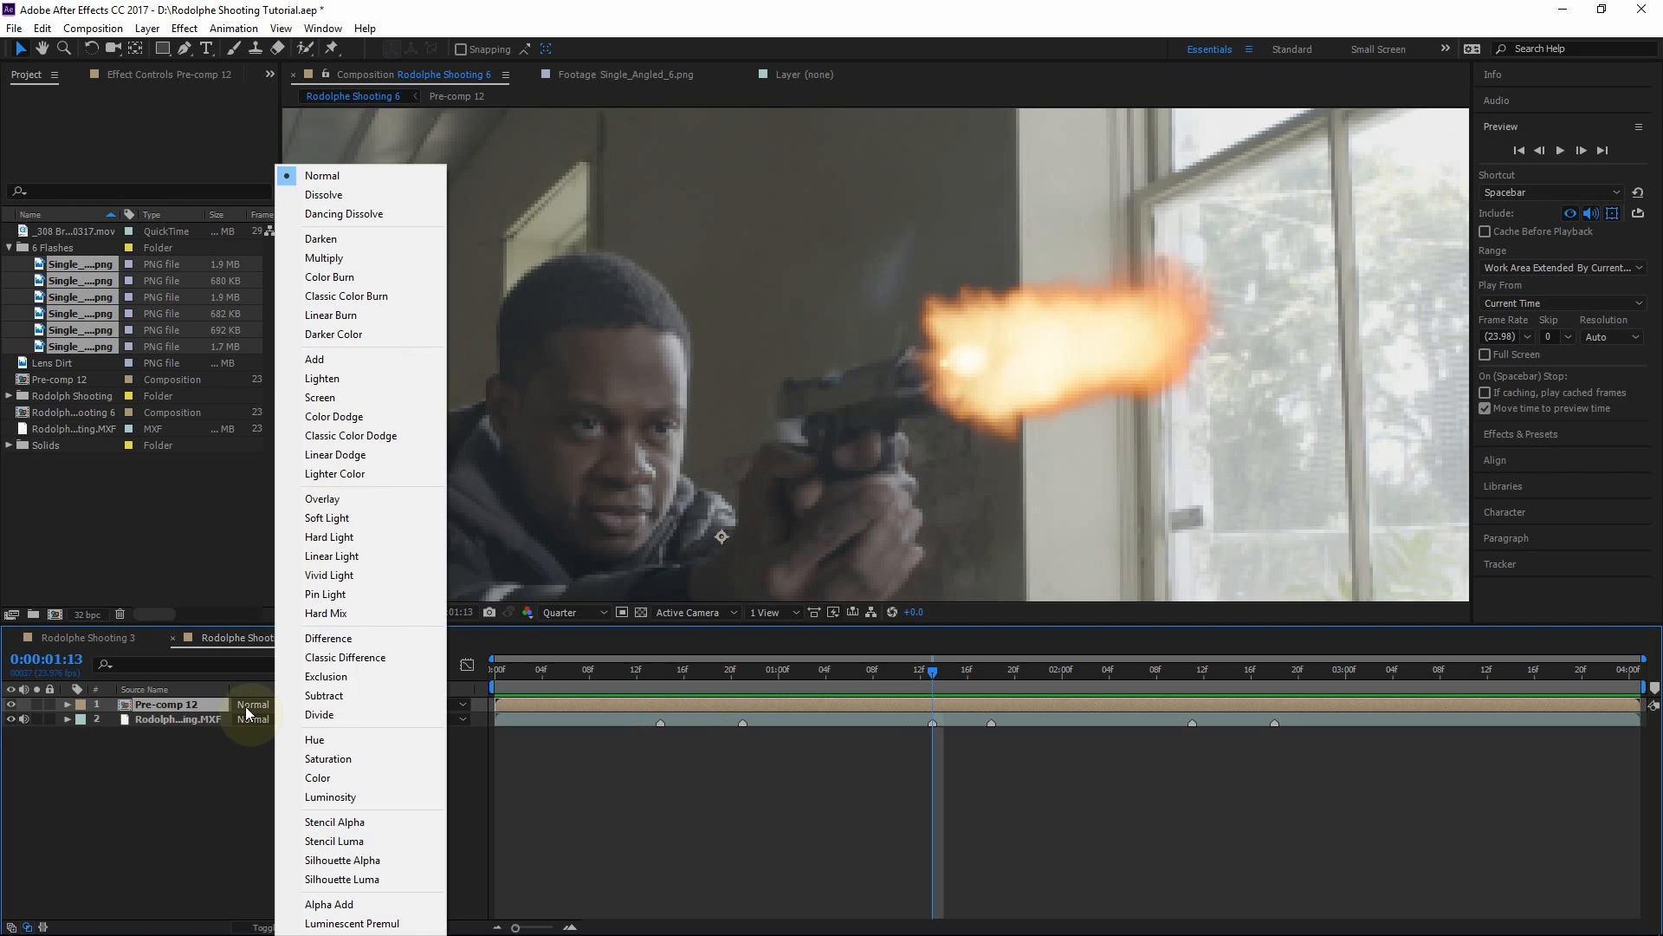
pyautogui.click(320, 399)
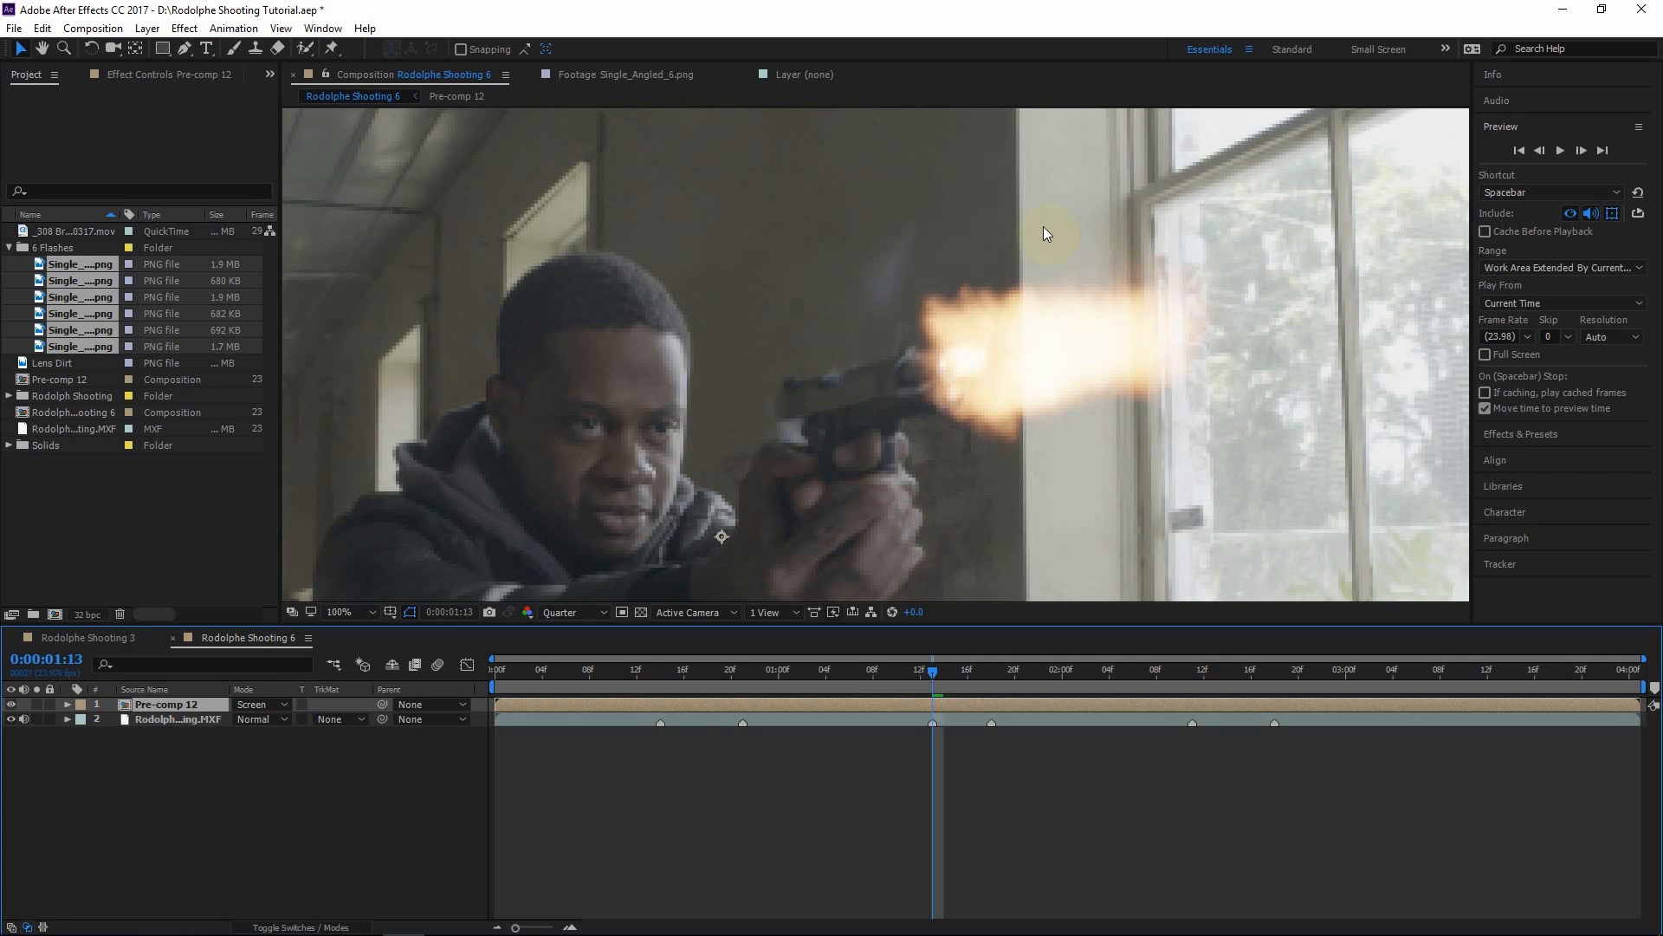
# Examine the blended flash at the third gunshot, close up and in full view, and check the second gunshot's flash
pyautogui.press(',')
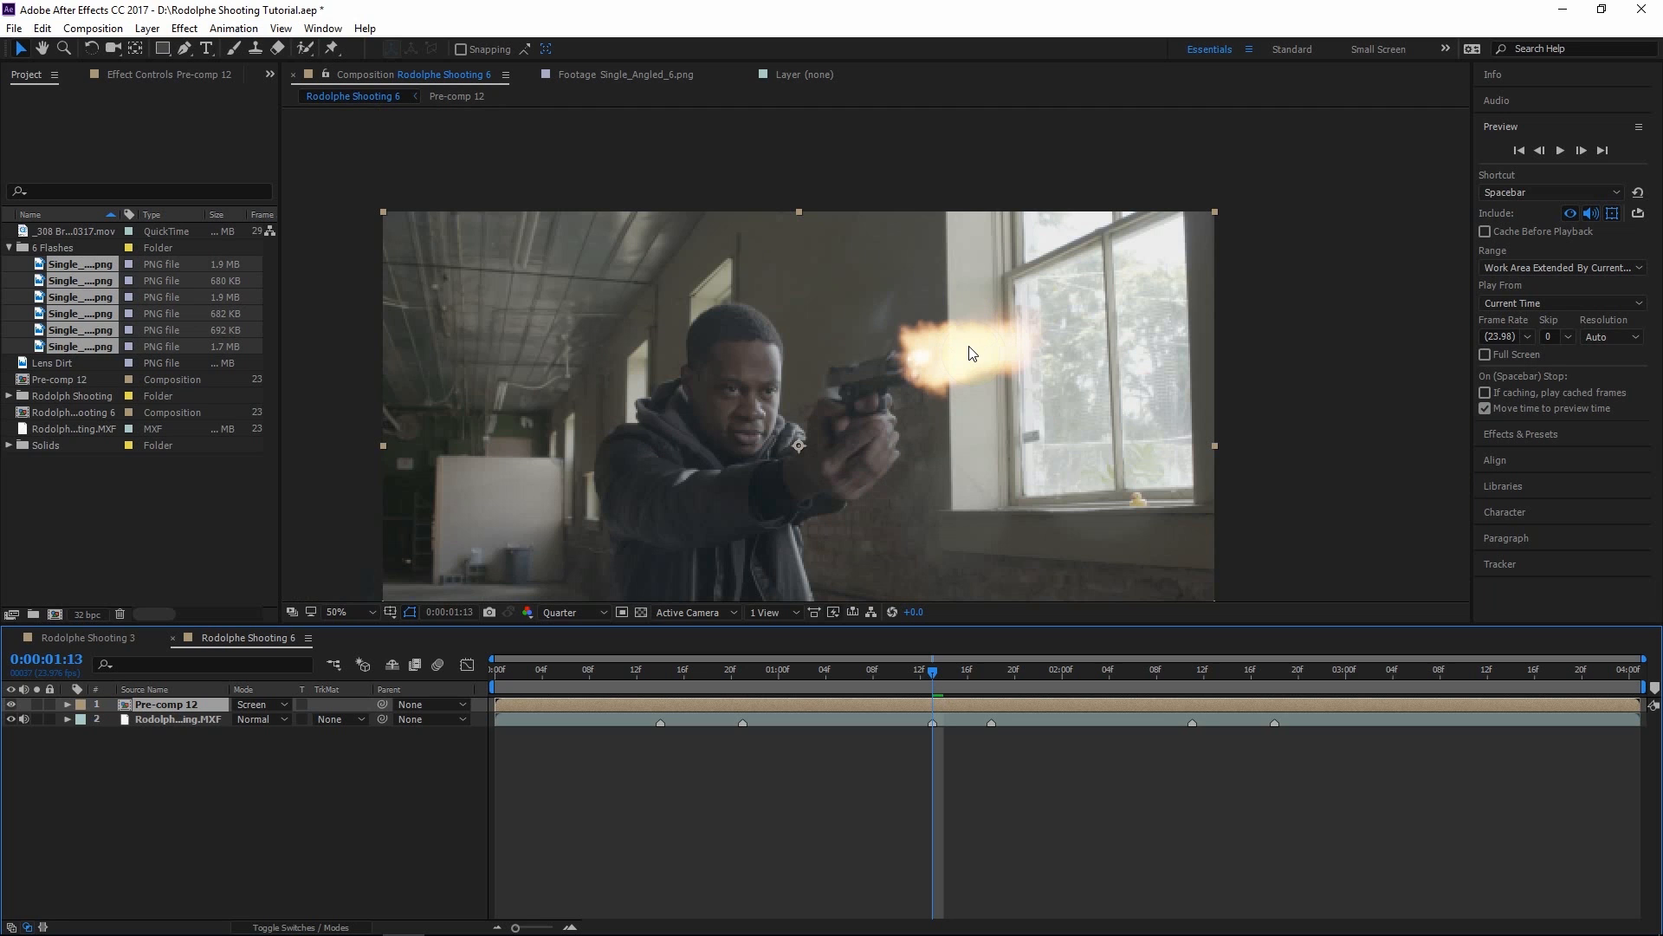
pyautogui.moveTo(970, 349); pyautogui.dragTo(1007, 329)
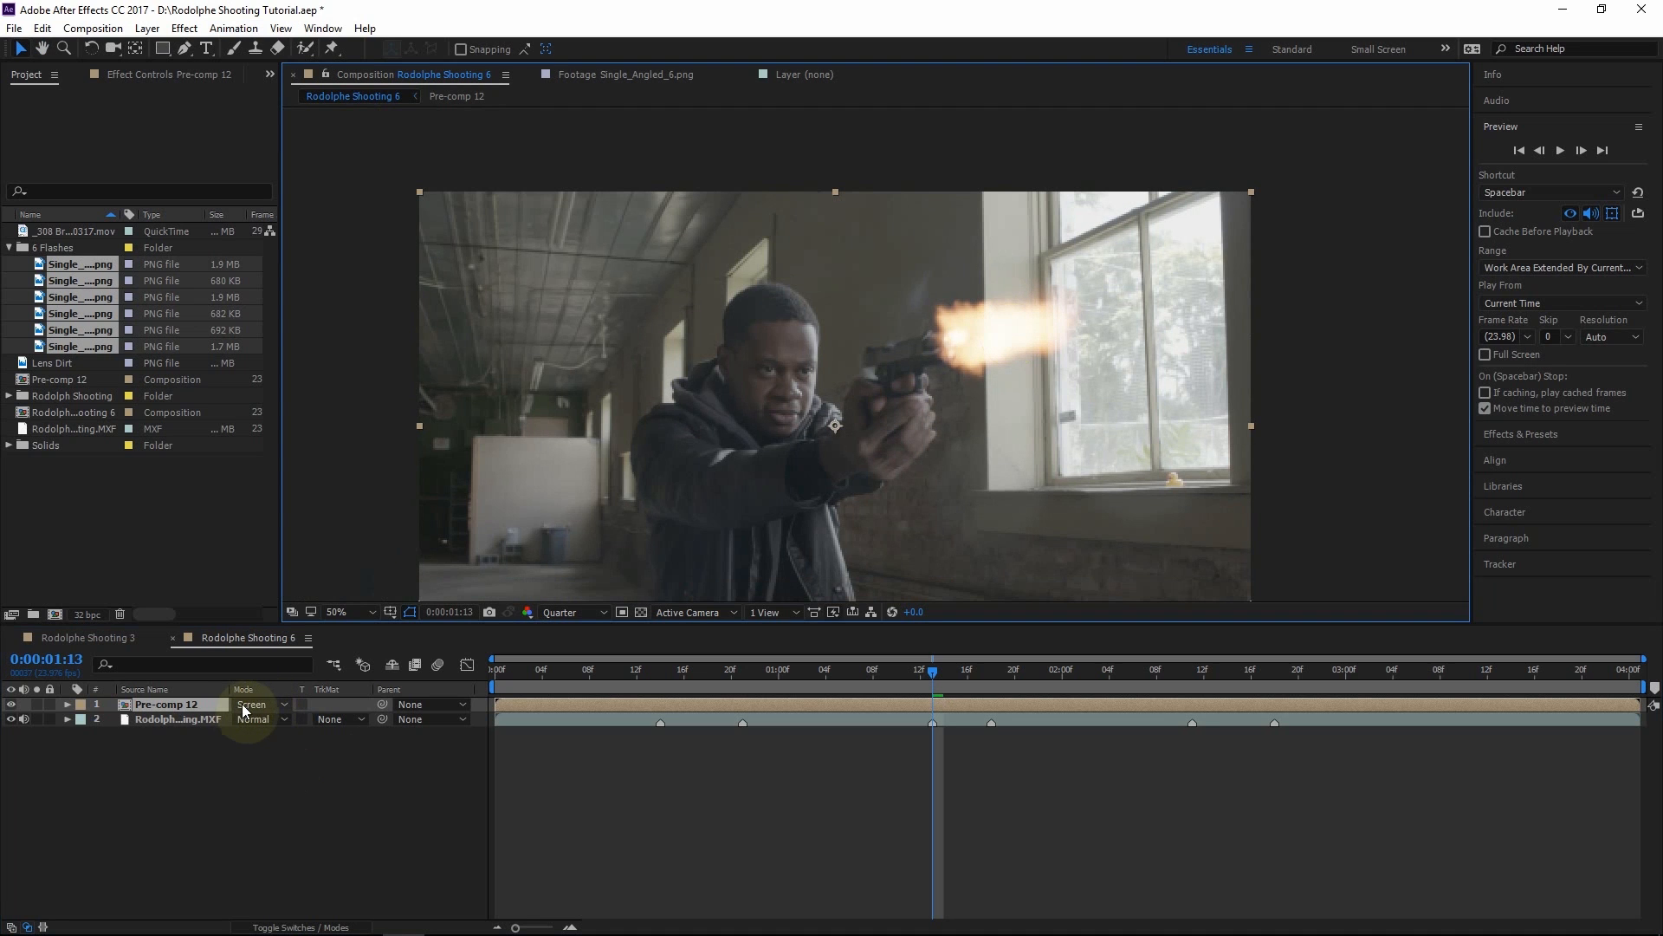
pyautogui.press('.')
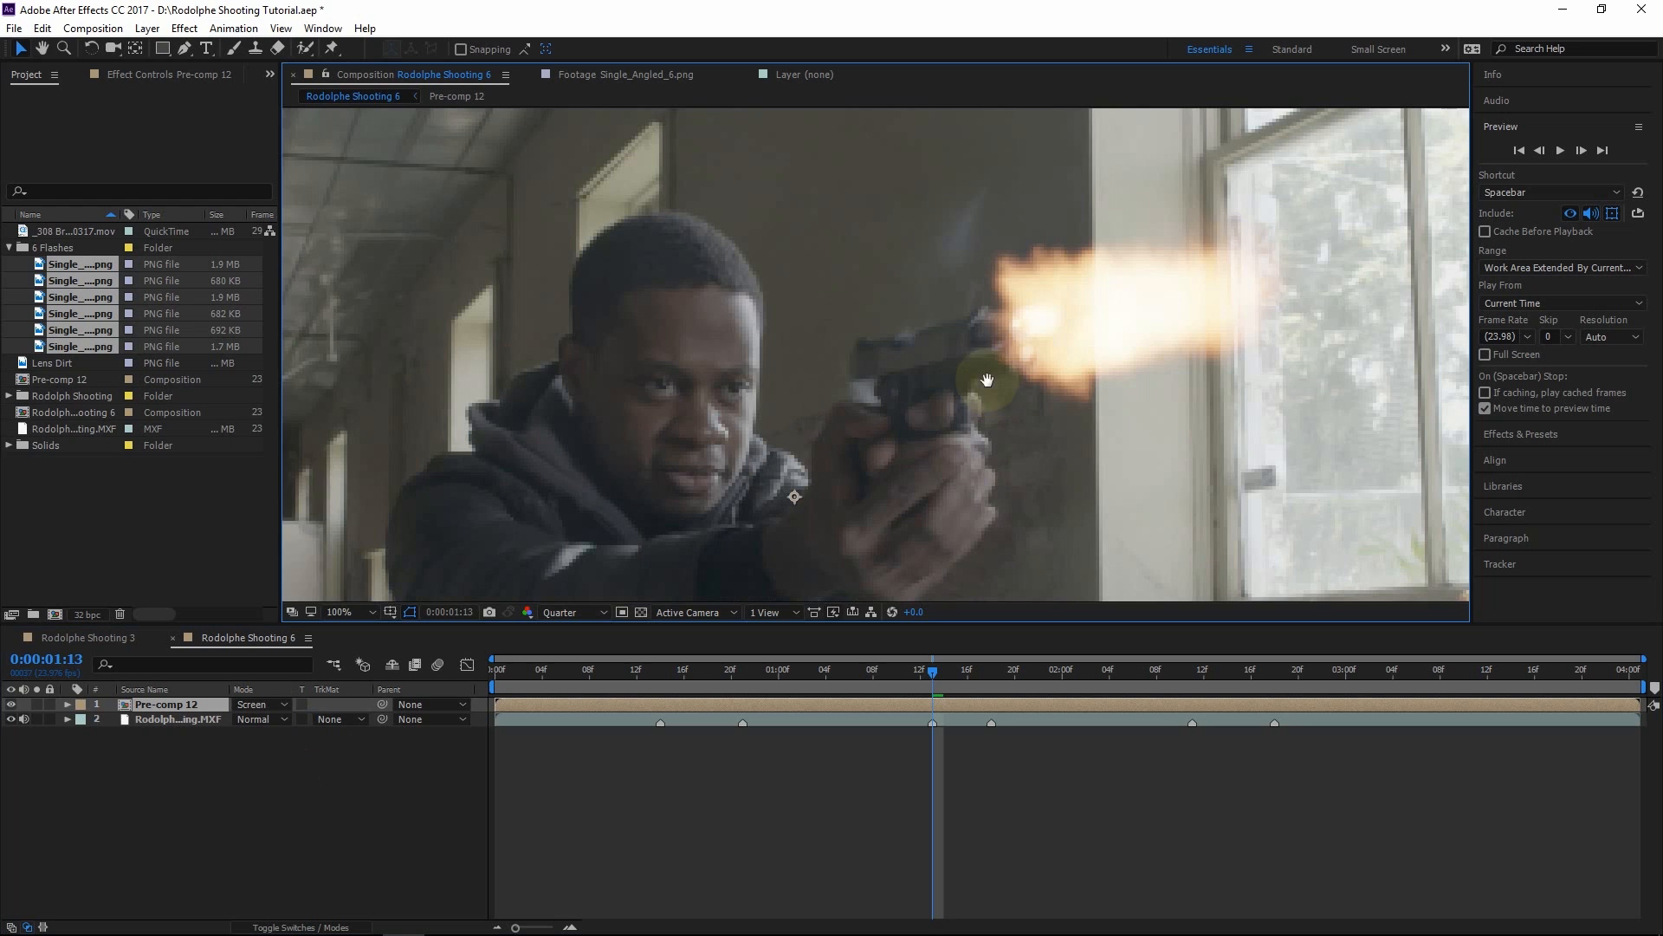
pyautogui.moveTo(986, 379); pyautogui.dragTo(900, 378)
pyautogui.press(',')
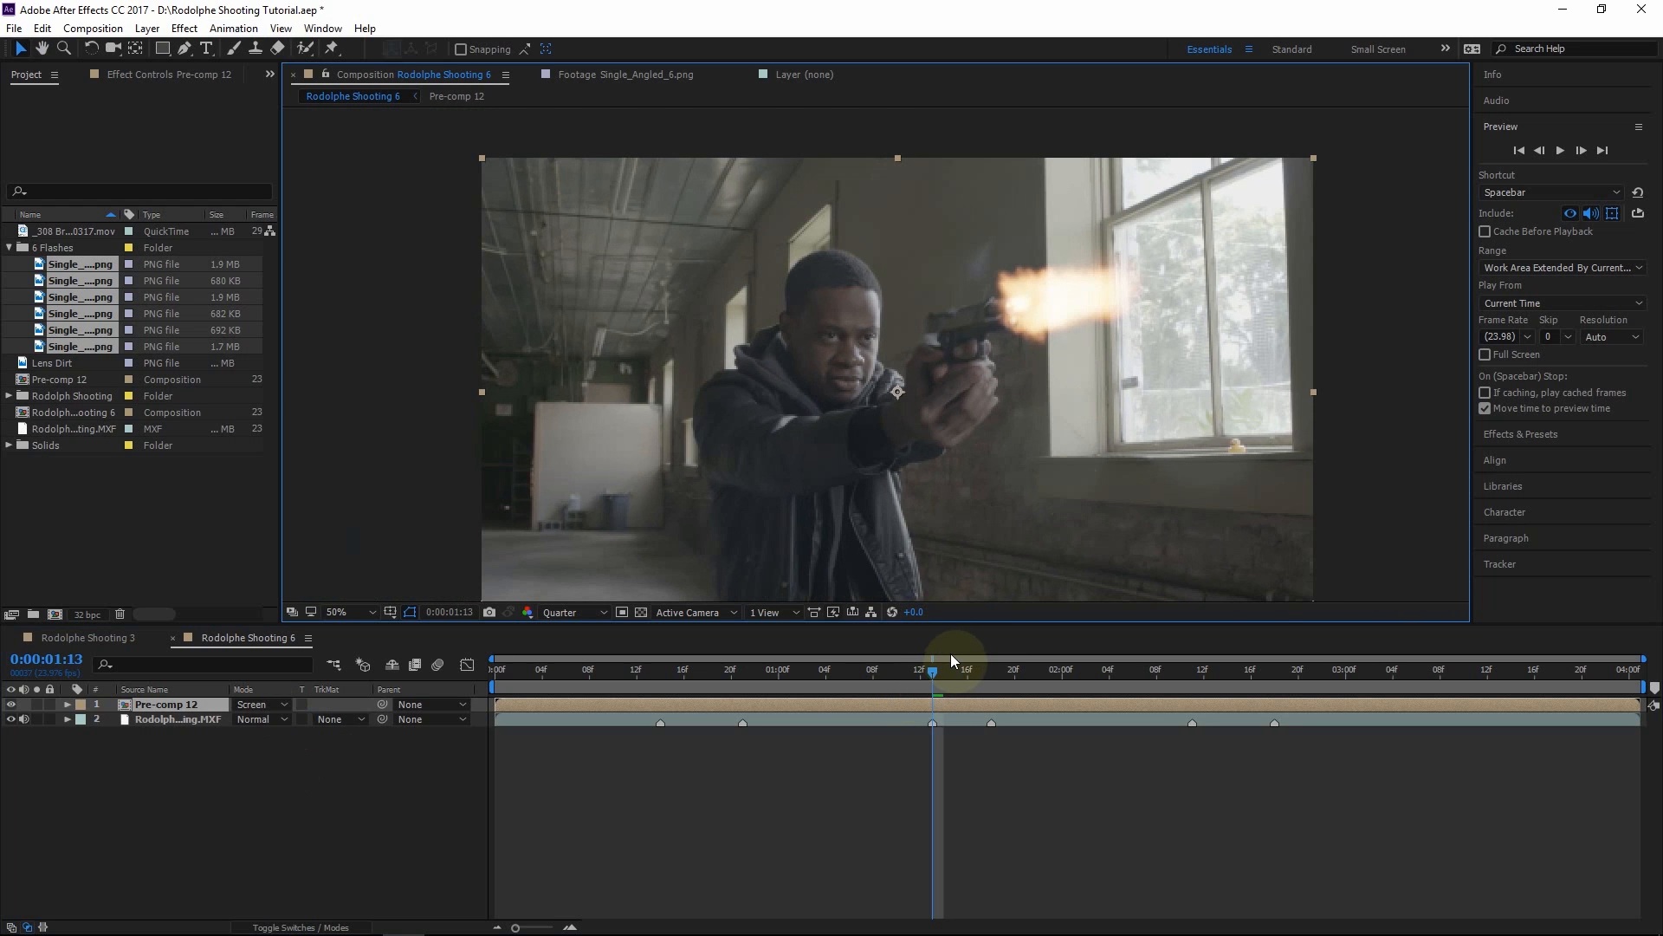
pyautogui.moveTo(931, 674); pyautogui.dragTo(742, 700)
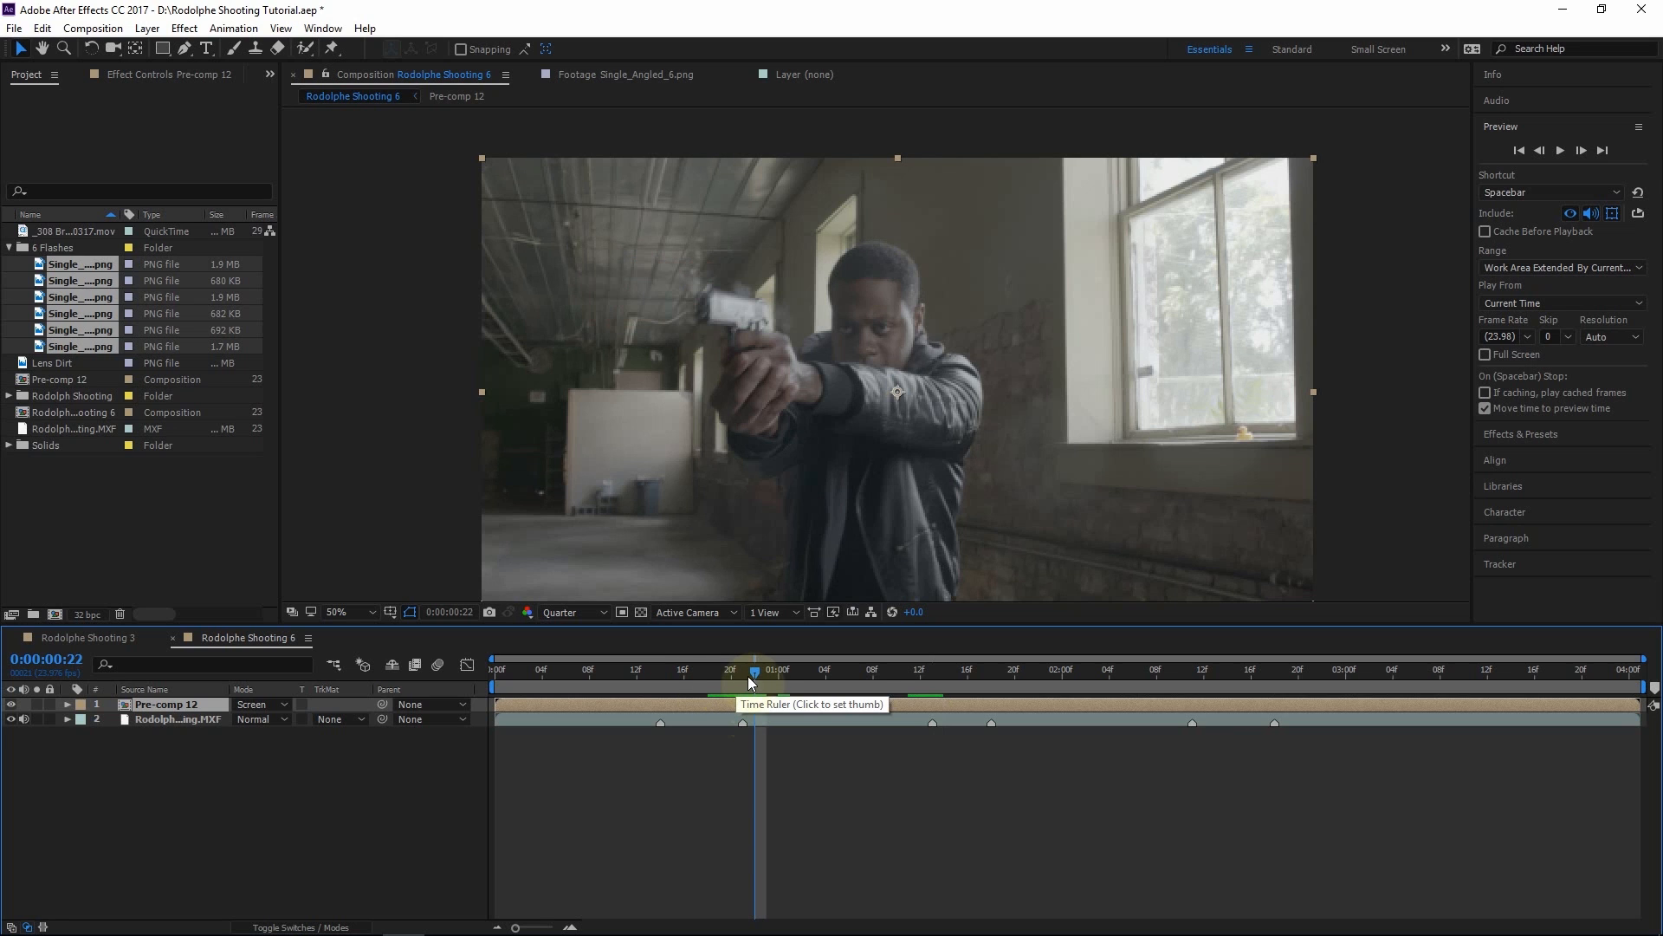
pyautogui.click(743, 674)
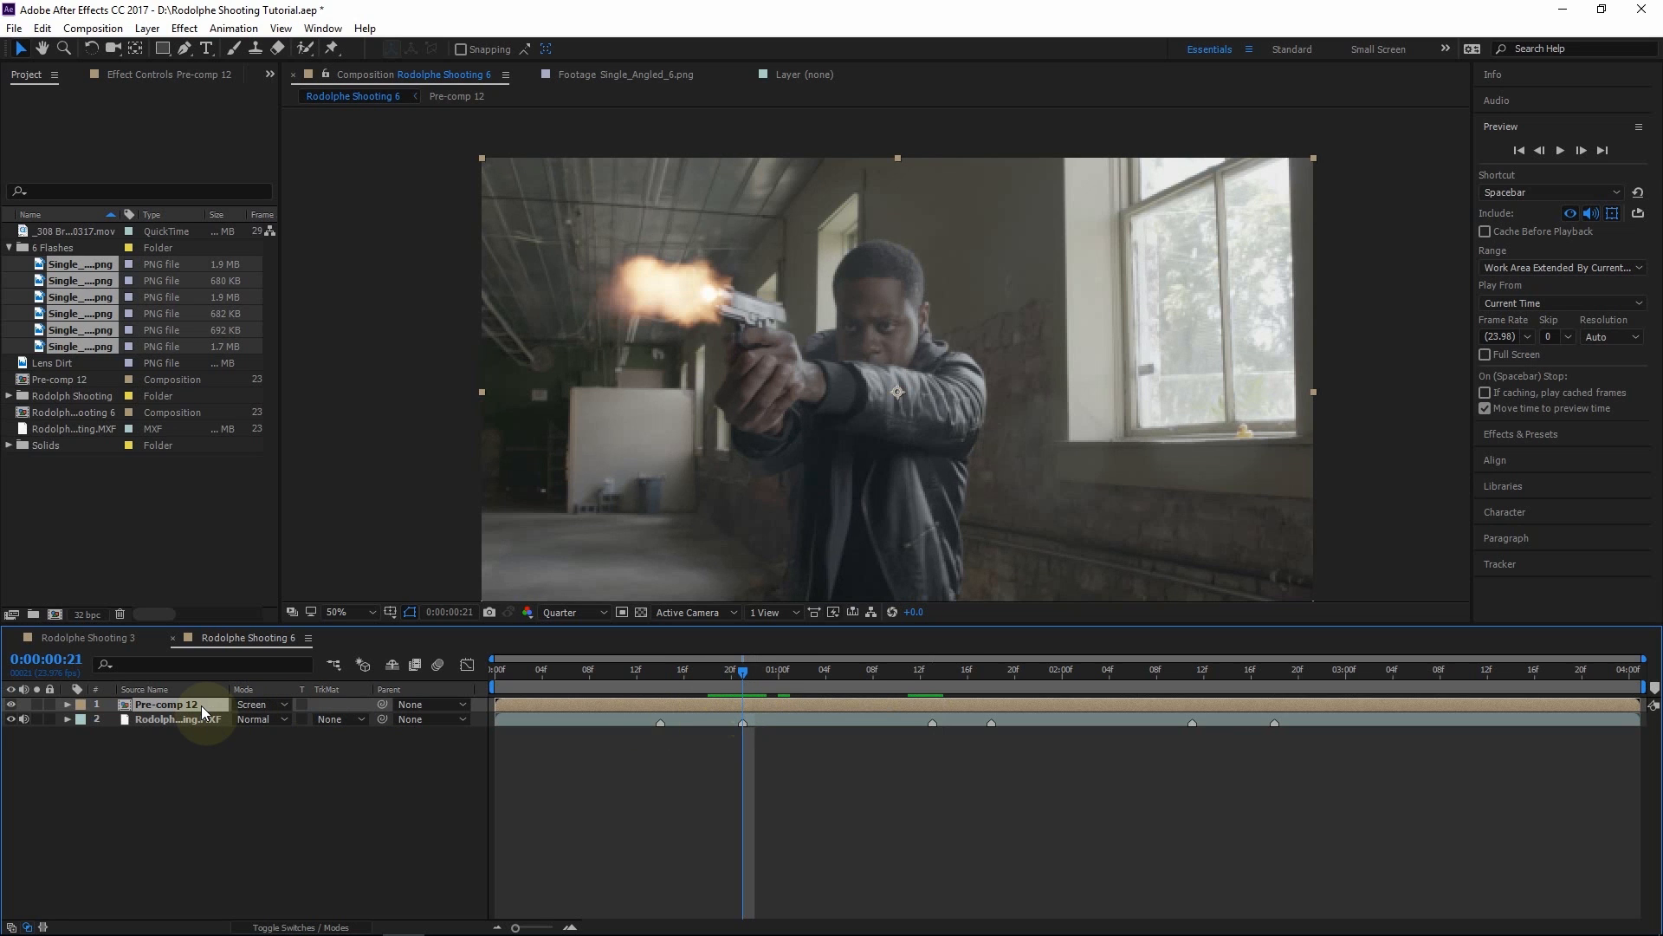
# Rename the pre-composed flash layer as Flashes
pyautogui.press('Return')
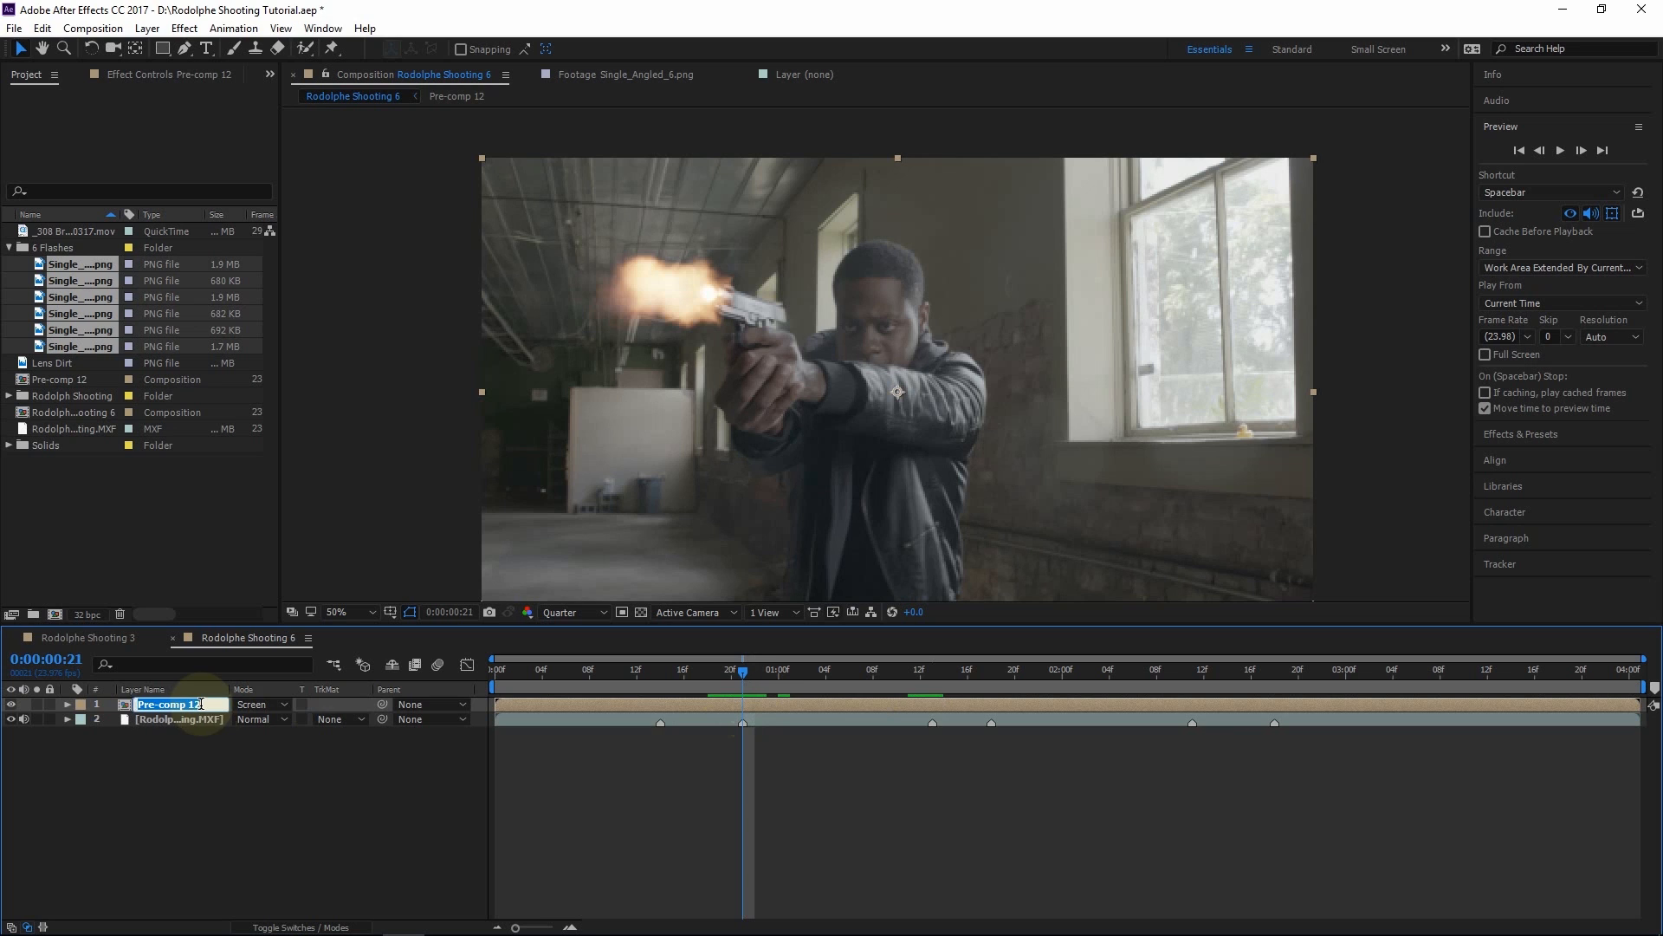
pyautogui.write('Flashes')
pyautogui.press('Return')
# Duplicate the Flashes layer and shift the copy one frame later, using the first gunshot as reference
pyautogui.press('j')
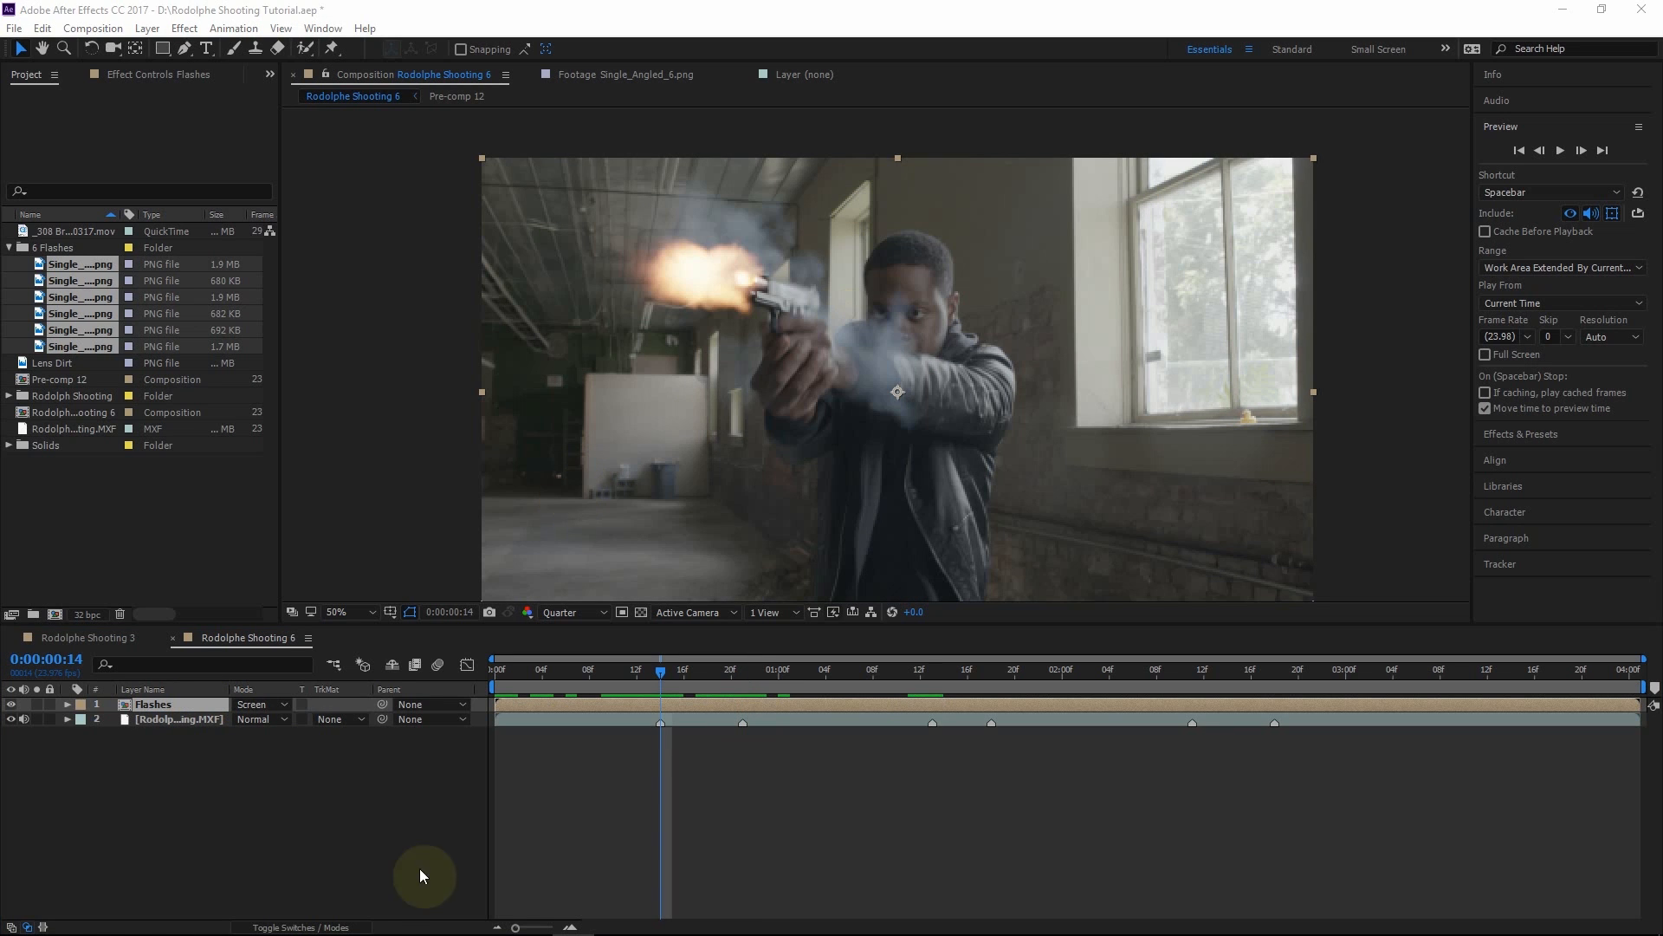
pyautogui.click(179, 708)
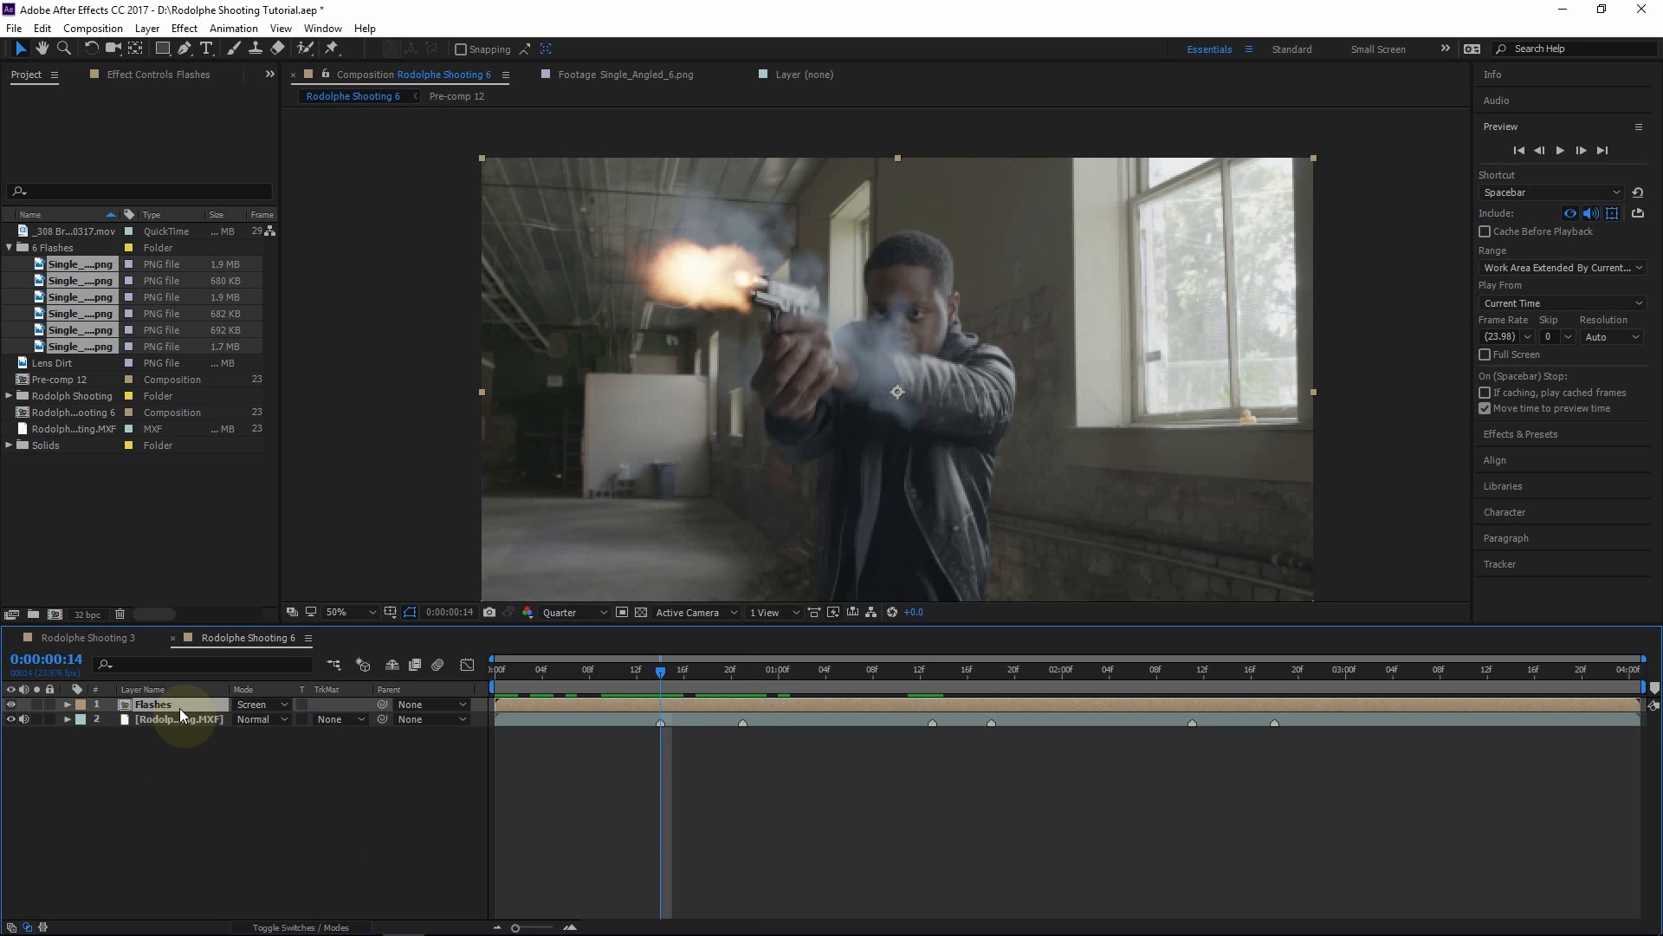
pyautogui.hotkey('ctrl', 'd')
pyautogui.click(791, 703)
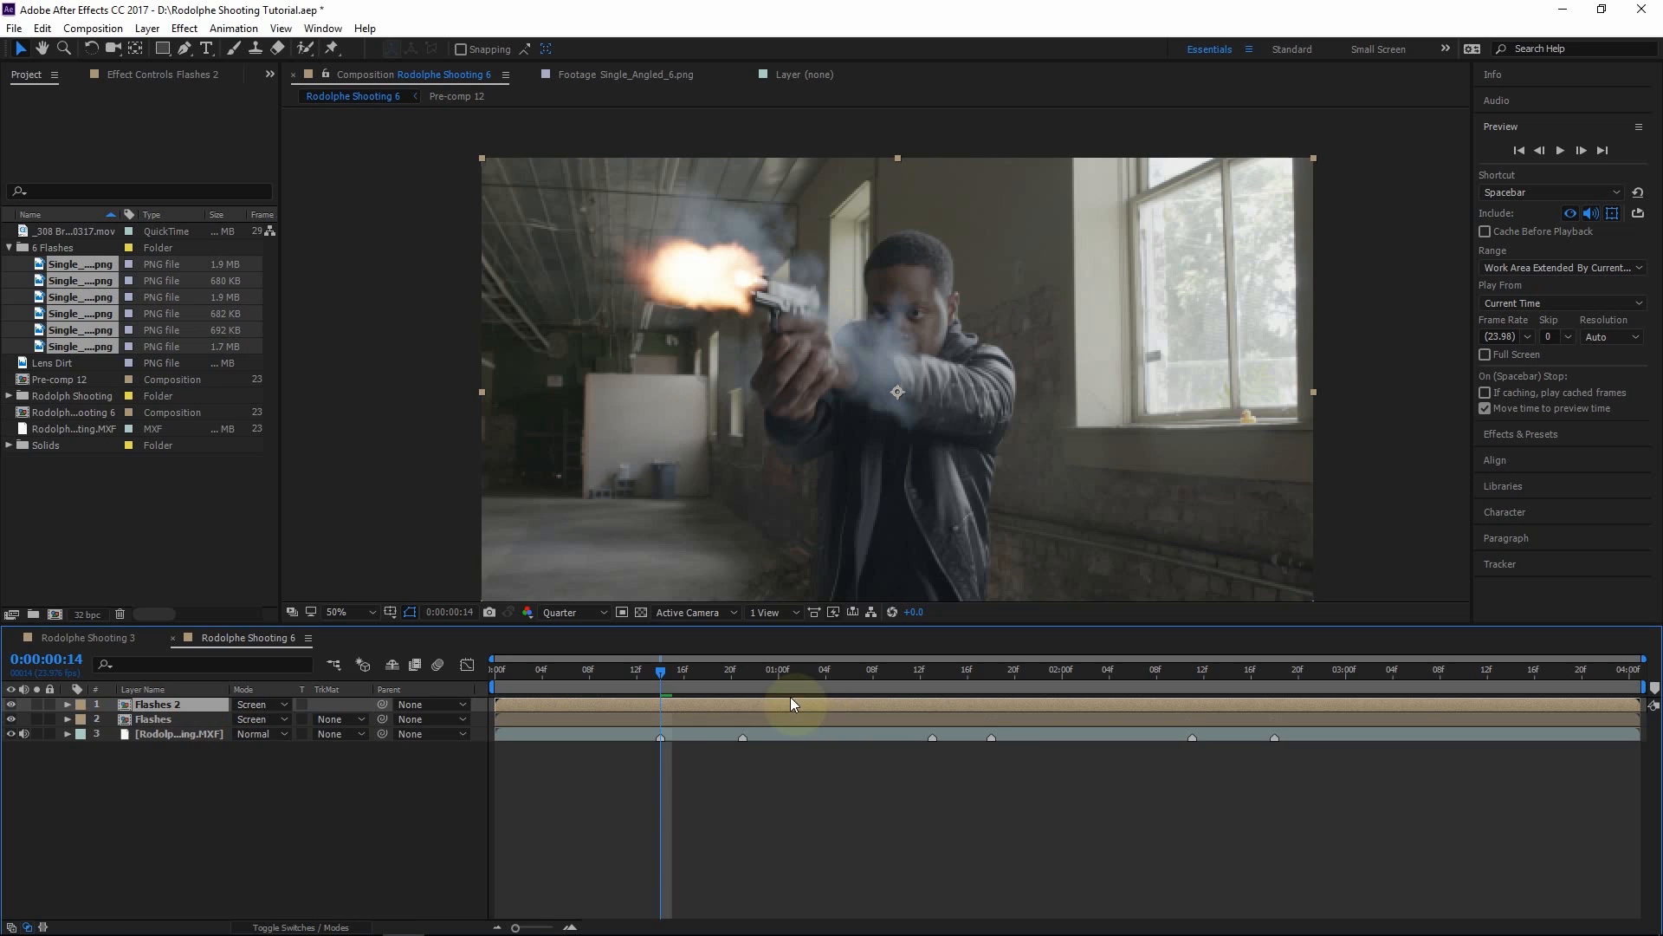
pyautogui.click(668, 676)
pyautogui.moveTo(684, 705); pyautogui.dragTo(699, 705)
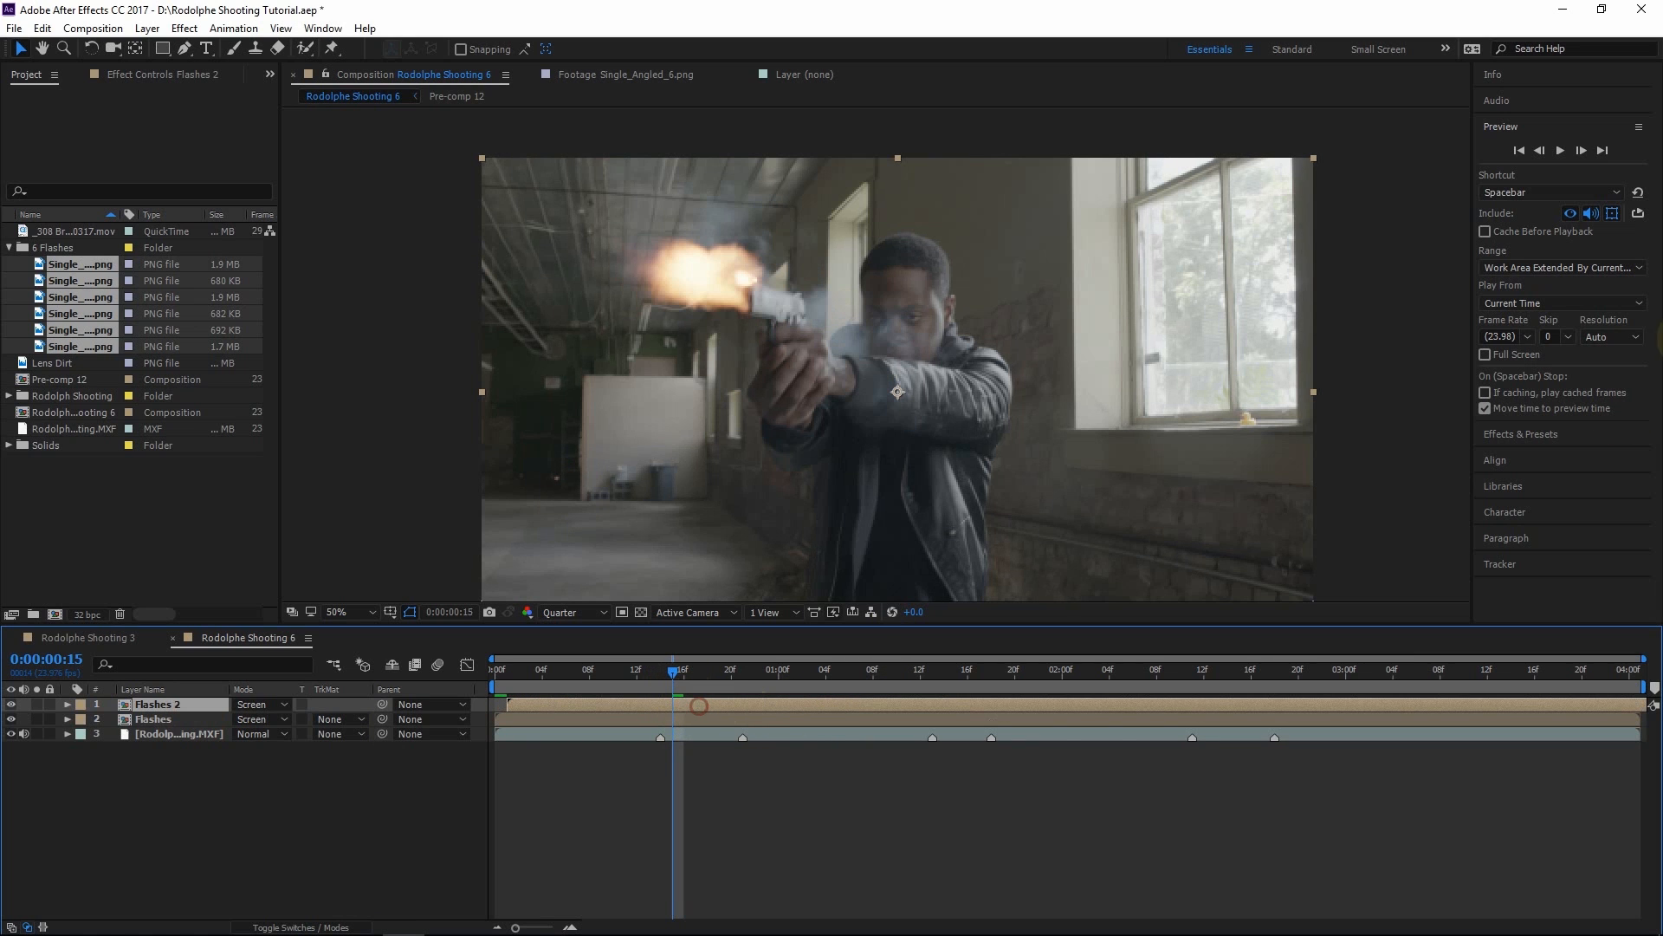
# Apply Fast Blur to the shifted Flashes copy and set its Blurriness to 191
pyautogui.click(1501, 127)
pyautogui.click(1490, 156)
pyautogui.moveTo(1554, 175); pyautogui.dragTo(1354, 152)
pyautogui.write('fast')
pyautogui.moveTo(1540, 342); pyautogui.dragTo(1215, 704)
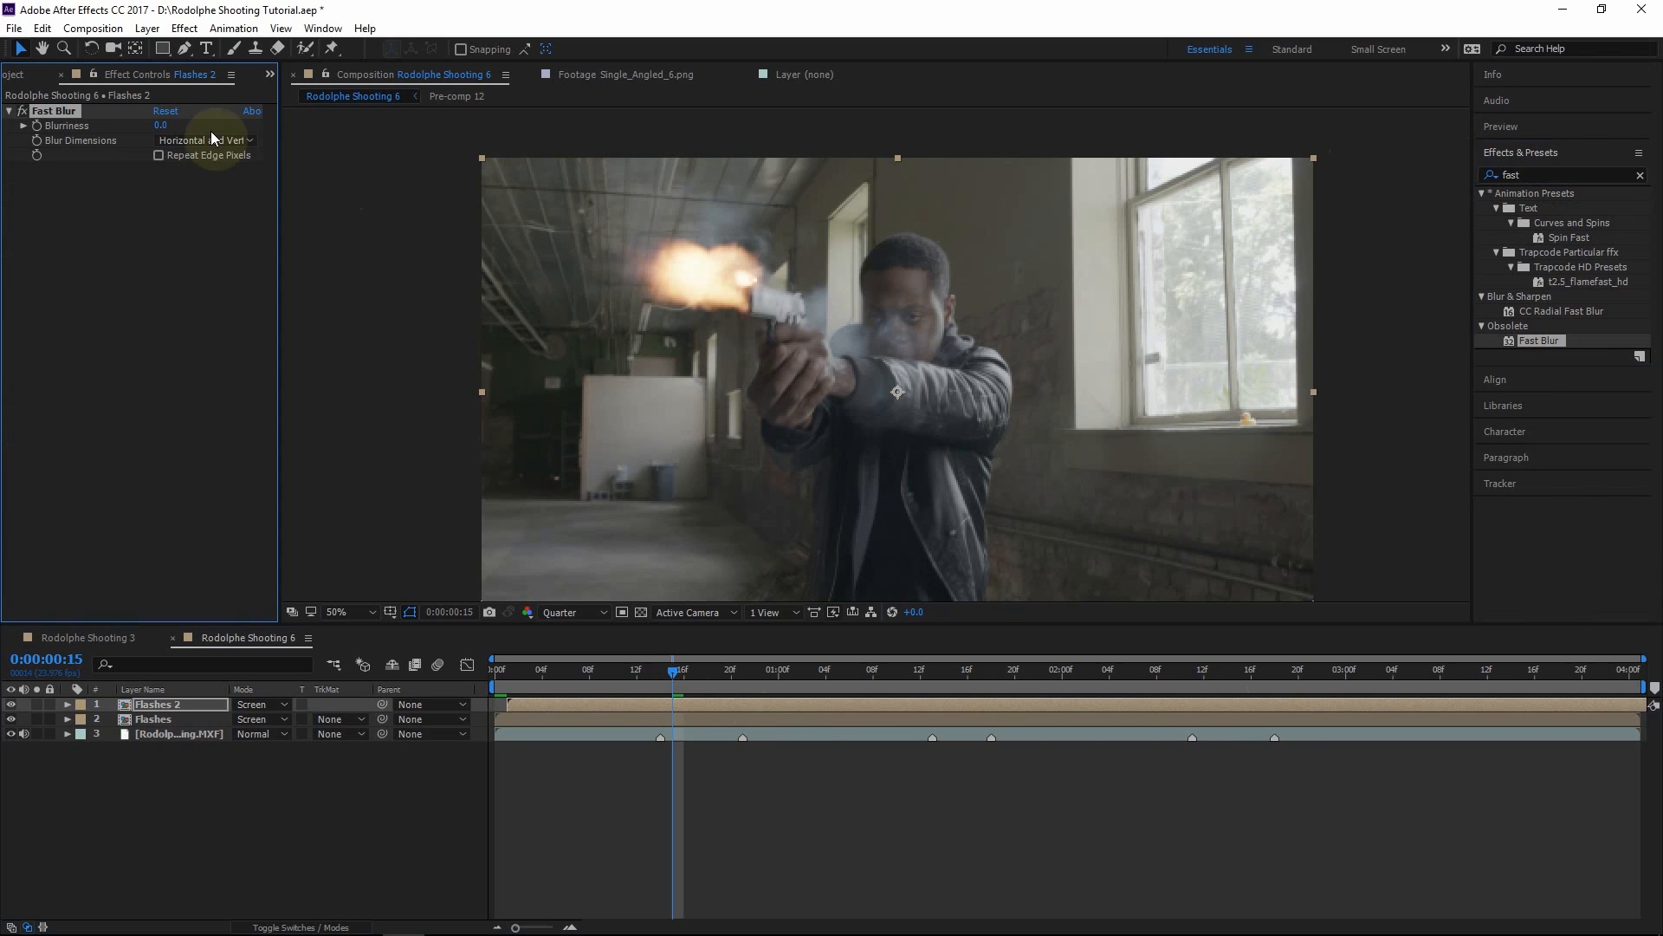
pyautogui.moveTo(160, 125); pyautogui.dragTo(307, 112)
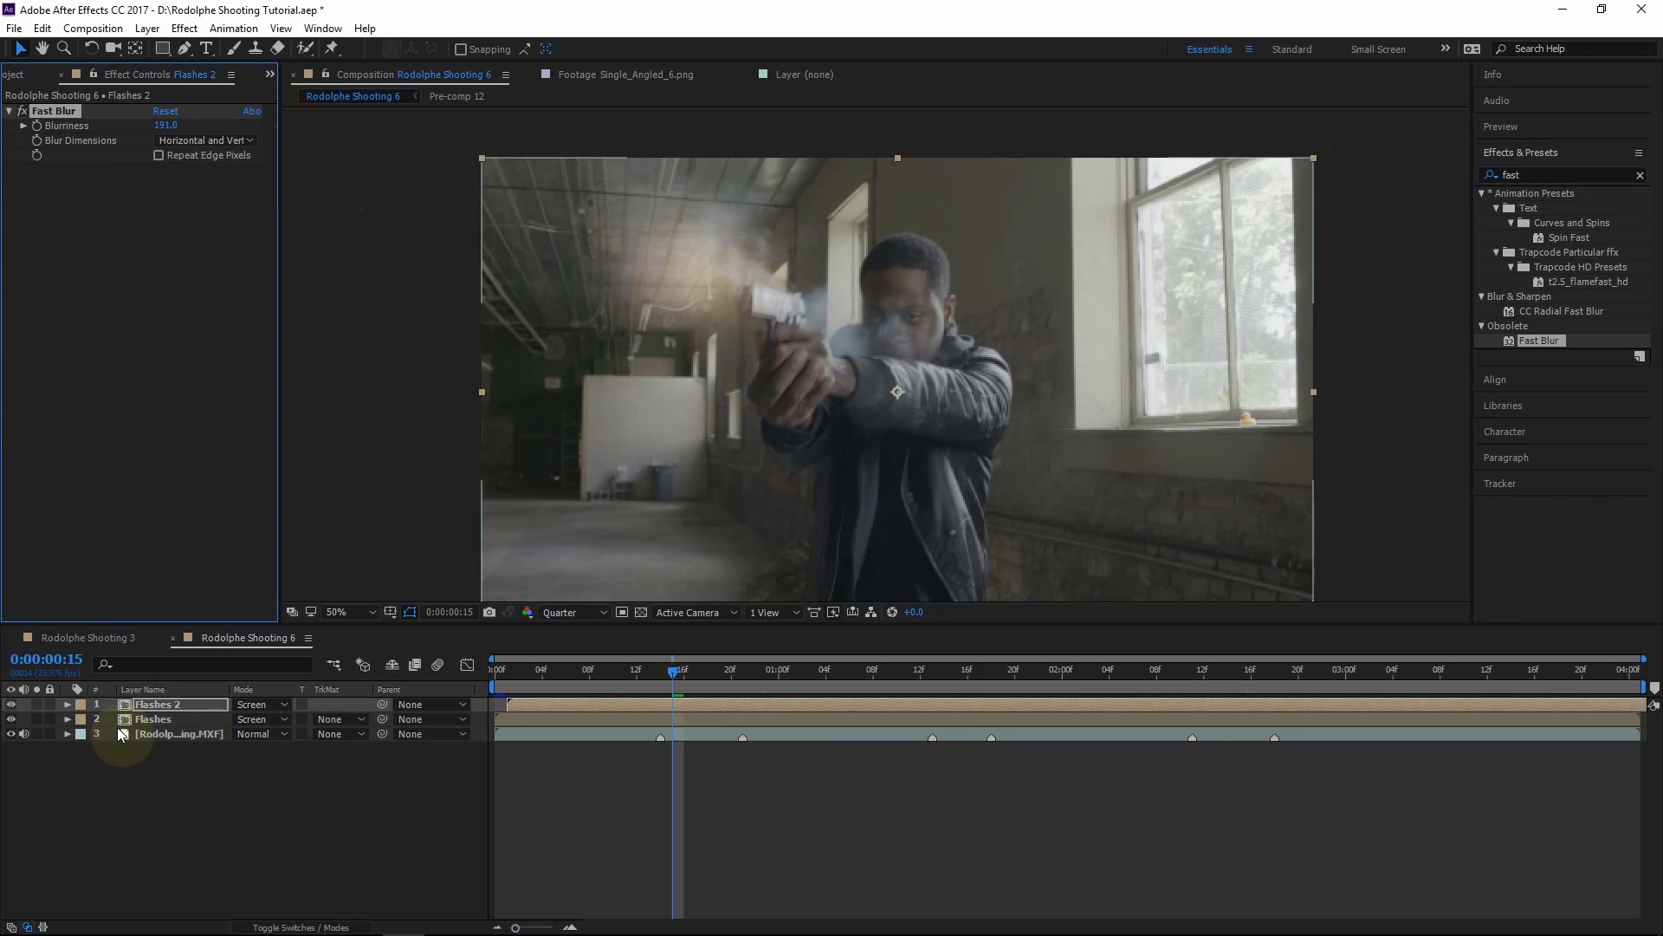
# Solo the shifted Flashes copy, apply Turbulent Displace to it, and set the effect's Complexity to 5.7
pyautogui.click(39, 700)
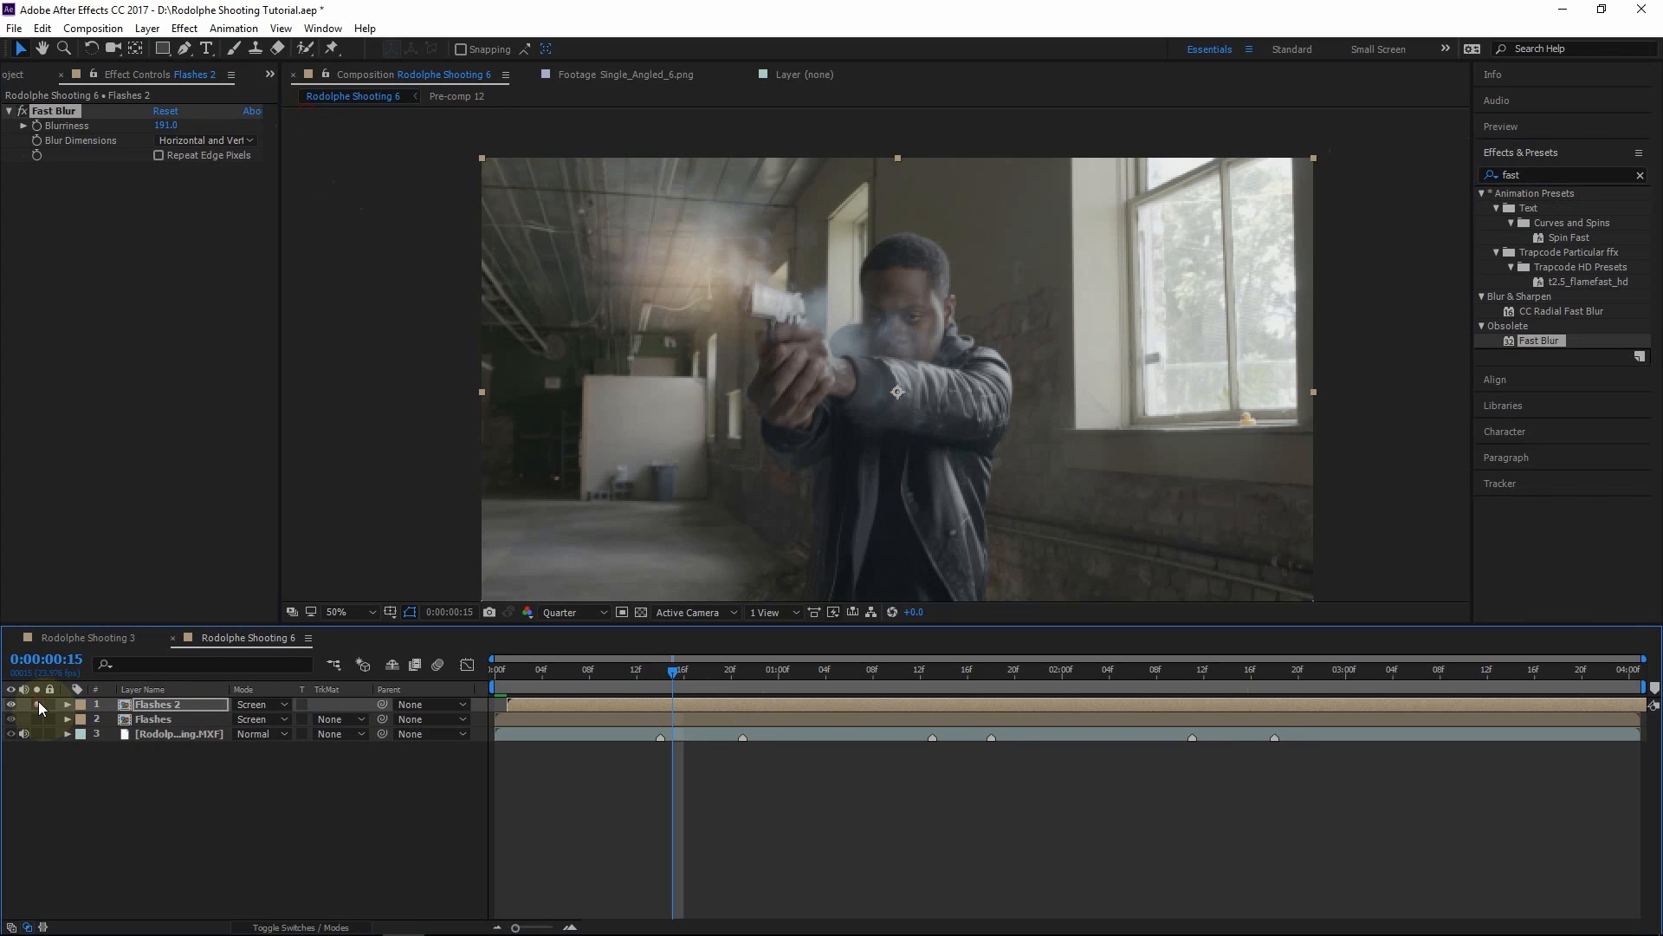
pyautogui.click(1542, 176)
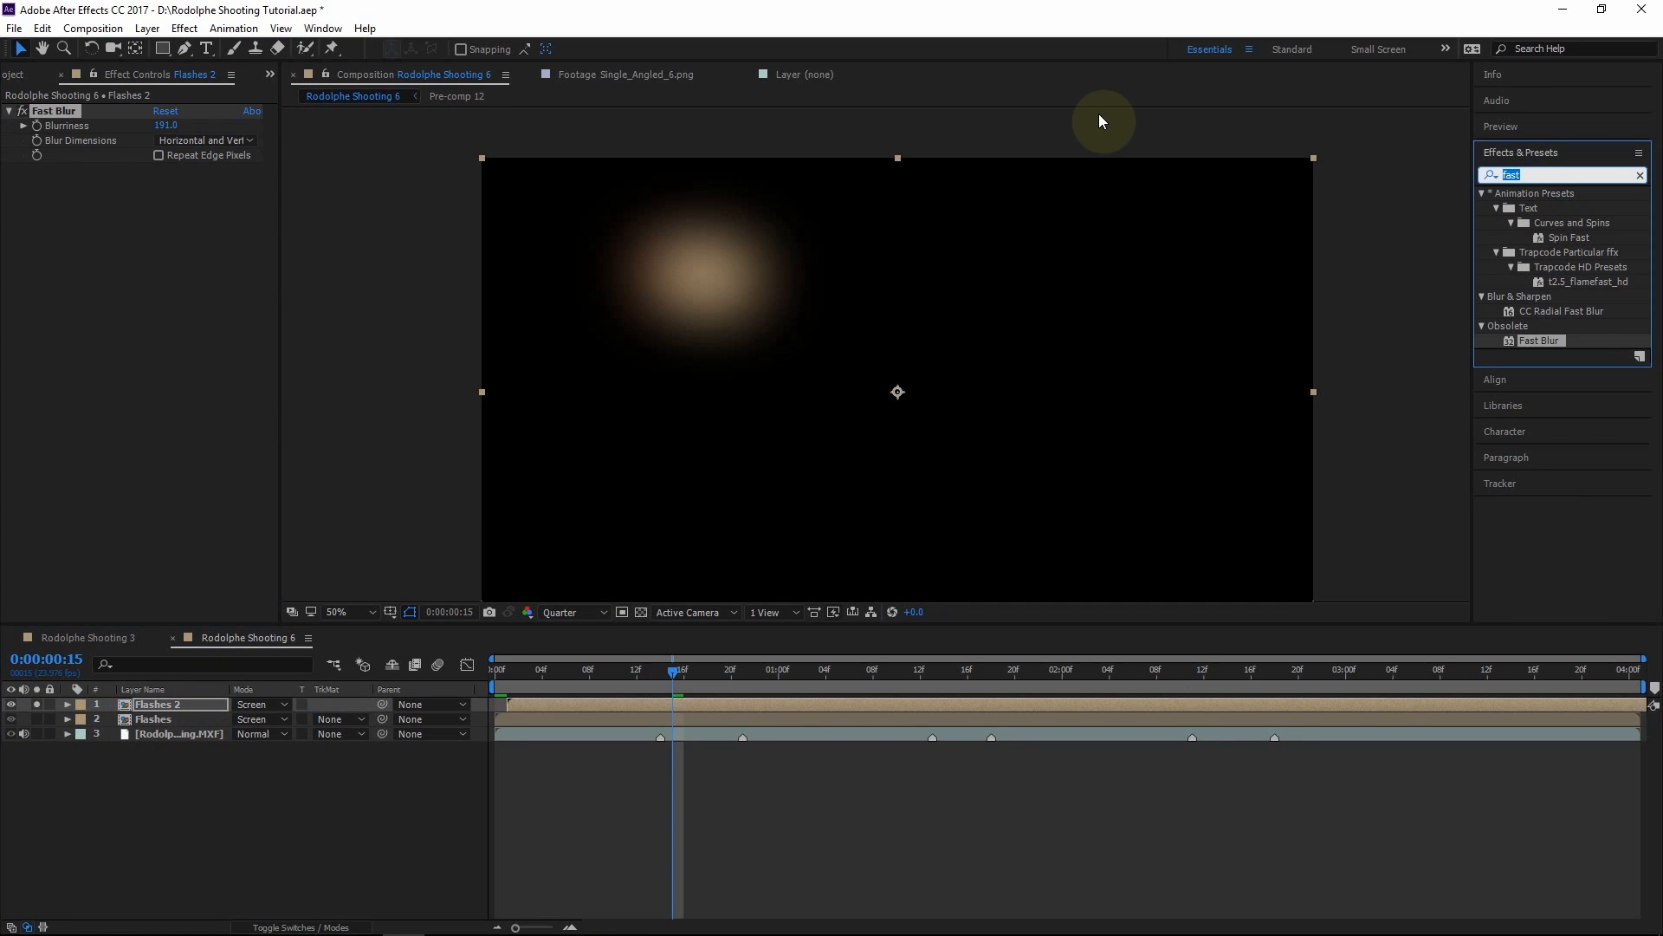
pyautogui.write('turb')
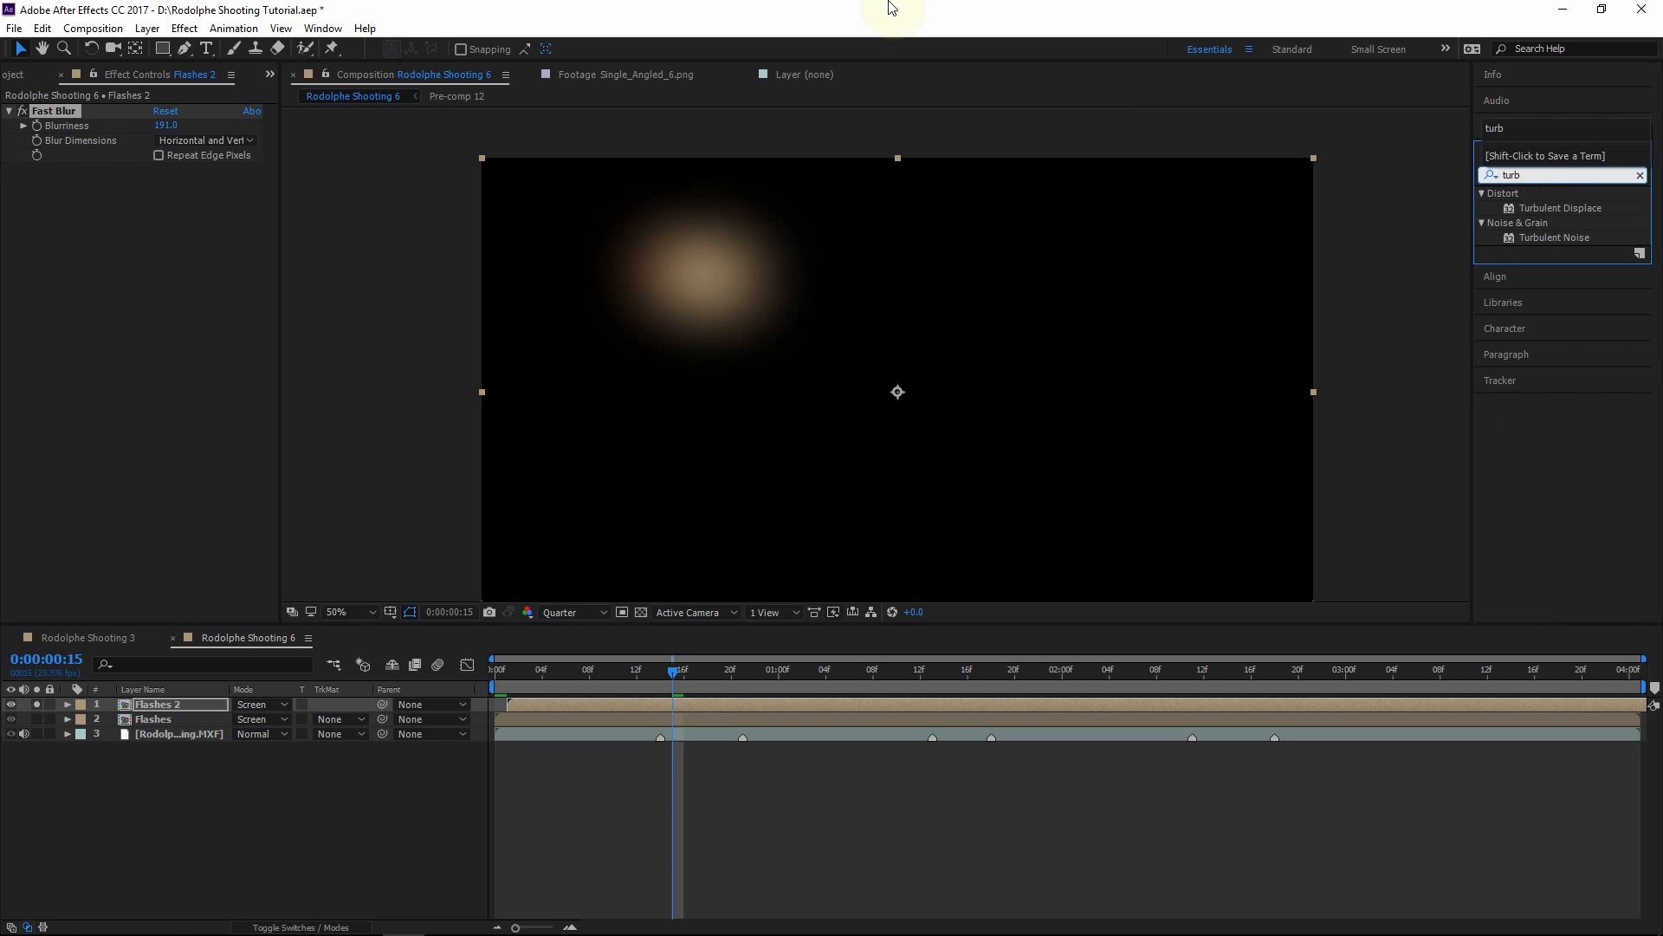
pyautogui.moveTo(1626, 205); pyautogui.dragTo(220, 181)
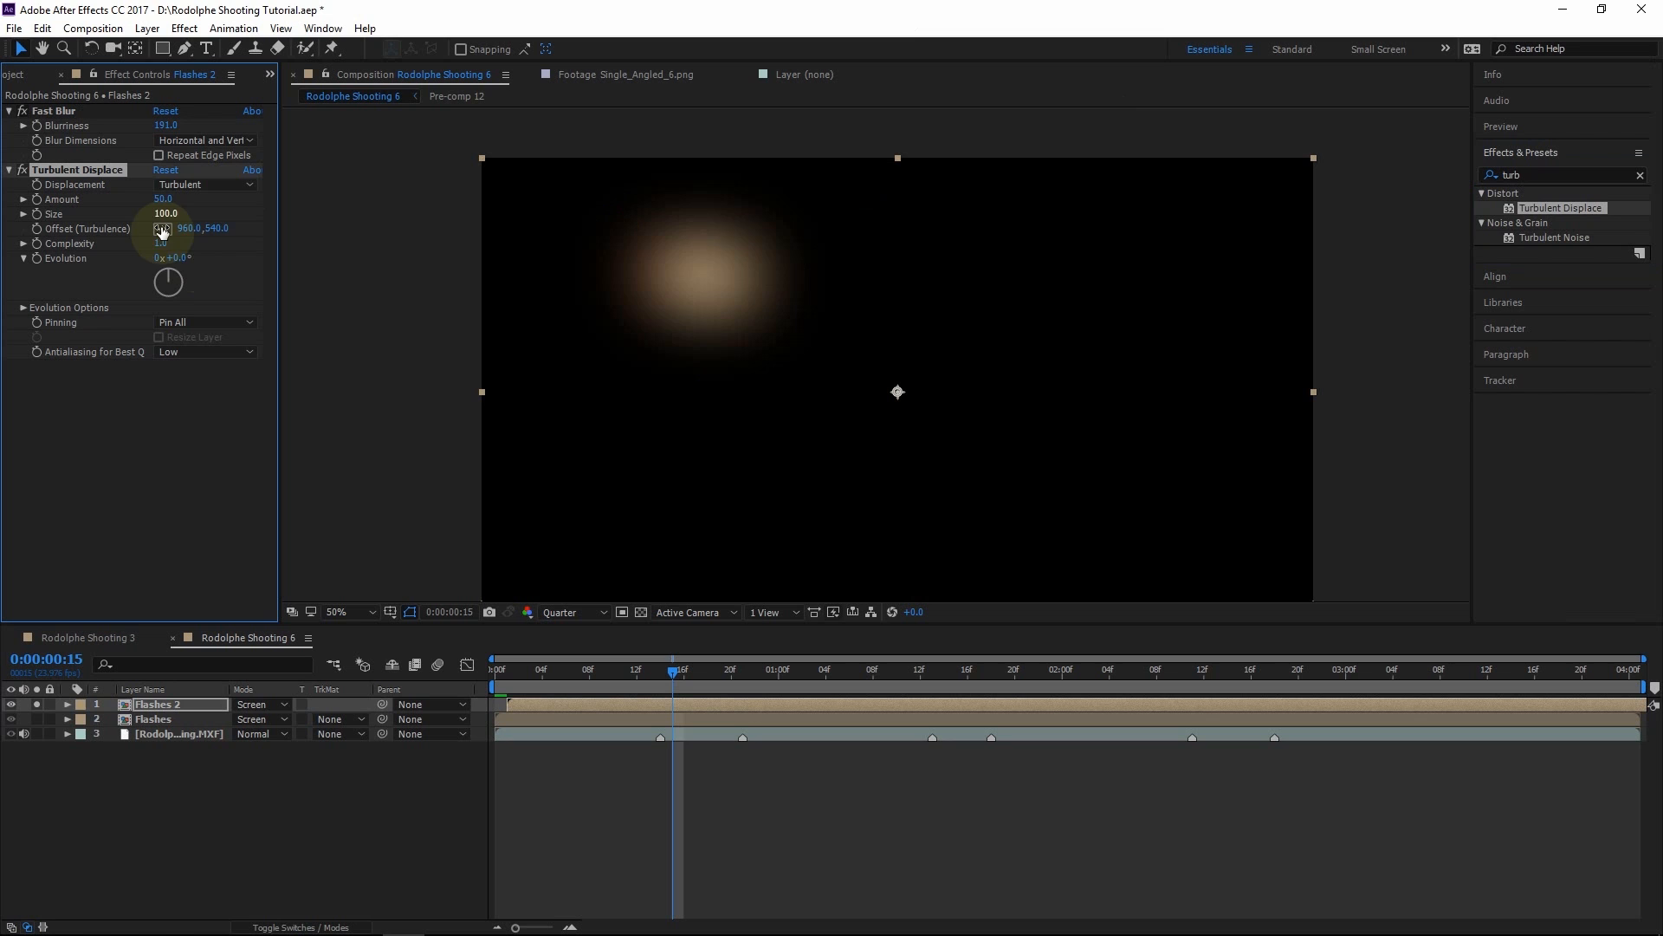
pyautogui.moveTo(232, 244); pyautogui.dragTo(562, 237)
# Set the Effect Opacity in Turbulent Displace's Compositing Options to 75%
pyautogui.doubleClick(95, 172)
pyautogui.scroll(-1, 147, 835)
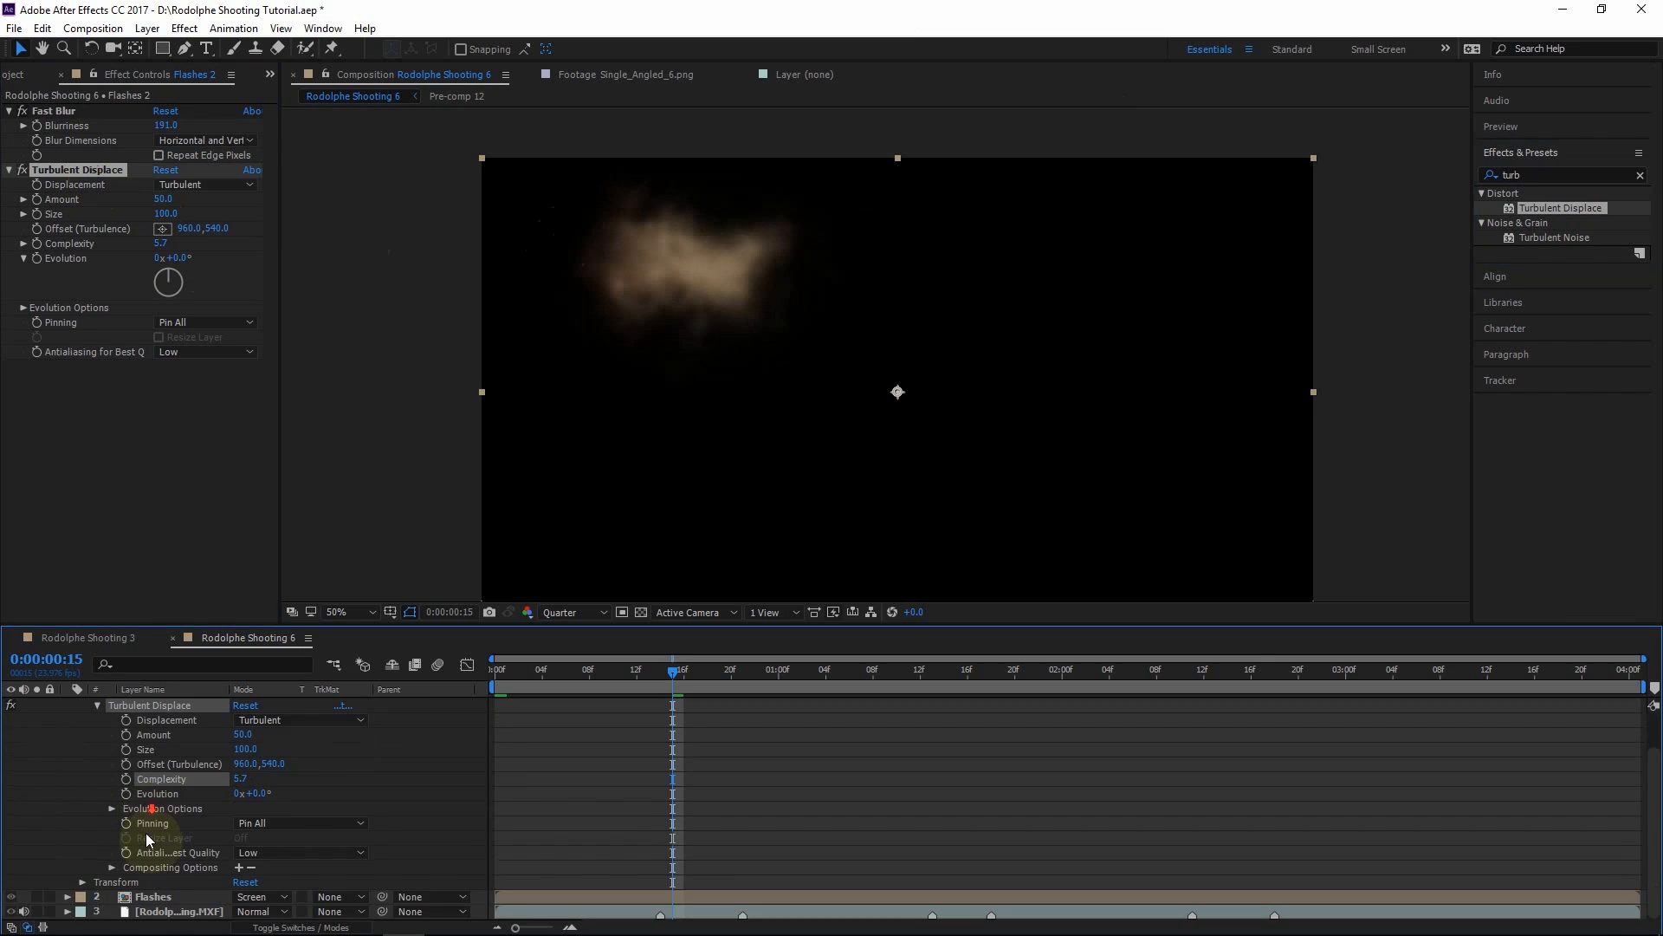
pyautogui.click(113, 866)
pyautogui.click(246, 881)
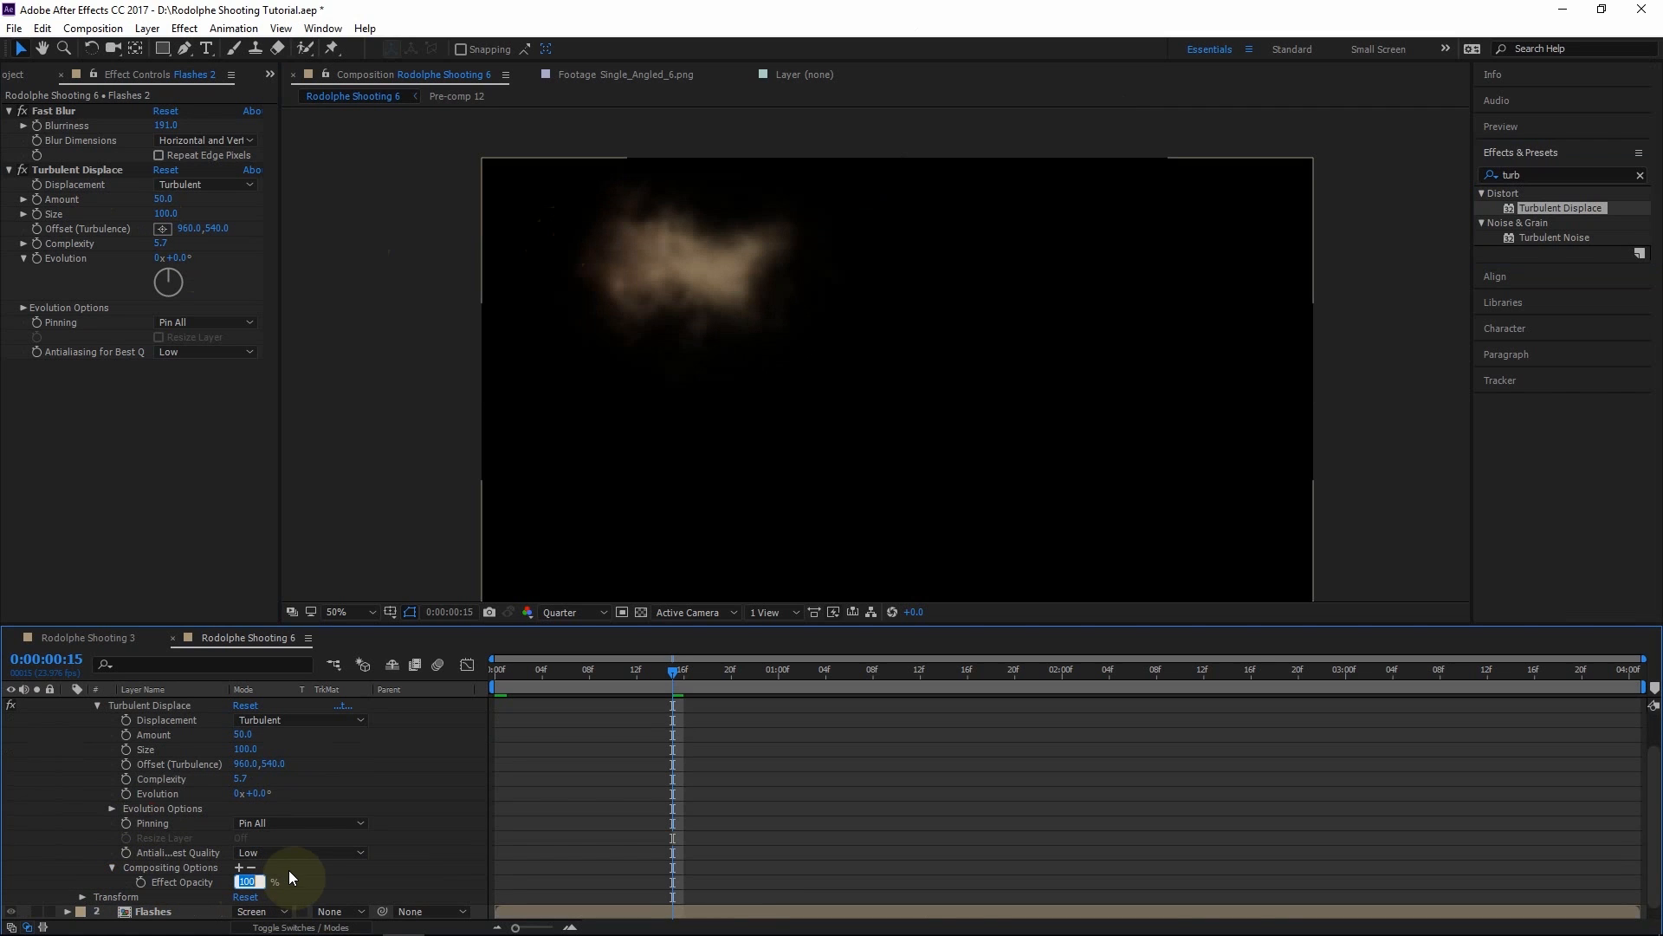
pyautogui.write('75')
pyautogui.press('Return')
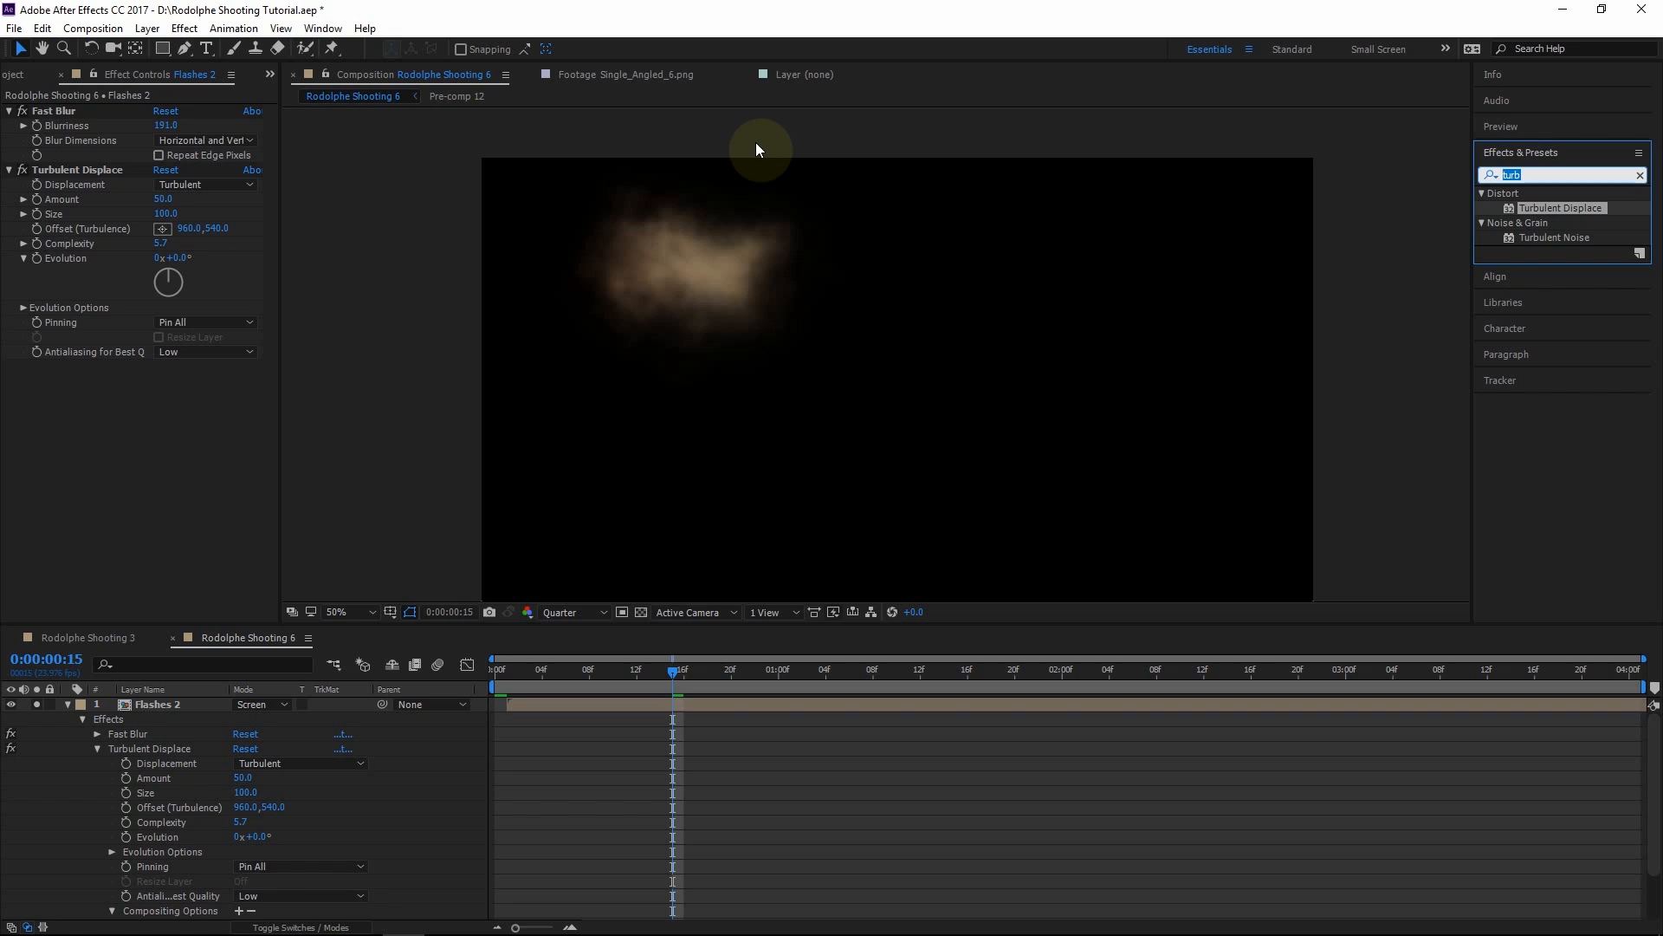
# Apply Tint to the blurred flash copy, map white to a saturated red-orange, and set Amount to Tint to 18%
pyautogui.write('tint')
pyautogui.moveTo(1543, 252); pyautogui.dragTo(896, 391)
pyautogui.click(123, 414)
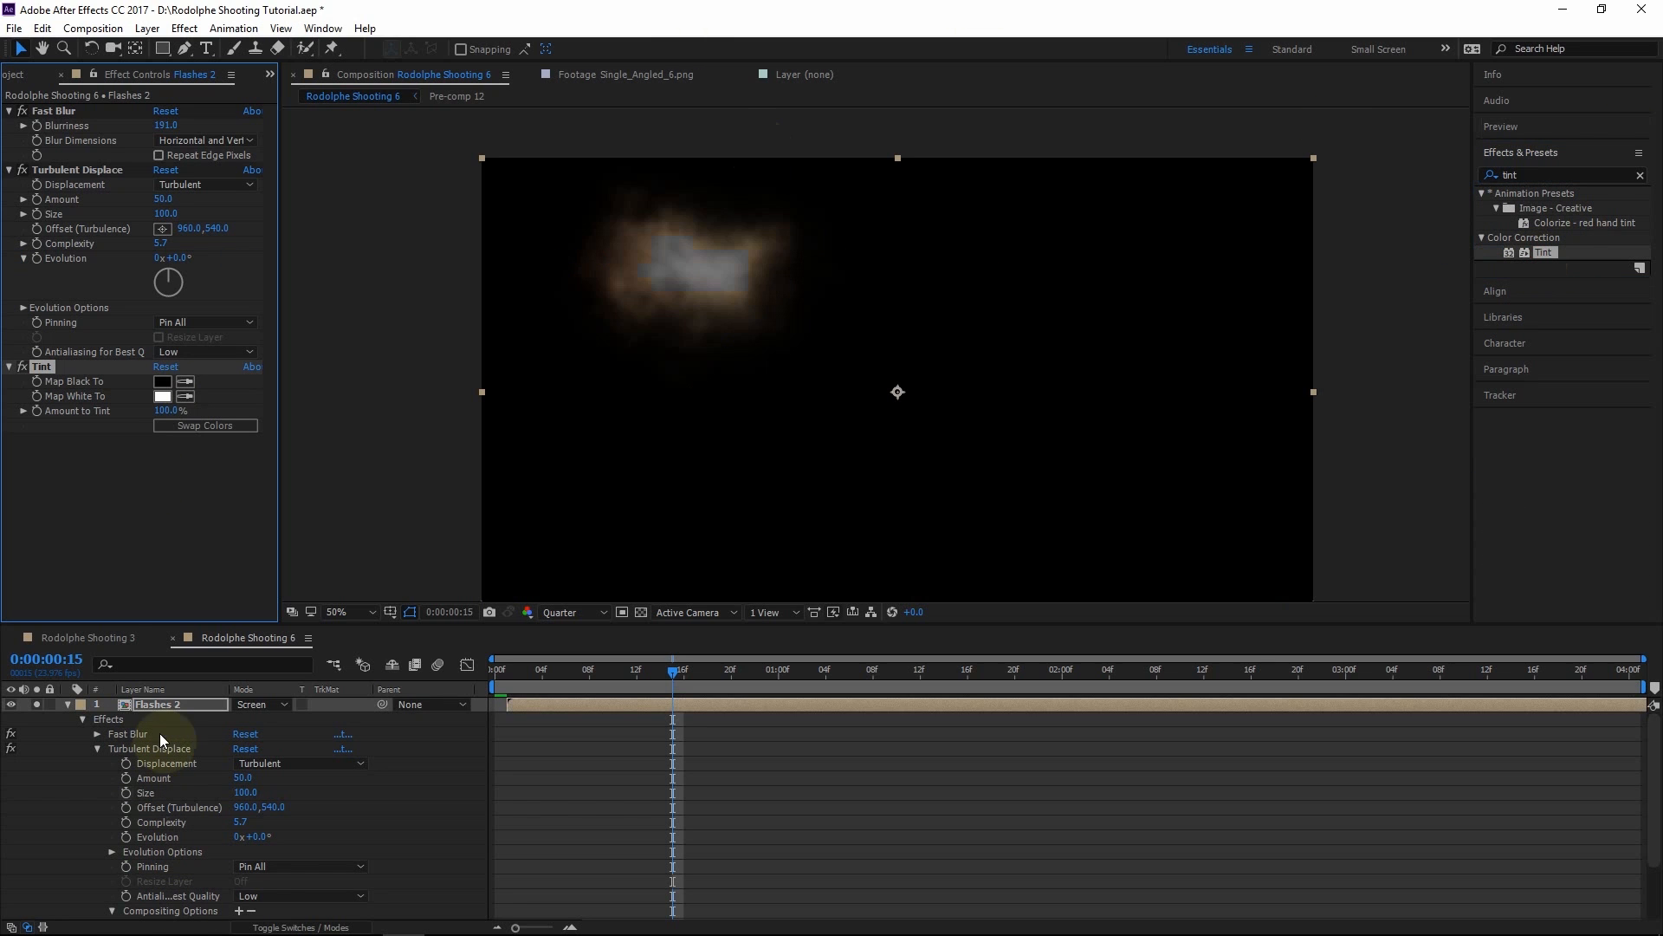
pyautogui.click(162, 396)
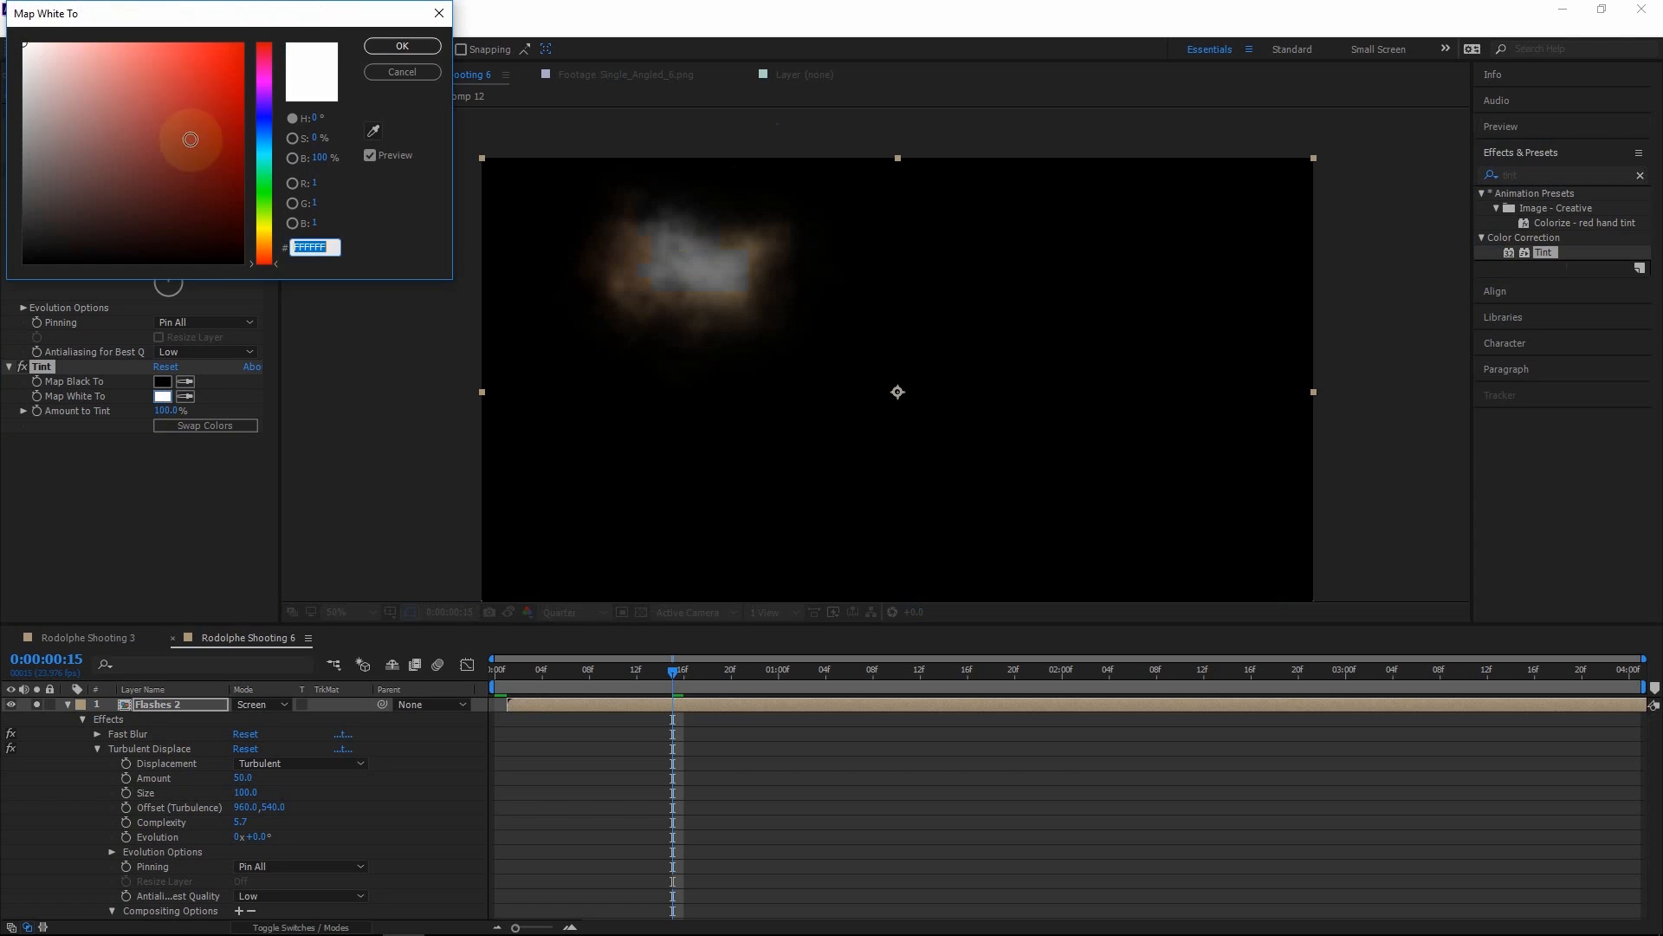
pyautogui.moveTo(191, 126); pyautogui.dragTo(230, 54)
pyautogui.click(391, 49)
pyautogui.moveTo(167, 417); pyautogui.dragTo(32, 411)
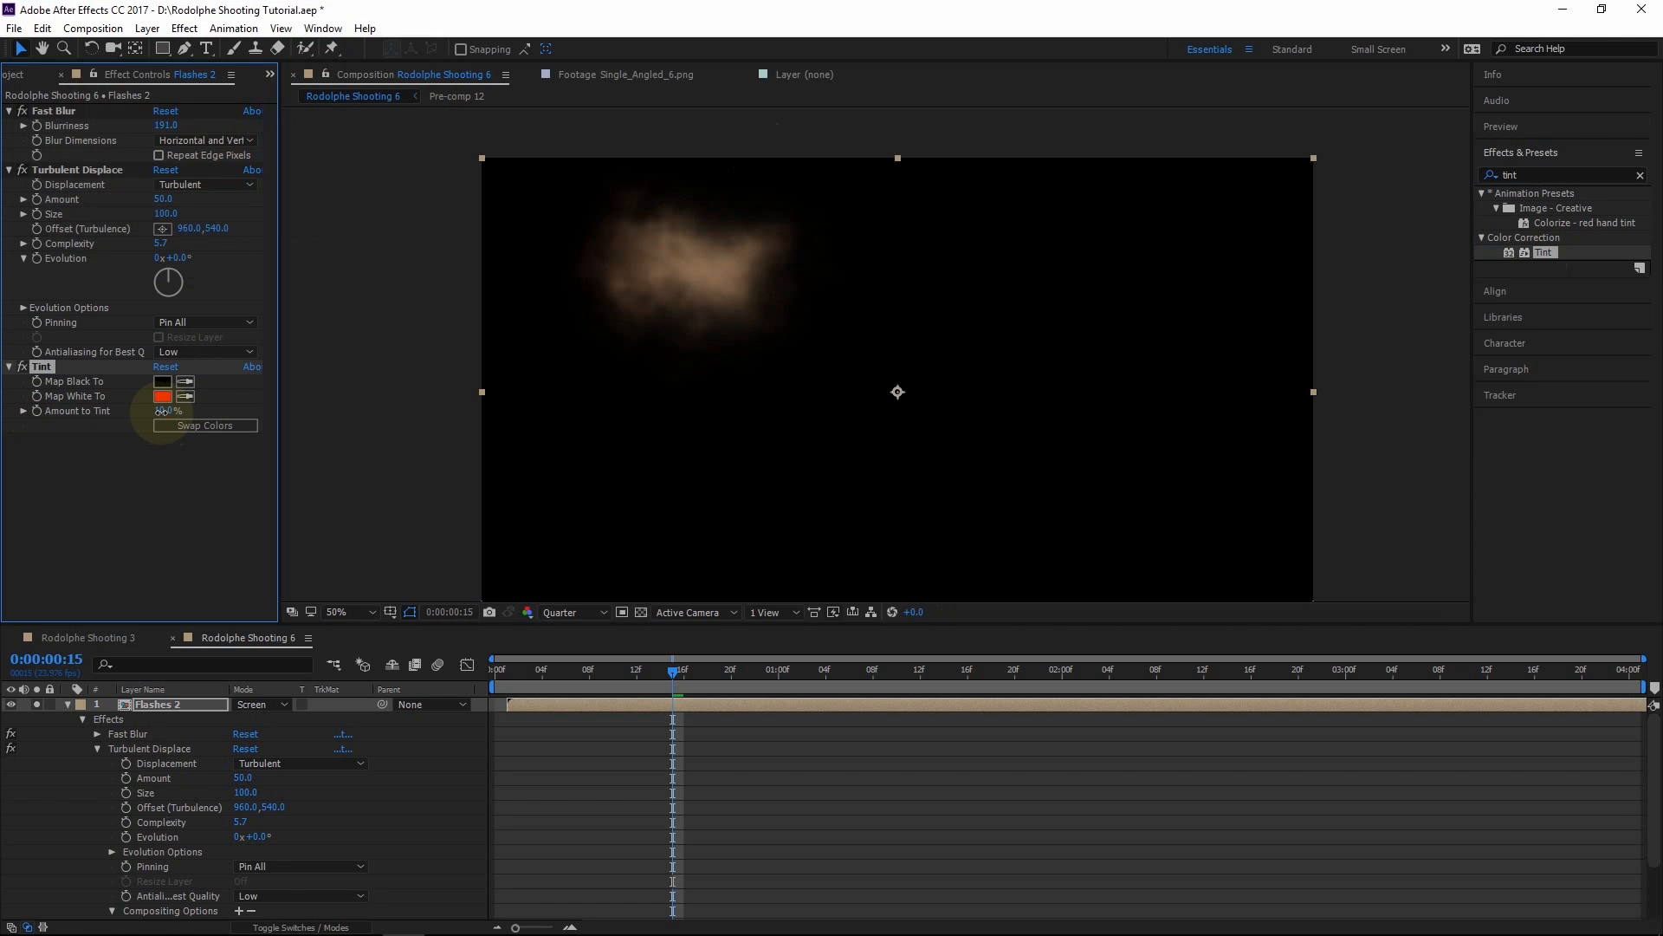
# Collapse the blurred flash copy's properties and rename the layer as Flash Fade
pyautogui.click(66, 704)
pyautogui.click(270, 761)
pyautogui.press('Return')
pyautogui.write('Flash')
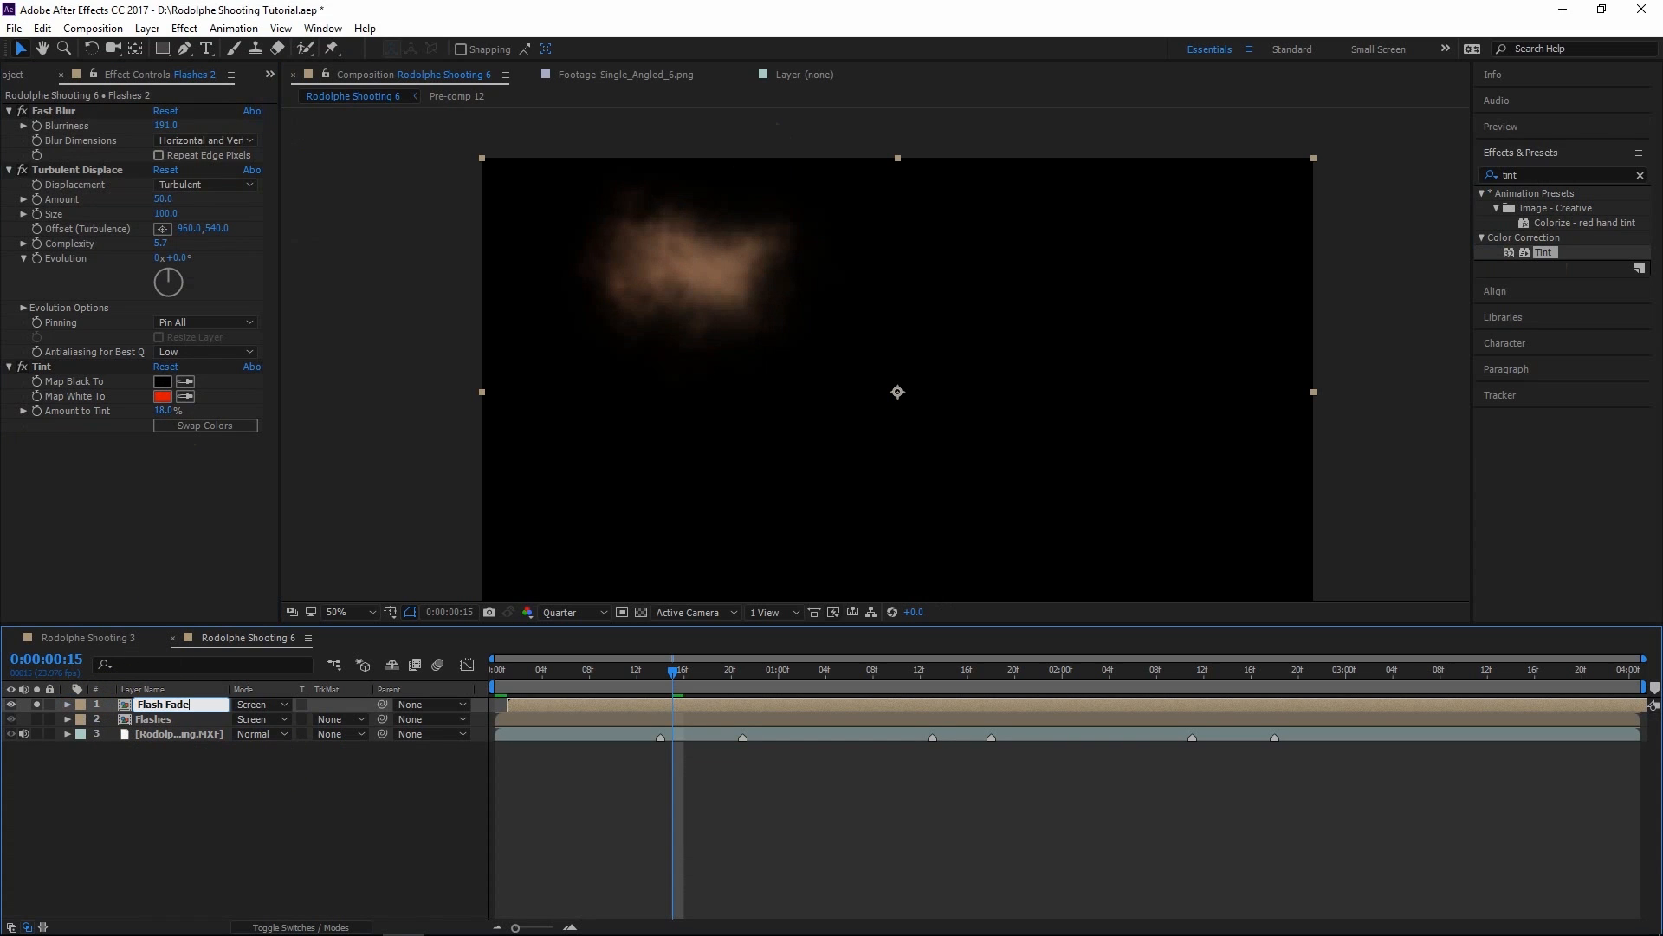
pyautogui.write(' Fade')
pyautogui.click(253, 798)
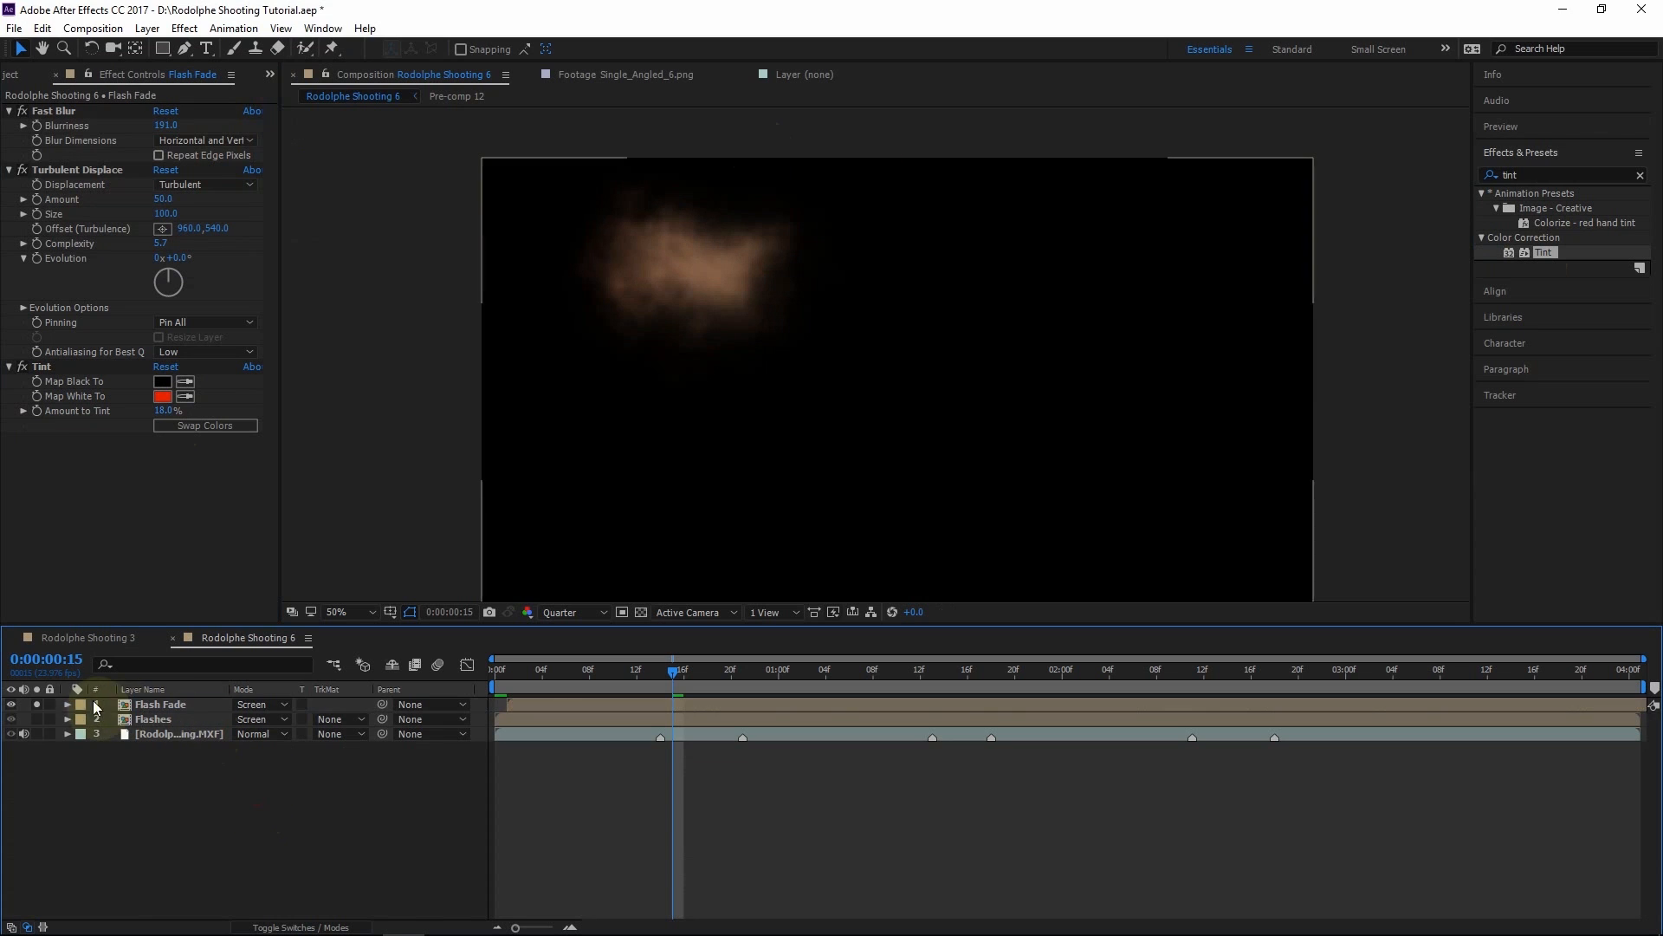
# Turn off solo for Flash Fade, set the layer's opacity to 50%, and preview the shot
pyautogui.click(37, 704)
pyautogui.click(143, 710)
pyautogui.press('t')
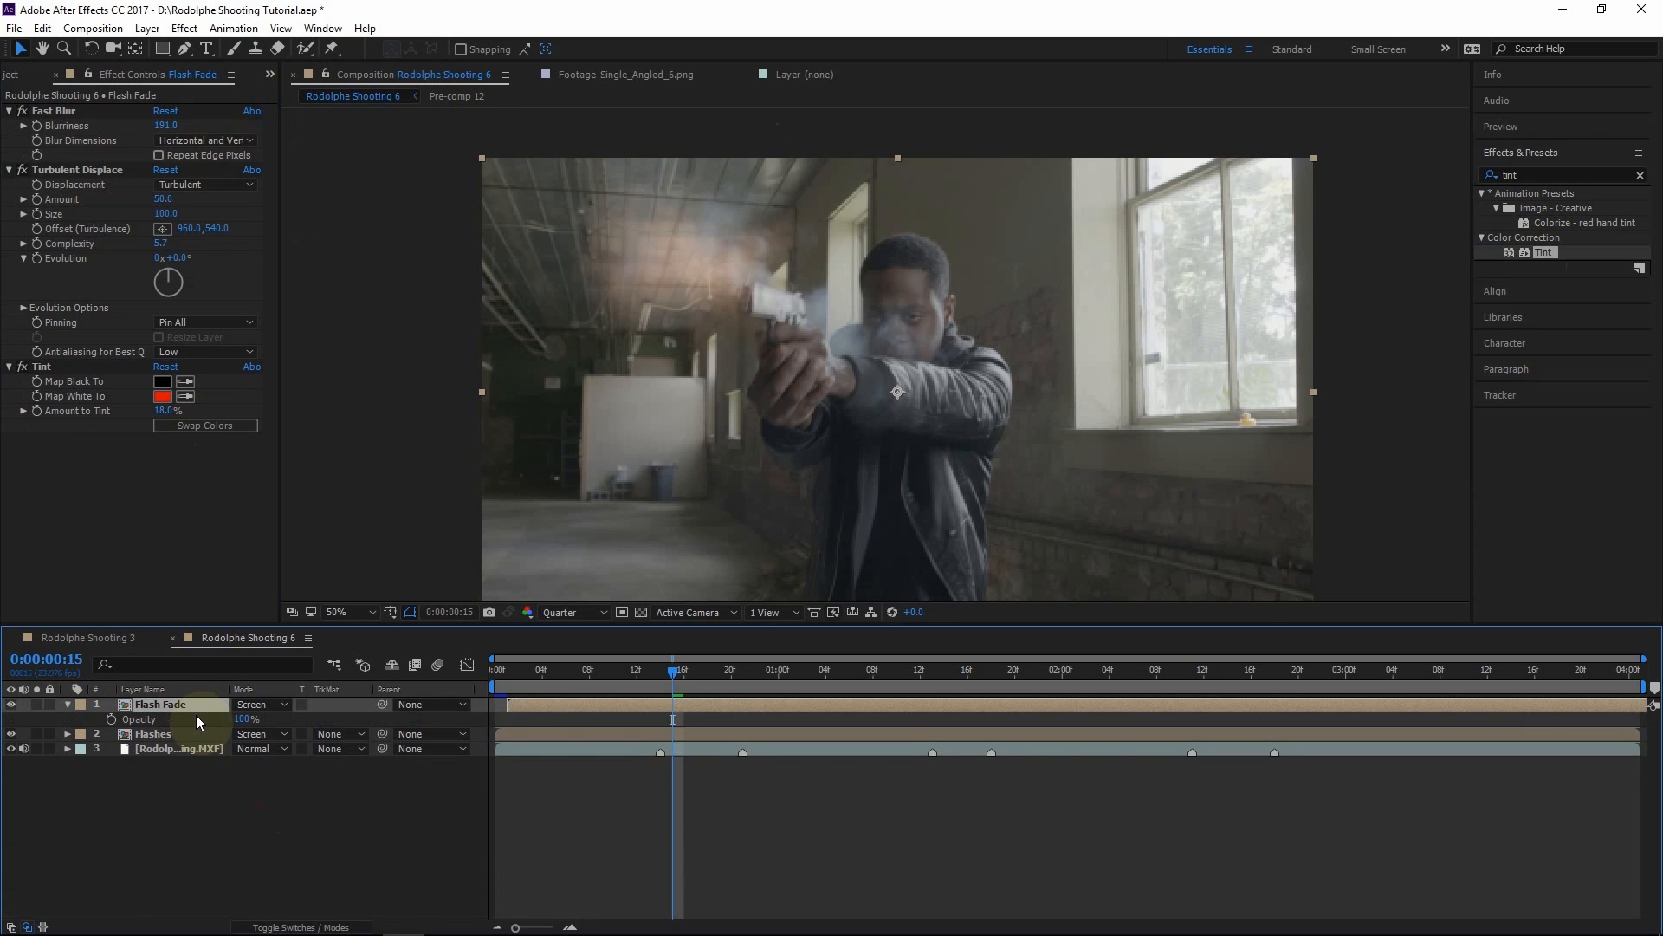
pyautogui.moveTo(243, 719); pyautogui.dragTo(210, 719)
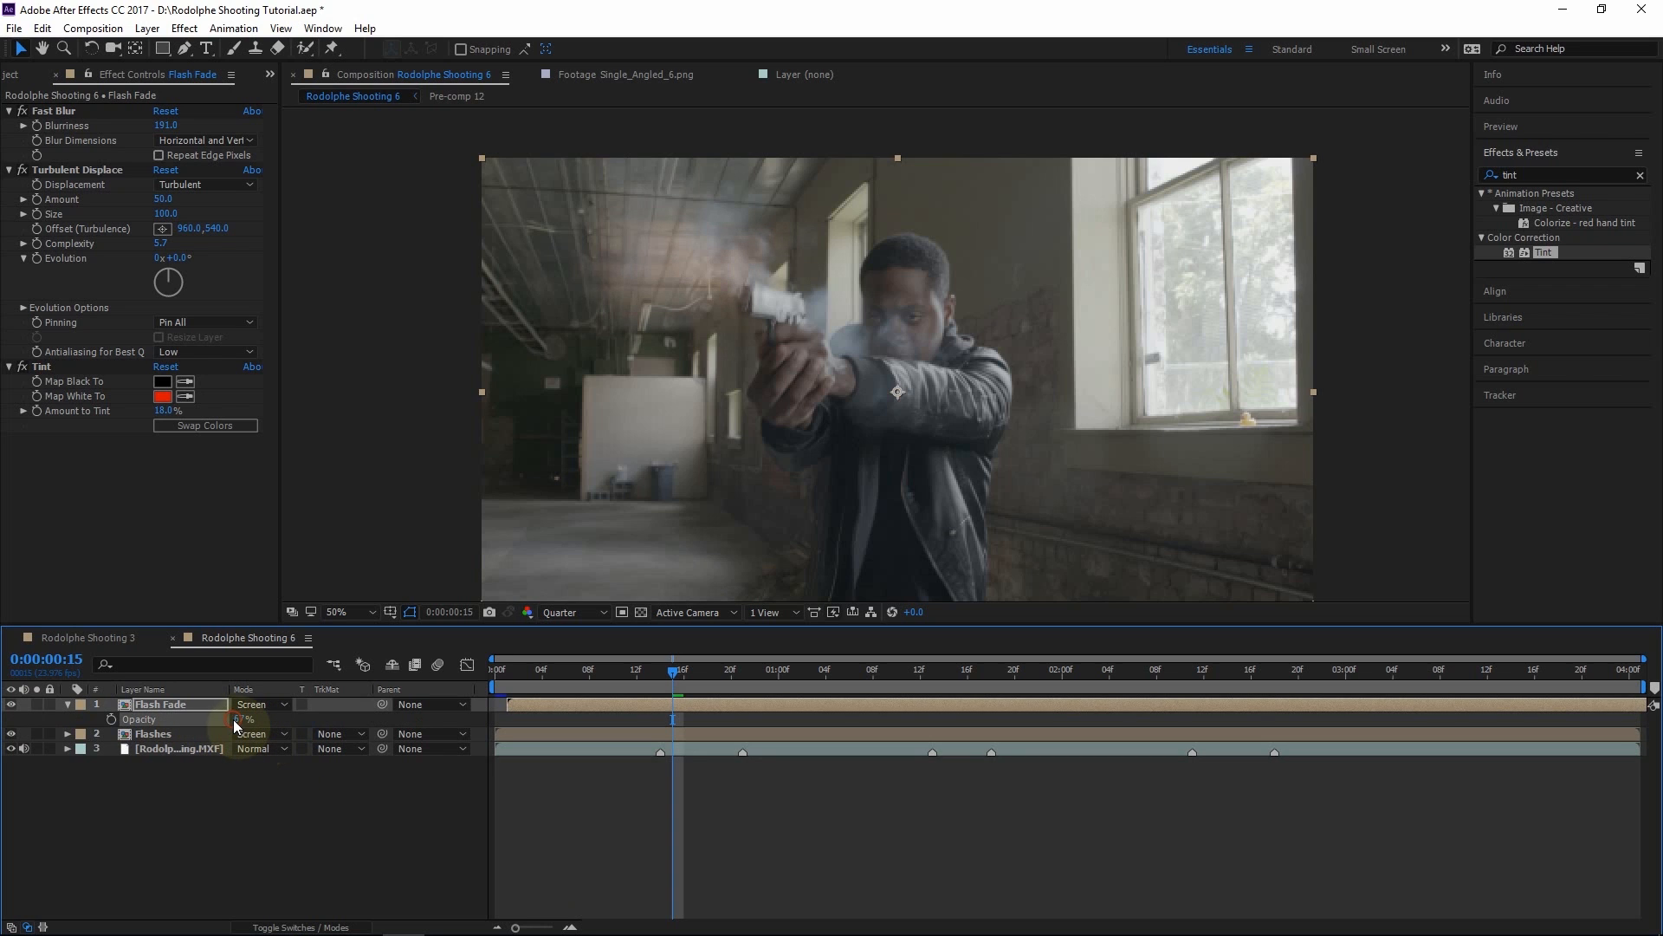
pyautogui.click(232, 719)
pyautogui.write('50')
pyautogui.click(343, 851)
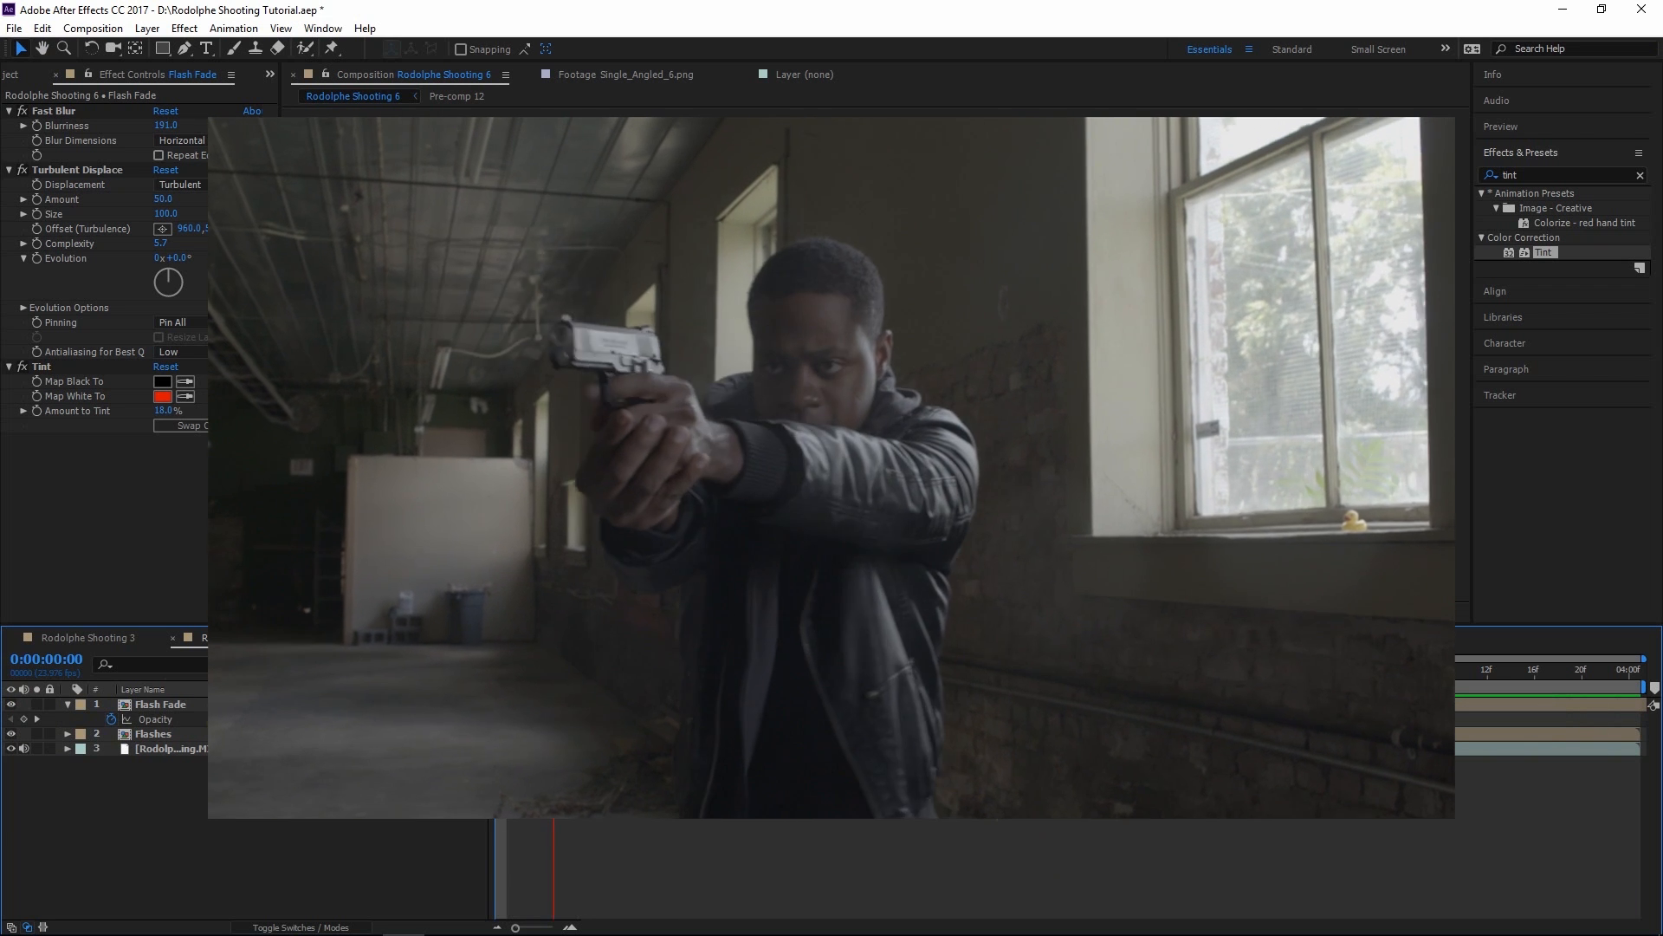
pyautogui.press('space')
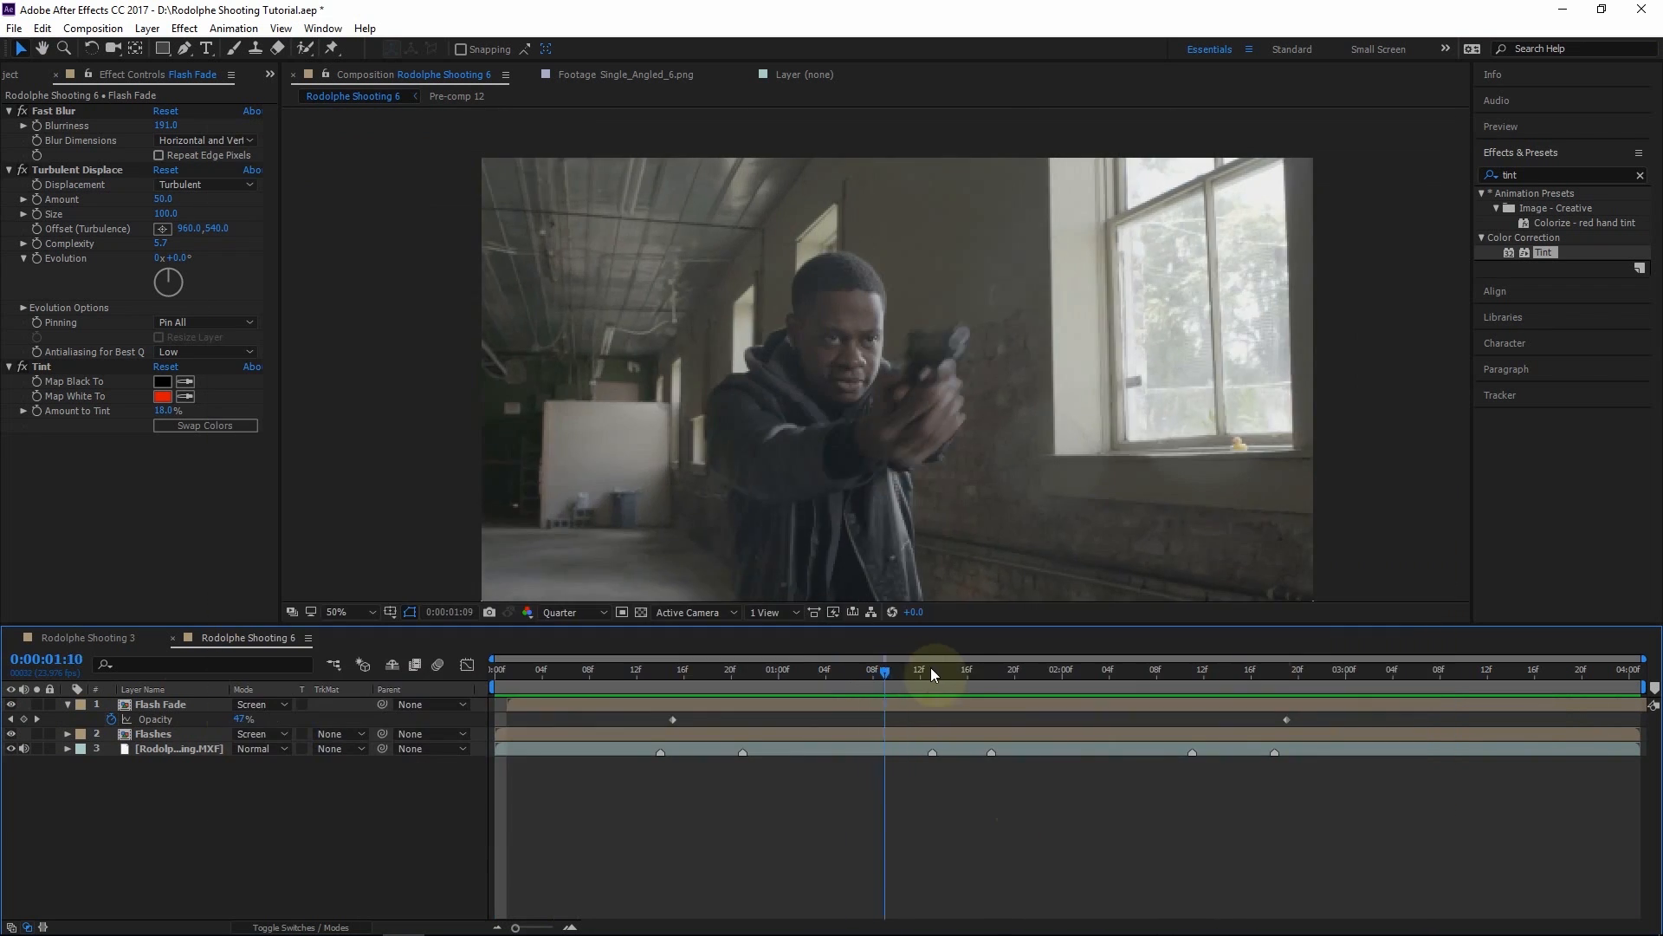
# Inside the Flashes pre-comp, add an adjustment layer and trim it to the first flash's single frame at 0:00:00:13
pyautogui.moveTo(931, 667); pyautogui.dragTo(645, 684)
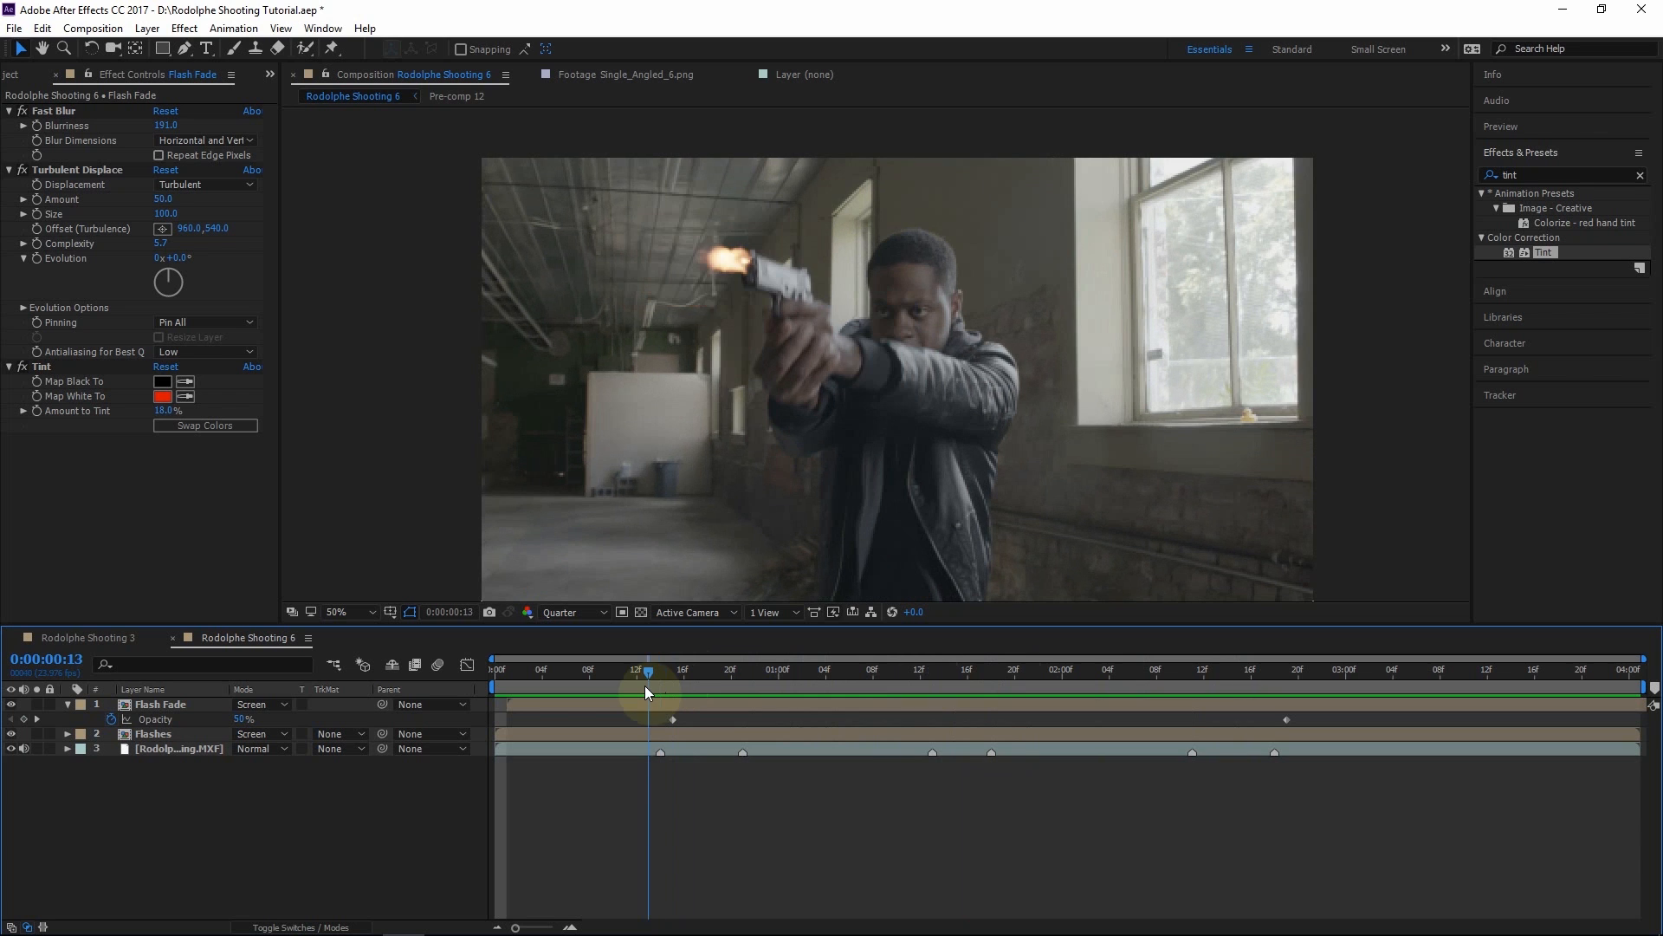
pyautogui.scroll(1, 731, 251)
pyautogui.moveTo(712, 232); pyautogui.dragTo(1007, 464)
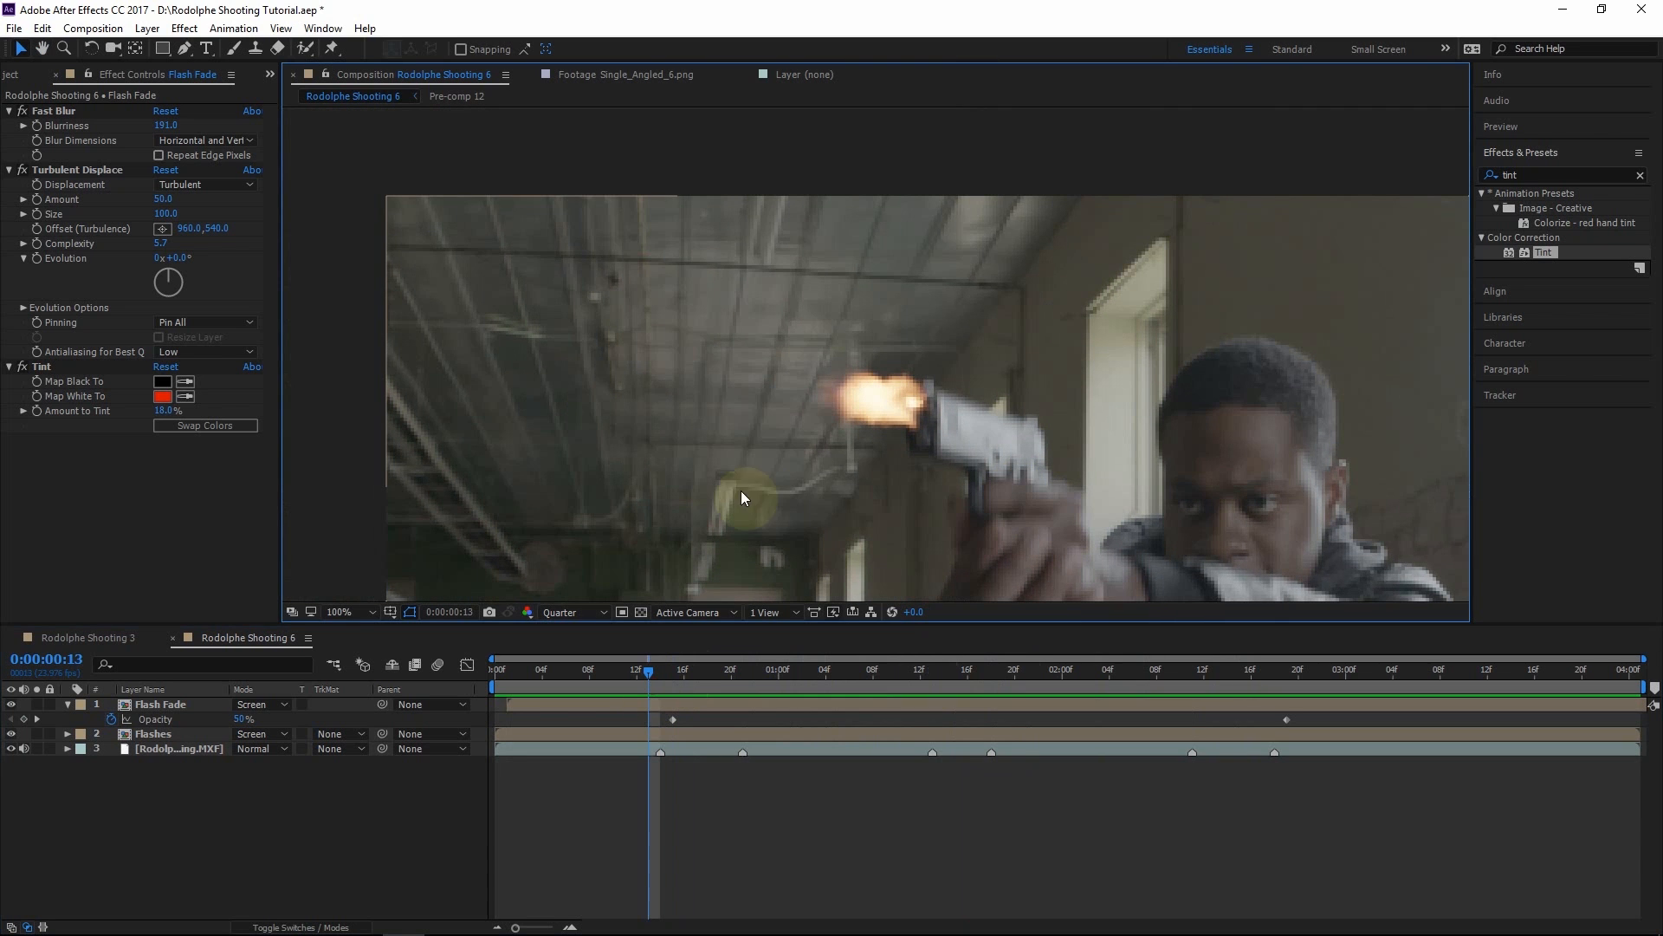
pyautogui.click(177, 734)
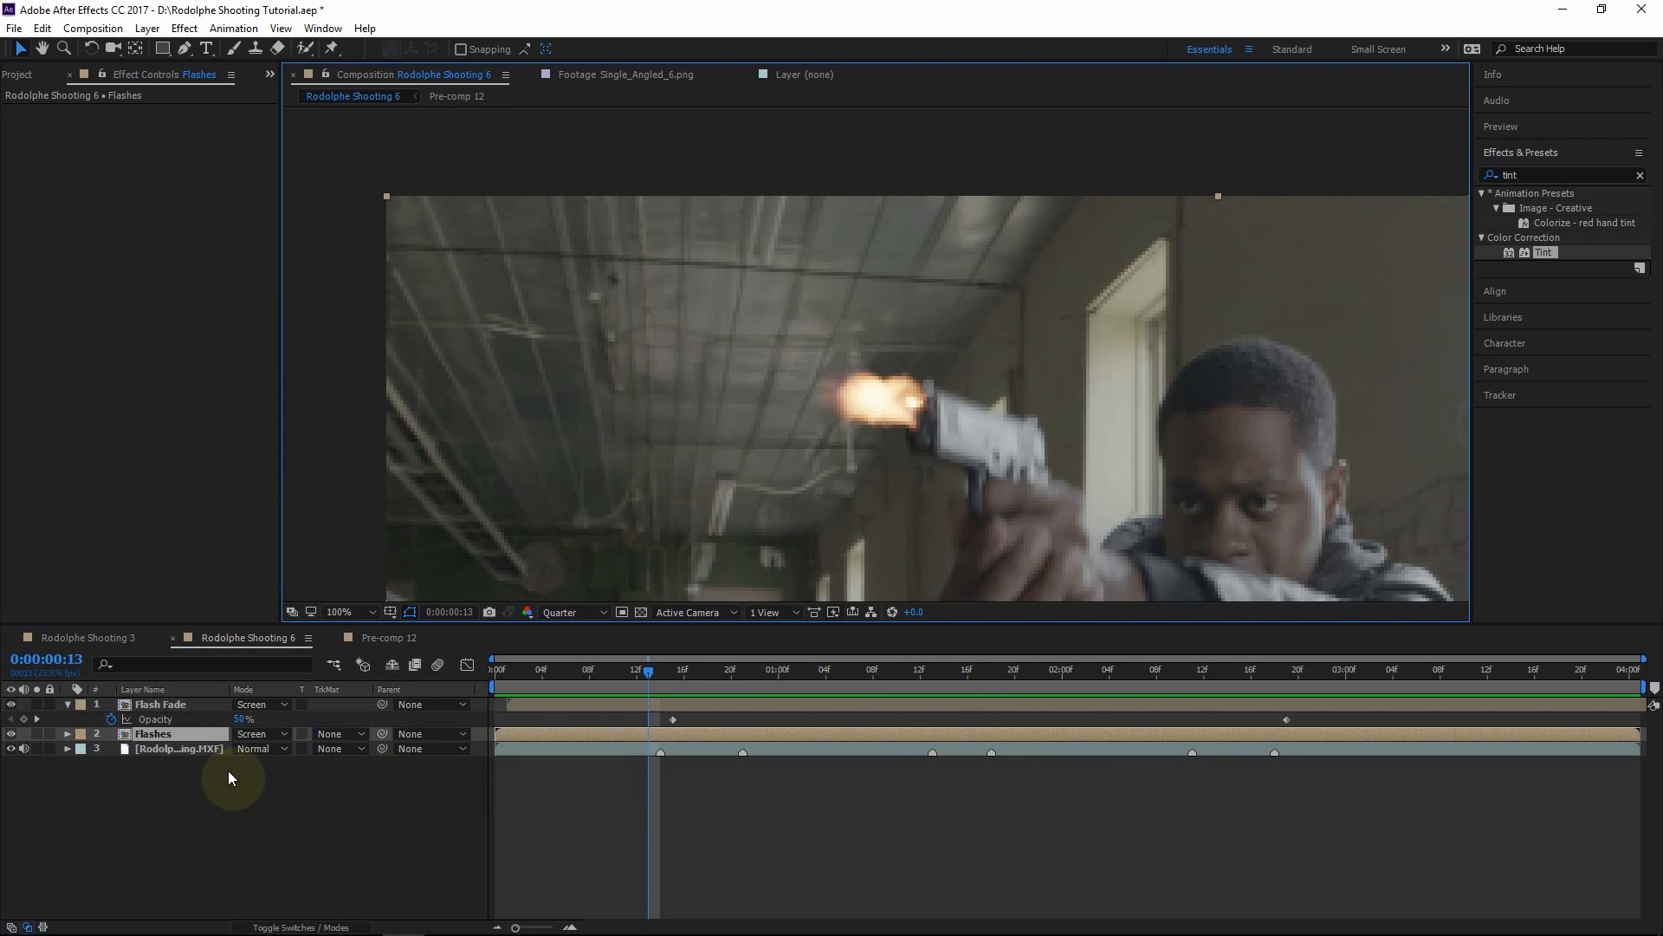
pyautogui.doubleClick(170, 734)
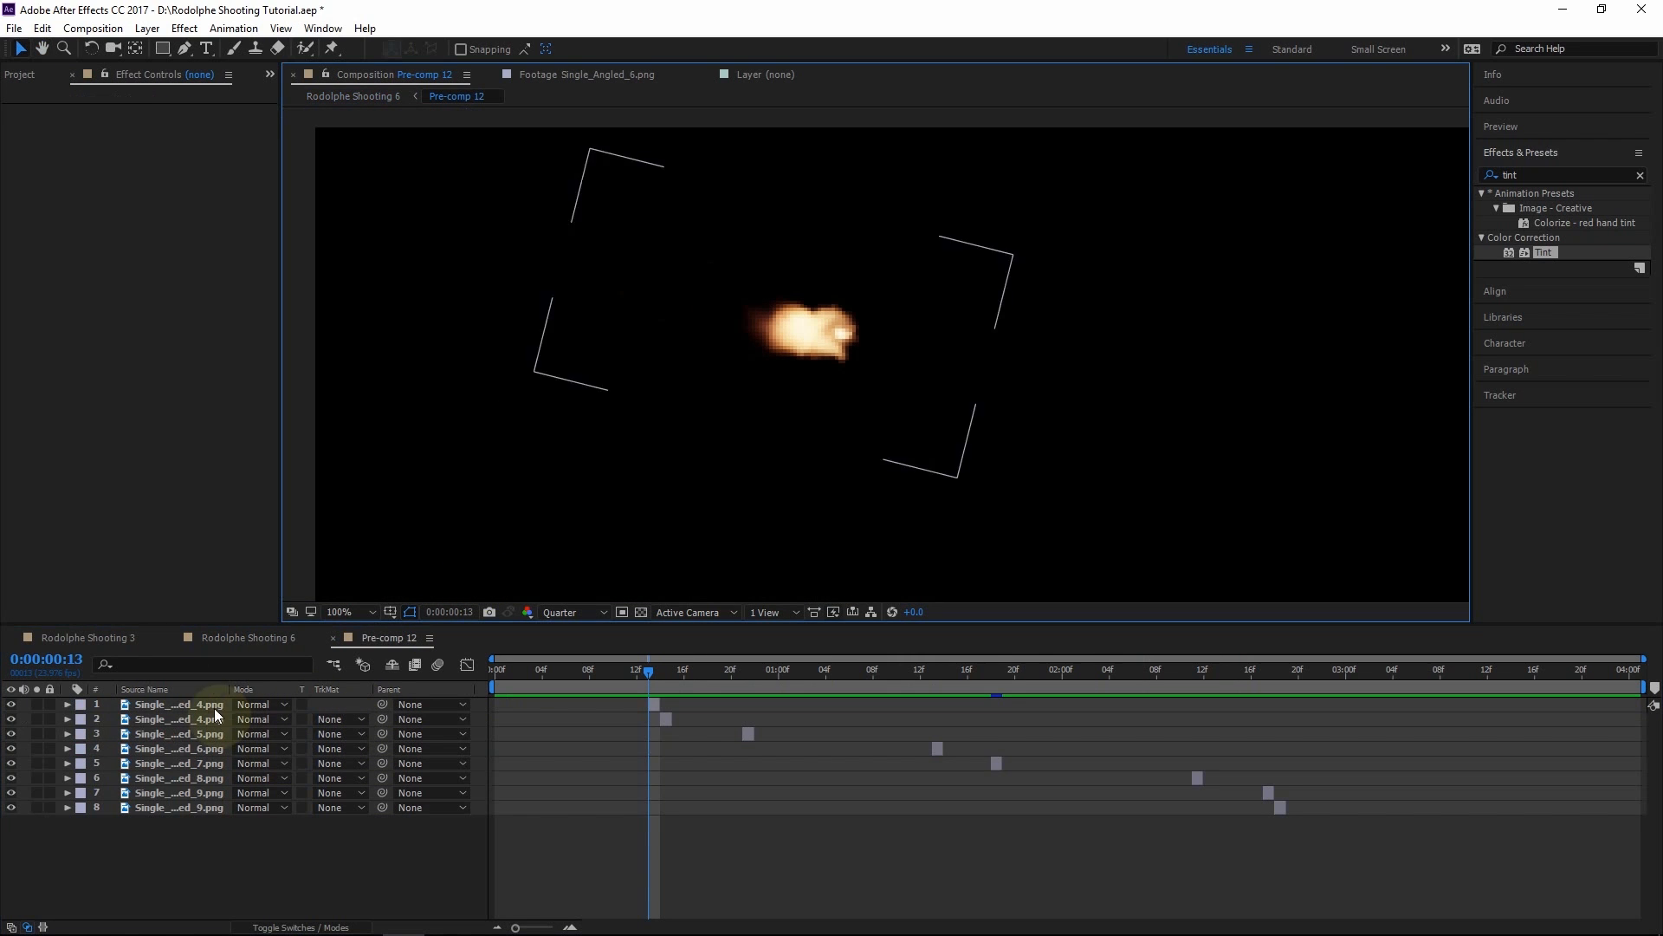
pyautogui.click(180, 704)
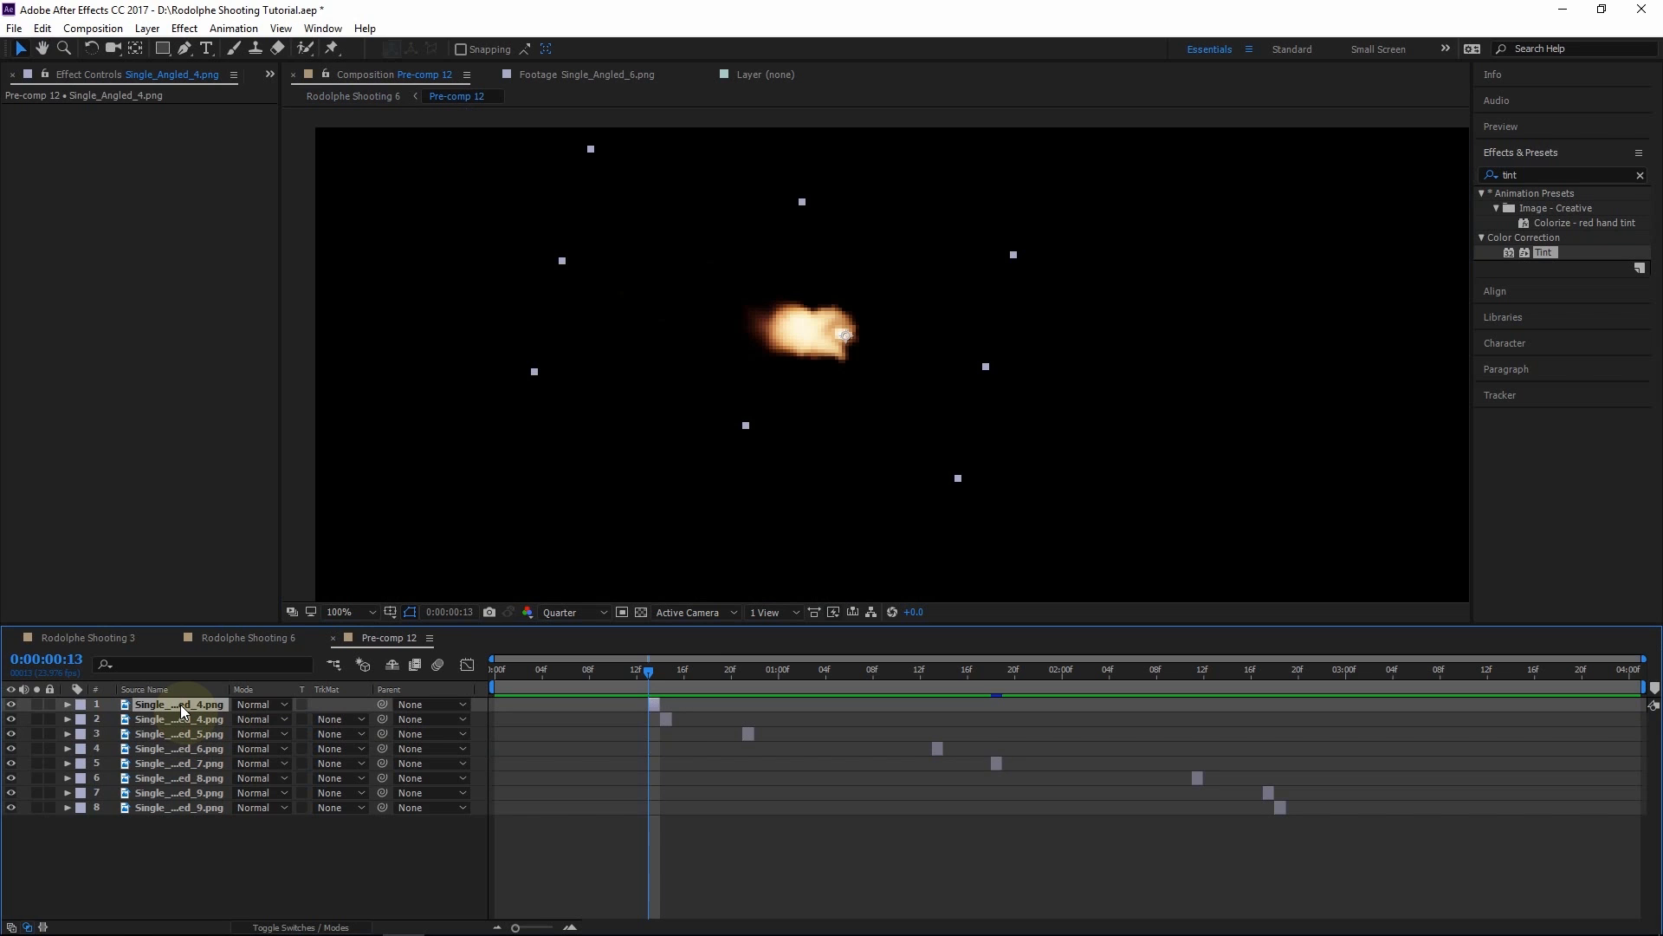
pyautogui.hotkey('ctrl', 'alt', 'y')
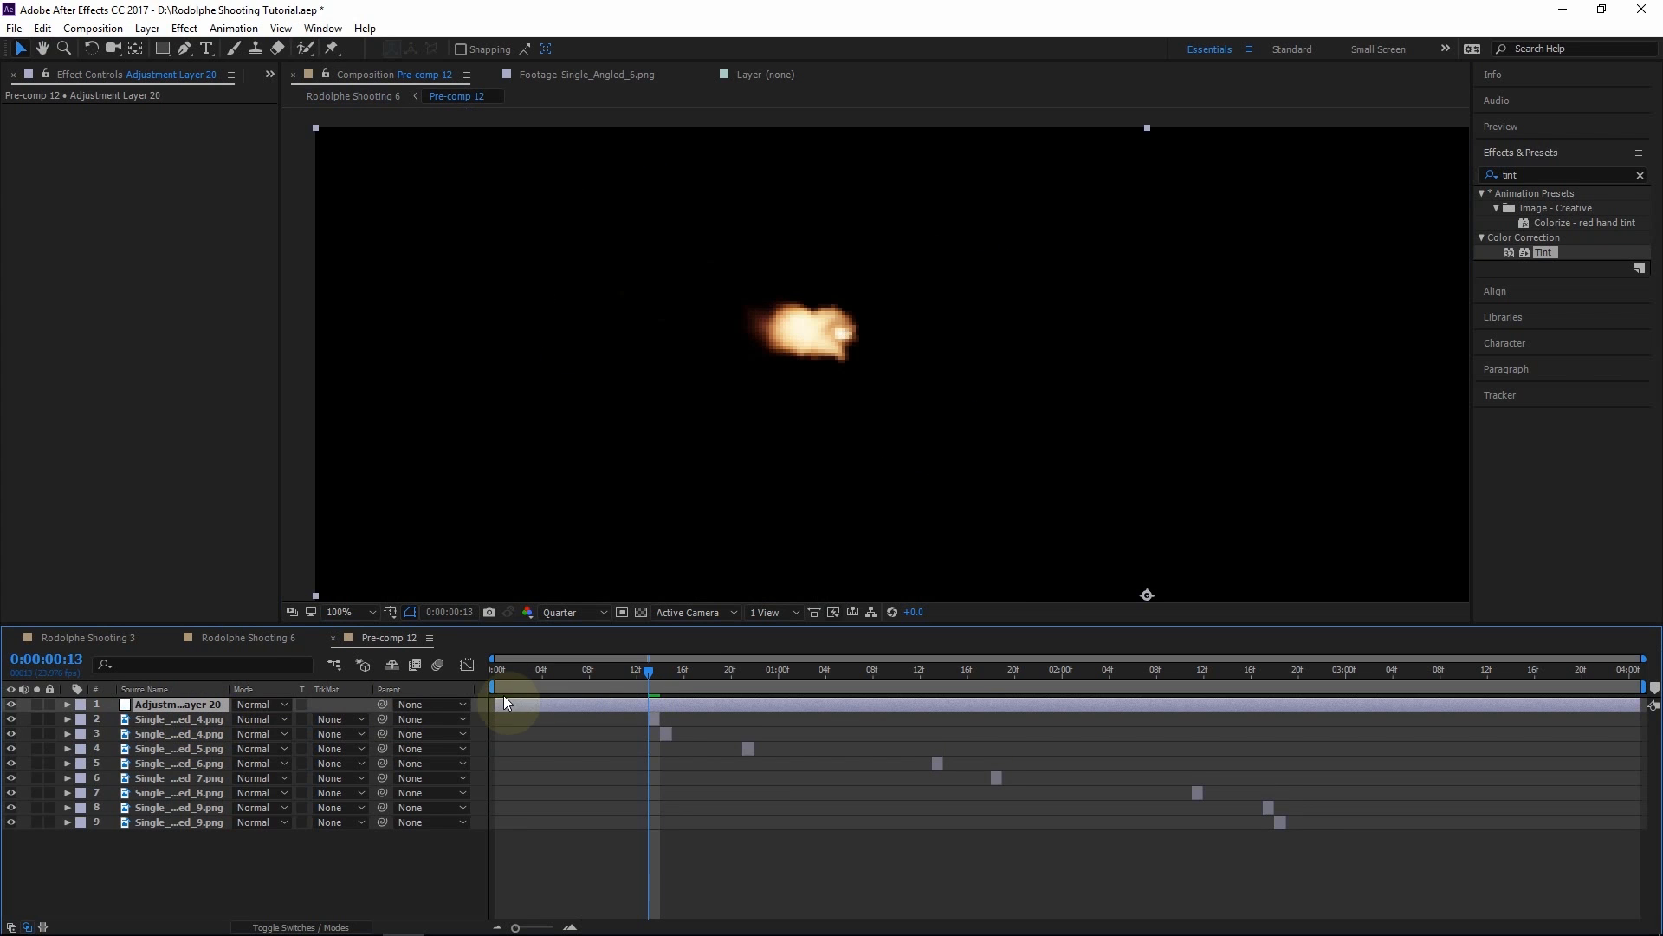
pyautogui.moveTo(518, 702); pyautogui.dragTo(660, 703)
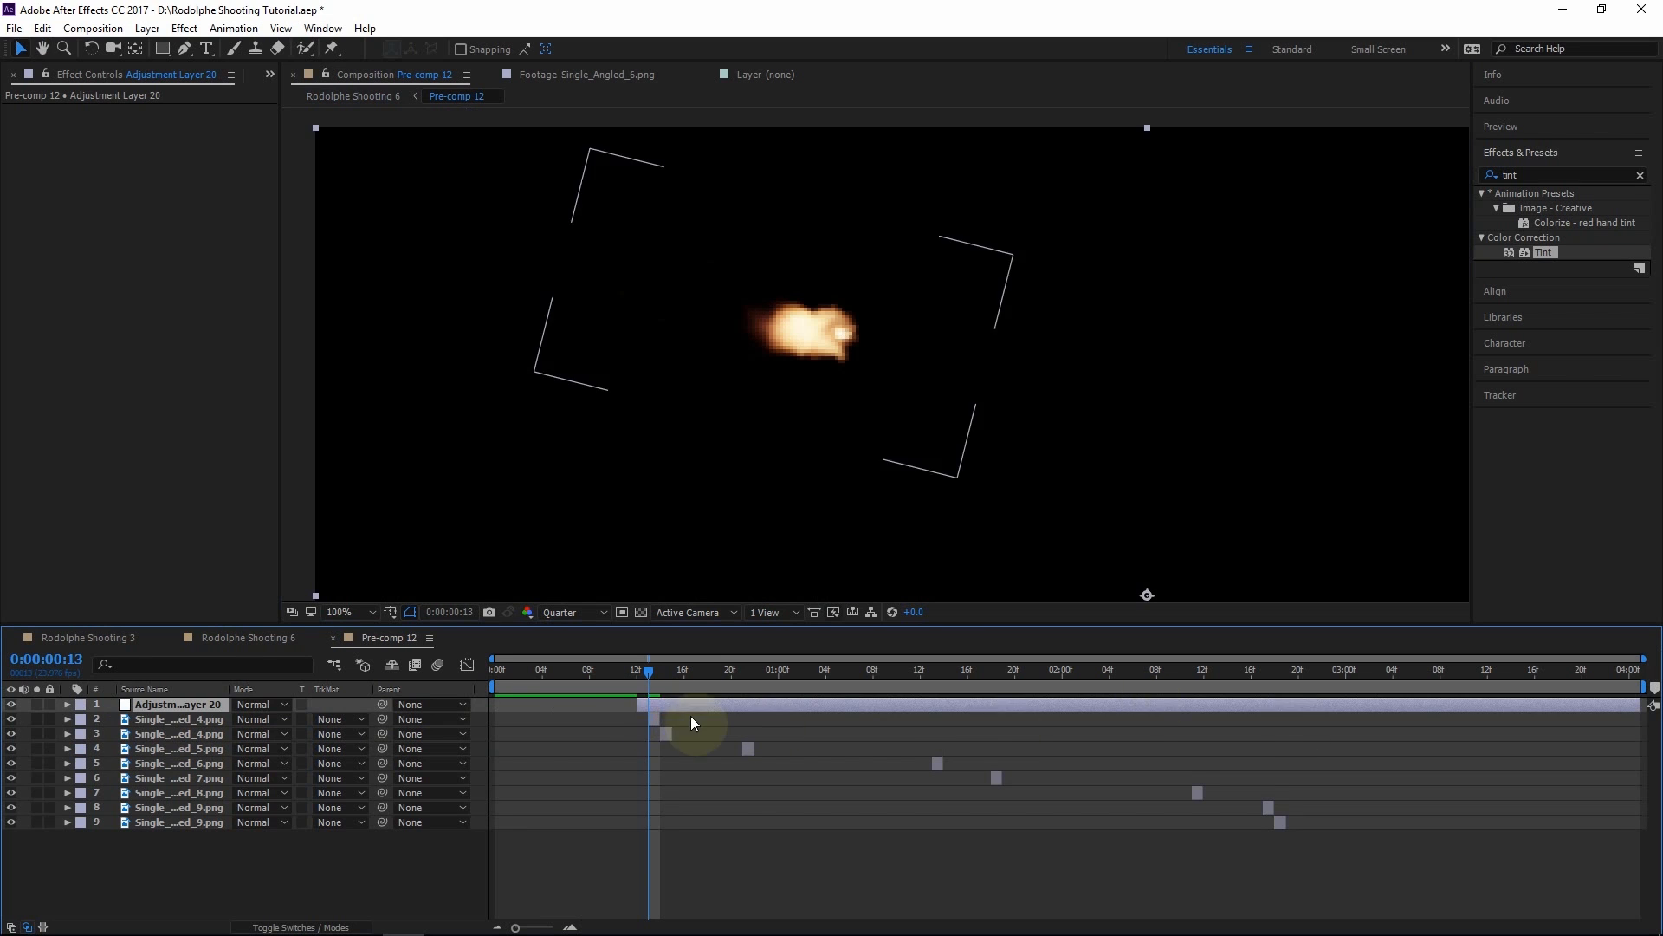
pyautogui.hotkey('alt', ']')
# Apply CC Radial Fast Blur to the adjustment layer, place its center just beside the flash's muzzle end, and set Amount to 66
pyautogui.doubleClick(1532, 169)
pyautogui.write('cc rad')
pyautogui.moveTo(1586, 223); pyautogui.dragTo(170, 703)
pyautogui.click(162, 126)
pyautogui.click(907, 357)
pyautogui.moveTo(909, 363); pyautogui.dragTo(897, 355)
pyautogui.moveTo(162, 140); pyautogui.dragTo(180, 135)
pyautogui.moveTo(180, 135); pyautogui.dragTo(186, 136)
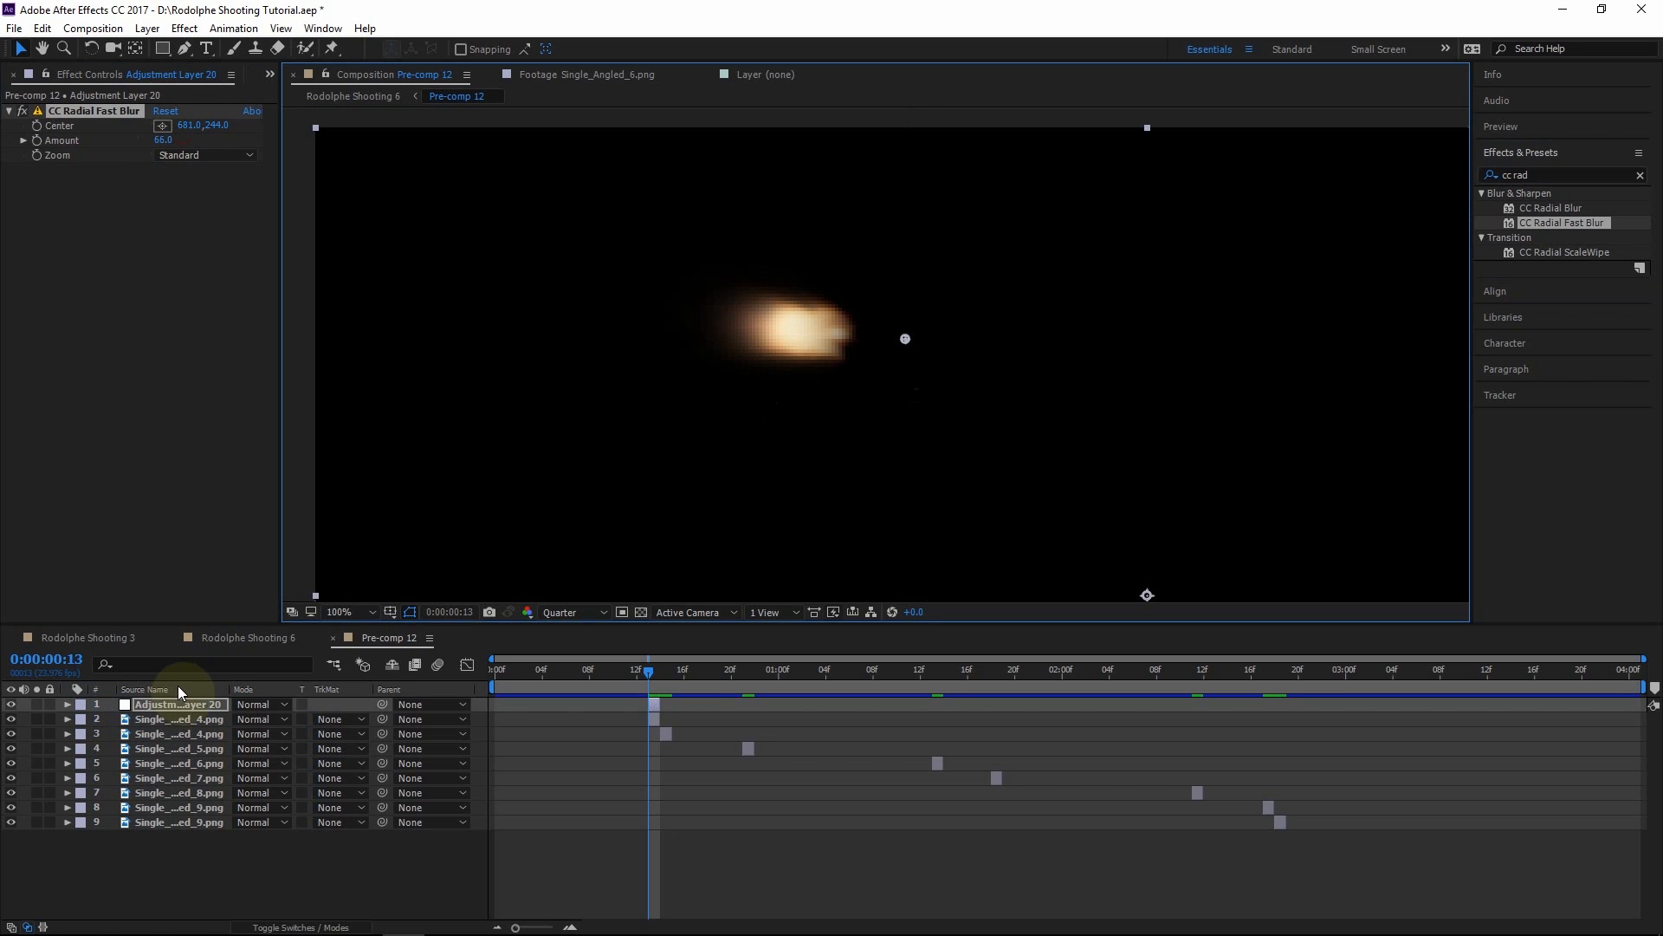
# Lower the adjustment layer's opacity to 74% and the first flash image's opacity to 65%, checking the flash in the main composition
pyautogui.click(211, 704)
pyautogui.press('t')
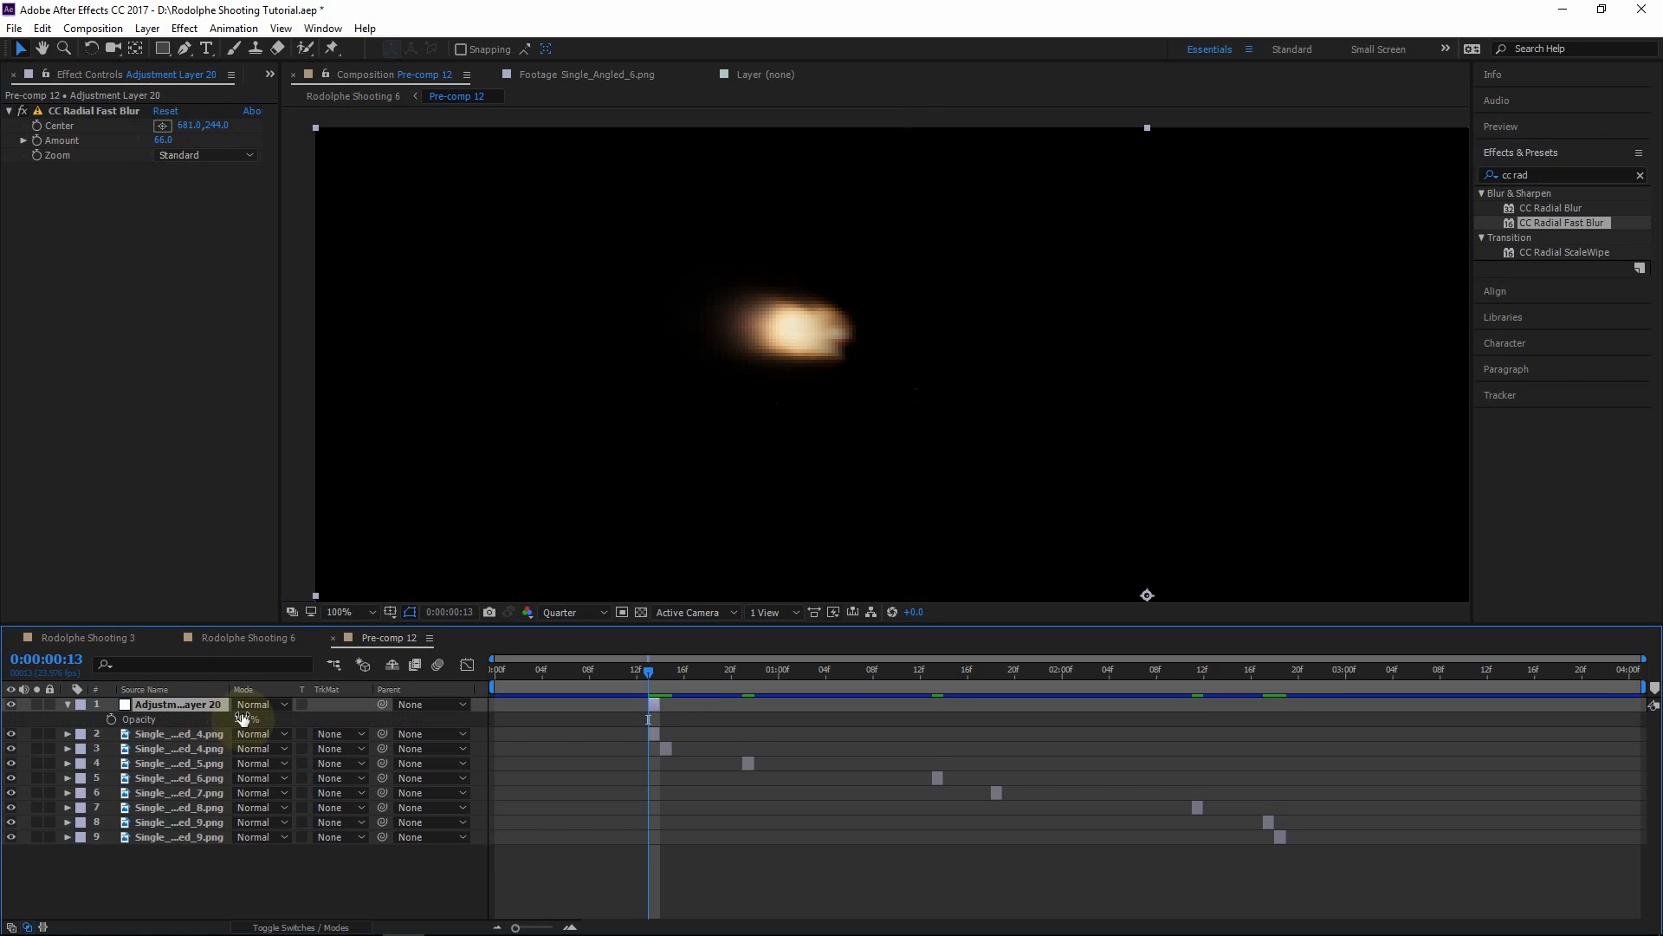
pyautogui.moveTo(247, 720); pyautogui.dragTo(227, 721)
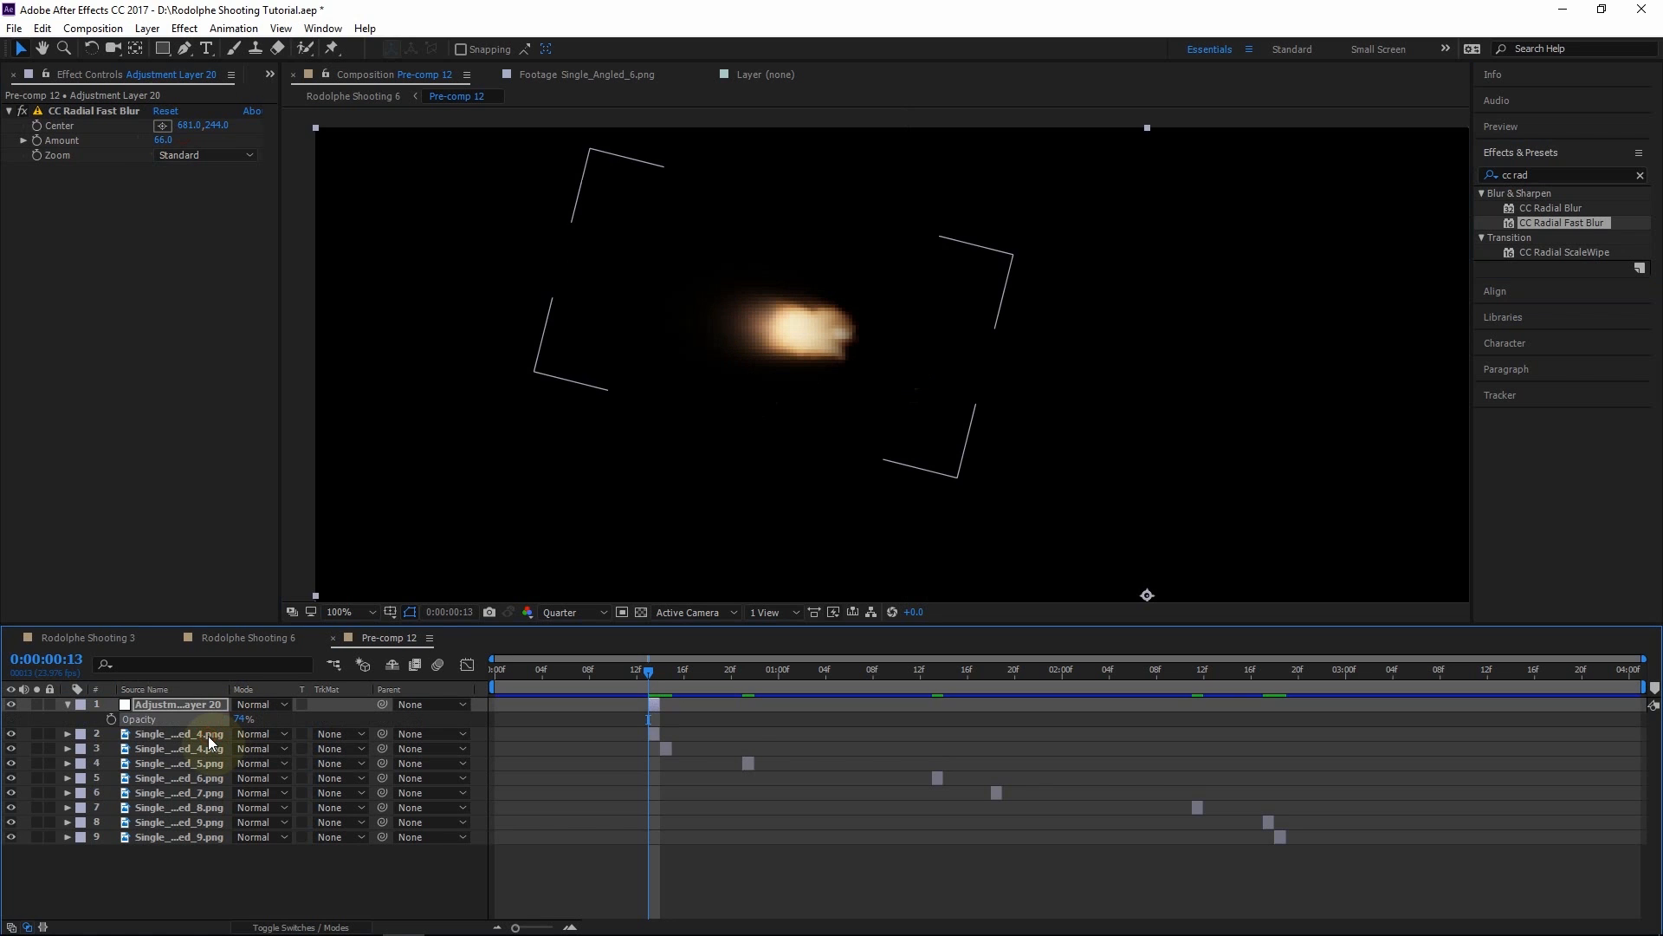
pyautogui.click(208, 735)
pyautogui.press('t')
pyautogui.moveTo(246, 750); pyautogui.dragTo(221, 756)
pyautogui.click(382, 104)
pyautogui.press(',')
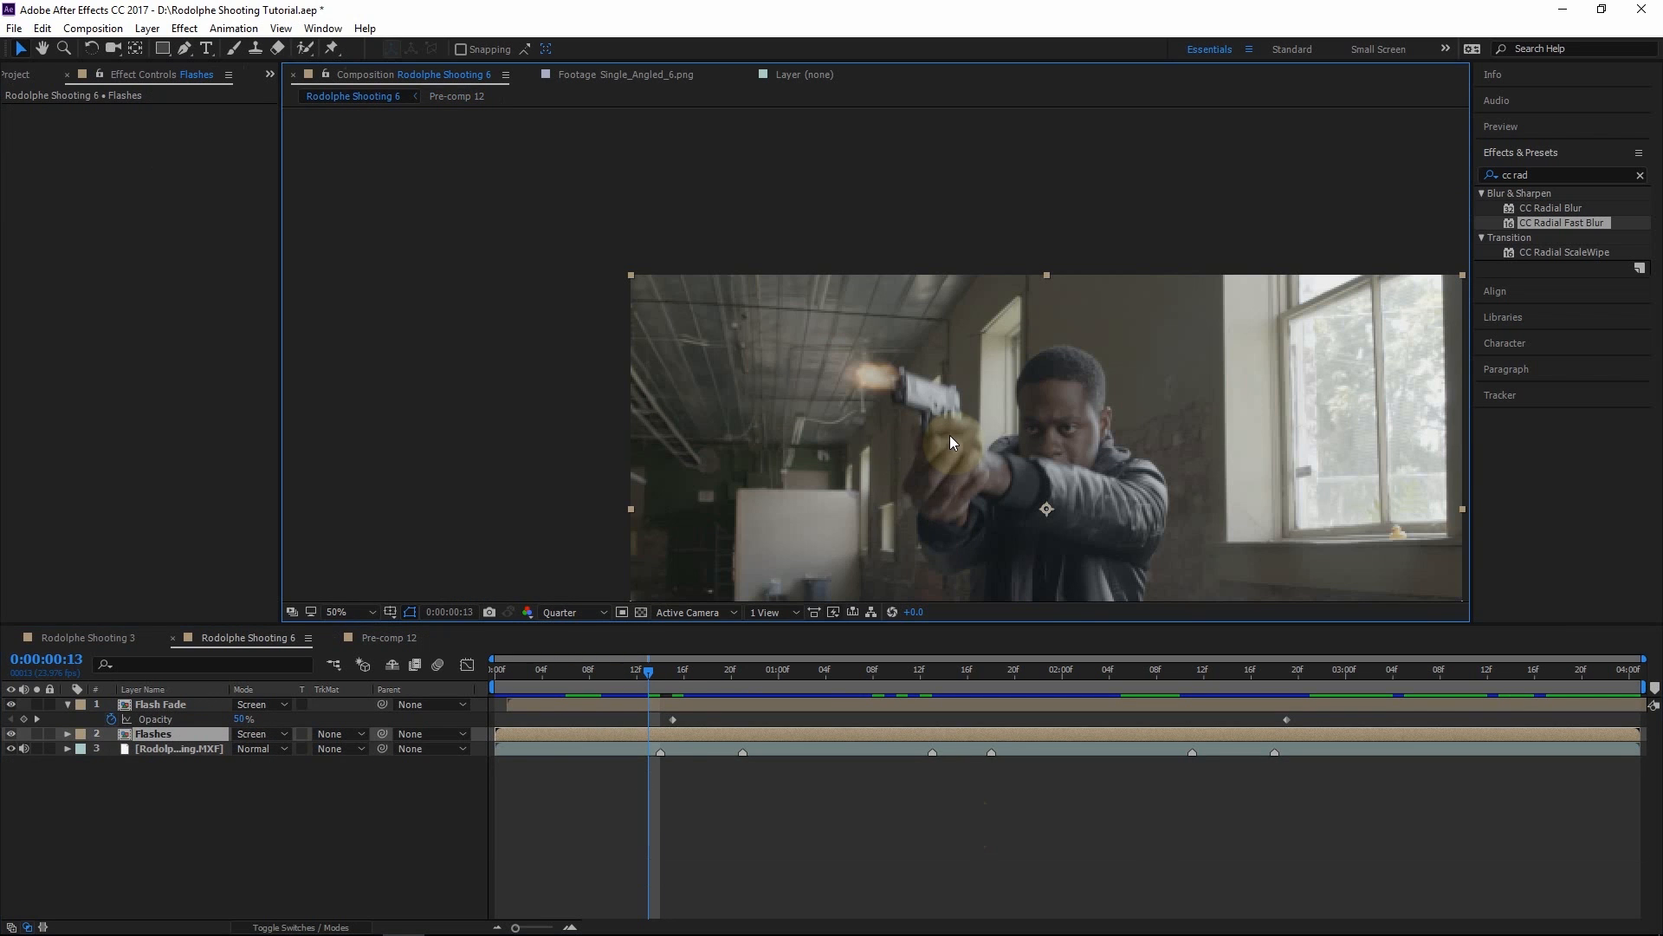
pyautogui.click(652, 679)
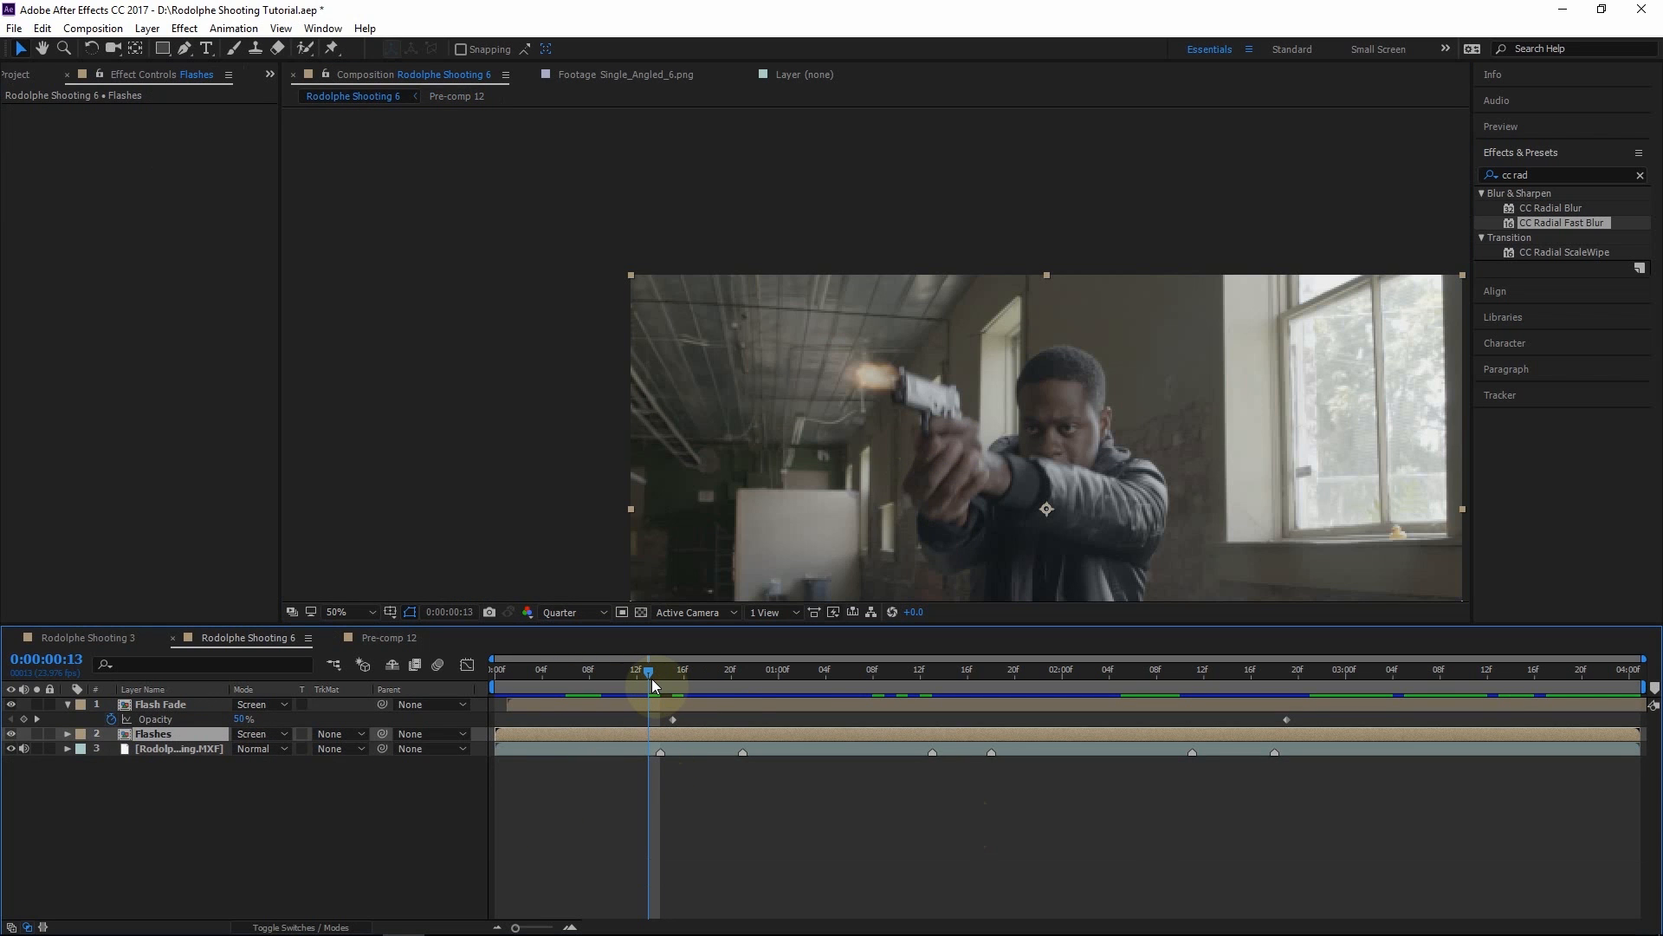
pyautogui.moveTo(652, 679); pyautogui.dragTo(664, 679)
# In the Flashes pre-comp, duplicate the blur adjustment layer to start at 0:00:02:17 and move its blur center beside that frame's flash
pyautogui.doubleClick(177, 734)
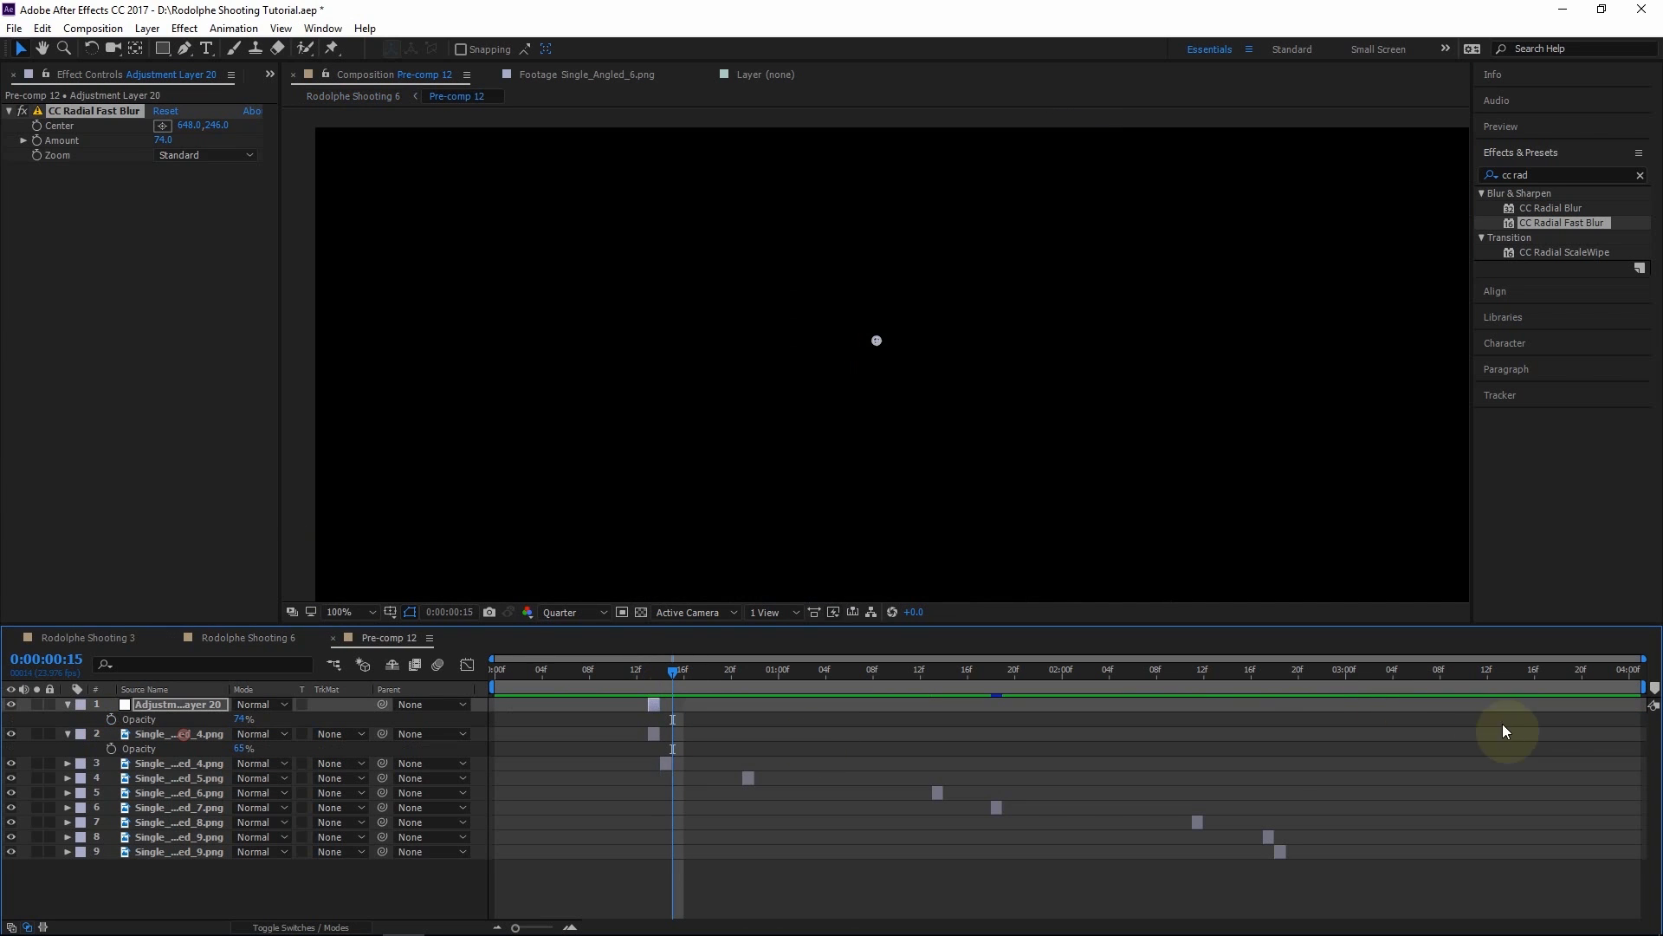
pyautogui.click(1266, 681)
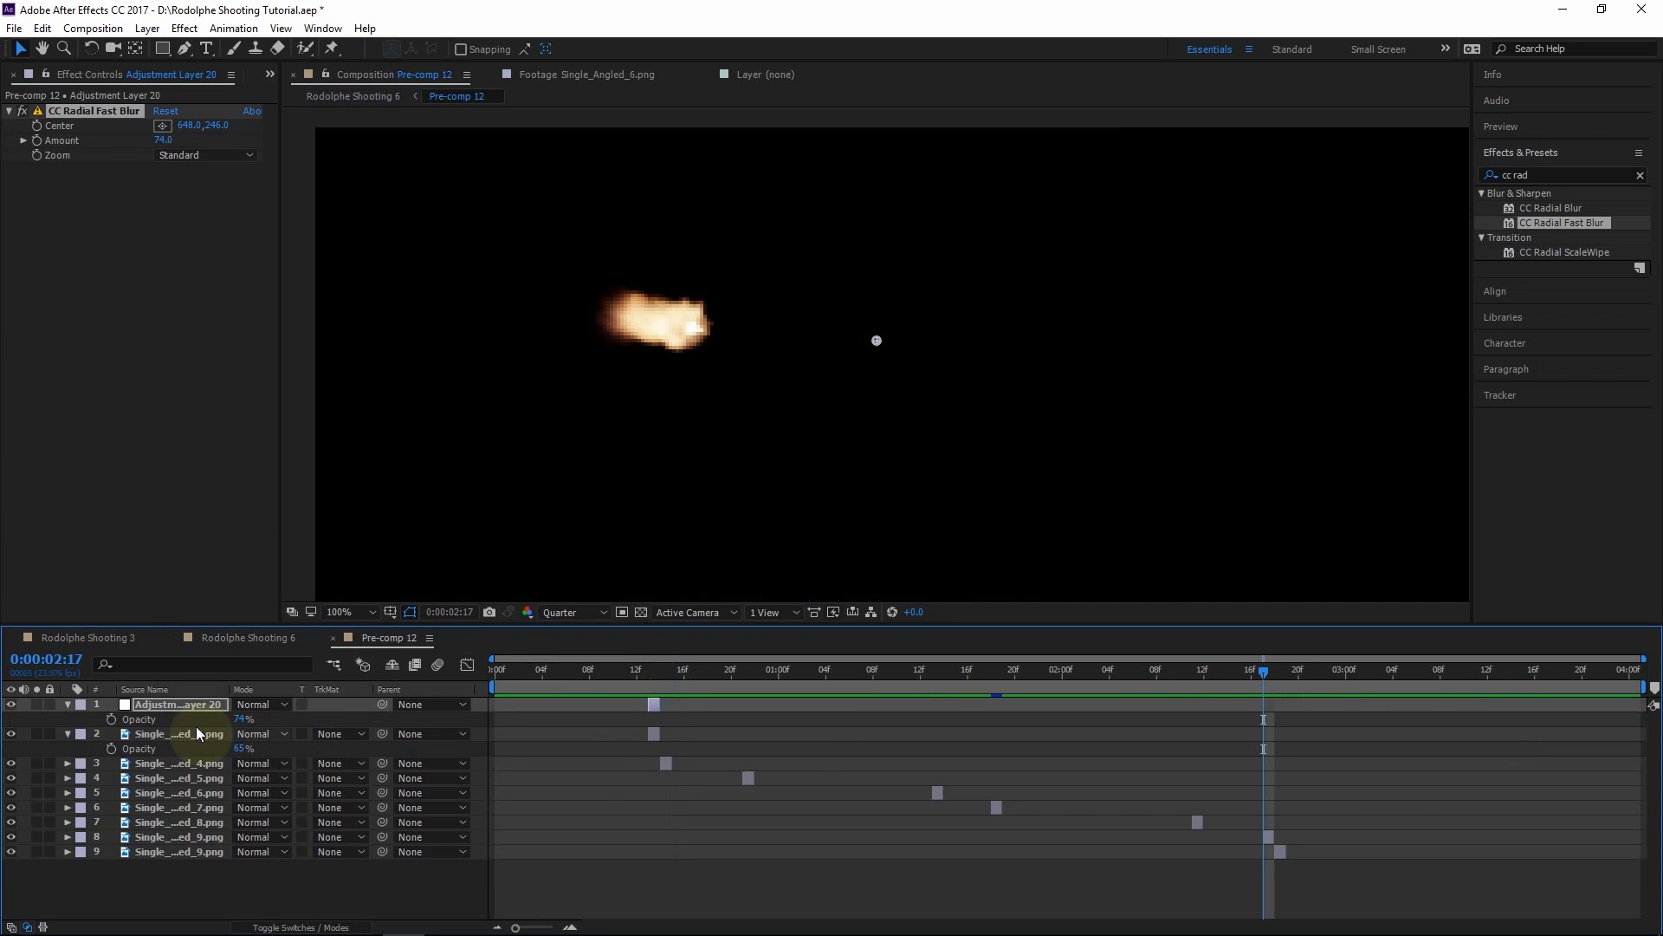
pyautogui.hotkey('ctrl', 'd')
pyautogui.press('[')
pyautogui.moveTo(877, 341); pyautogui.dragTo(735, 334)
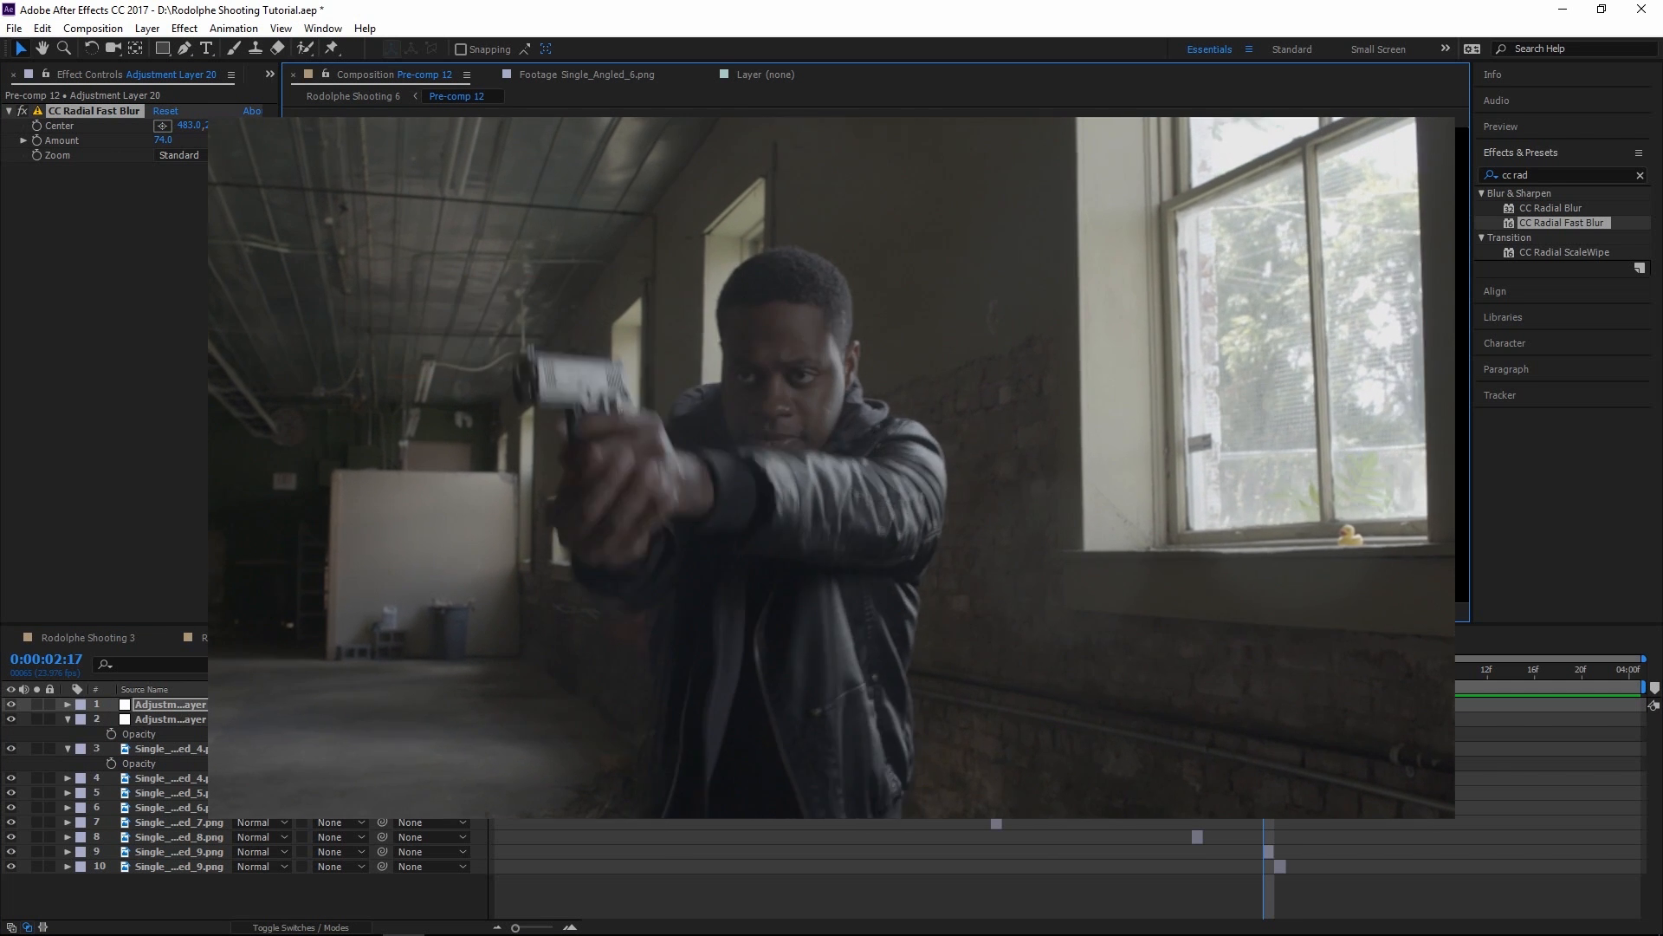
# Play back the gunshots in the main composition, collapse Flash Fade's properties, and go to 0:00:00:10, just before the first shot
pyautogui.click(366, 96)
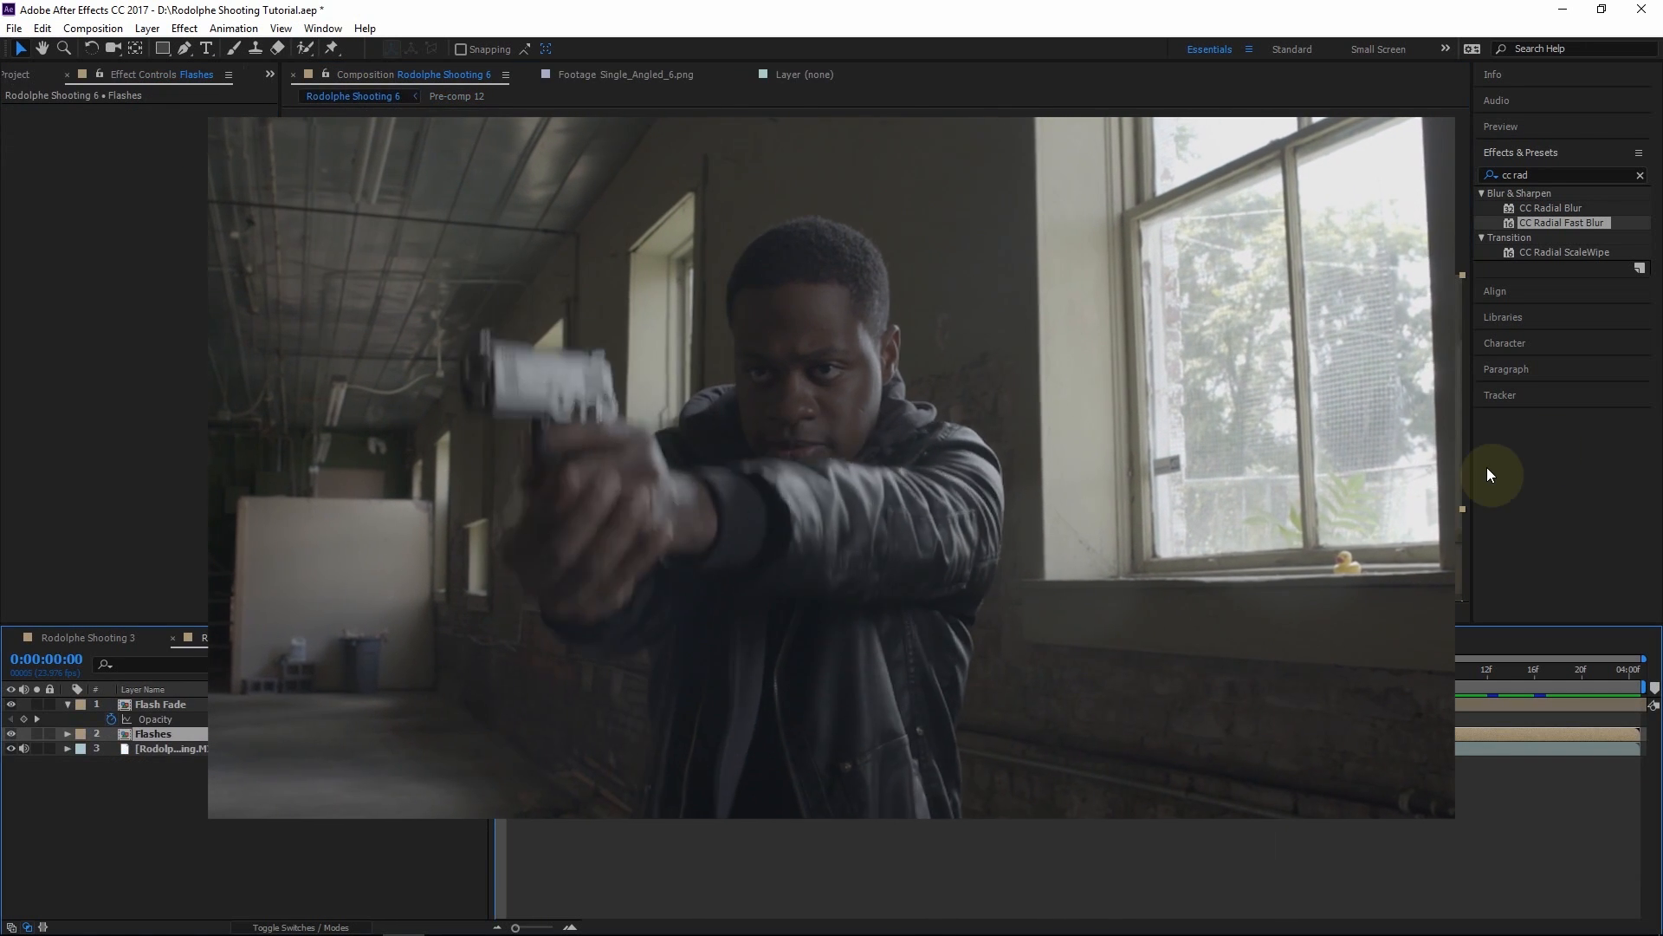
pyautogui.click(1561, 151)
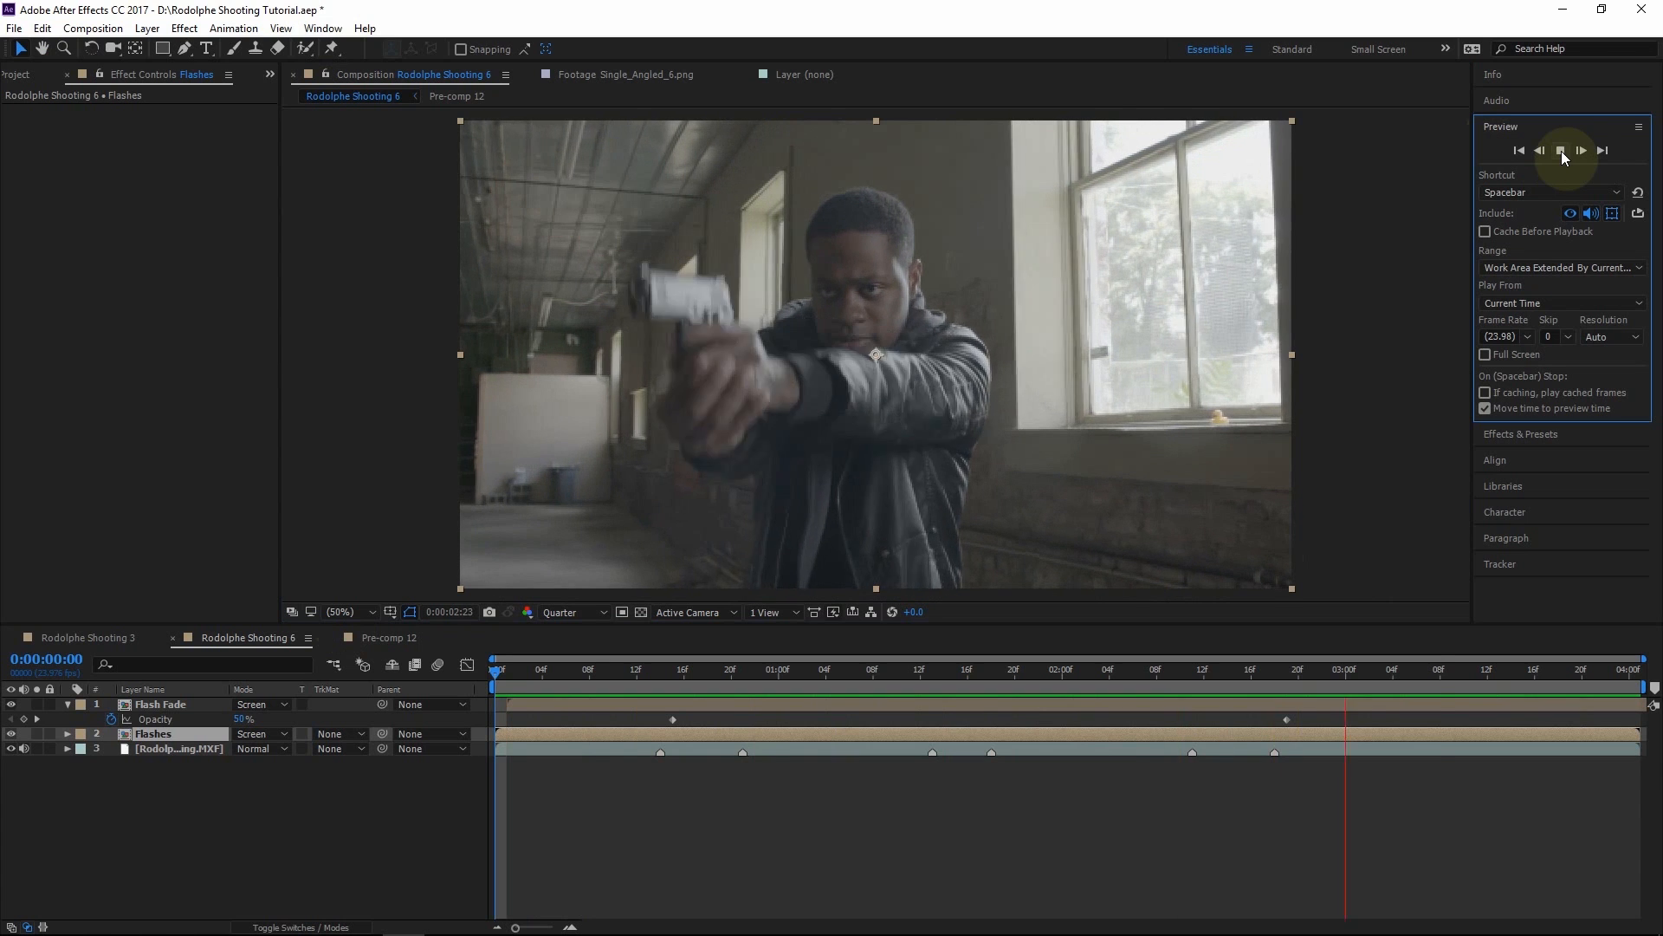
pyautogui.click(1559, 152)
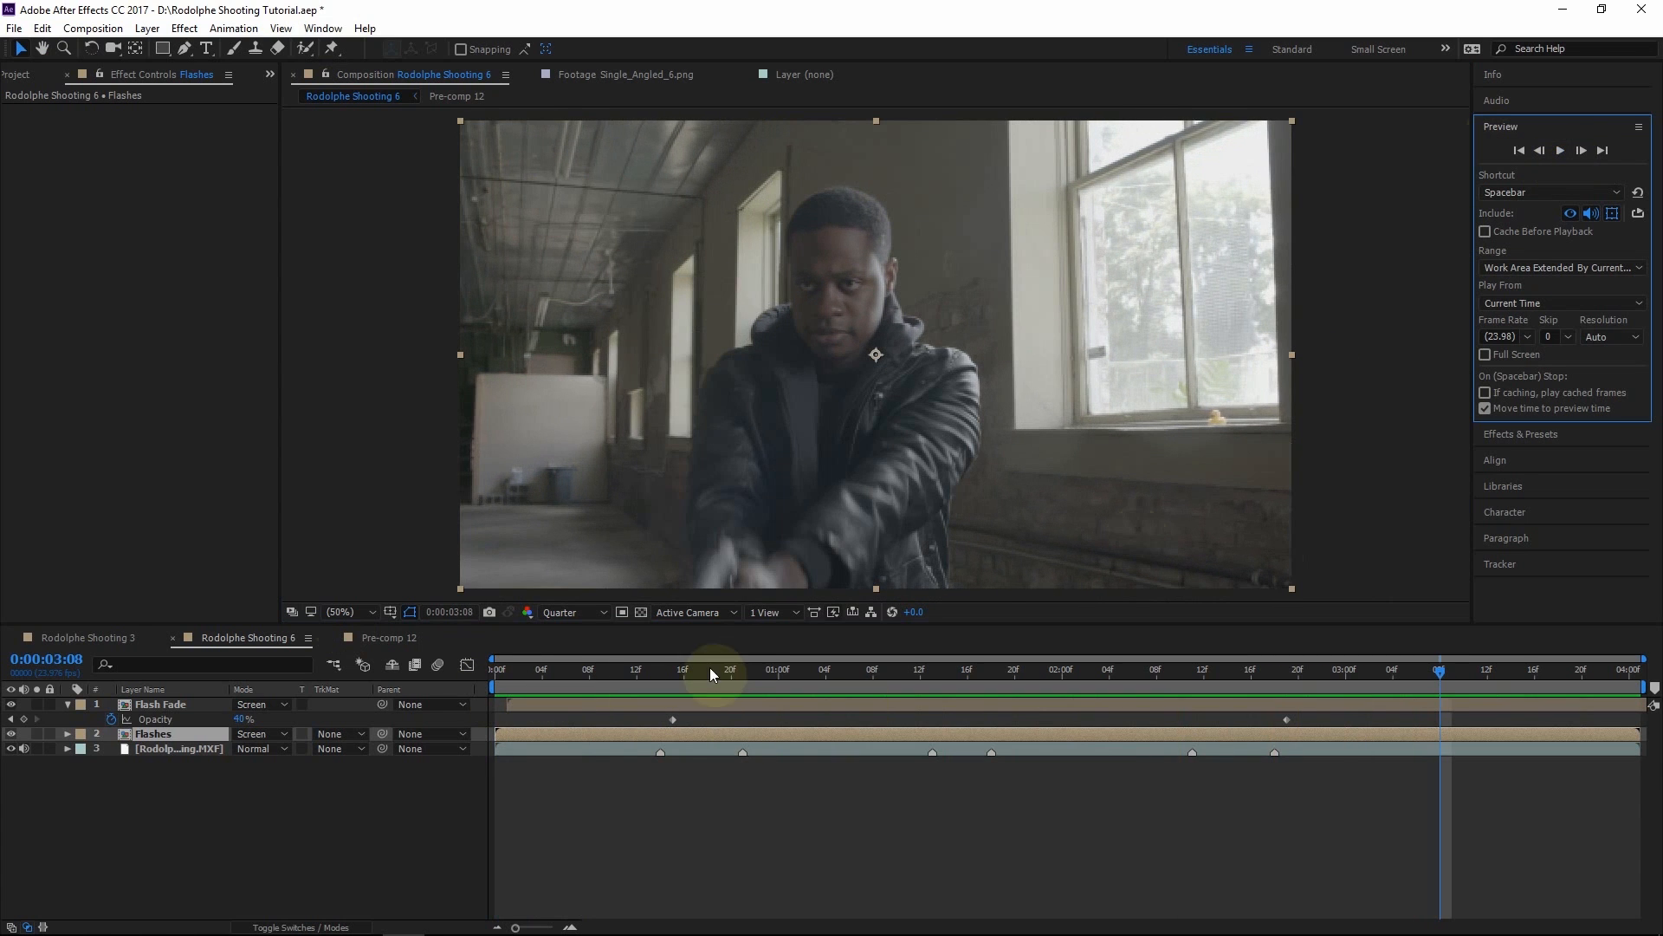
pyautogui.click(683, 670)
pyautogui.click(67, 704)
pyautogui.moveTo(653, 680); pyautogui.dragTo(613, 673)
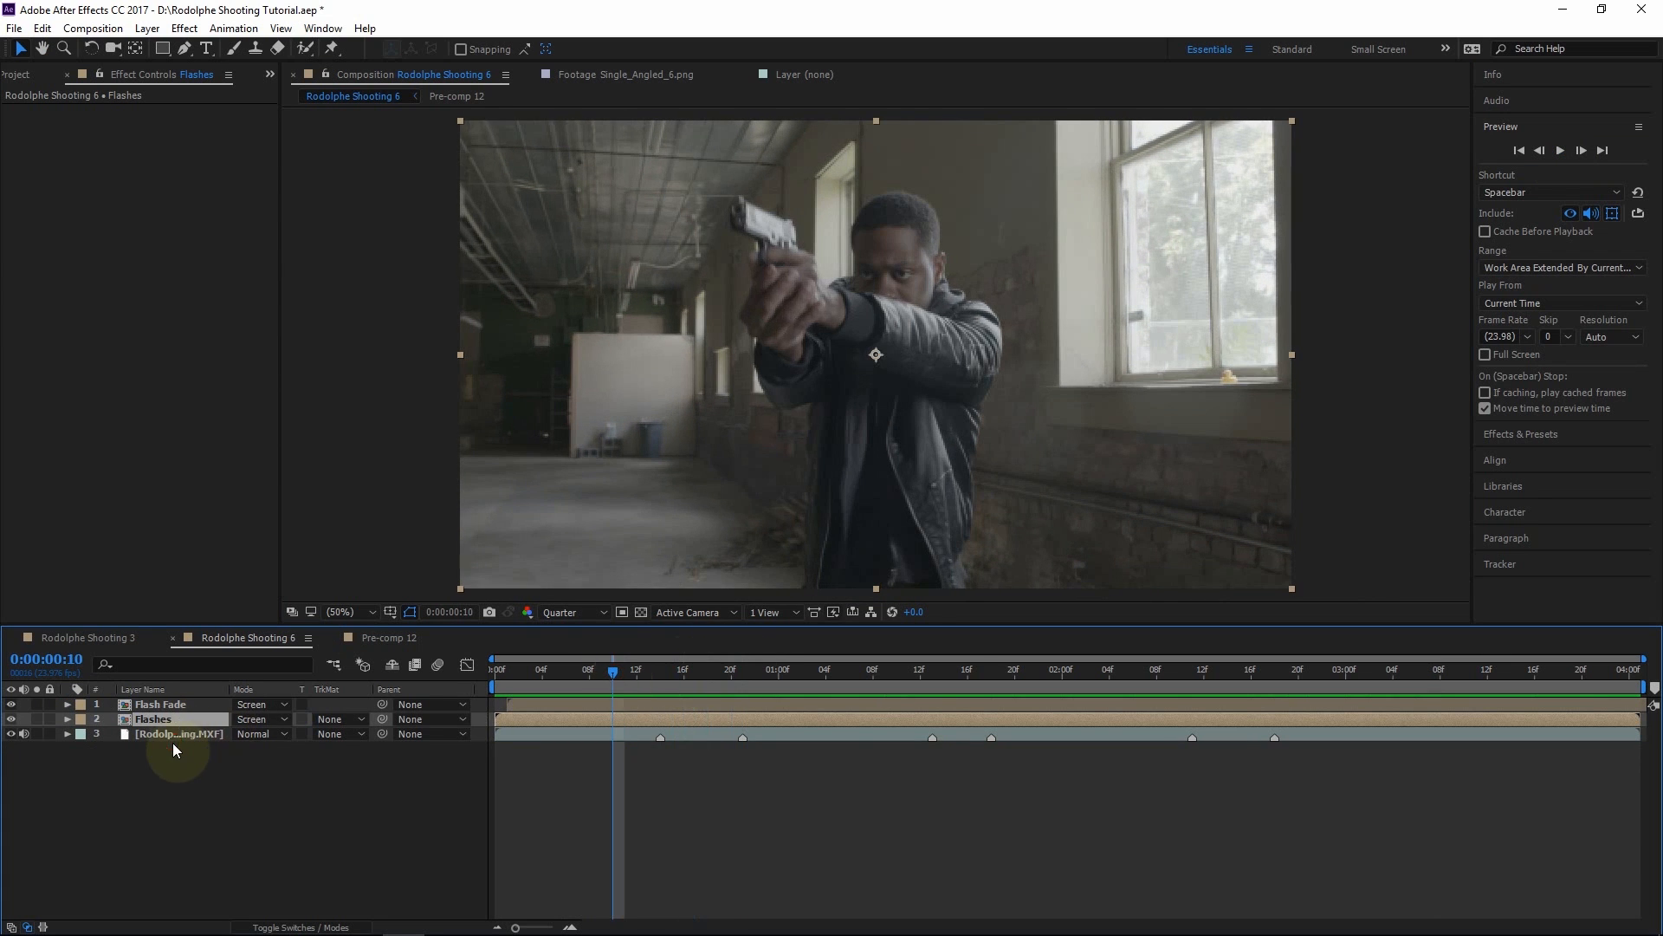
# Apply a Curves effect to the Rodolphe Shooting footage layer and pull the curve down slightly to darken the shot
pyautogui.click(174, 737)
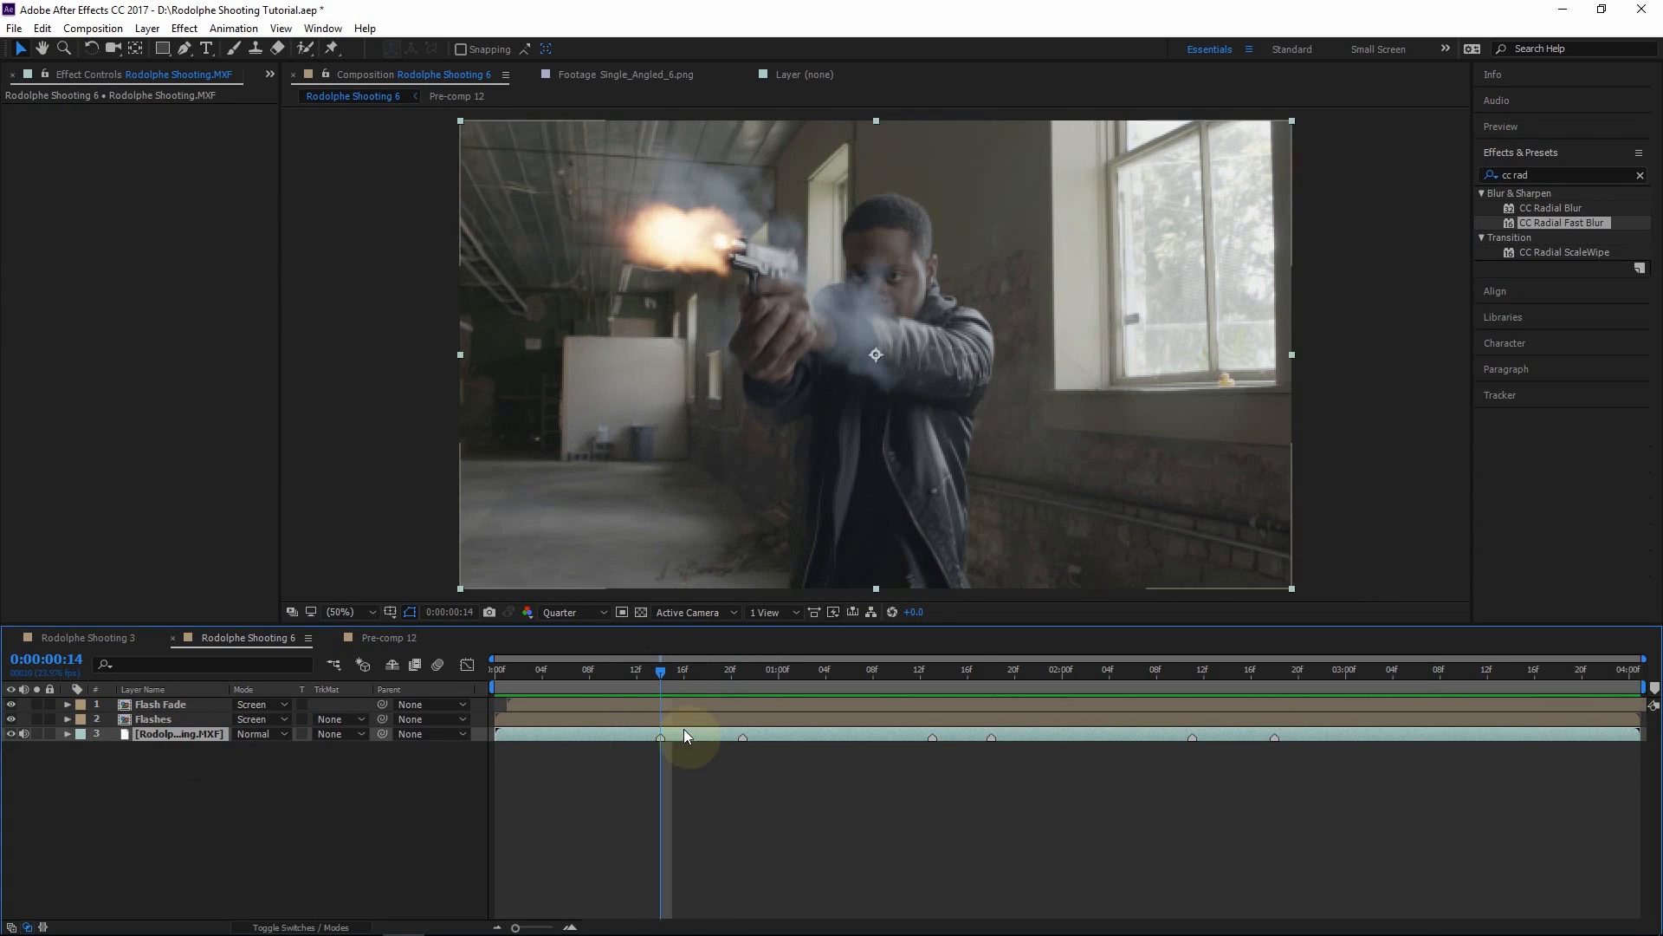
pyautogui.click(1566, 221)
pyautogui.click(1522, 175)
pyautogui.write('curves')
pyautogui.moveTo(1521, 248); pyautogui.dragTo(168, 739)
pyautogui.moveTo(148, 286); pyautogui.dragTo(149, 302)
# Solo the Flashes layer and turn on the transparency grid to reveal the flash's alpha background
pyautogui.click(173, 719)
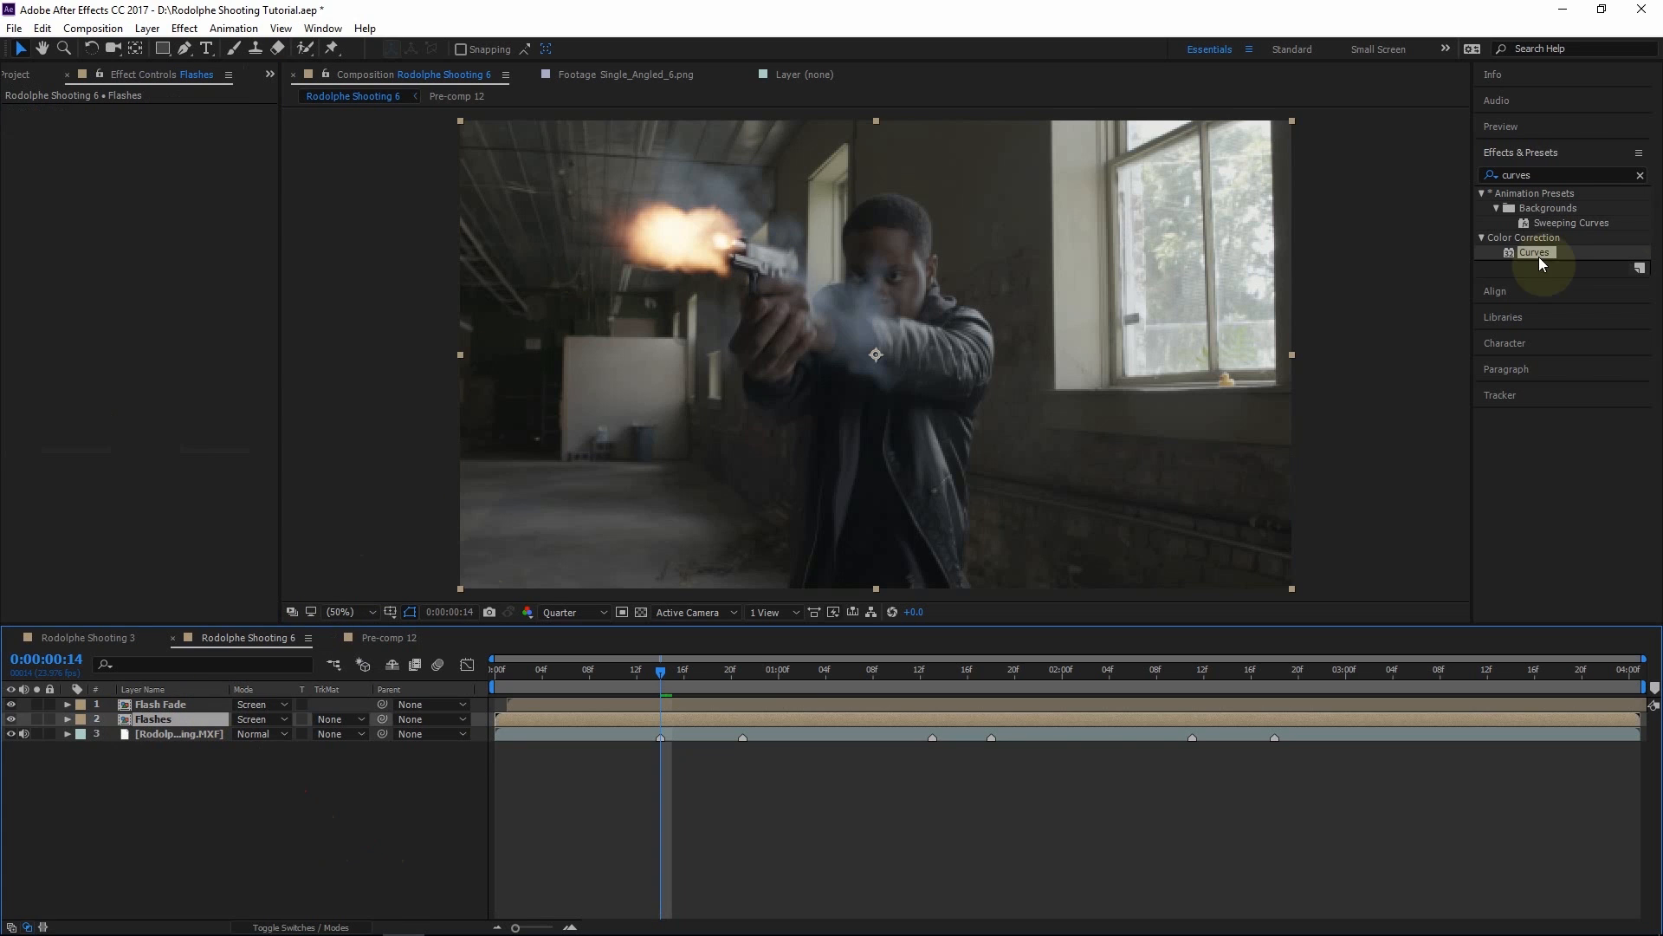
pyautogui.click(1576, 174)
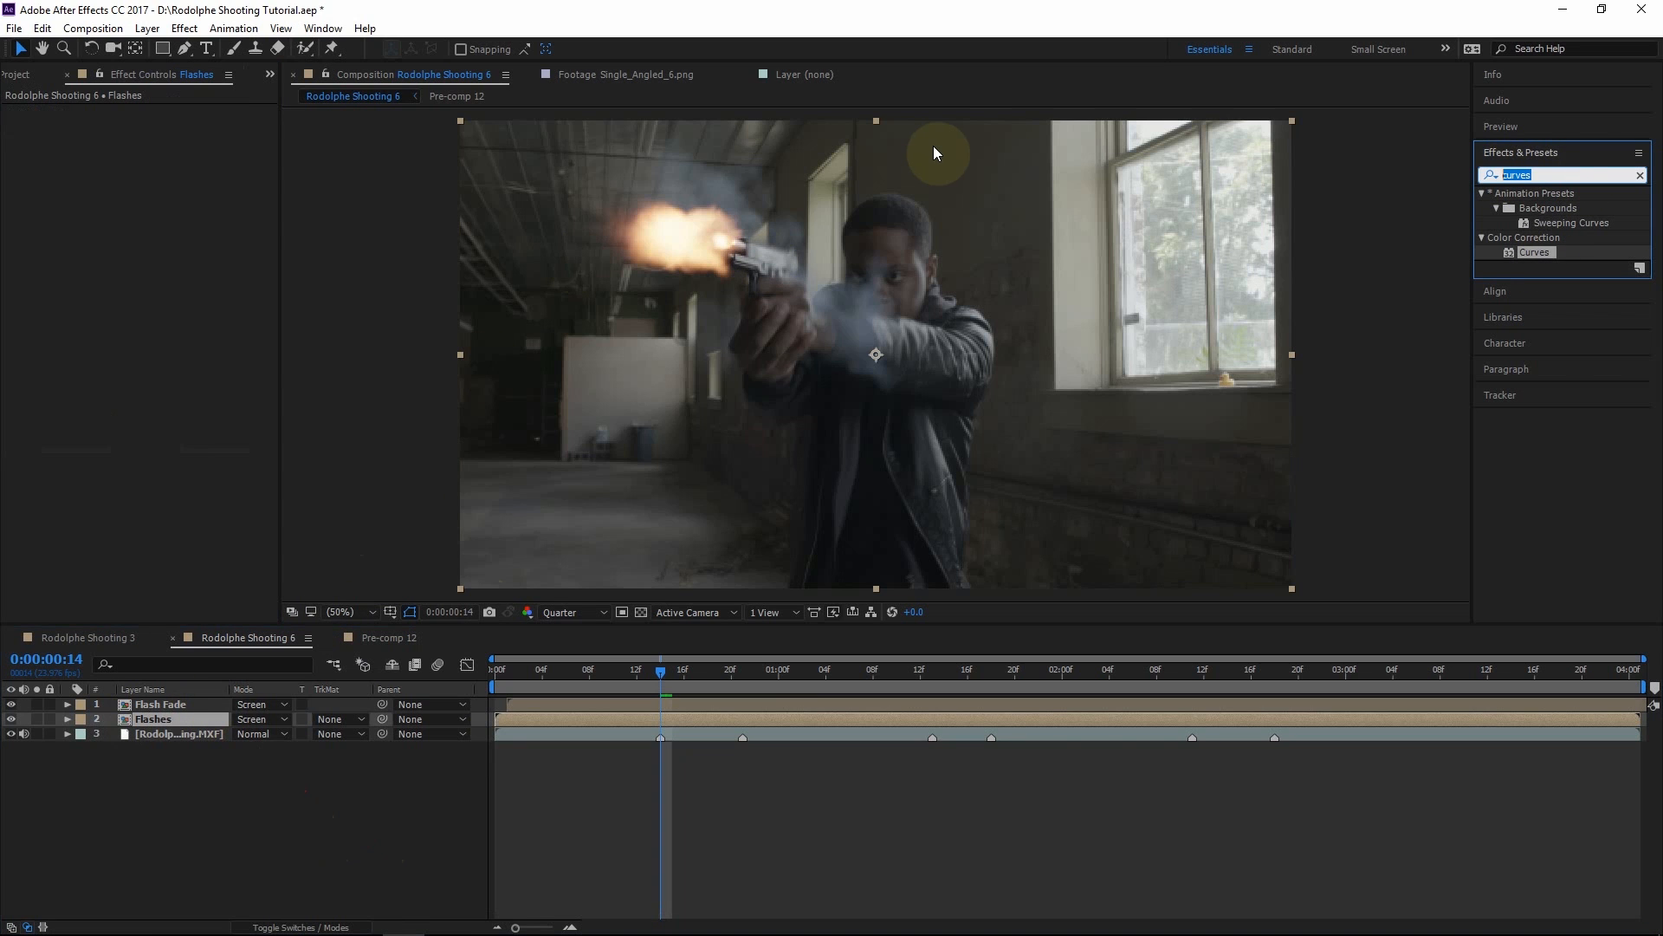
pyautogui.press('BackSpace')
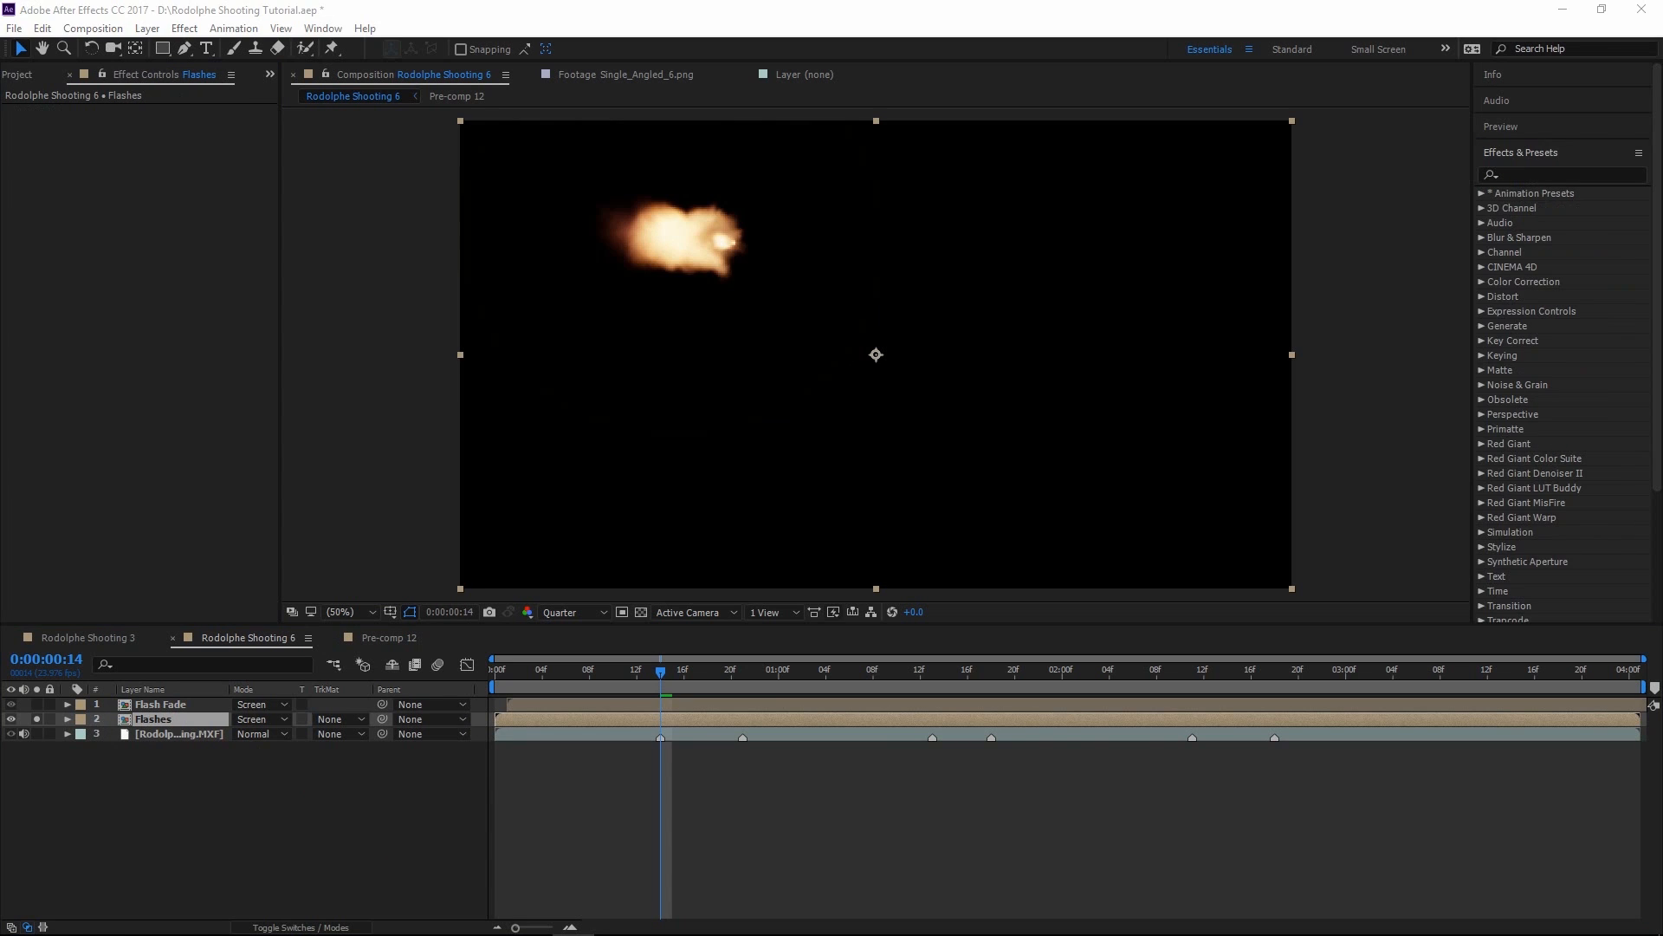
pyautogui.click(1542, 174)
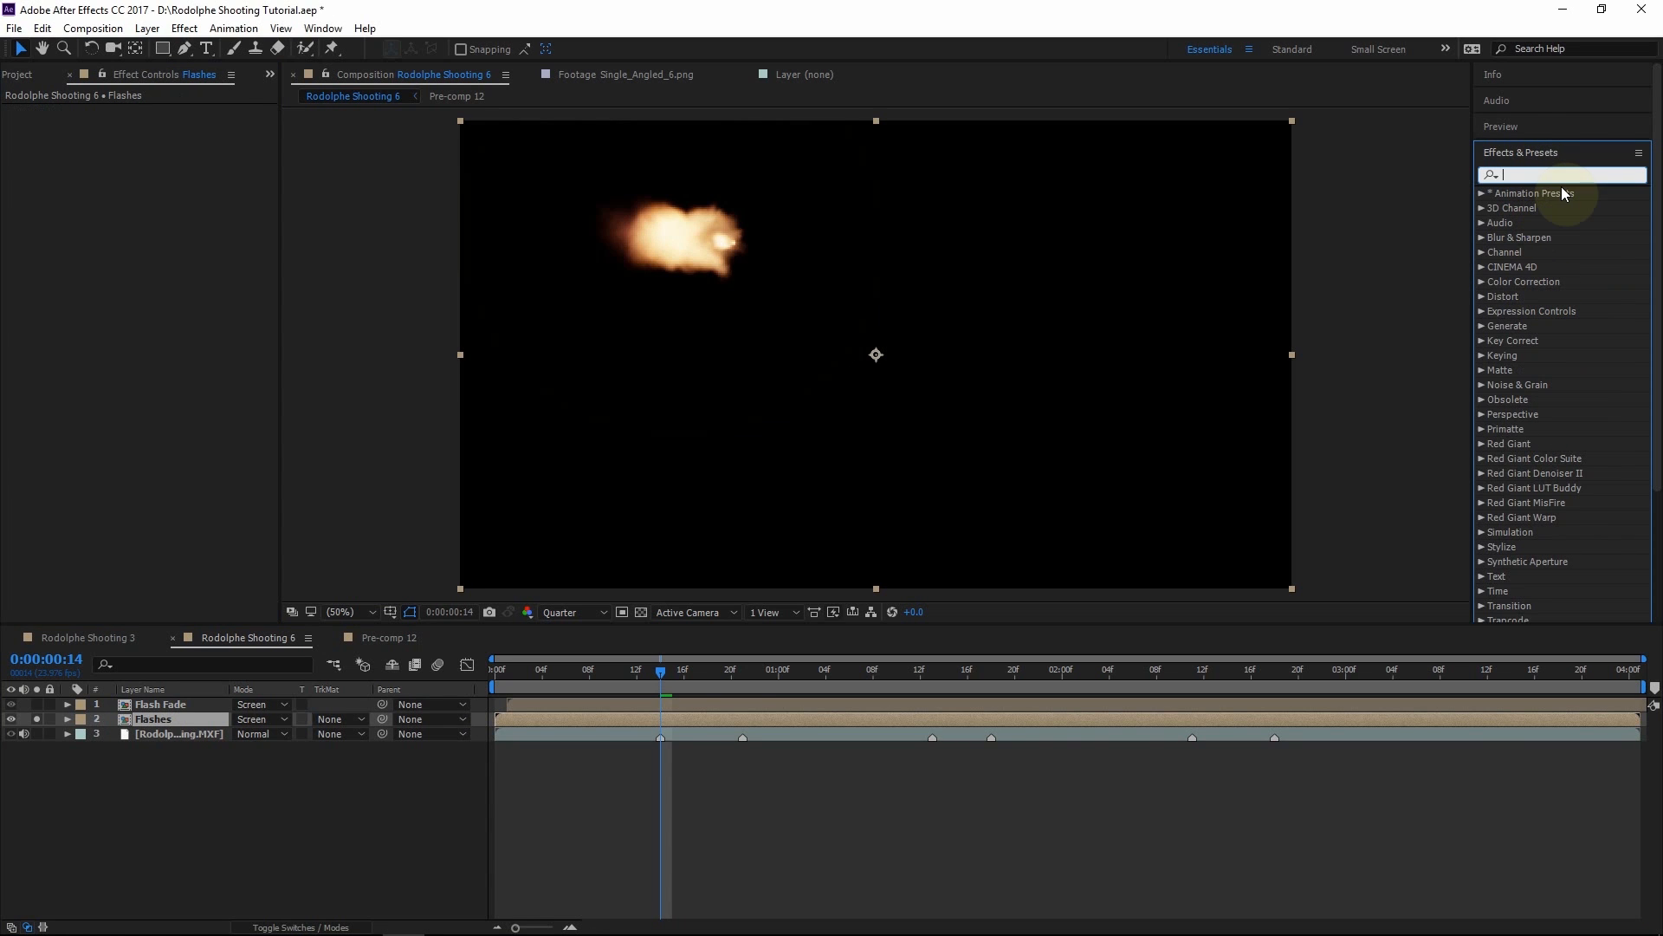
pyautogui.click(641, 612)
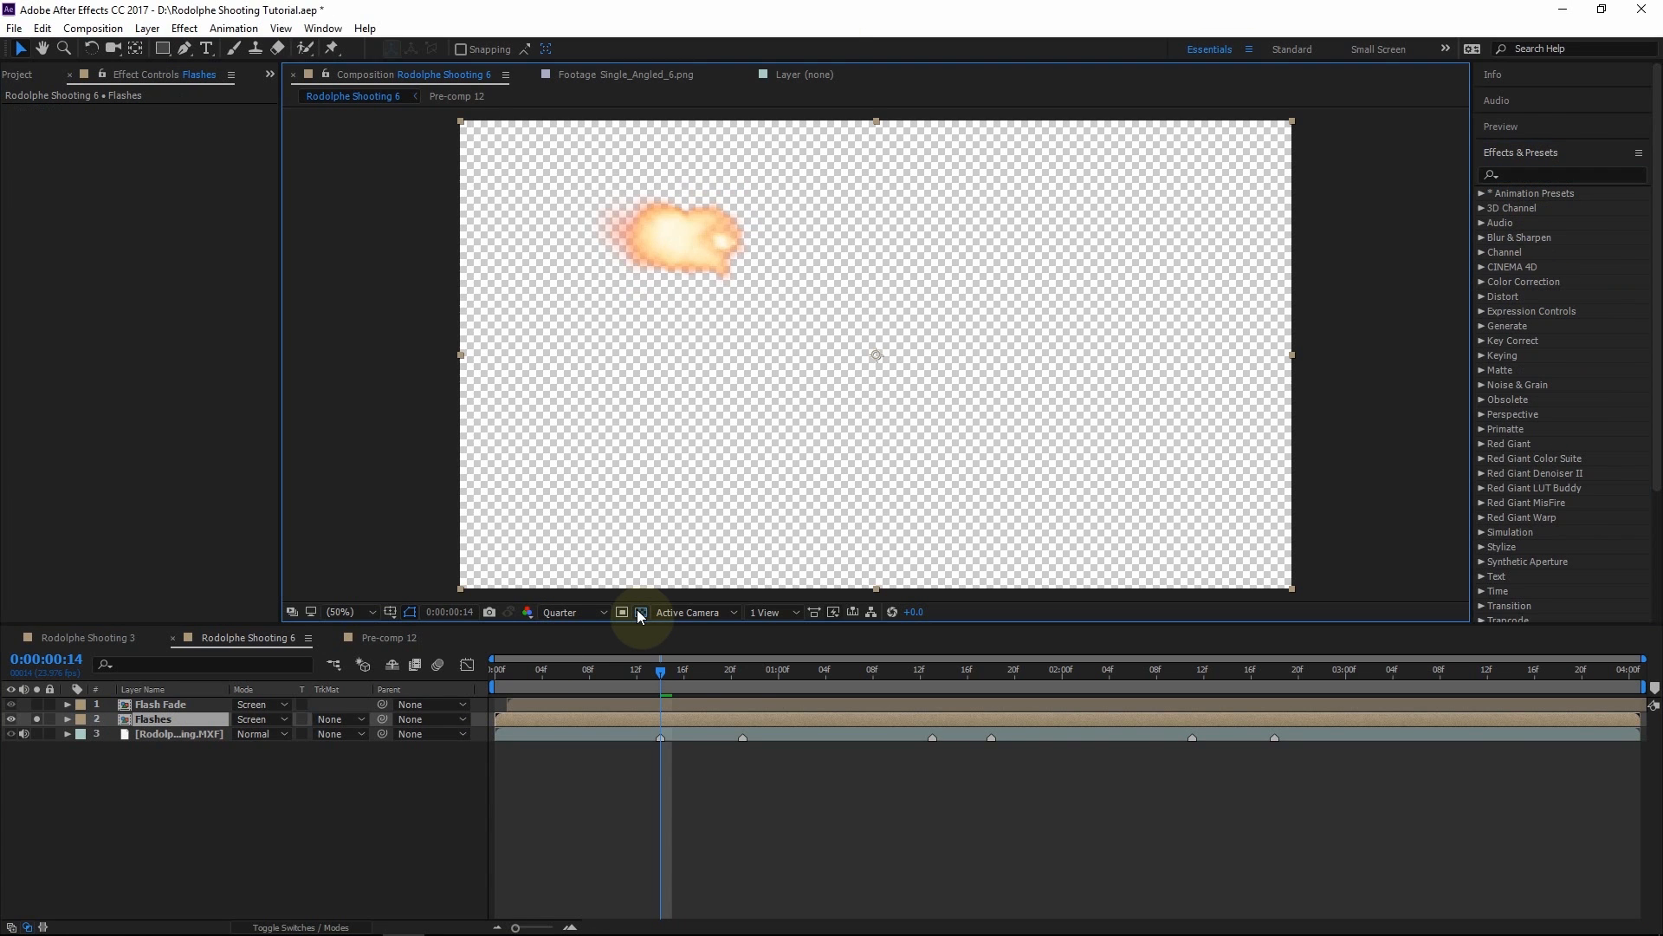
pyautogui.click(641, 613)
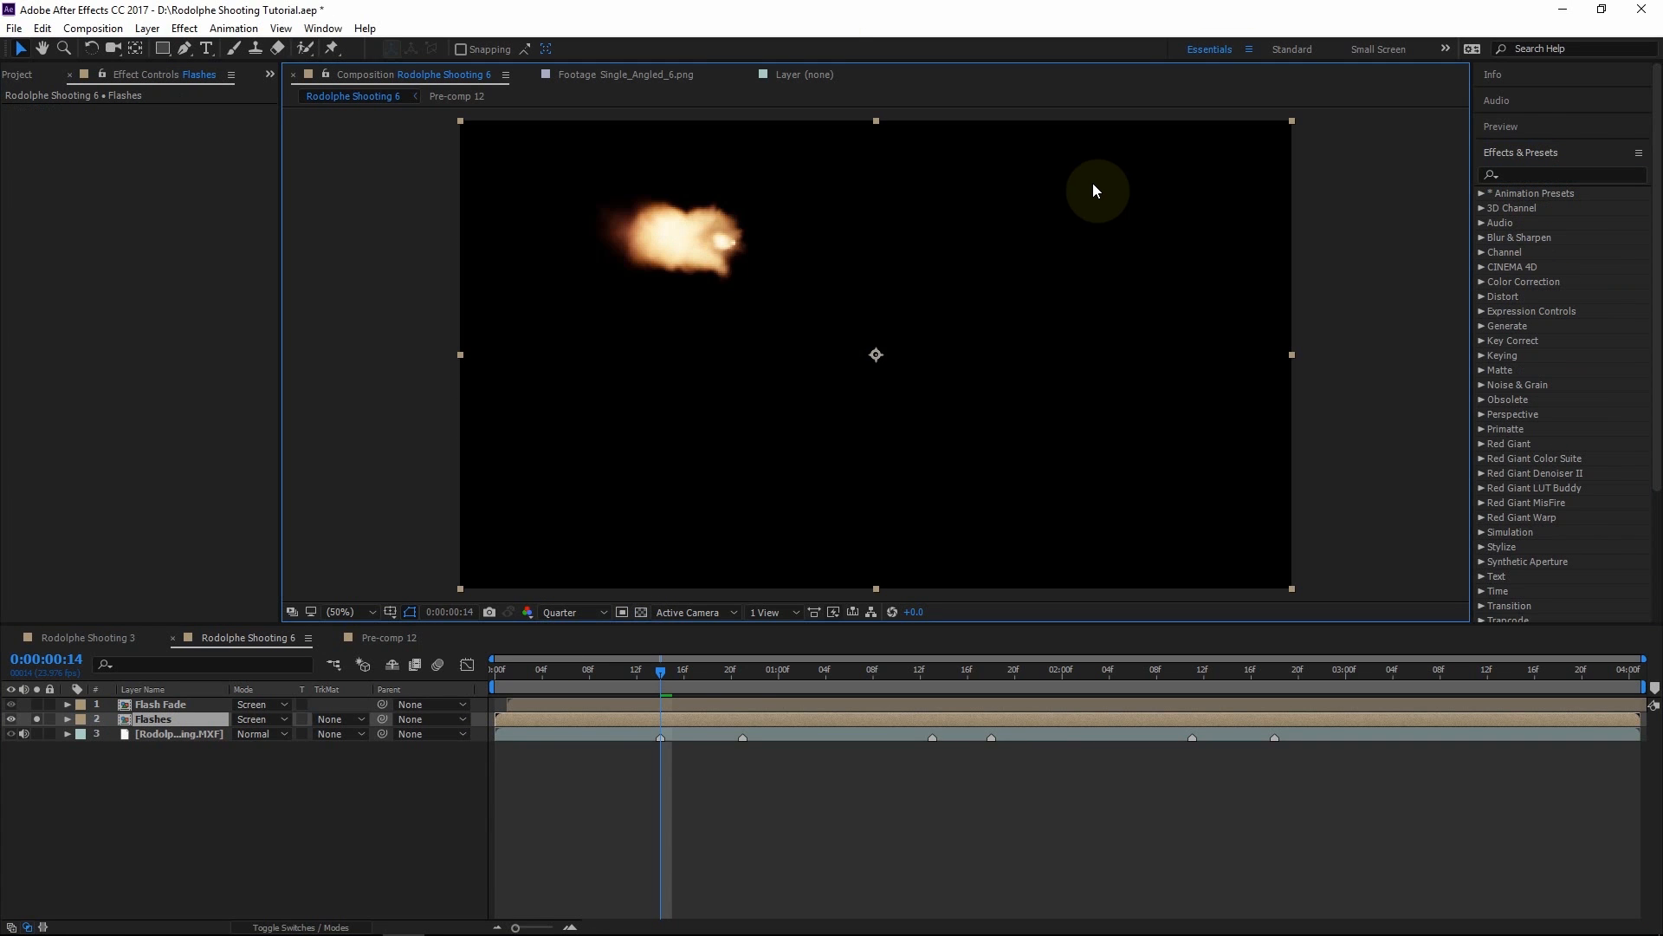
pyautogui.click(1544, 172)
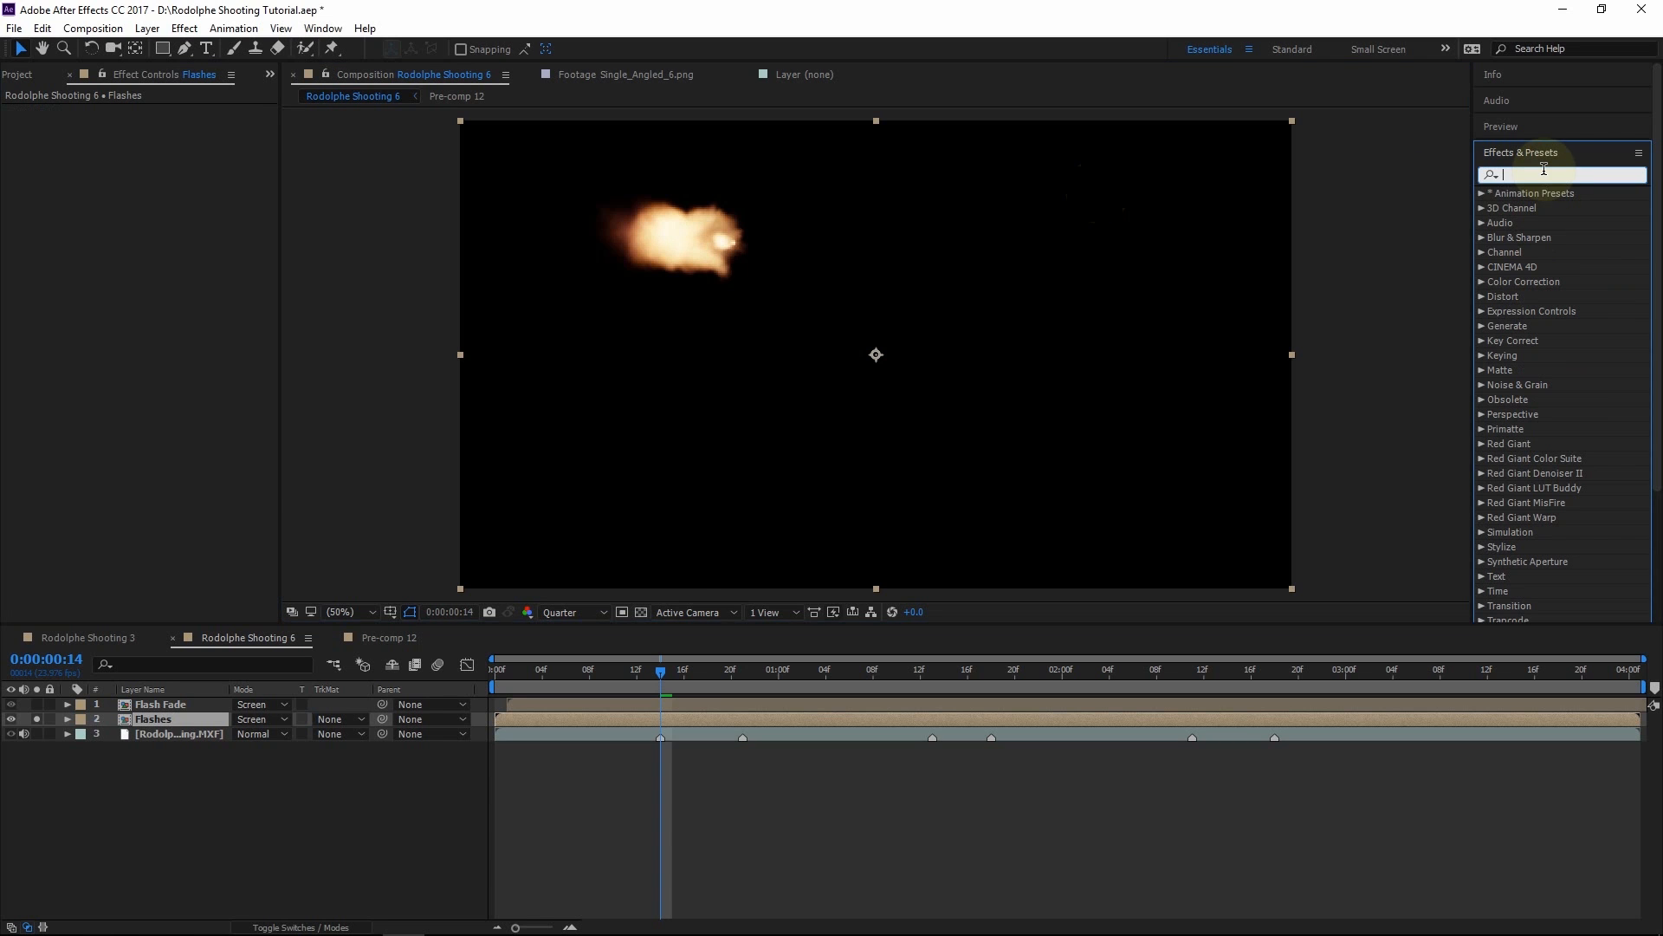
pyautogui.click(641, 612)
# Apply Solid Composite to the Flashes layer and set its color to black (000000)
pyautogui.click(1530, 165)
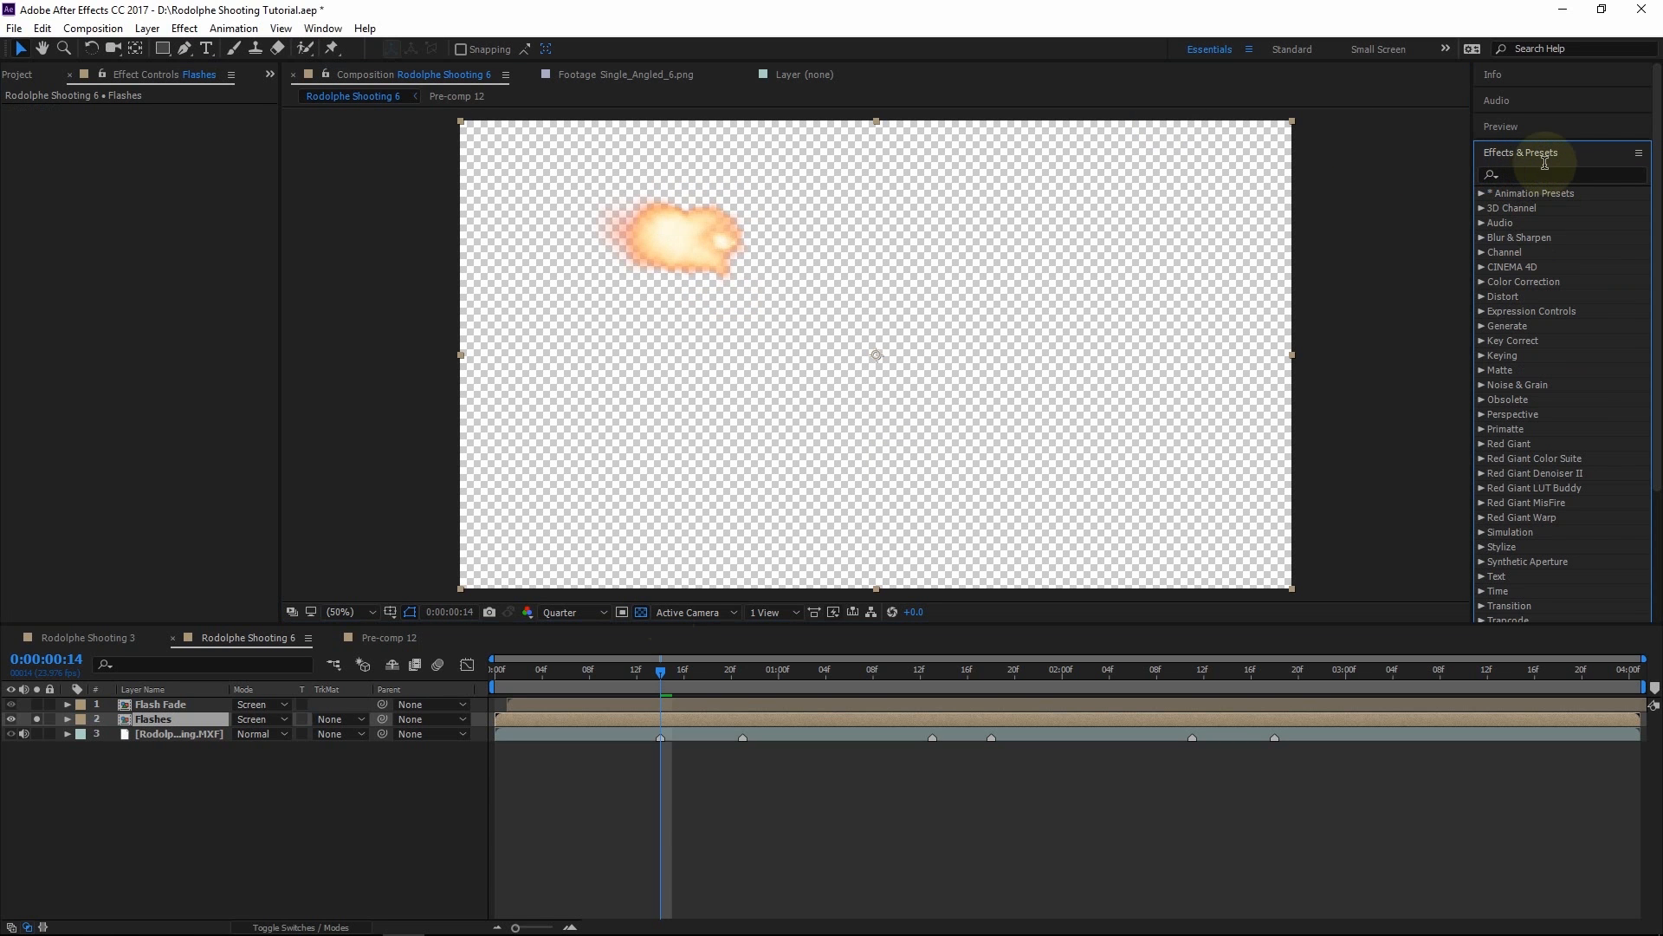
pyautogui.click(1552, 168)
pyautogui.write('solid')
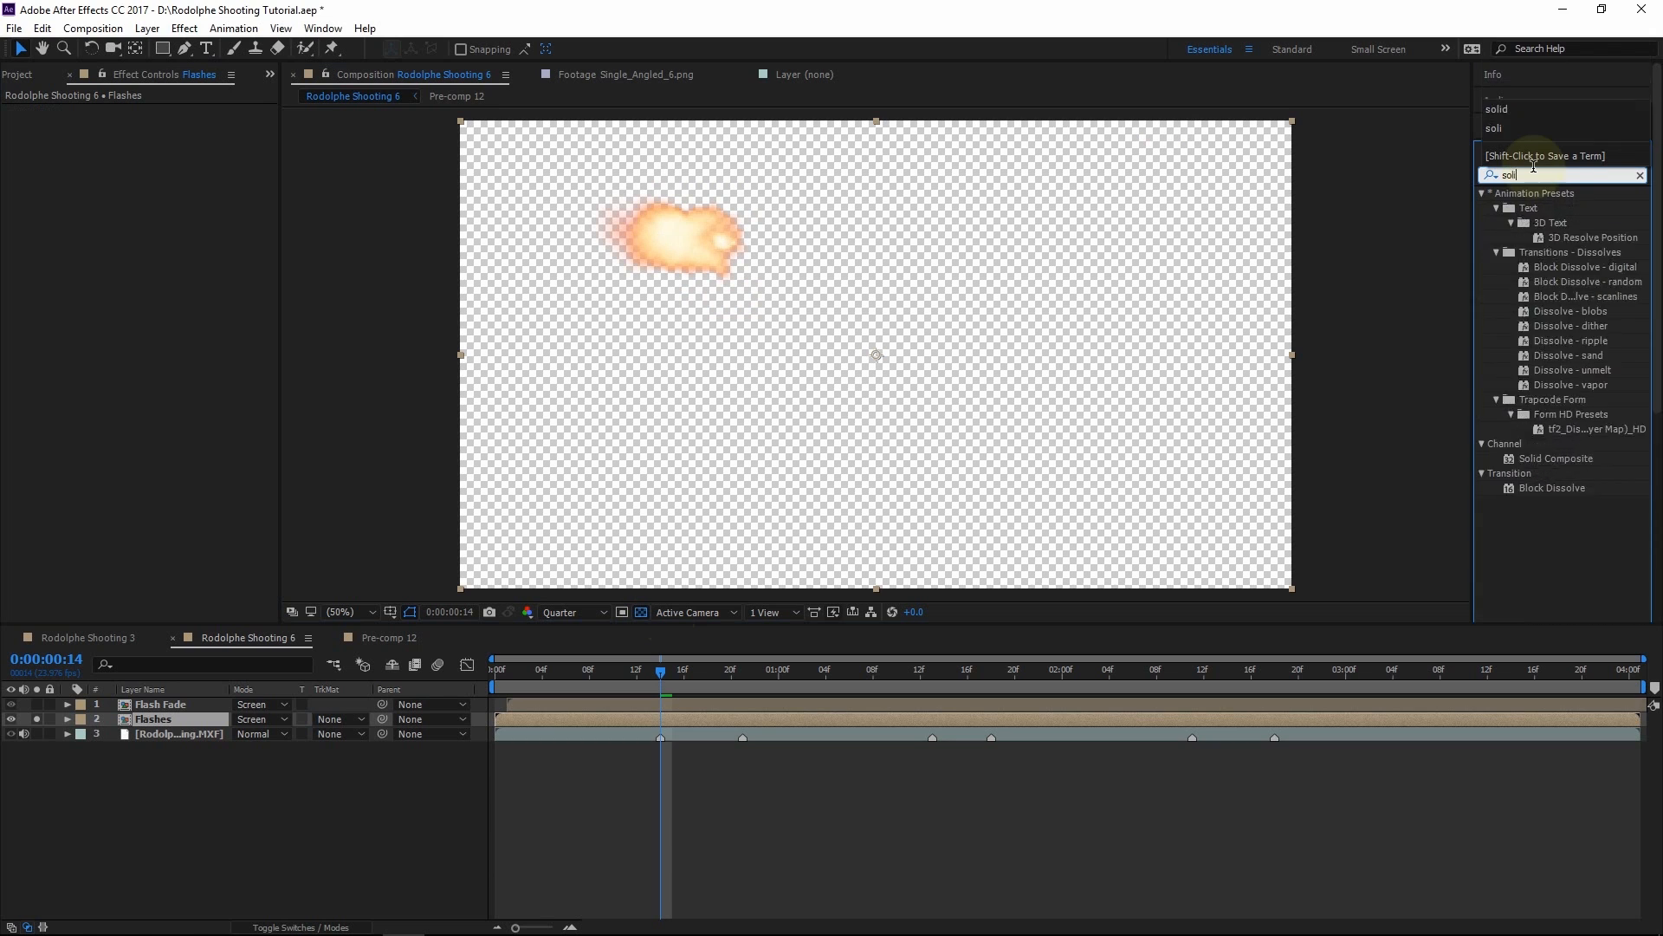
pyautogui.moveTo(1548, 204); pyautogui.dragTo(190, 369)
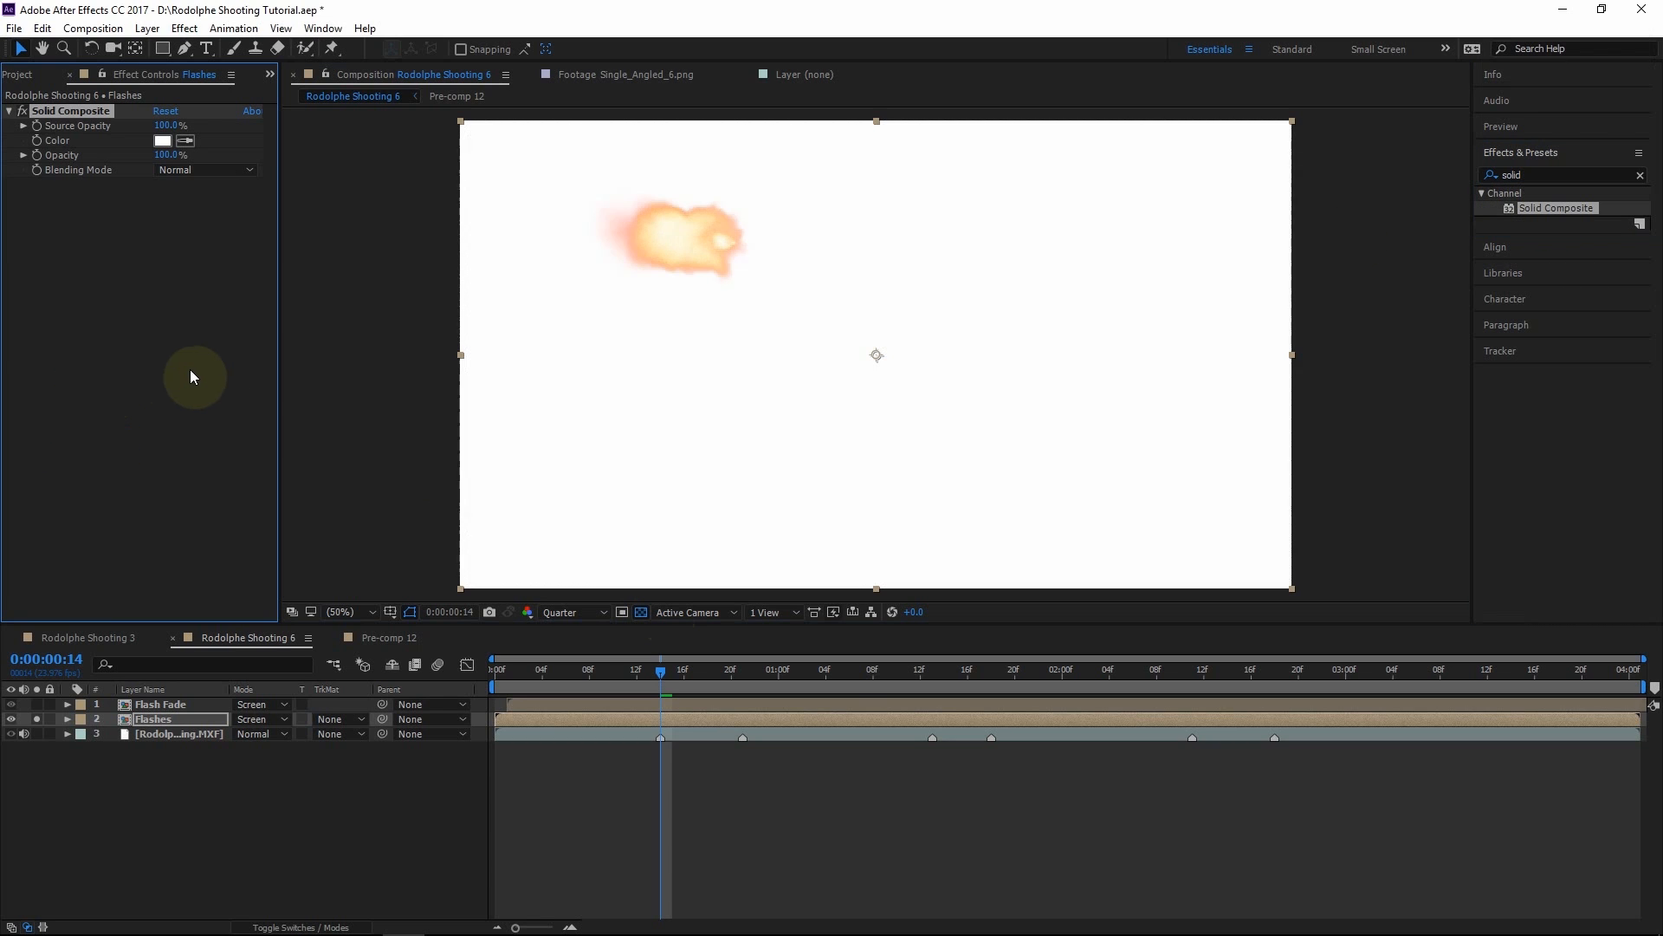
pyautogui.click(164, 140)
pyautogui.moveTo(175, 182); pyautogui.dragTo(411, 435)
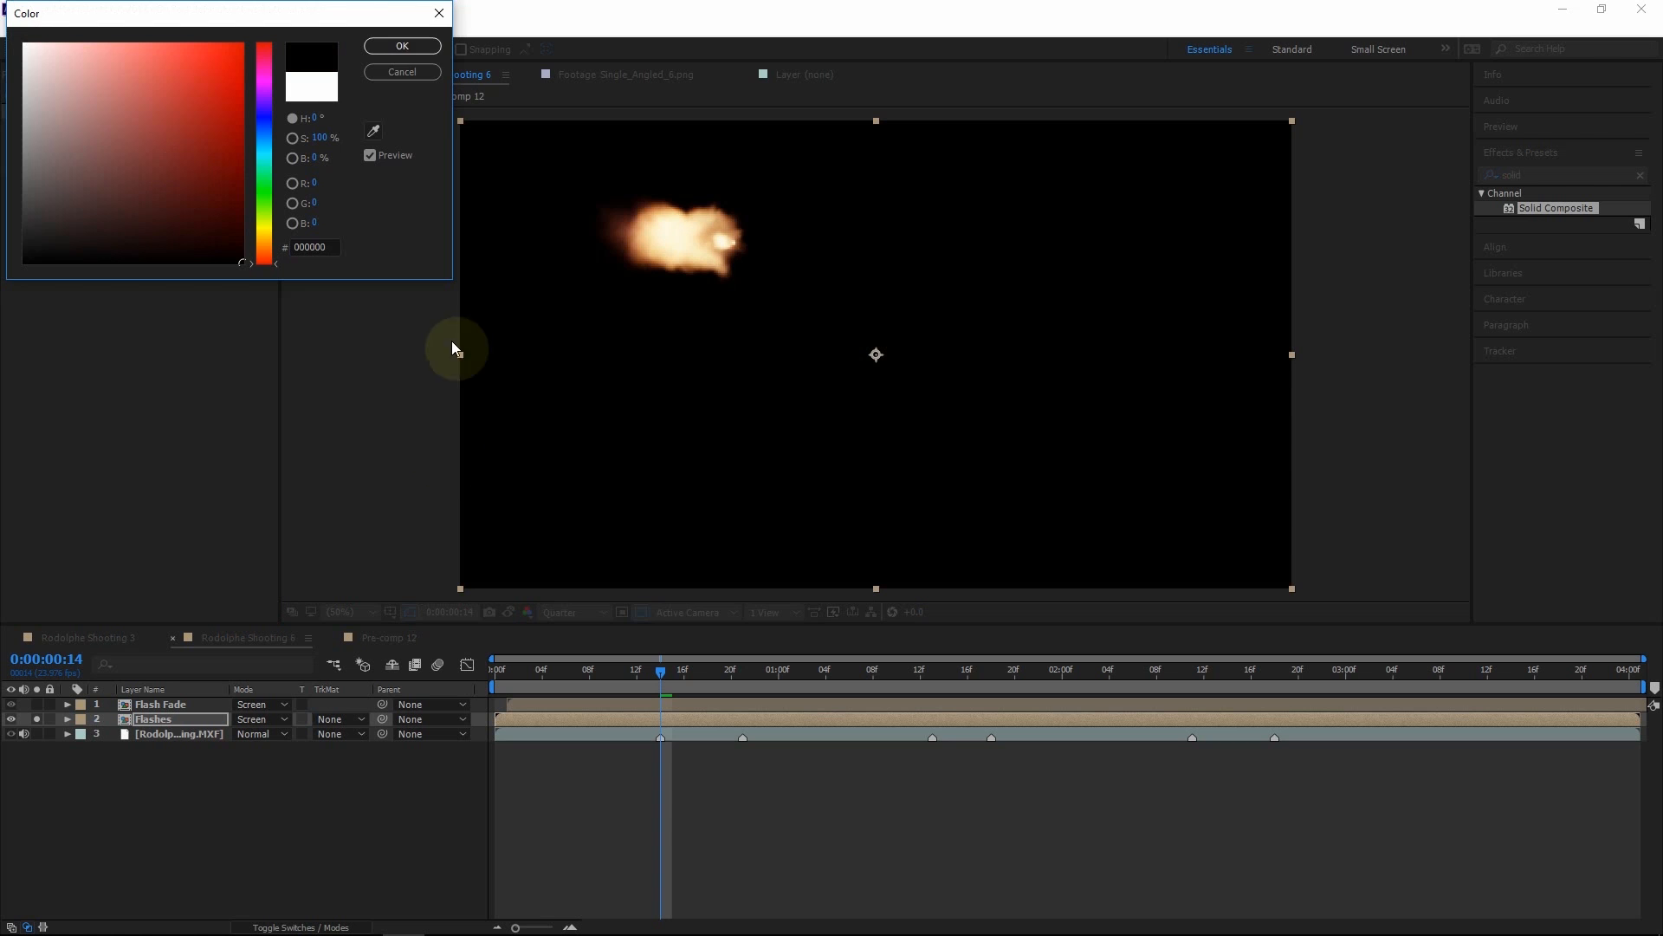
pyautogui.click(402, 45)
# Find the Glow effect among the Stylize effects and apply it to the Flashes layer
pyautogui.click(1564, 176)
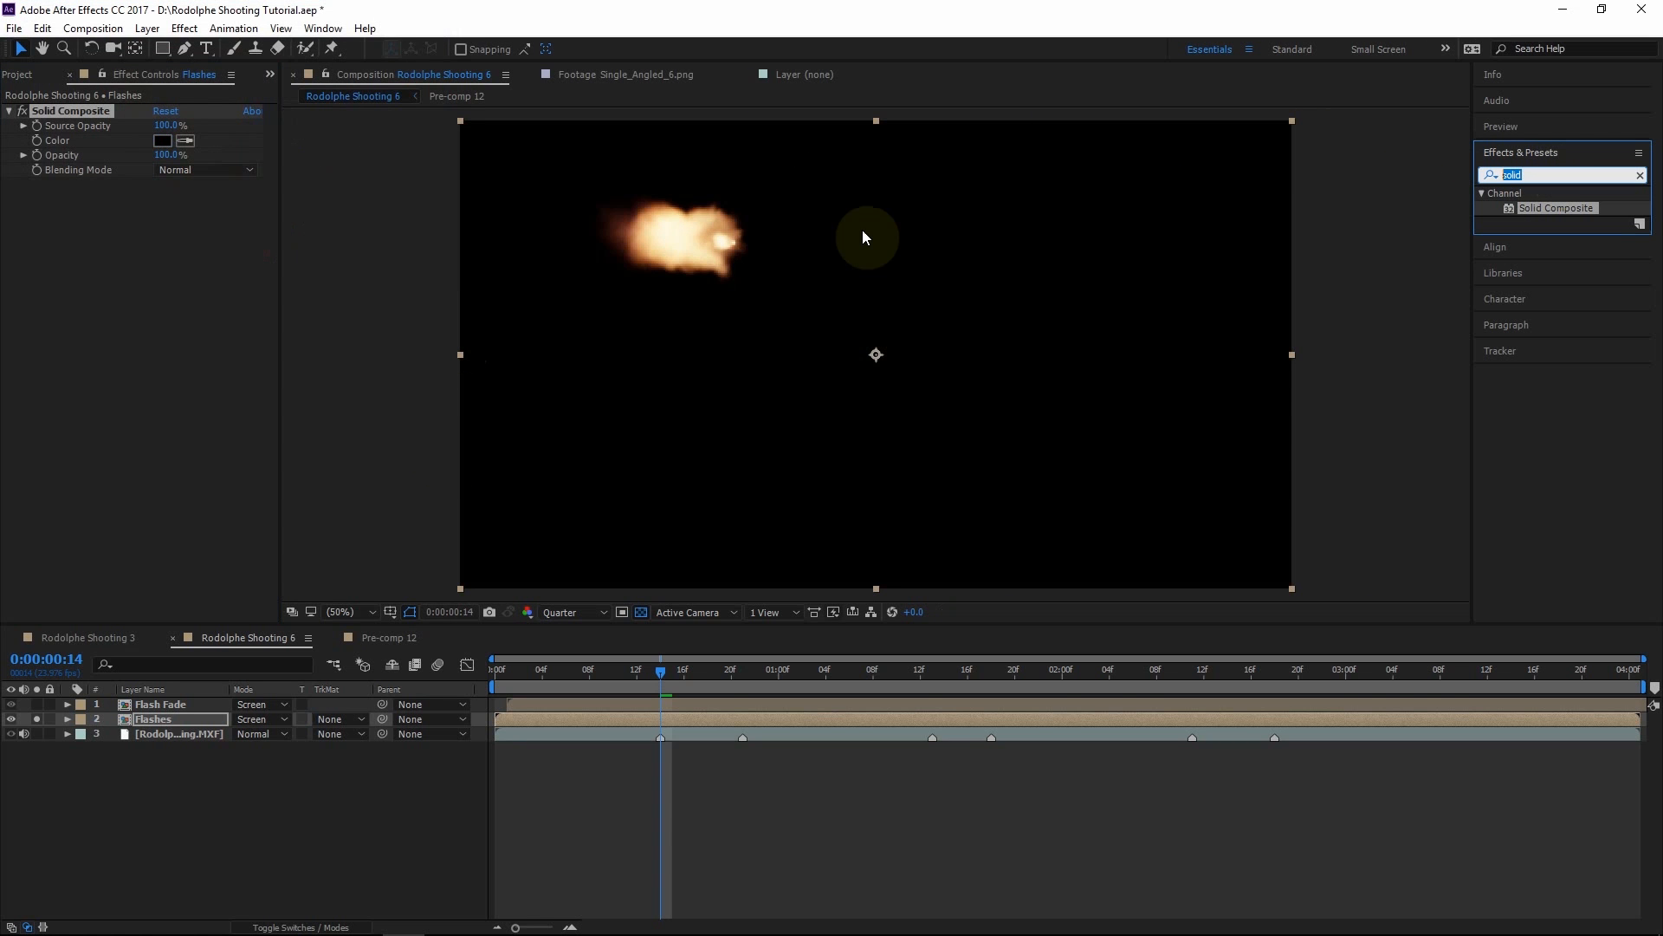
pyautogui.press('BackSpace')
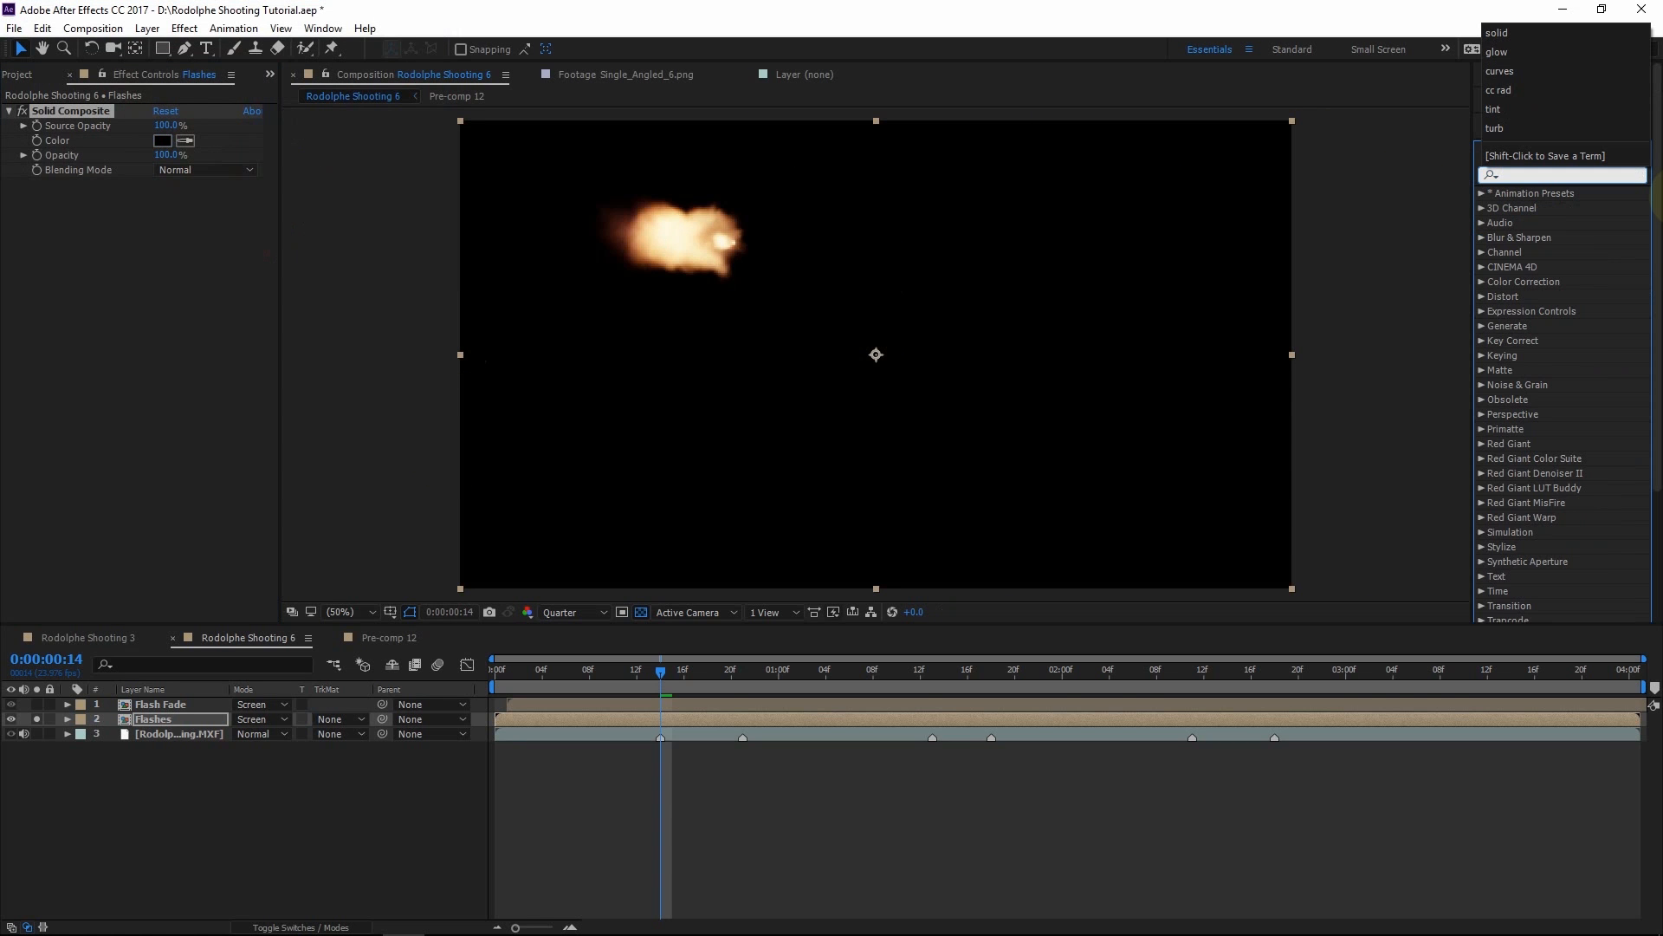
pyautogui.write('glow')
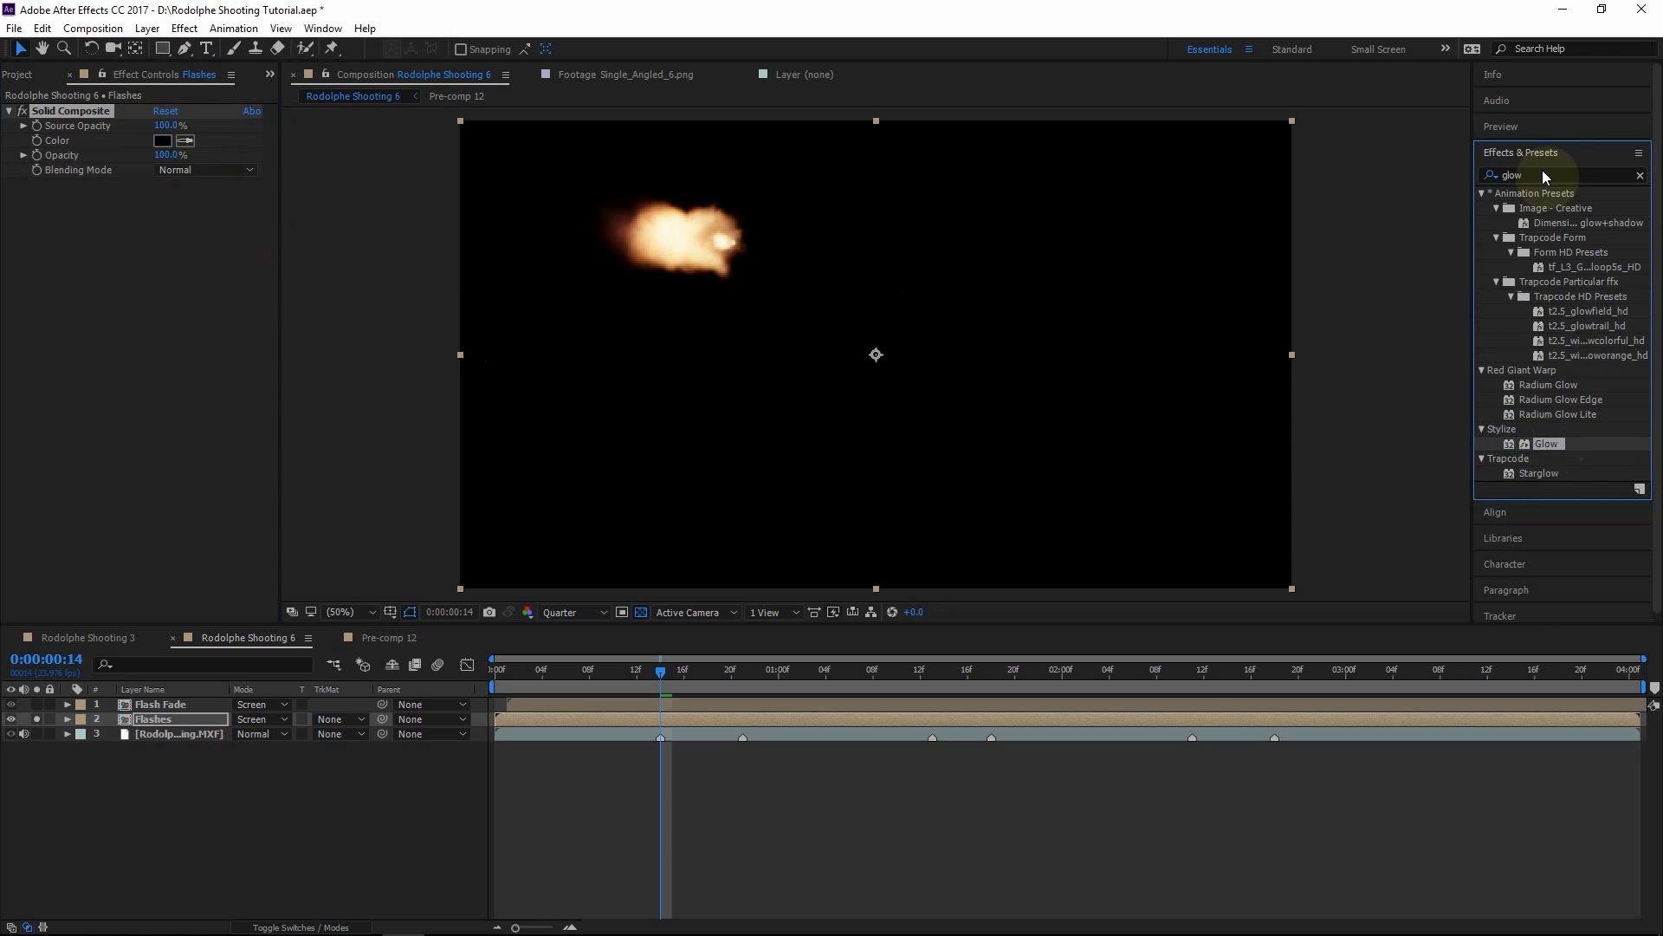
pyautogui.moveTo(1551, 445); pyautogui.dragTo(179, 723)
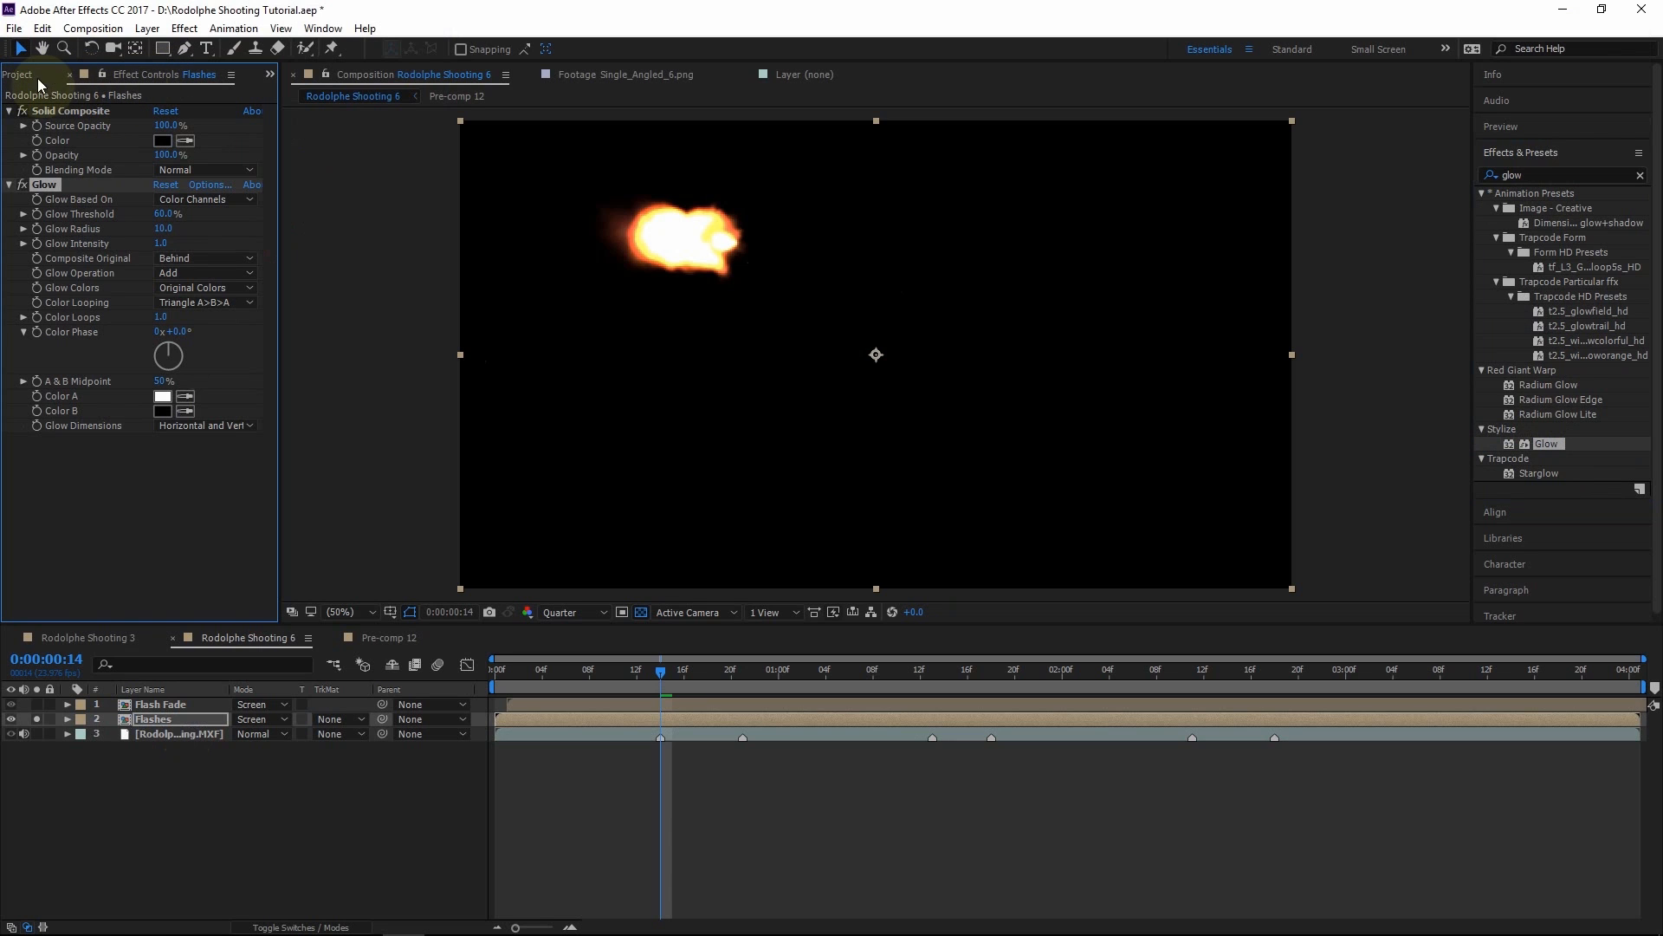
# Switch the project's color depth to 8 bpc, cycle it back to 32 bpc, and return to the Flashes effect settings
pyautogui.click(24, 79)
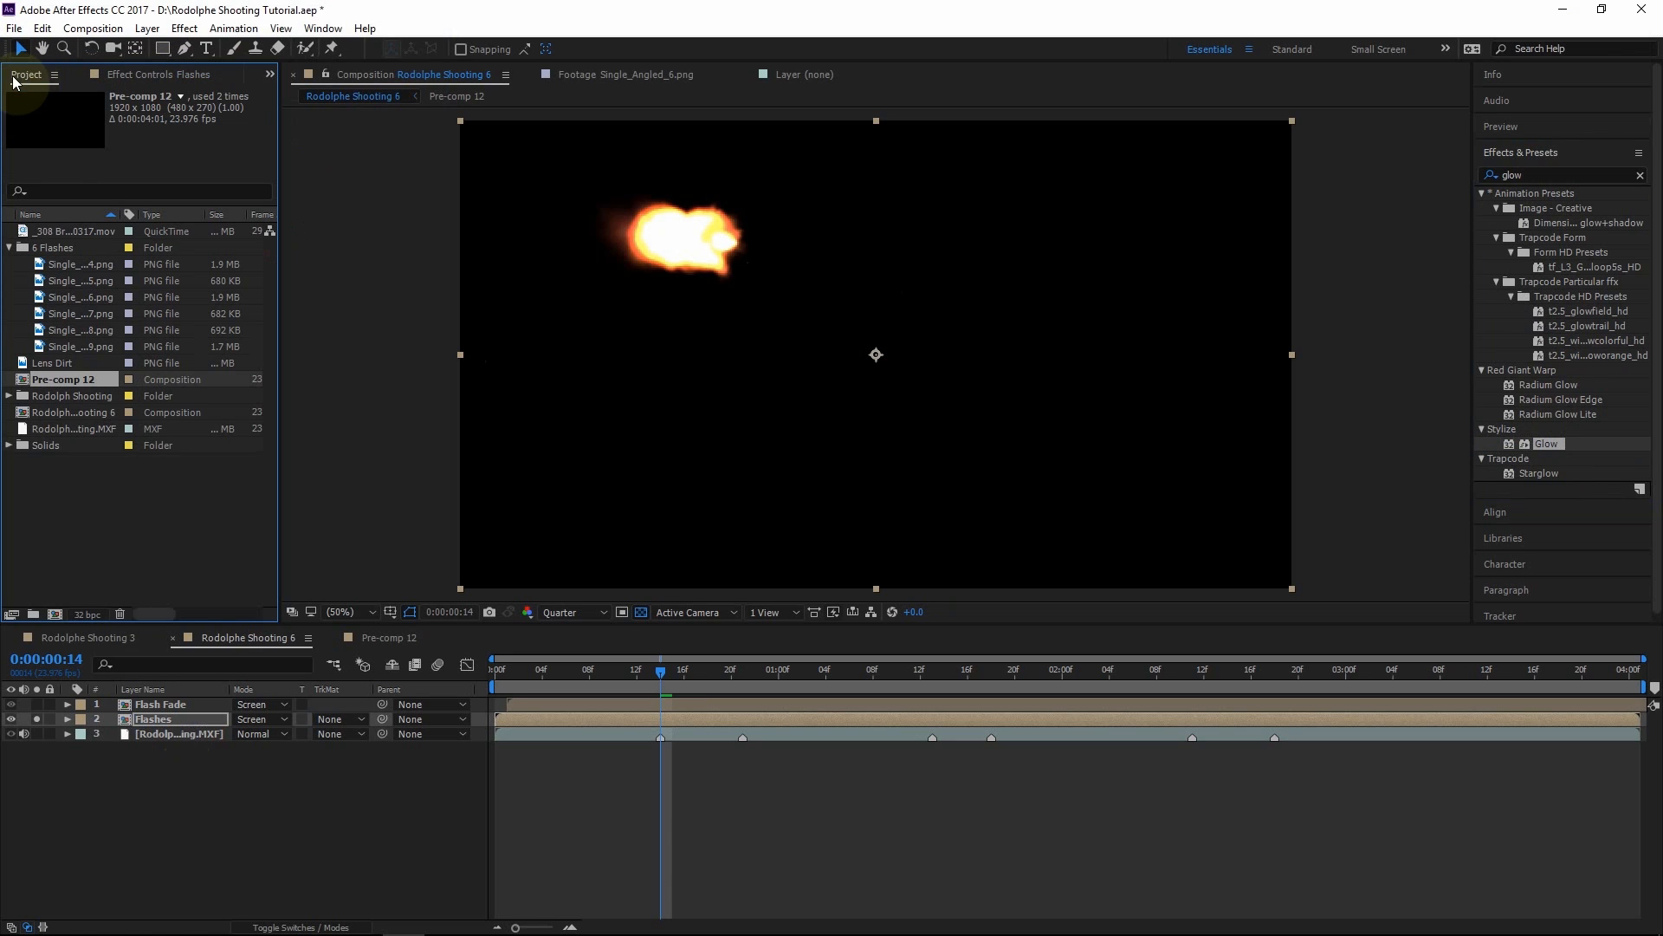
pyautogui.keyDown('alt'); pyautogui.click(78, 615); pyautogui.keyUp('alt')
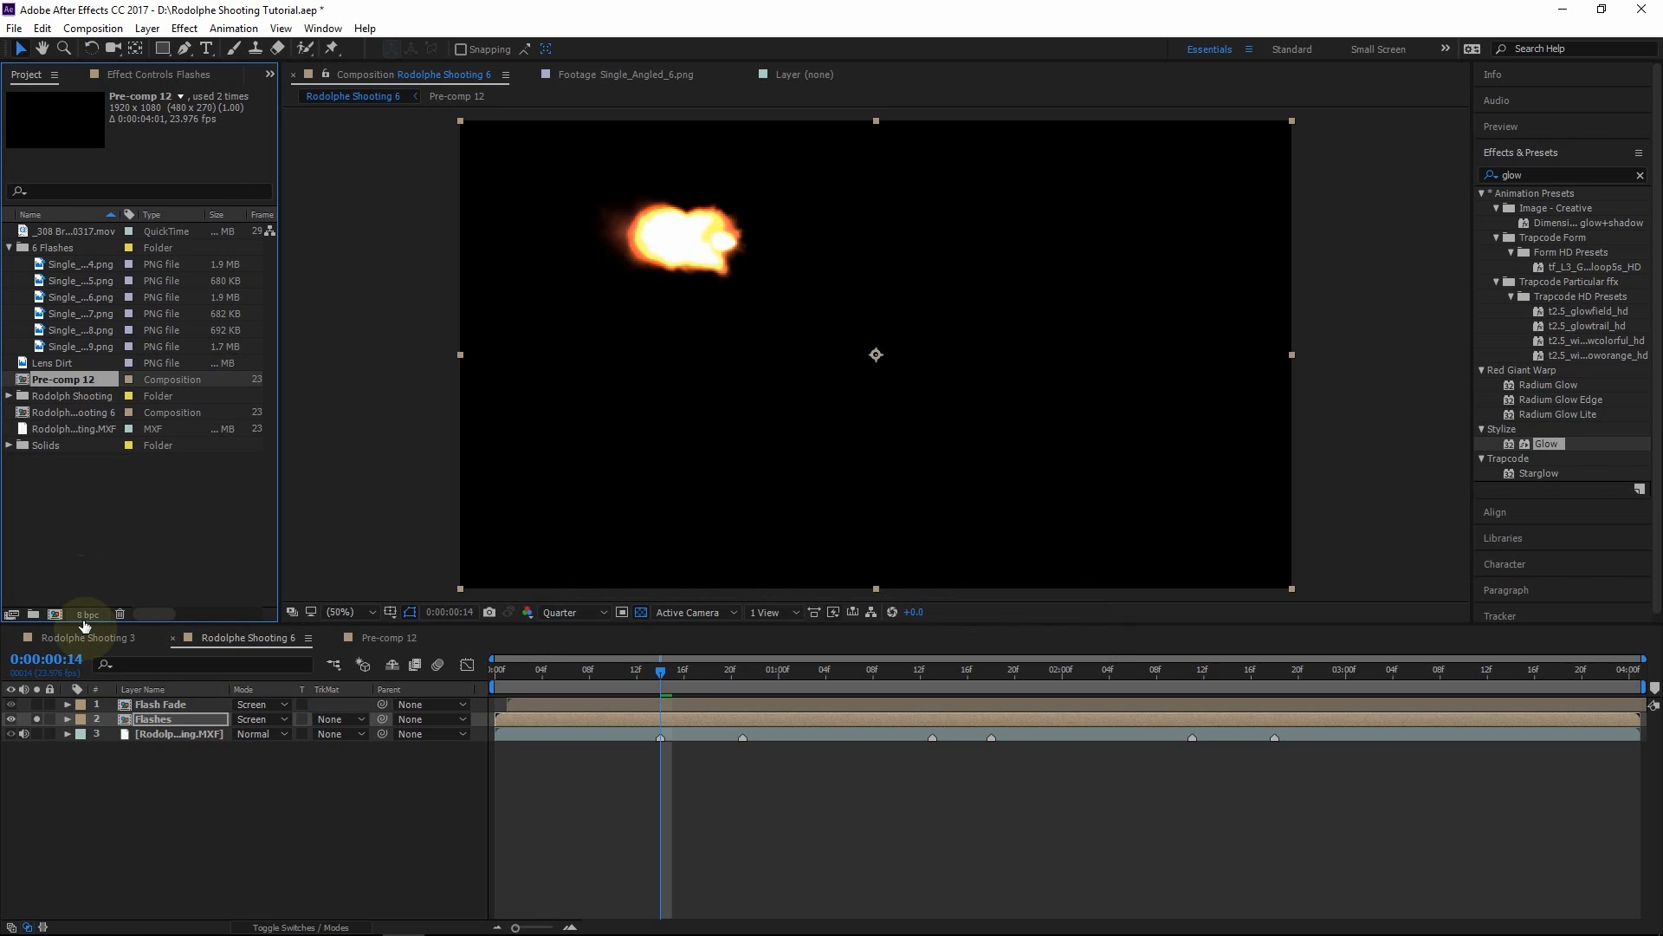
pyautogui.keyDown('alt'); pyautogui.click(87, 614); pyautogui.keyUp('alt')
pyautogui.keyDown('alt'); pyautogui.click(88, 614); pyautogui.keyUp('alt')
pyautogui.click(125, 73)
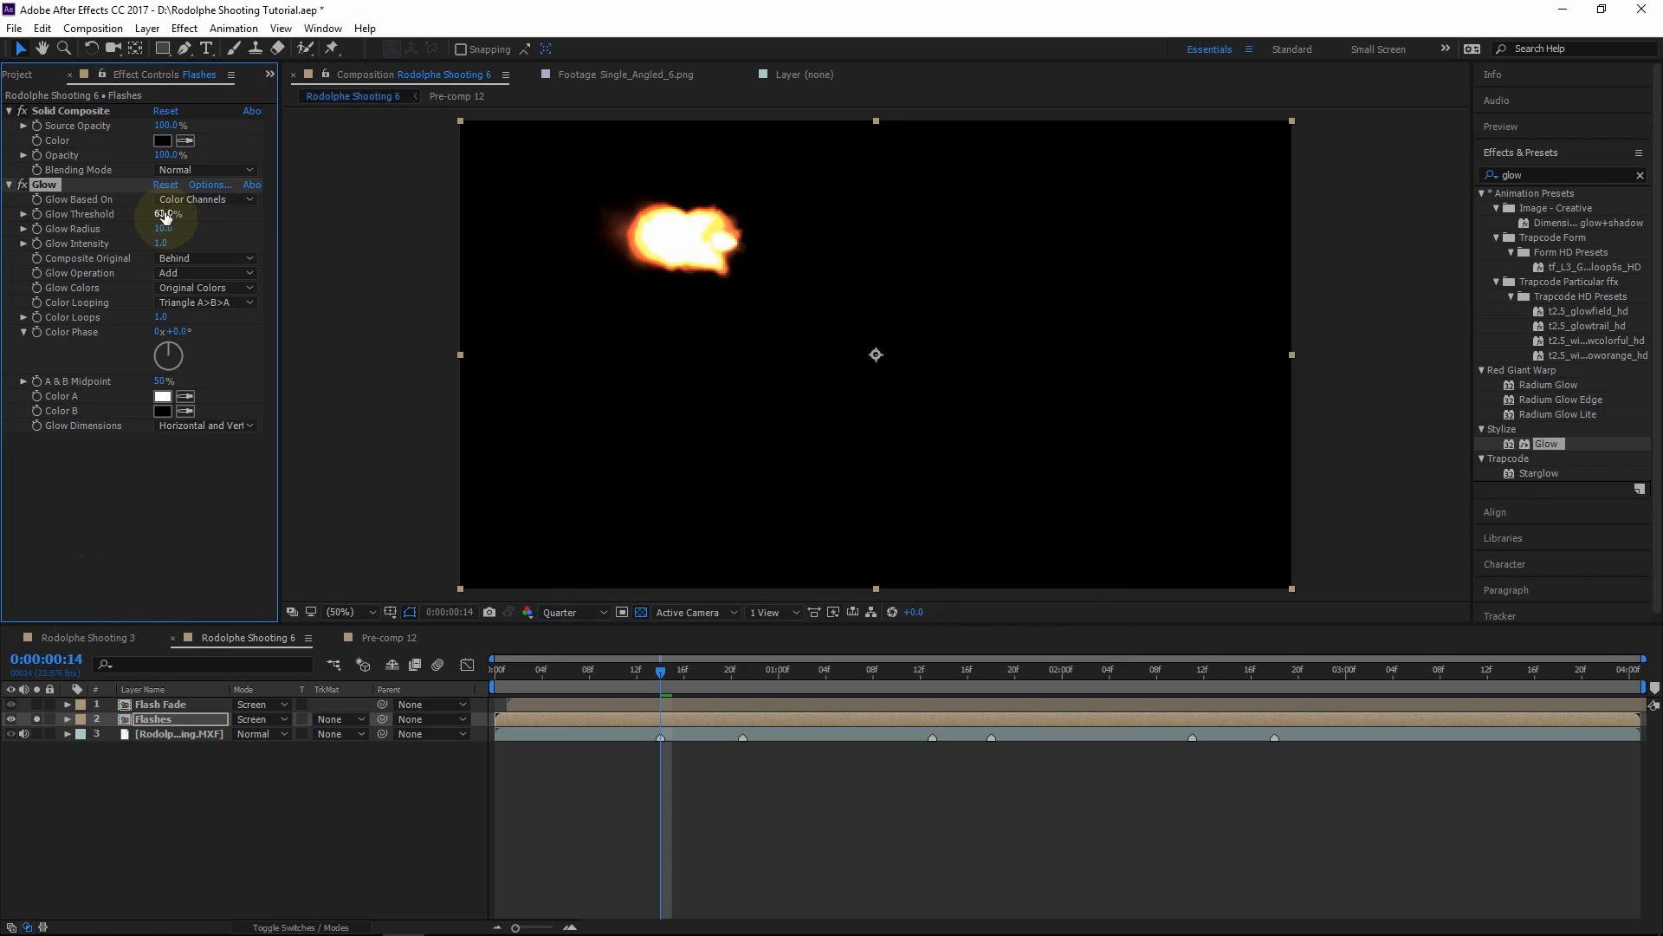
# Set Glow's threshold to 5.9%, radius to 152, intensity to 0.1, and glow operation to Screen
pyautogui.moveTo(165, 215); pyautogui.dragTo(174, 345)
pyautogui.moveTo(163, 229); pyautogui.dragTo(152, 277)
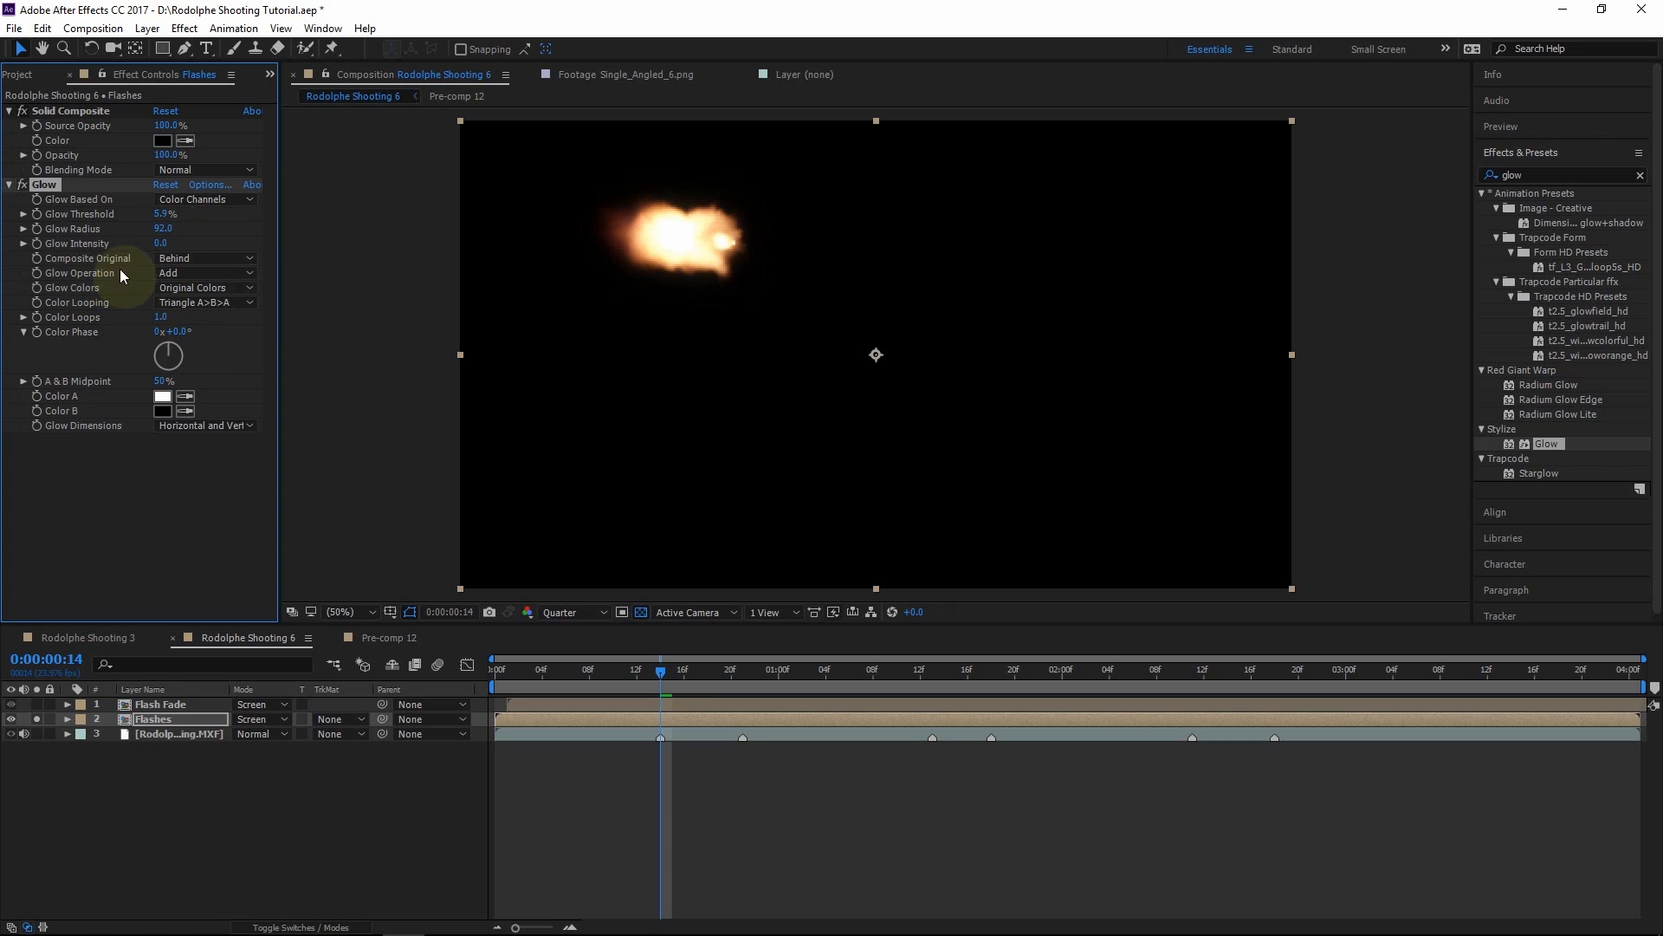
pyautogui.click(172, 273)
pyautogui.click(199, 386)
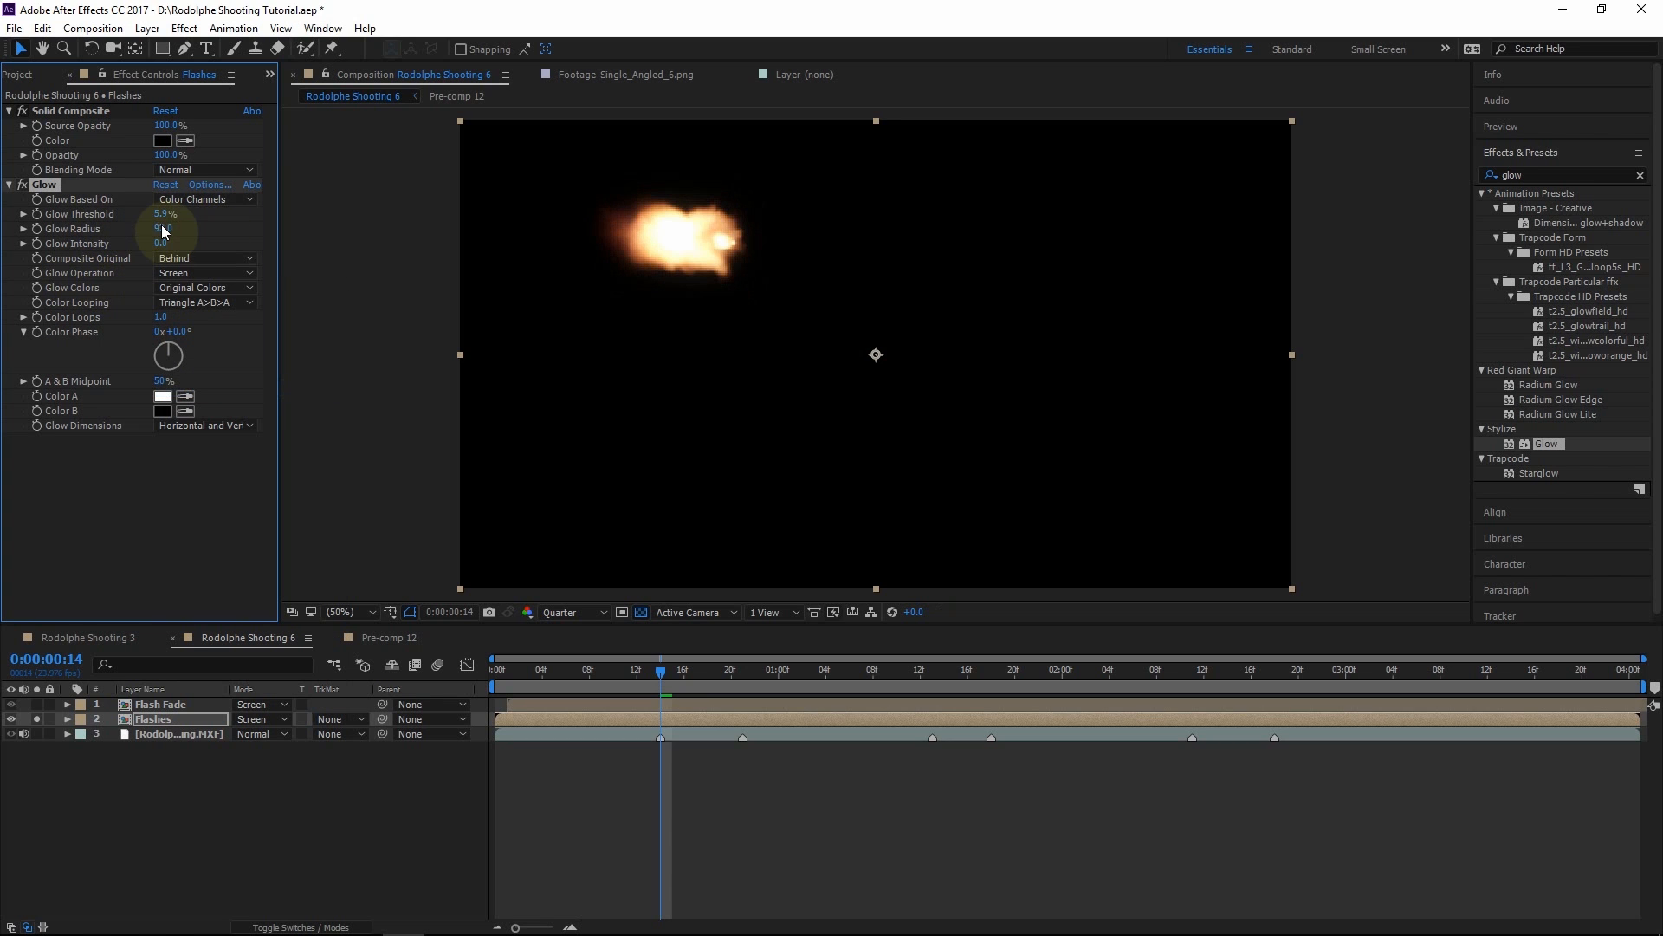
pyautogui.moveTo(164, 245); pyautogui.dragTo(224, 237)
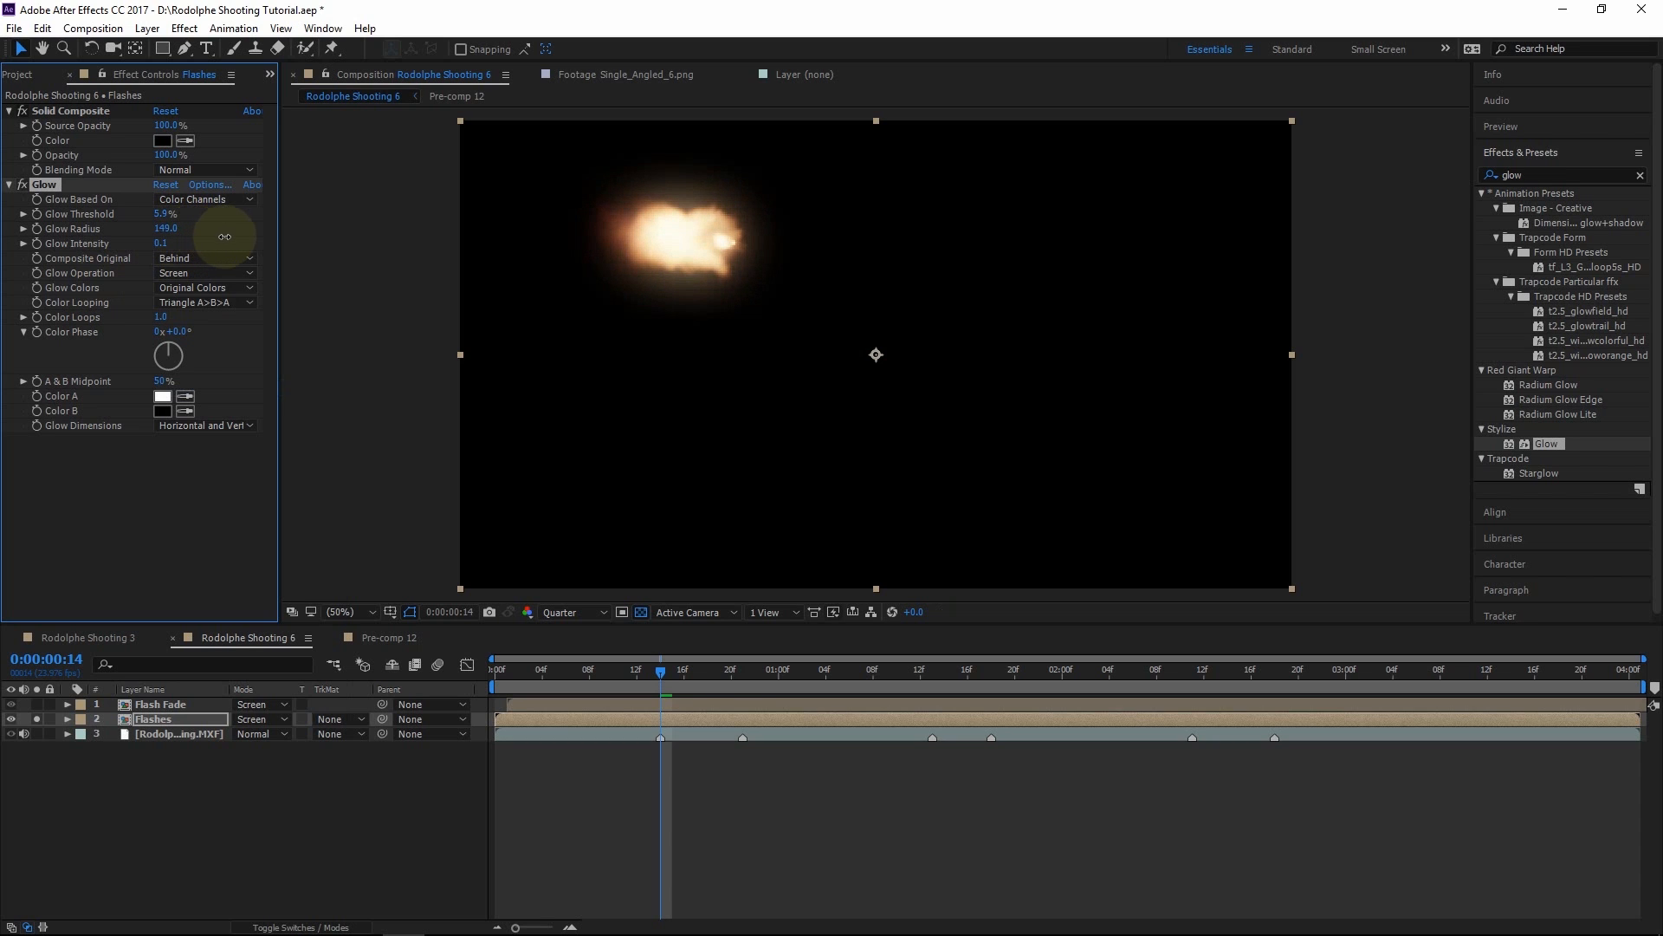
# Set Glow Colors to A & B Colors and Color Looping to Sawtooth A>B
pyautogui.click(174, 291)
pyautogui.click(196, 325)
pyautogui.click(200, 302)
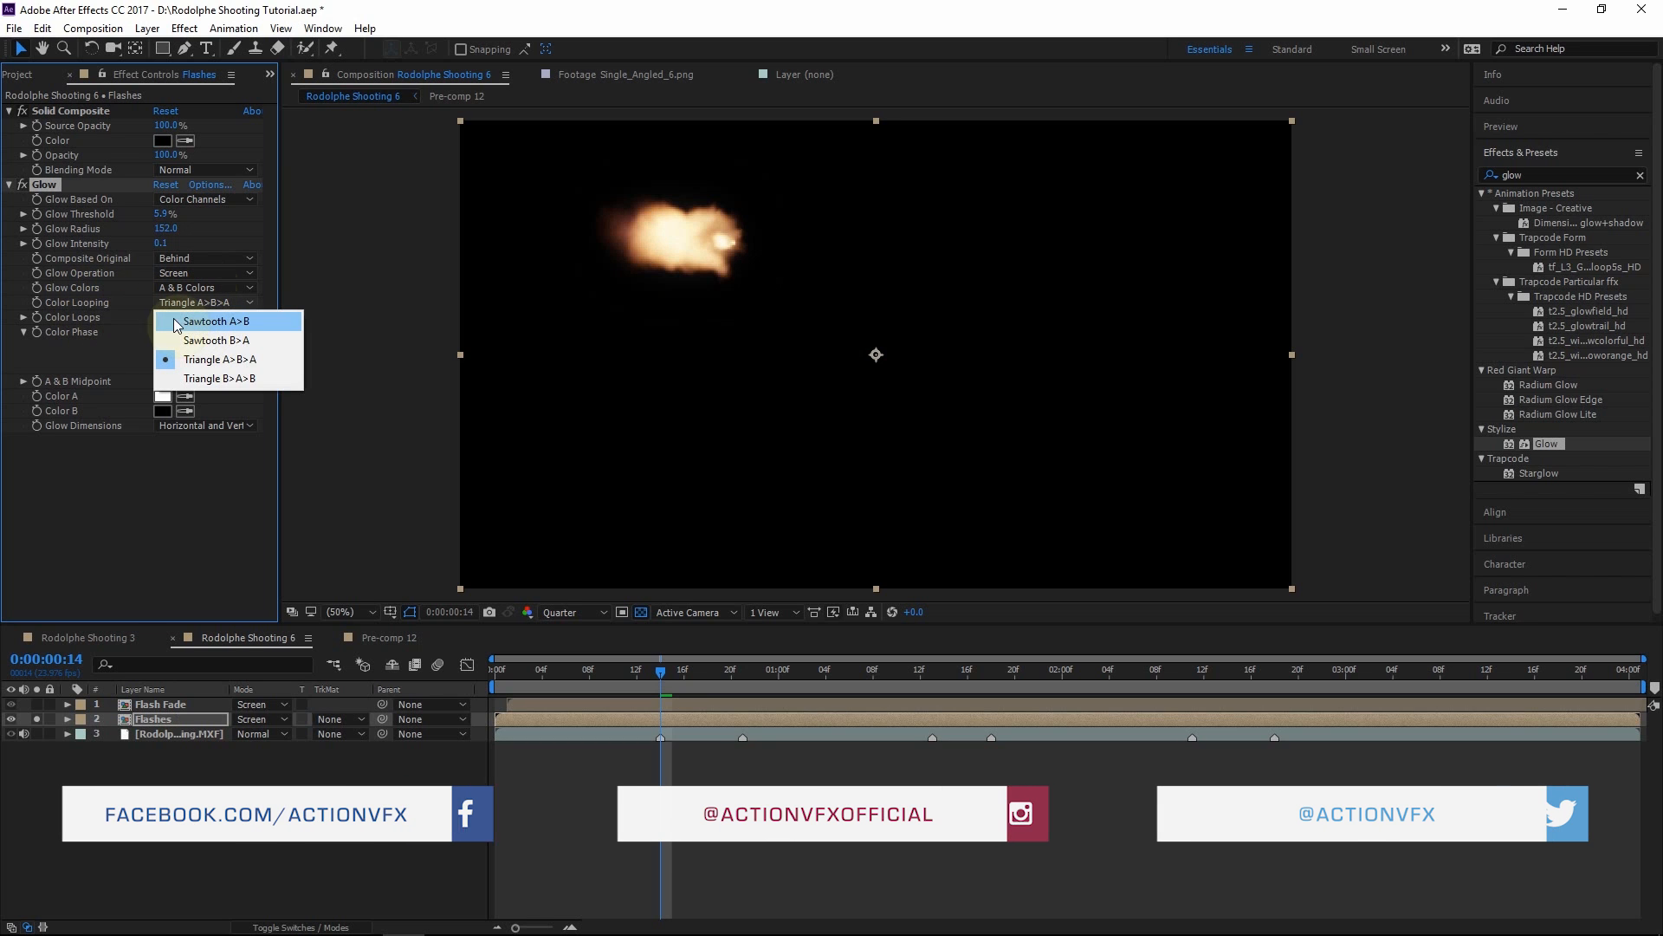
pyautogui.click(200, 322)
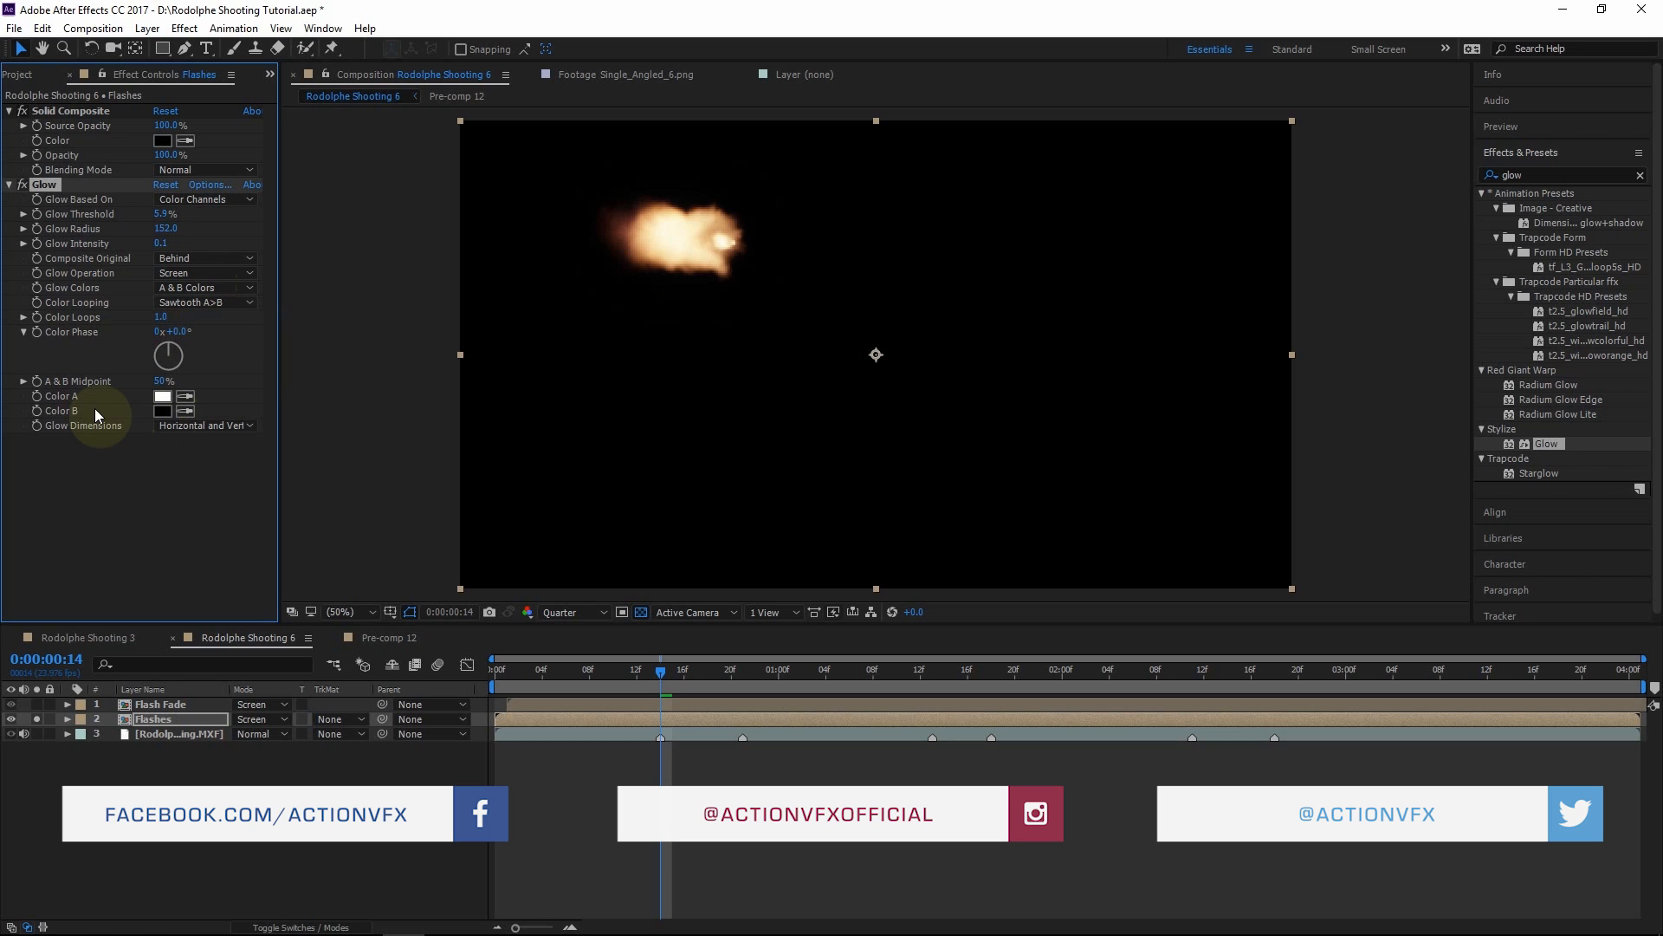
# Set the glow's Color B to orange (FF4800) and Color A to a pale yellow-orange, and raise Glow Intensity to 0.8
pyautogui.click(162, 411)
pyautogui.moveTo(193, 135); pyautogui.dragTo(245, 42)
pyautogui.moveTo(273, 259); pyautogui.dragTo(273, 254)
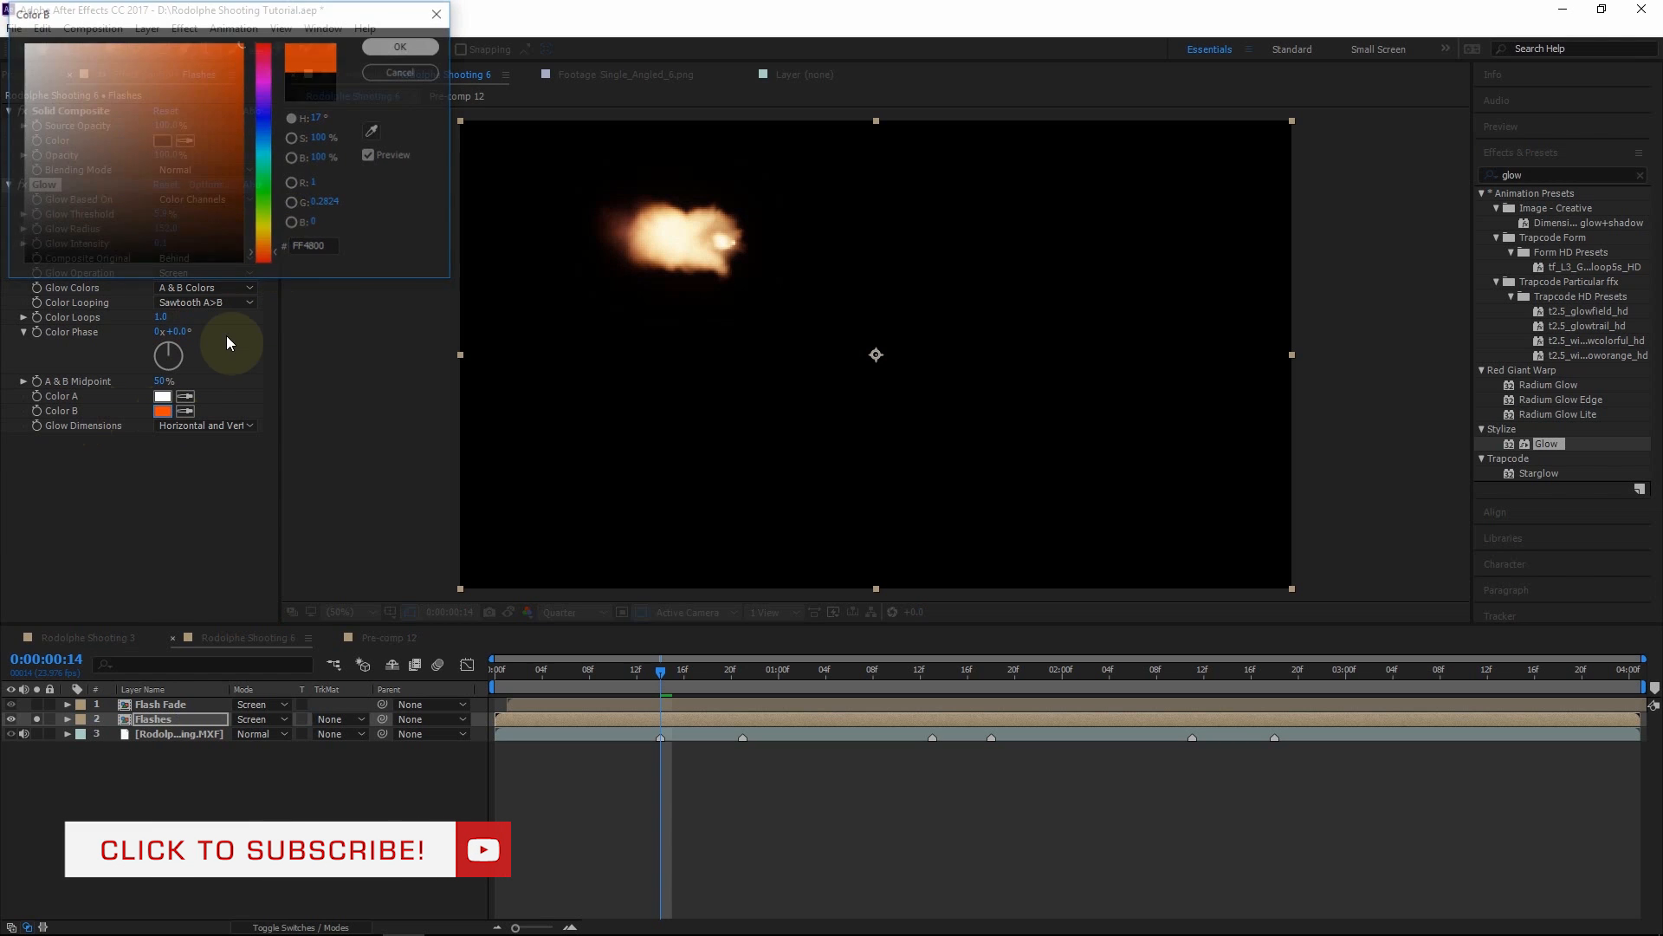
pyautogui.press('Return')
pyautogui.click(162, 396)
pyautogui.click(120, 42)
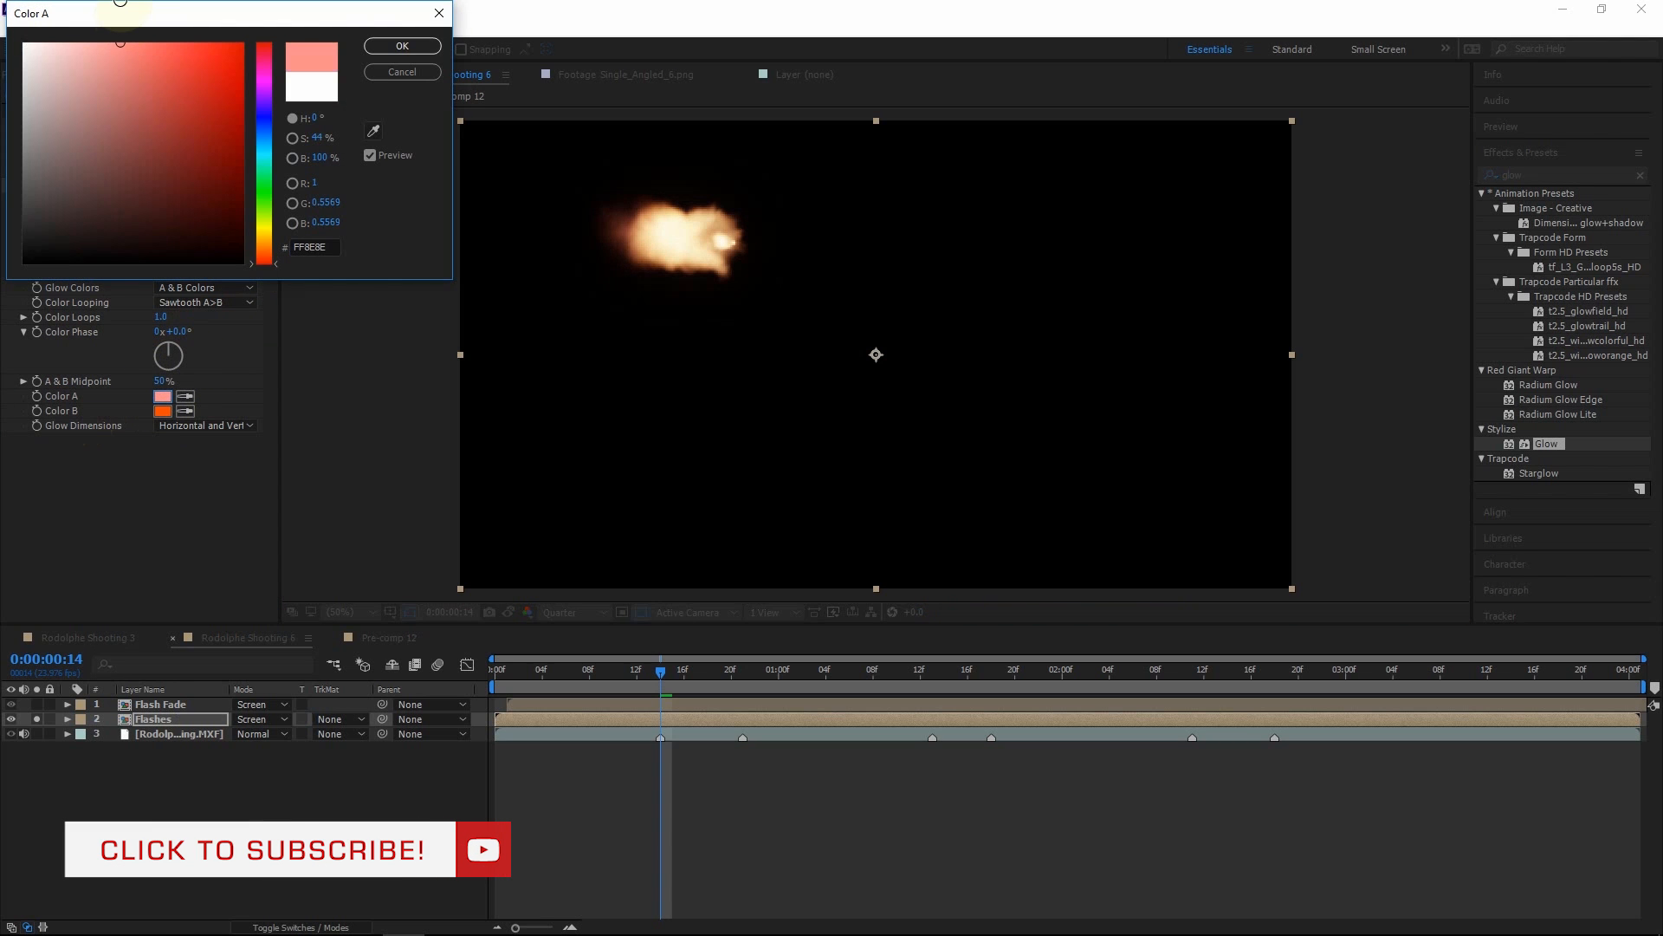
pyautogui.moveTo(274, 258); pyautogui.dragTo(270, 244)
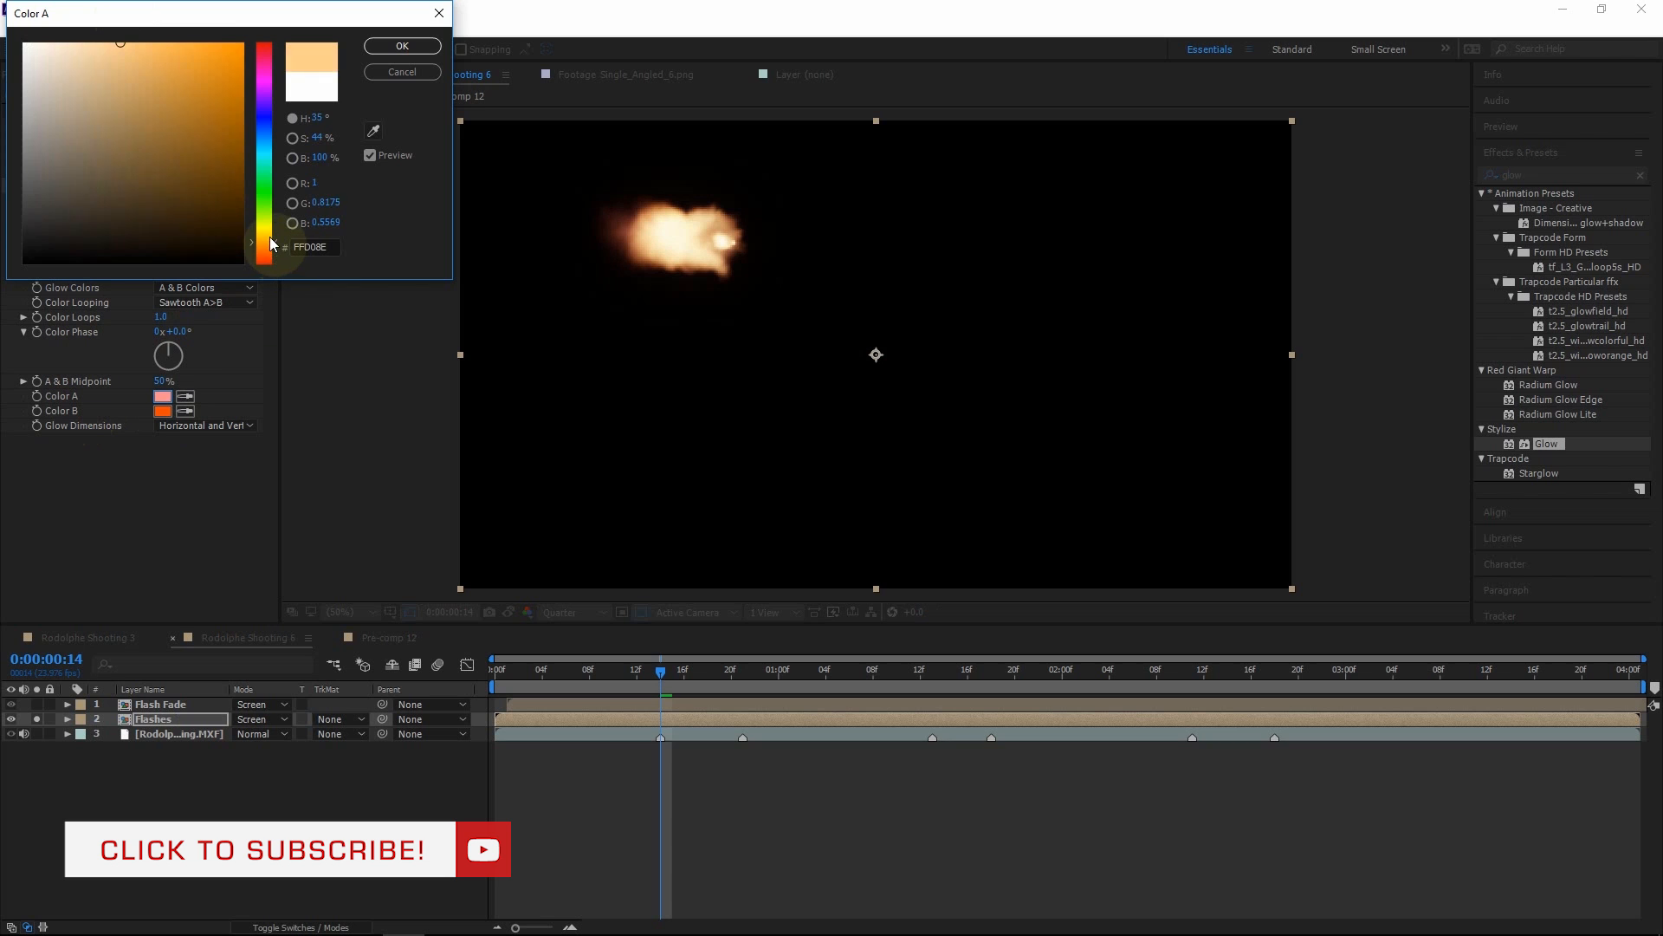
pyautogui.click(390, 45)
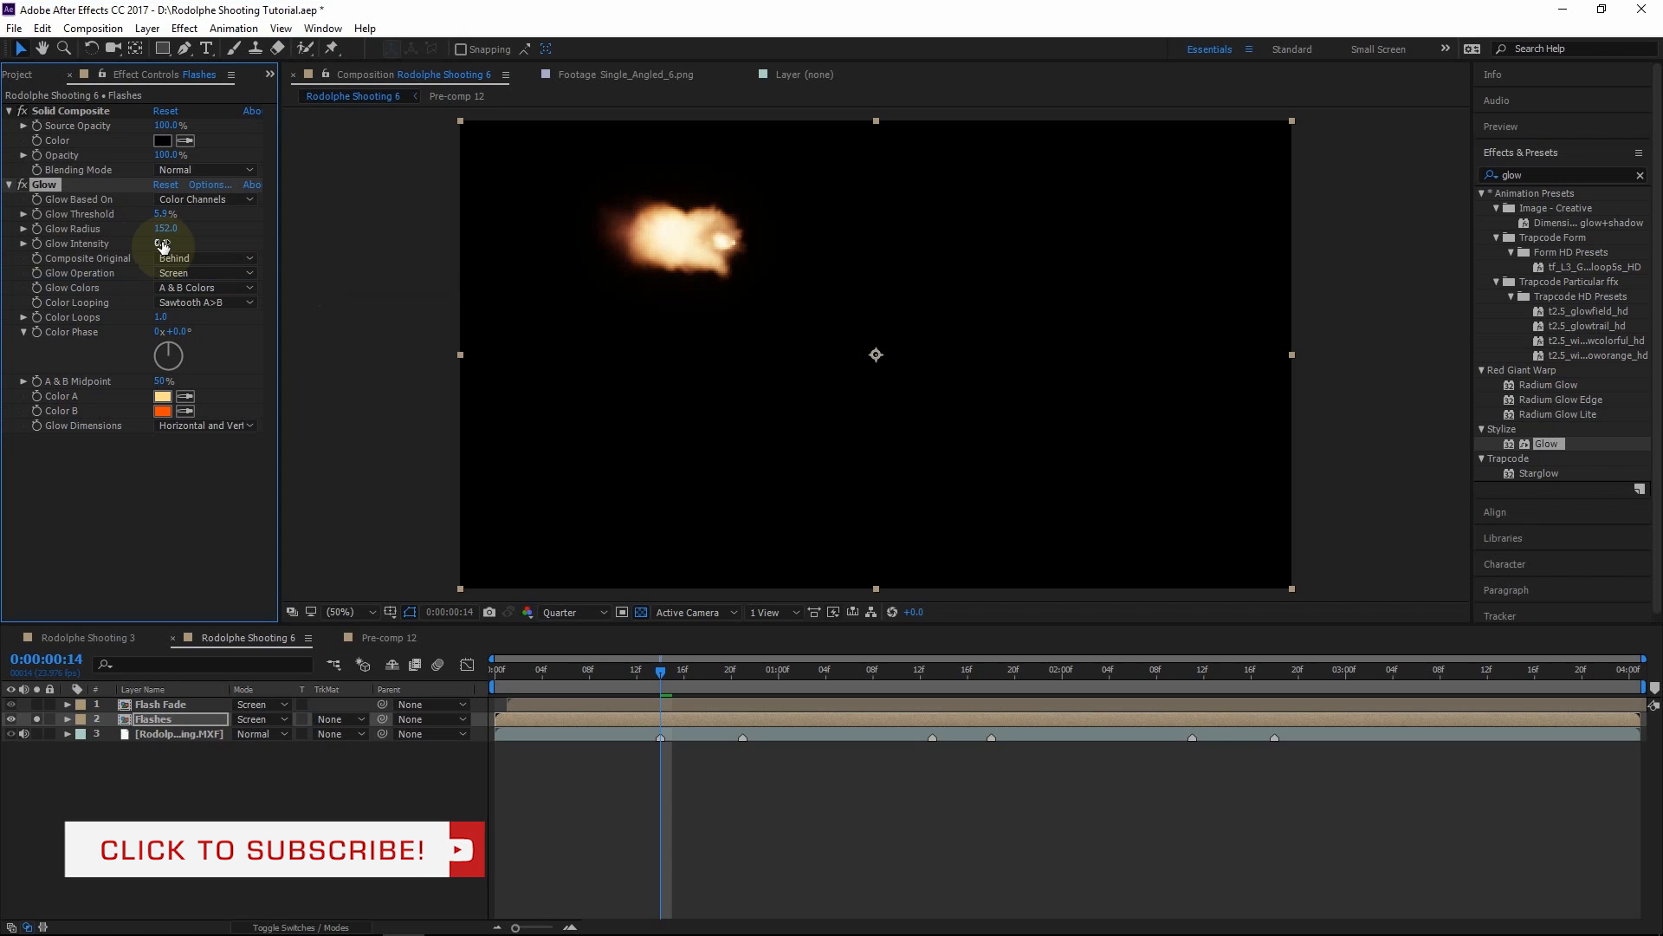
pyautogui.moveTo(161, 243); pyautogui.dragTo(214, 240)
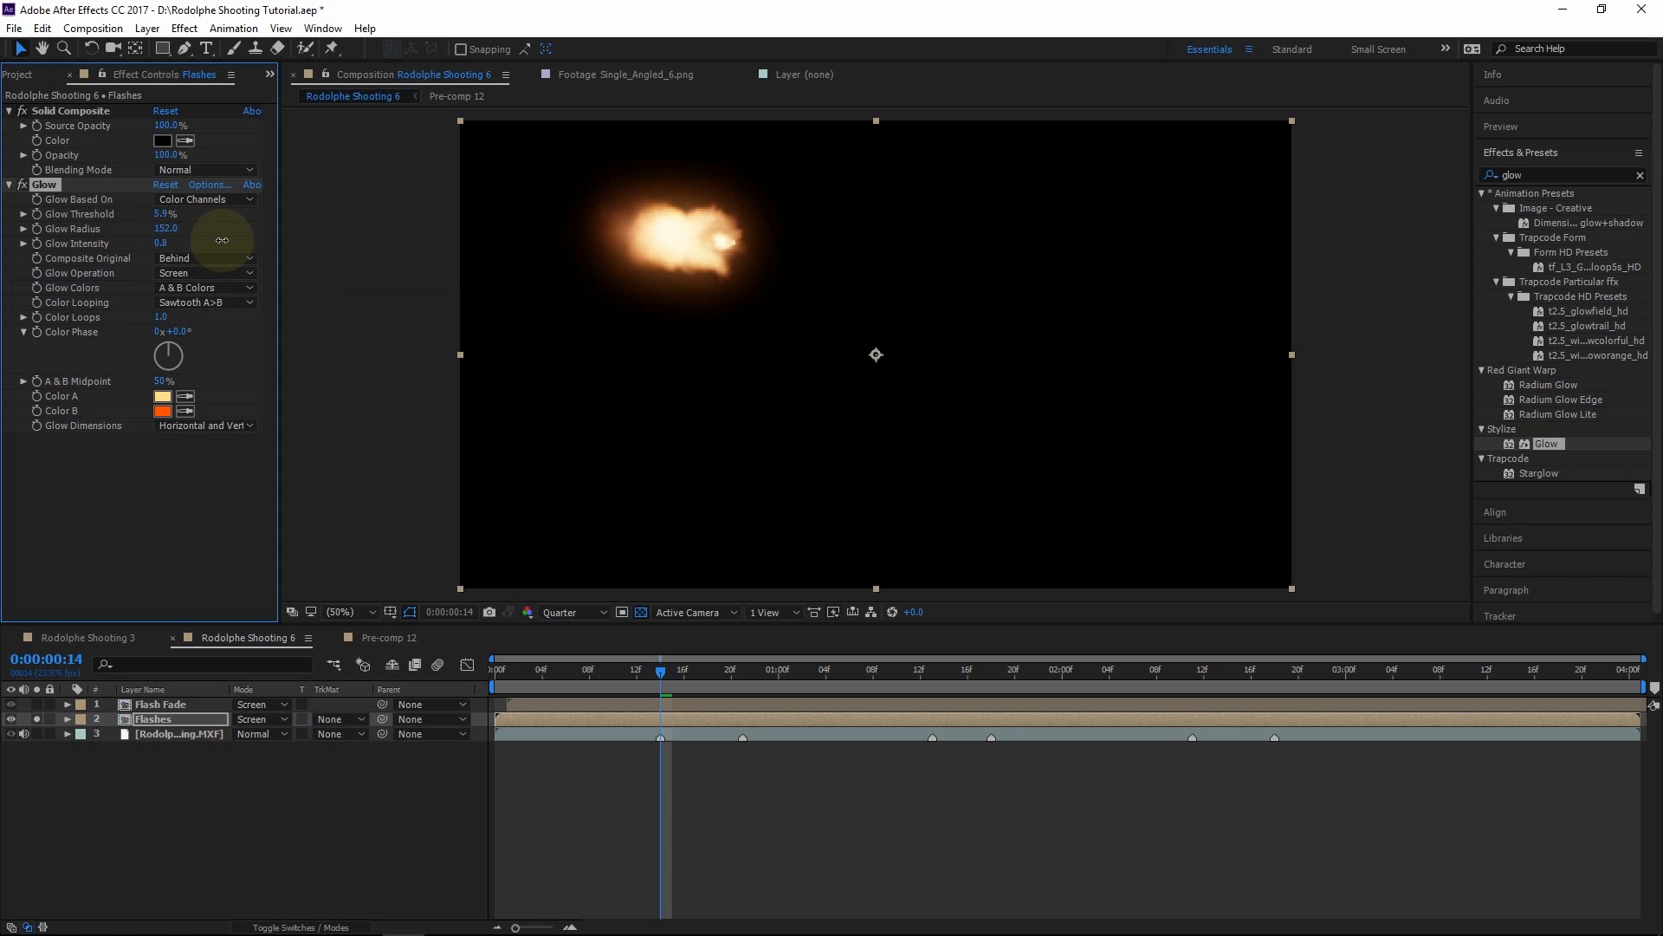
# Duplicate the Glow effect on the Flashes layer and set the copy's glow operation to Add
pyautogui.click(12, 128)
pyautogui.click(45, 183)
pyautogui.hotkey('ctrl', 'd')
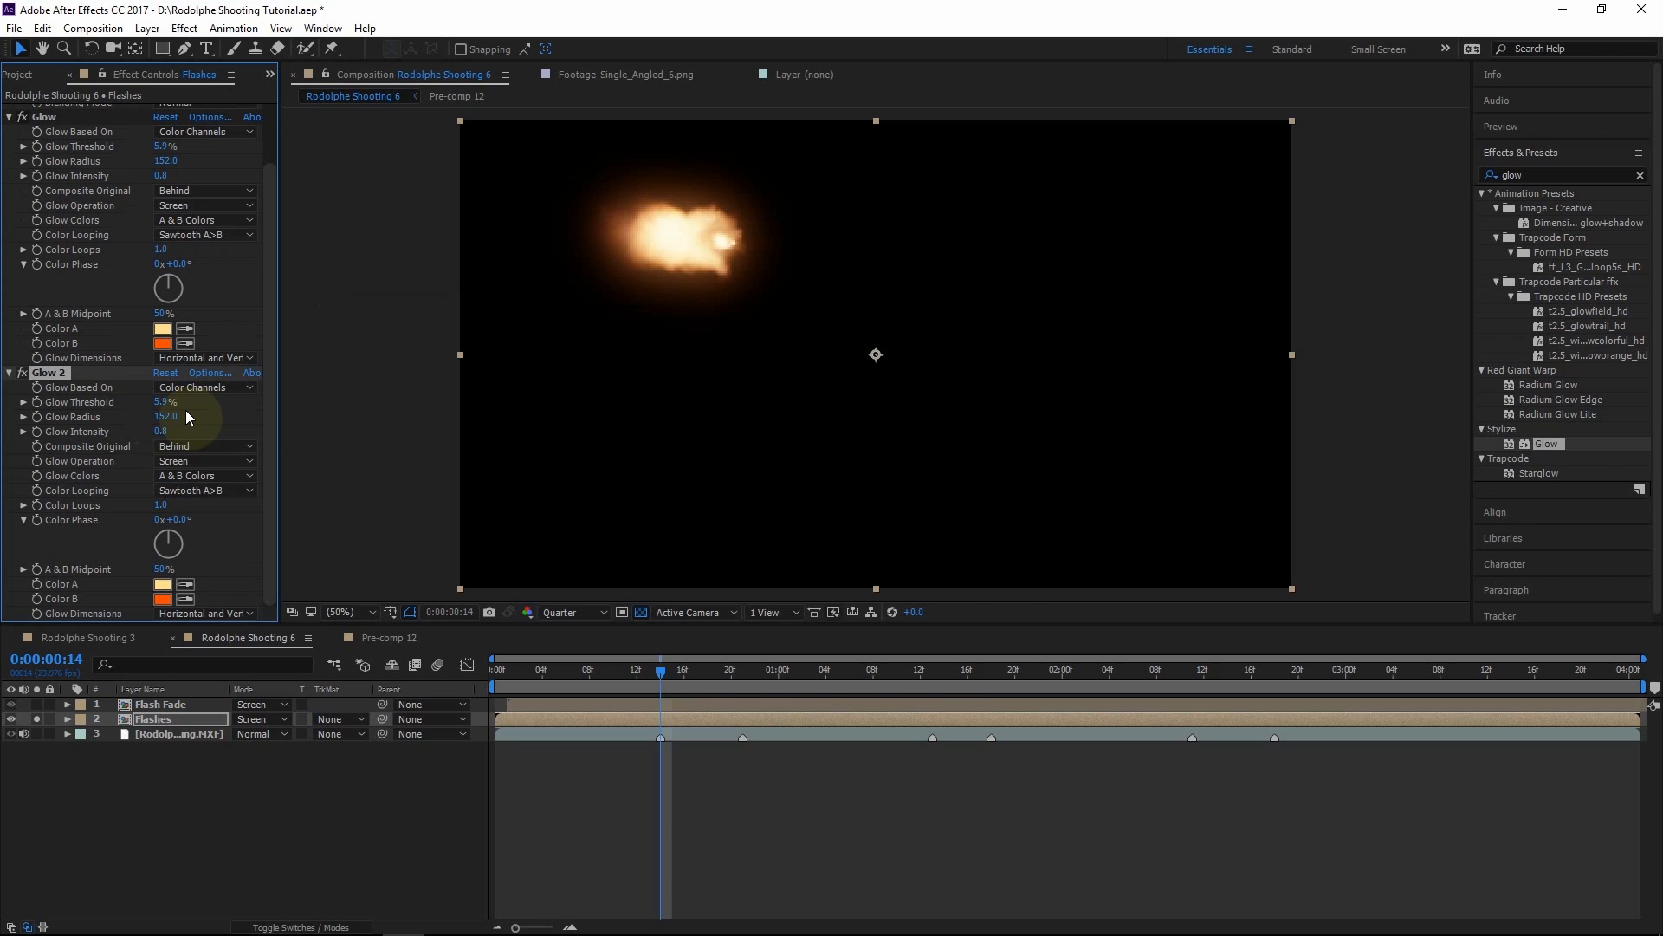
pyautogui.click(185, 462)
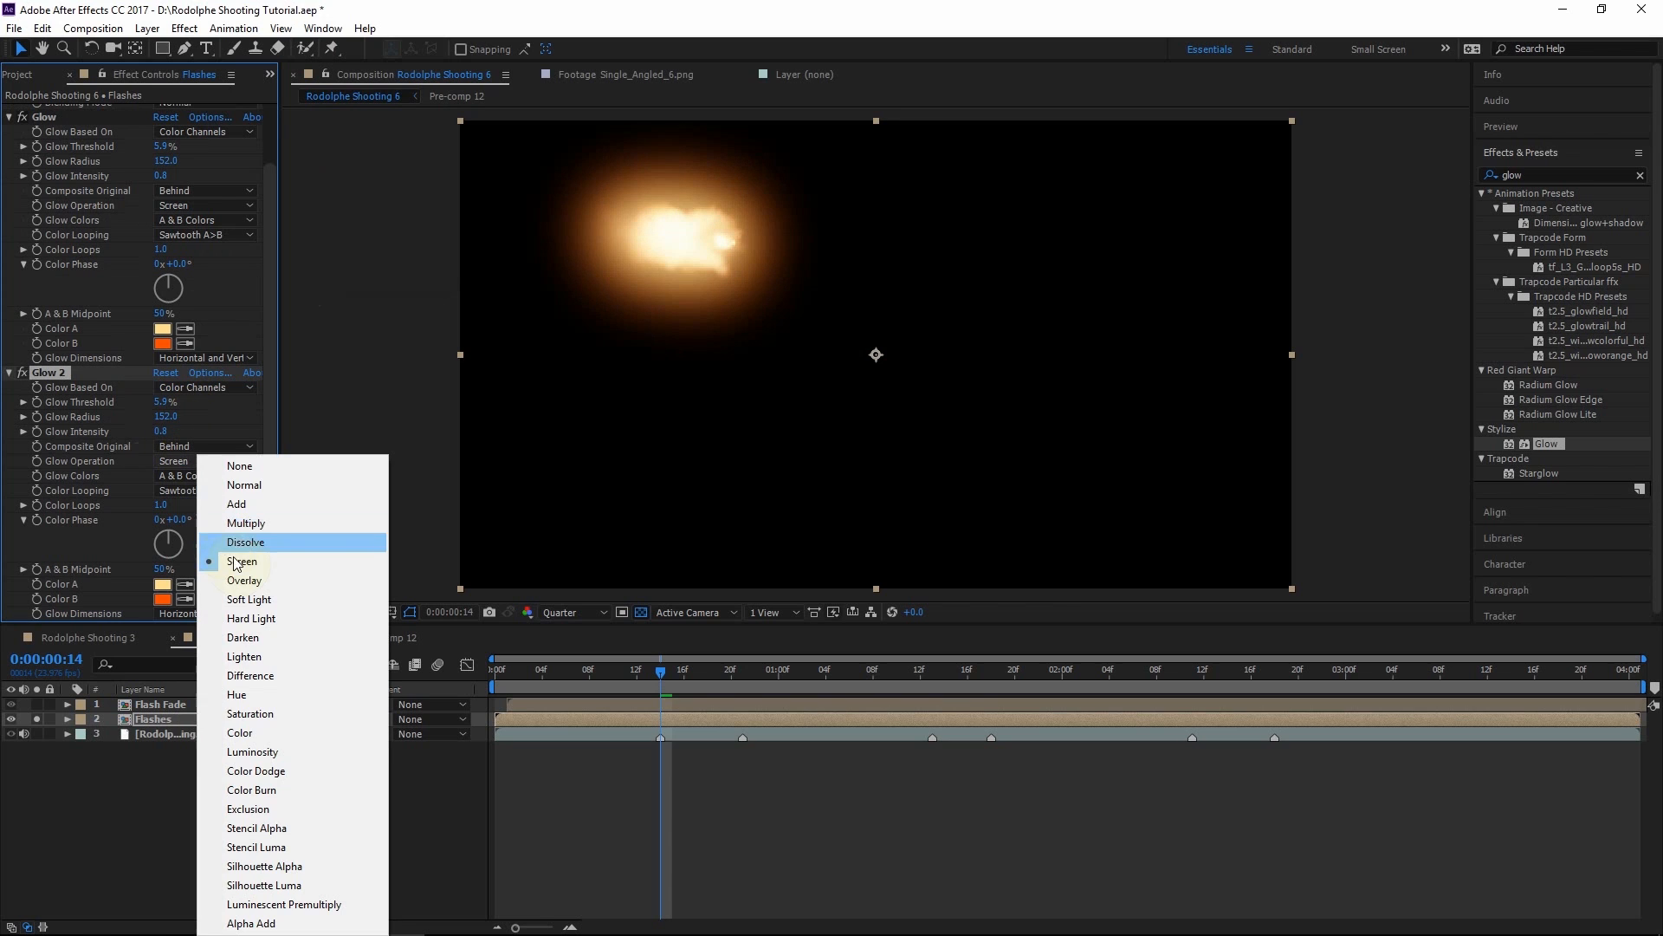
pyautogui.click(247, 506)
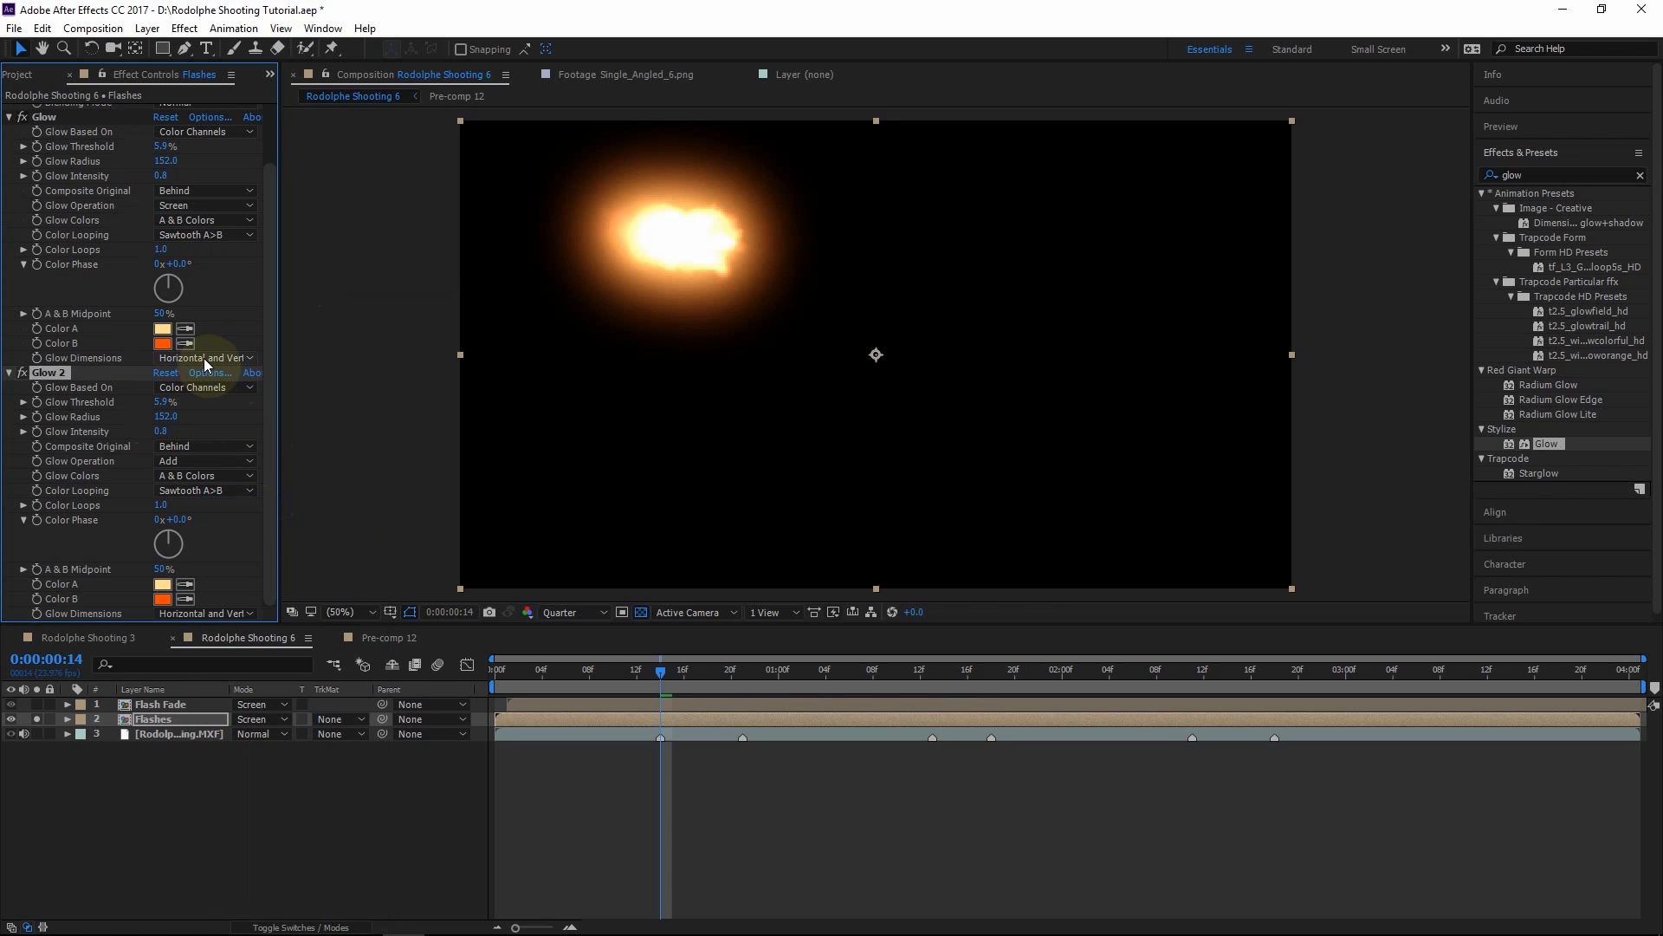
# Widen Glow 2's radius to 409, set its intensity to 0.7, and change its glow operation to Screen
pyautogui.moveTo(157, 421); pyautogui.dragTo(395, 395)
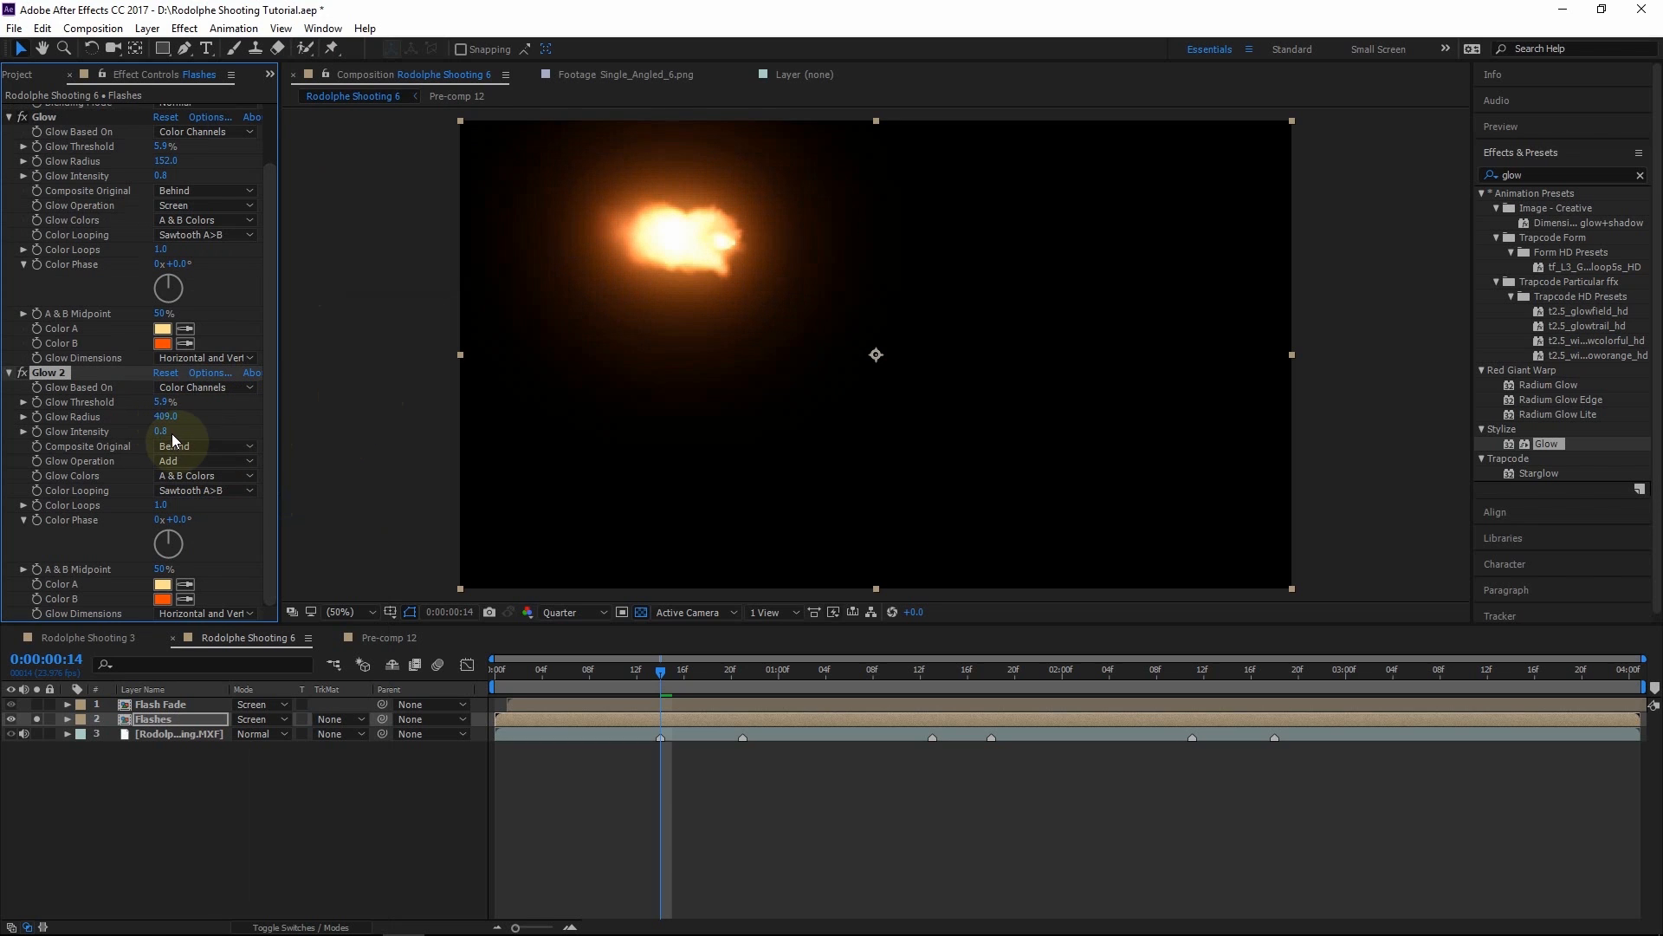
pyautogui.moveTo(164, 432); pyautogui.dragTo(216, 444)
pyautogui.click(200, 461)
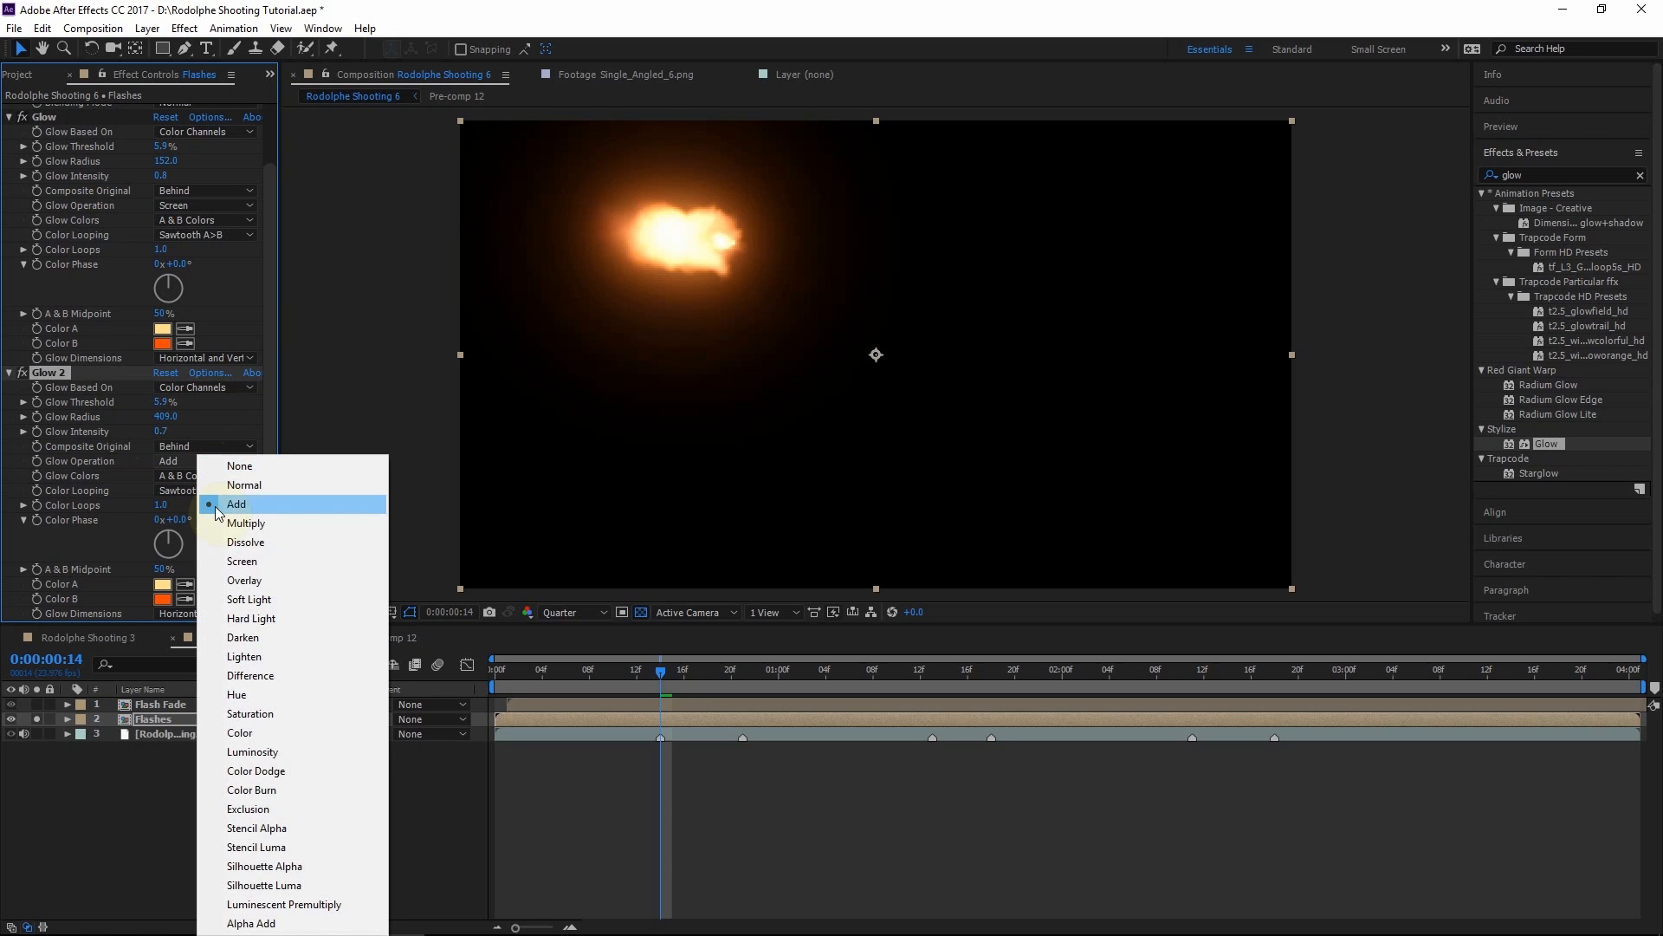
pyautogui.click(229, 553)
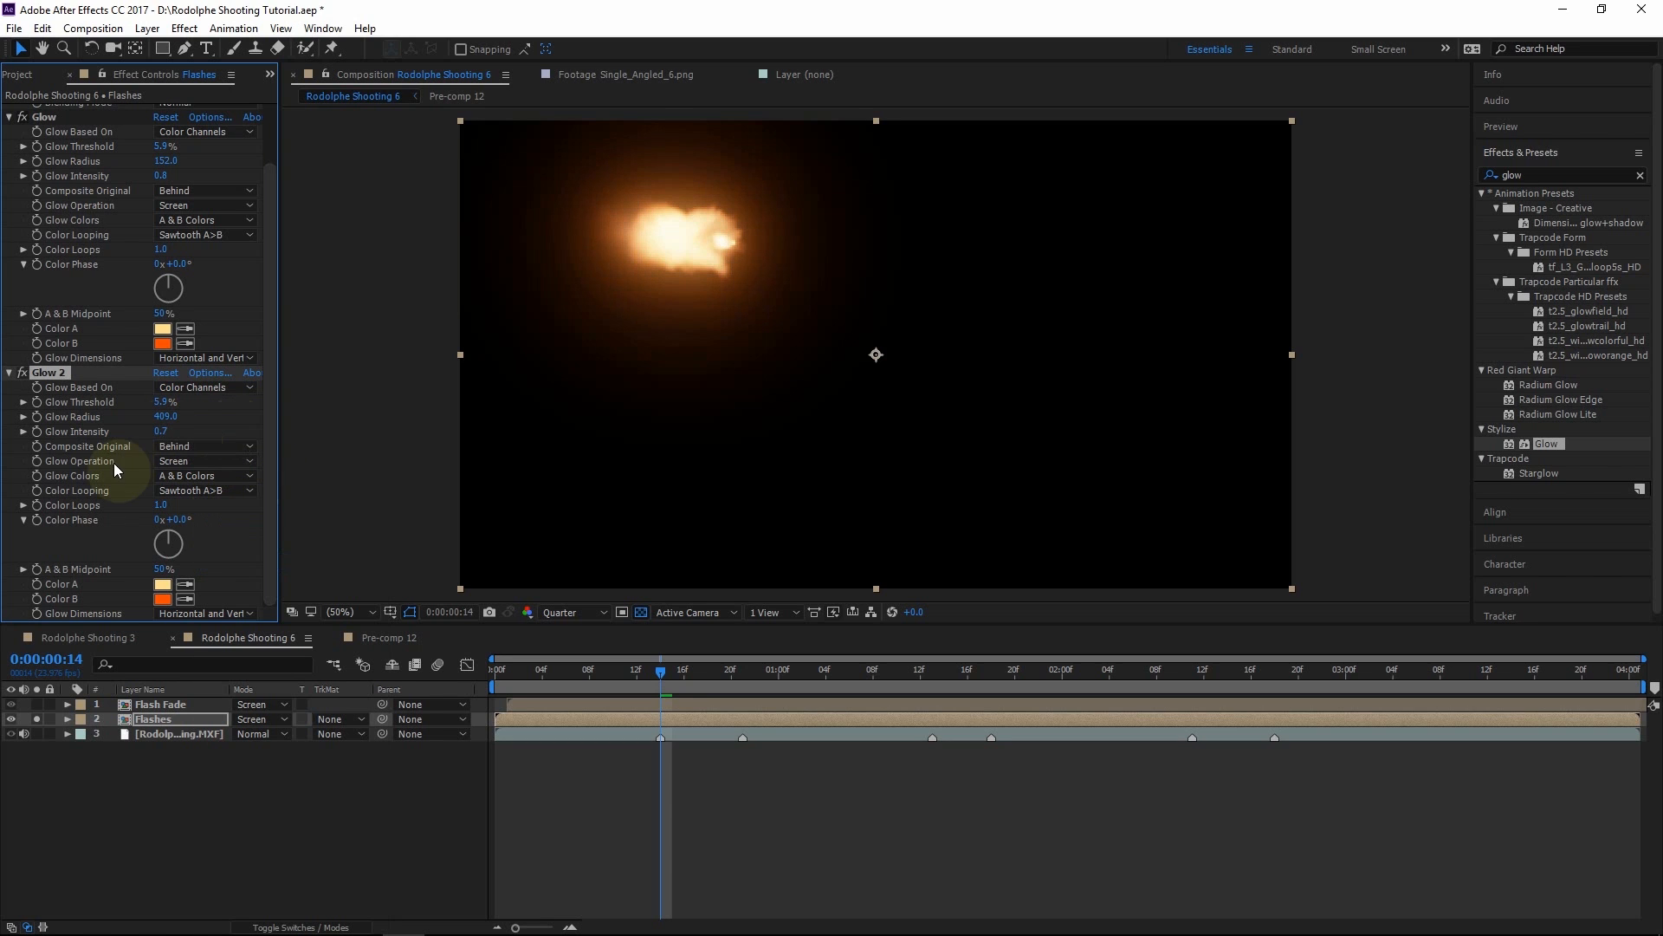
# Set Glow 2's intensity to 0.4, compare the flash with and without its effects, and unsolo the Flashes layer
pyautogui.moveTo(158, 432); pyautogui.dragTo(145, 434)
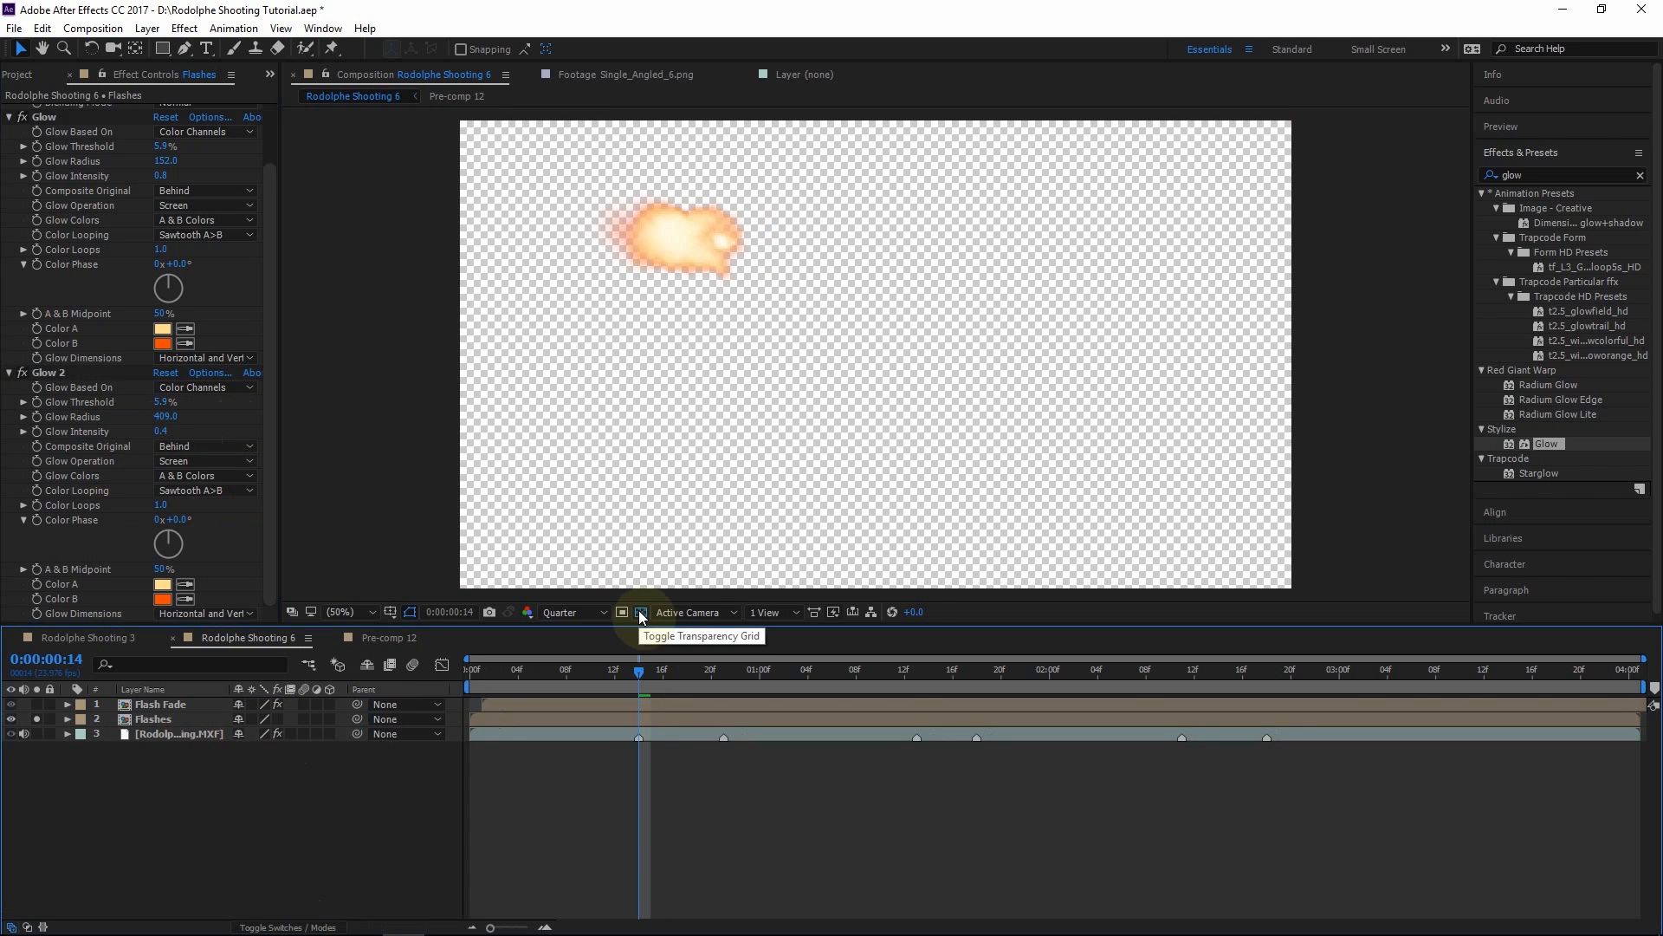
pyautogui.click(641, 612)
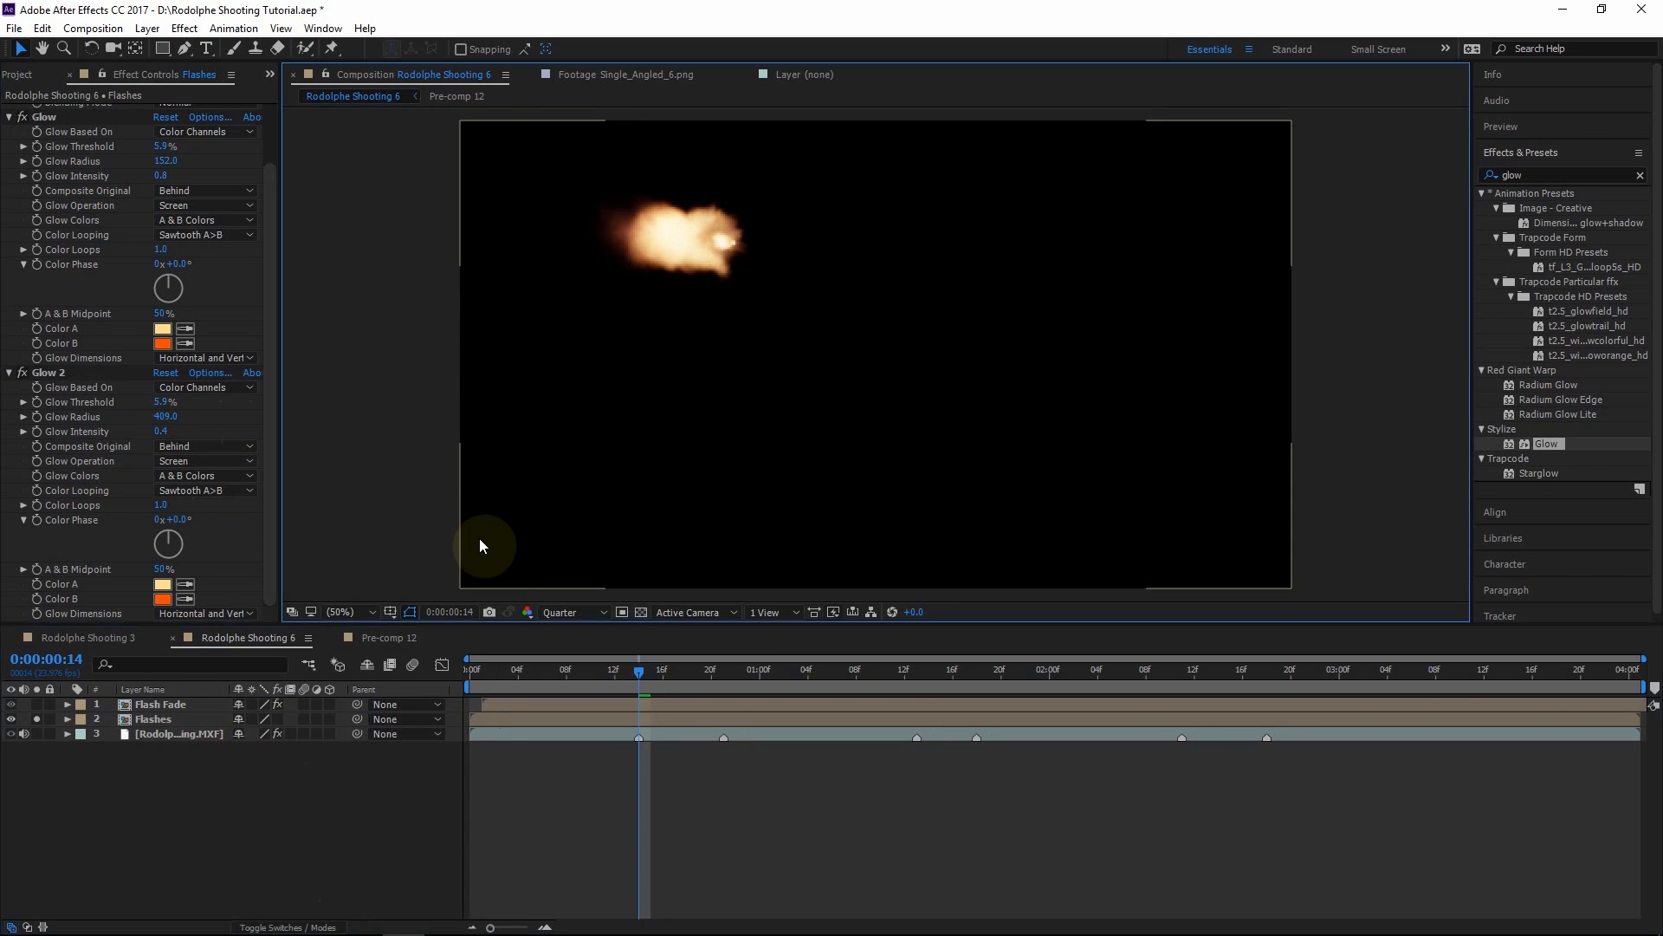
pyautogui.click(277, 714)
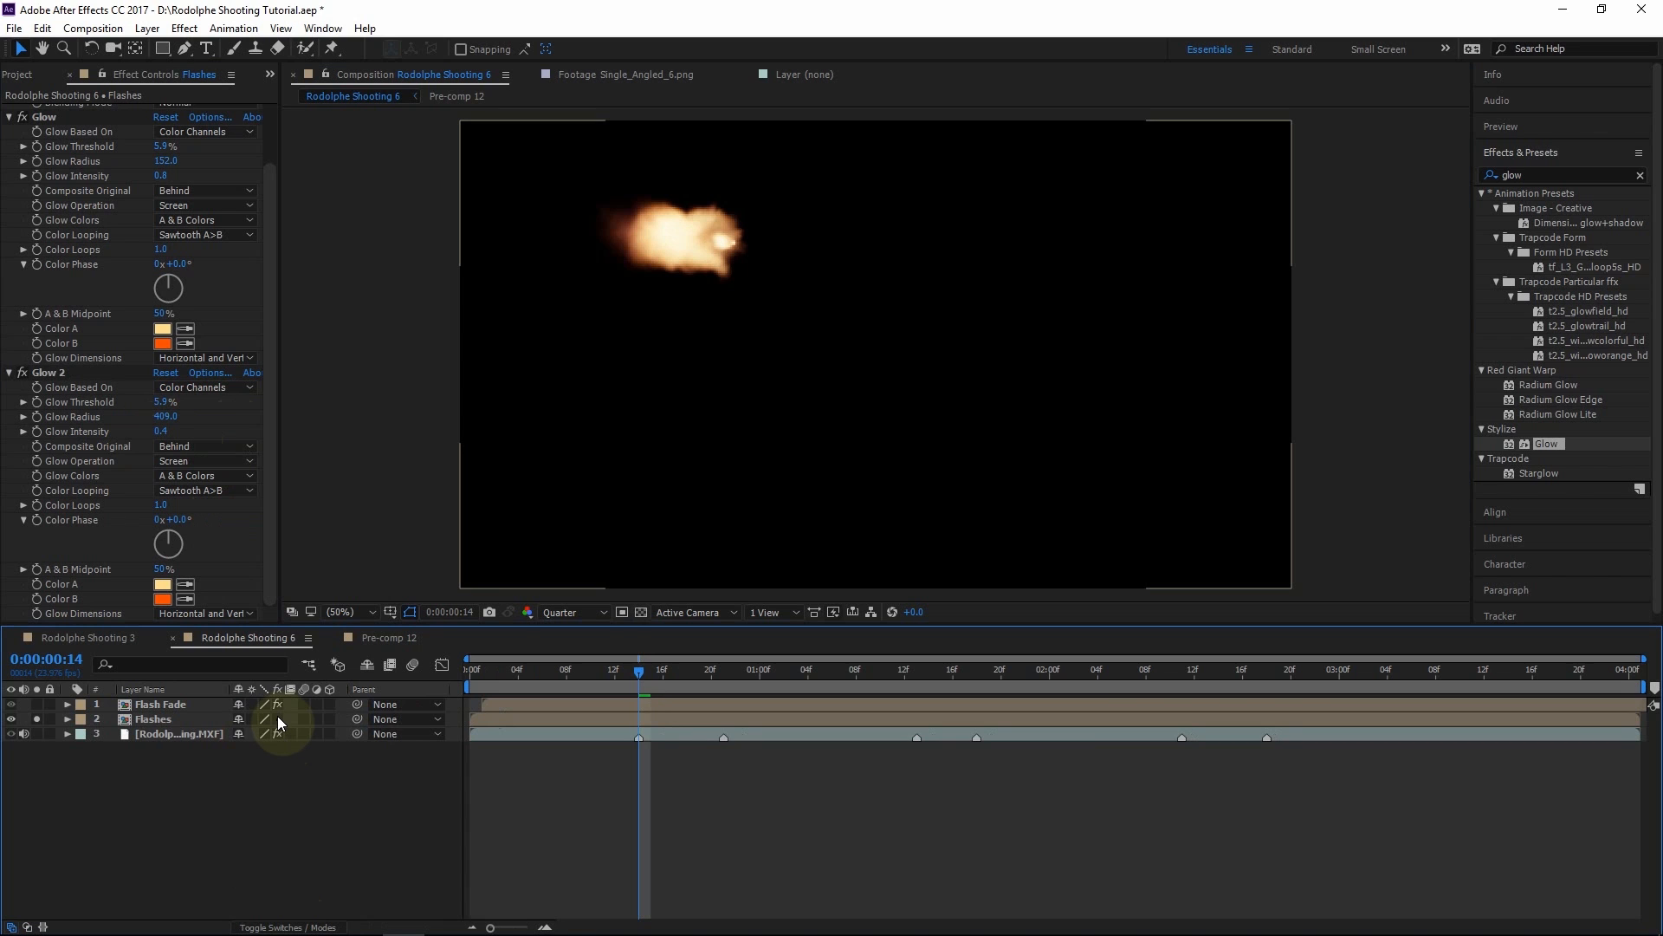
pyautogui.click(278, 716)
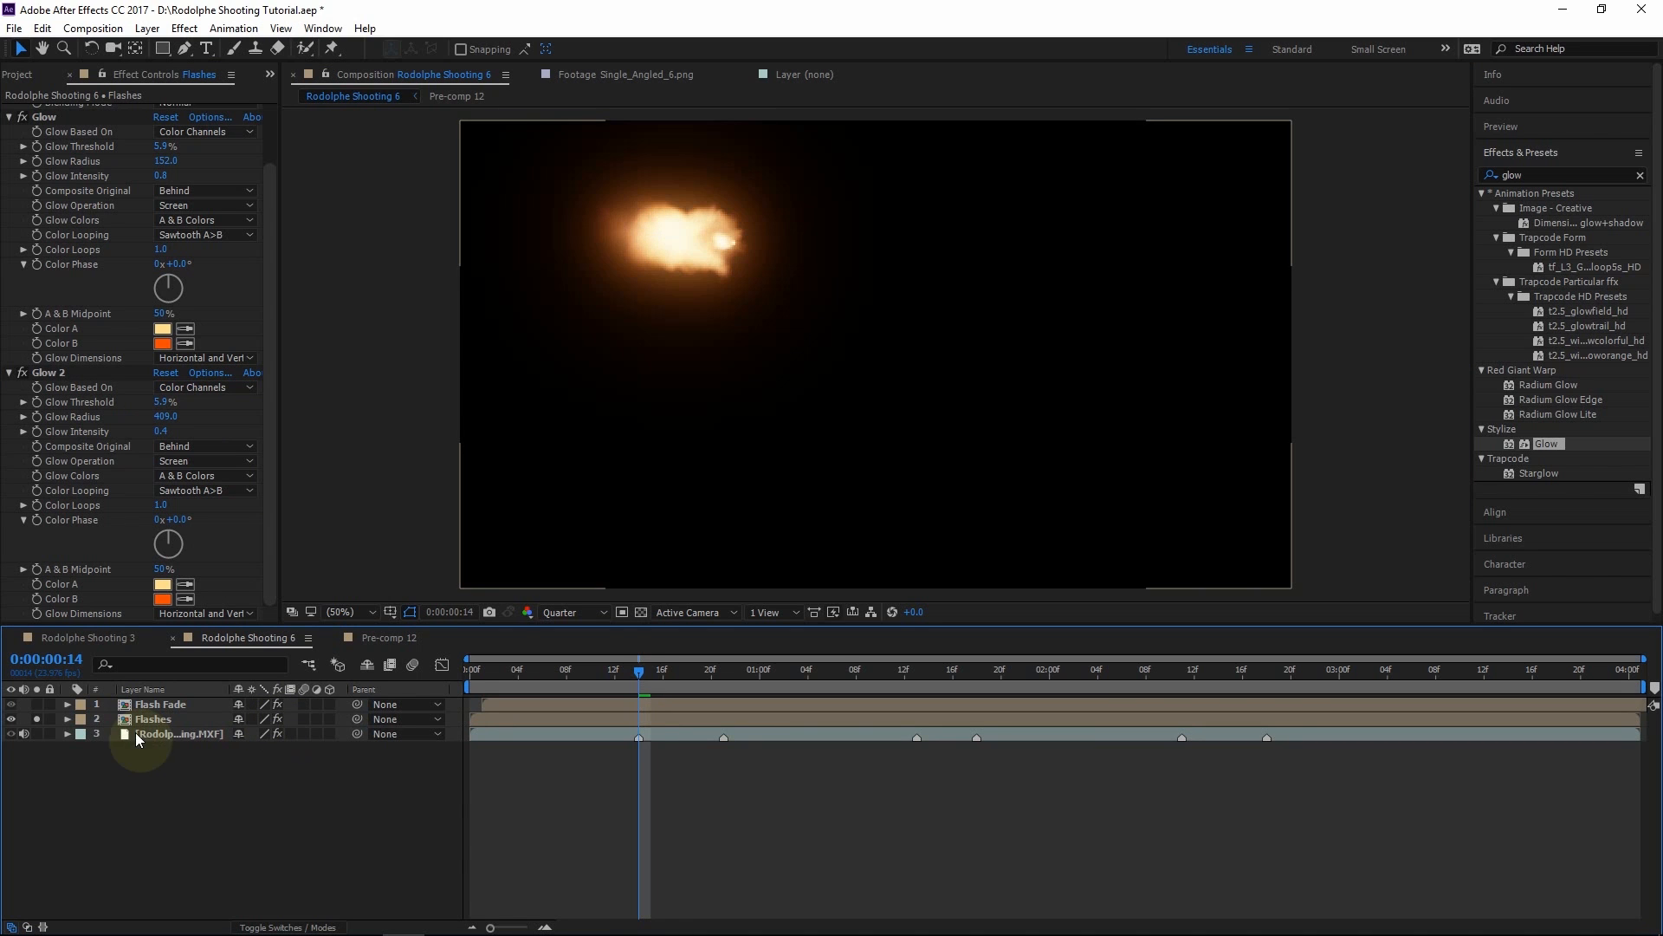
pyautogui.click(38, 719)
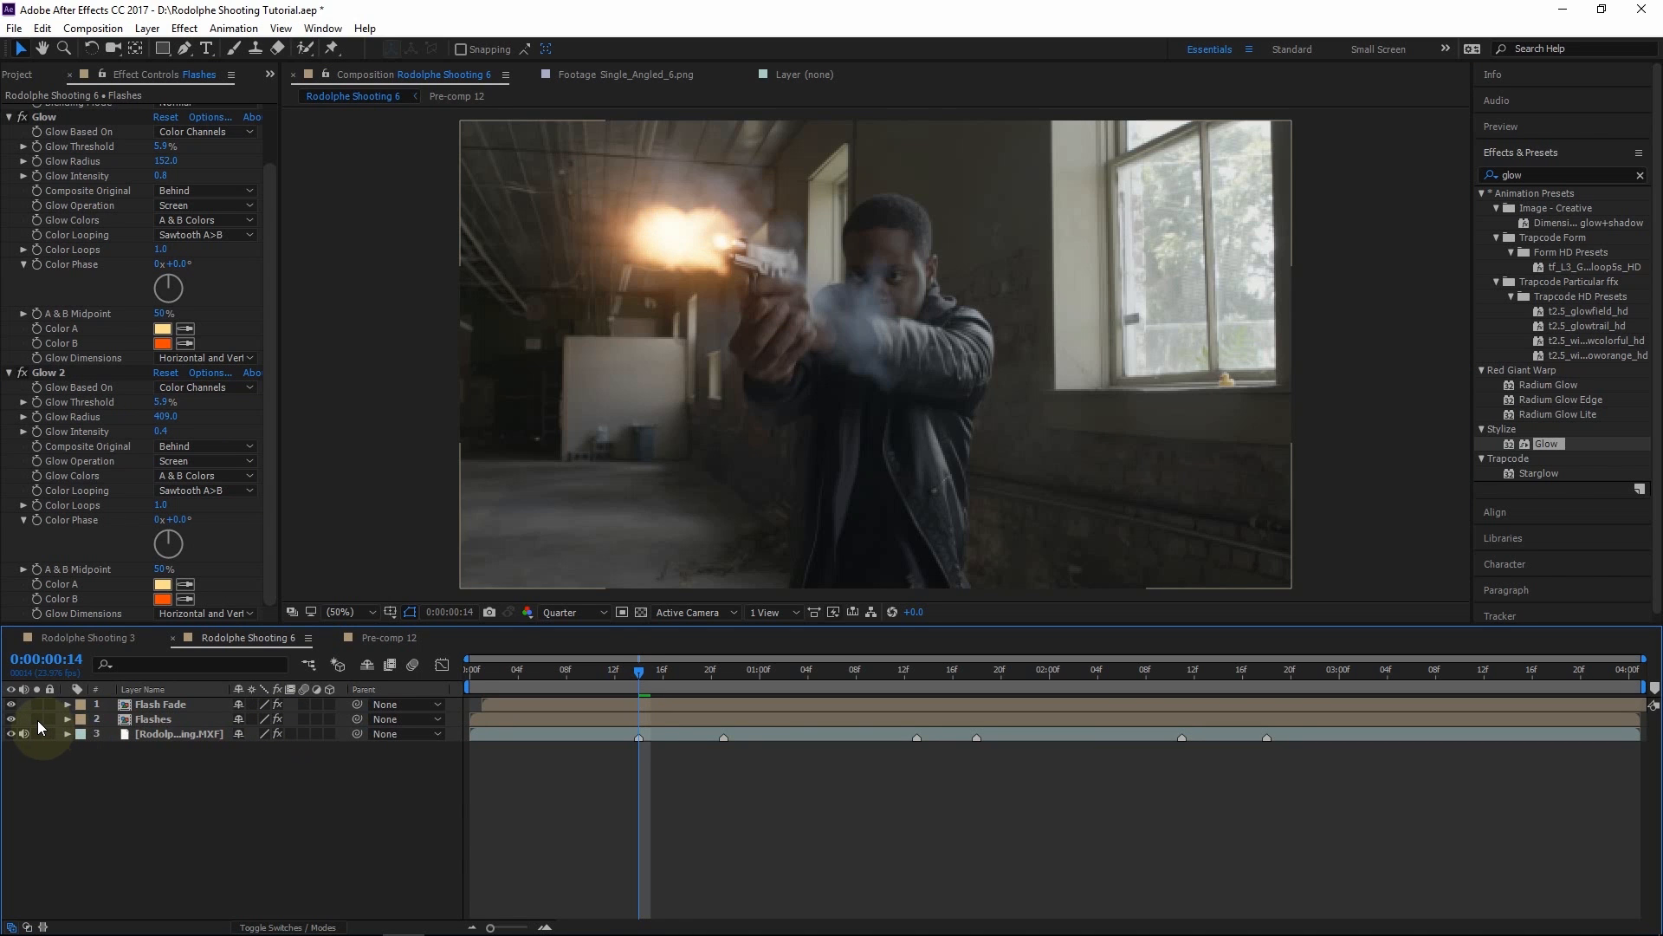
# Preview the glowing flashes over the footage and examine the frames around the first shot
pyautogui.click(277, 720)
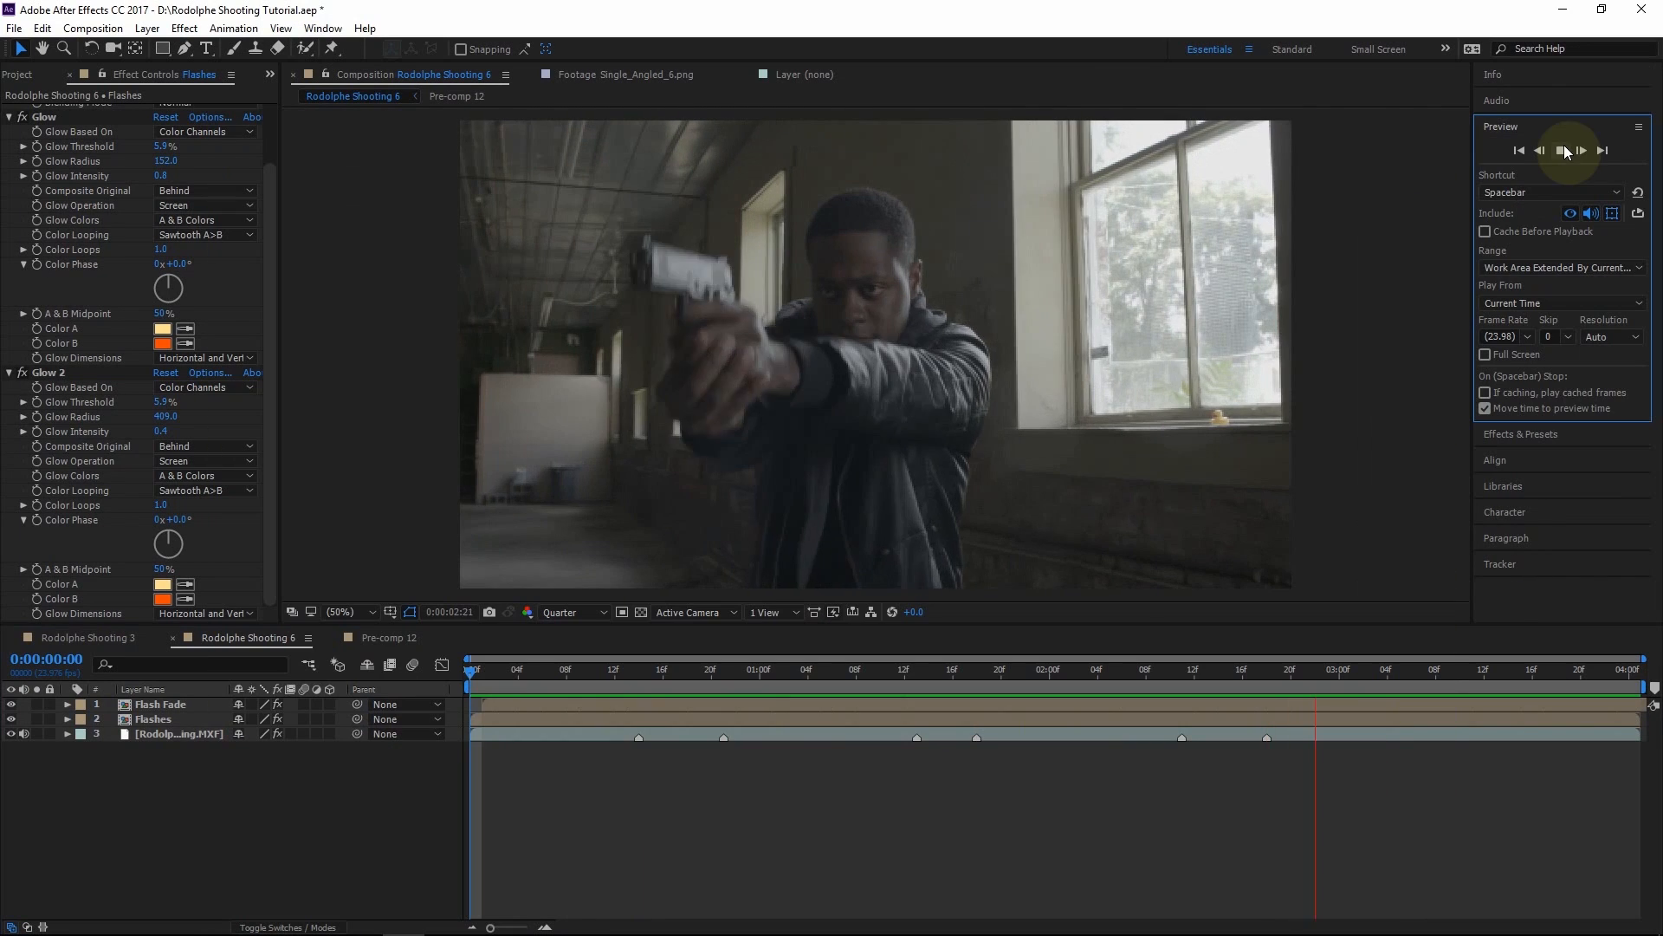
pyautogui.moveTo(640, 660); pyautogui.dragTo(657, 668)
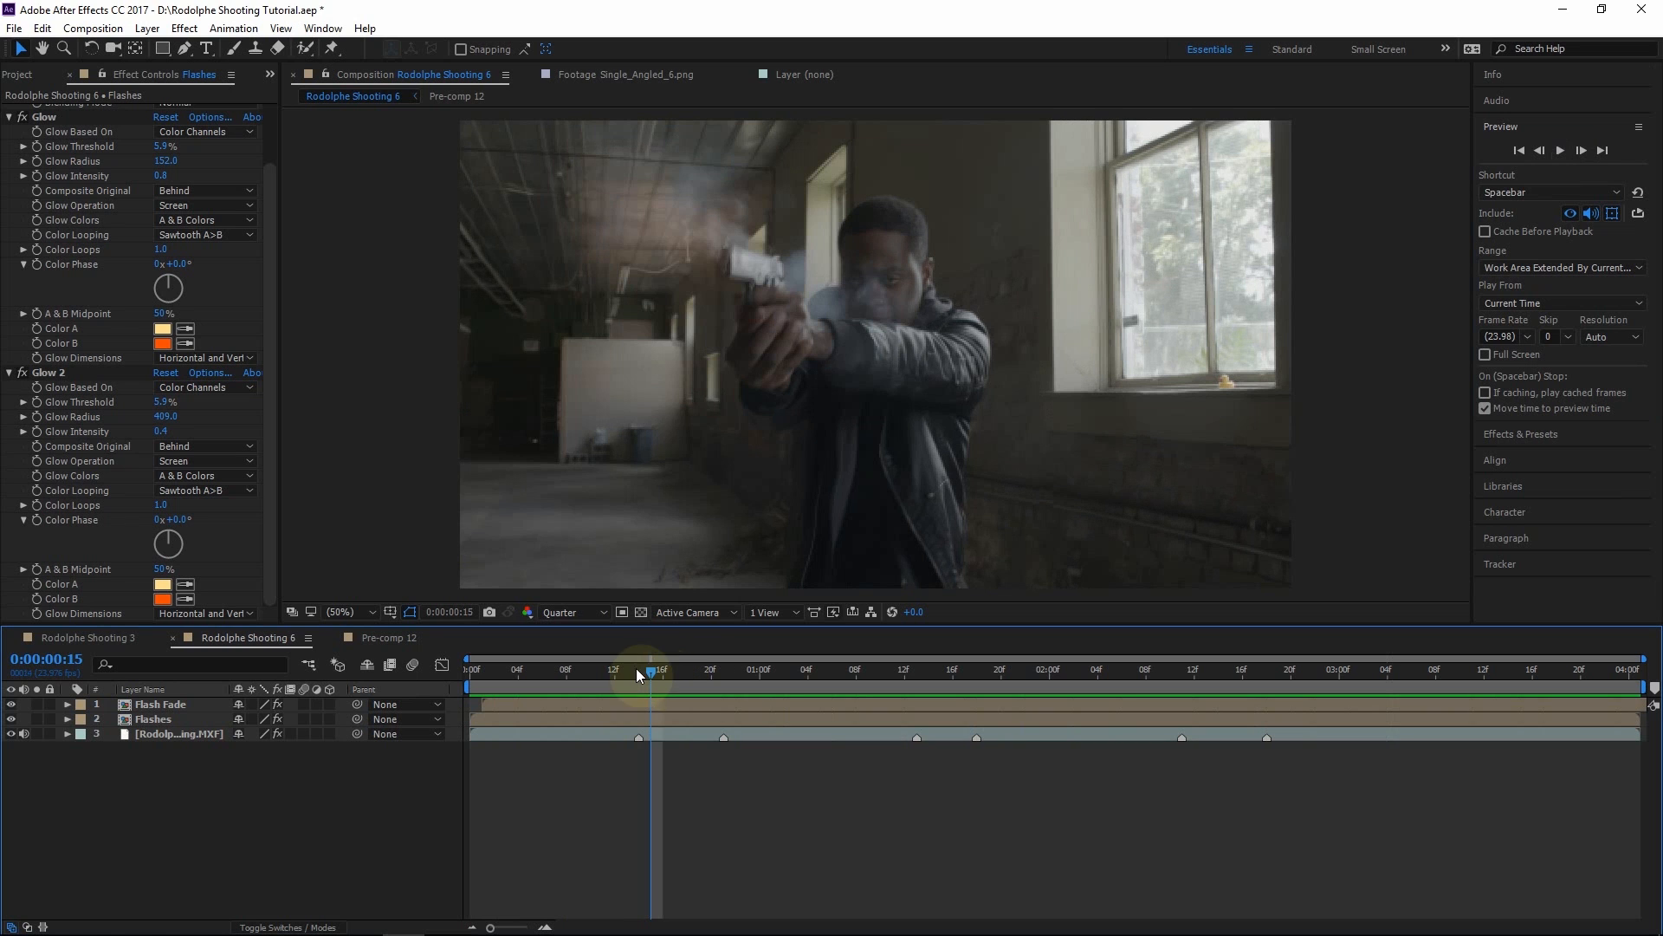
pyautogui.moveTo(663, 672); pyautogui.dragTo(629, 670)
# Add an adjustment layer above Flash Fade and name it Area Flash
pyautogui.click(137, 705)
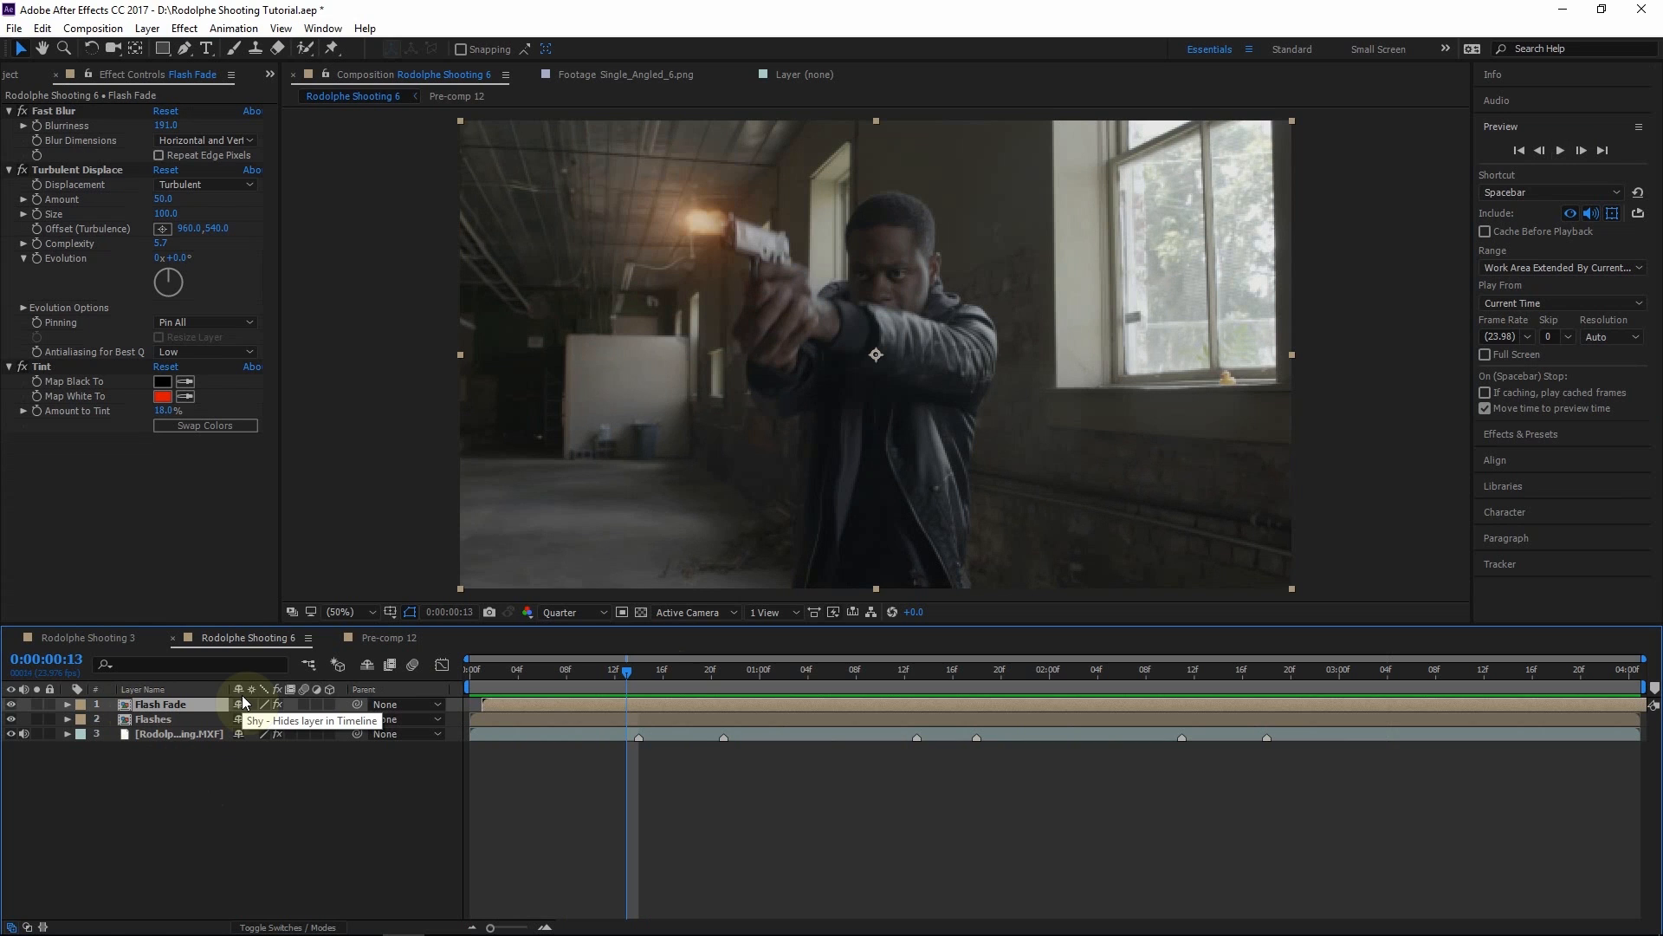
pyautogui.hotkey('ctrl', 'alt', 'y')
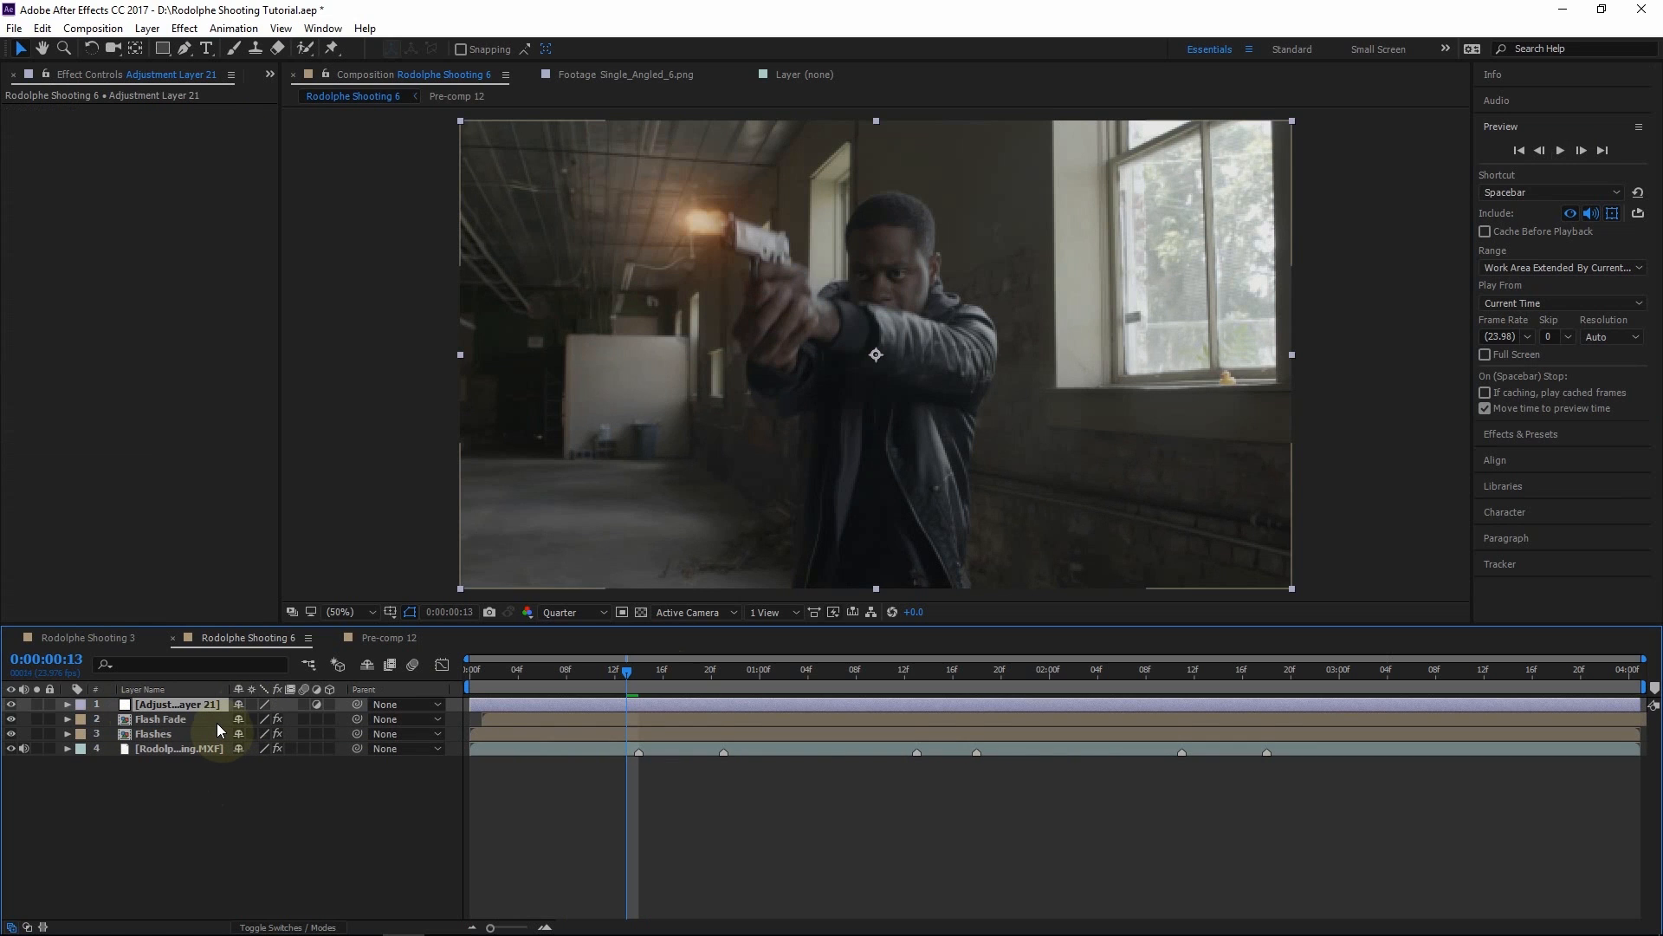
pyautogui.press('Return')
pyautogui.write('Area Flash')
pyautogui.press('Return')
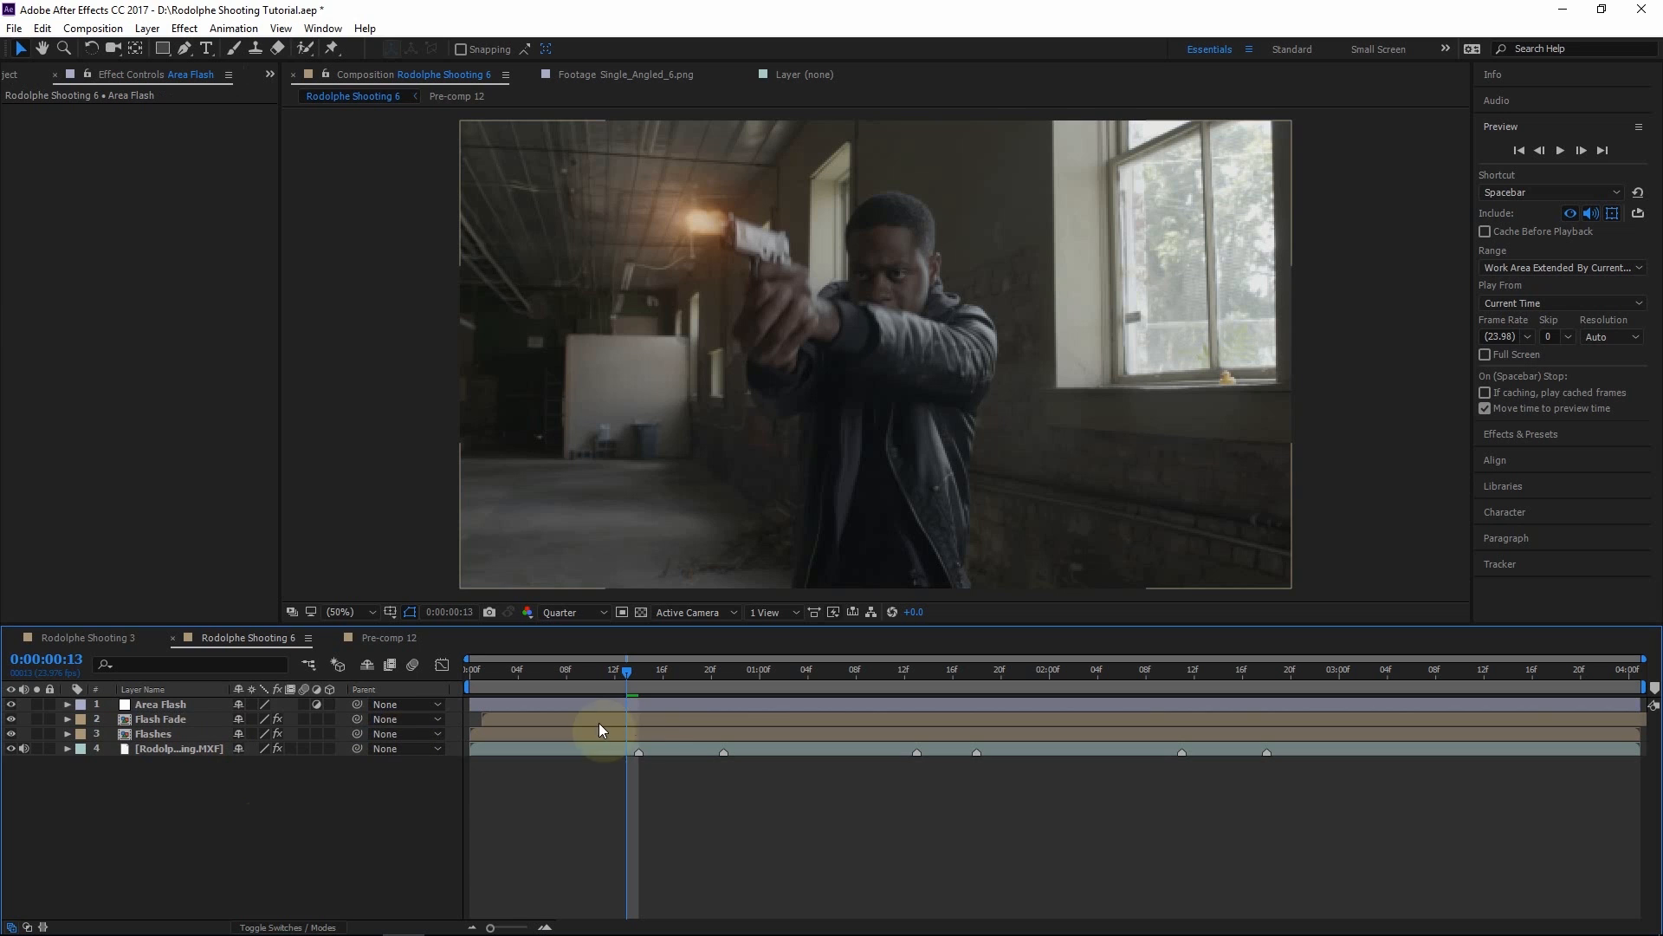
# At 0:00:00:14, draw a closed curved mask on Area Flash around the muzzle flash, the pistol and the man's upper body
pyautogui.click(657, 705)
pyautogui.click(642, 674)
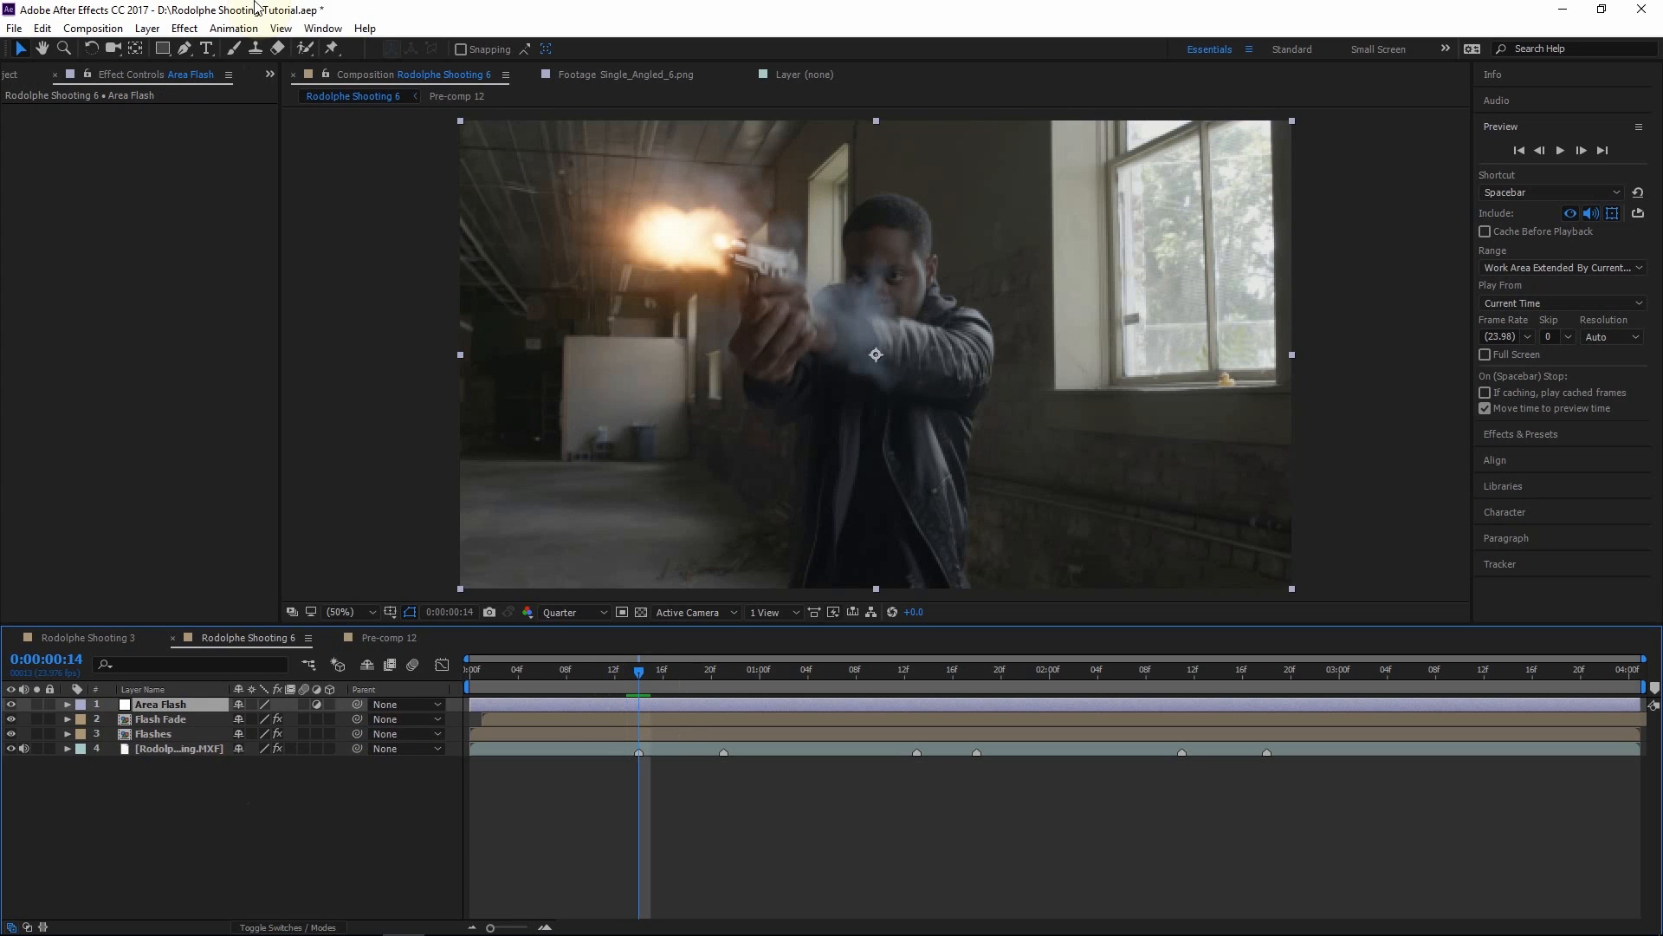
pyautogui.press('g')
pyautogui.moveTo(609, 160); pyautogui.dragTo(515, 219)
pyautogui.moveTo(723, 451); pyautogui.dragTo(775, 549)
pyautogui.click(934, 553)
pyautogui.moveTo(943, 465); pyautogui.dragTo(951, 379)
pyautogui.moveTo(917, 199); pyautogui.dragTo(852, 165)
pyautogui.click(608, 161)
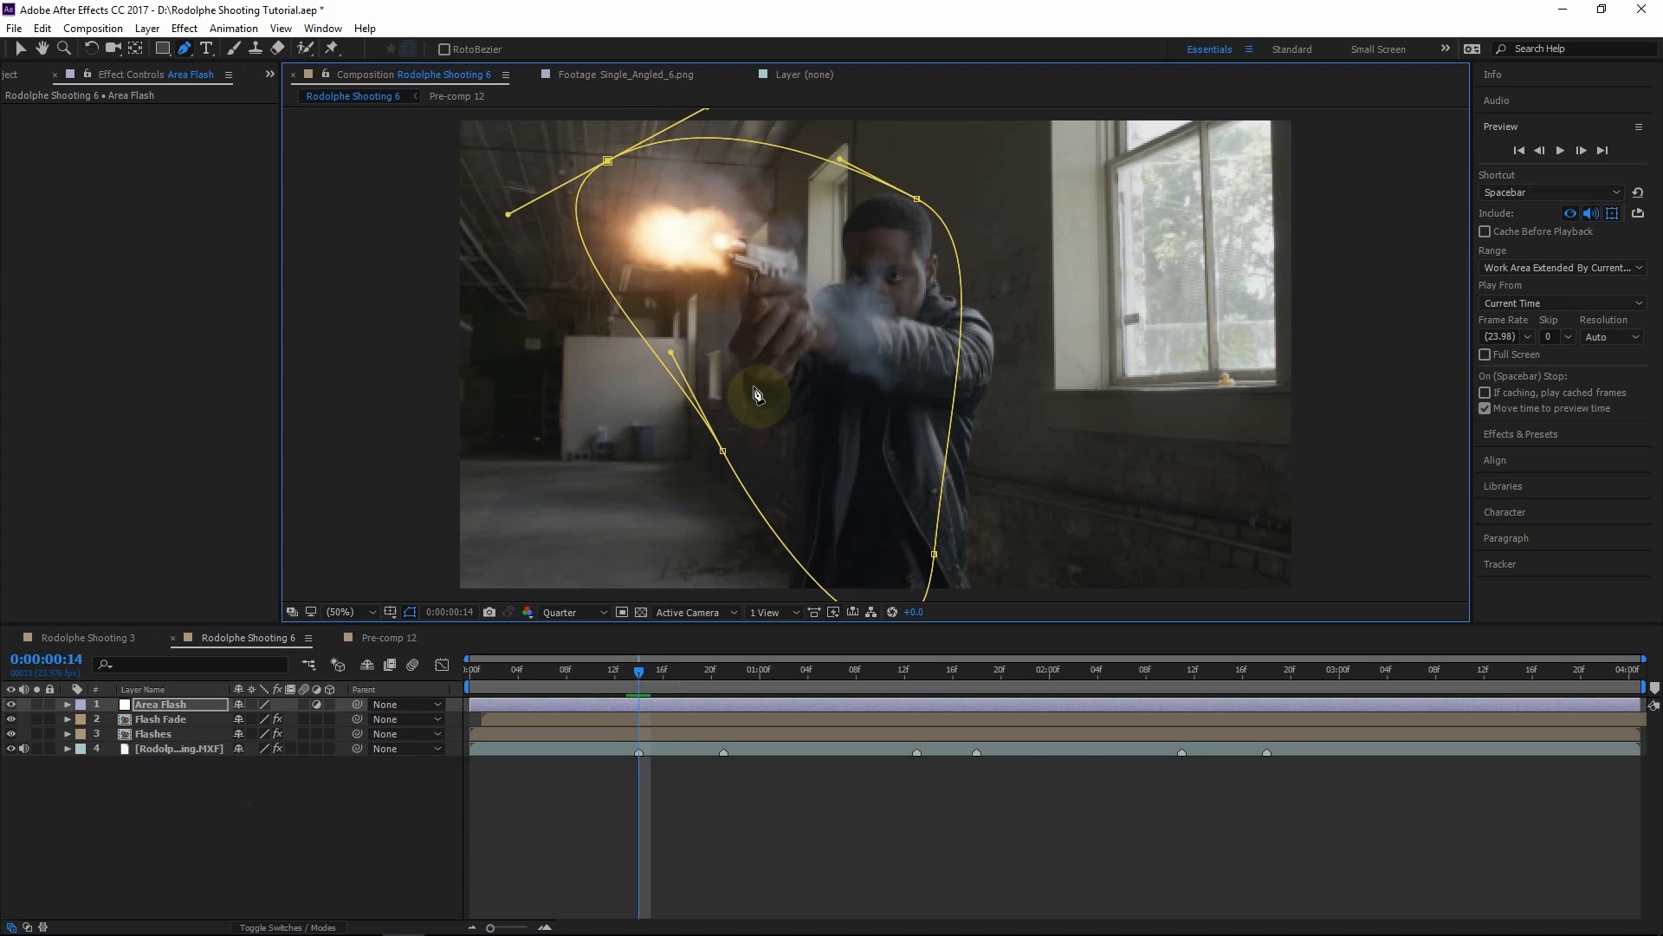
# Keyframe the Area Flash mask path at 0:00:00:14 and reshape it around the man and pistol at 0:00:01:16 and 0:00:02:15
pyautogui.press('m')
pyautogui.click(126, 734)
pyautogui.moveTo(647, 667); pyautogui.dragTo(953, 671)
pyautogui.press('v')
pyautogui.click(723, 452)
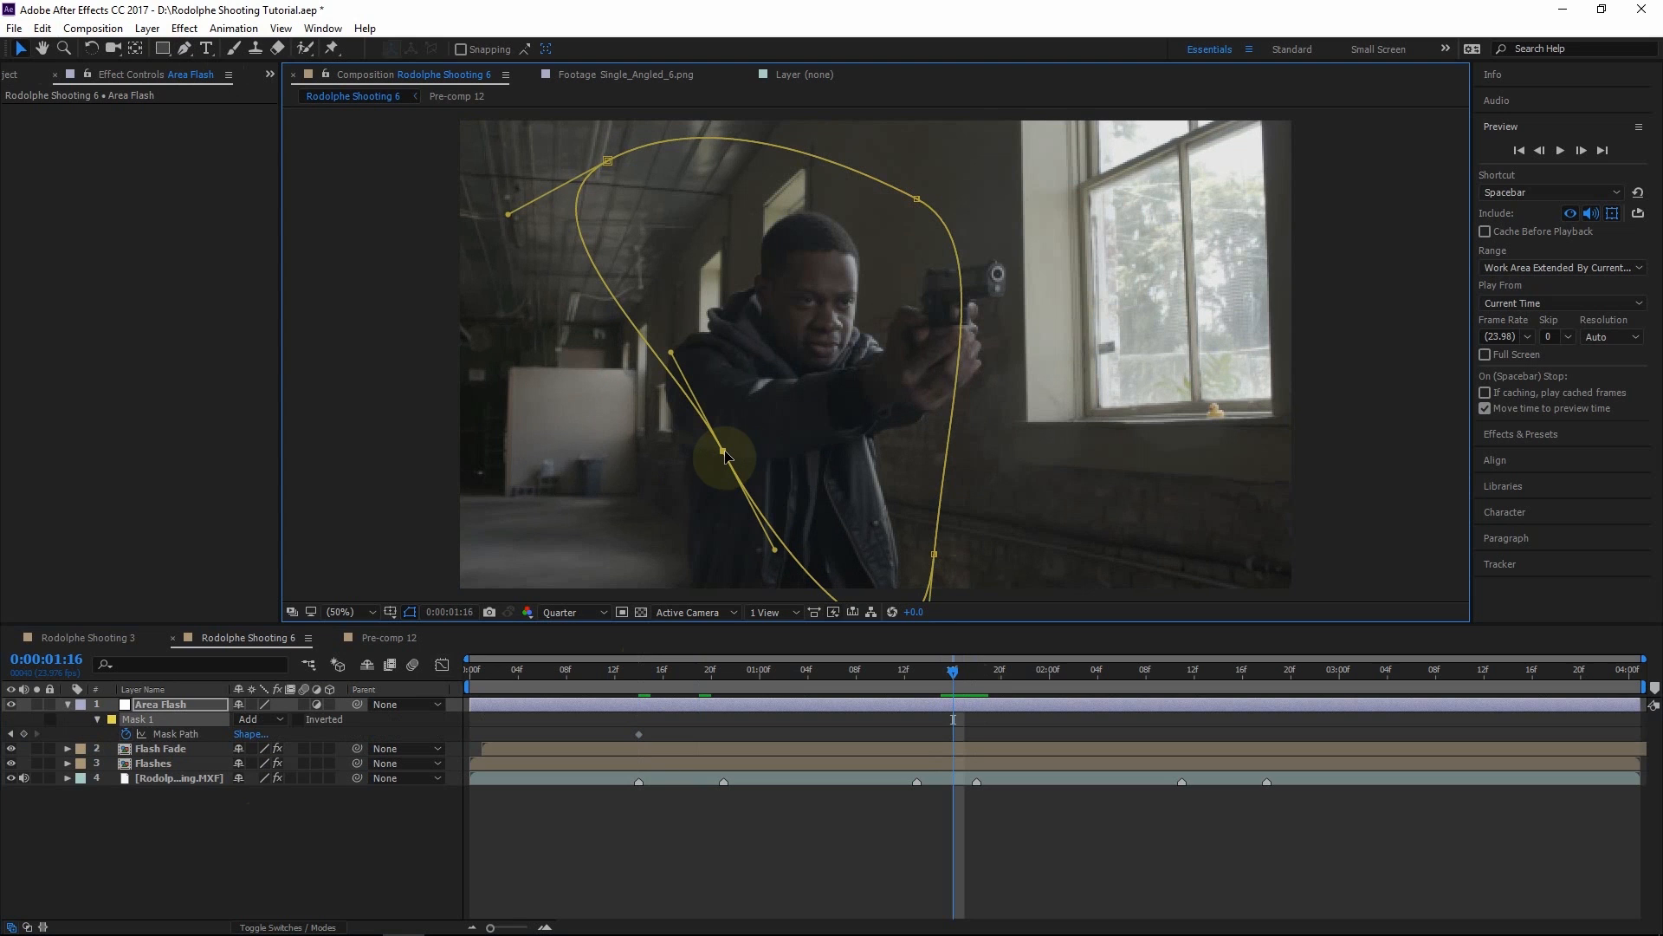
pyautogui.moveTo(932, 552); pyautogui.dragTo(959, 586)
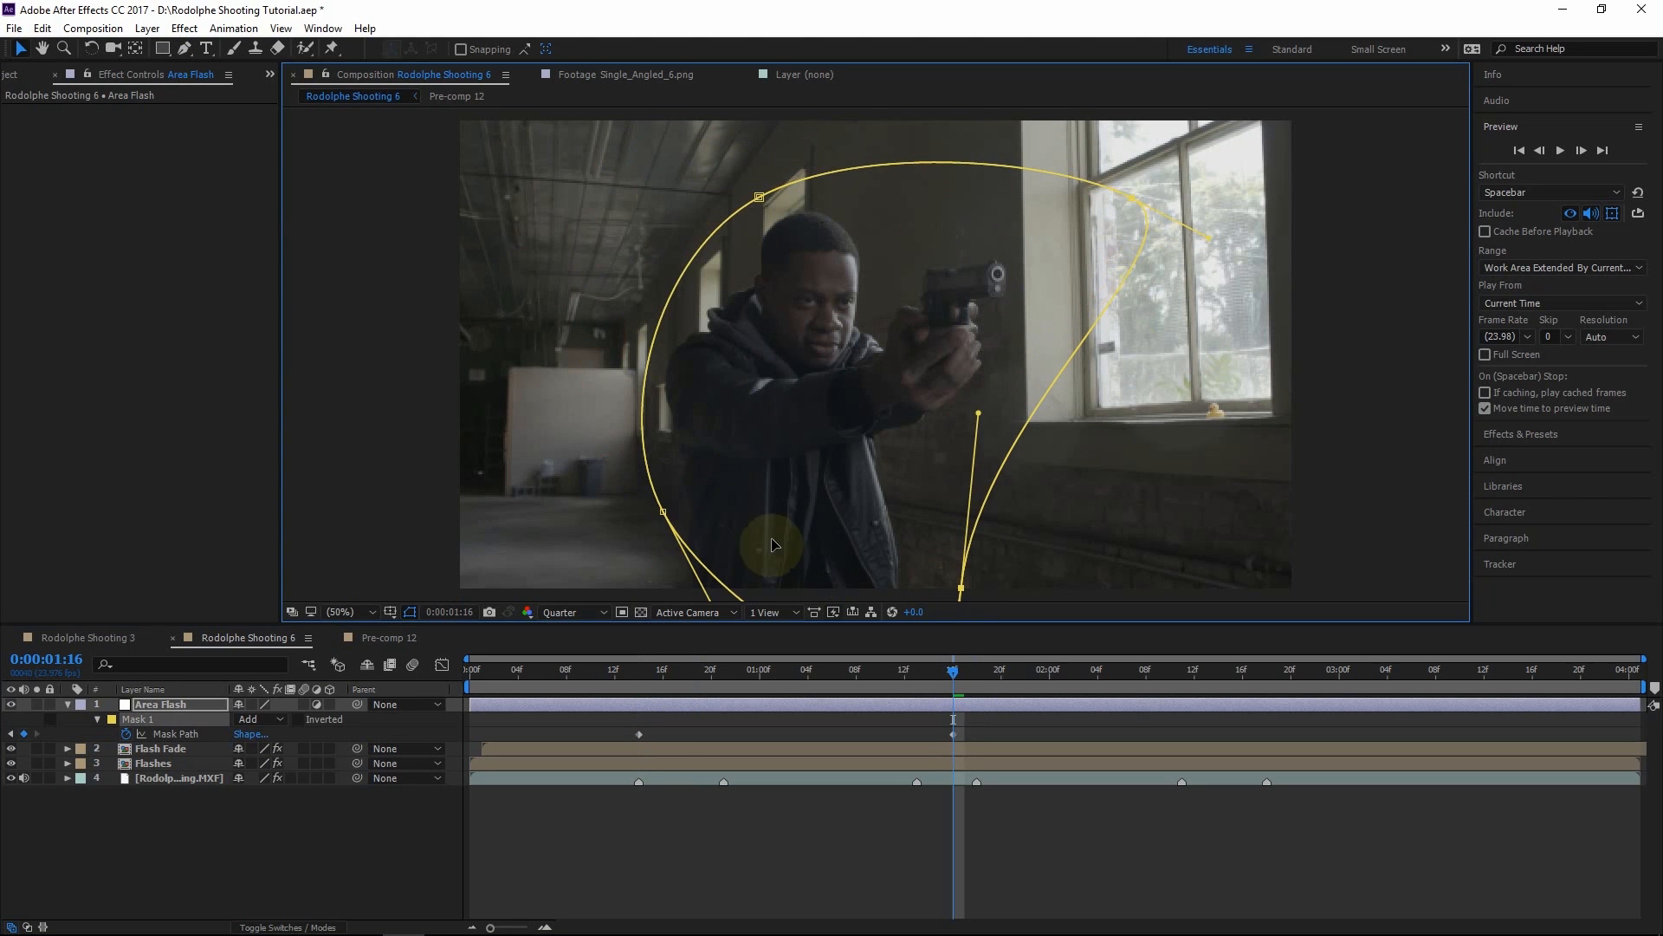
pyautogui.moveTo(660, 511); pyautogui.dragTo(626, 541)
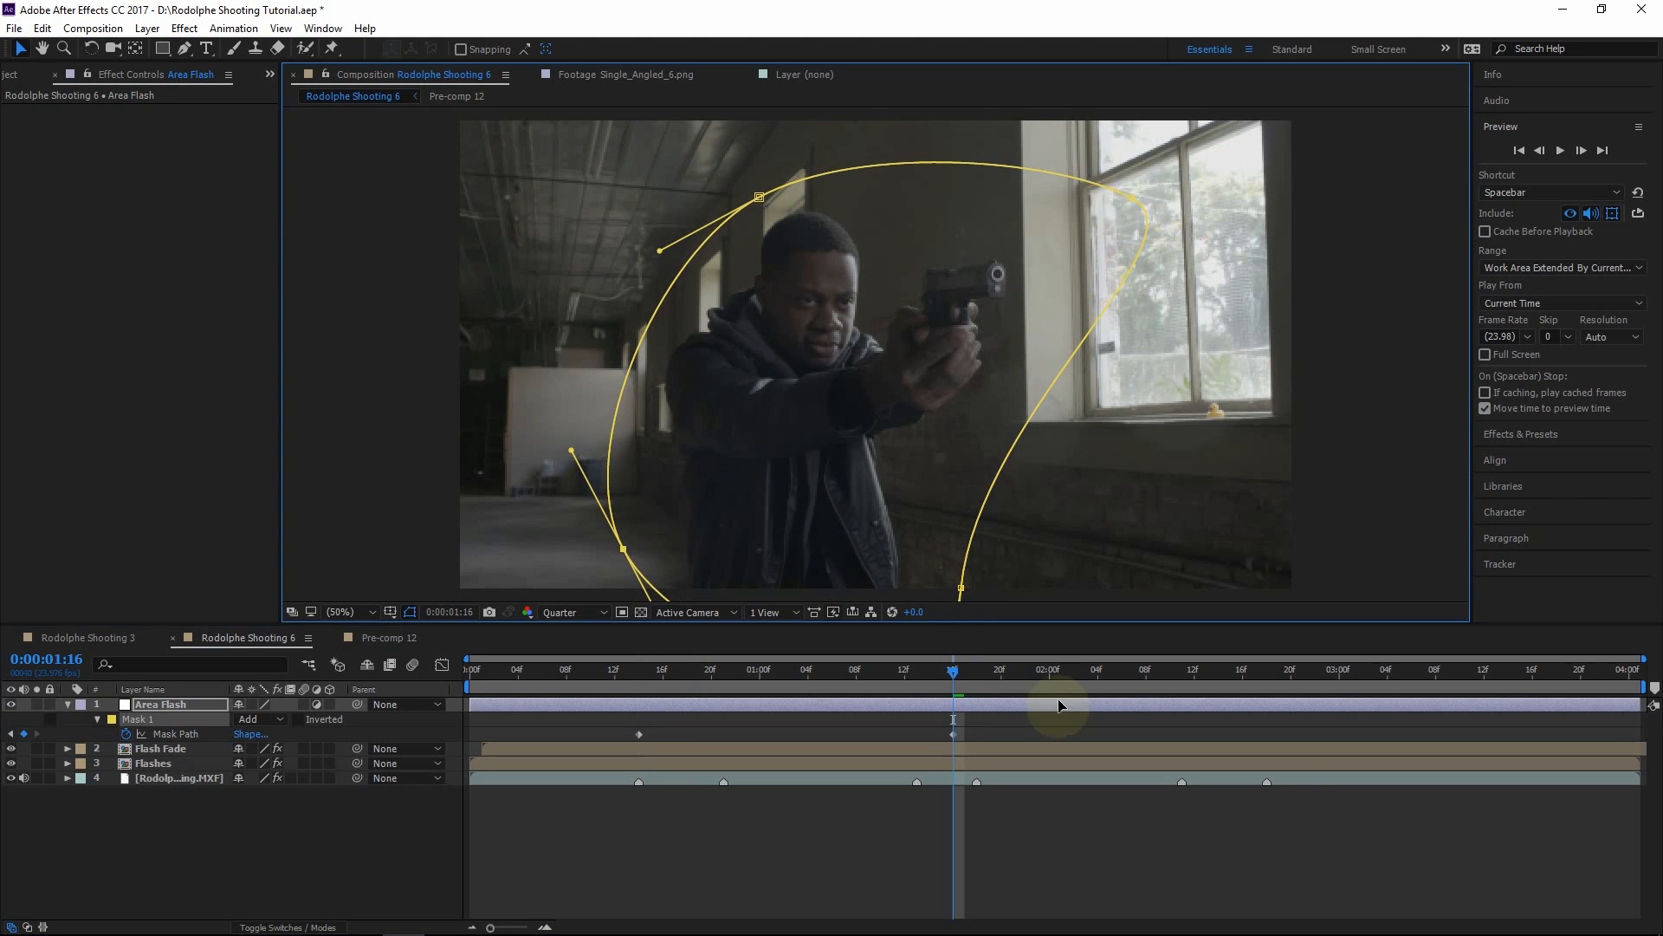
pyautogui.click(1230, 673)
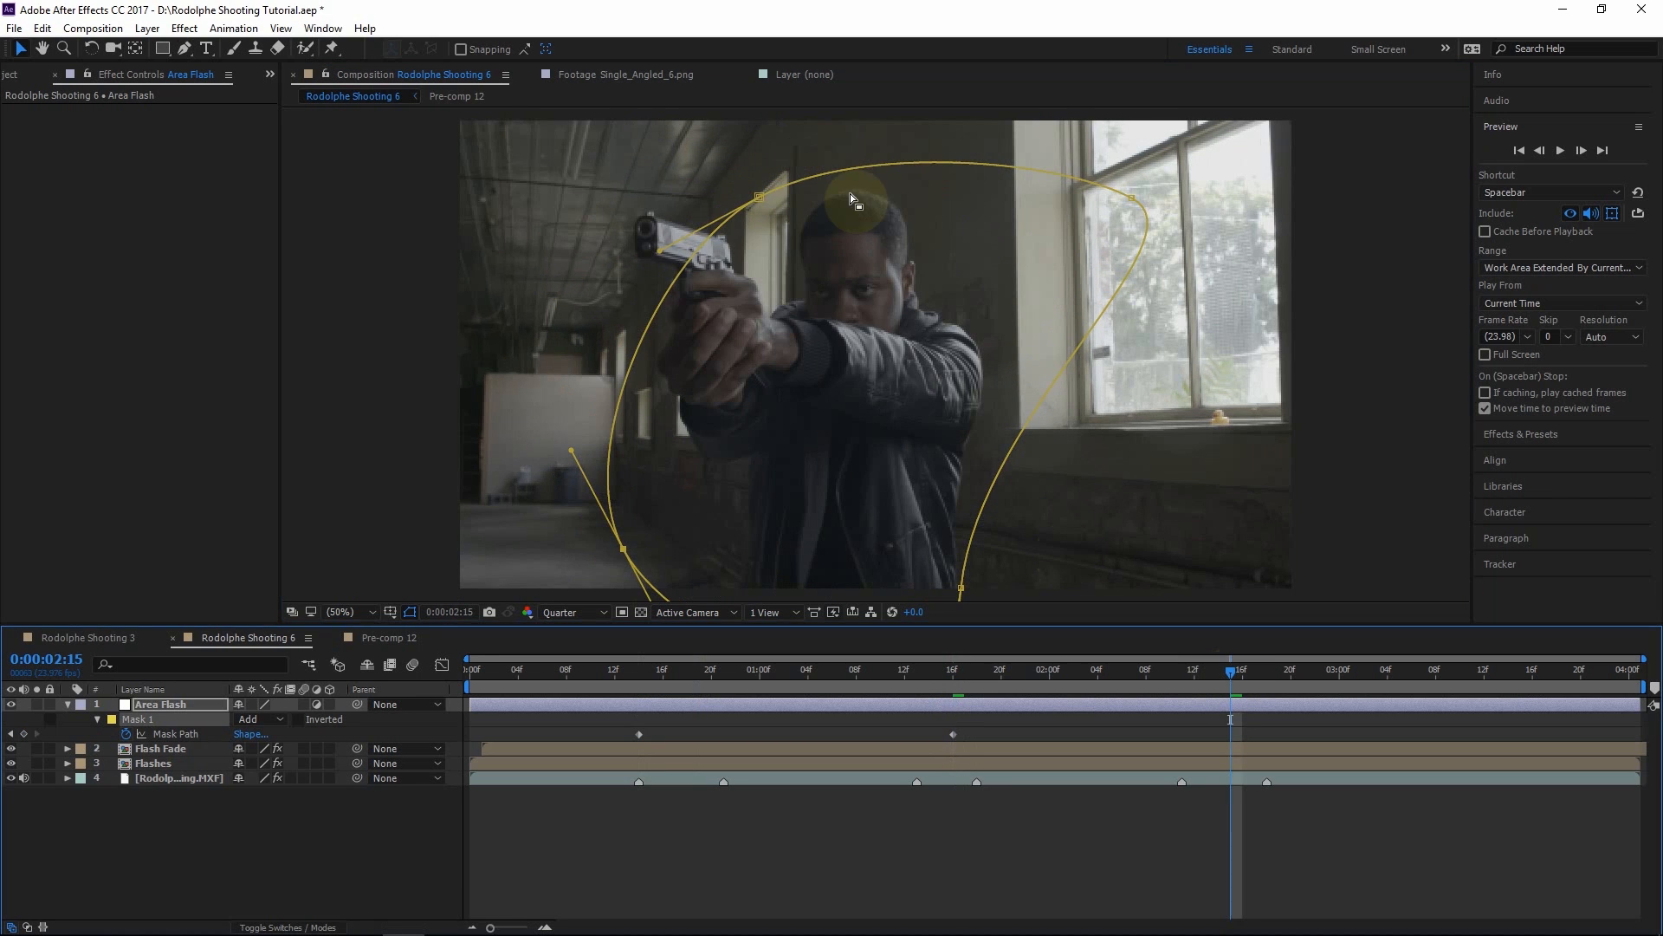
pyautogui.moveTo(731, 194); pyautogui.dragTo(566, 157)
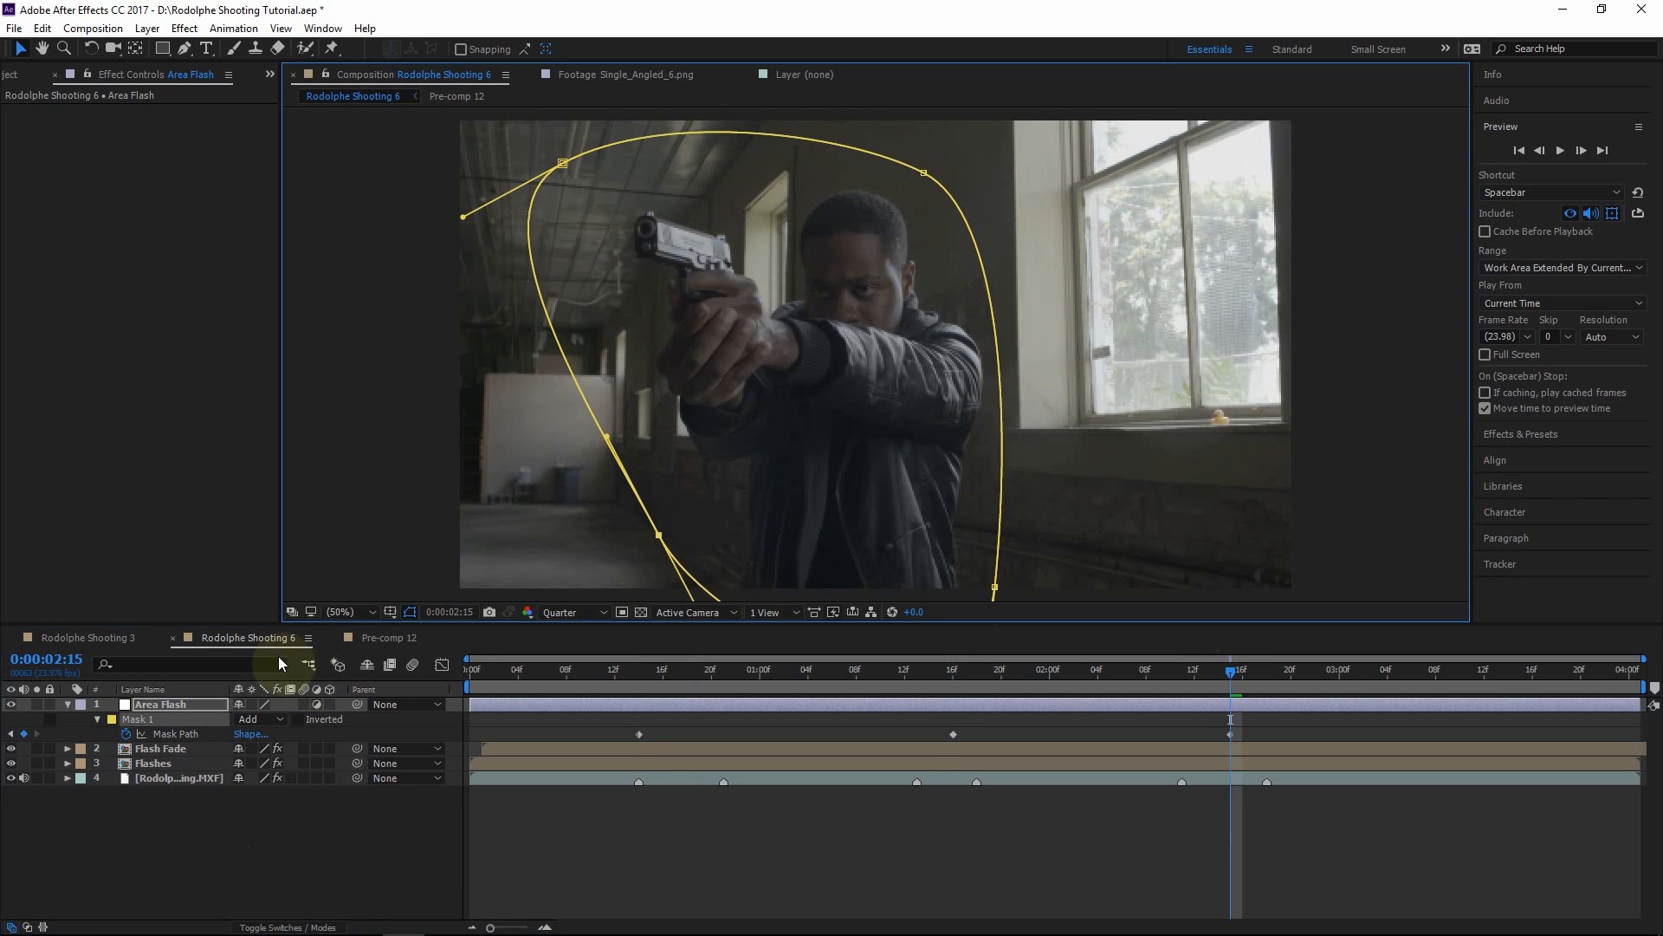
# Apply Curves to Area Flash, raise the RGB midtones while holding down the shadows, and compare with the effect off
pyautogui.click(1507, 130)
pyautogui.click(1524, 157)
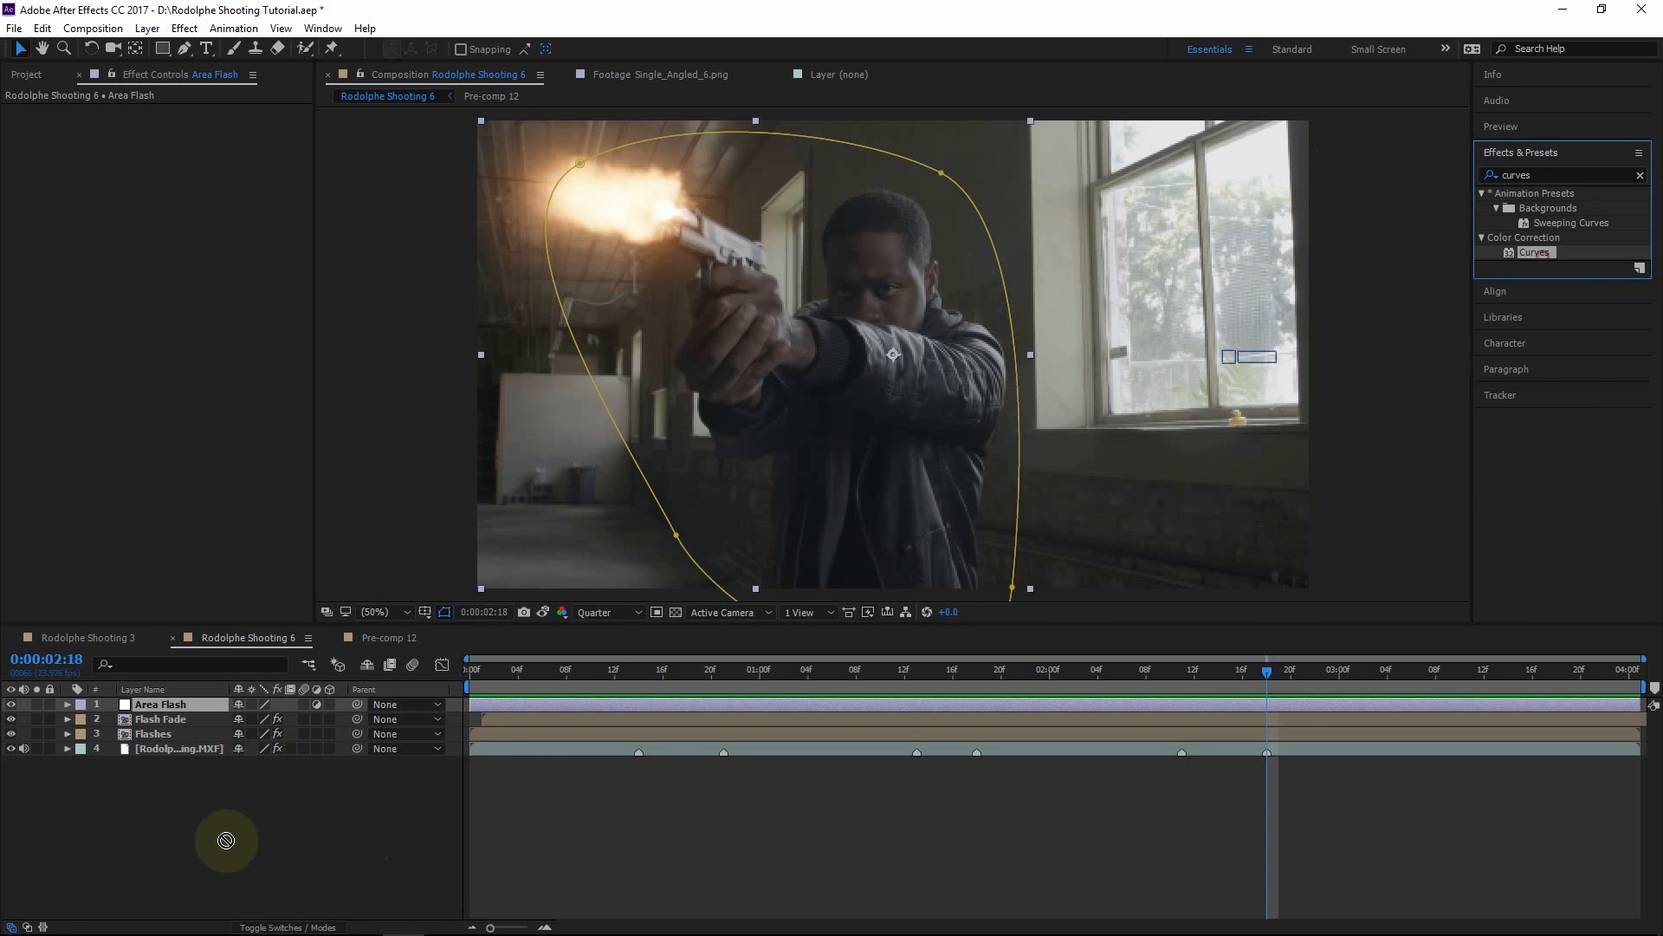
pyautogui.moveTo(223, 833); pyautogui.dragTo(152, 704)
pyautogui.moveTo(154, 282); pyautogui.dragTo(139, 262)
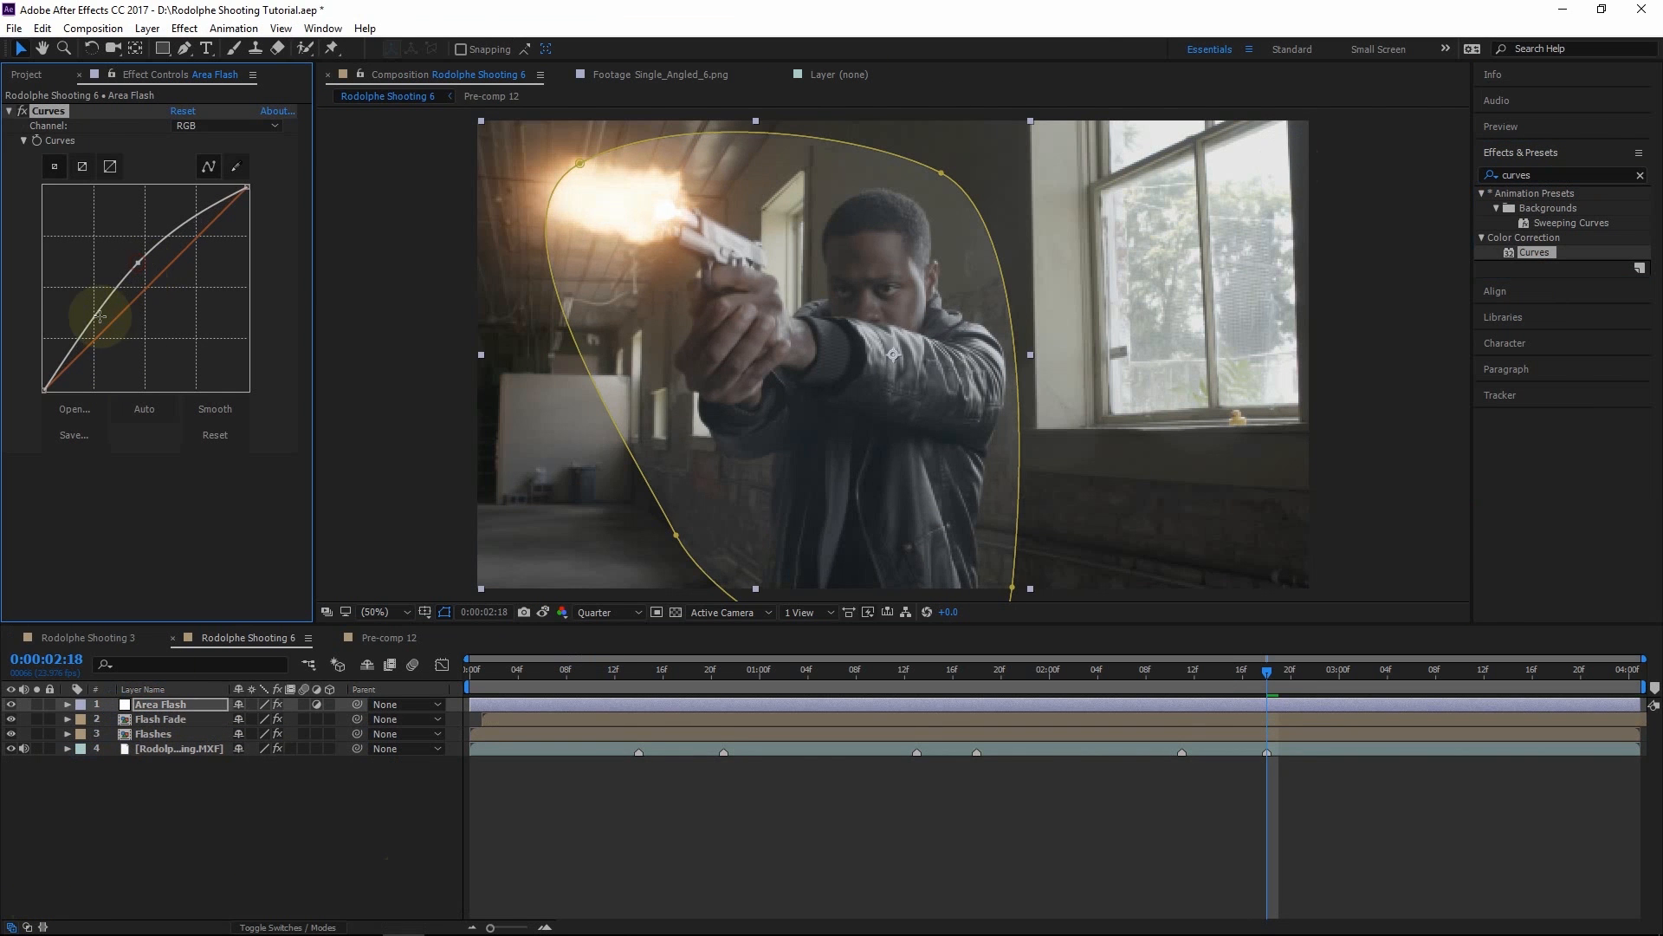
pyautogui.moveTo(89, 324); pyautogui.dragTo(92, 330)
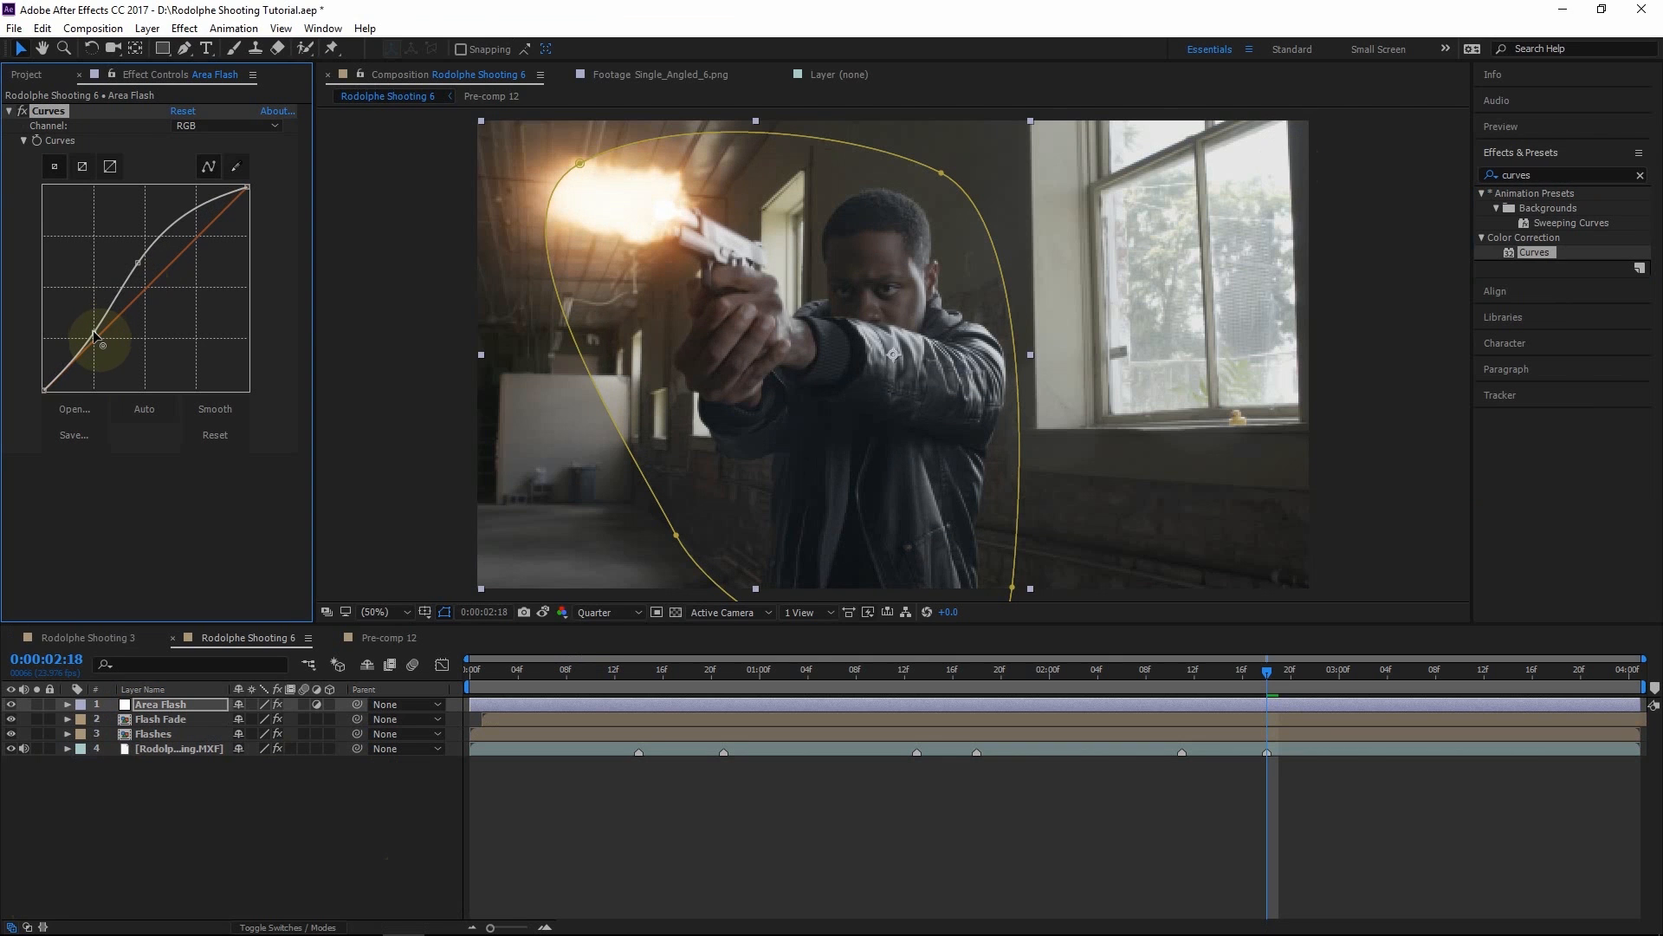
pyautogui.click(21, 111)
pyautogui.click(21, 111)
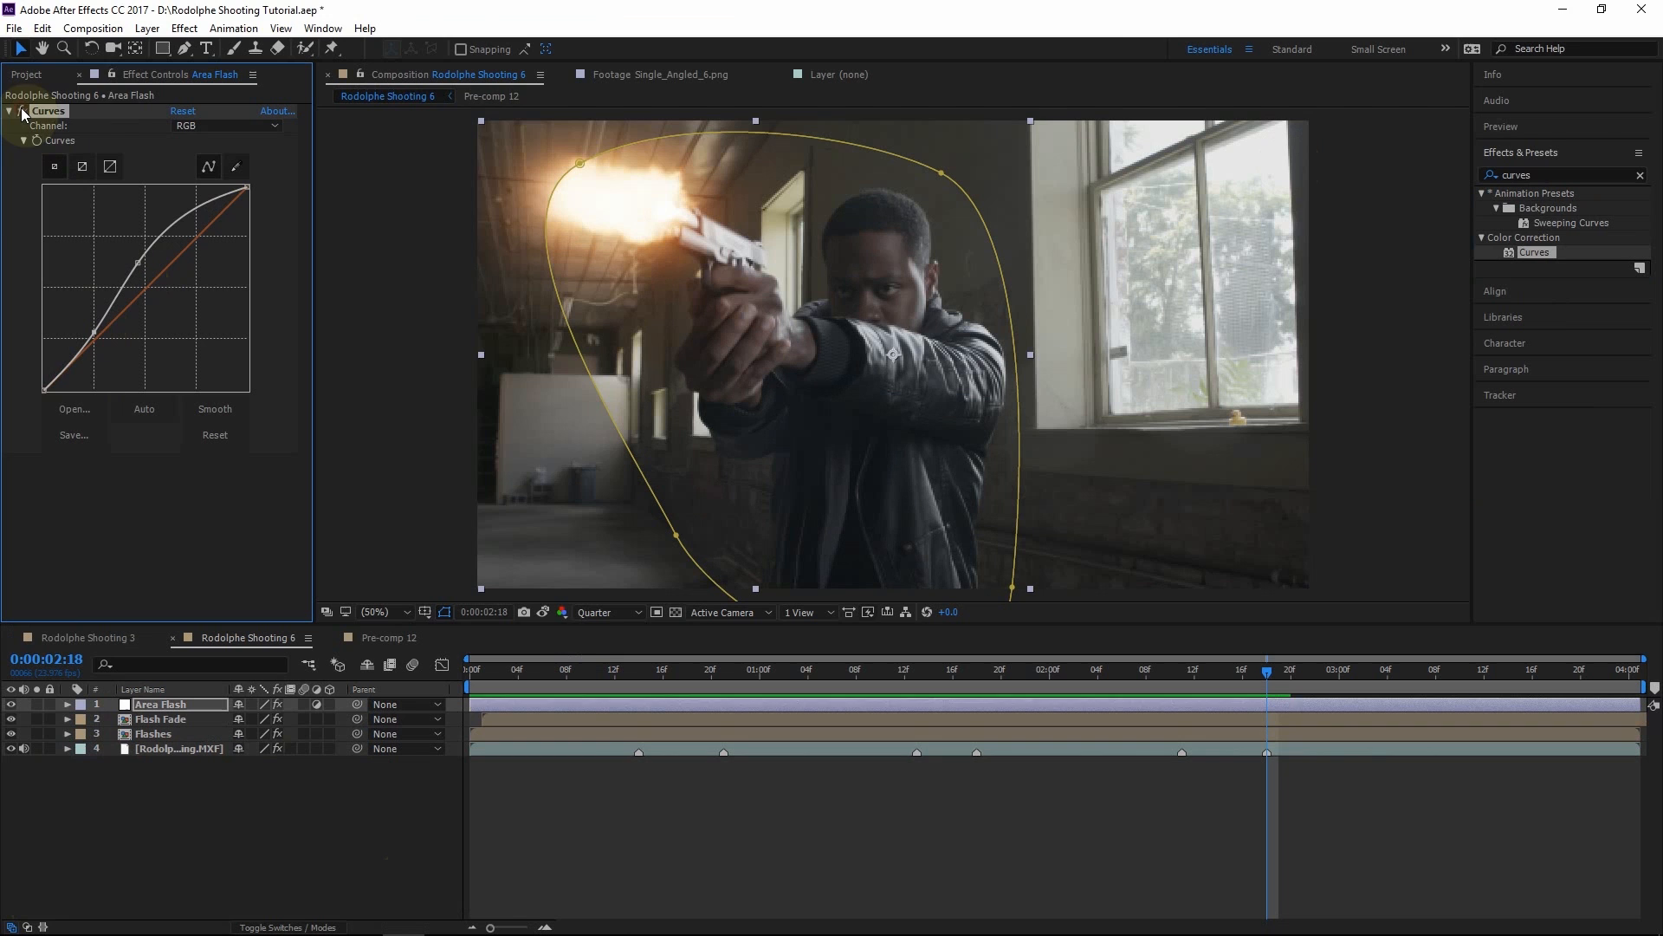
# Warm the Area Flash lighting by raising the Red curve's midtones and slightly lowering the Blue curve
pyautogui.click(200, 123)
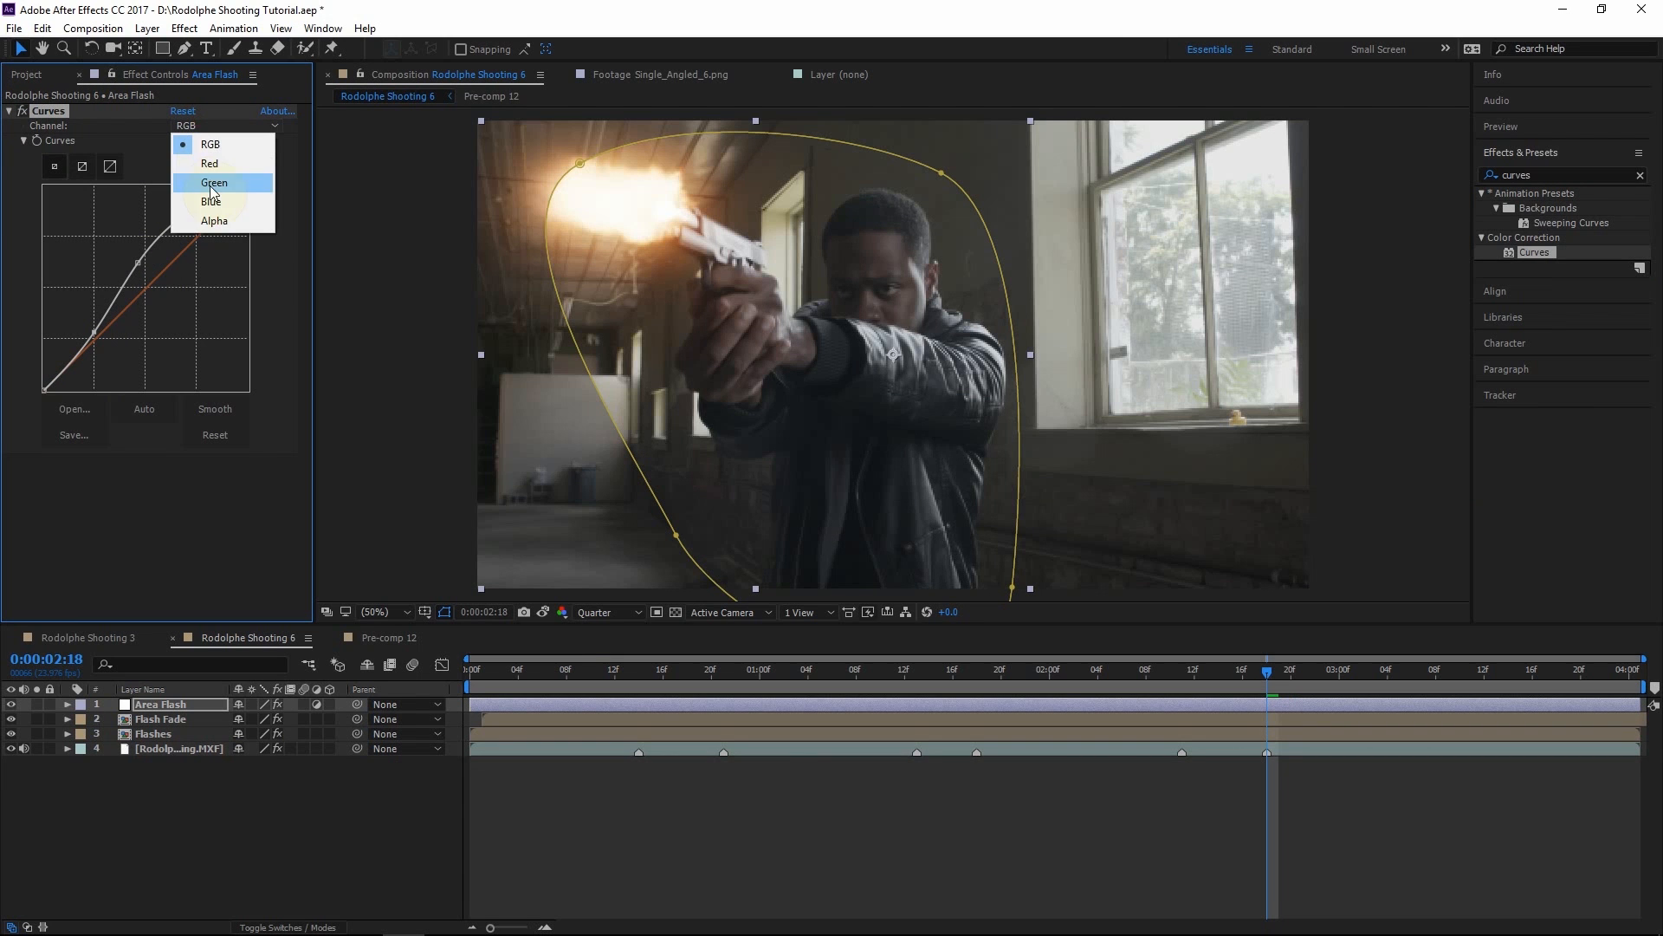
pyautogui.click(208, 164)
pyautogui.moveTo(151, 274); pyautogui.dragTo(154, 264)
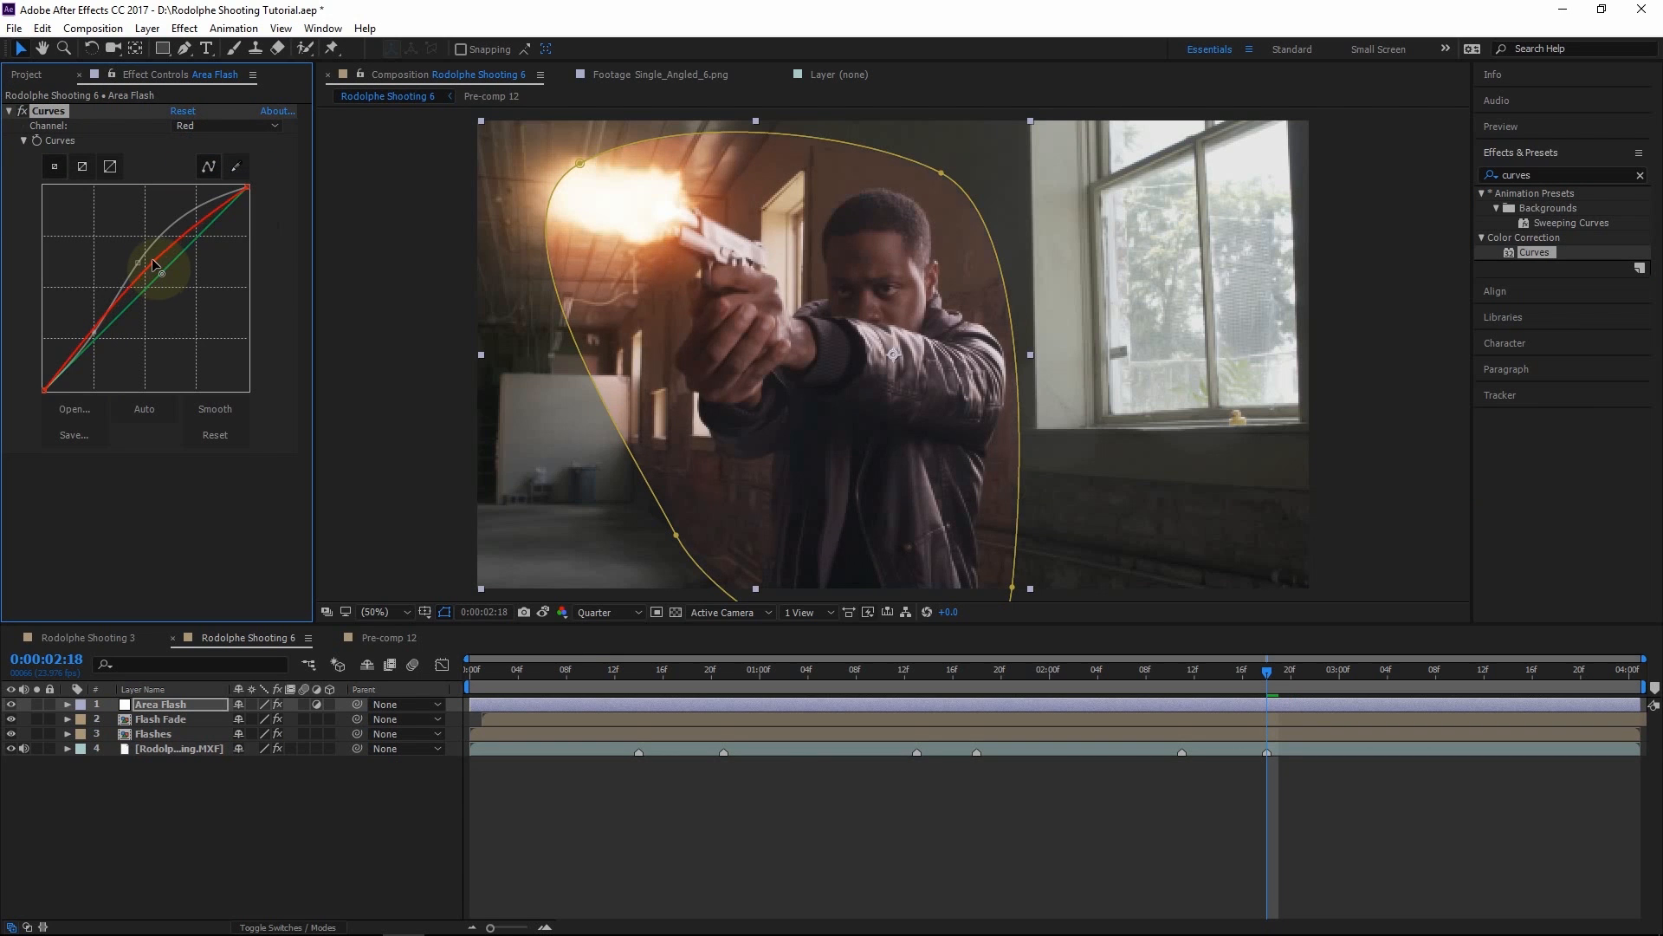
pyautogui.click(208, 125)
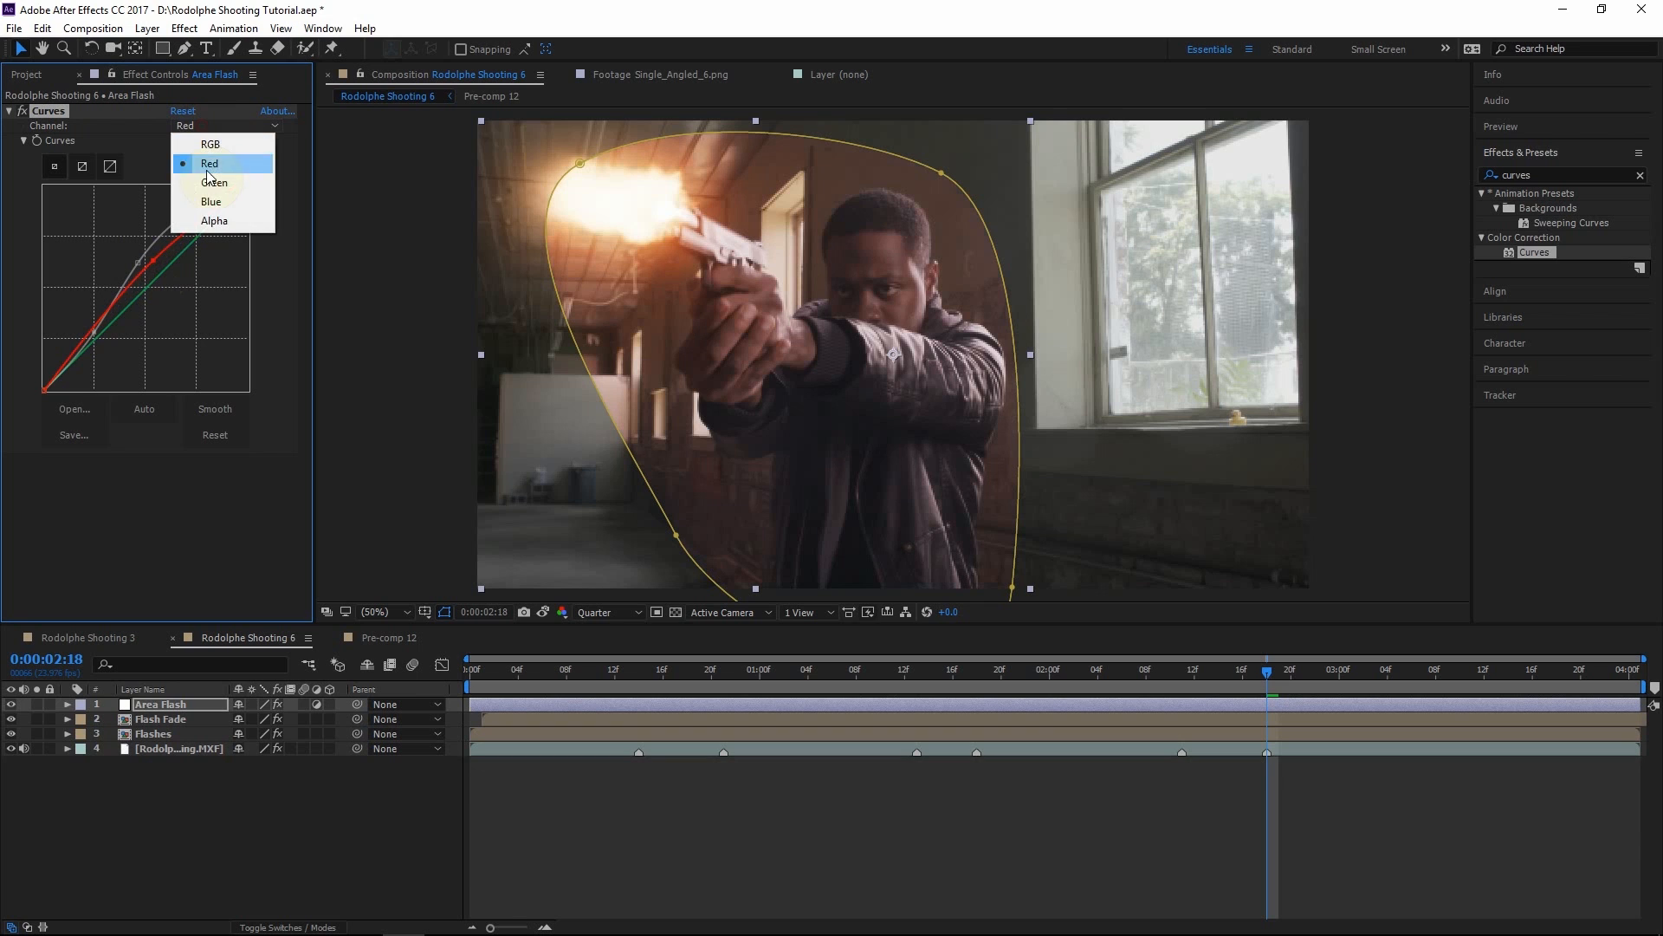
pyautogui.click(216, 201)
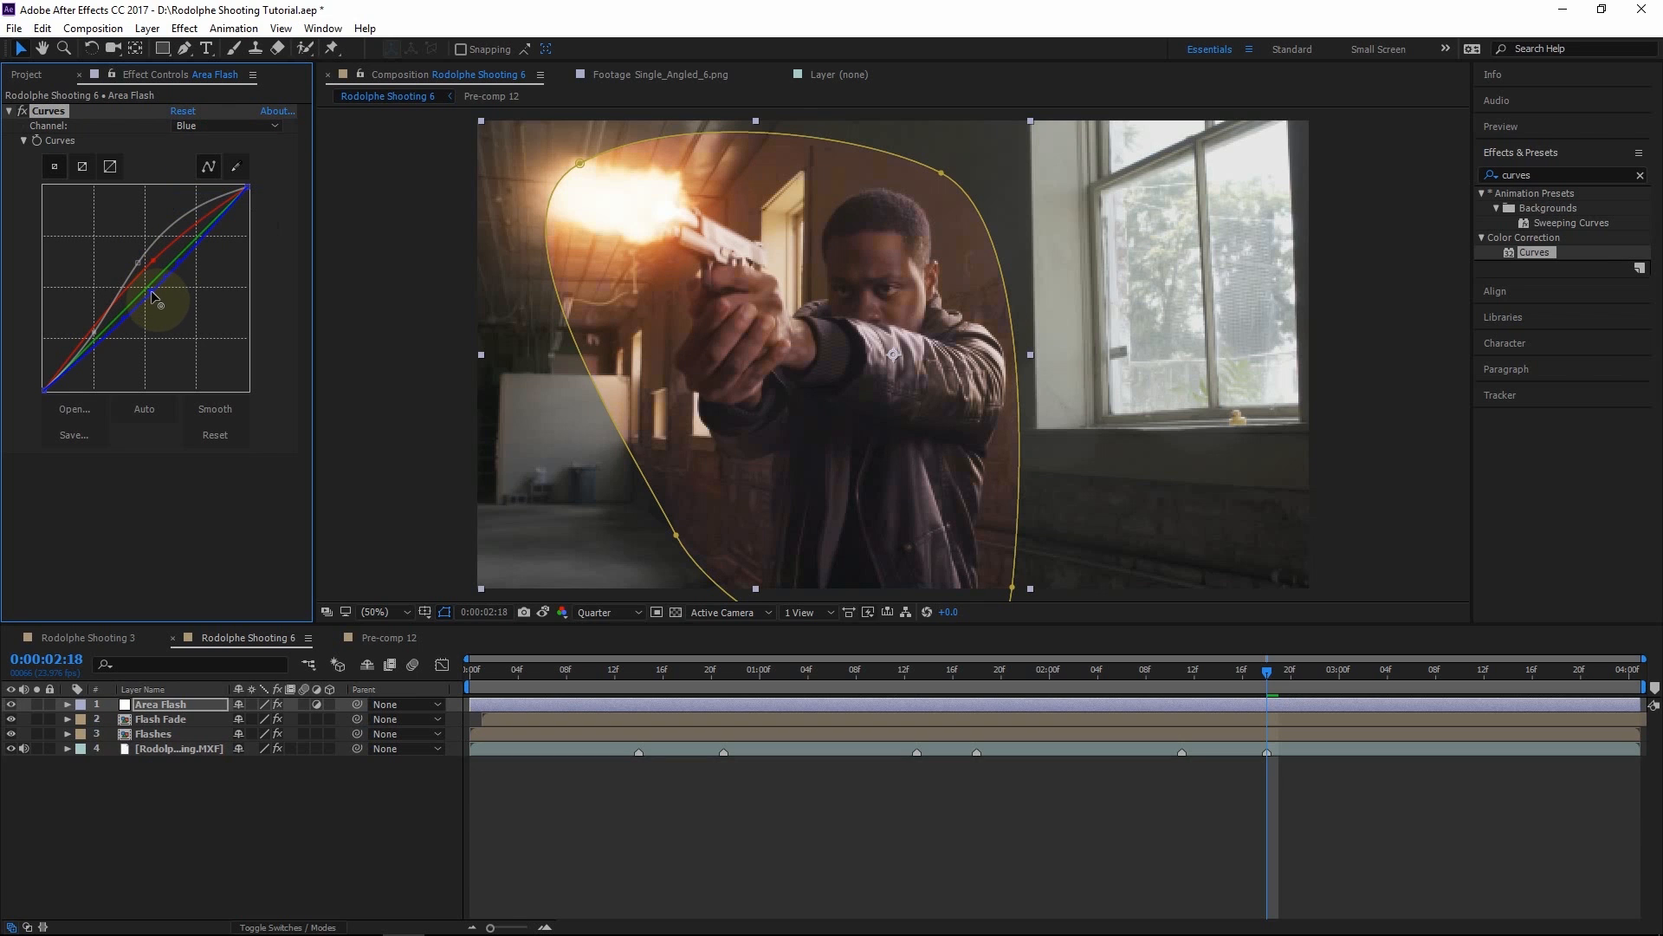
# Feather the Area Flash mask by 1000 pixels
pyautogui.press('f')
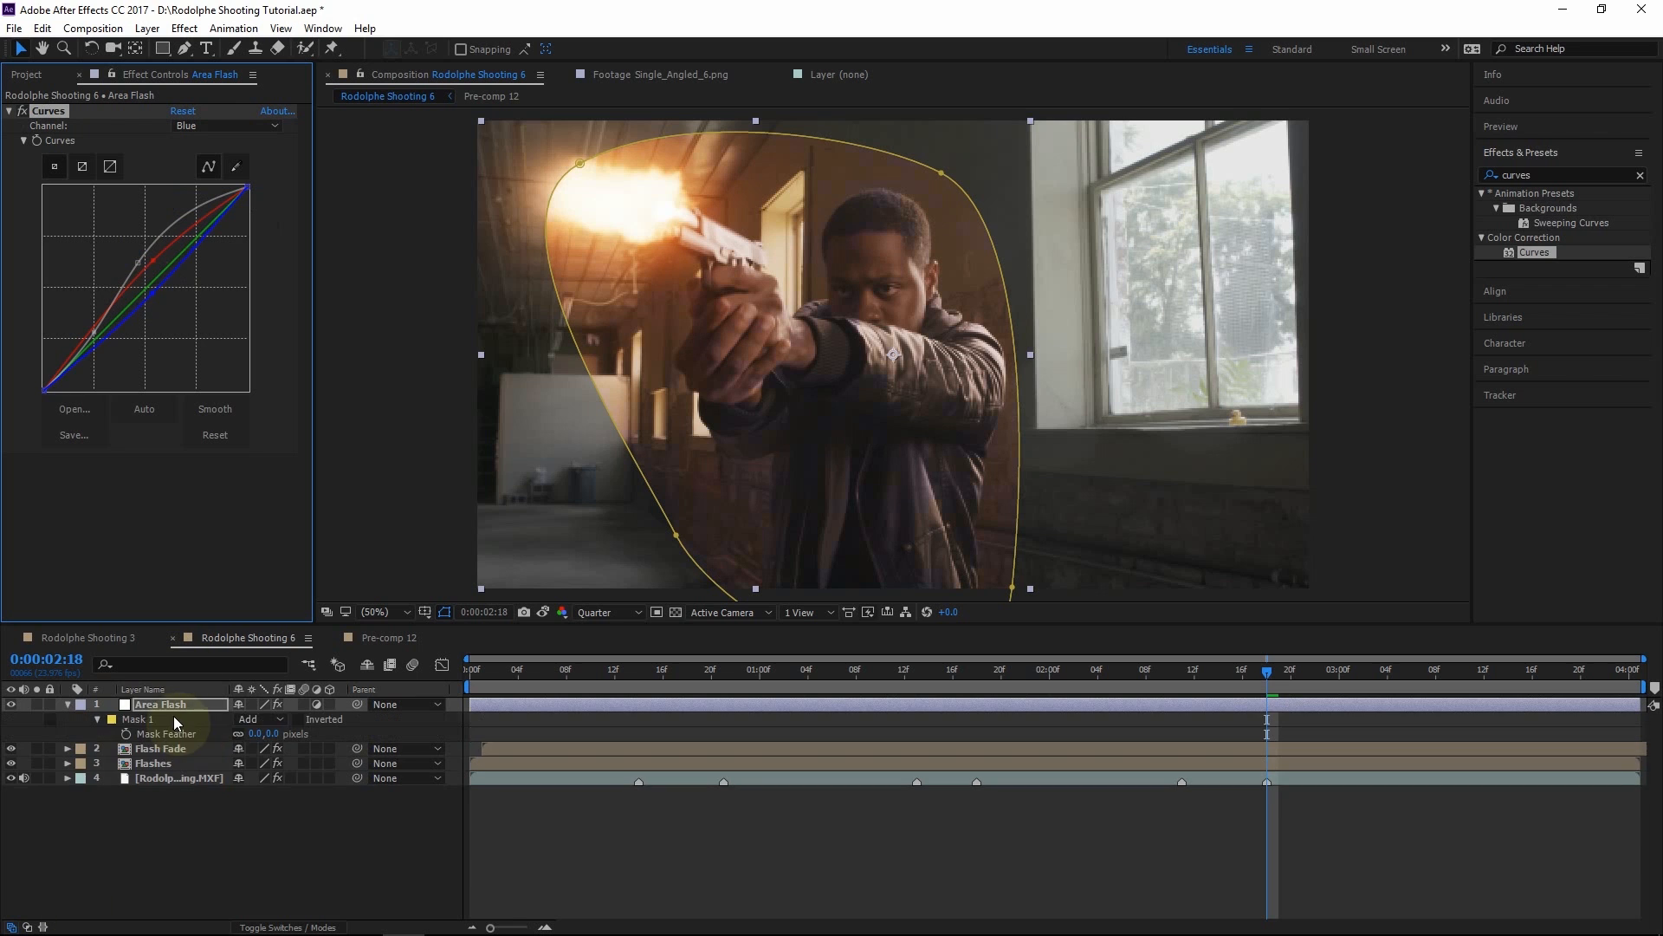
pyautogui.moveTo(258, 735); pyautogui.dragTo(475, 612)
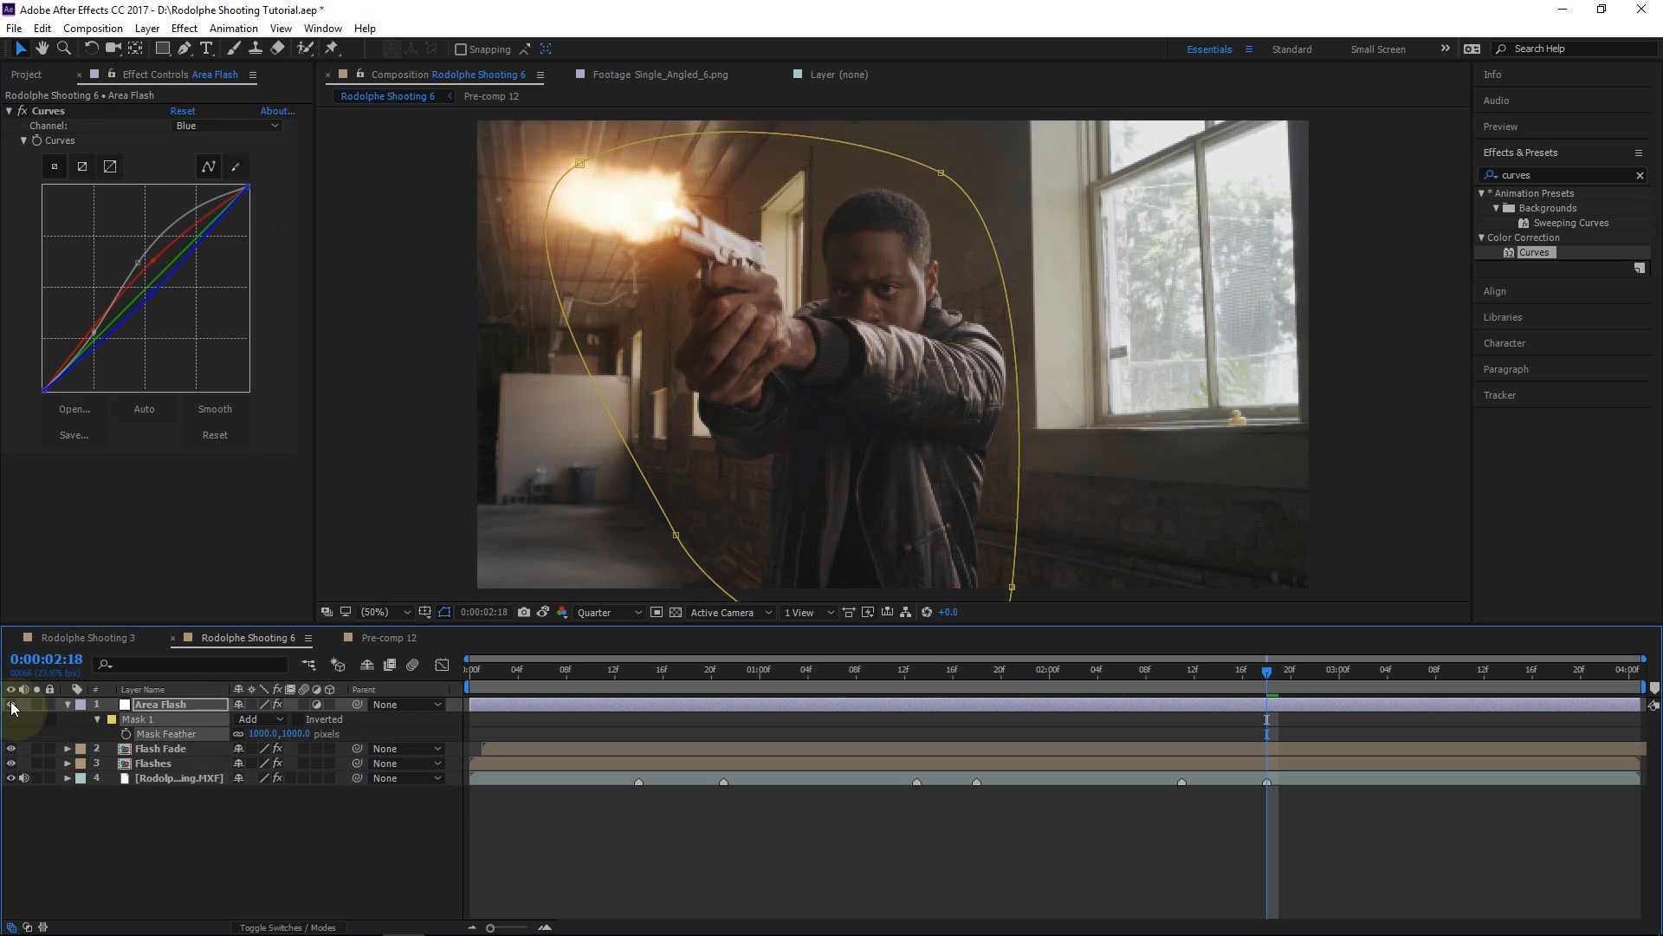
pyautogui.click(590, 672)
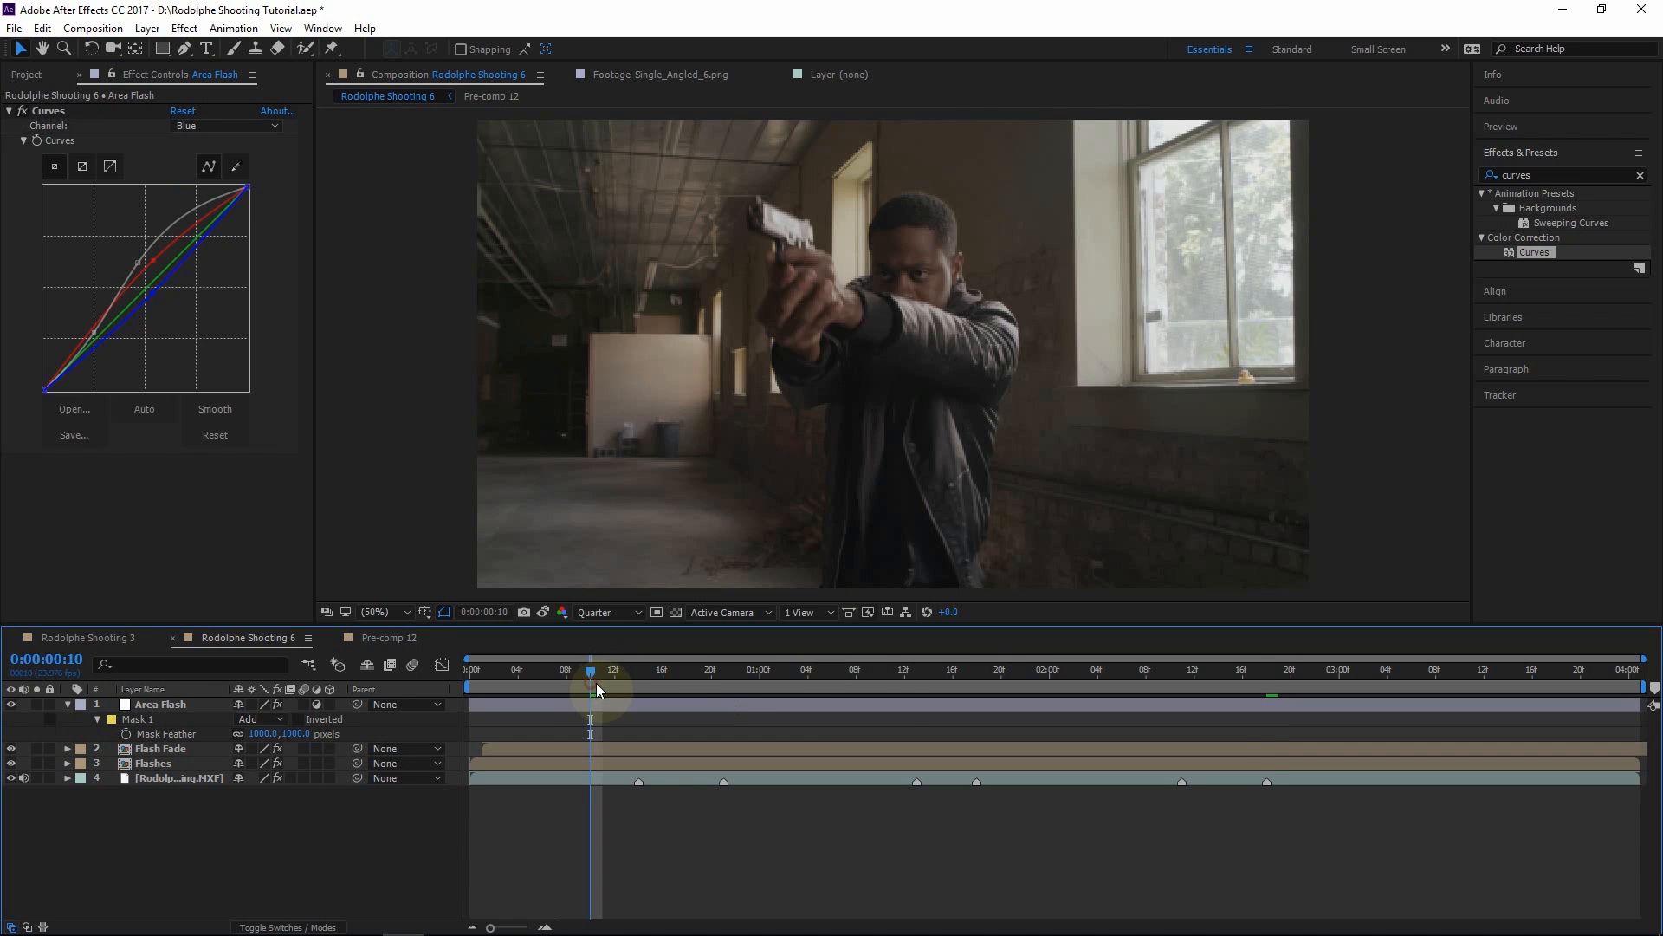
# Keyframe Area Flash's opacity at 100% on 0:00:00:14 and lower the opacity one frame earlier
pyautogui.click(602, 681)
pyautogui.moveTo(603, 681); pyautogui.dragTo(636, 675)
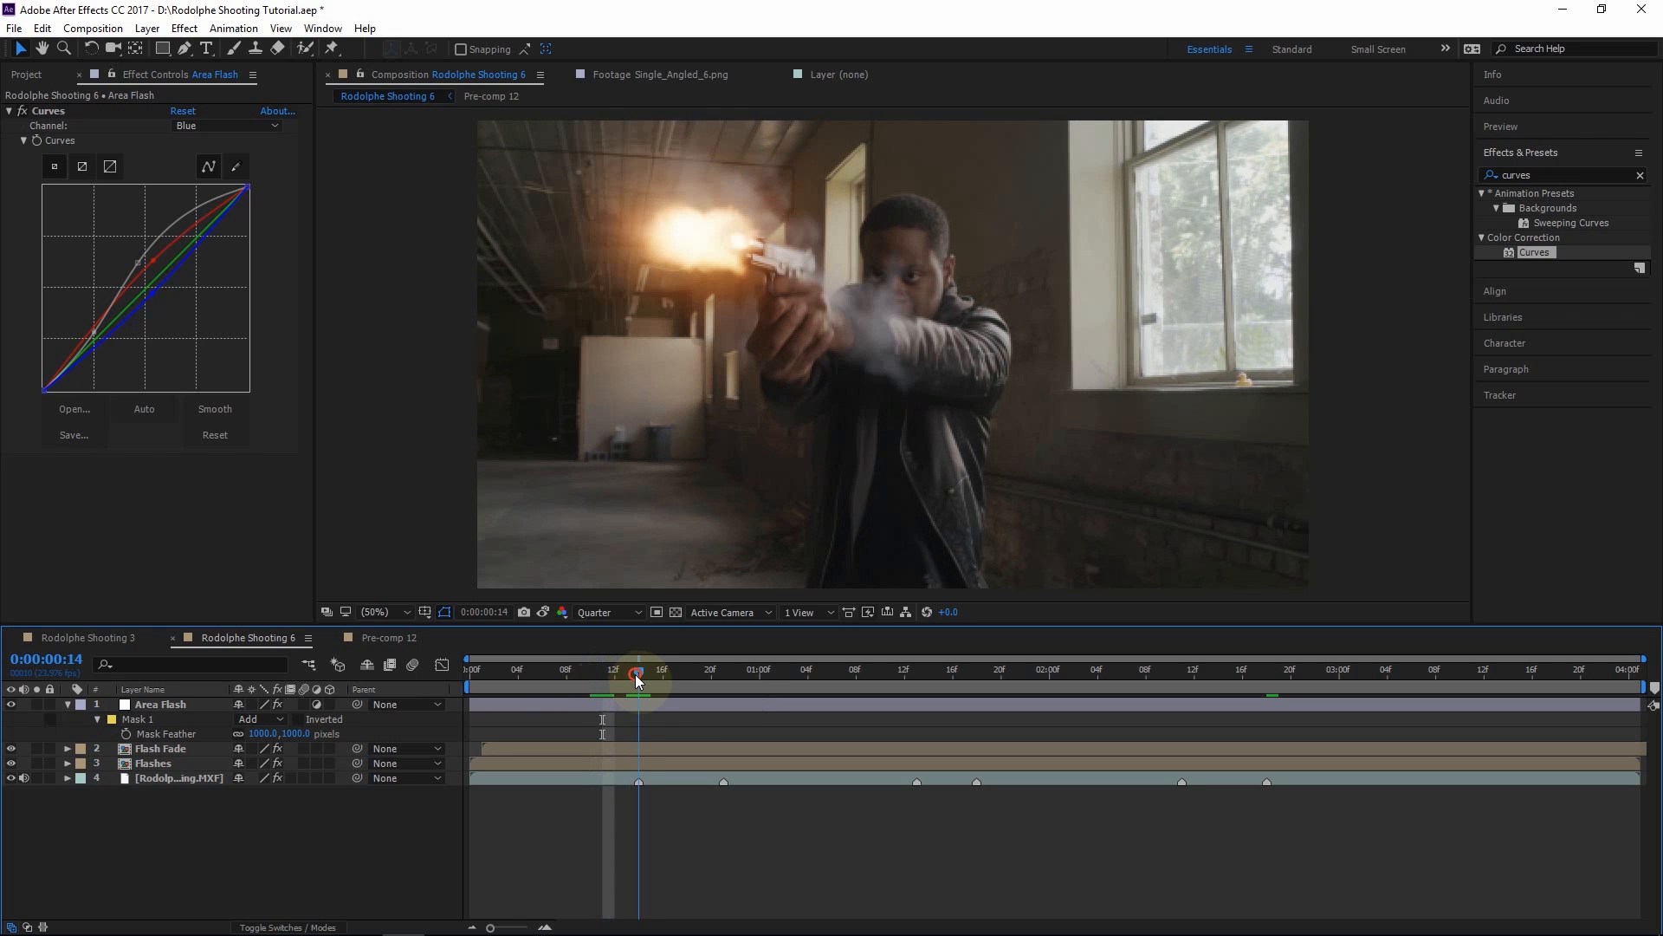
pyautogui.click(173, 705)
pyautogui.press('t')
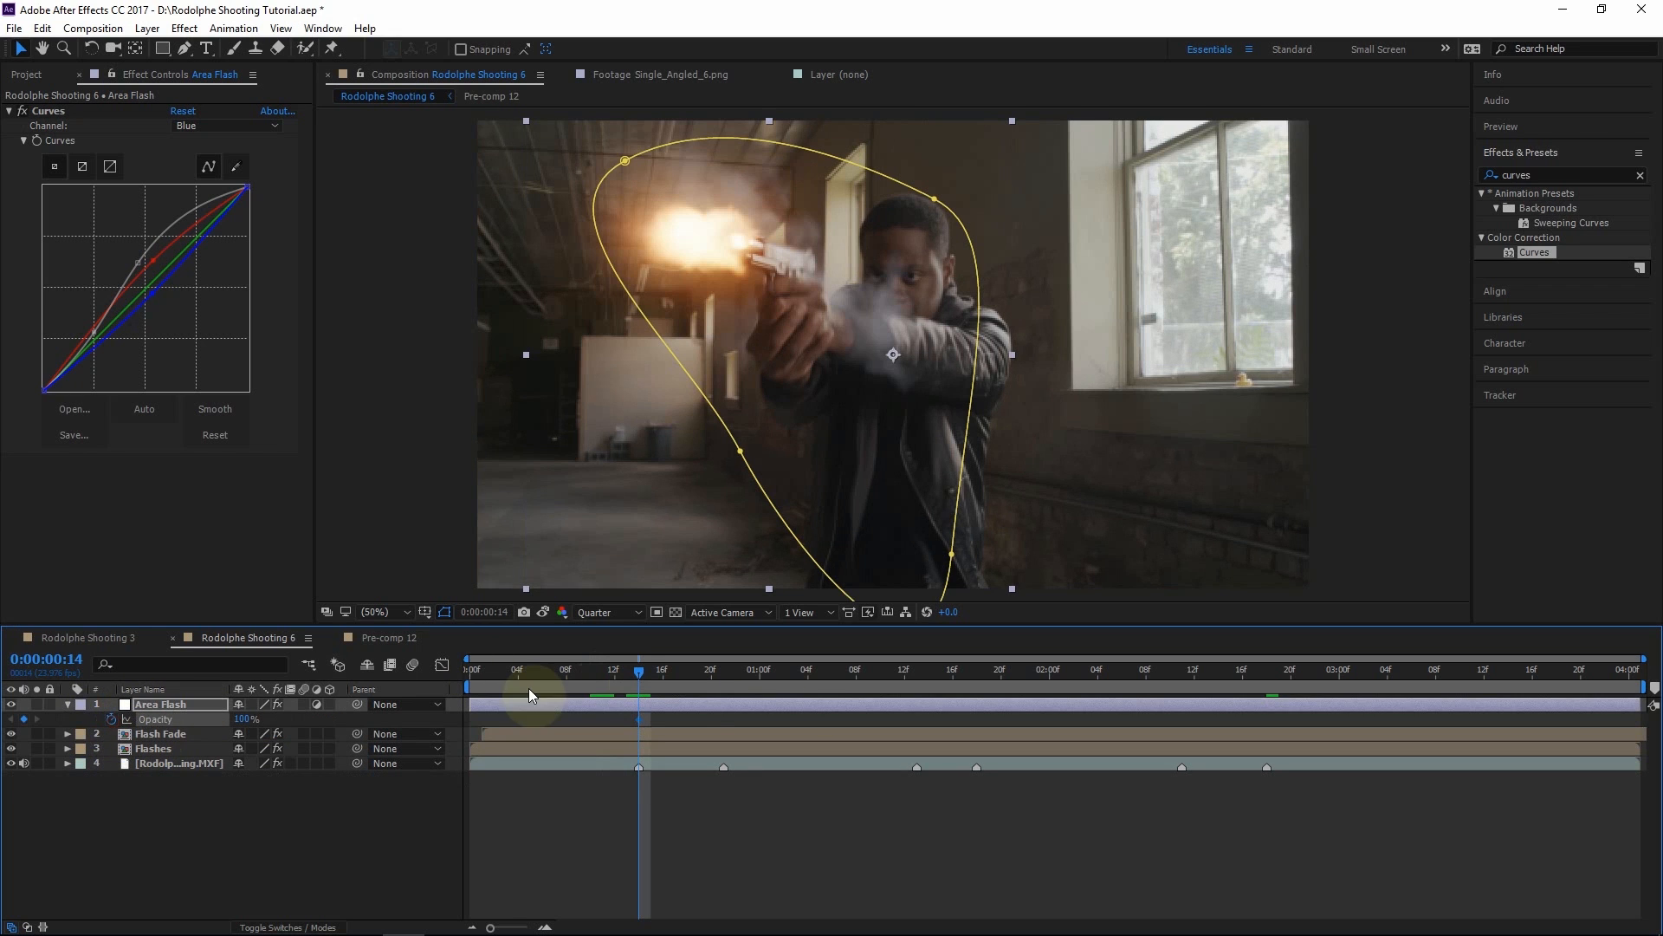
pyautogui.press('pageup')
pyautogui.click(242, 721)
pyautogui.moveTo(242, 721); pyautogui.dragTo(251, 927)
# Set Area Flash's opacity to 0% at 0:00:00:16 and check the fade on the frames after the first shot
pyautogui.moveTo(637, 673); pyautogui.dragTo(662, 689)
pyautogui.click(627, 719)
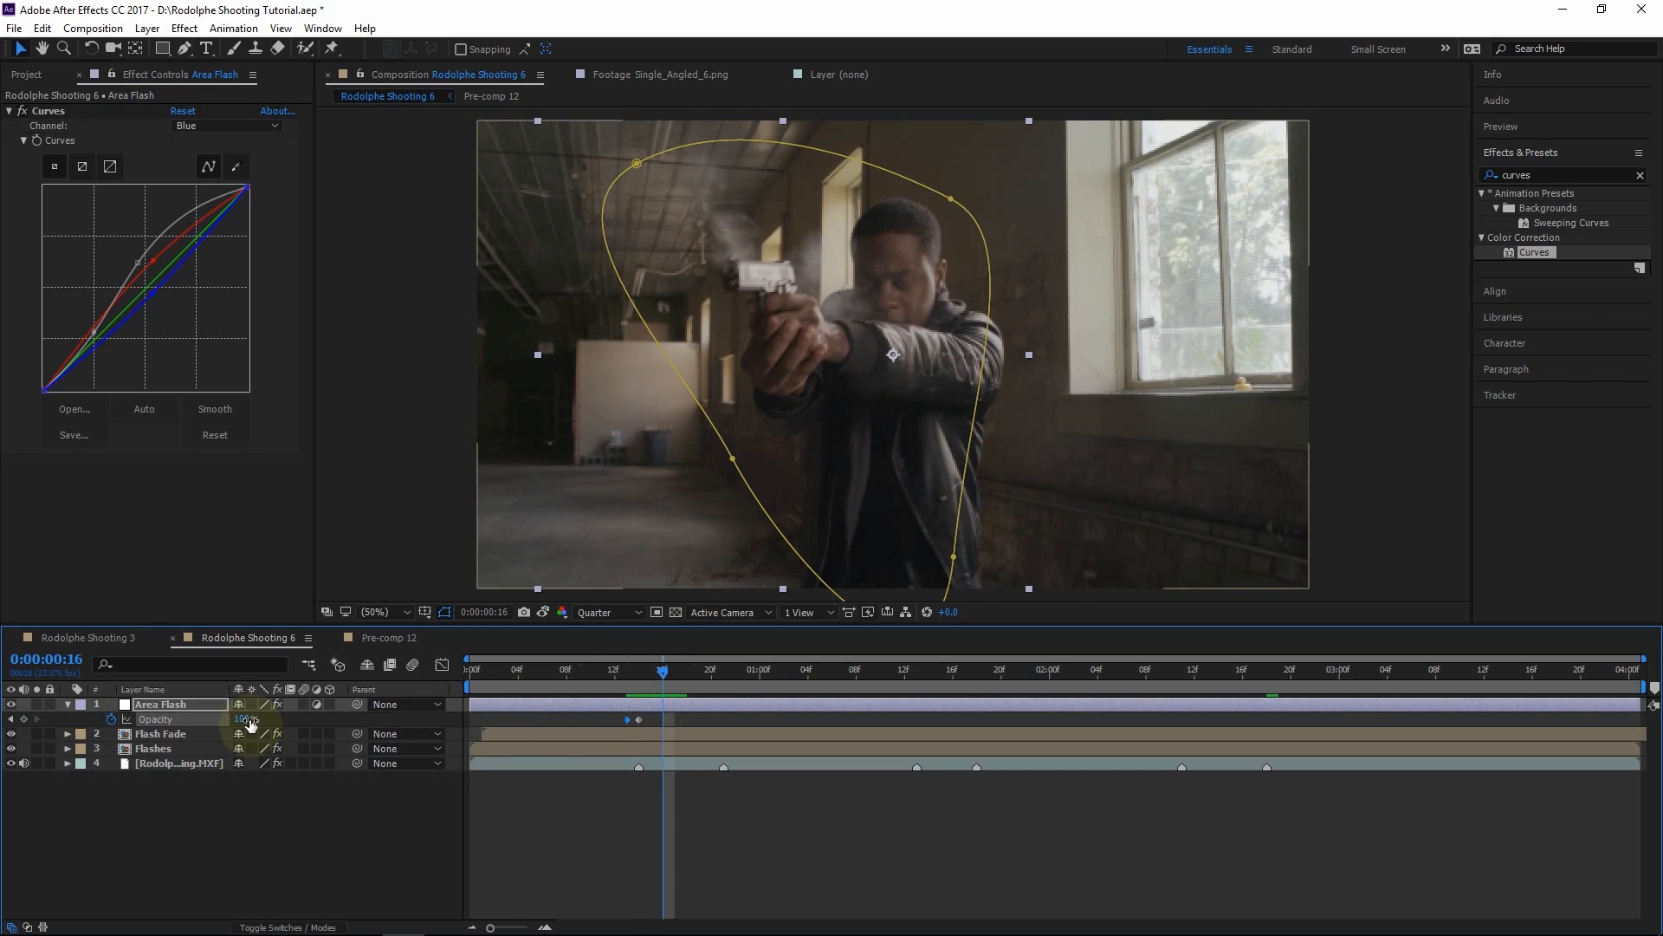
pyautogui.click(239, 719)
pyautogui.write('0')
pyautogui.click(330, 880)
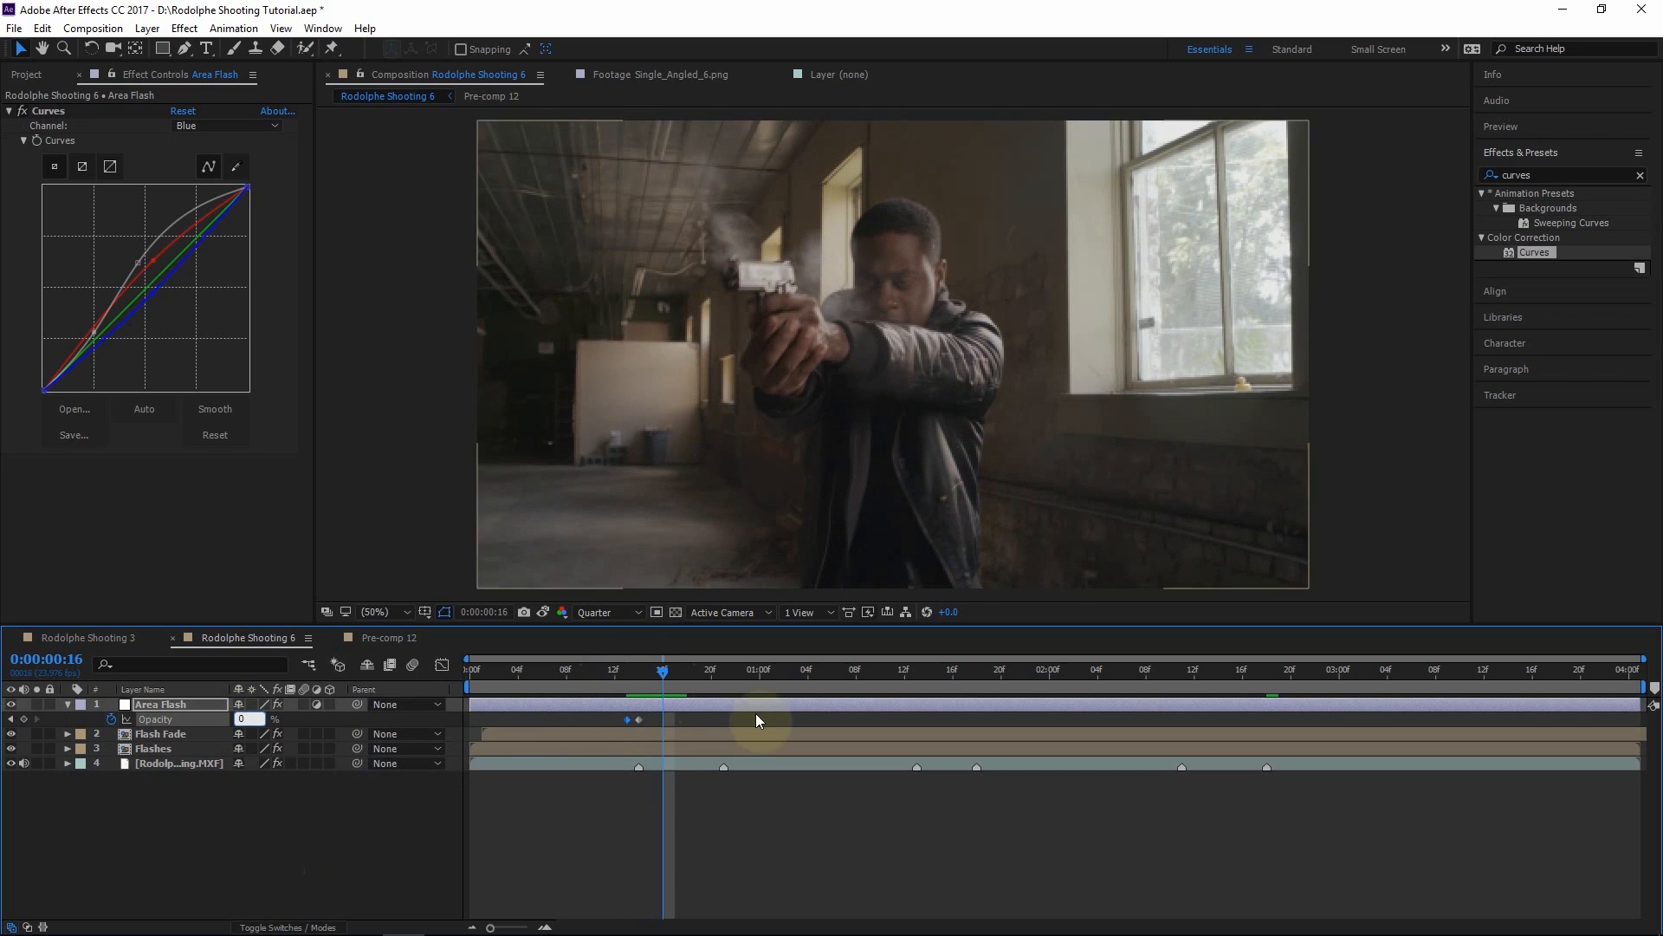
pyautogui.moveTo(663, 678); pyautogui.dragTo(636, 683)
pyautogui.click(650, 681)
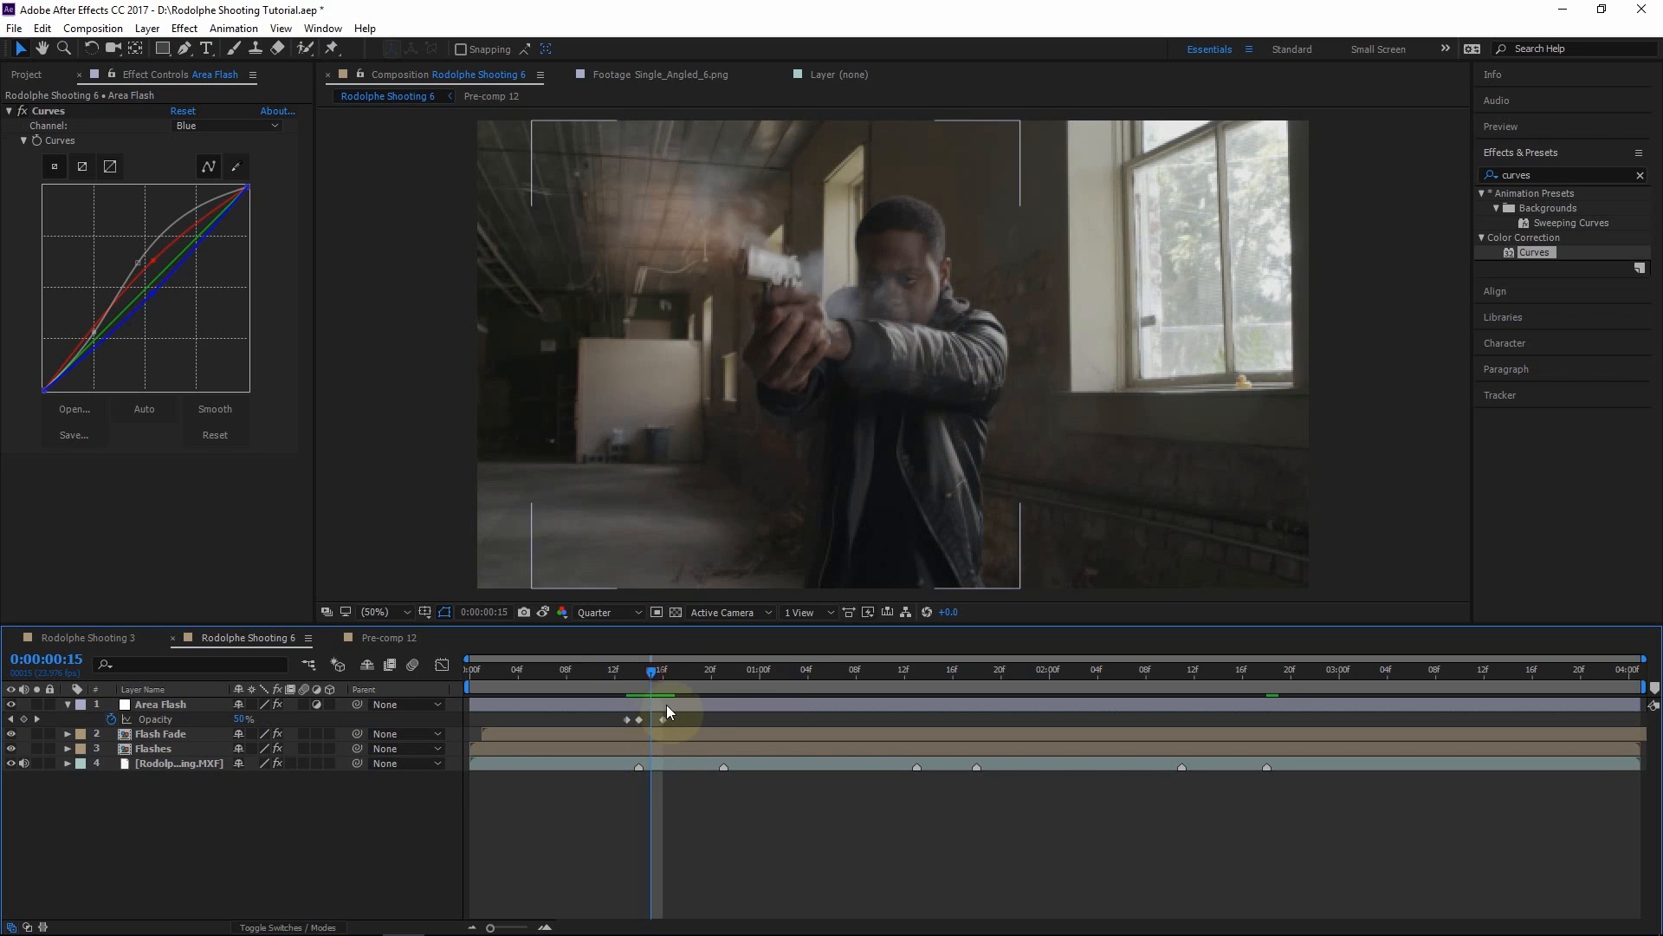
# Copy Area Flash's first-shot opacity keyframes and paste them one frame before each remaining shot marker, up to 0:00:02:17
pyautogui.moveTo(684, 718); pyautogui.dragTo(591, 730)
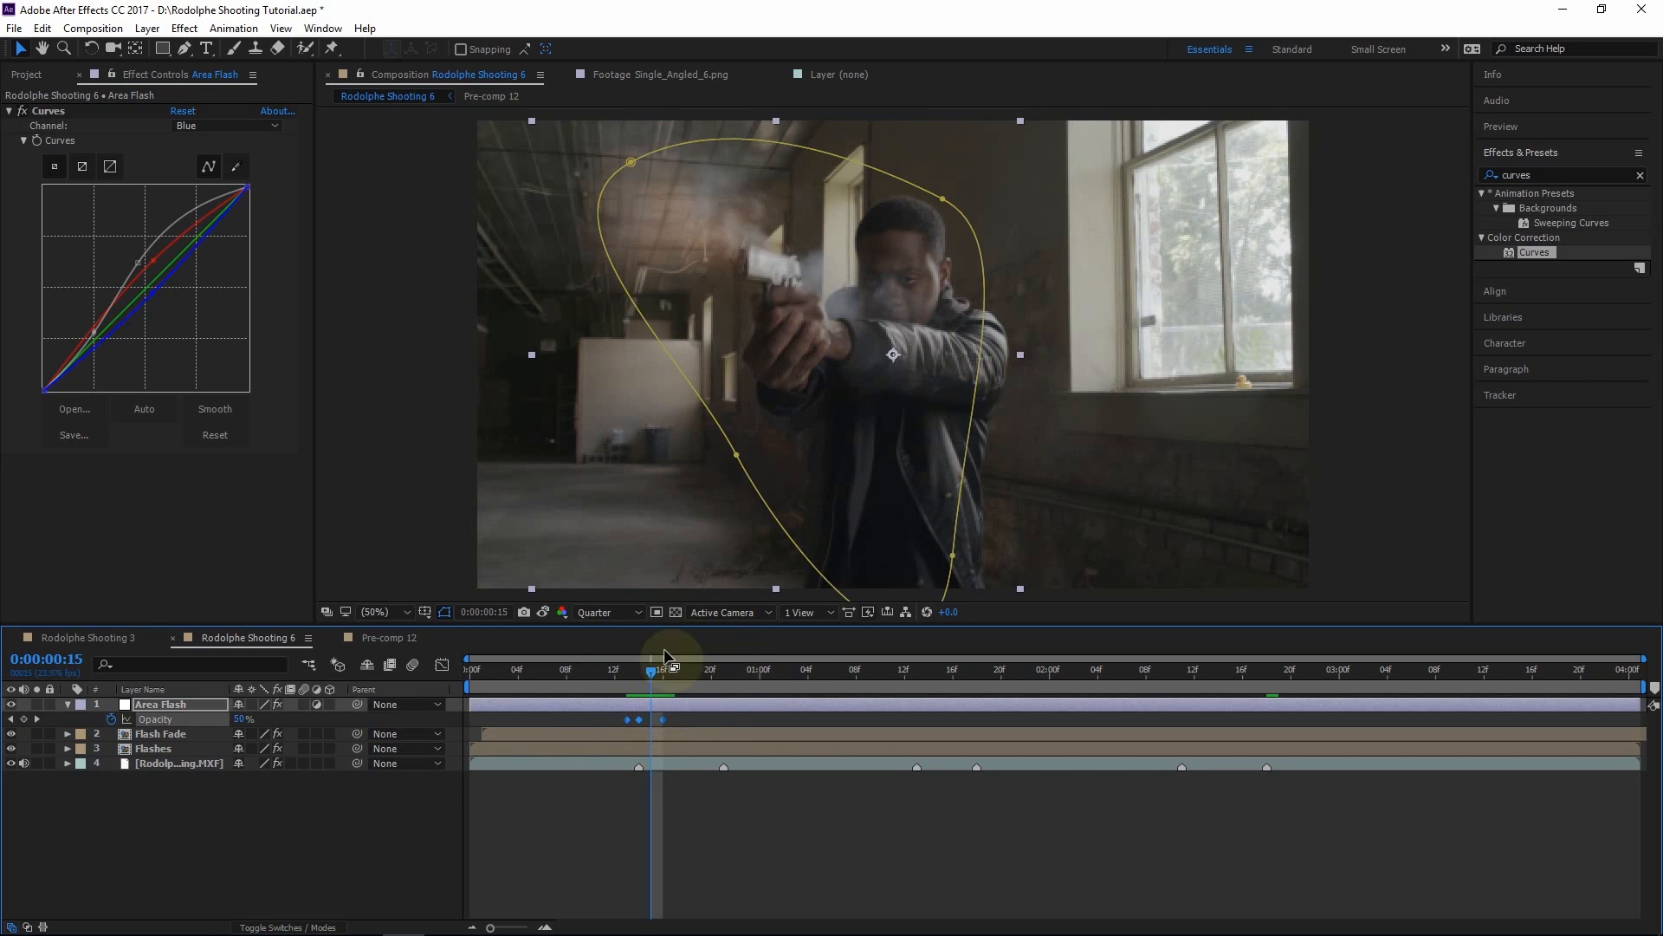
pyautogui.moveTo(717, 668); pyautogui.dragTo(712, 677)
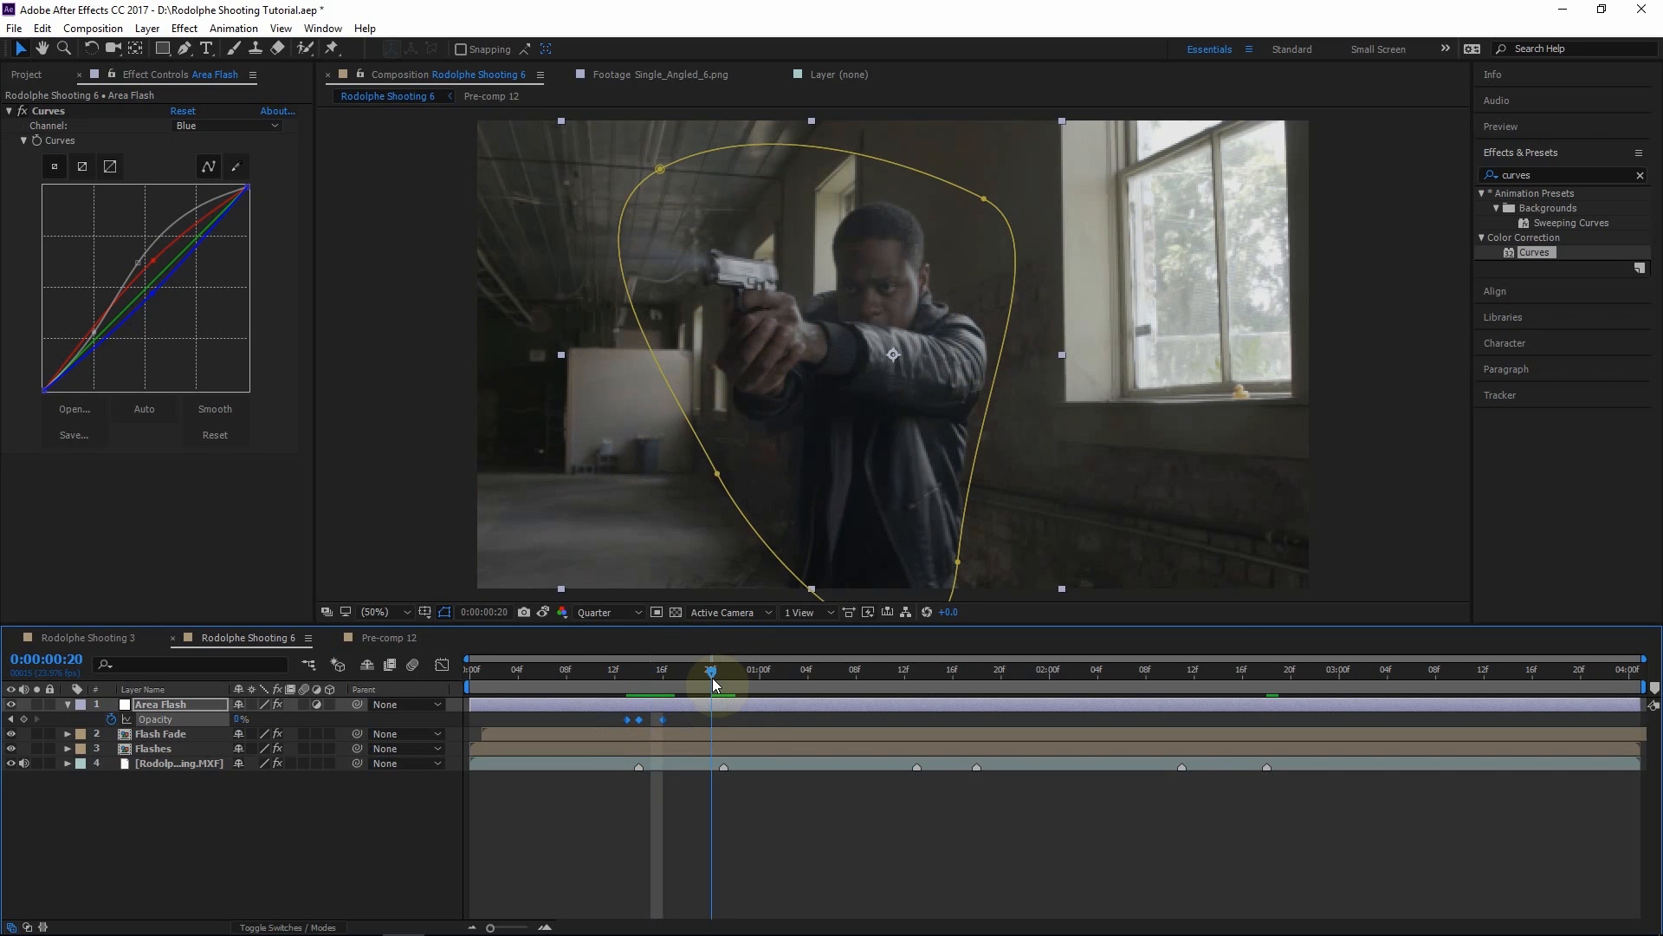
pyautogui.hotkey('ctrl', 'v')
pyautogui.click(905, 681)
pyautogui.hotkey('ctrl', 'v')
pyautogui.click(969, 676)
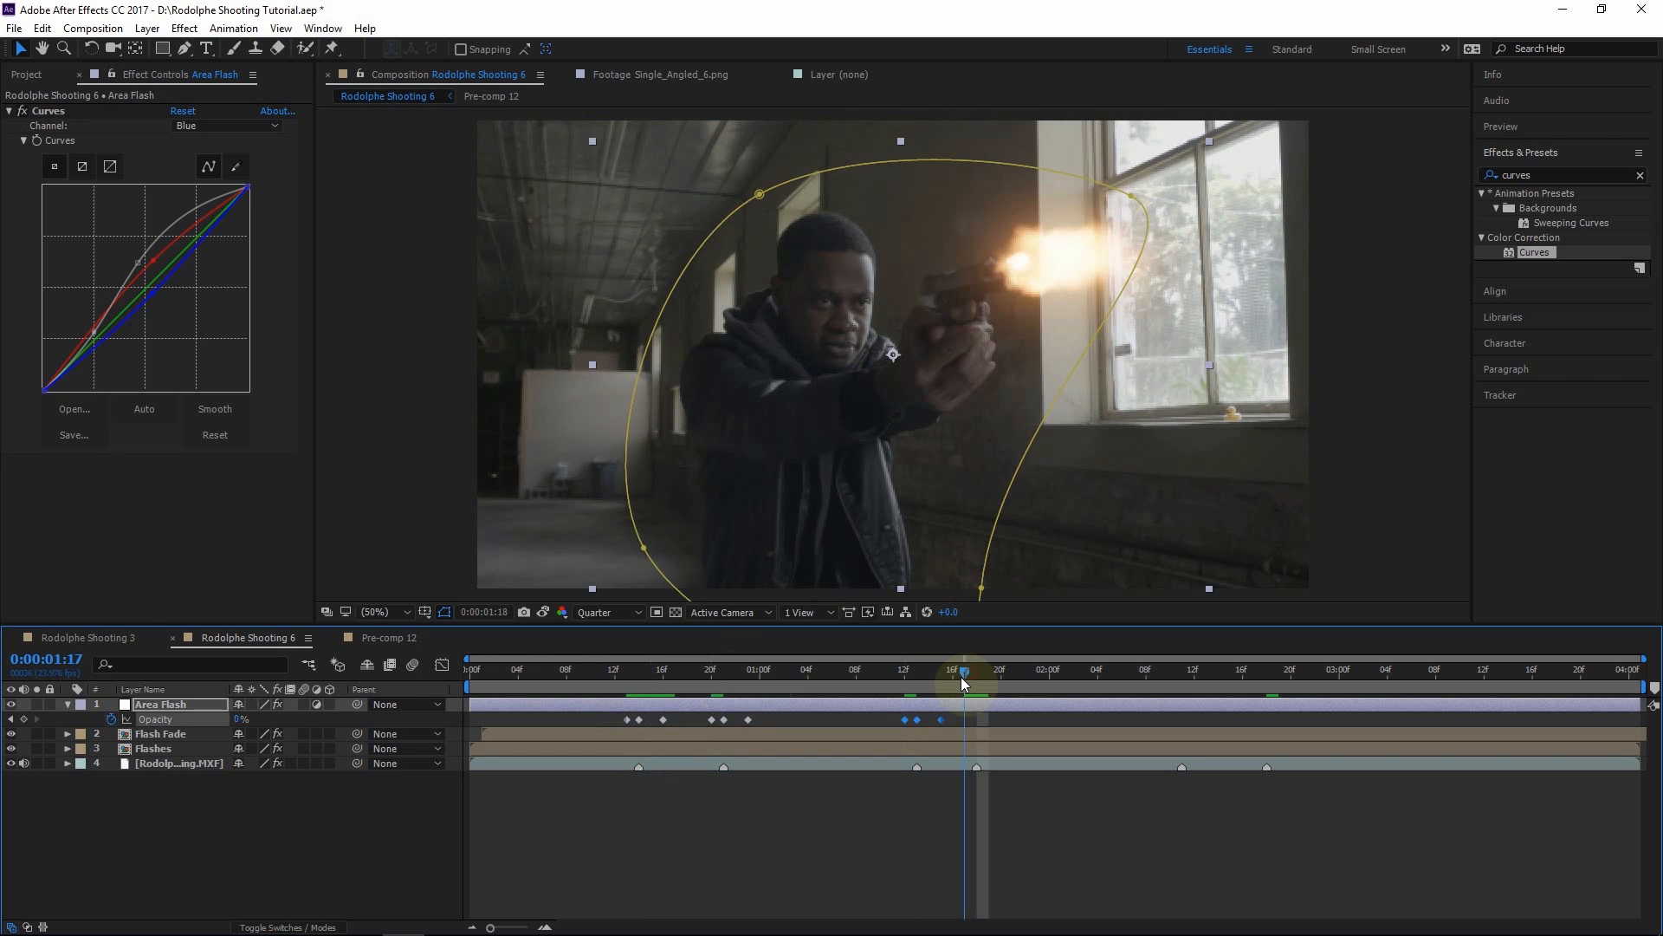
pyautogui.click(1170, 679)
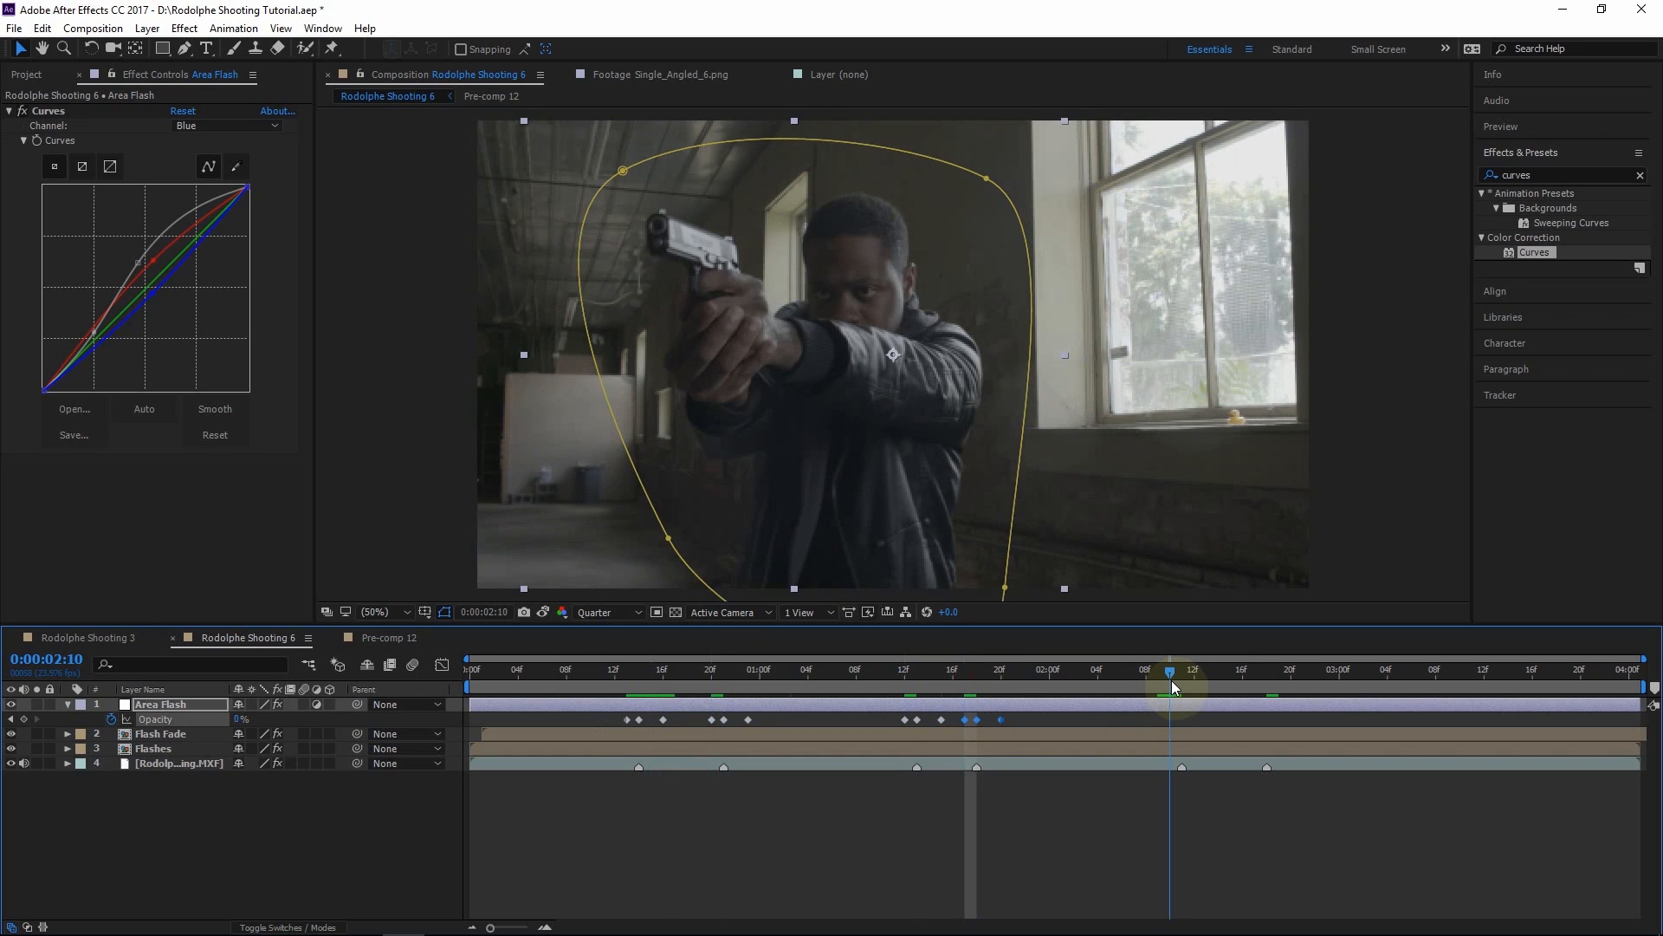
pyautogui.hotkey('ctrl', 'v')
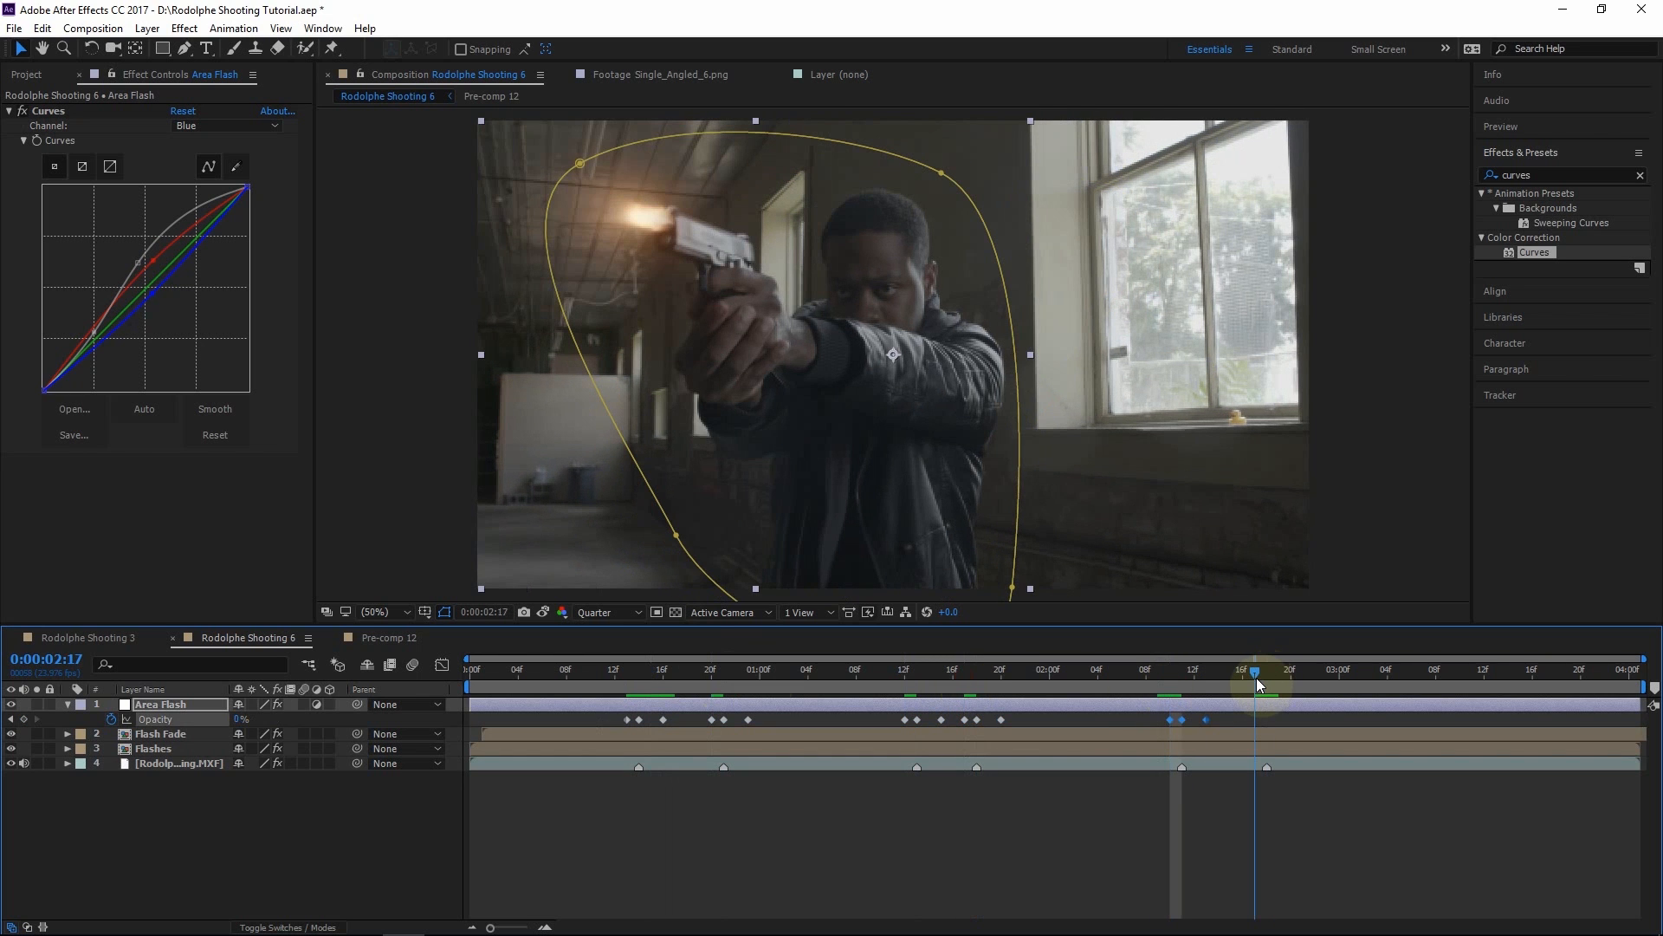
pyautogui.click(1256, 676)
pyautogui.click(649, 823)
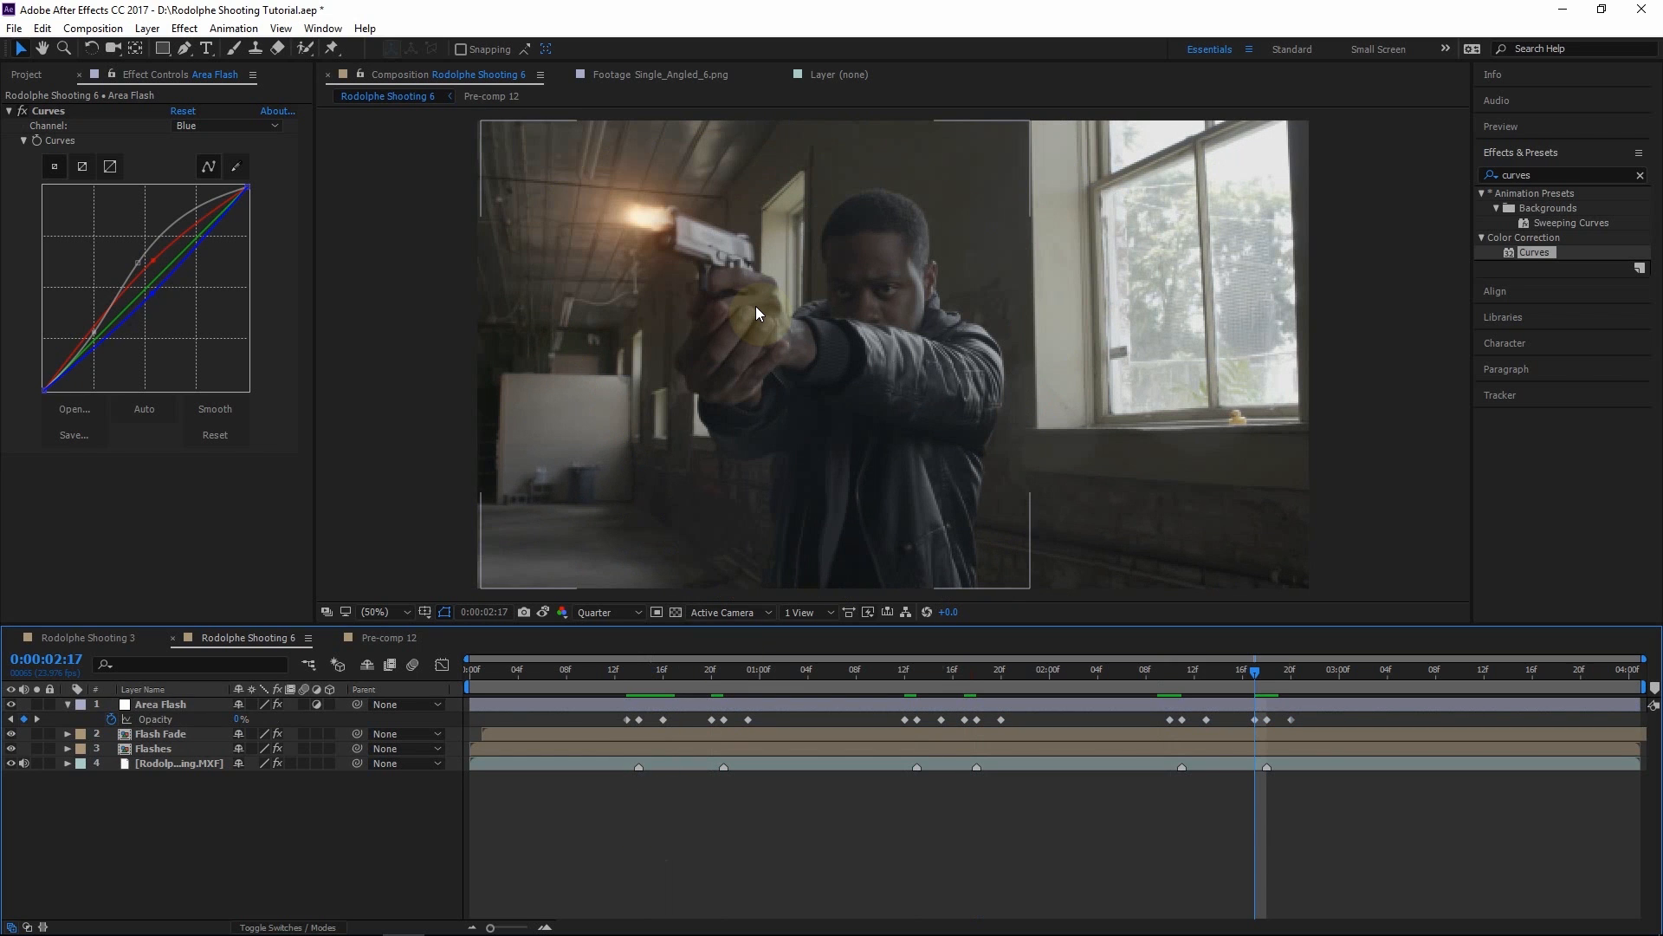
# Expand the Area Flash mask outward at the first shot's flash on 0:00:00:14
pyautogui.click(640, 685)
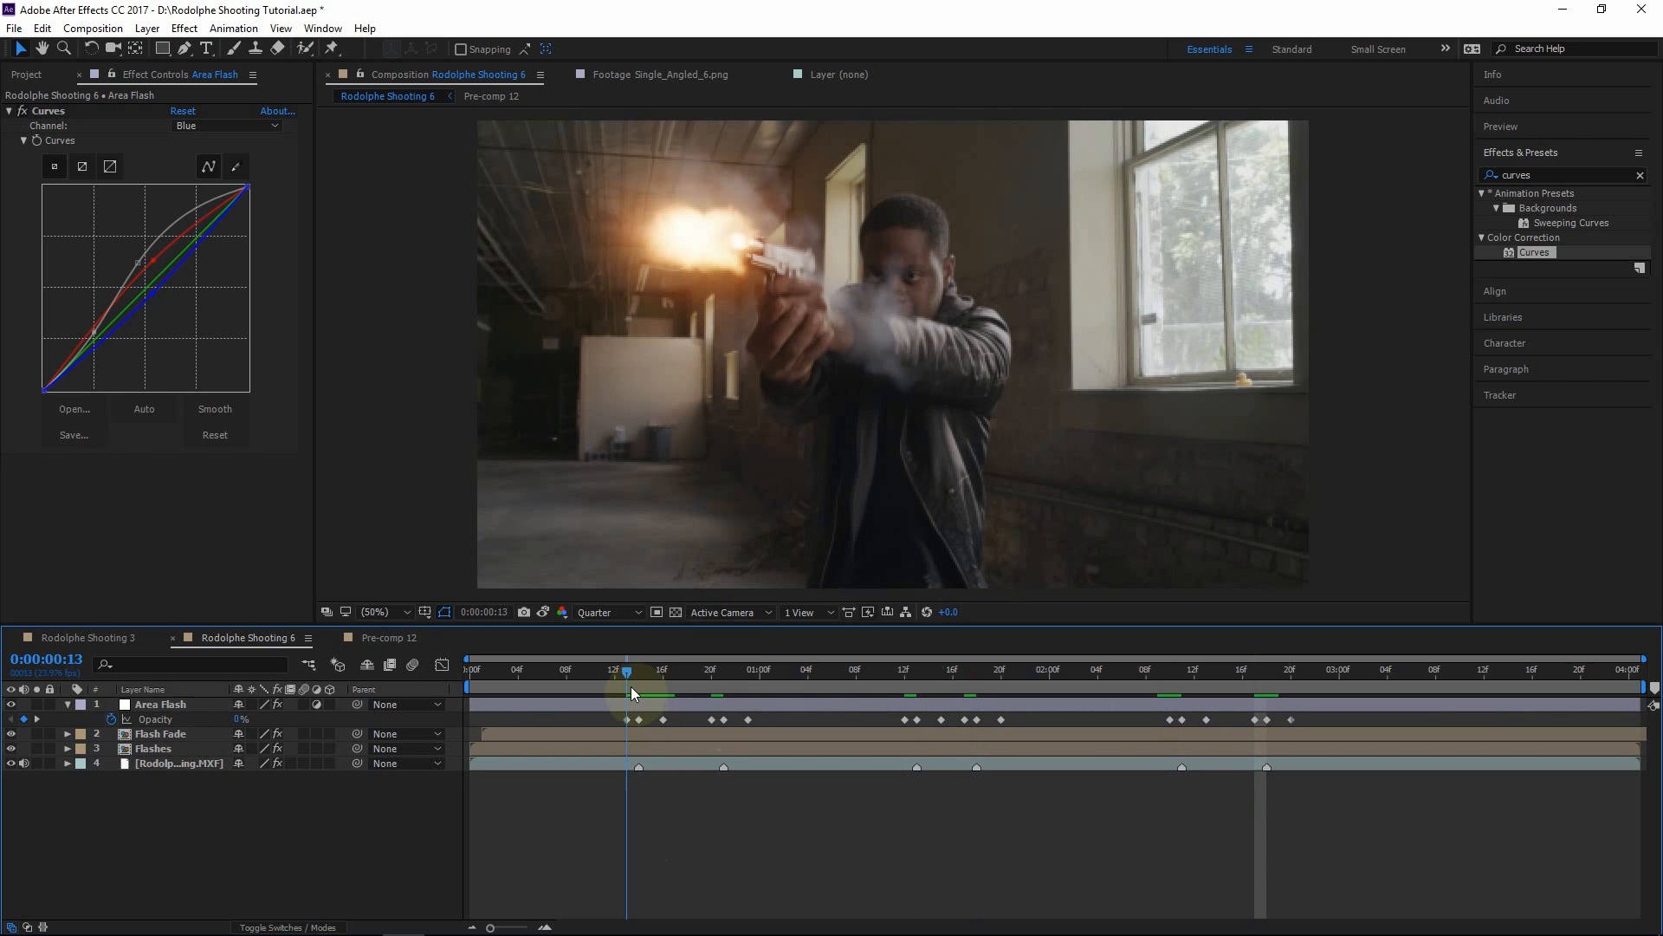
pyautogui.click(67, 705)
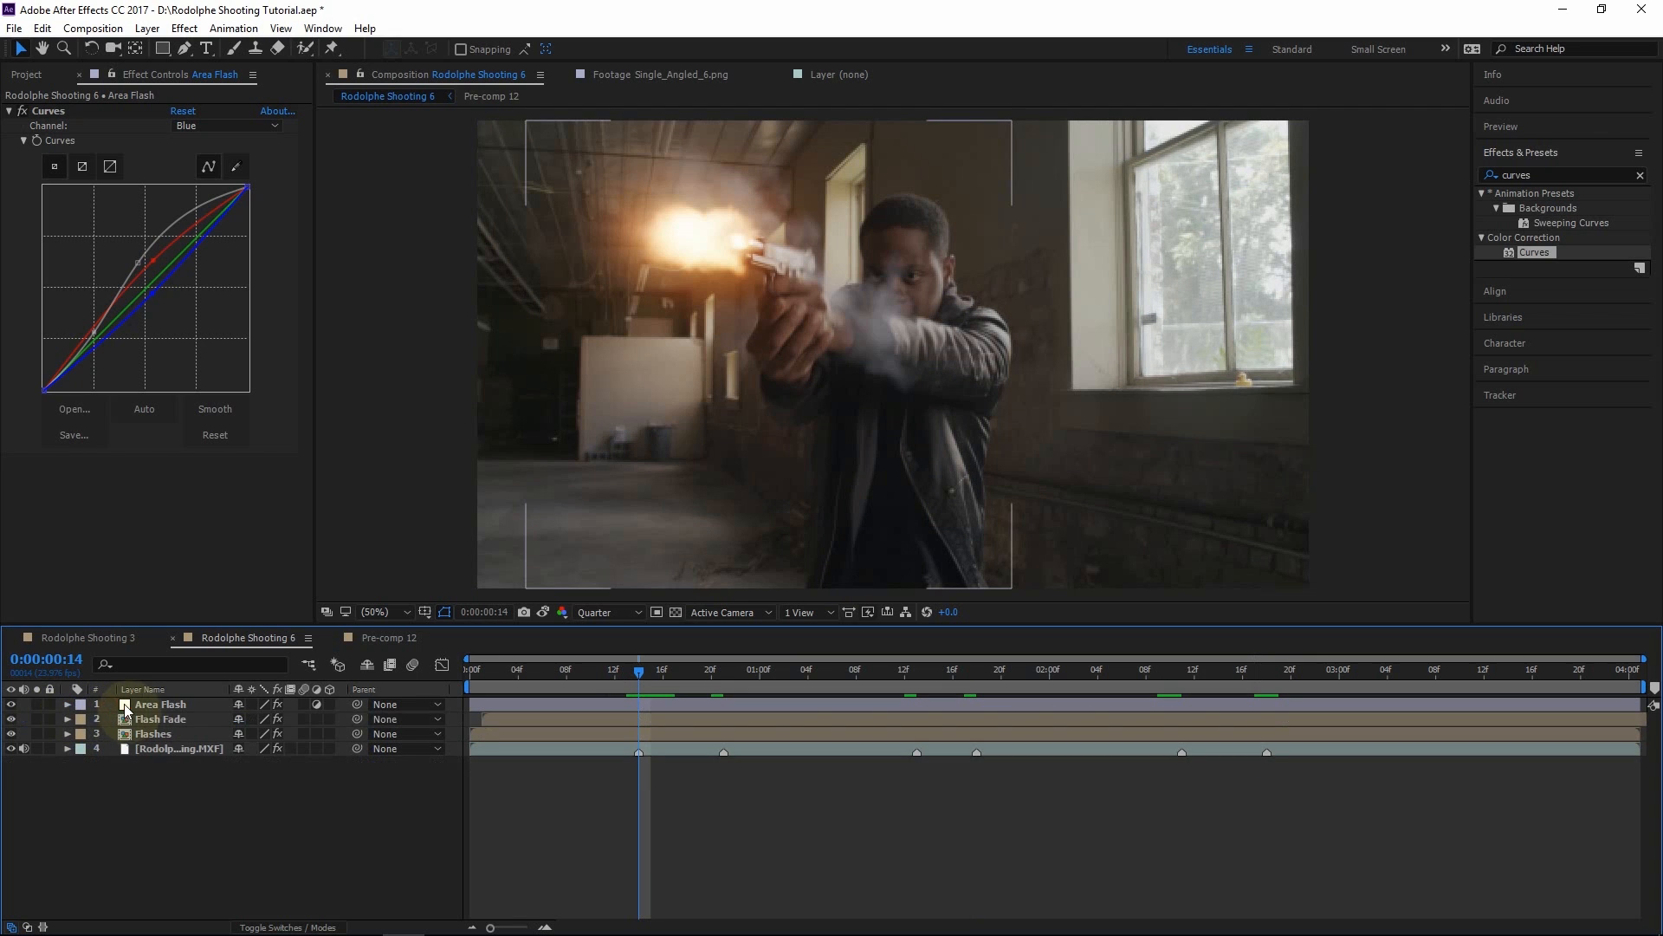
pyautogui.click(109, 704)
pyautogui.press('m')
pyautogui.press('m')
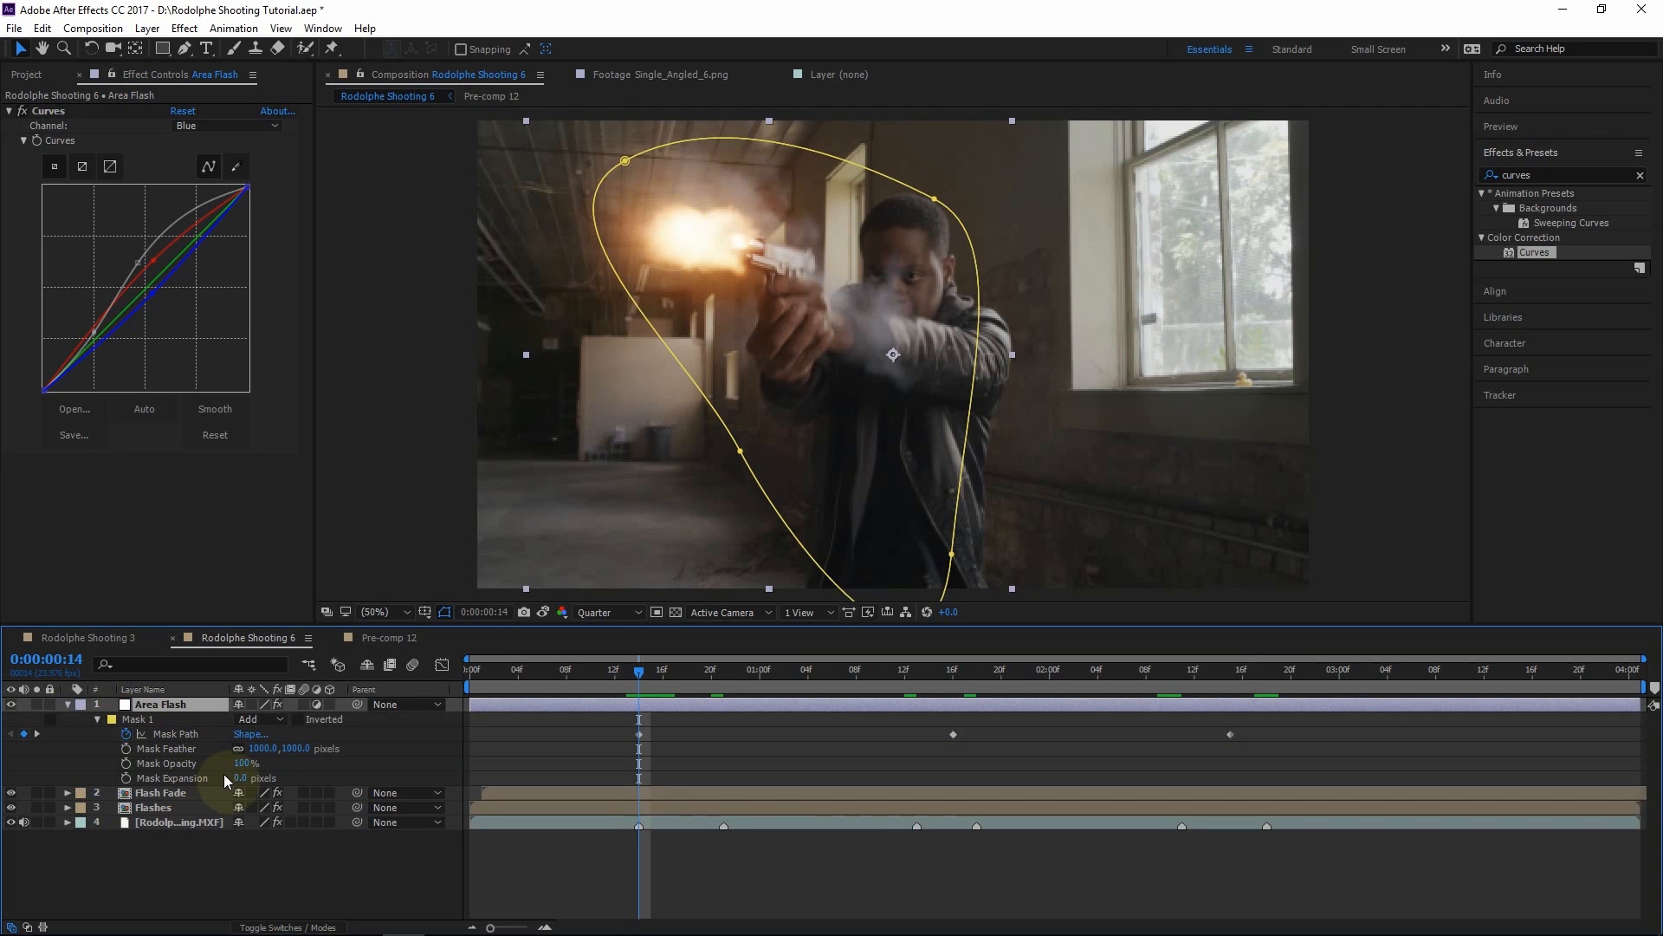
pyautogui.moveTo(245, 777); pyautogui.dragTo(359, 760)
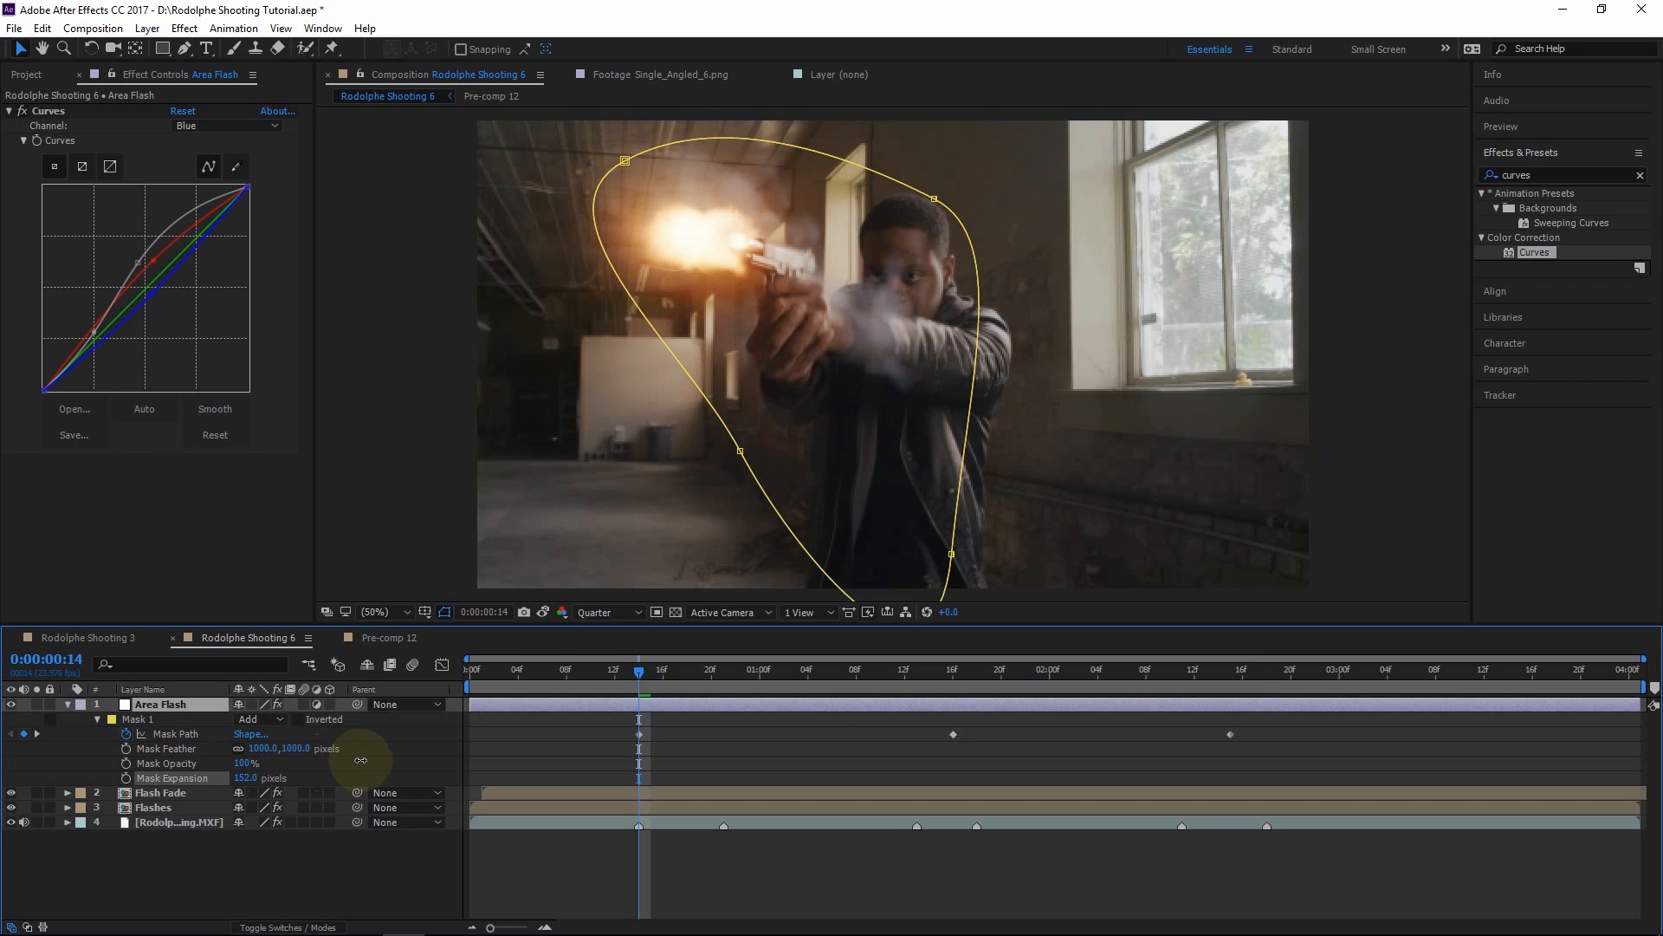
pyautogui.moveTo(246, 777); pyautogui.dragTo(396, 777)
pyautogui.moveTo(251, 777); pyautogui.dragTo(245, 782)
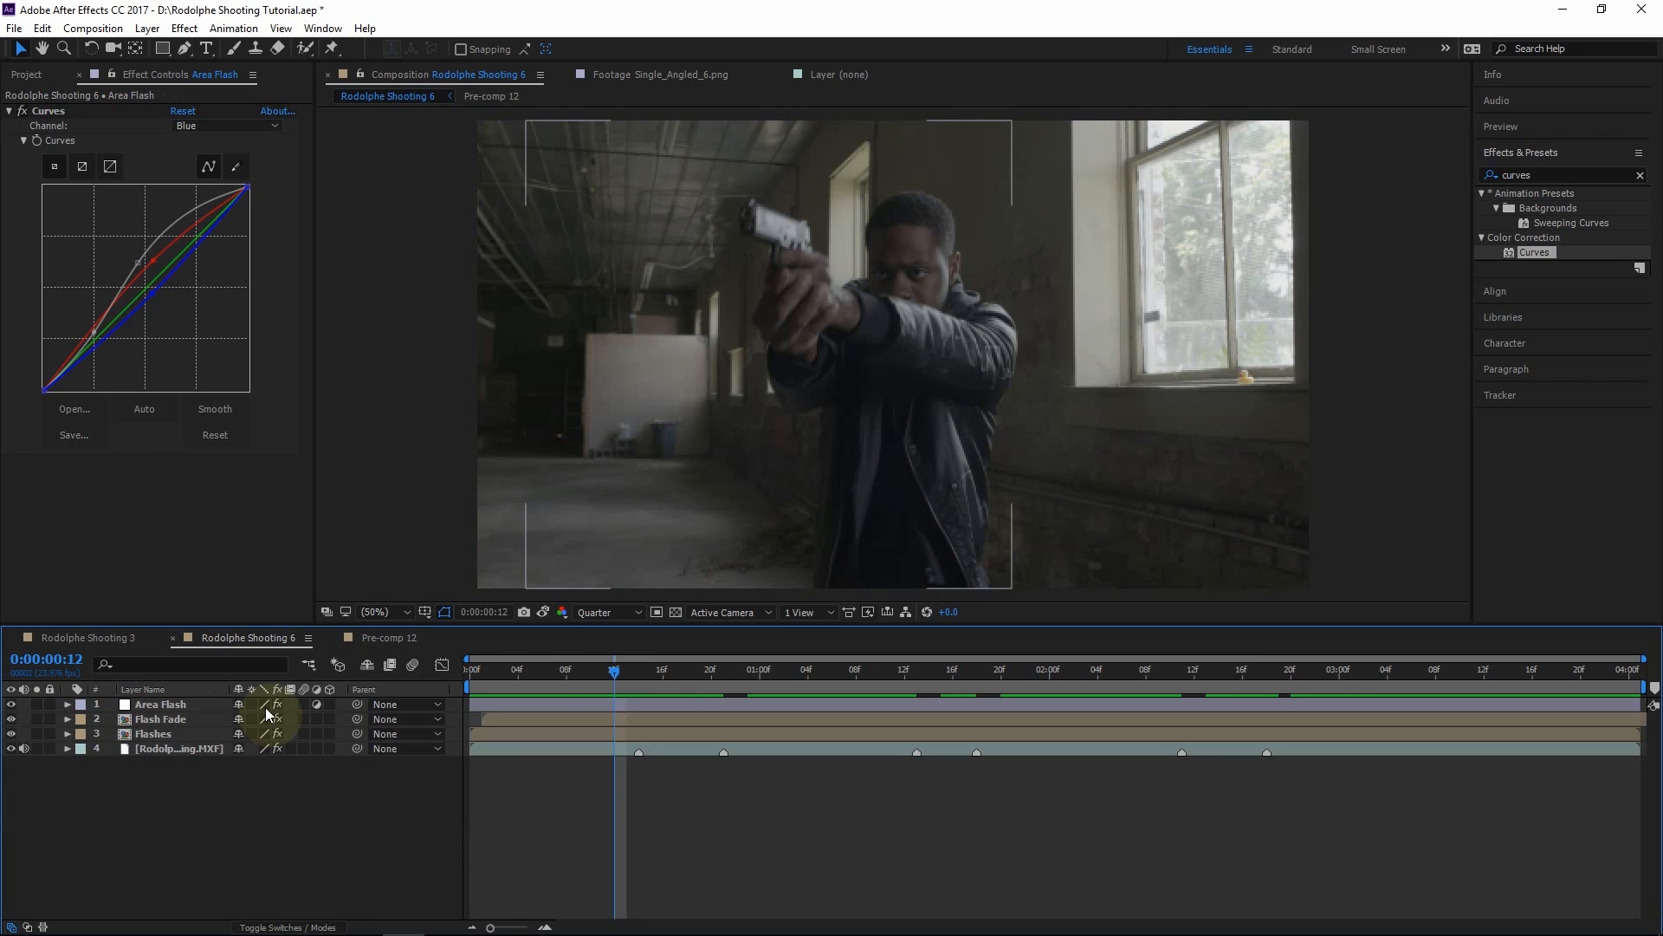
# Examine the area lighting up close on the first shot and around 0:00:01:16
pyautogui.click(641, 676)
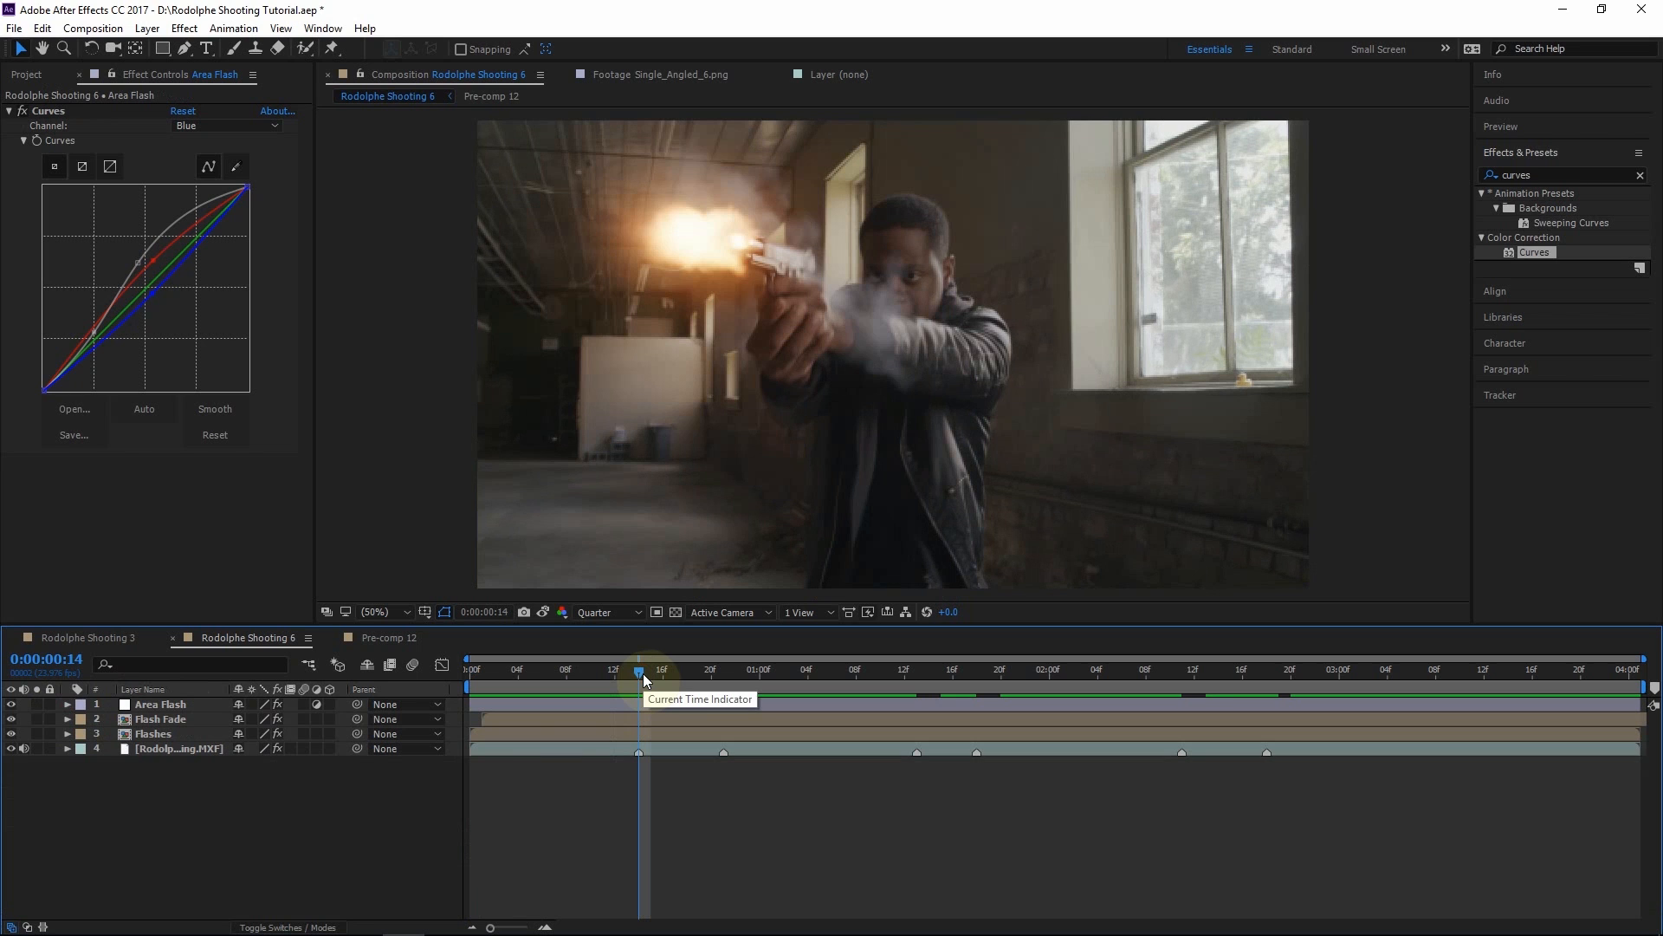
pyautogui.click(173, 703)
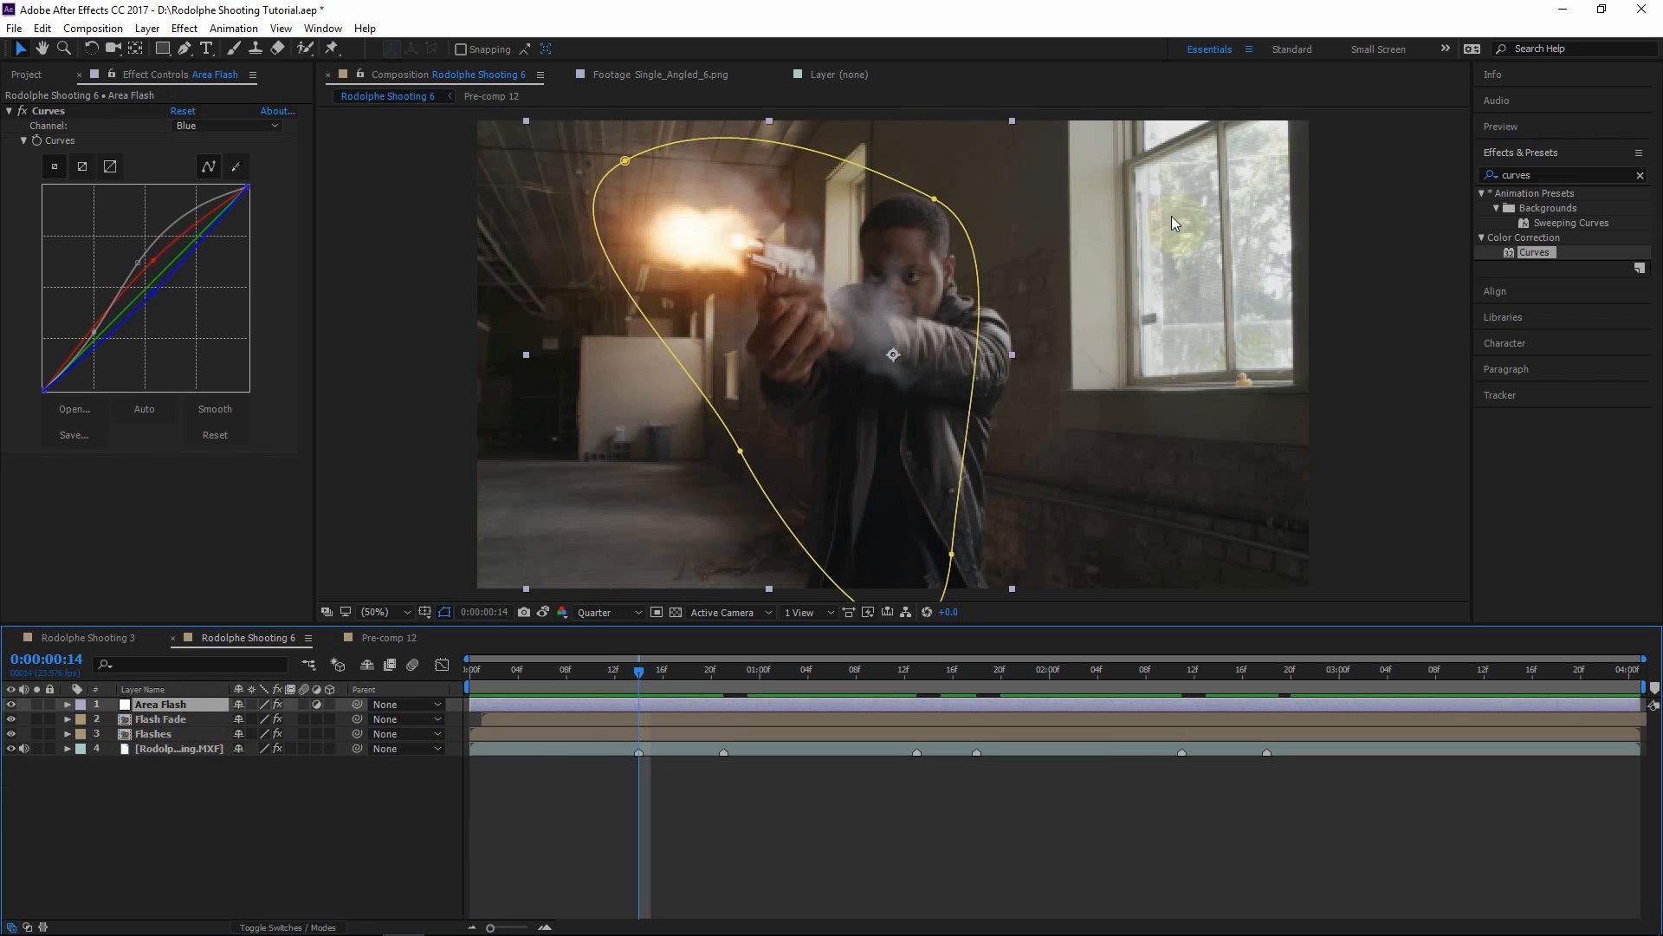
pyautogui.scroll(1, 799, 509)
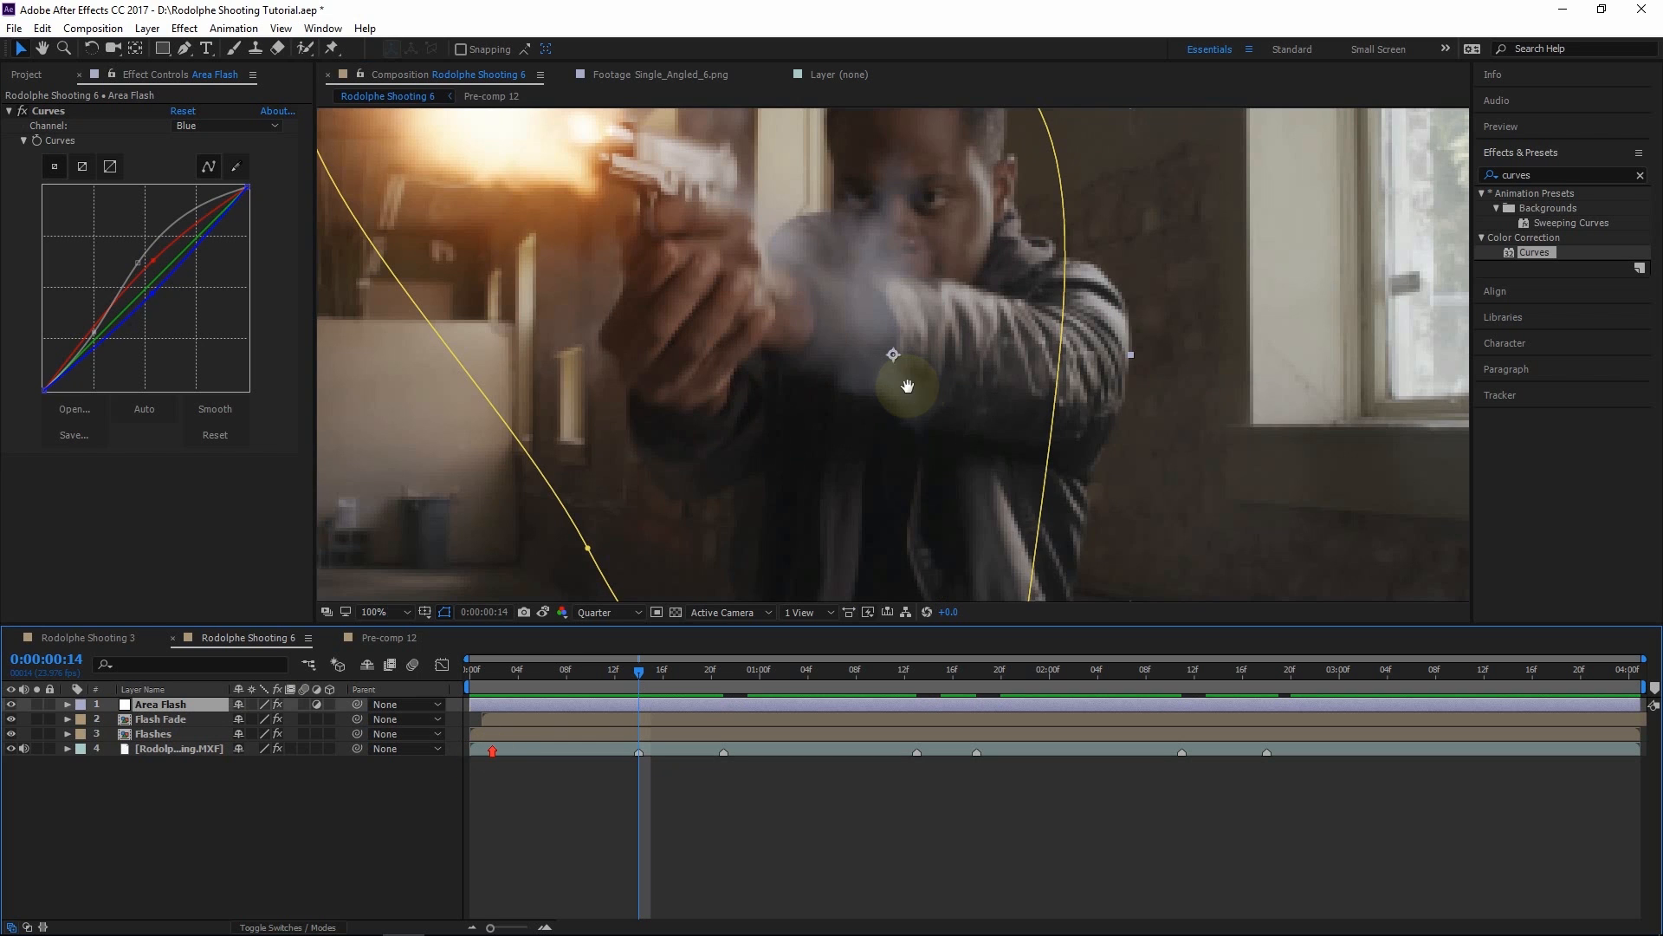
pyautogui.moveTo(907, 383); pyautogui.dragTo(906, 494)
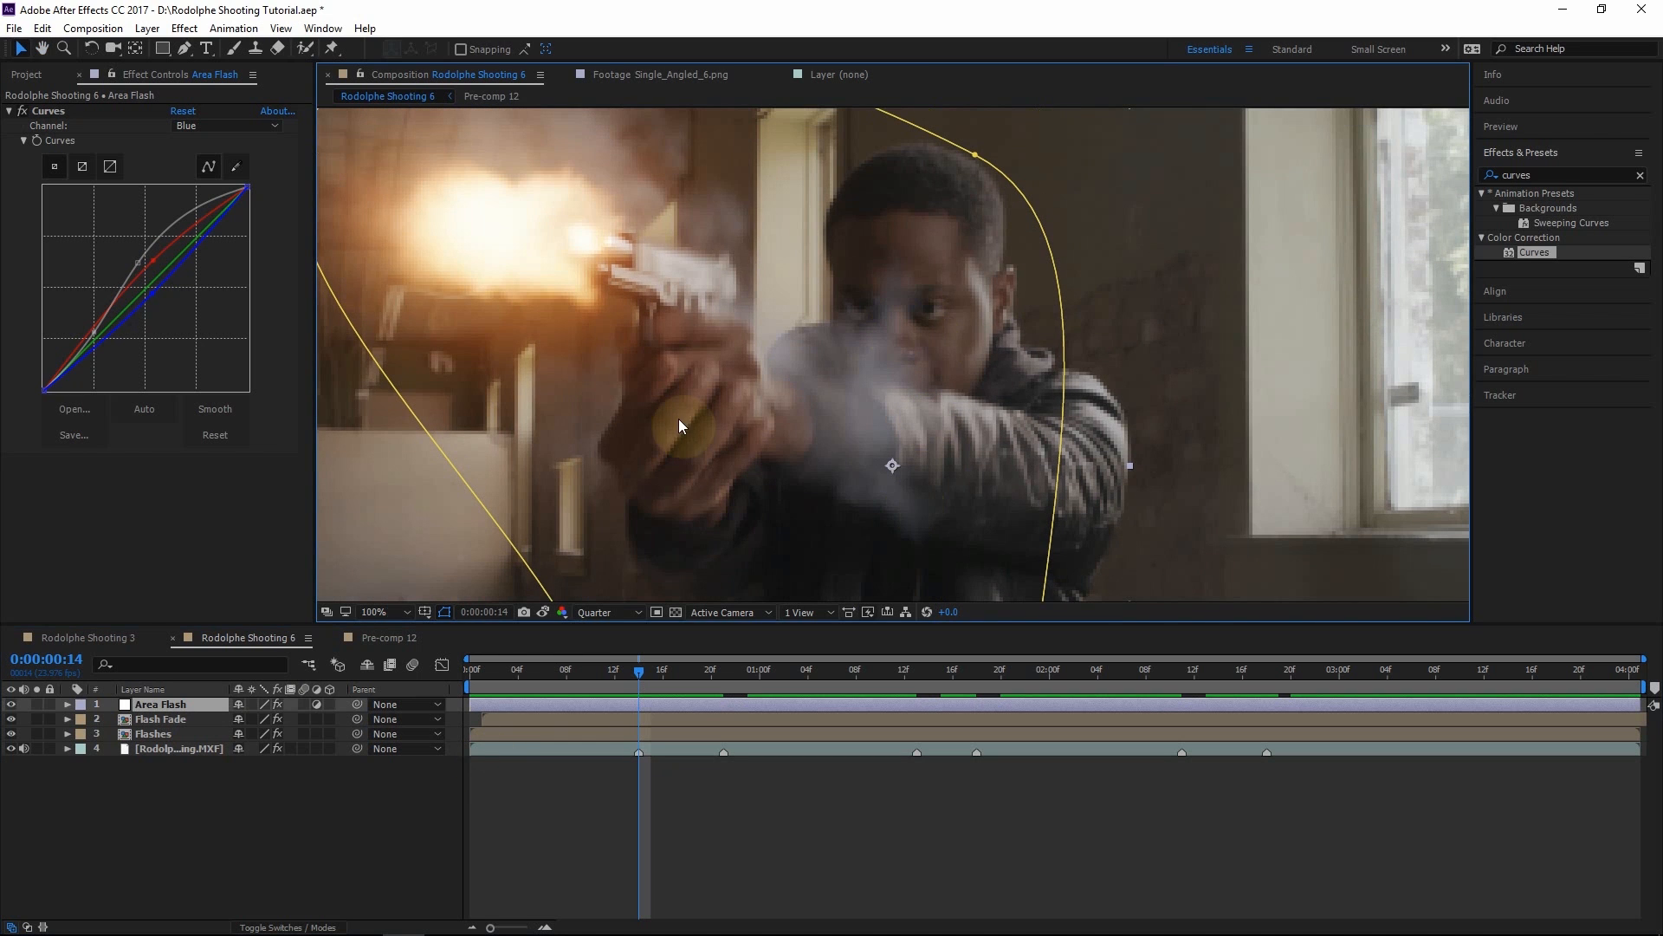
pyautogui.click(564, 811)
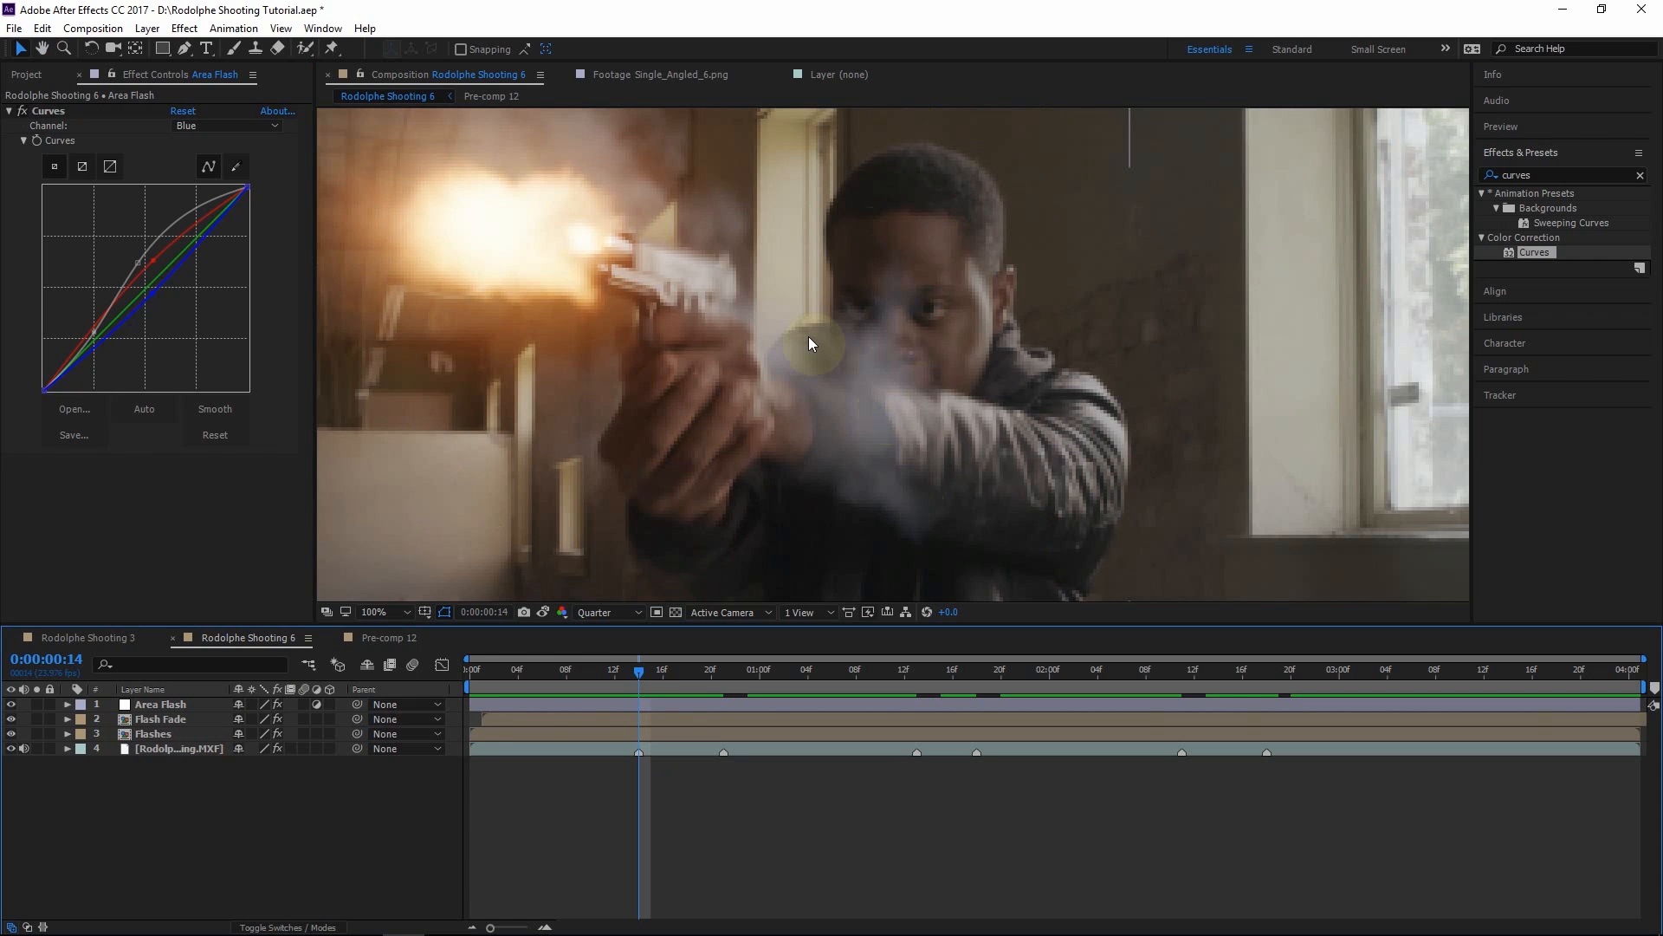
pyautogui.moveTo(872, 681); pyautogui.dragTo(953, 676)
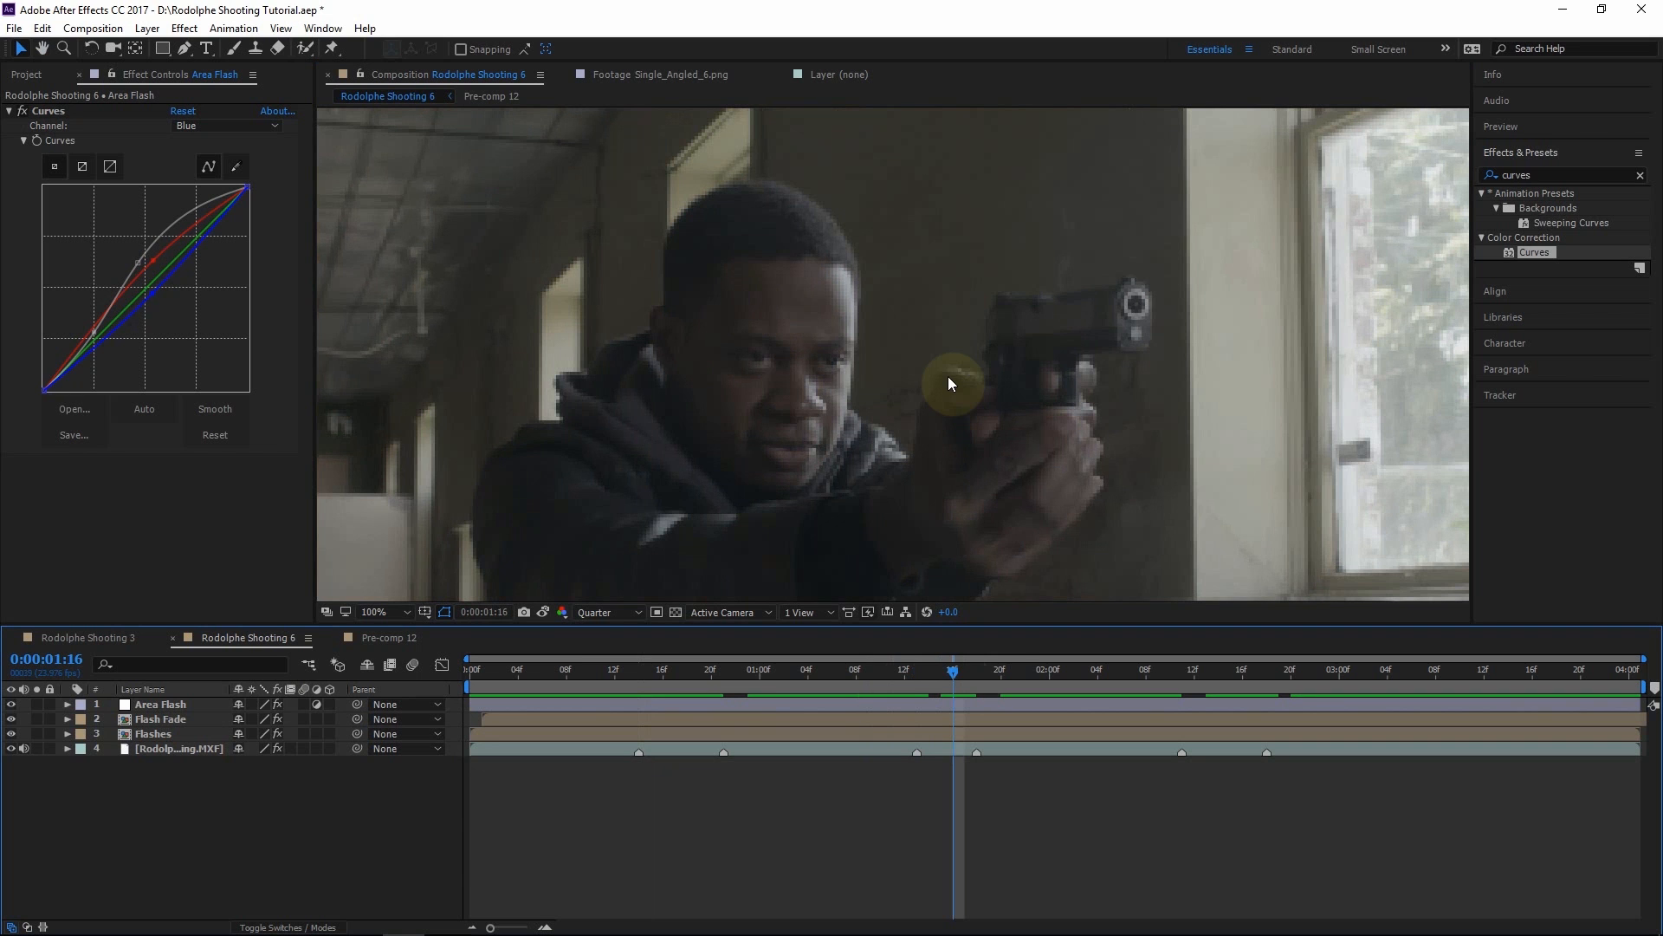
pyautogui.scroll(-2, 853, 335)
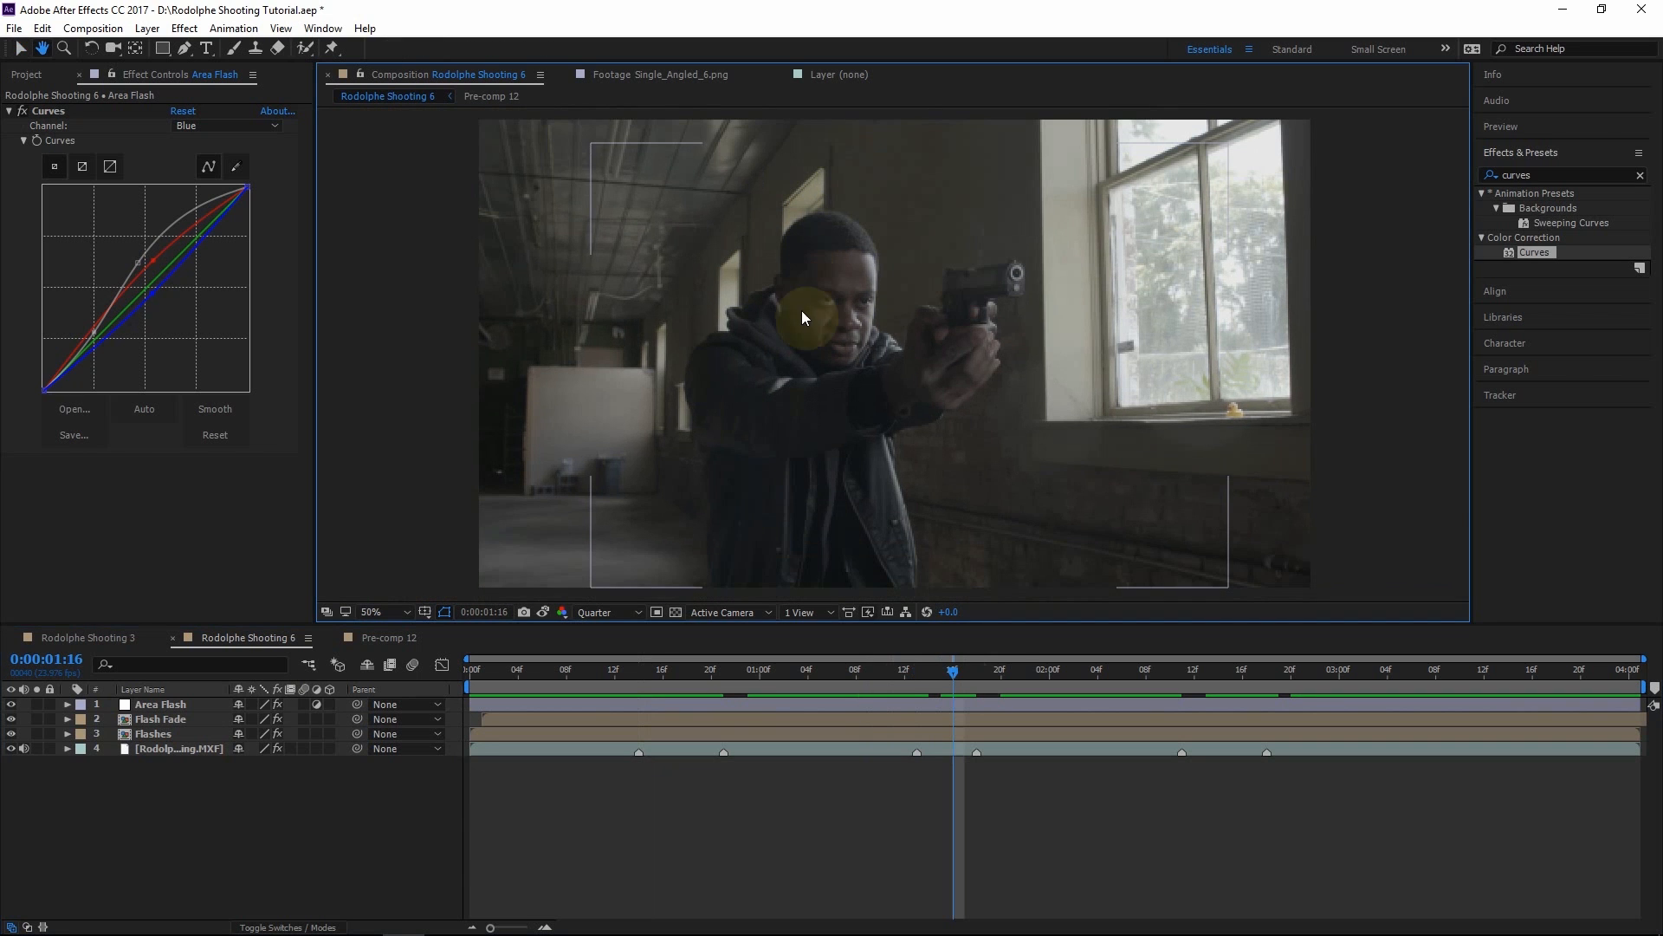
# Duplicate the Area Flash layer with its opacity keyframes, name the copy Face Flash and delete the copy's mask
pyautogui.click(161, 706)
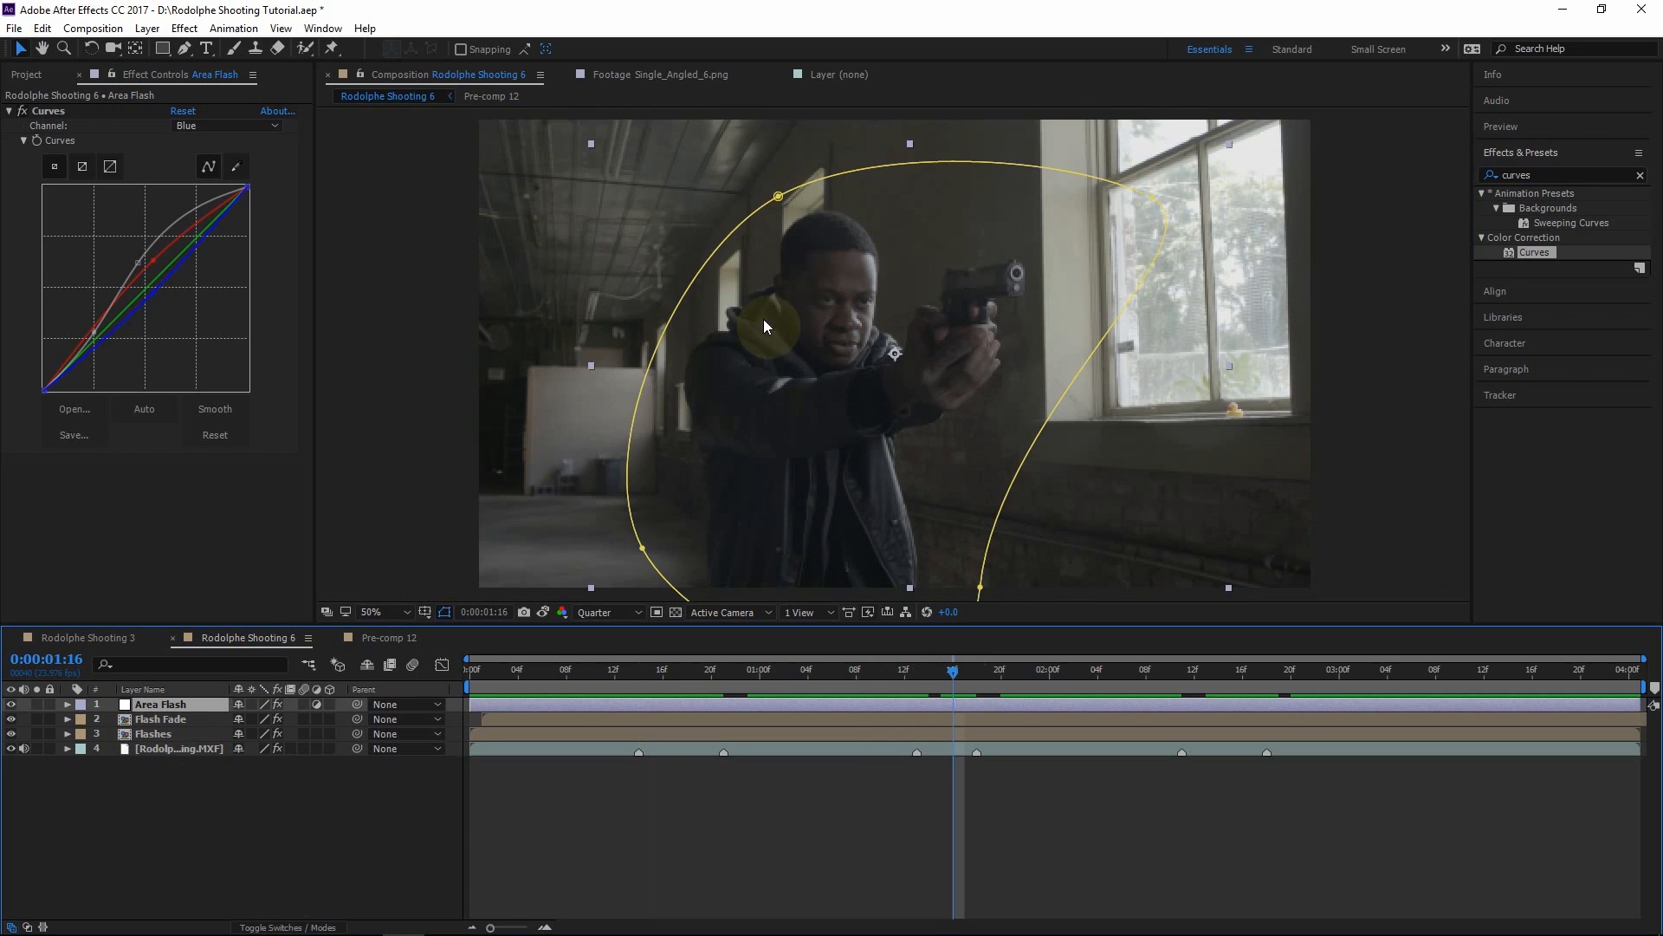
pyautogui.click(265, 880)
pyautogui.click(160, 704)
pyautogui.press('t')
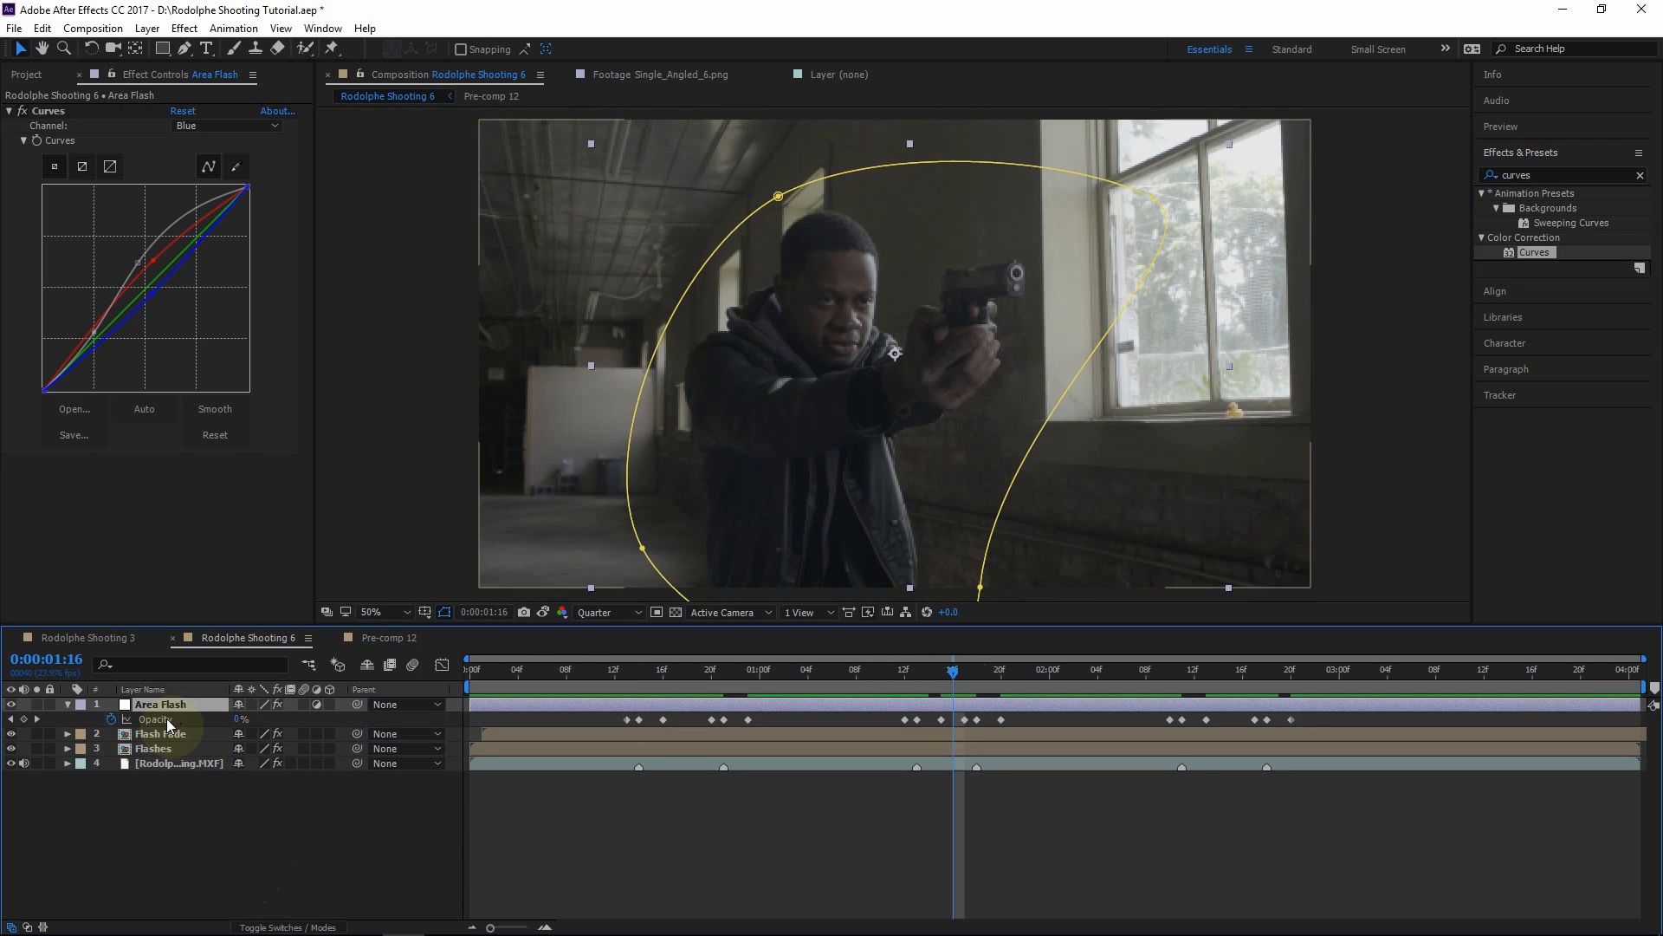
pyautogui.hotkey('ctrl', 'd')
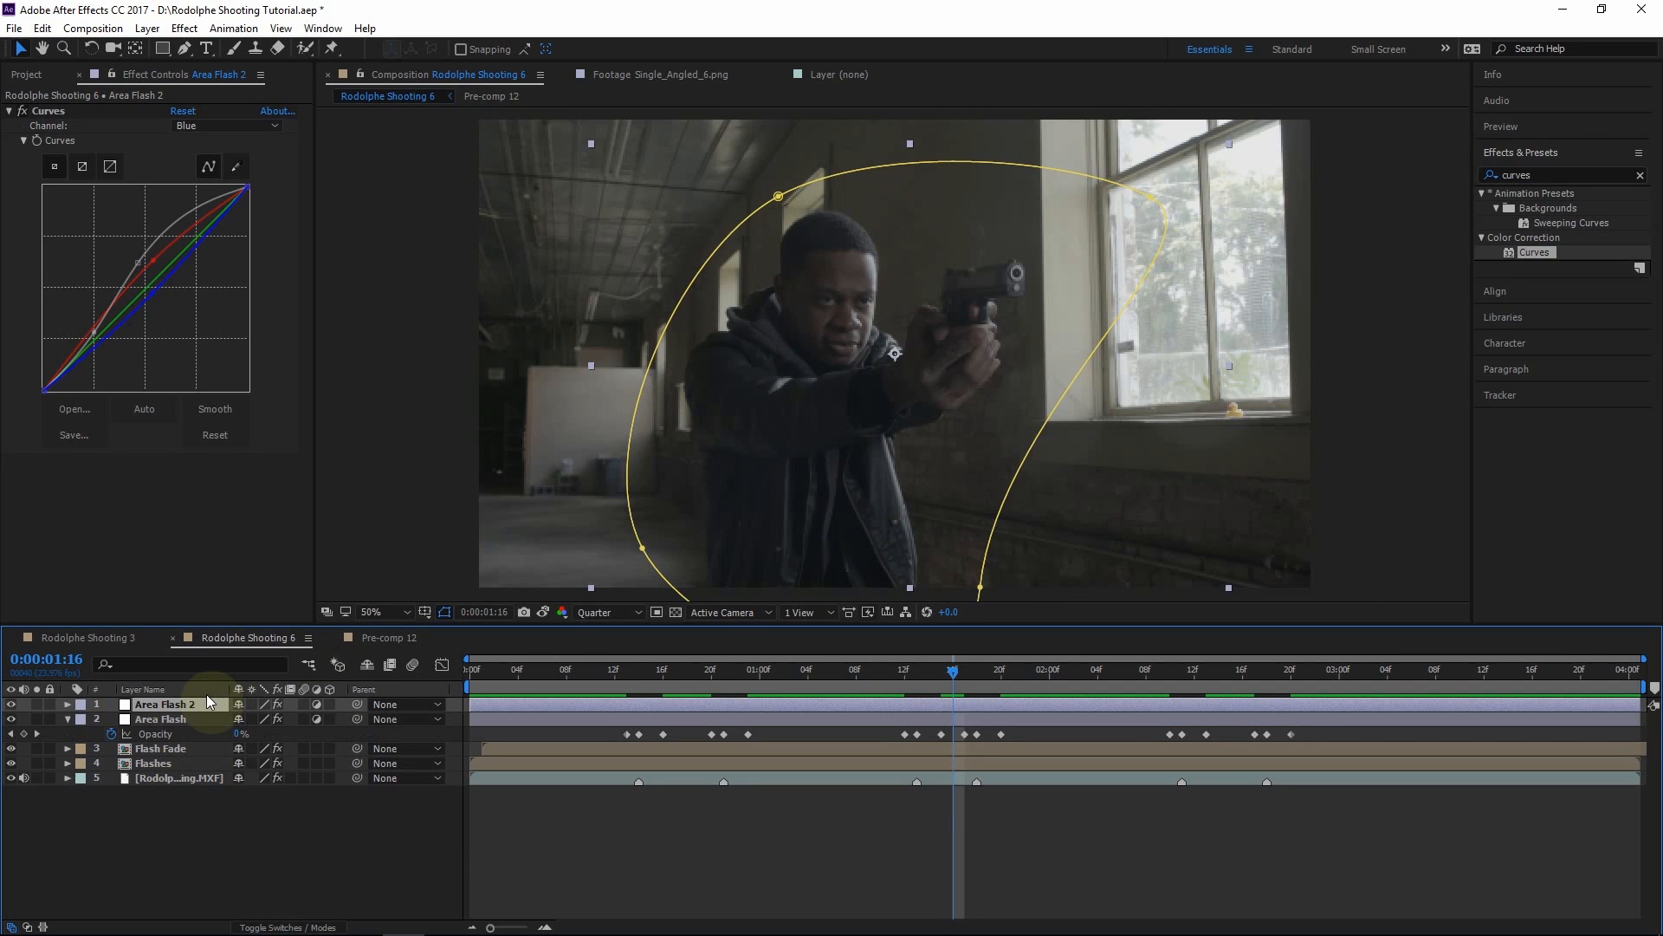
pyautogui.press('m')
pyautogui.click(165, 717)
# Draw a closed Pen tool mask around the man's face on the Face Flash layer at 0:00:00:14
pyautogui.moveTo(953, 671); pyautogui.dragTo(638, 673)
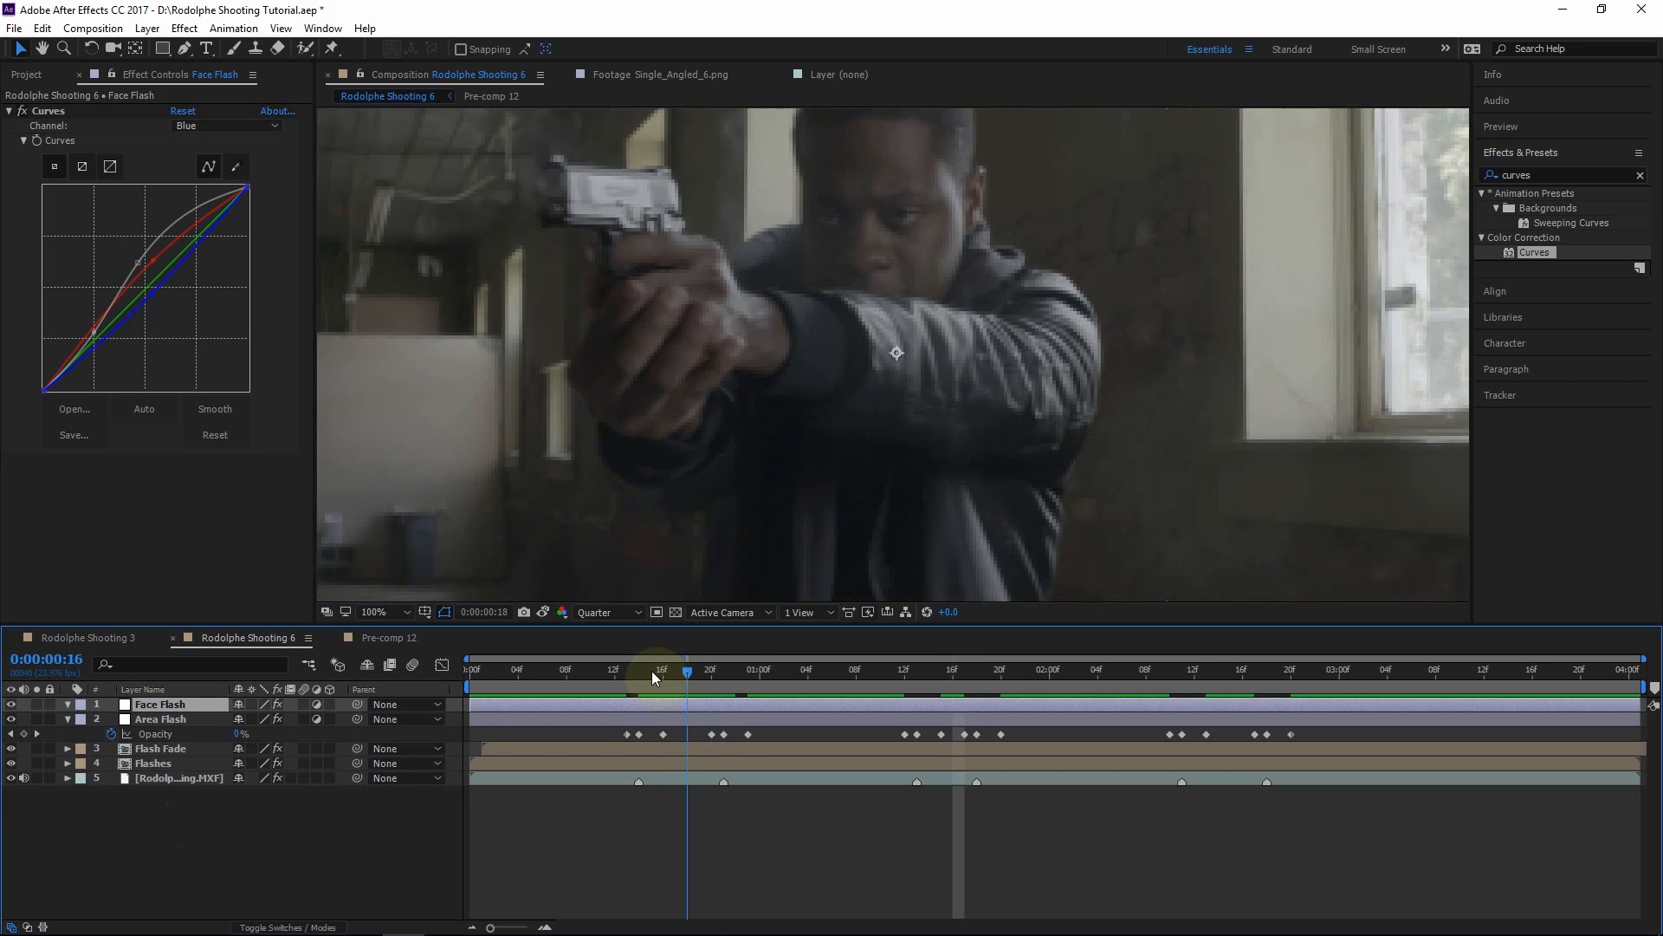
pyautogui.scroll(-1, 946, 232)
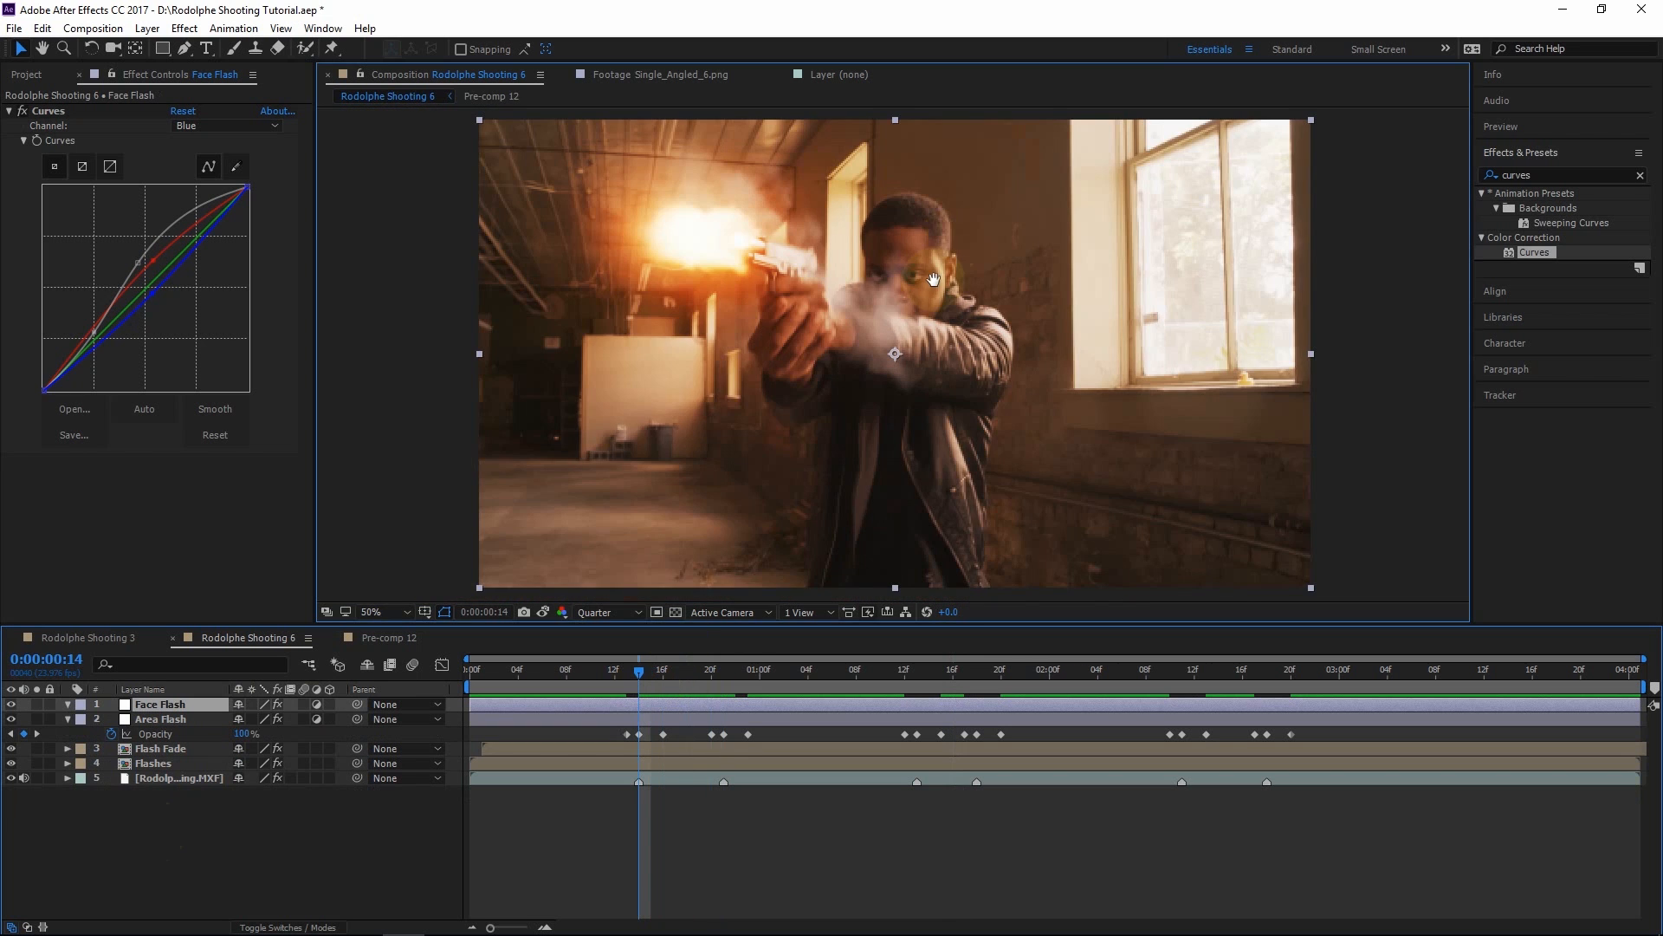
pyautogui.moveTo(946, 232); pyautogui.dragTo(924, 321)
pyautogui.scroll(2, 924, 321)
pyautogui.scroll(-2, 940, 312)
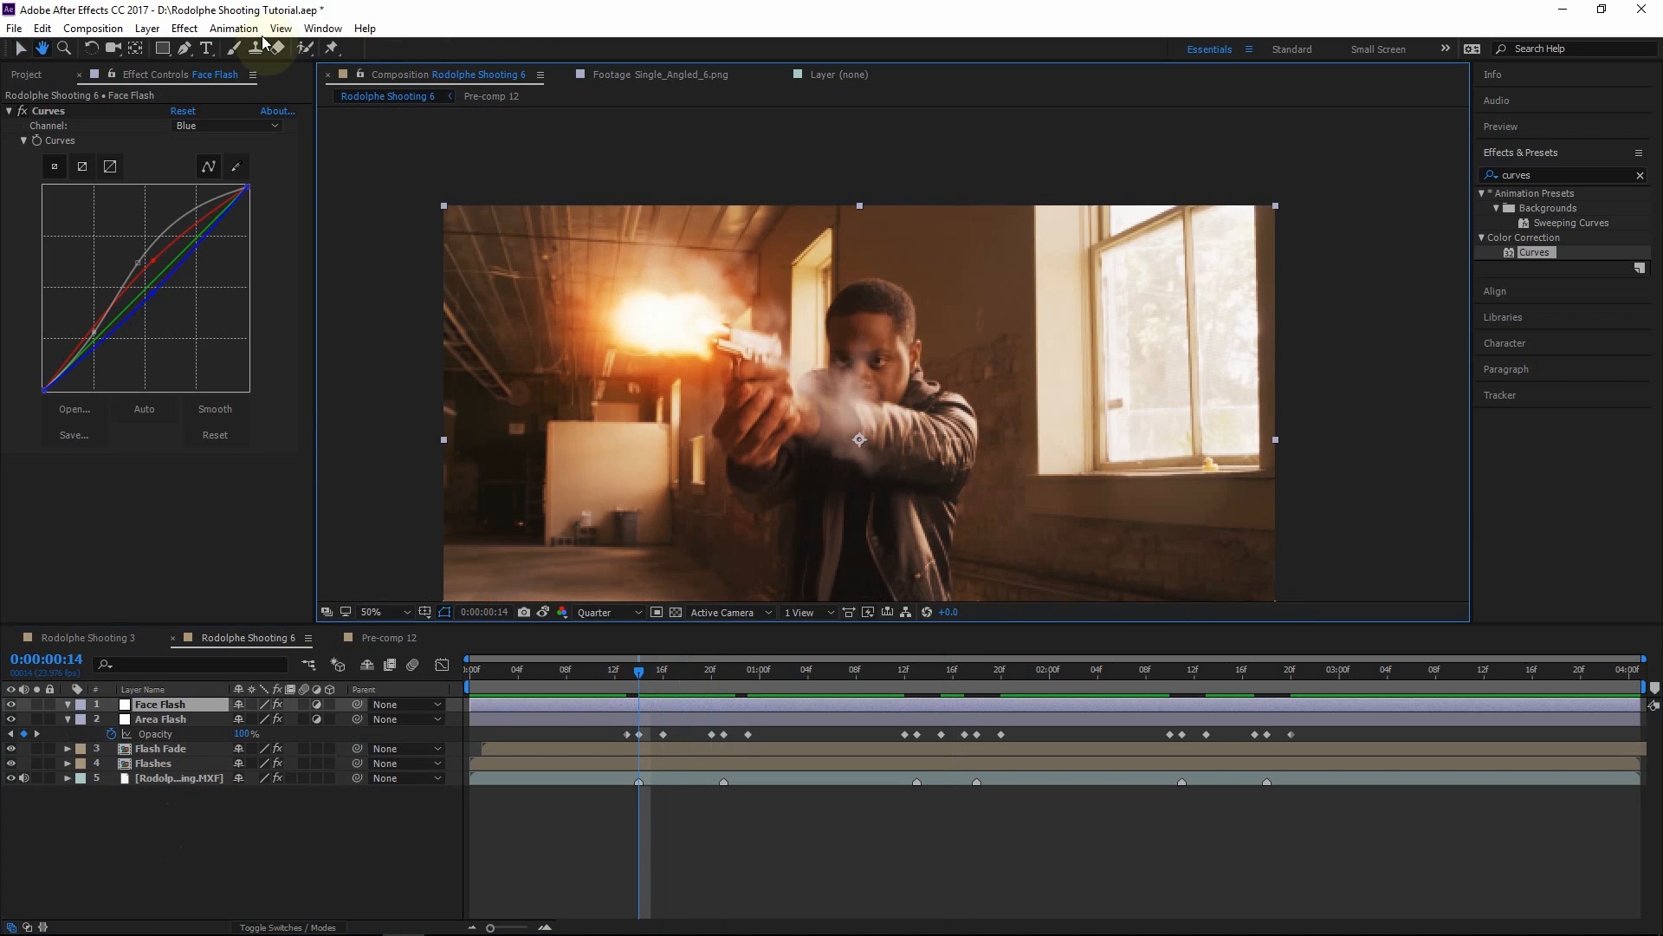
pyautogui.click(184, 47)
pyautogui.scroll(2, 823, 385)
pyautogui.moveTo(760, 400); pyautogui.dragTo(880, 391)
pyautogui.moveTo(855, 225); pyautogui.dragTo(734, 259)
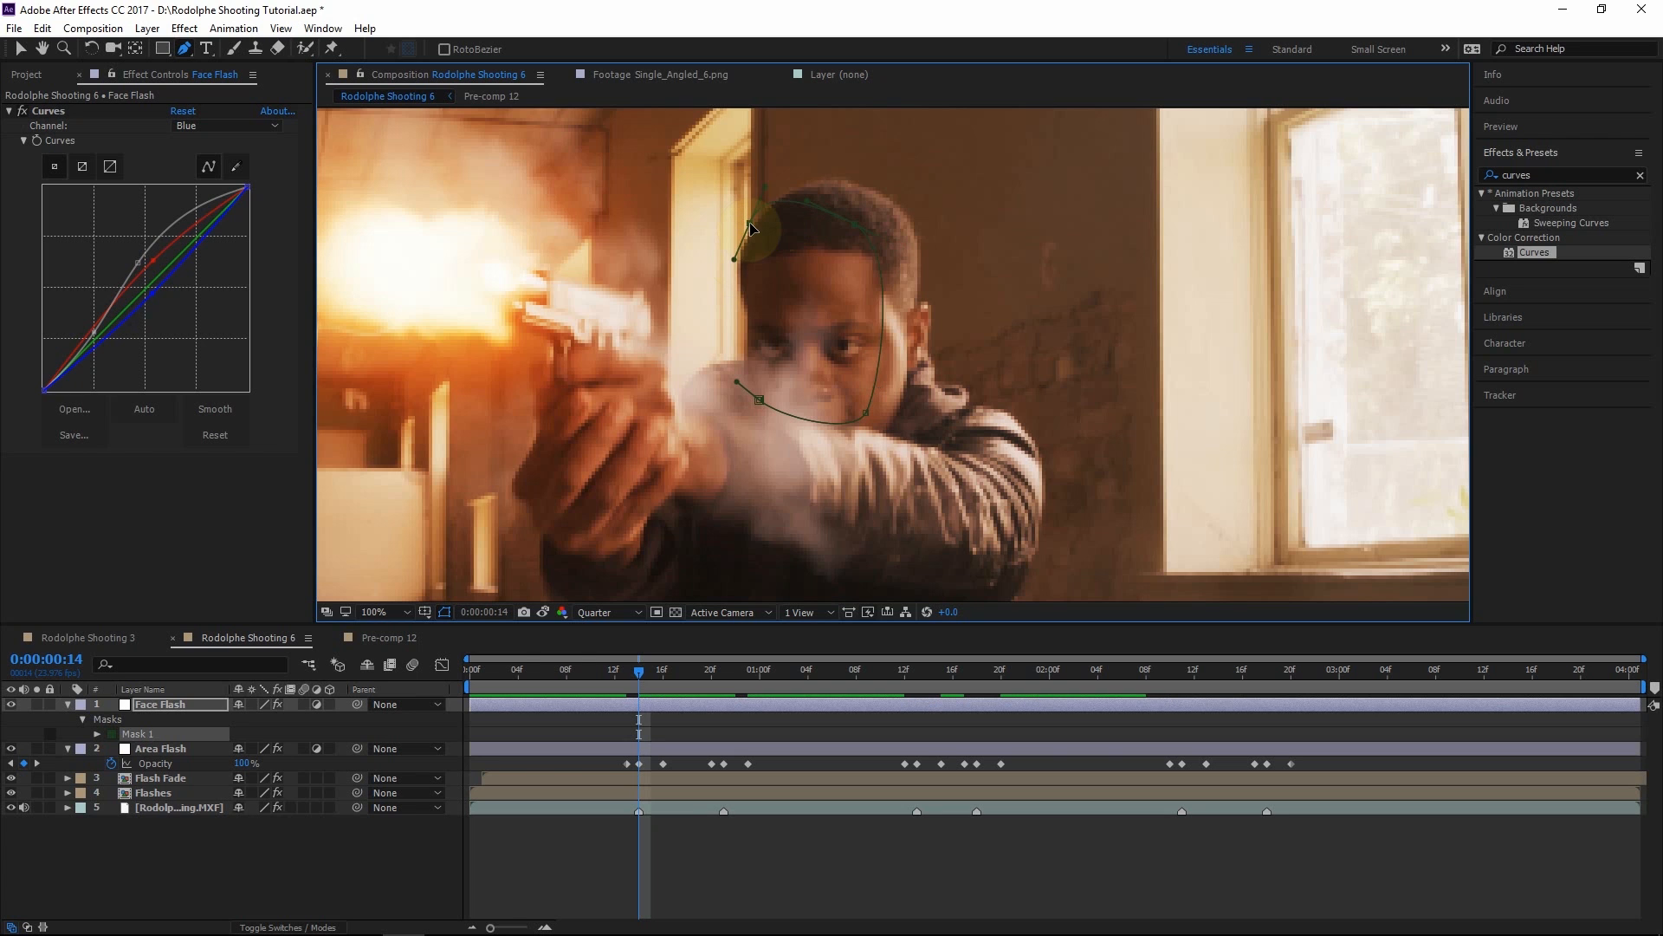
pyautogui.click(760, 401)
pyautogui.press('m')
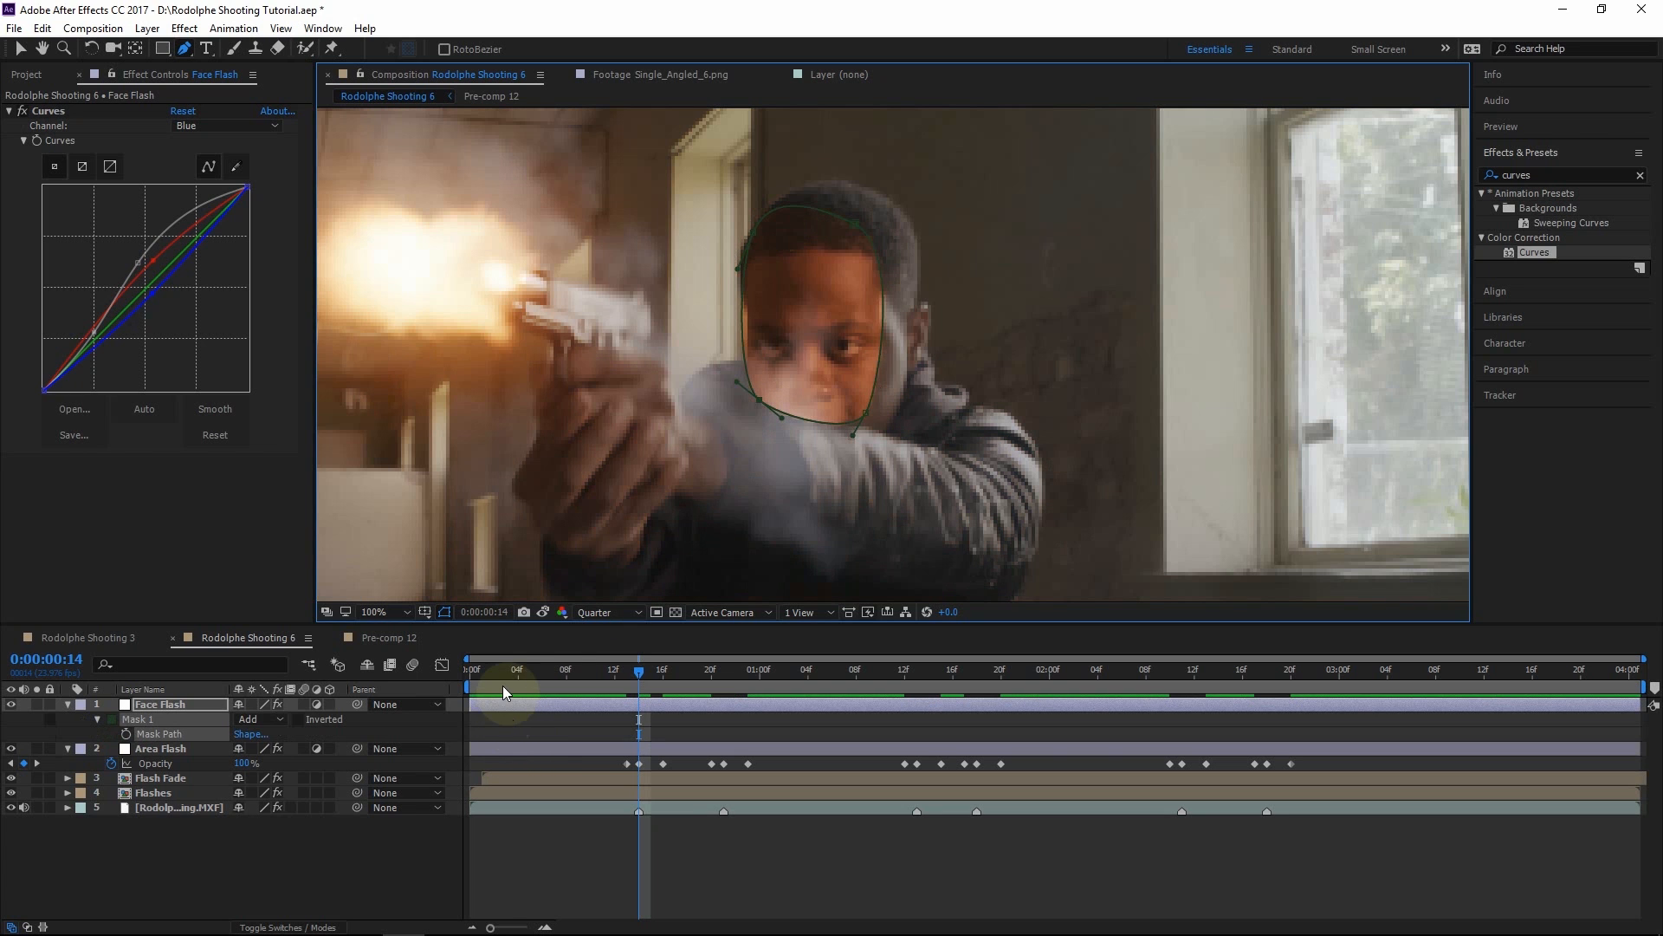
# Keyframe Face Flash's mask path at 0:00:00:14 and fit the mask to the face at each following shot marker through 0:00:02:18
pyautogui.click(126, 734)
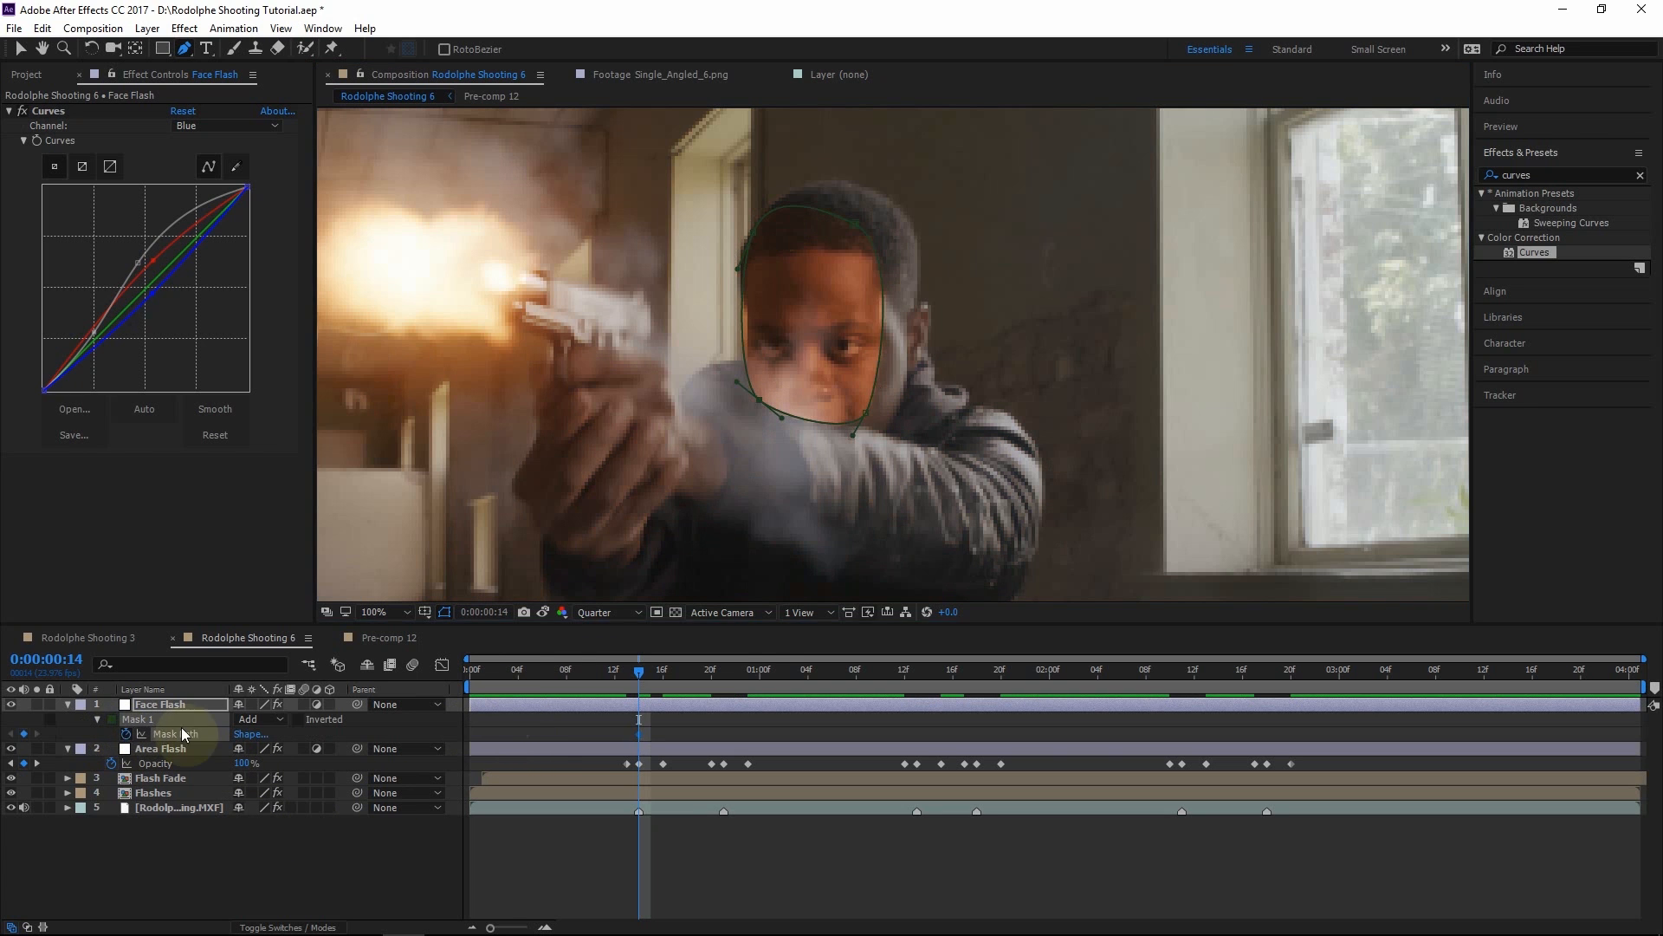
pyautogui.moveTo(736, 672); pyautogui.dragTo(723, 676)
pyautogui.click(20, 49)
pyautogui.doubleClick(870, 415)
pyautogui.moveTo(870, 414); pyautogui.dragTo(706, 431)
pyautogui.doubleClick(692, 434)
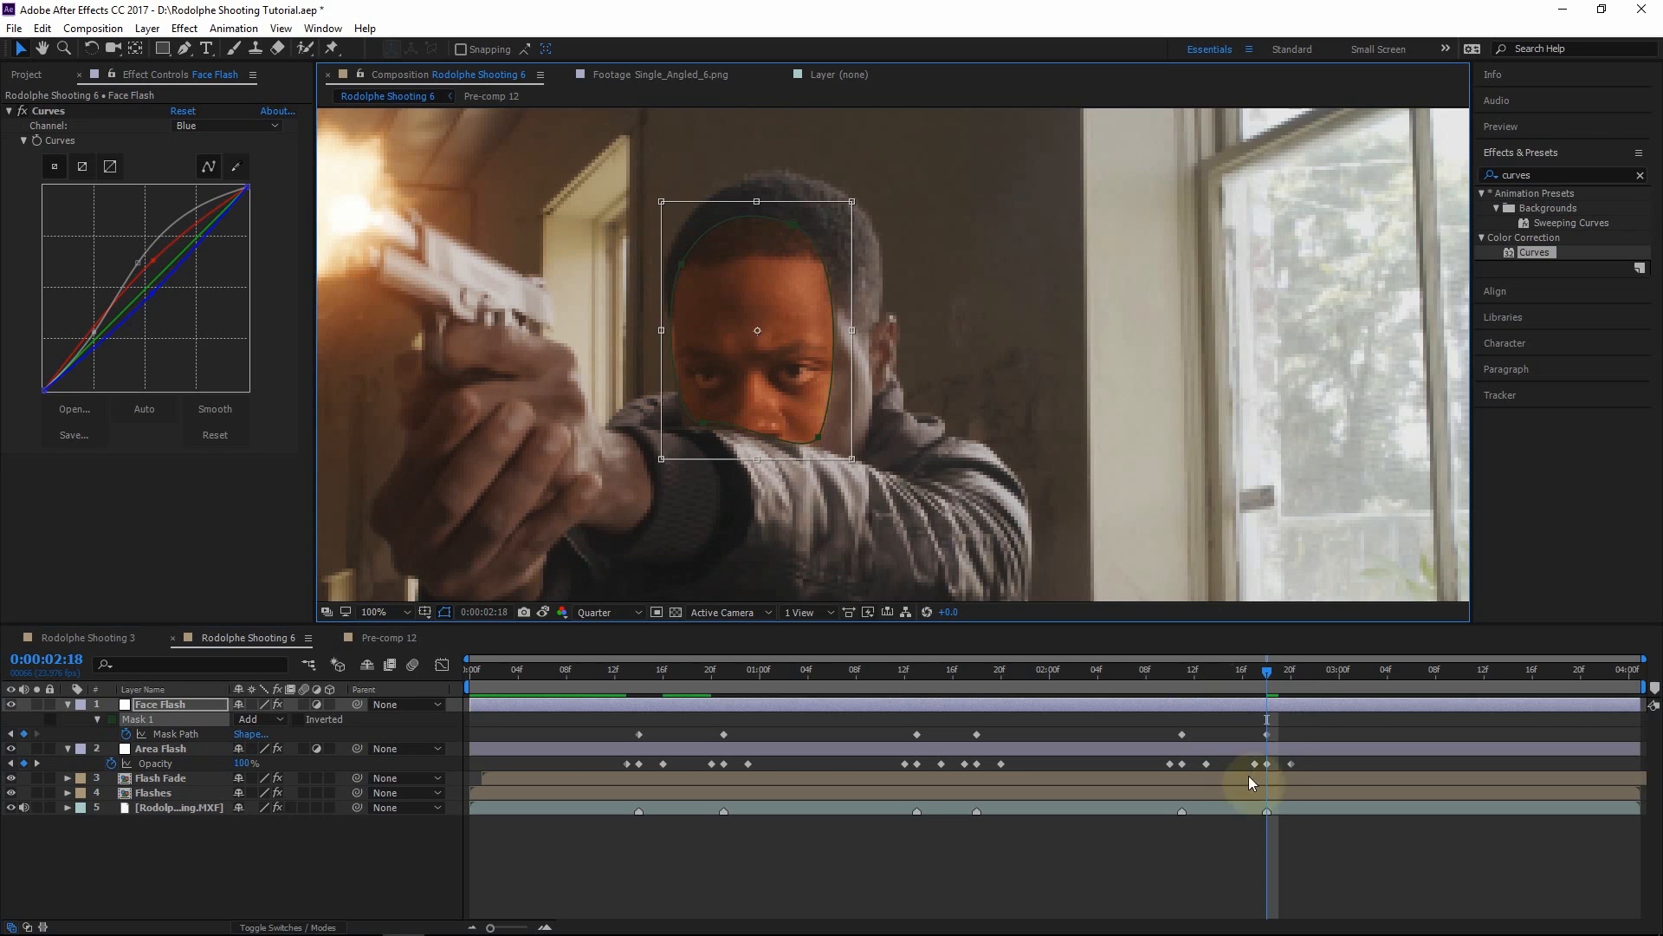
pyautogui.click(1061, 843)
# Feather the Face Flash mask by 94 pixels and view it on the first shot
pyautogui.click(648, 673)
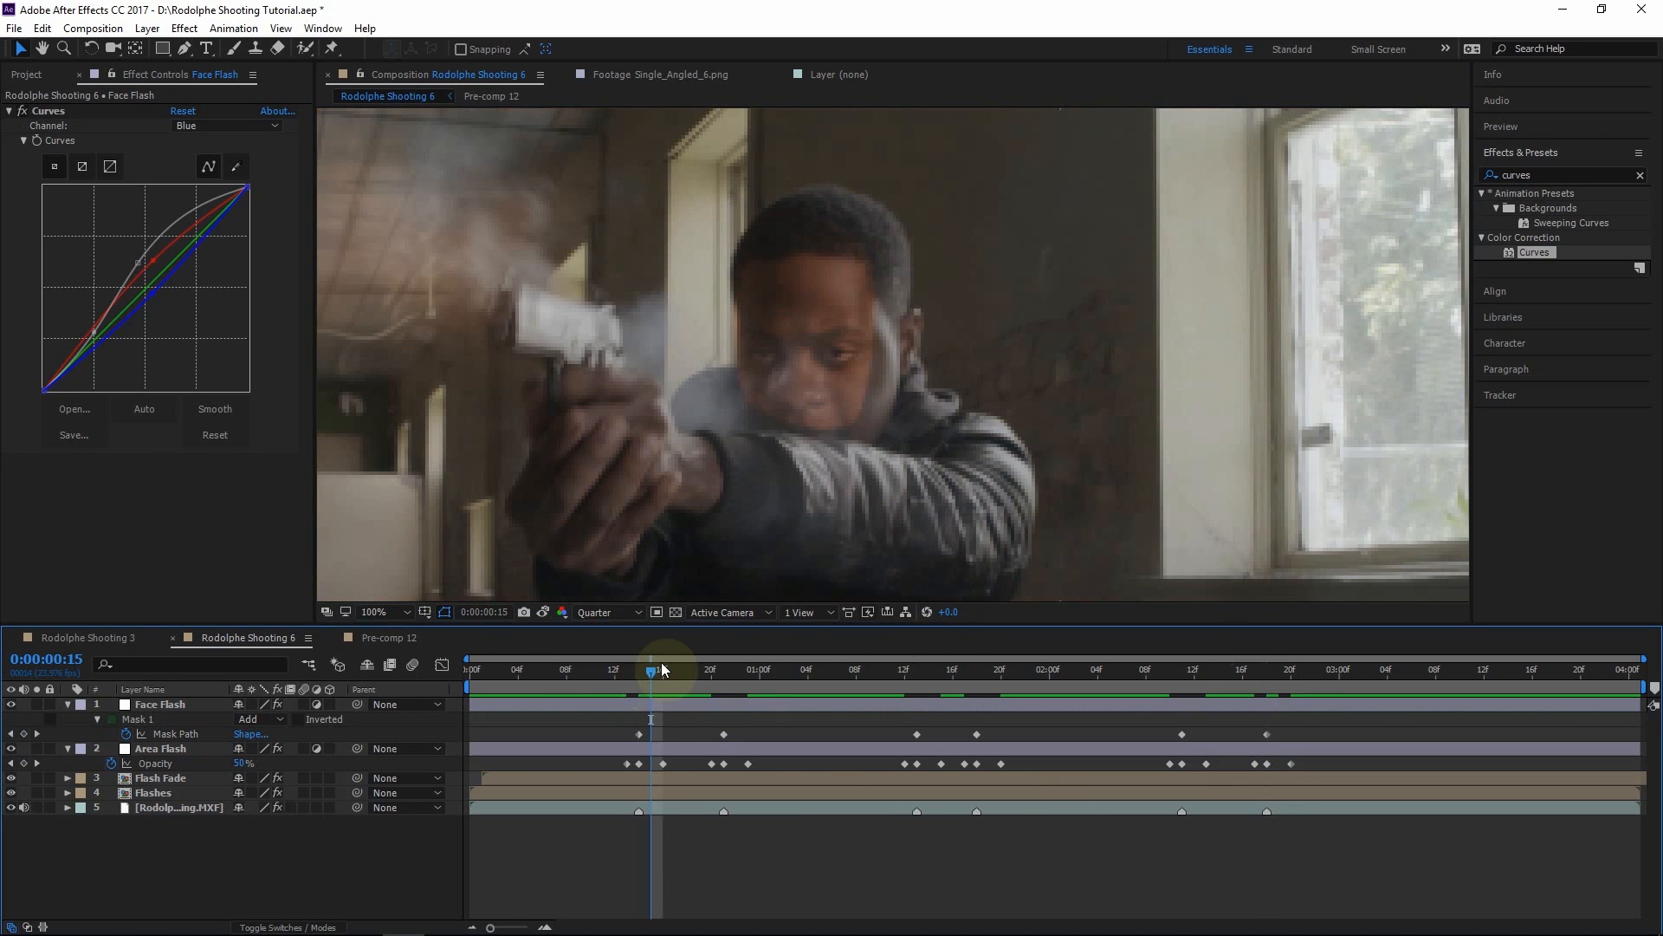
pyautogui.moveTo(653, 677); pyautogui.dragTo(643, 688)
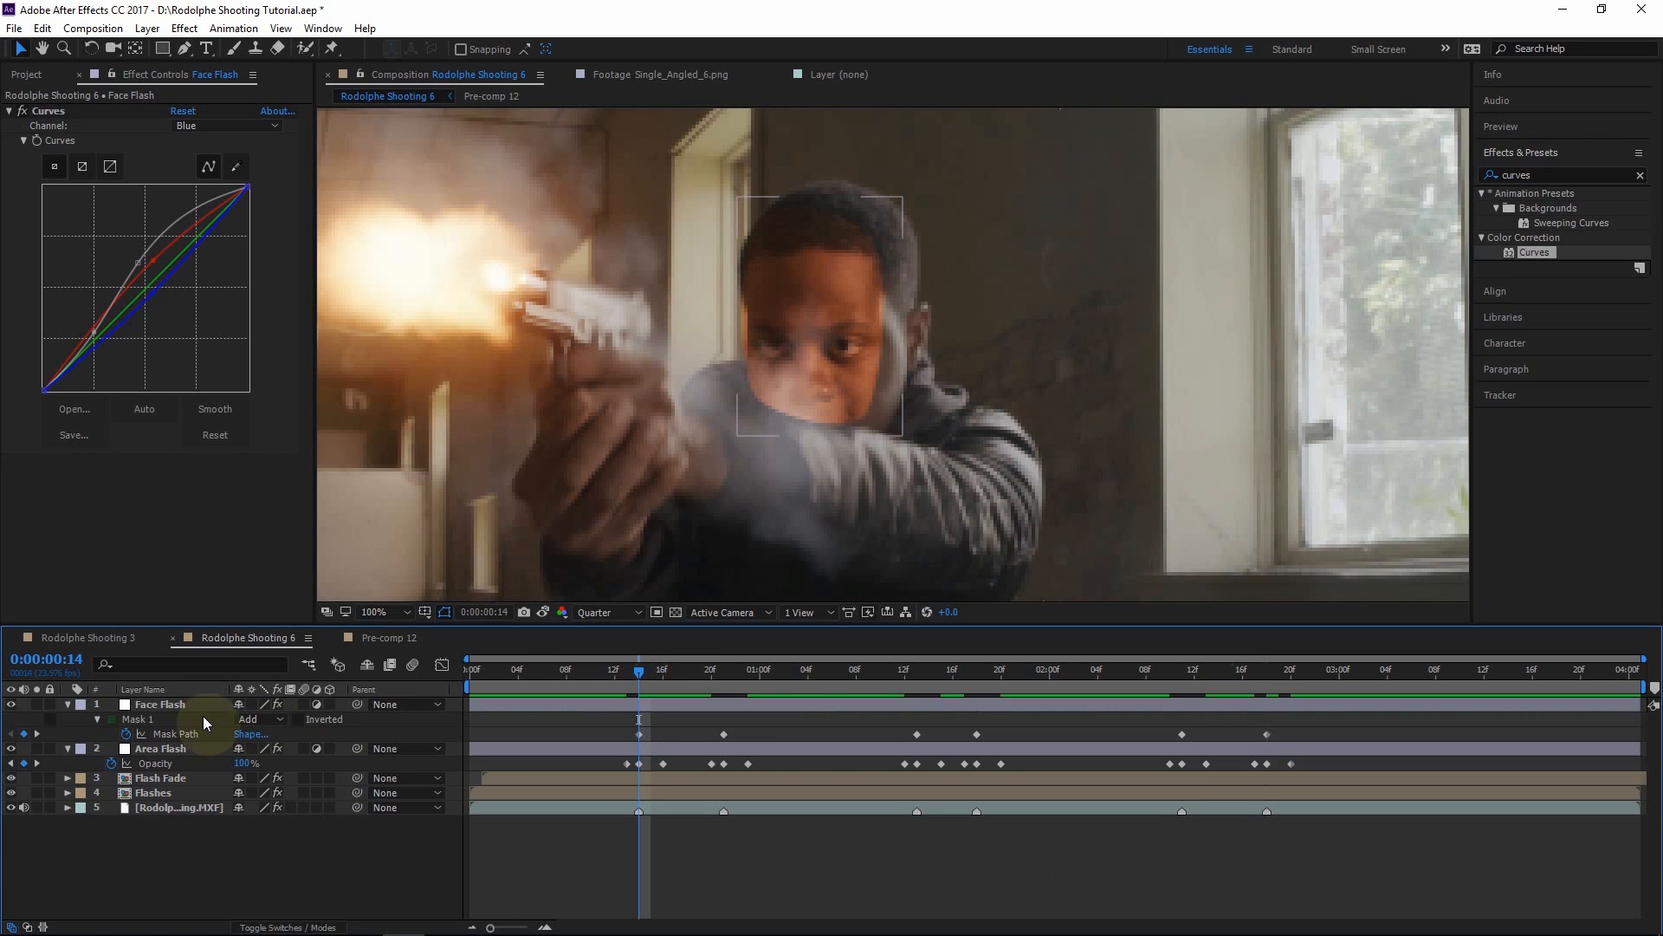
pyautogui.click(187, 716)
pyautogui.press('f')
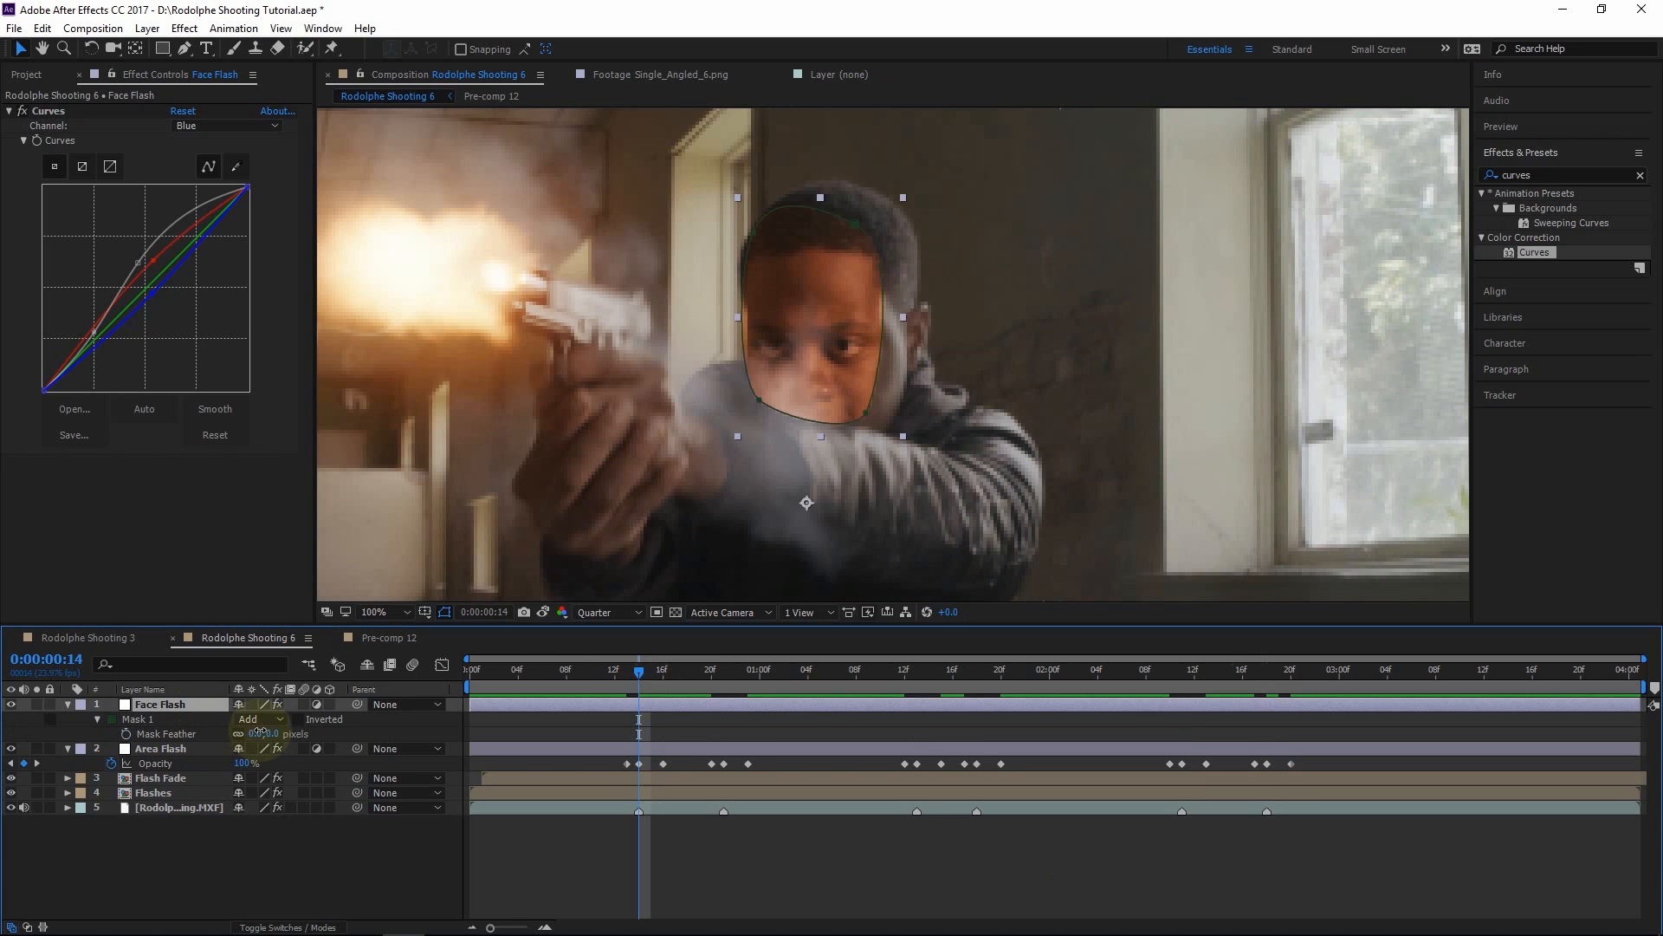
pyautogui.moveTo(330, 726); pyautogui.dragTo(336, 726)
pyautogui.scroll(-1, 883, 273)
pyautogui.click(631, 720)
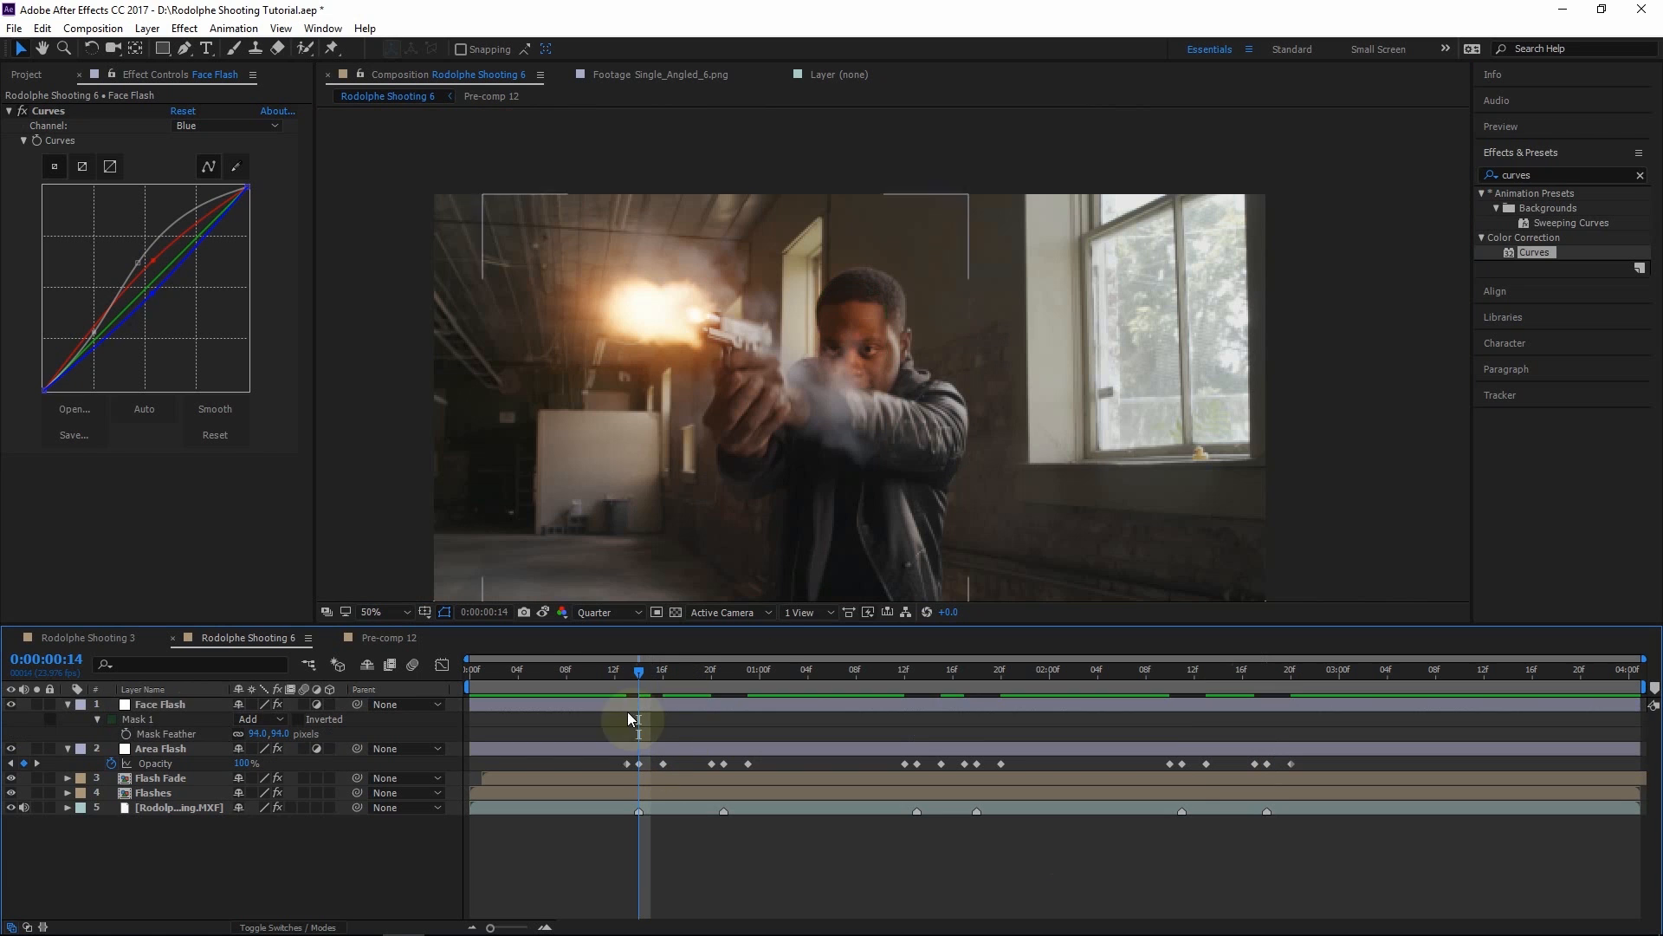
# Lower the Red curve's midtones slightly in Face Flash's Curves effect and check the face on the first shot
pyautogui.scroll(1, 953, 343)
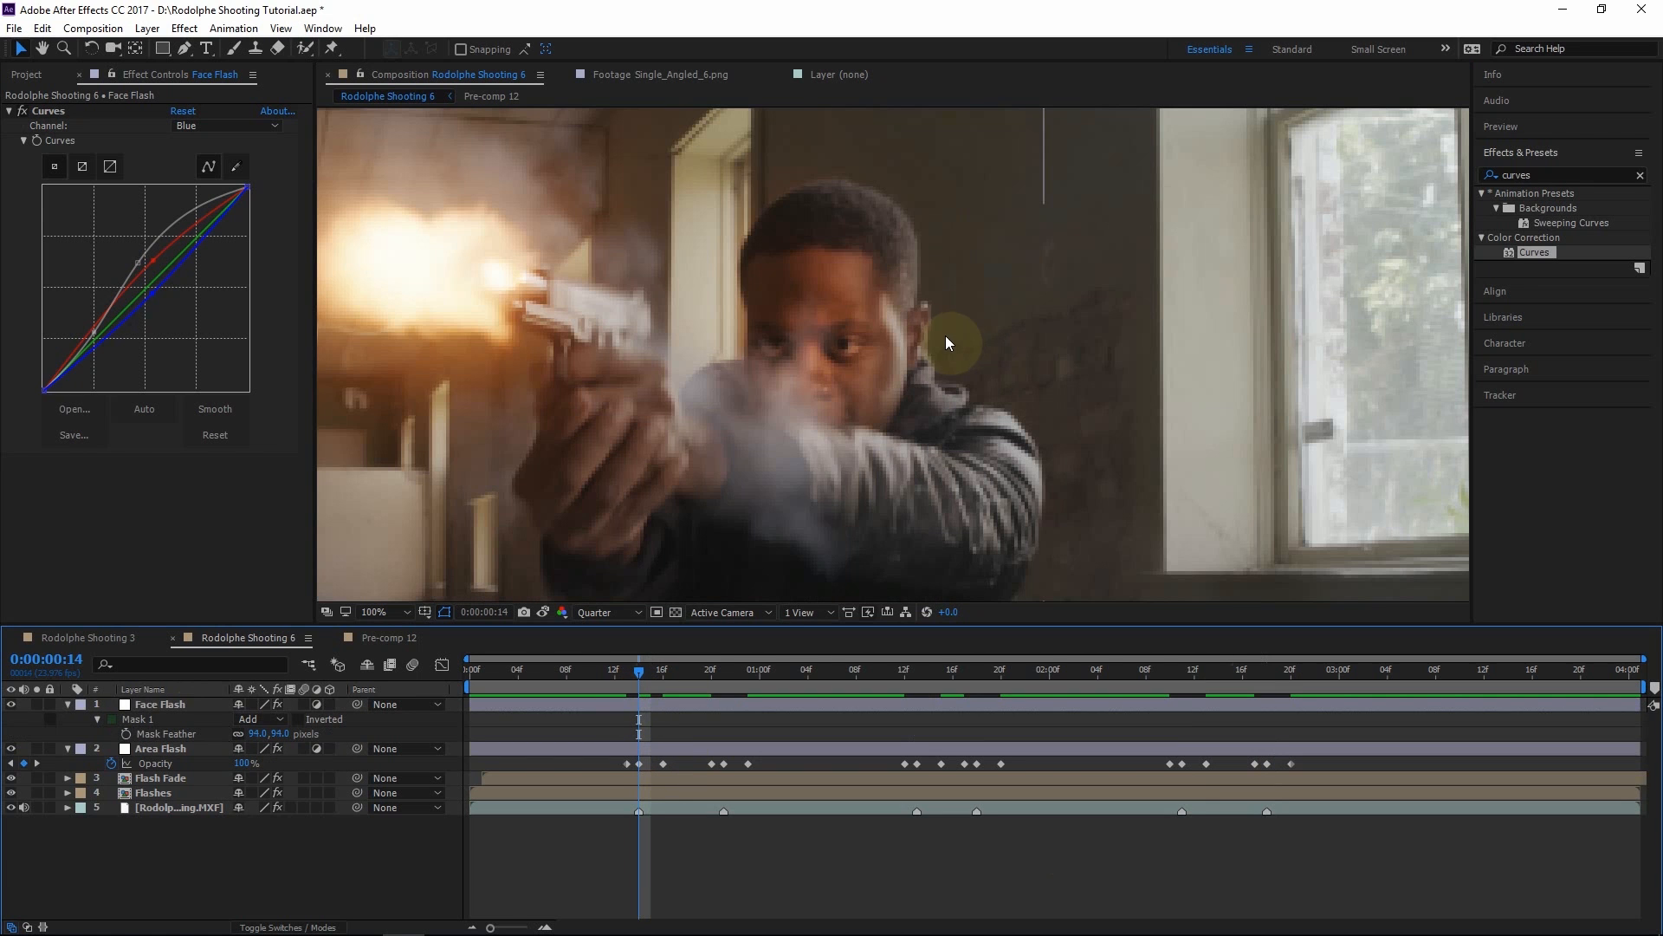
pyautogui.click(154, 260)
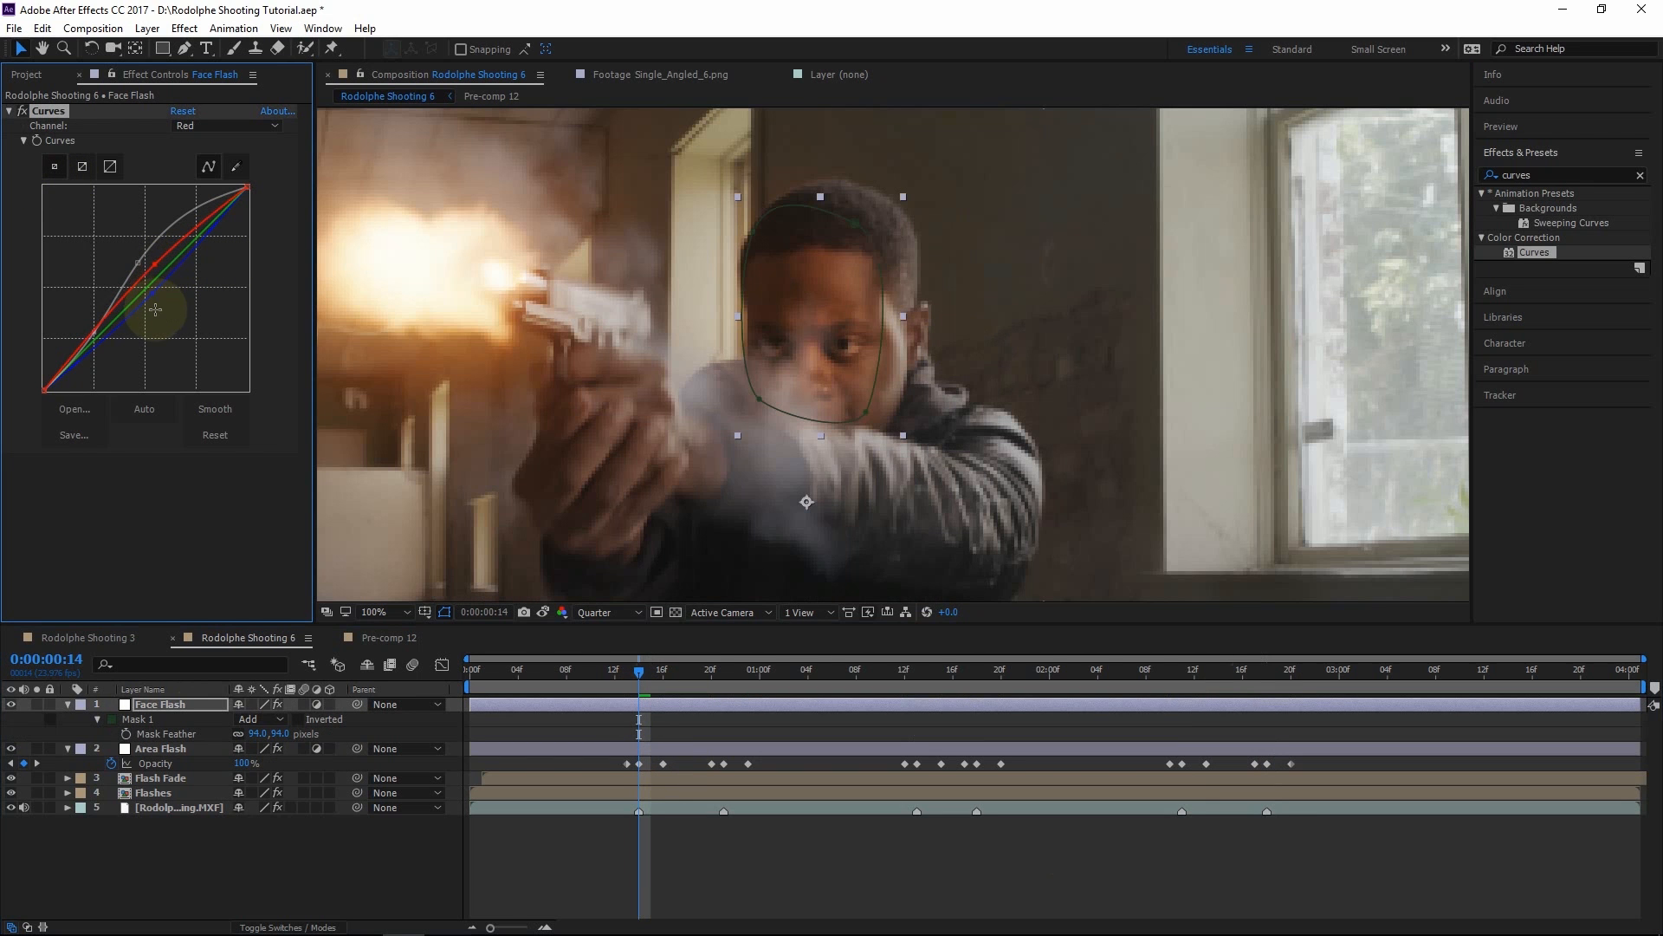
pyautogui.moveTo(154, 264); pyautogui.dragTo(153, 266)
pyautogui.moveTo(637, 675); pyautogui.dragTo(641, 677)
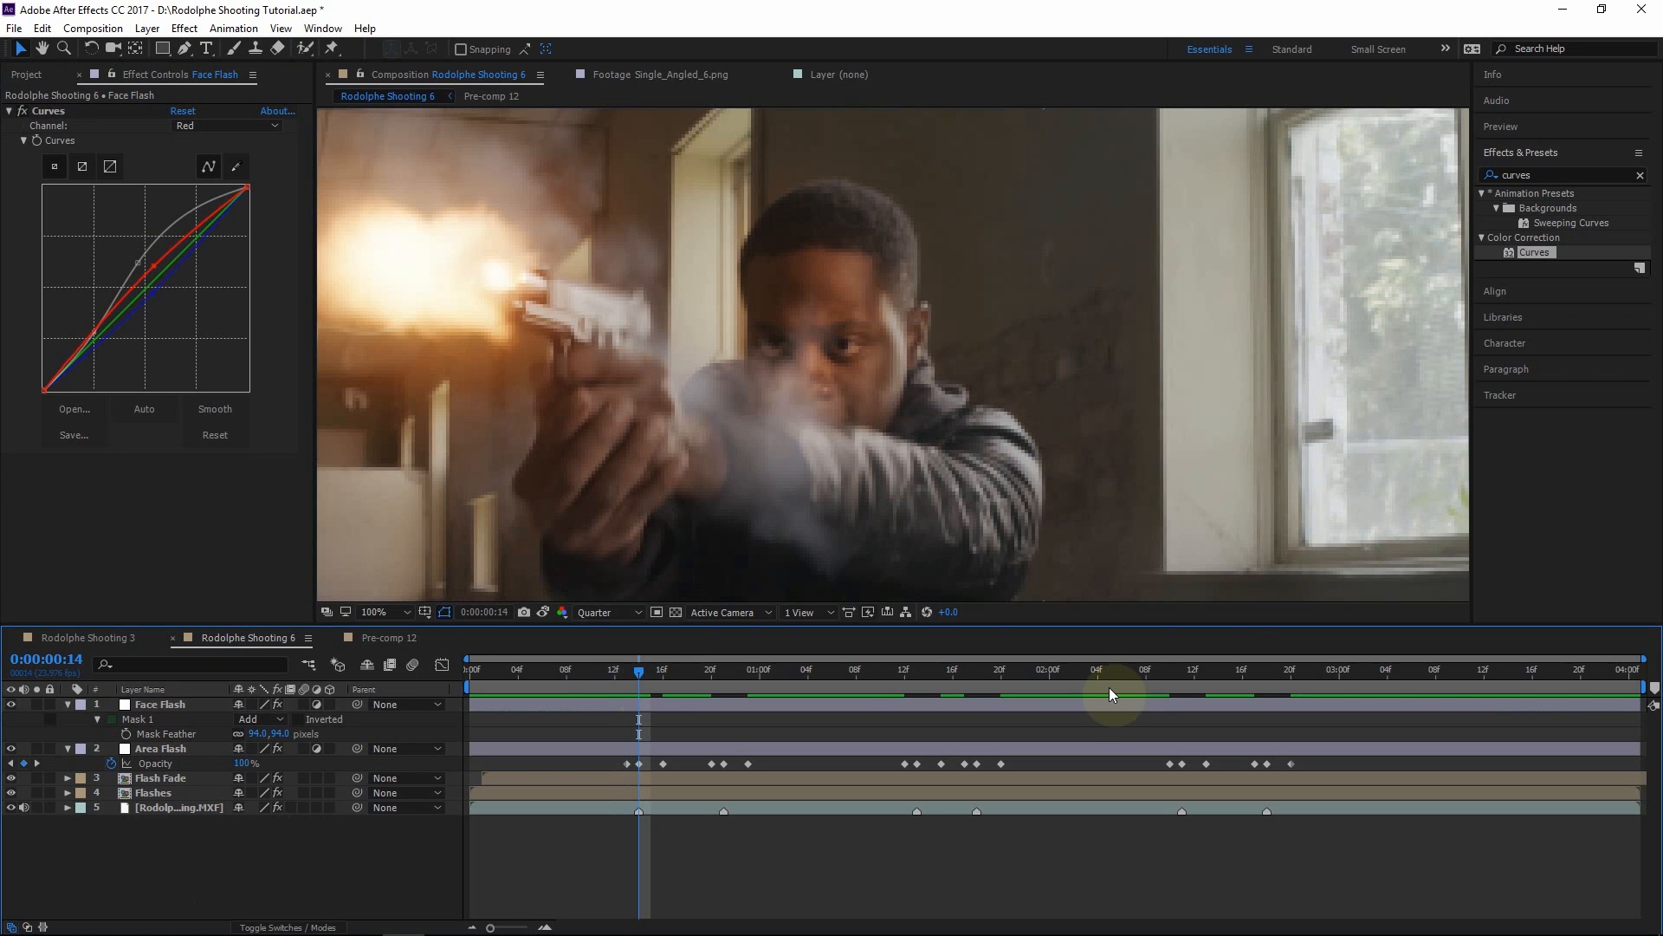
# Halve the Face Flash layer's opacity by adding the expression transform.opacity/2 to its Opacity property
pyautogui.click(1266, 684)
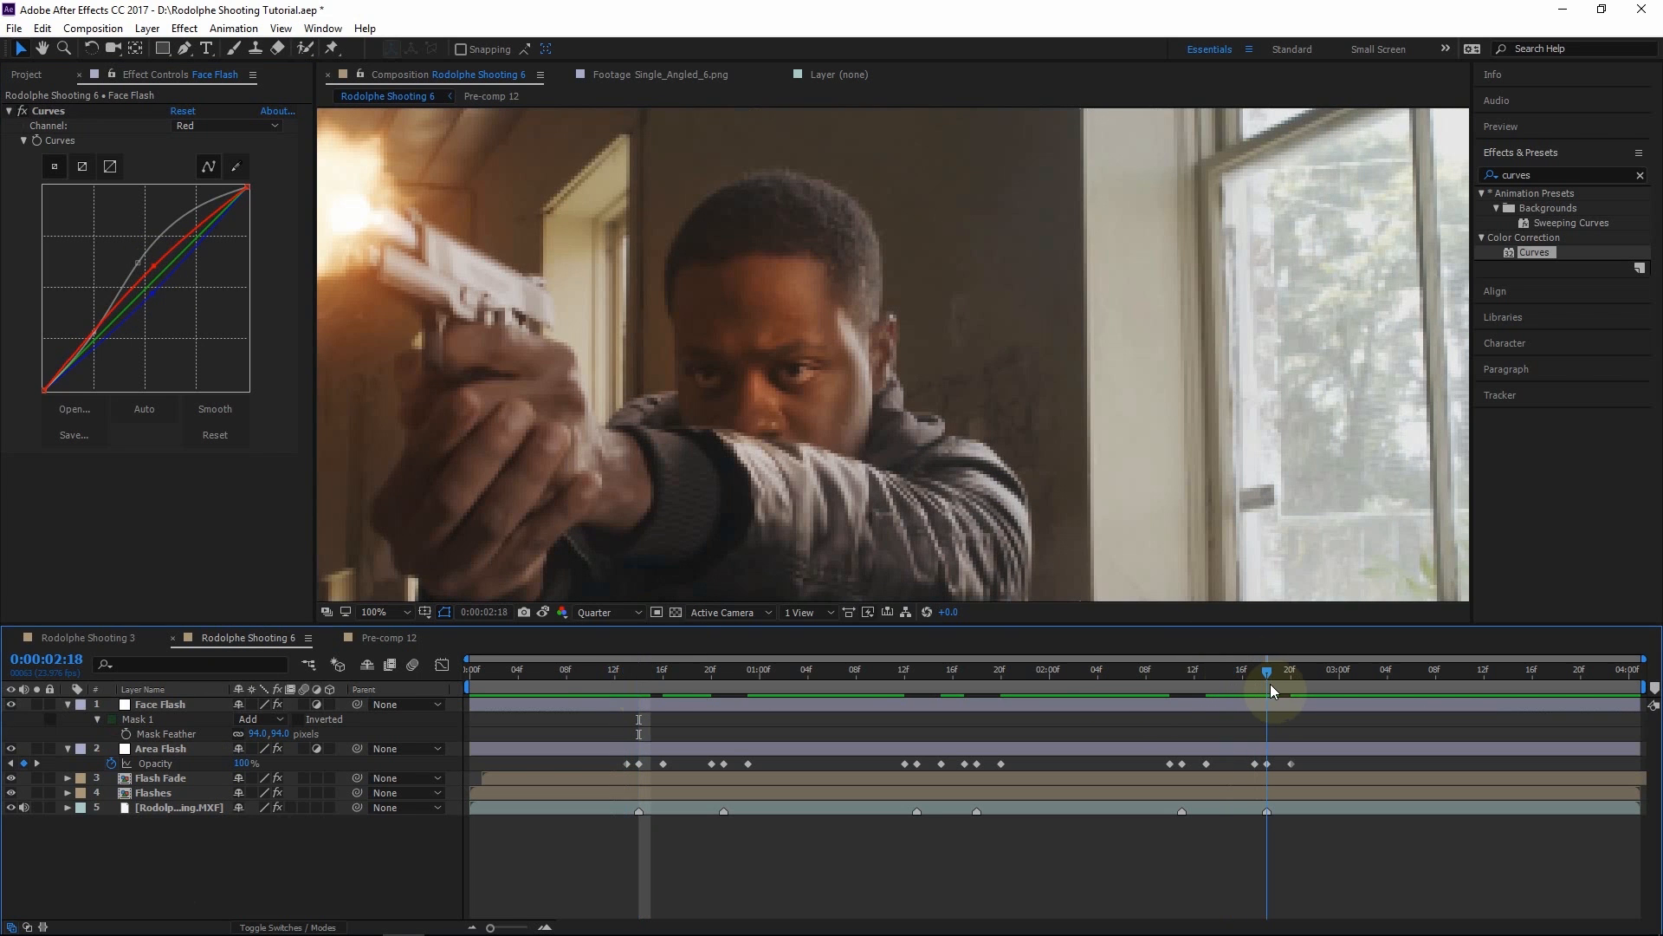
pyautogui.click(165, 704)
pyautogui.press('u')
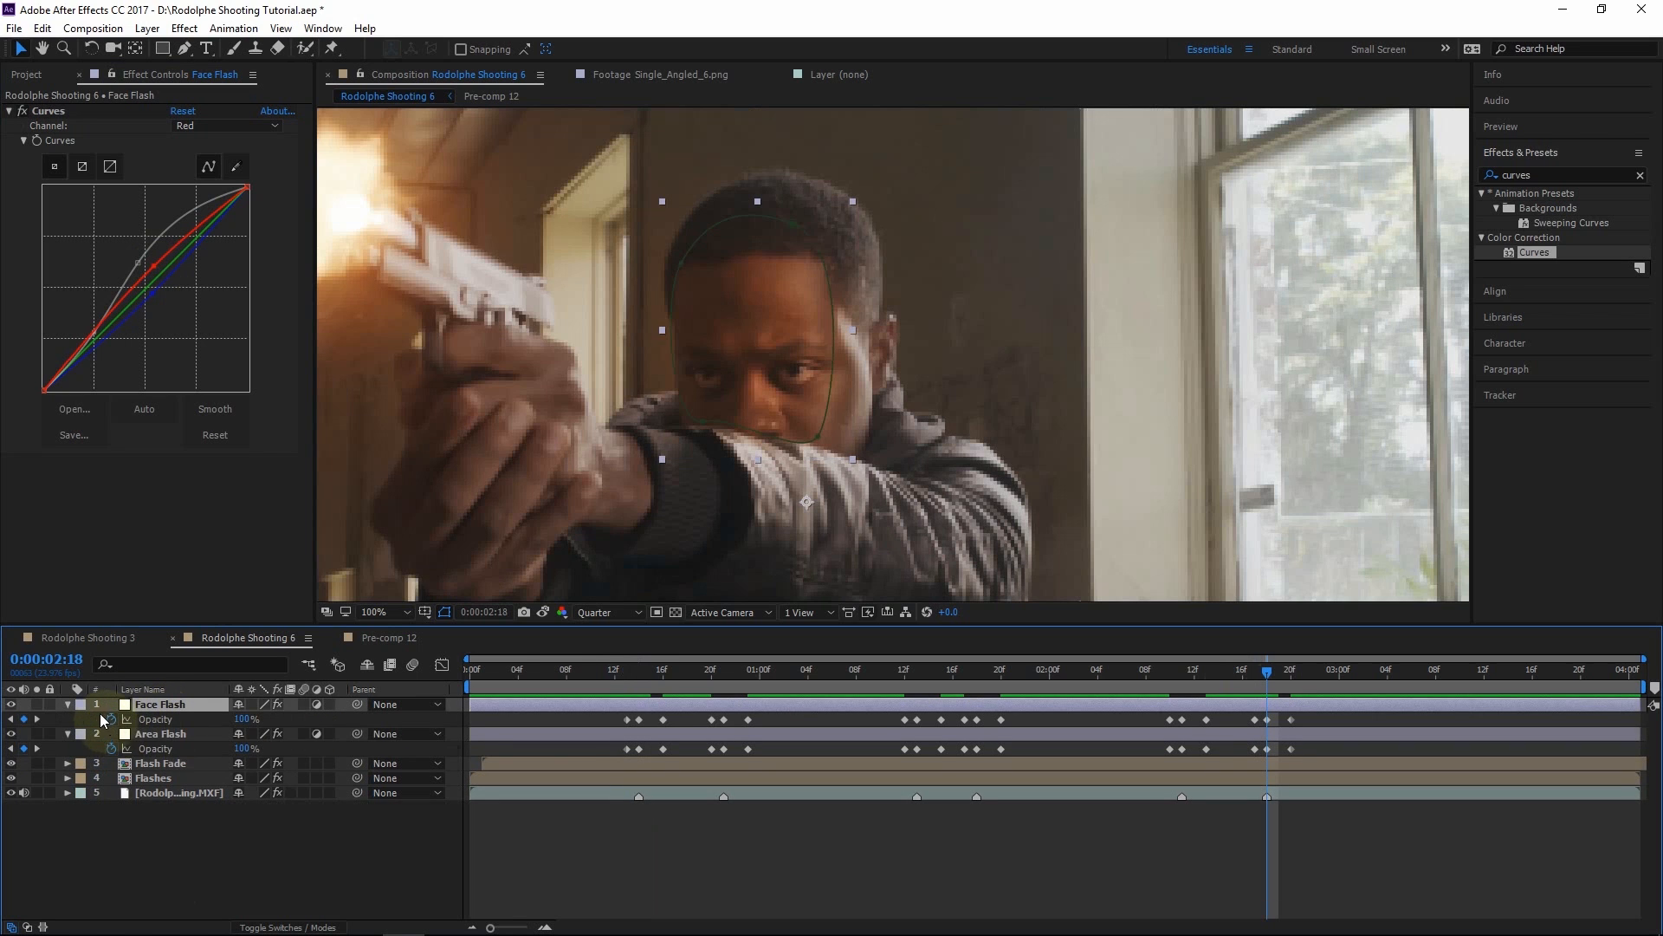
pyautogui.keyDown('alt'); pyautogui.click(111, 719); pyautogui.keyUp('alt')
pyautogui.click(683, 734)
pyautogui.write('/')
pyautogui.click(438, 870)
# Review the flash lighting on the full frame at the first shot, the clip's start, and the shots through 0:00:02:18
pyautogui.moveTo(610, 673)
pyautogui.mouseDown()
pyautogui.moveTo(657, 667)
pyautogui.moveTo(639, 673)
pyautogui.mouseUp()
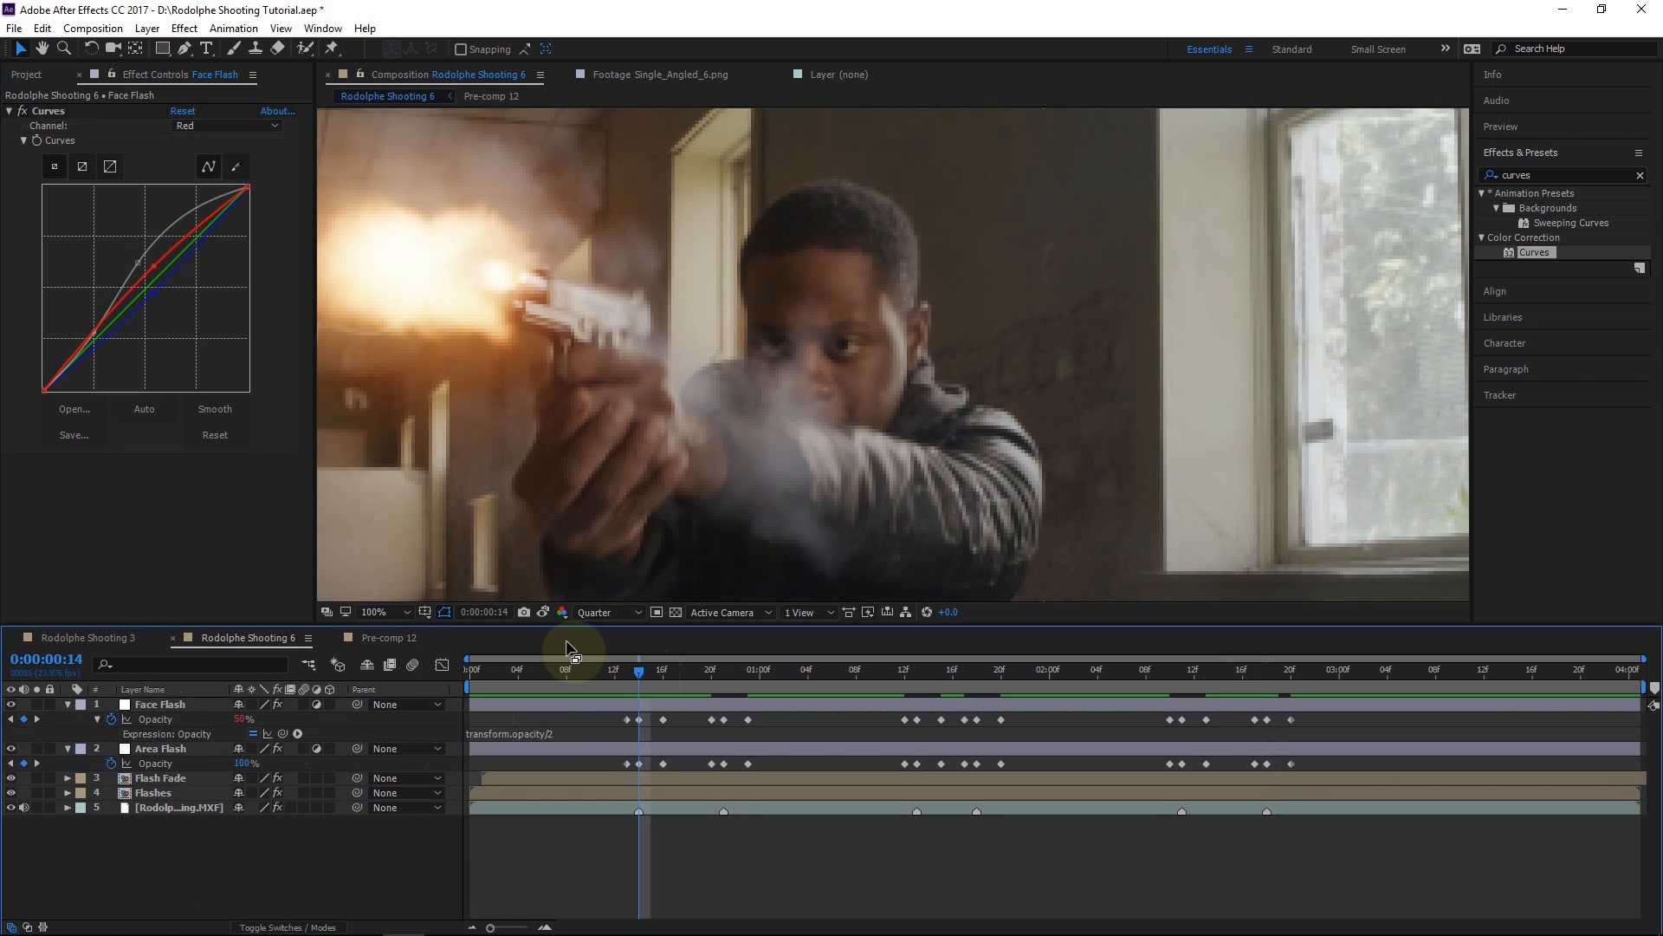
pyautogui.scroll(-2, 761, 439)
pyautogui.moveTo(568, 910)
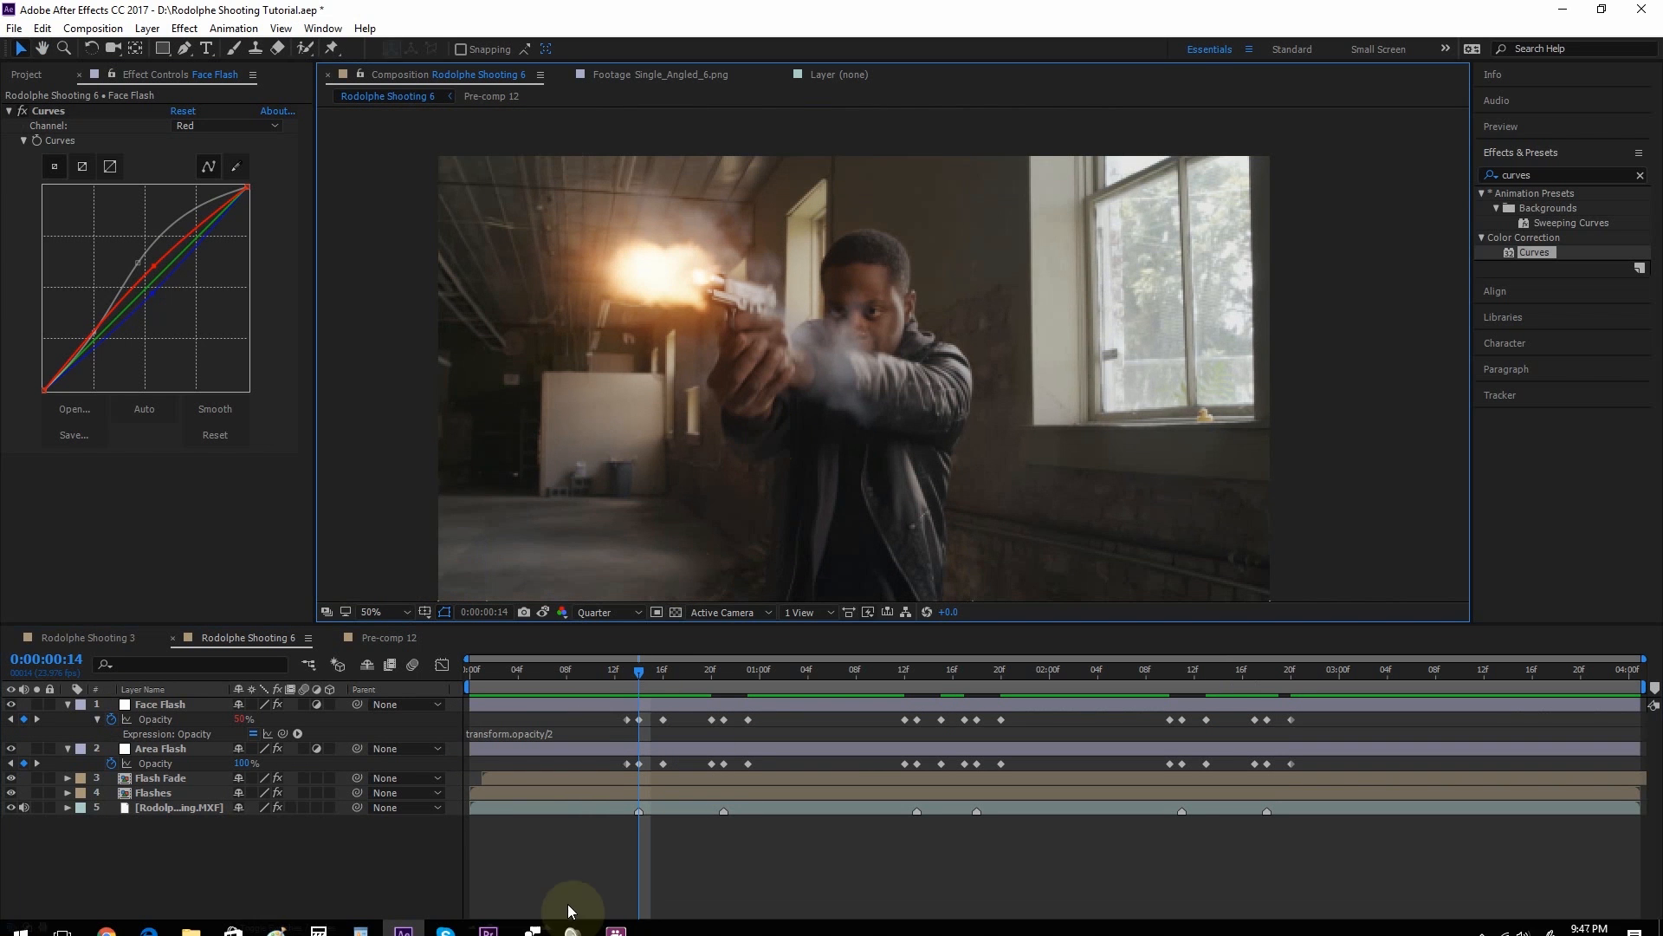
pyautogui.moveTo(579, 674); pyautogui.dragTo(341, 685)
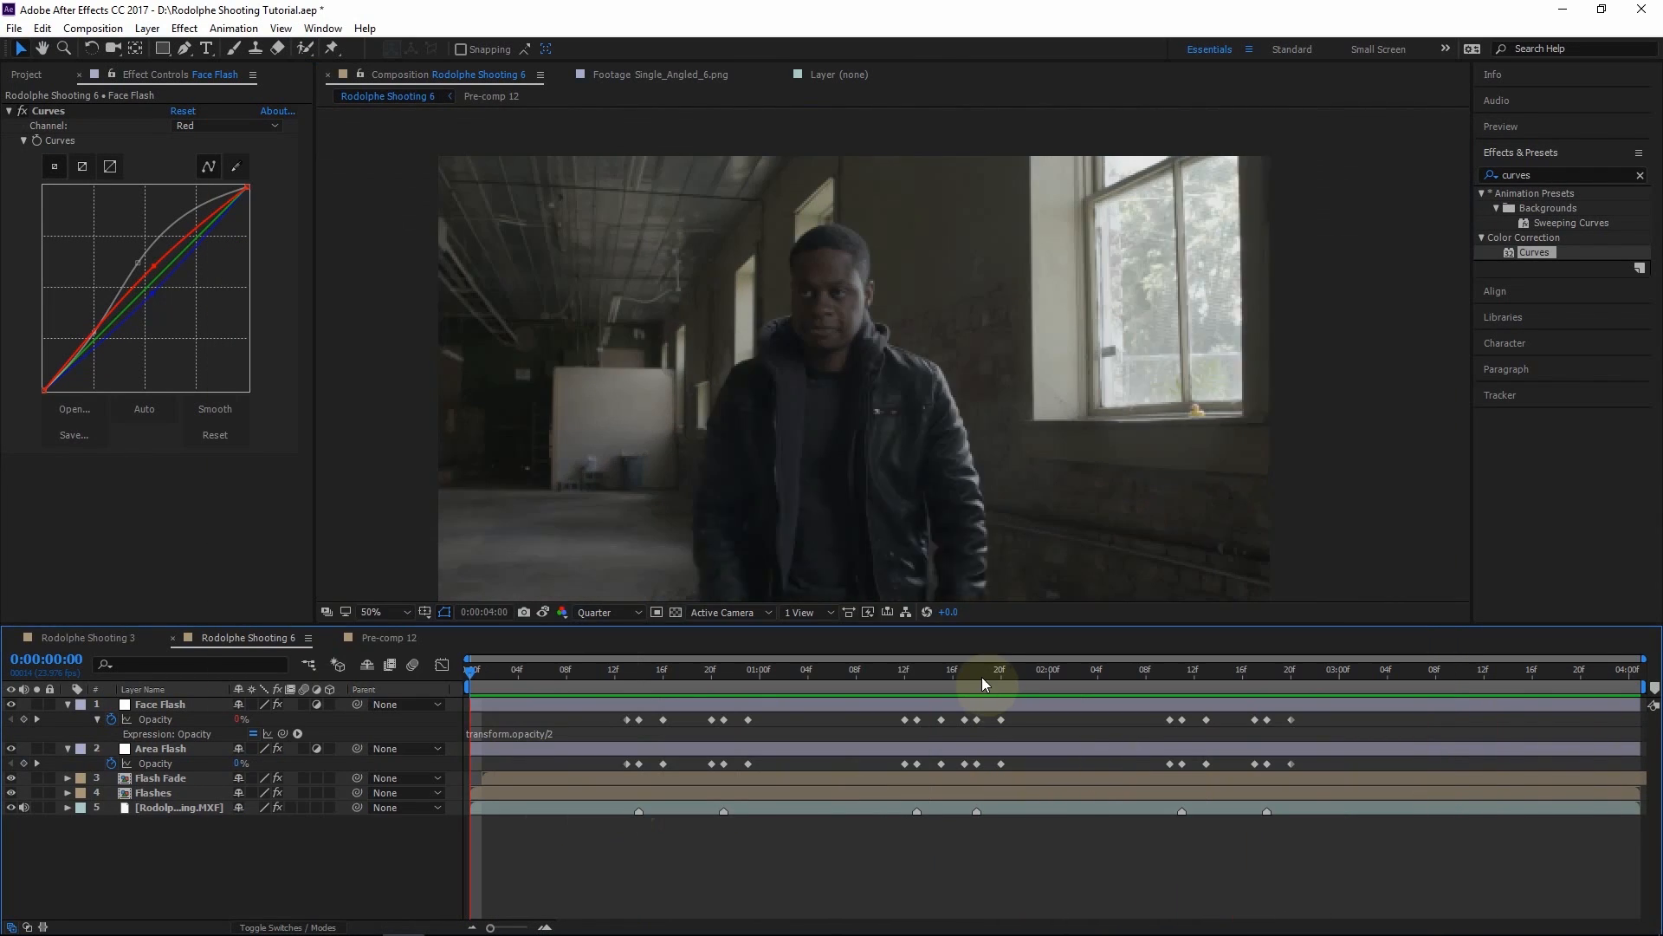
pyautogui.moveTo(980, 677); pyautogui.dragTo(1183, 676)
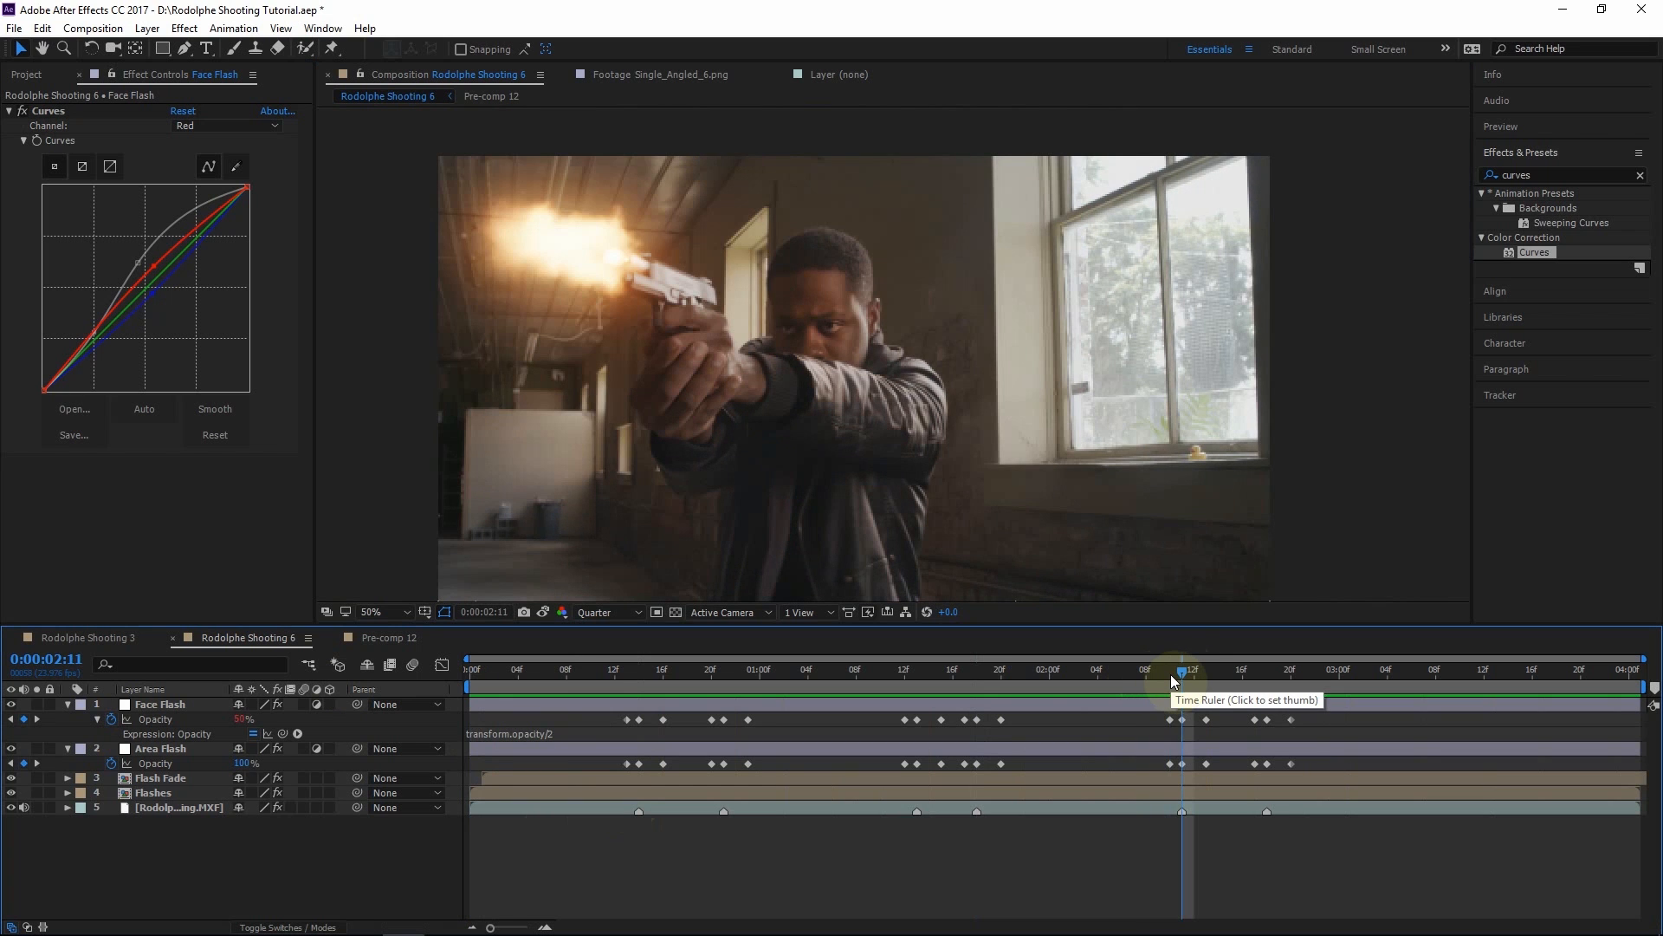
pyautogui.moveTo(1187, 662); pyautogui.dragTo(1267, 671)
# Collapse the Face Flash and Area Flash properties and open the Lens Dirt footage for viewing
pyautogui.click(69, 704)
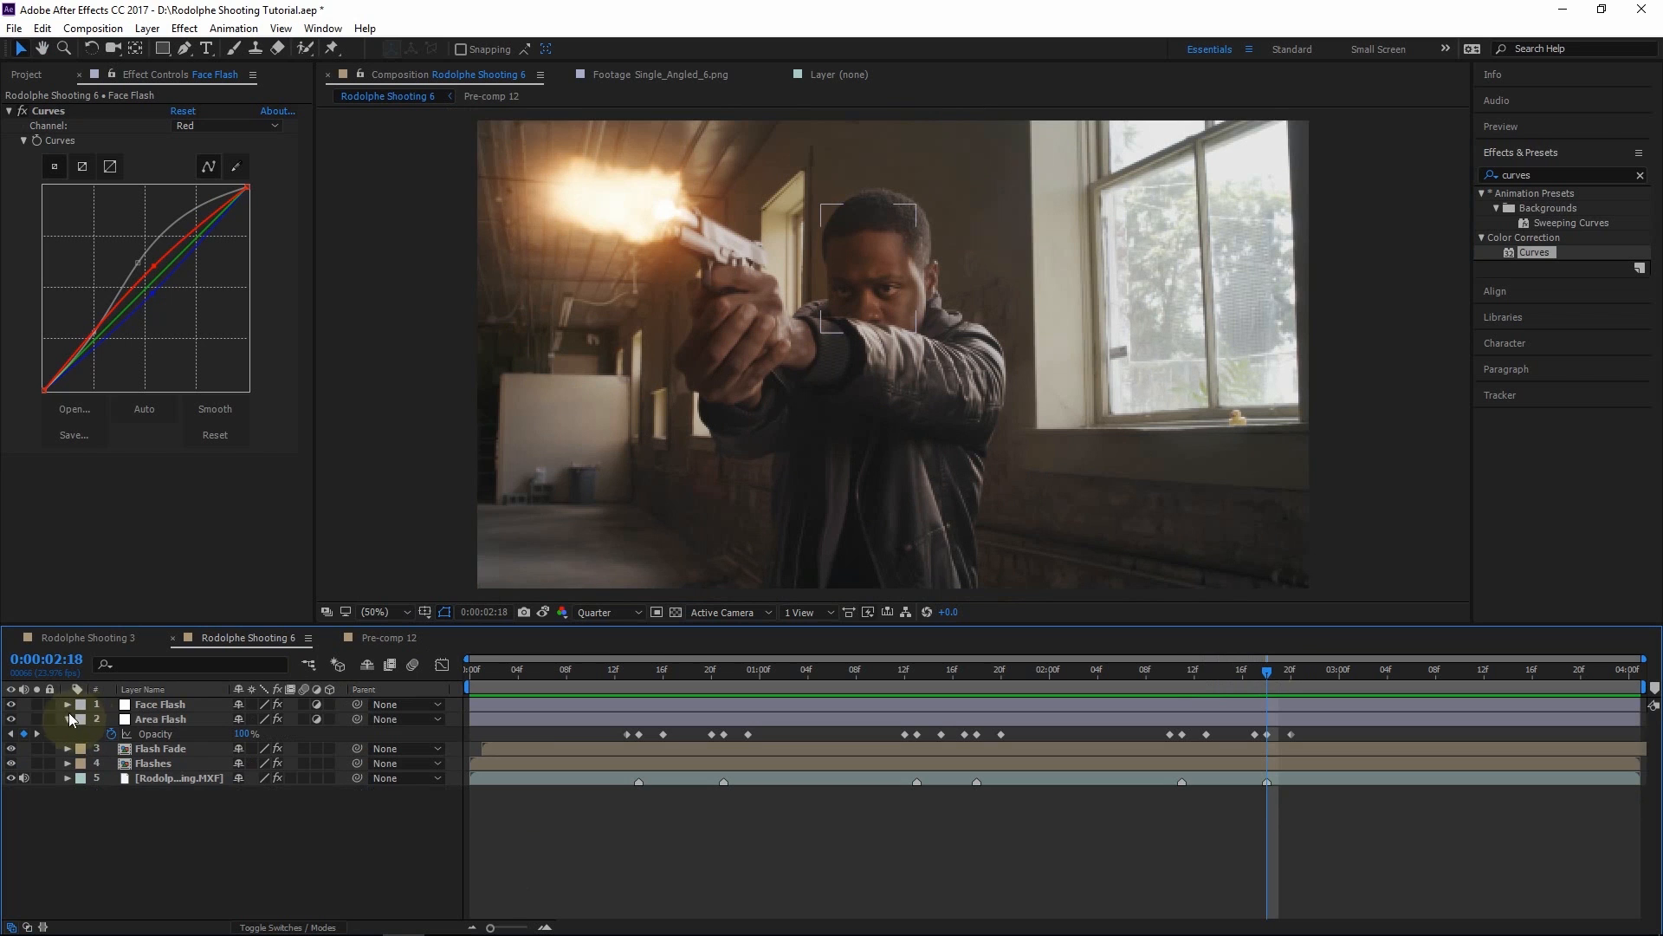
pyautogui.click(68, 719)
pyautogui.click(181, 705)
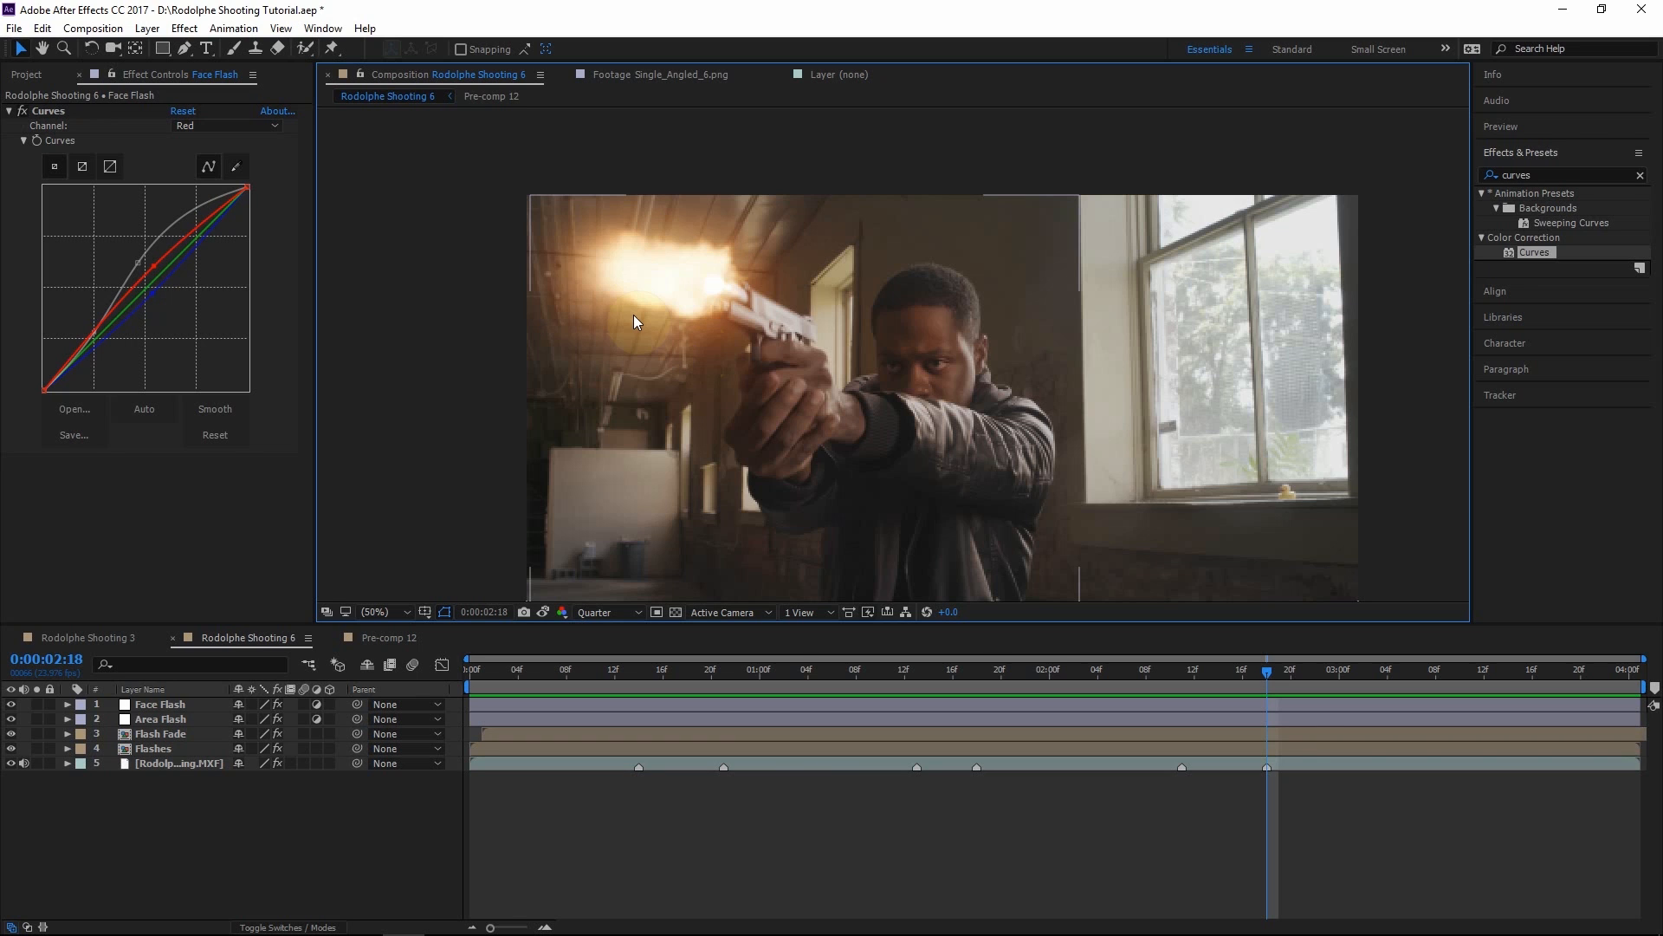
pyautogui.click(31, 72)
pyautogui.click(97, 425)
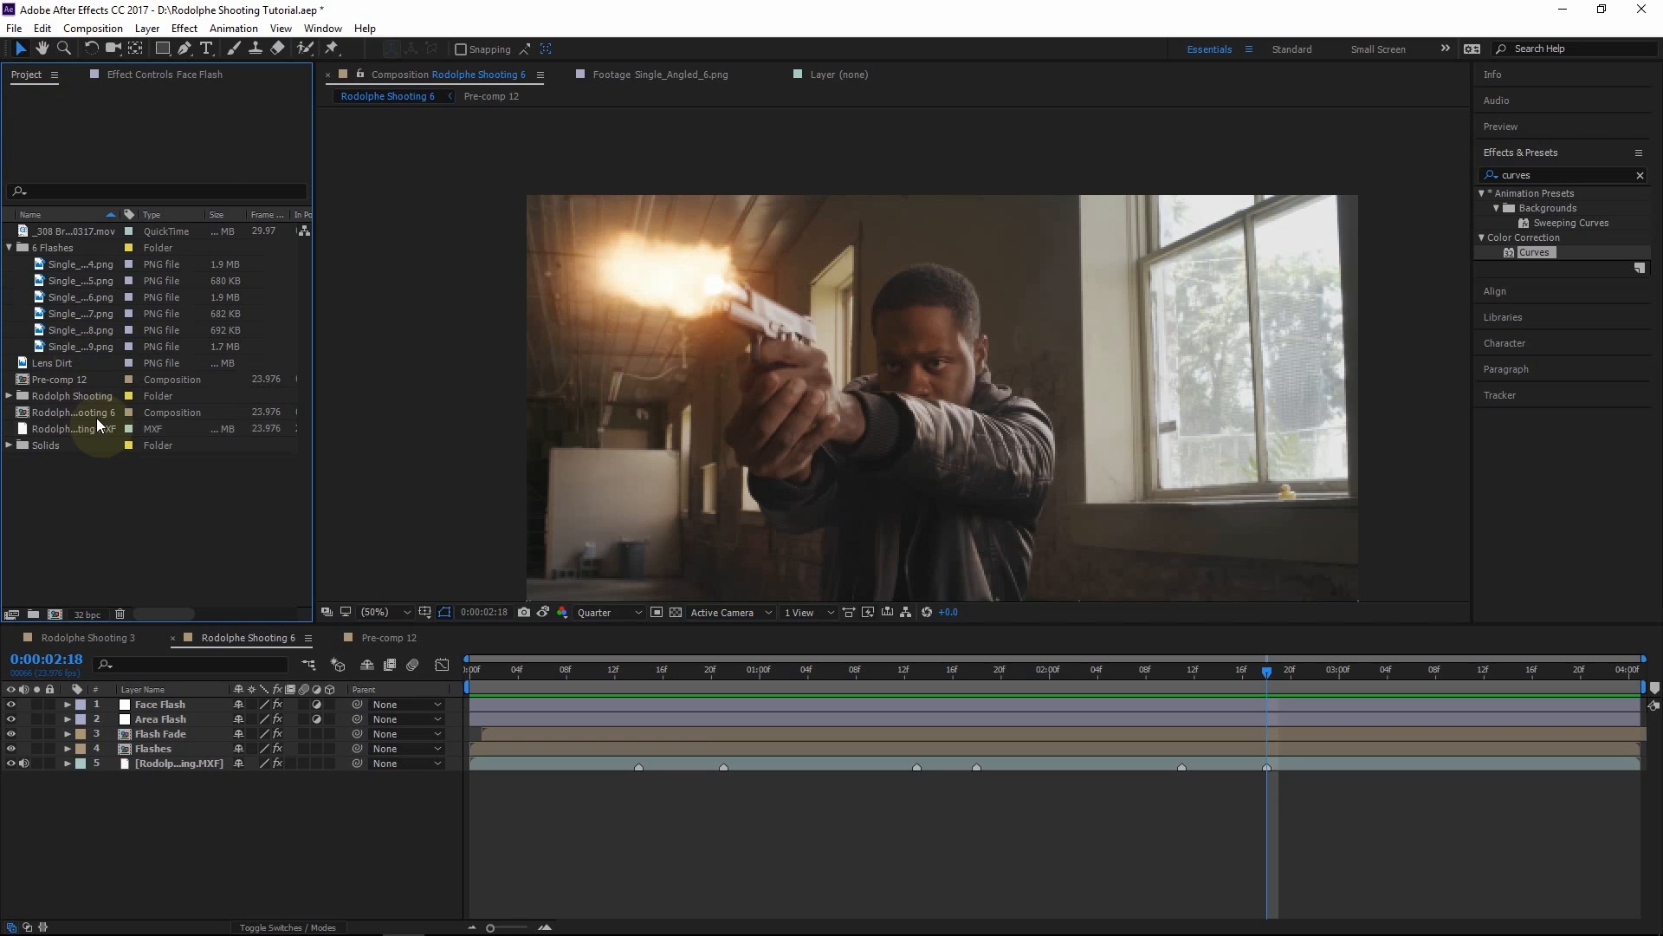
pyautogui.doubleClick(56, 362)
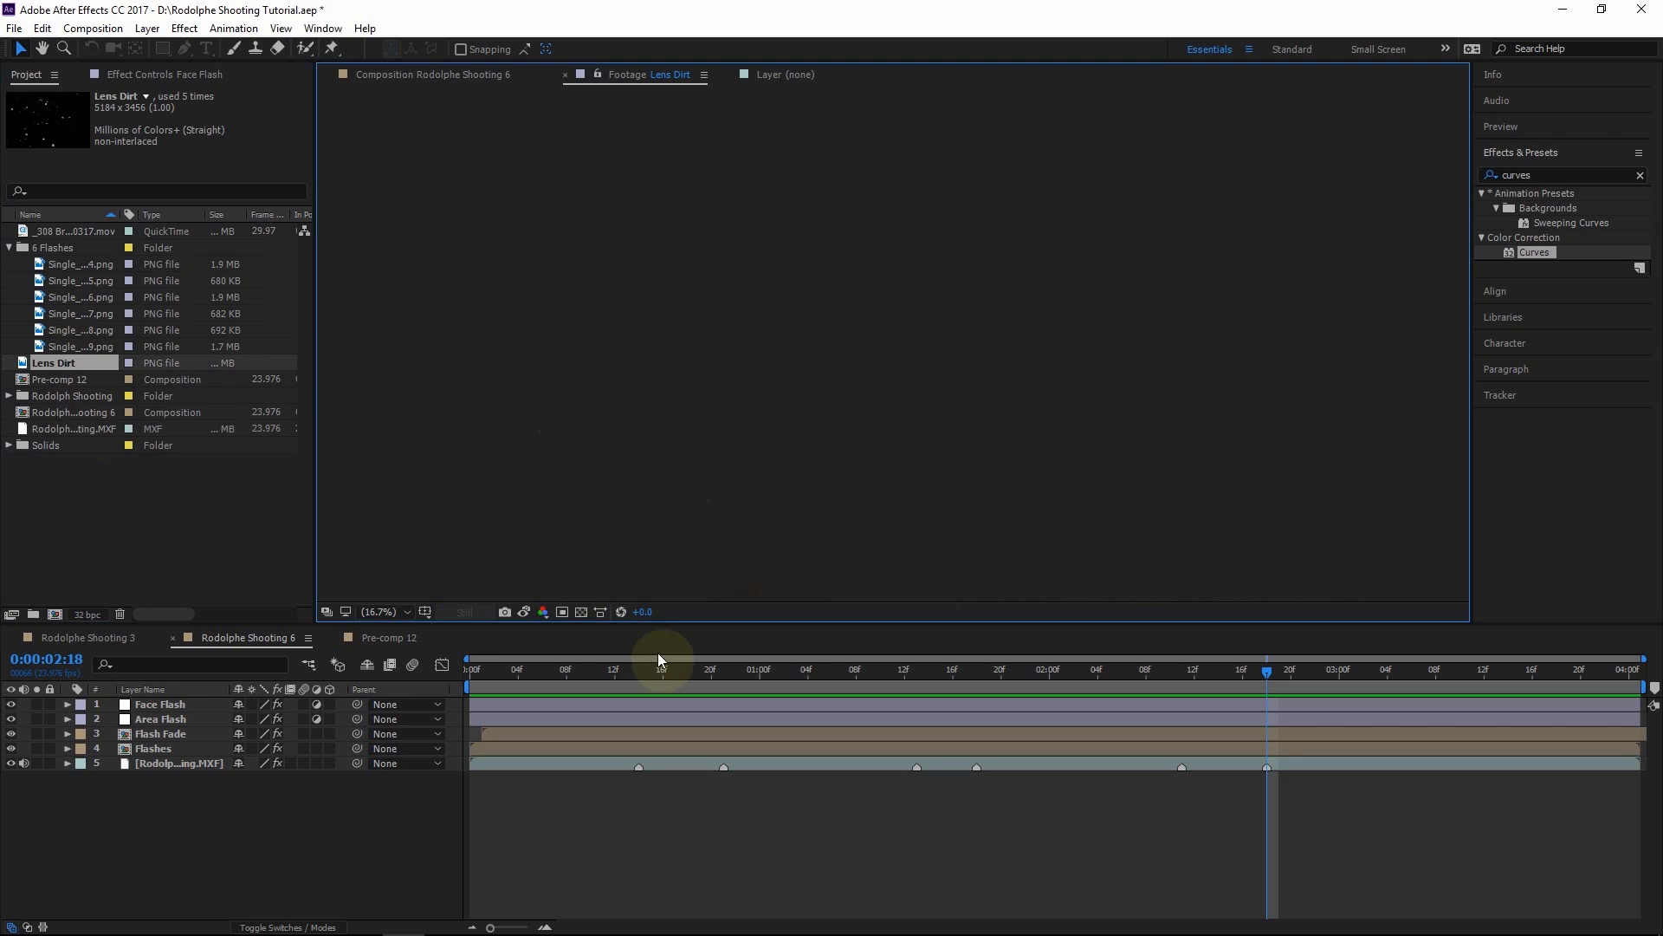
# Add the Lens Dirt image as the uppermost layer of Rodolphe Shooting 6 and scale it to 53%
pyautogui.moveTo(67, 364); pyautogui.dragTo(184, 706)
pyautogui.scroll(-2, 866, 408)
pyautogui.moveTo(864, 406); pyautogui.dragTo(800, 356)
pyautogui.press('v')
pyautogui.press('s')
pyautogui.moveTo(241, 730); pyautogui.dragTo(246, 731)
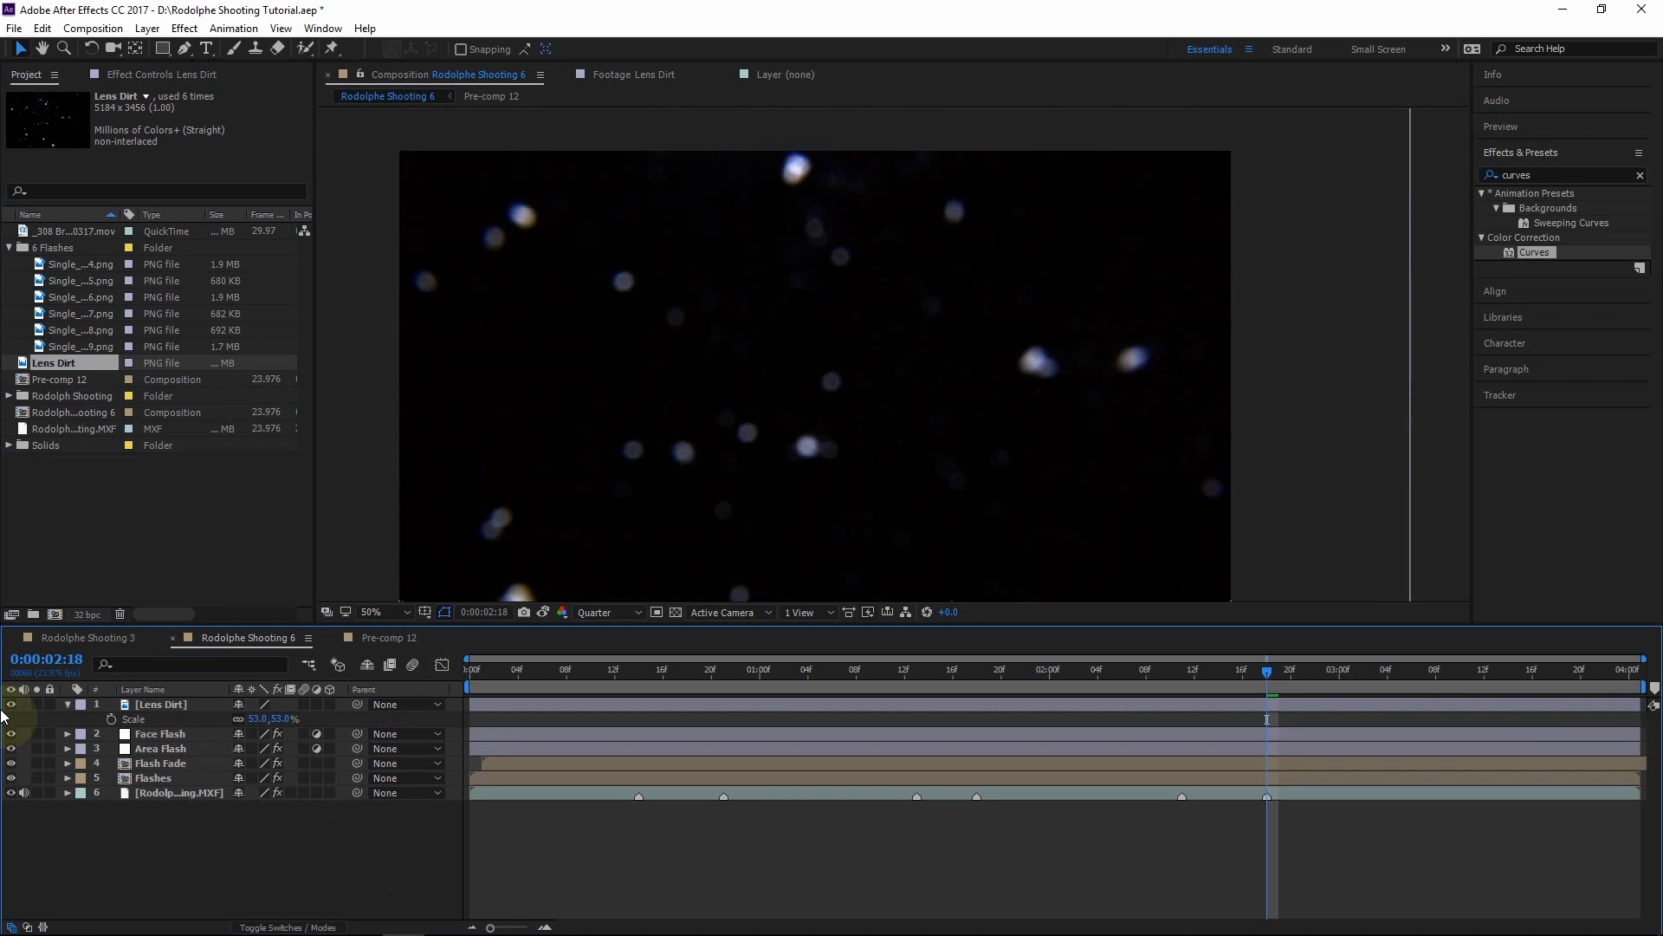
# Hide Lens Dirt, duplicate the Flashes layer directly above it in the stack, and solo the duplicate
pyautogui.click(11, 706)
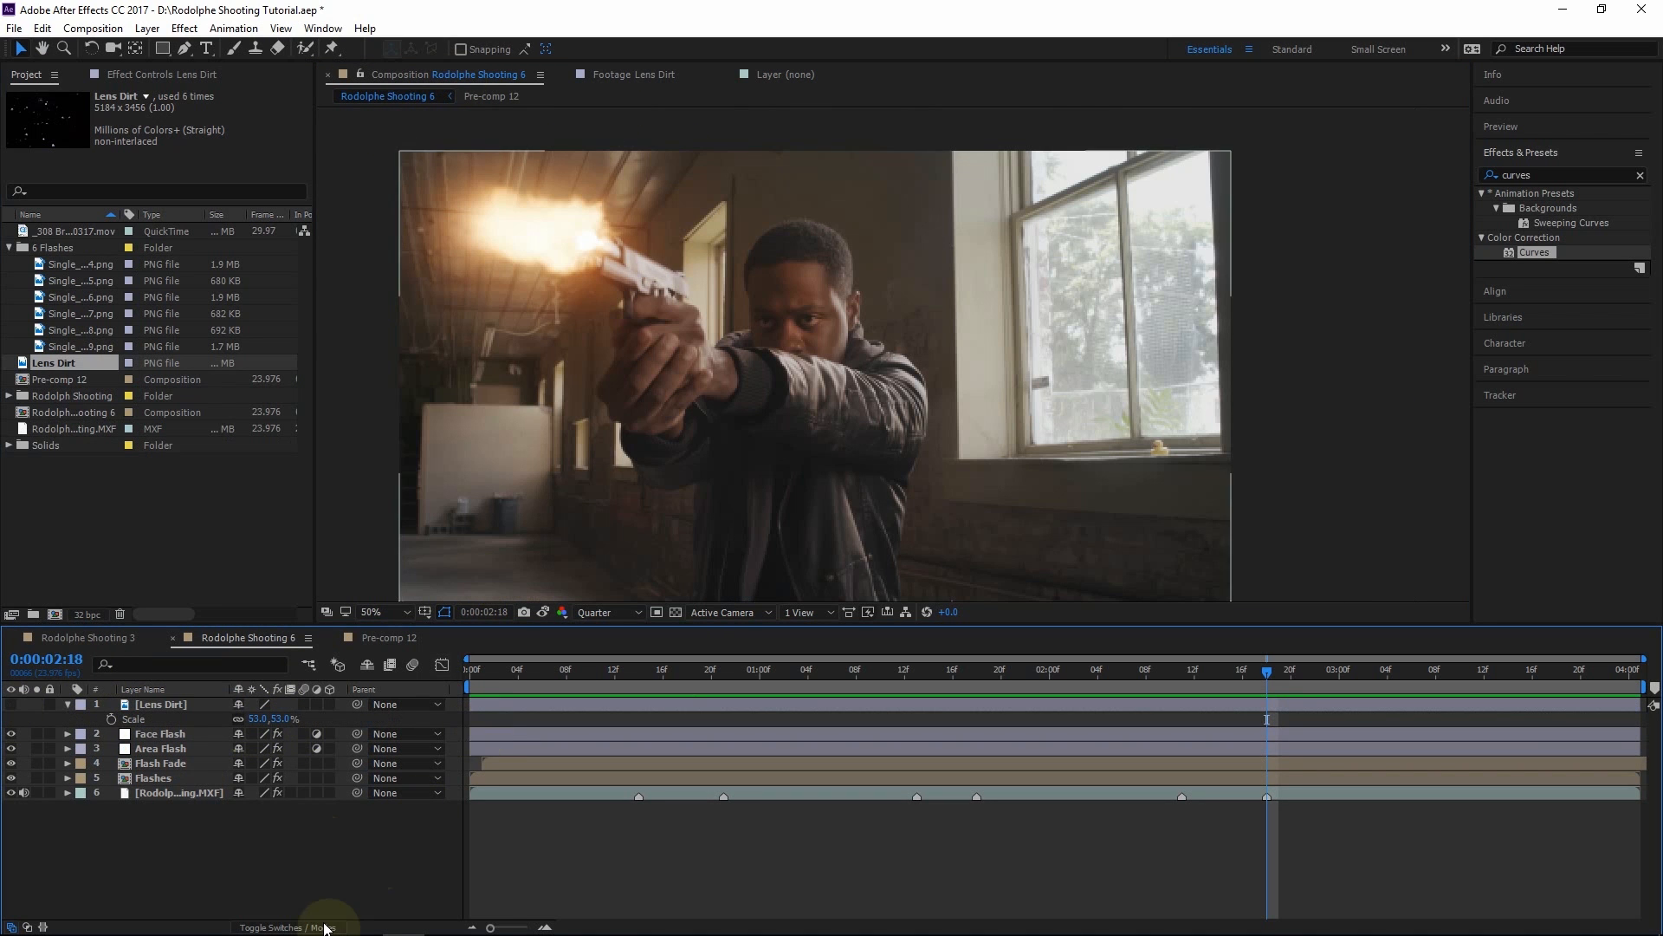
pyautogui.click(323, 928)
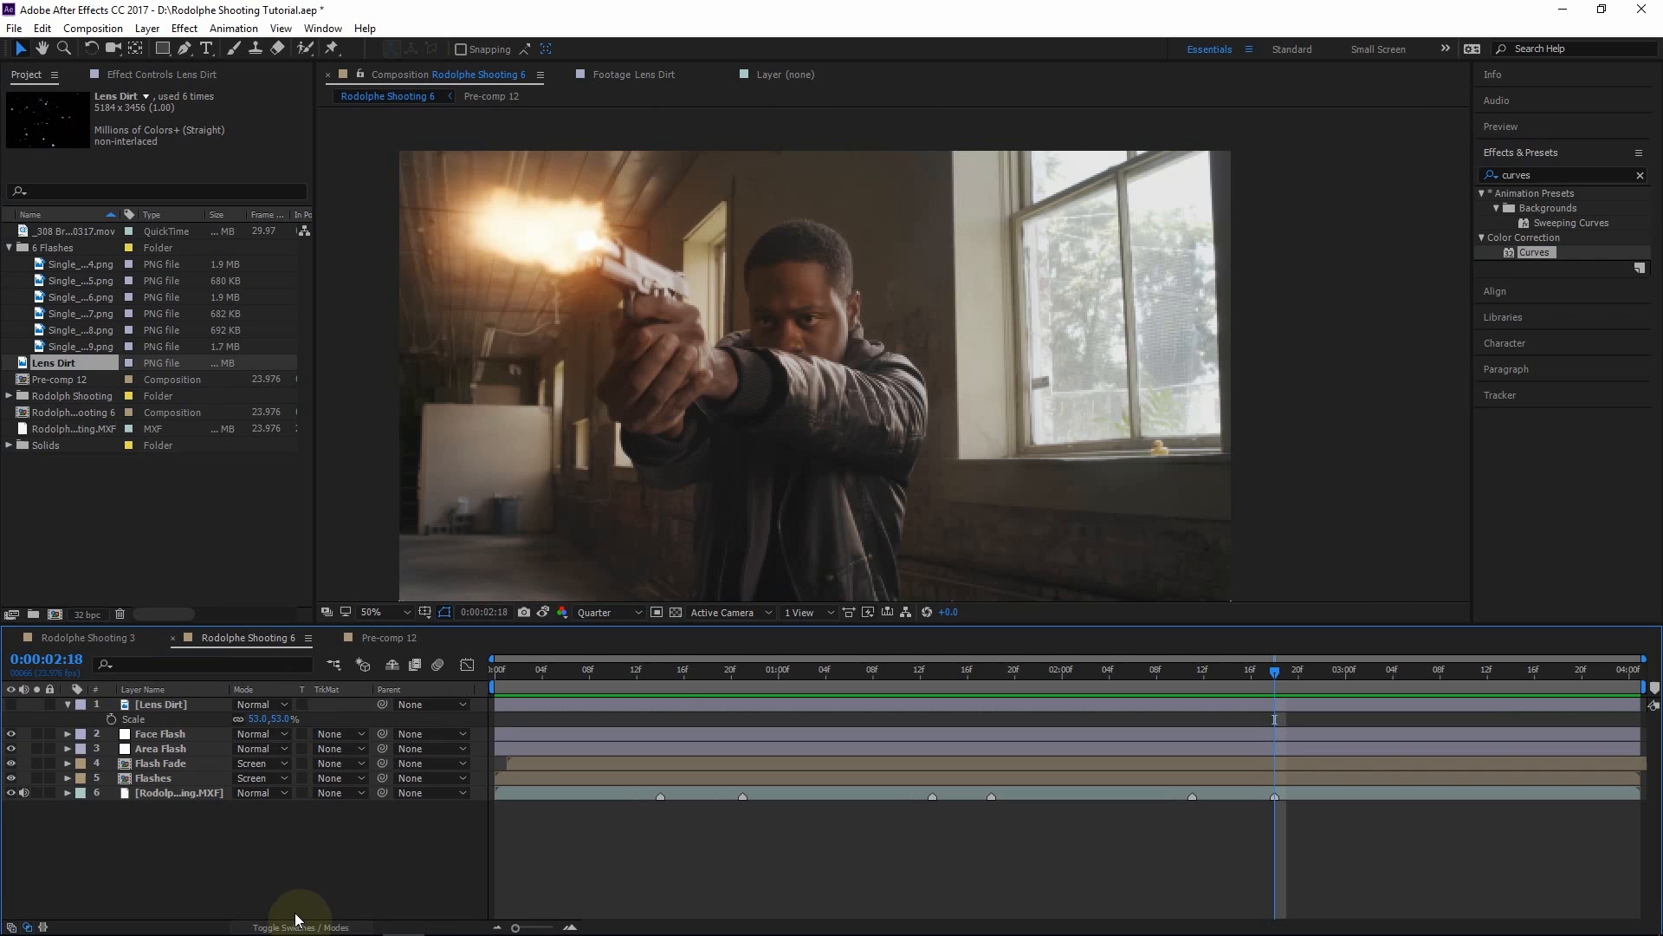
pyautogui.click(163, 775)
pyautogui.hotkey('ctrl', 'd')
pyautogui.moveTo(165, 774); pyautogui.dragTo(184, 700)
pyautogui.click(37, 704)
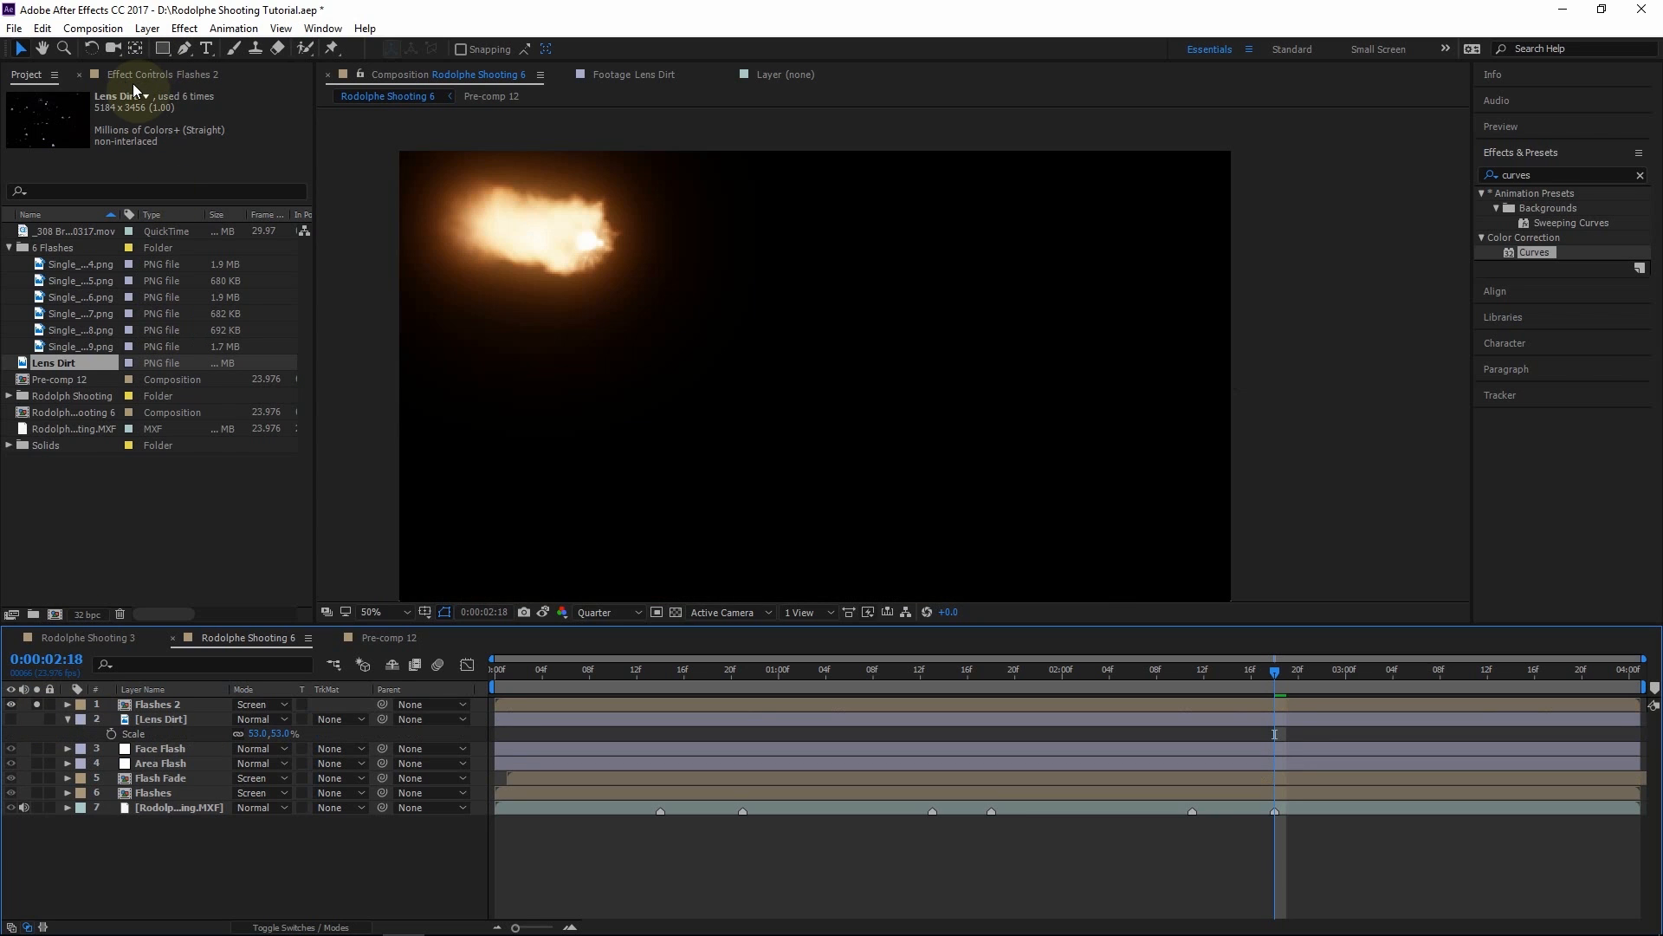
# Delete both Glow effects from the Flashes 2 layer
pyautogui.click(132, 84)
pyautogui.click(66, 112)
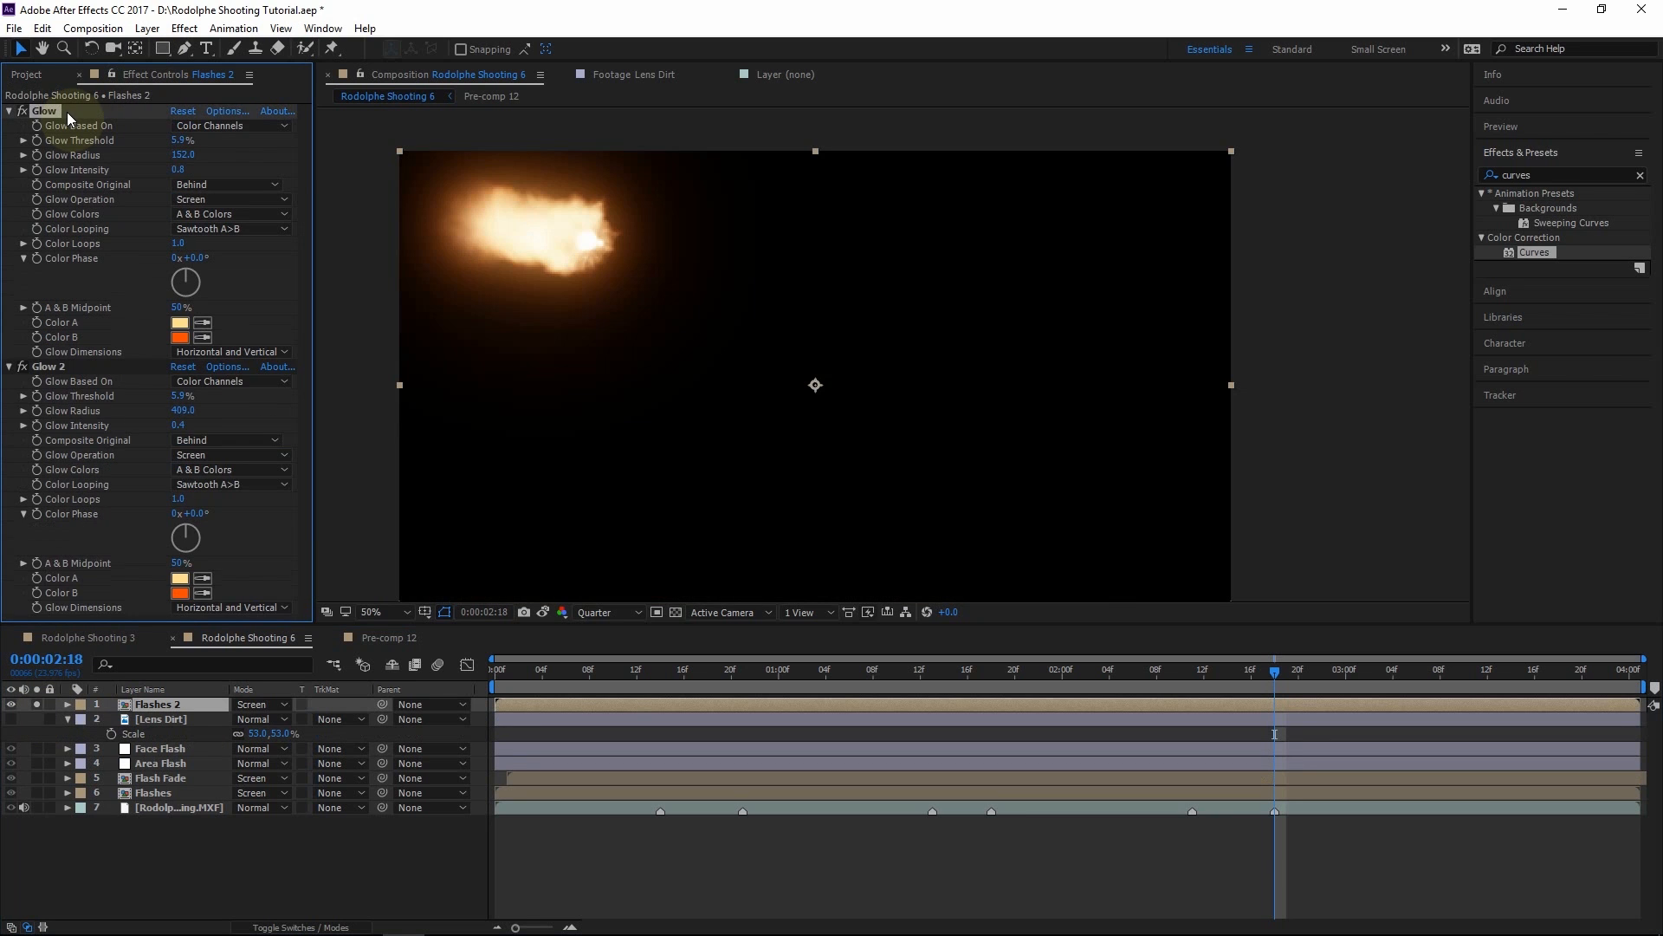
pyautogui.press('Delete')
pyautogui.press('Delete')
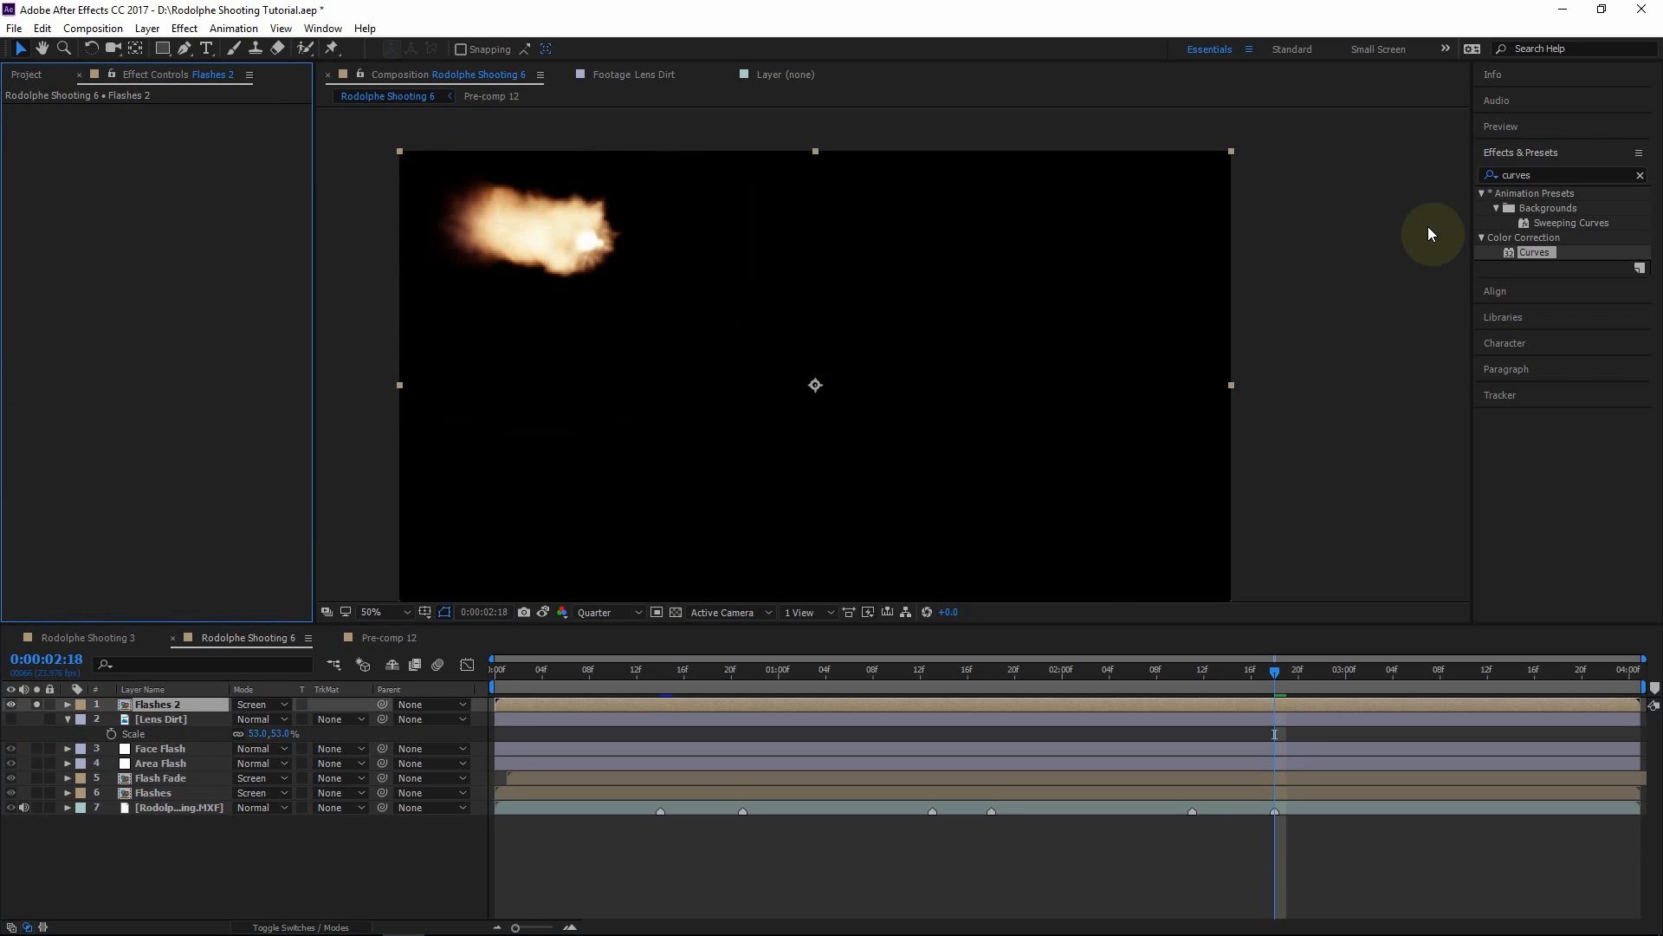
# Apply Fast Blur to the Flashes 2 layer with a Blurriness of 648
pyautogui.click(1542, 173)
pyautogui.write('fast')
pyautogui.moveTo(1549, 343); pyautogui.dragTo(759, 151)
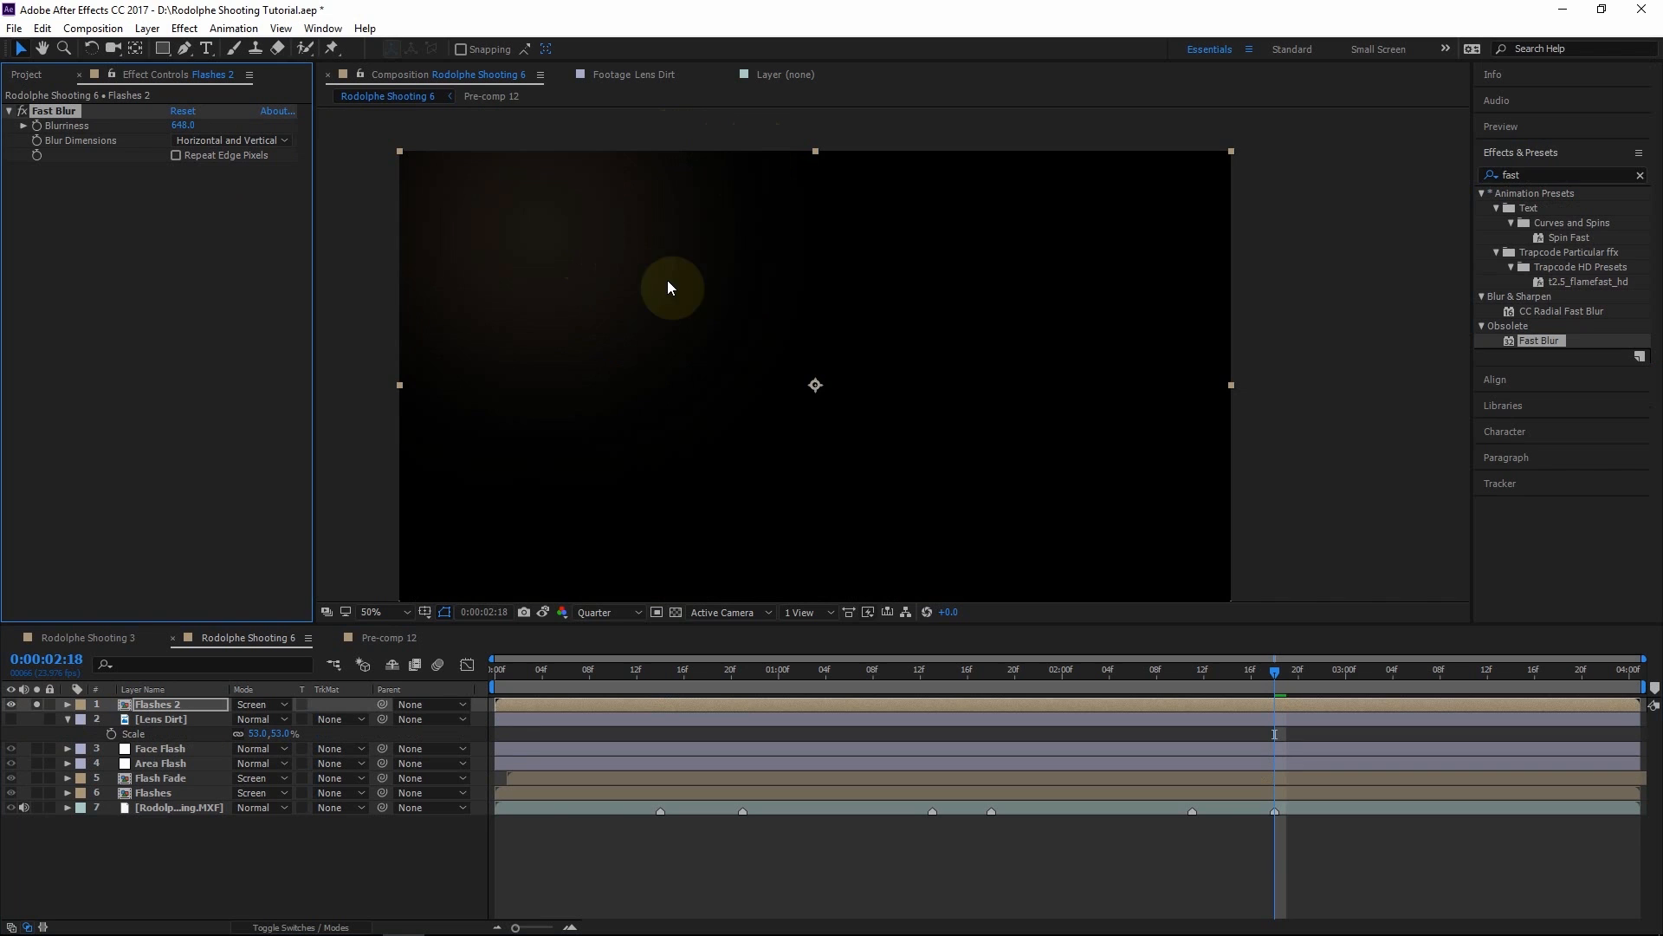
# Apply Curves to Flashes 2 with a strongly raised Alpha curve, and set Fast Blur's Blurriness to 682
pyautogui.hotkey('ctrl', '5')
pyautogui.write('curves')
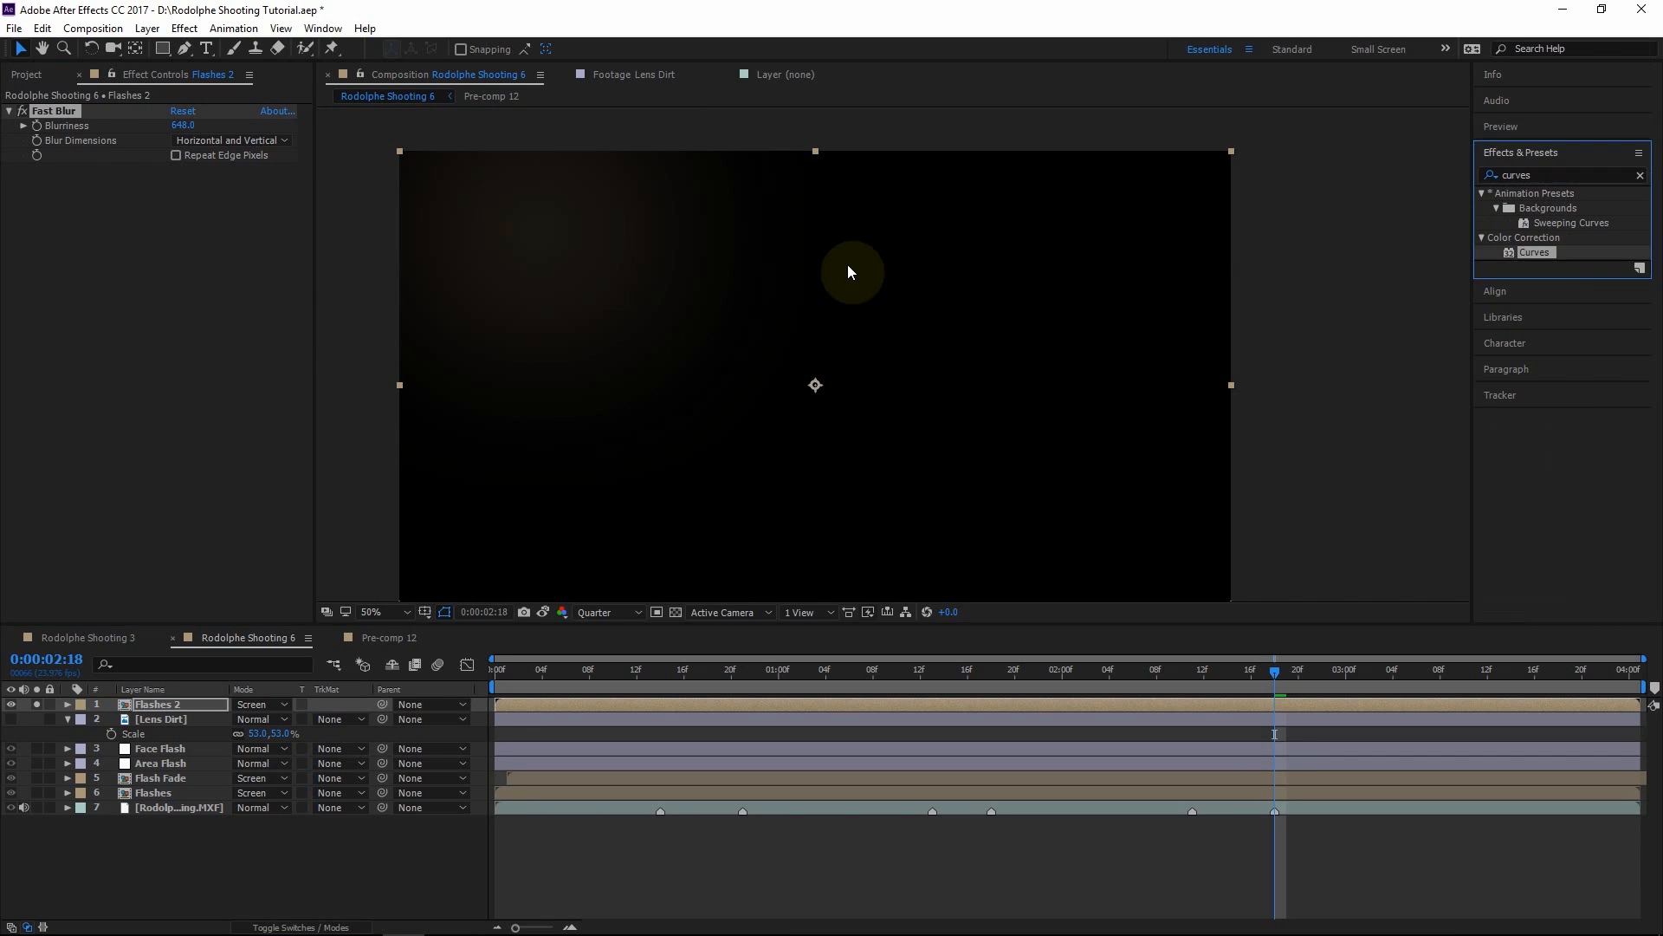
pyautogui.press('Return')
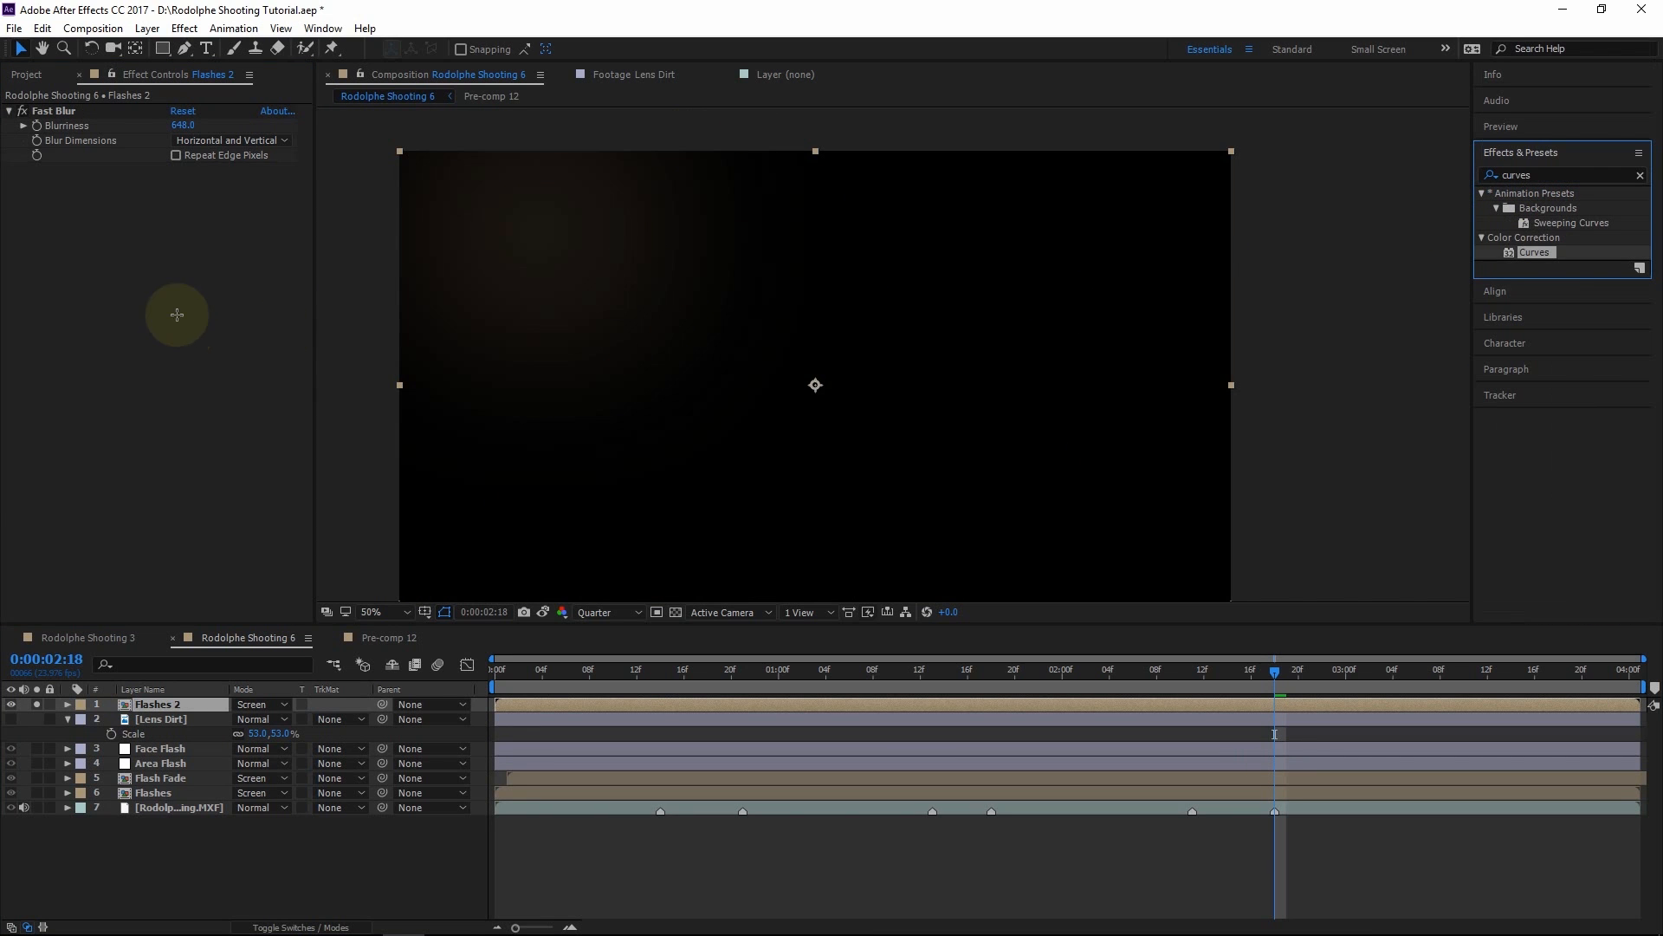
pyautogui.click(225, 185)
pyautogui.click(214, 279)
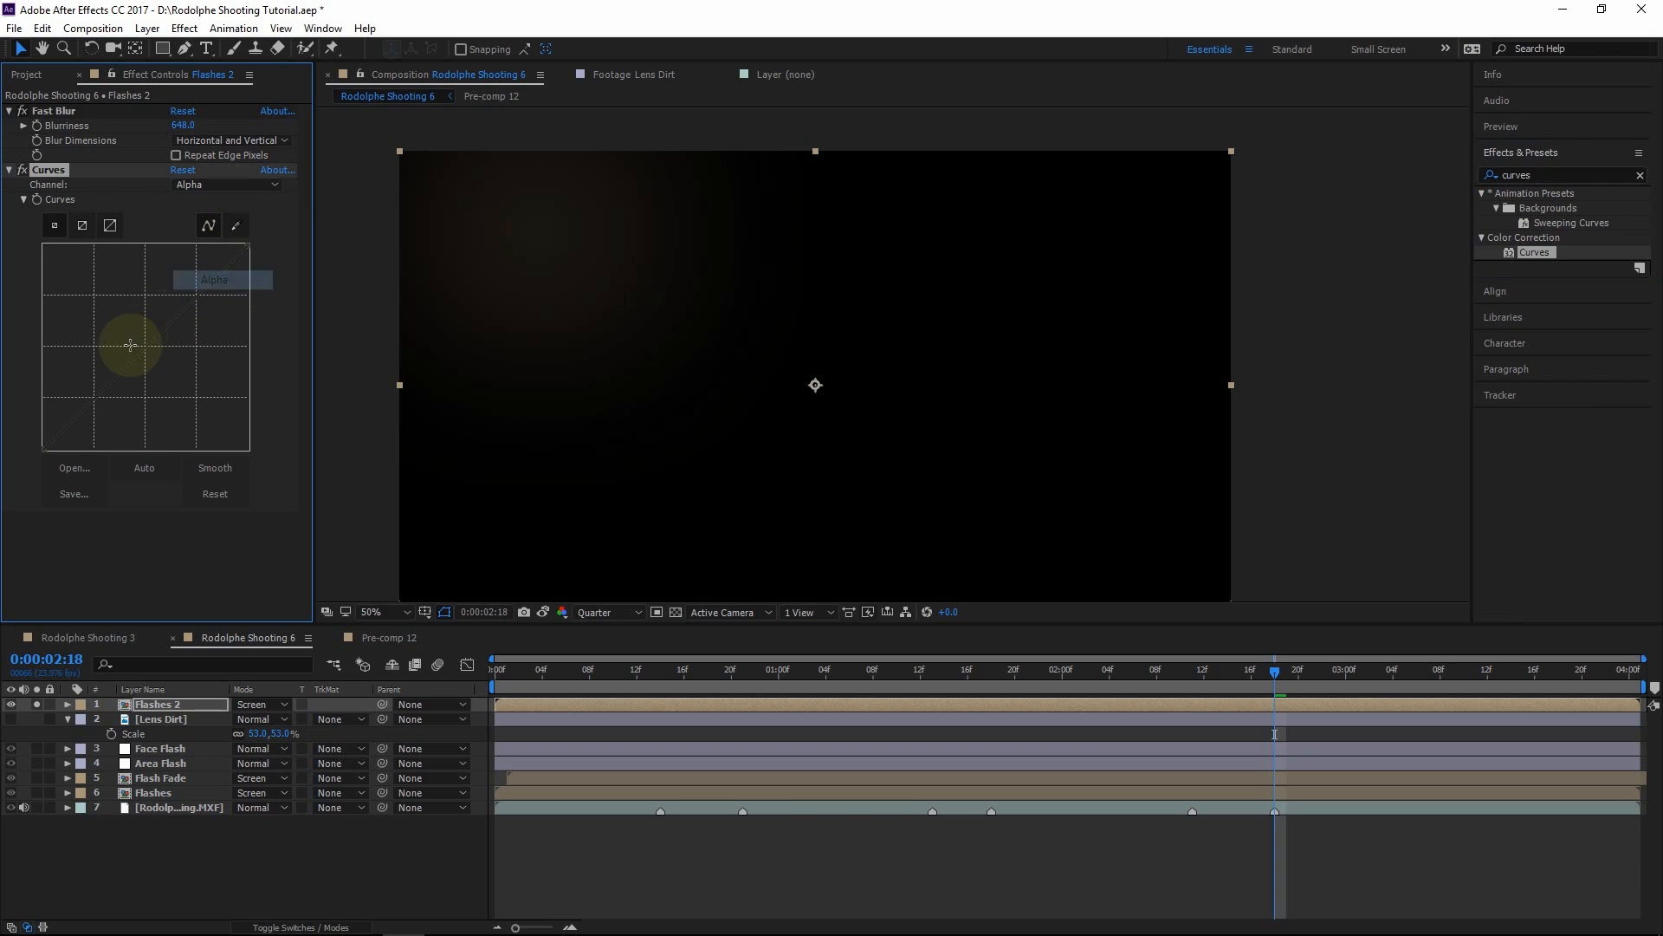
pyautogui.moveTo(103, 307); pyautogui.dragTo(99, 308)
pyautogui.moveTo(185, 130); pyautogui.dragTo(227, 127)
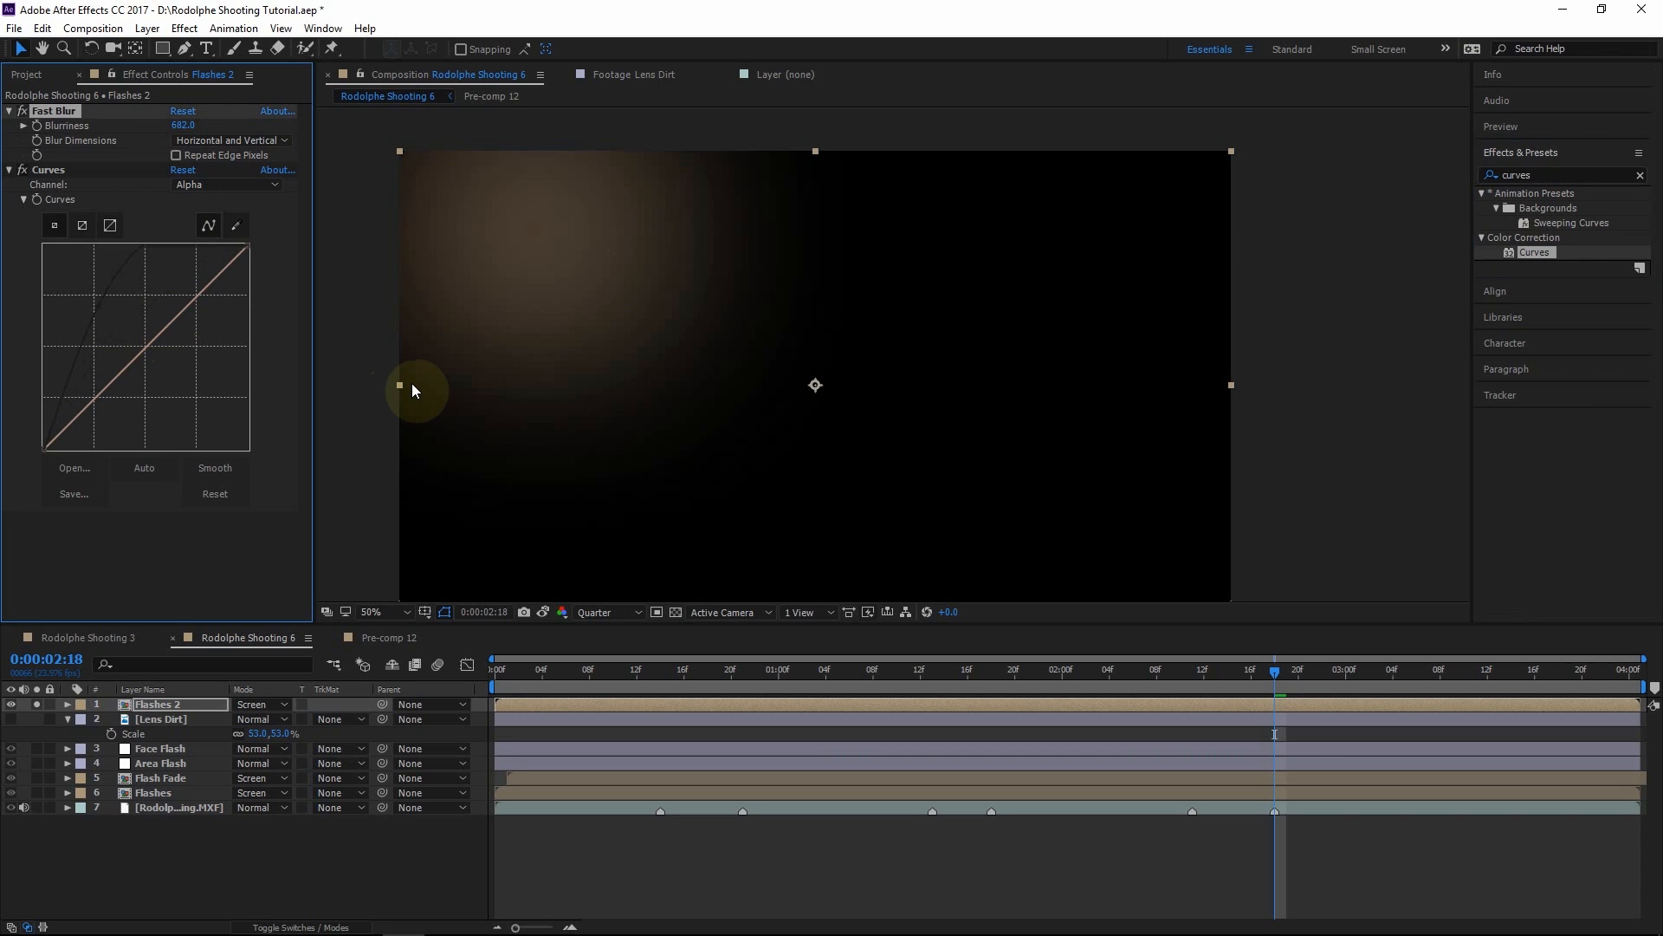
# At 0:00:01:13, unsolo Flashes 2, show Lens Dirt, and set its track matte to Alpha Matte "Flashes 2"
pyautogui.click(934, 685)
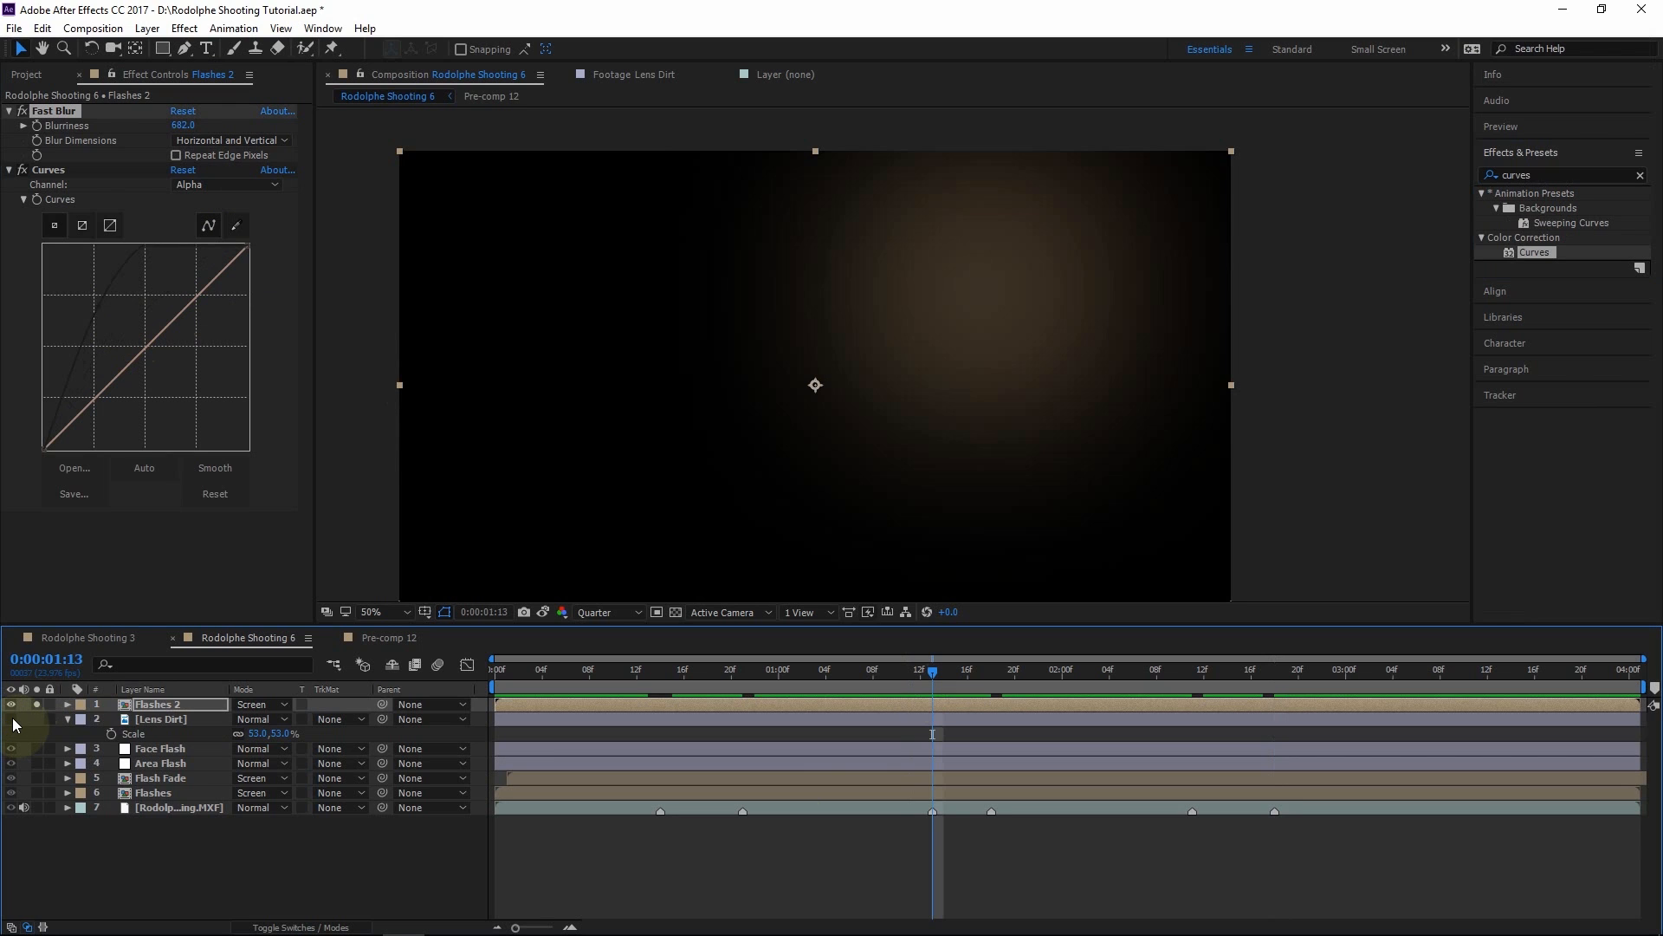
pyautogui.click(199, 705)
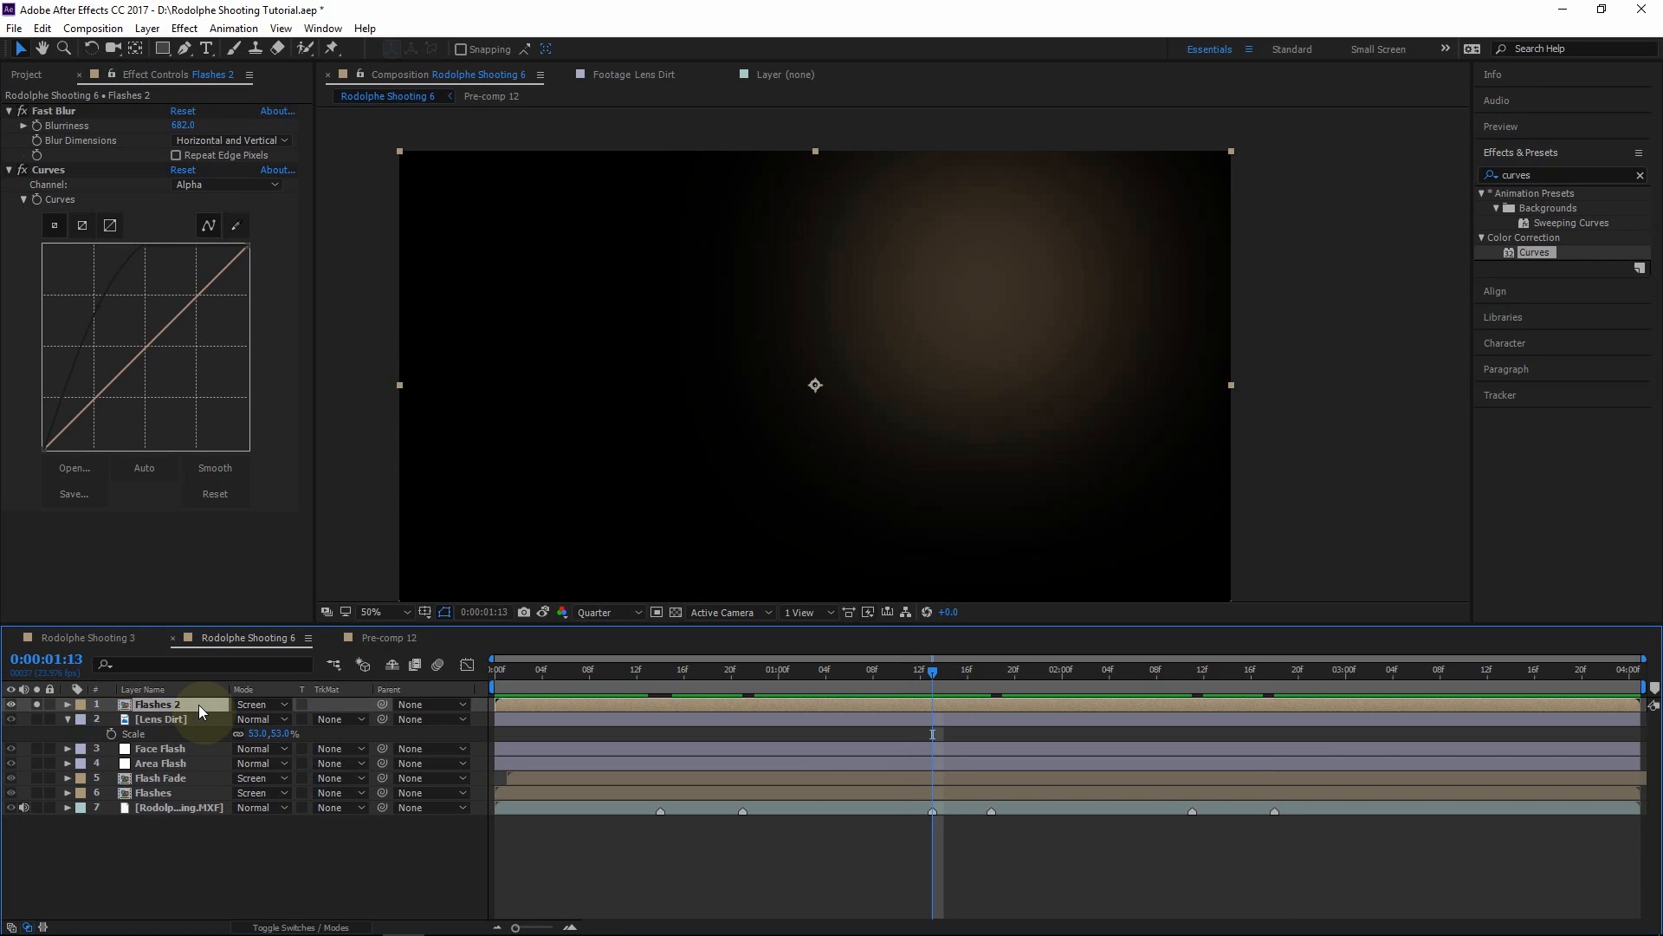
pyautogui.click(39, 705)
pyautogui.click(139, 722)
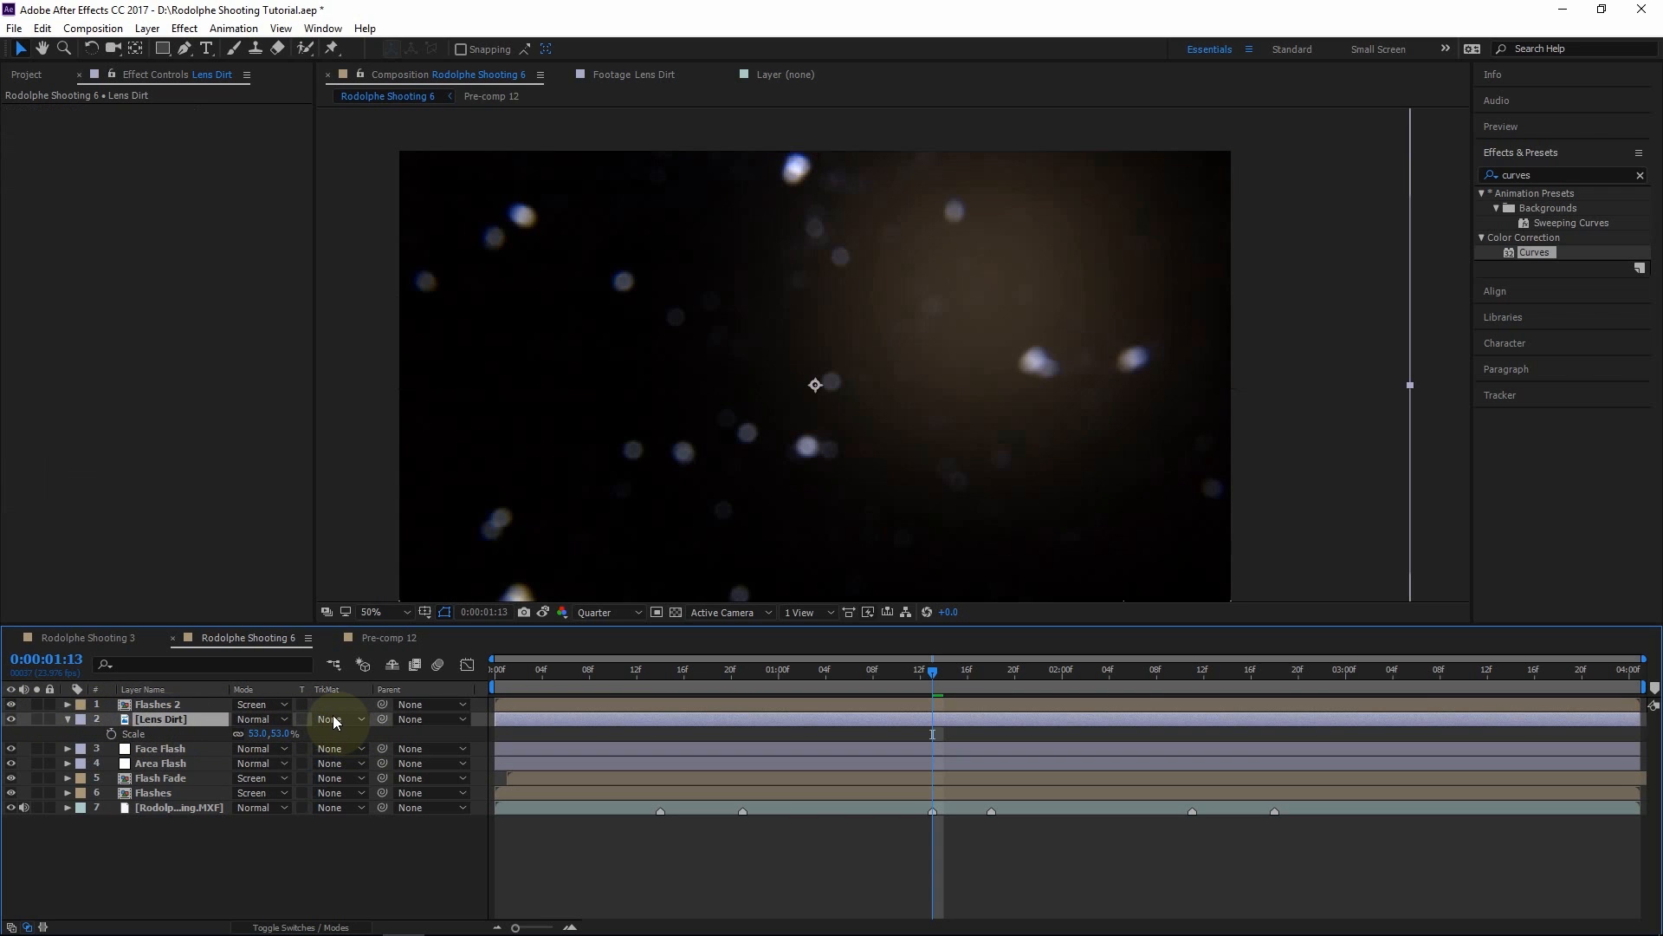
pyautogui.click(303, 906)
pyautogui.click(301, 927)
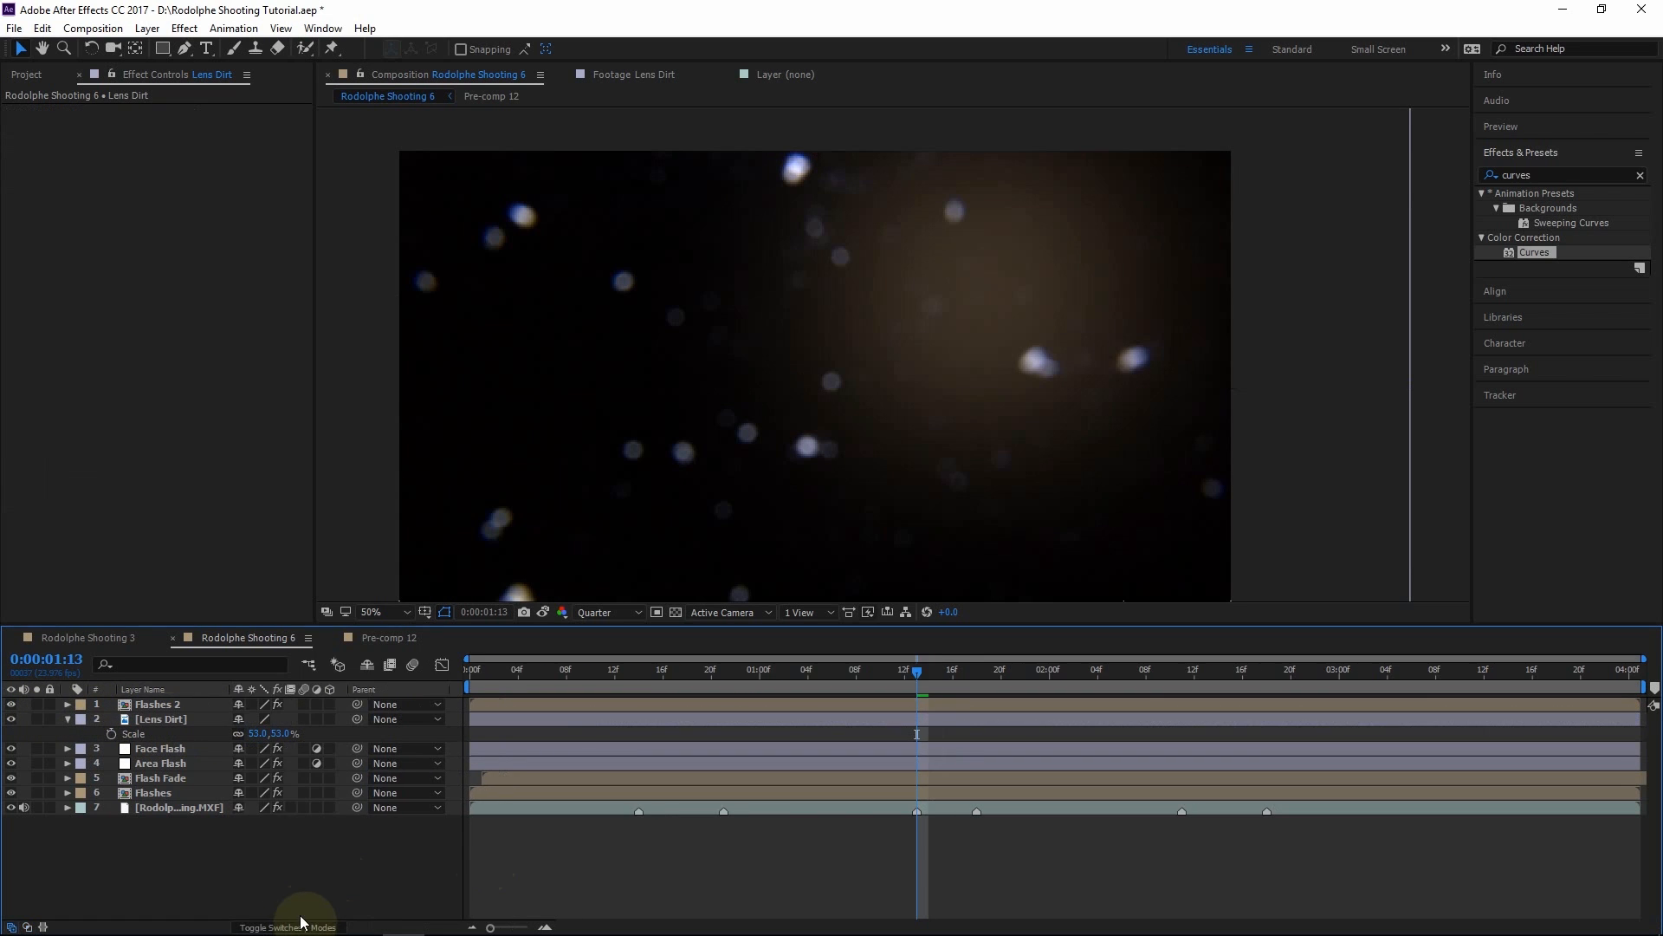
pyautogui.click(299, 925)
pyautogui.click(340, 721)
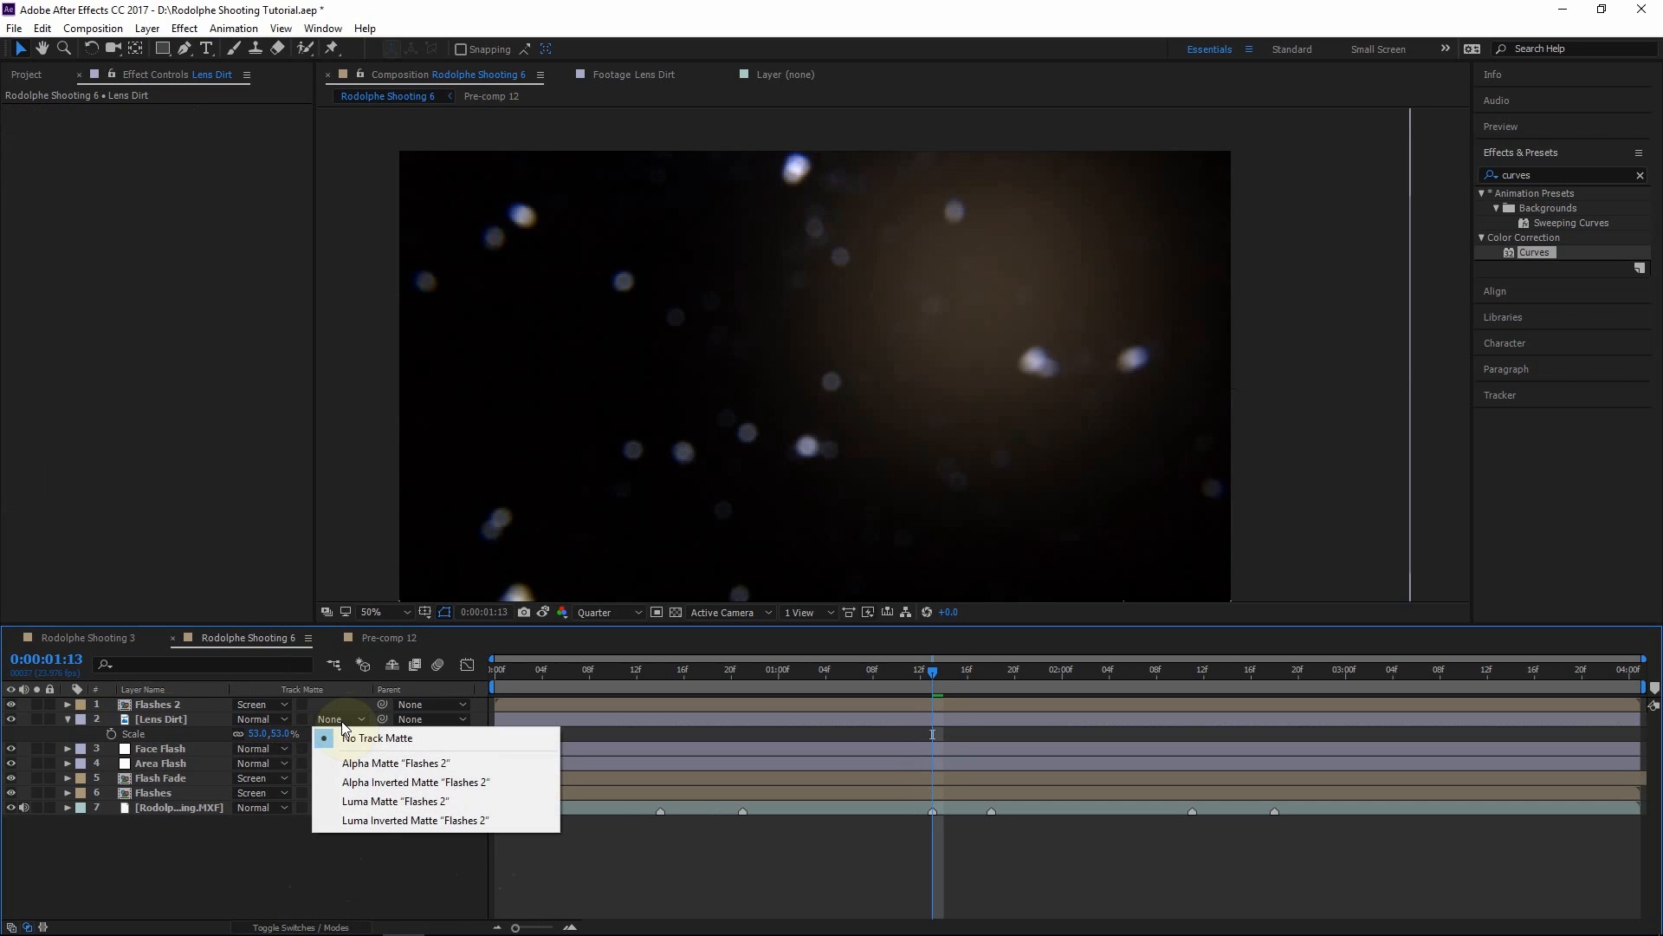
pyautogui.click(372, 768)
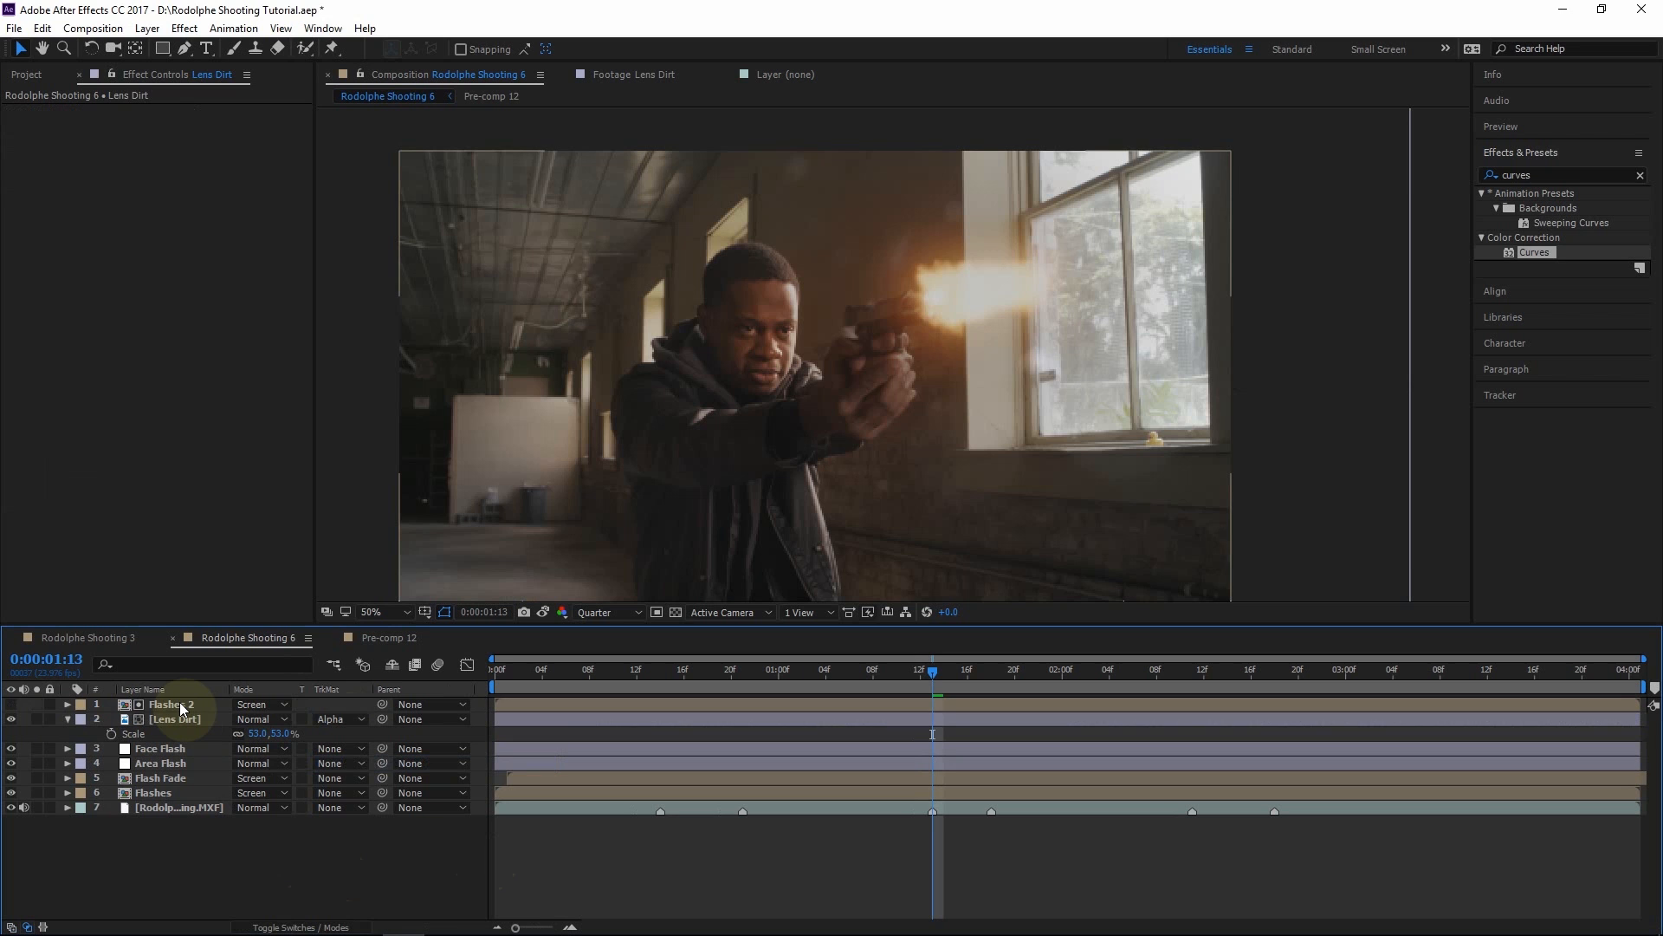
# Set the Lens Dirt layer's blending mode to Screen, keeping the Flashes 2 matte layer hidden
pyautogui.click(182, 704)
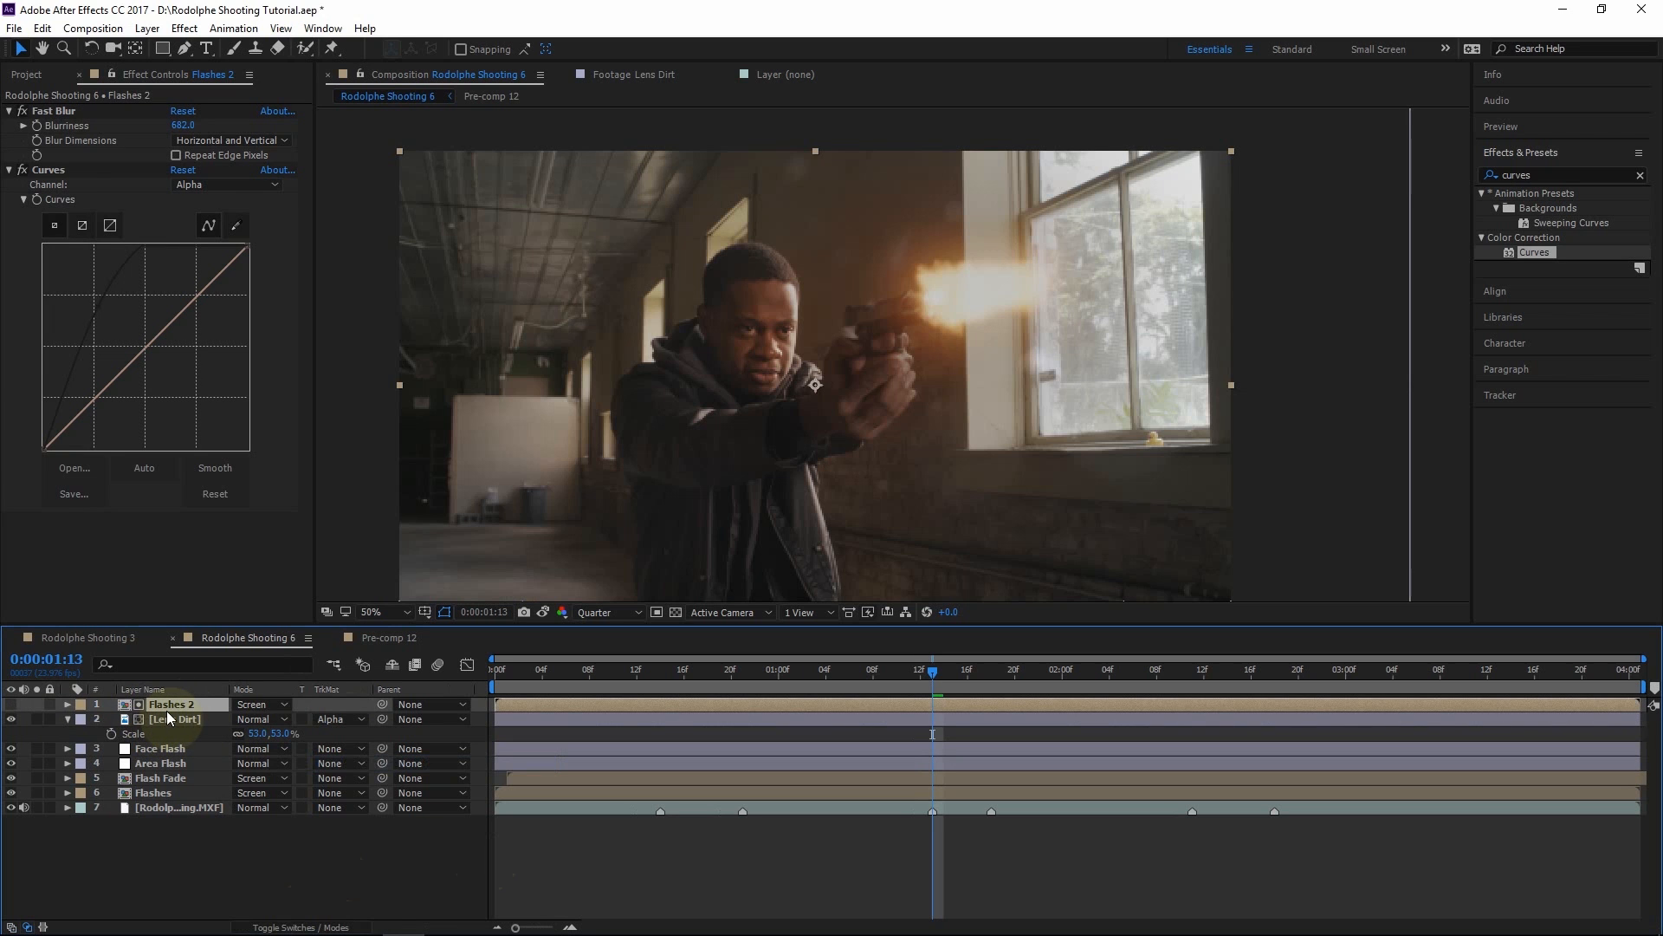
pyautogui.click(10, 706)
pyautogui.click(37, 706)
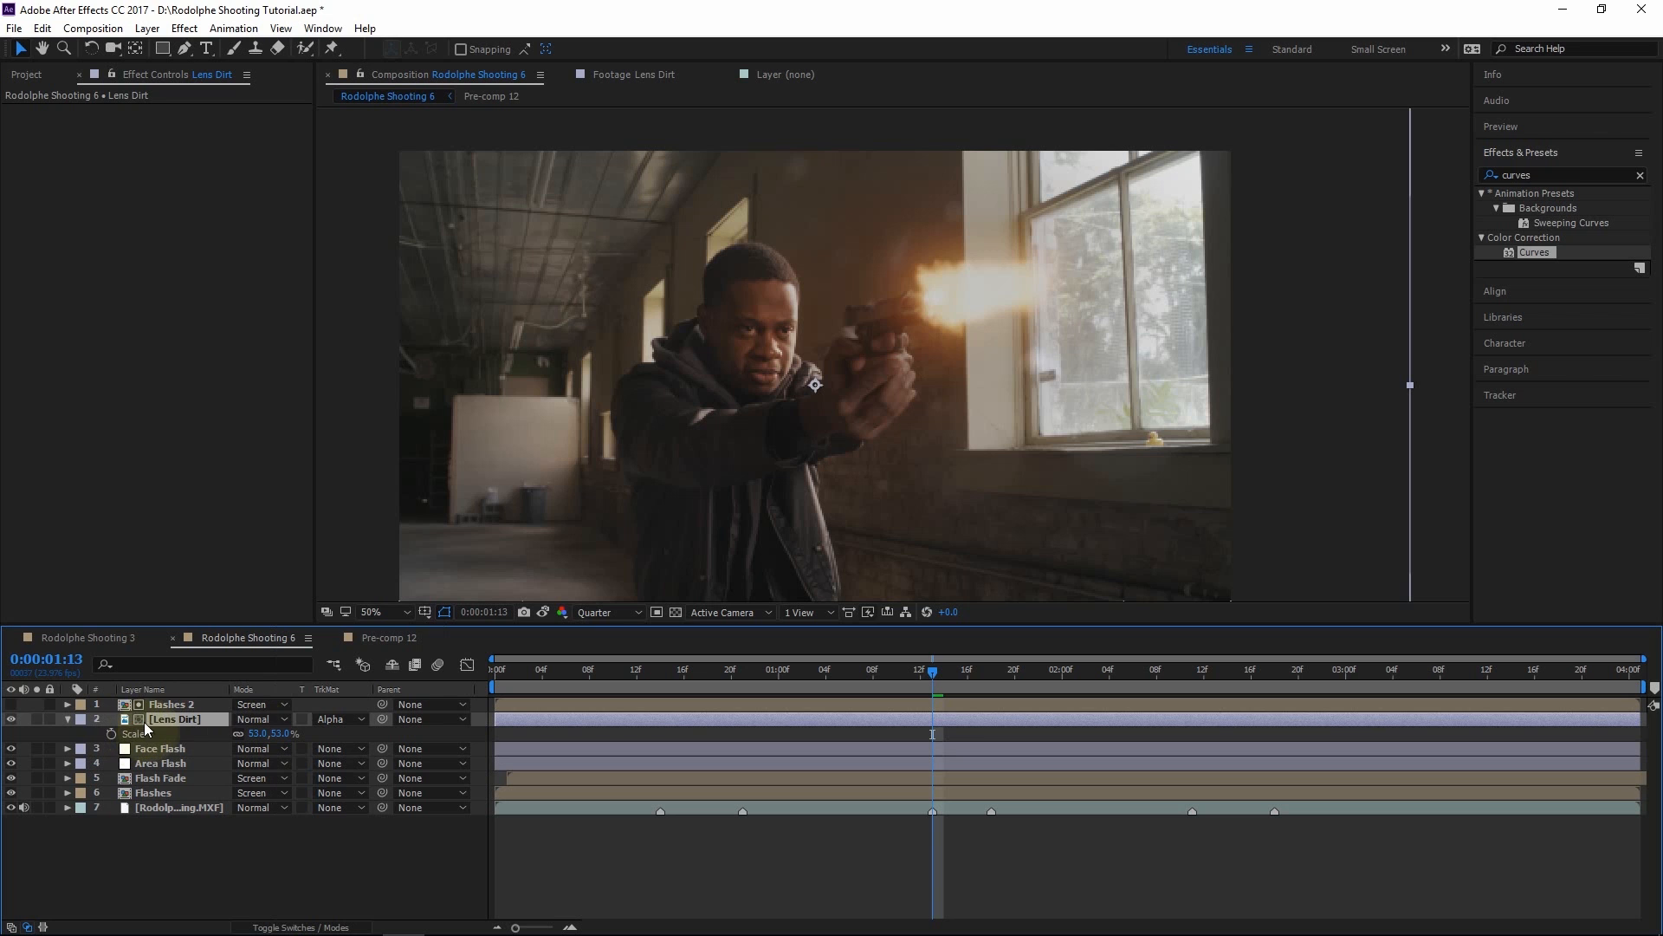
pyautogui.click(247, 720)
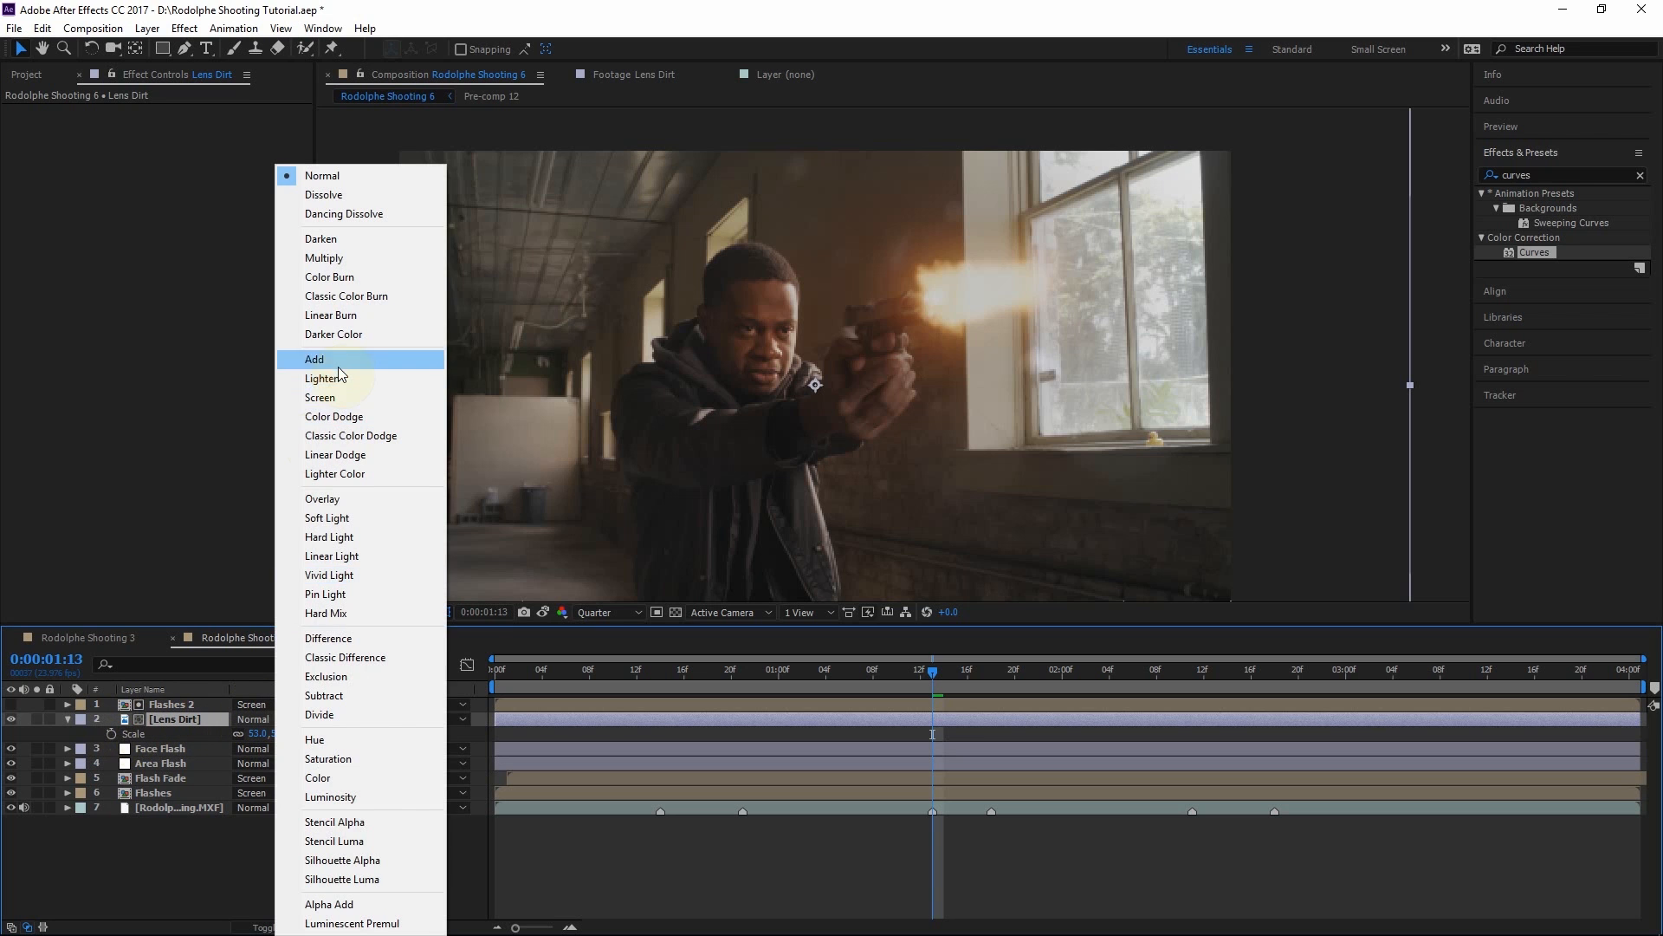
pyautogui.click(388, 401)
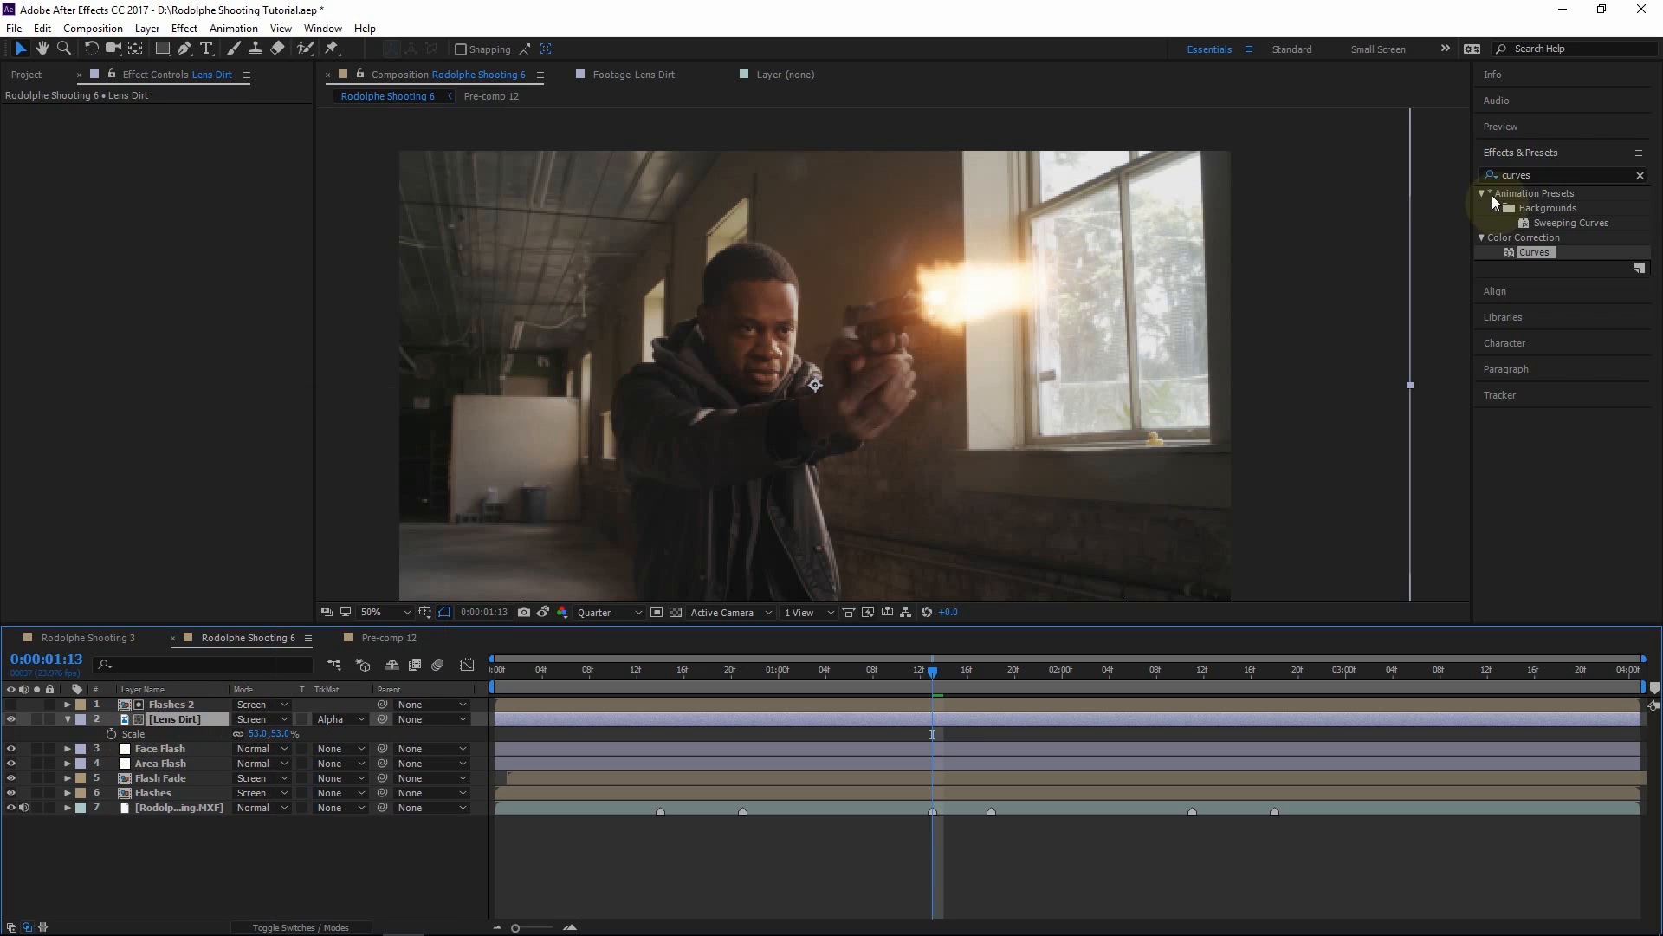
# Apply Tint to Lens Dirt and map white to a warm orange tone
pyautogui.click(1554, 178)
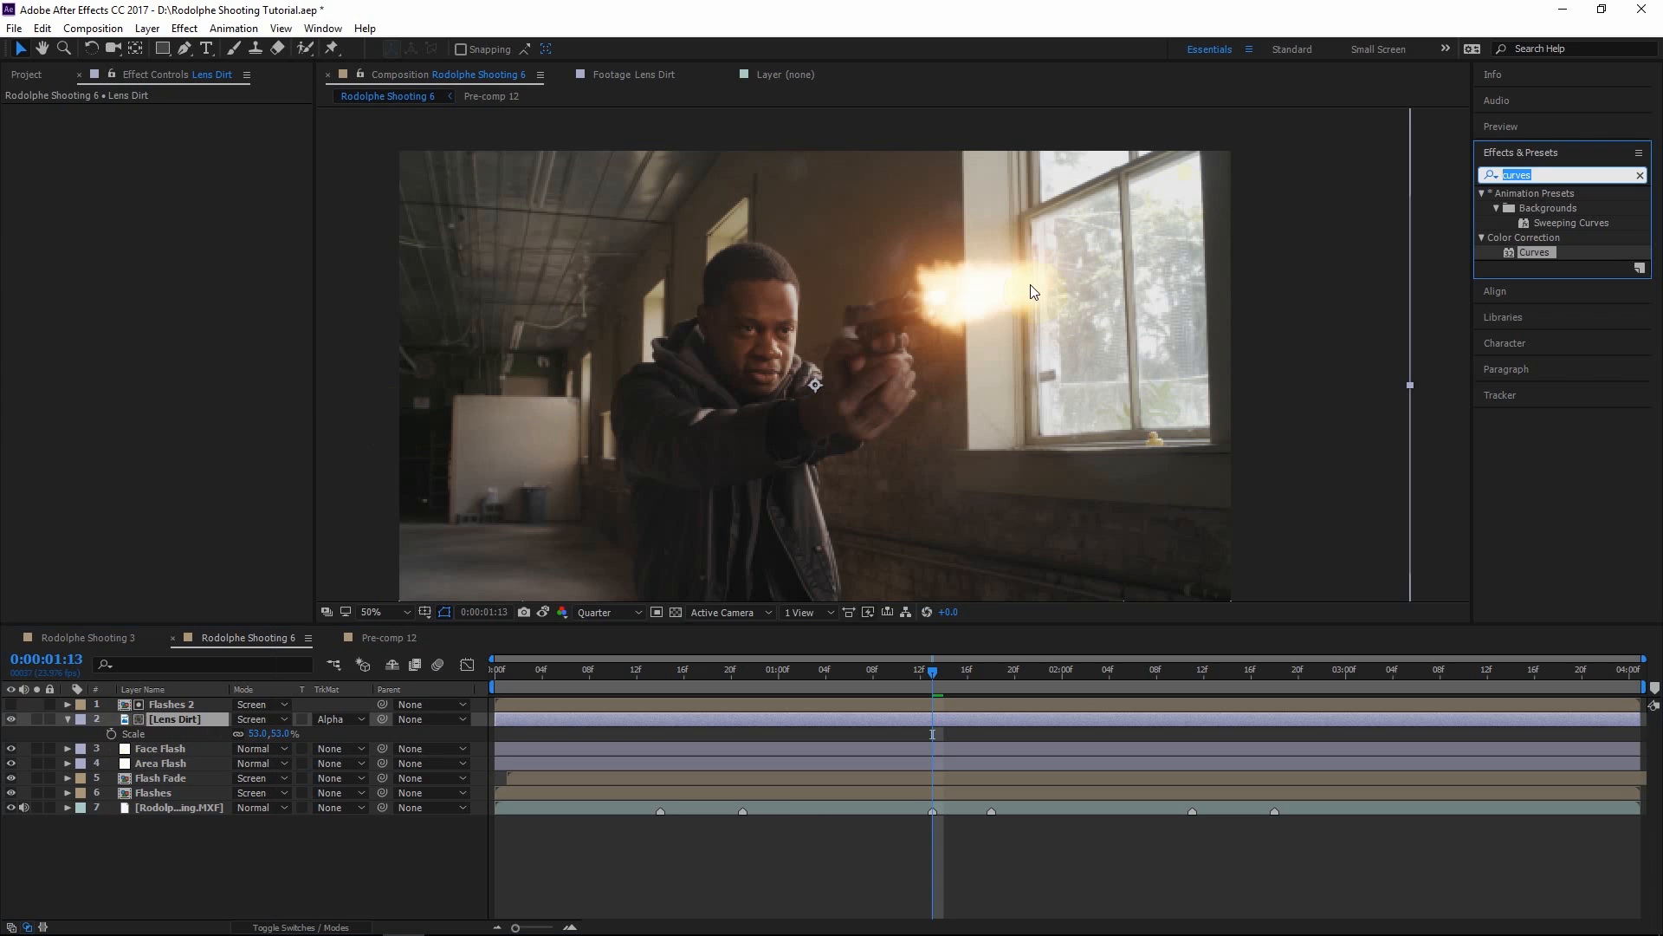
pyautogui.write('tint')
pyautogui.moveTo(1492, 270); pyautogui.dragTo(204, 537)
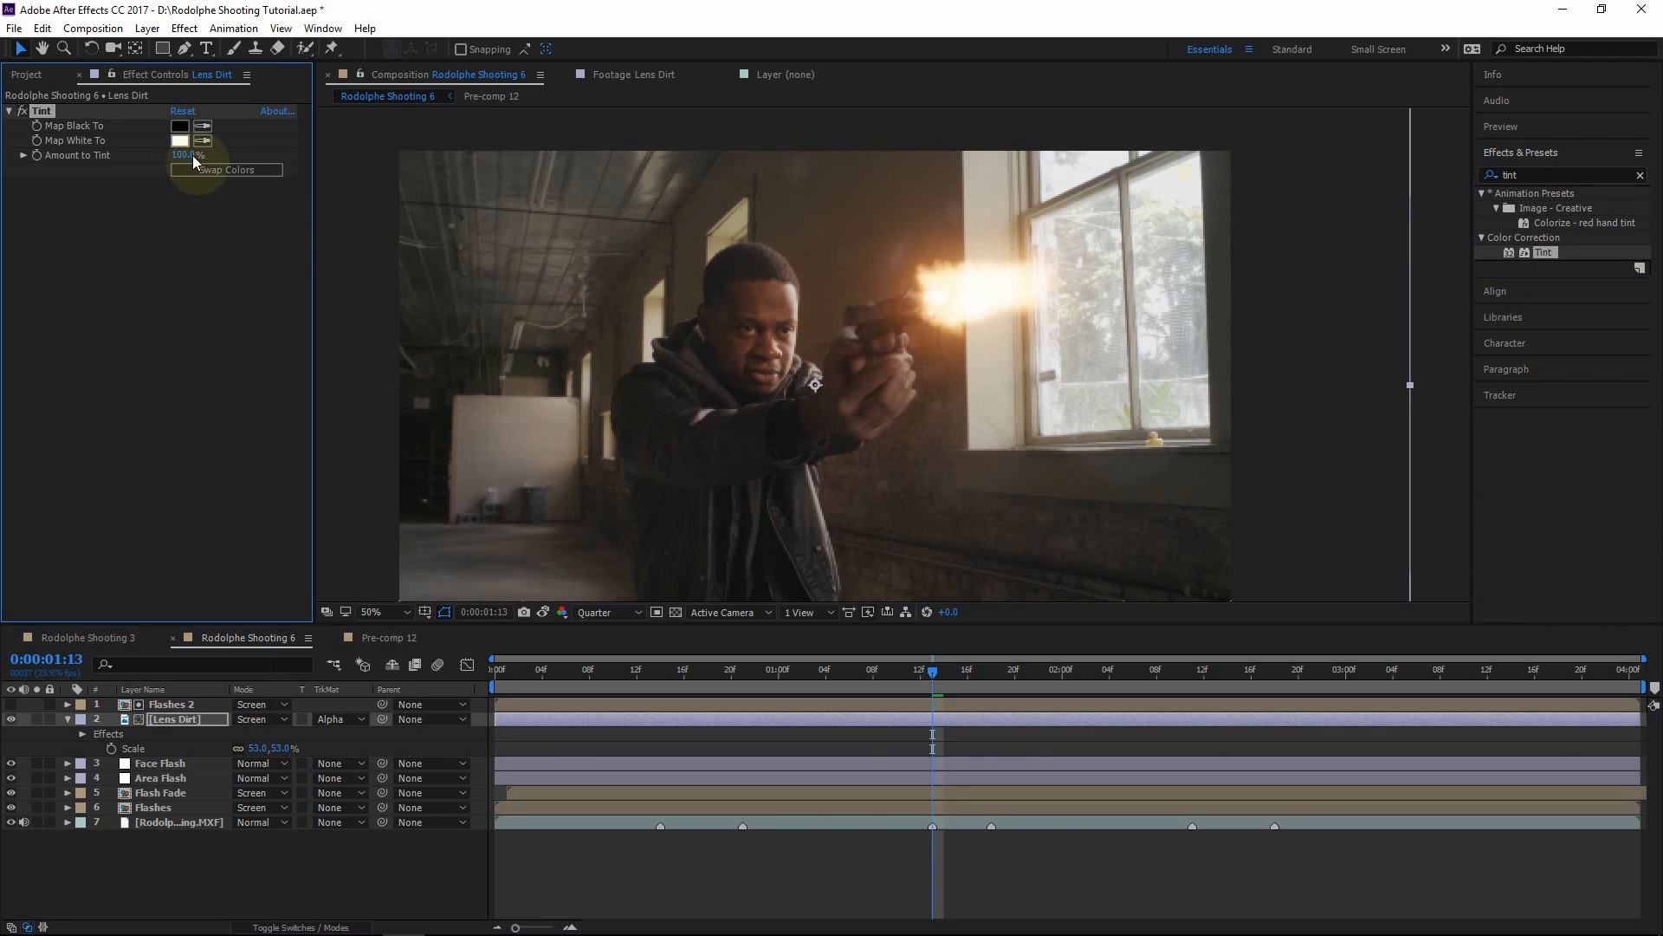
pyautogui.click(179, 141)
pyautogui.moveTo(223, 119); pyautogui.dragTo(143, 3)
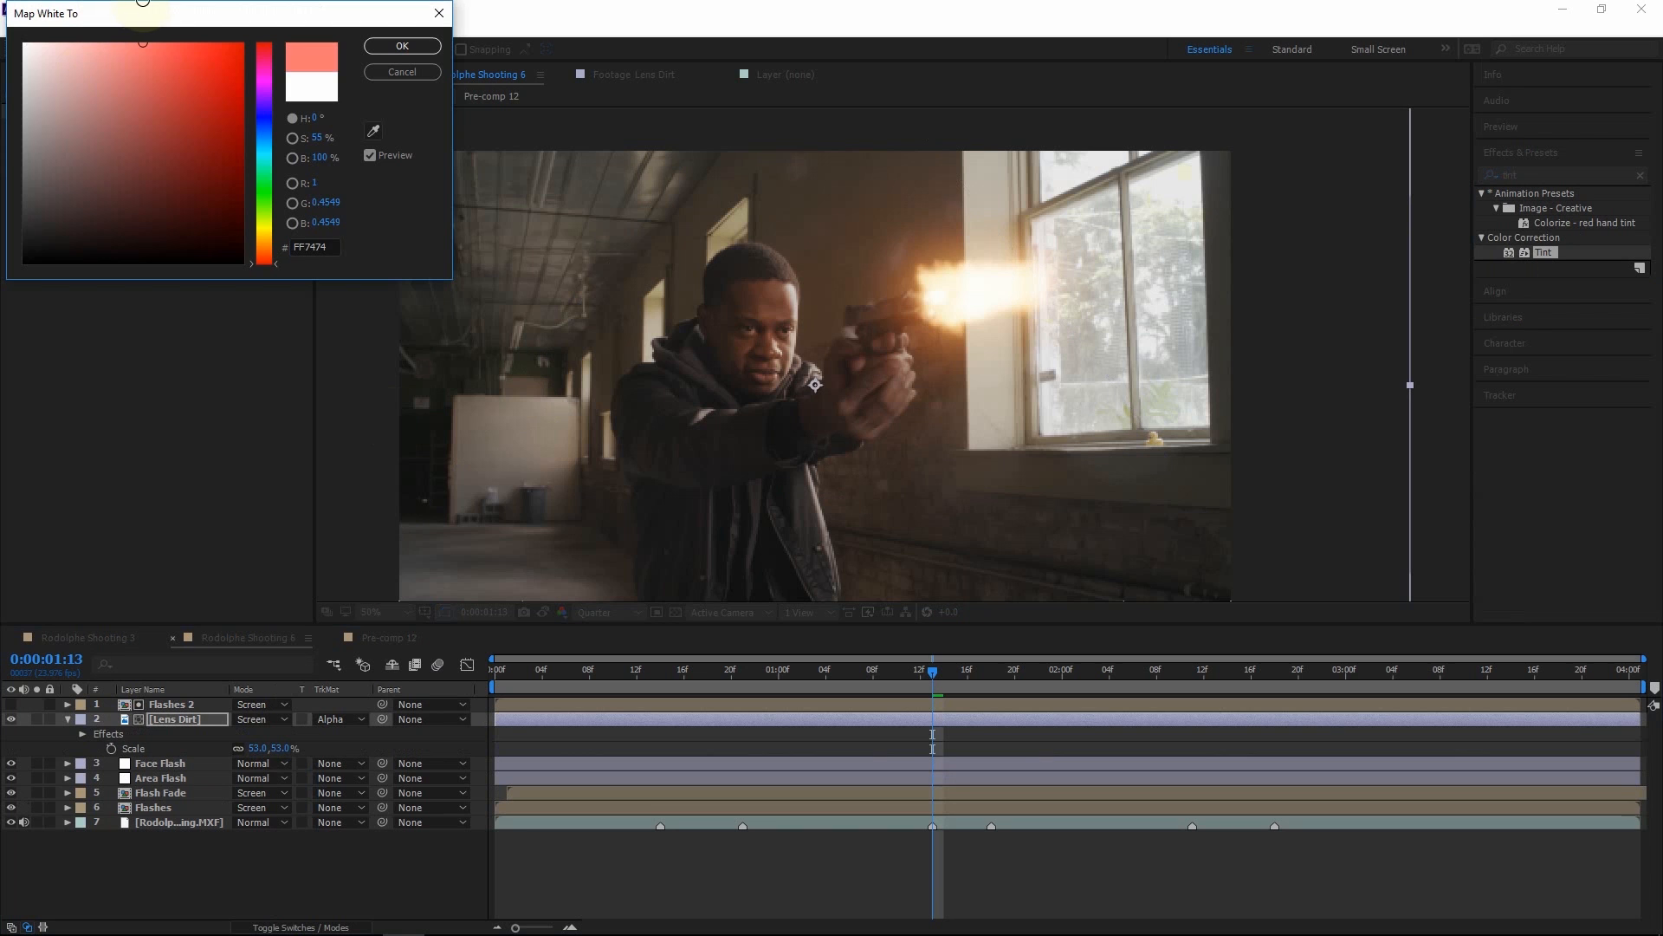
pyautogui.moveTo(267, 256); pyautogui.dragTo(269, 250)
pyautogui.click(400, 46)
pyautogui.click(658, 502)
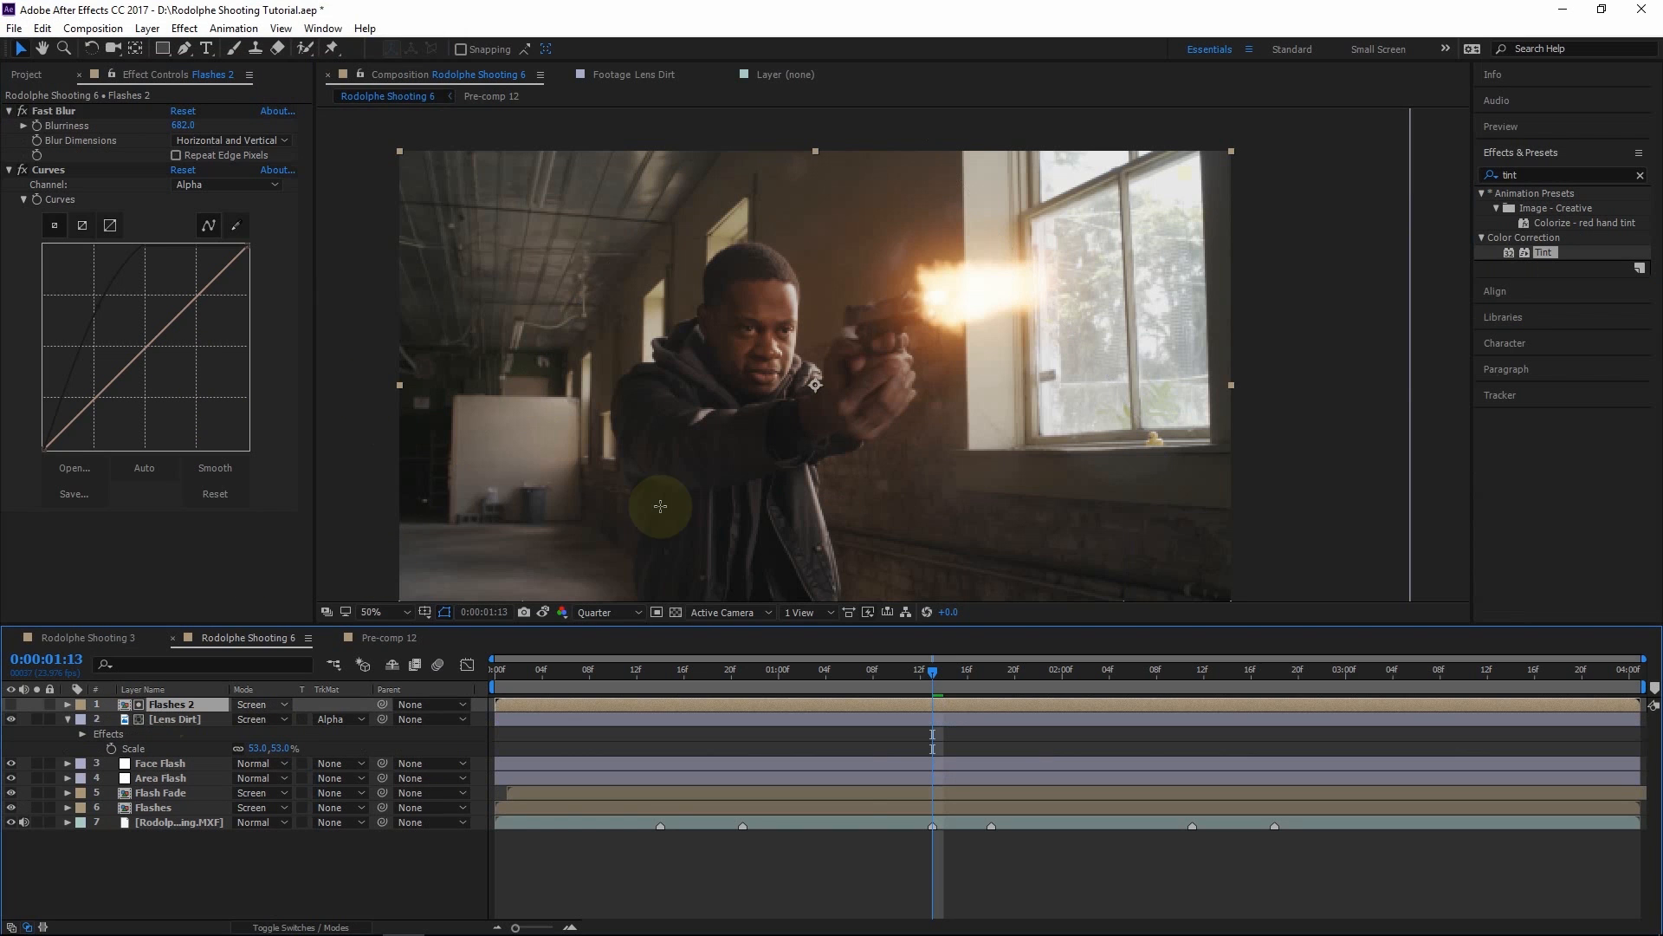
# At 0:00:00:14, steepen the Alpha curve on Flashes 2 further and set its Fast Blur Blurriness to 956
pyautogui.moveTo(678, 678); pyautogui.dragTo(664, 678)
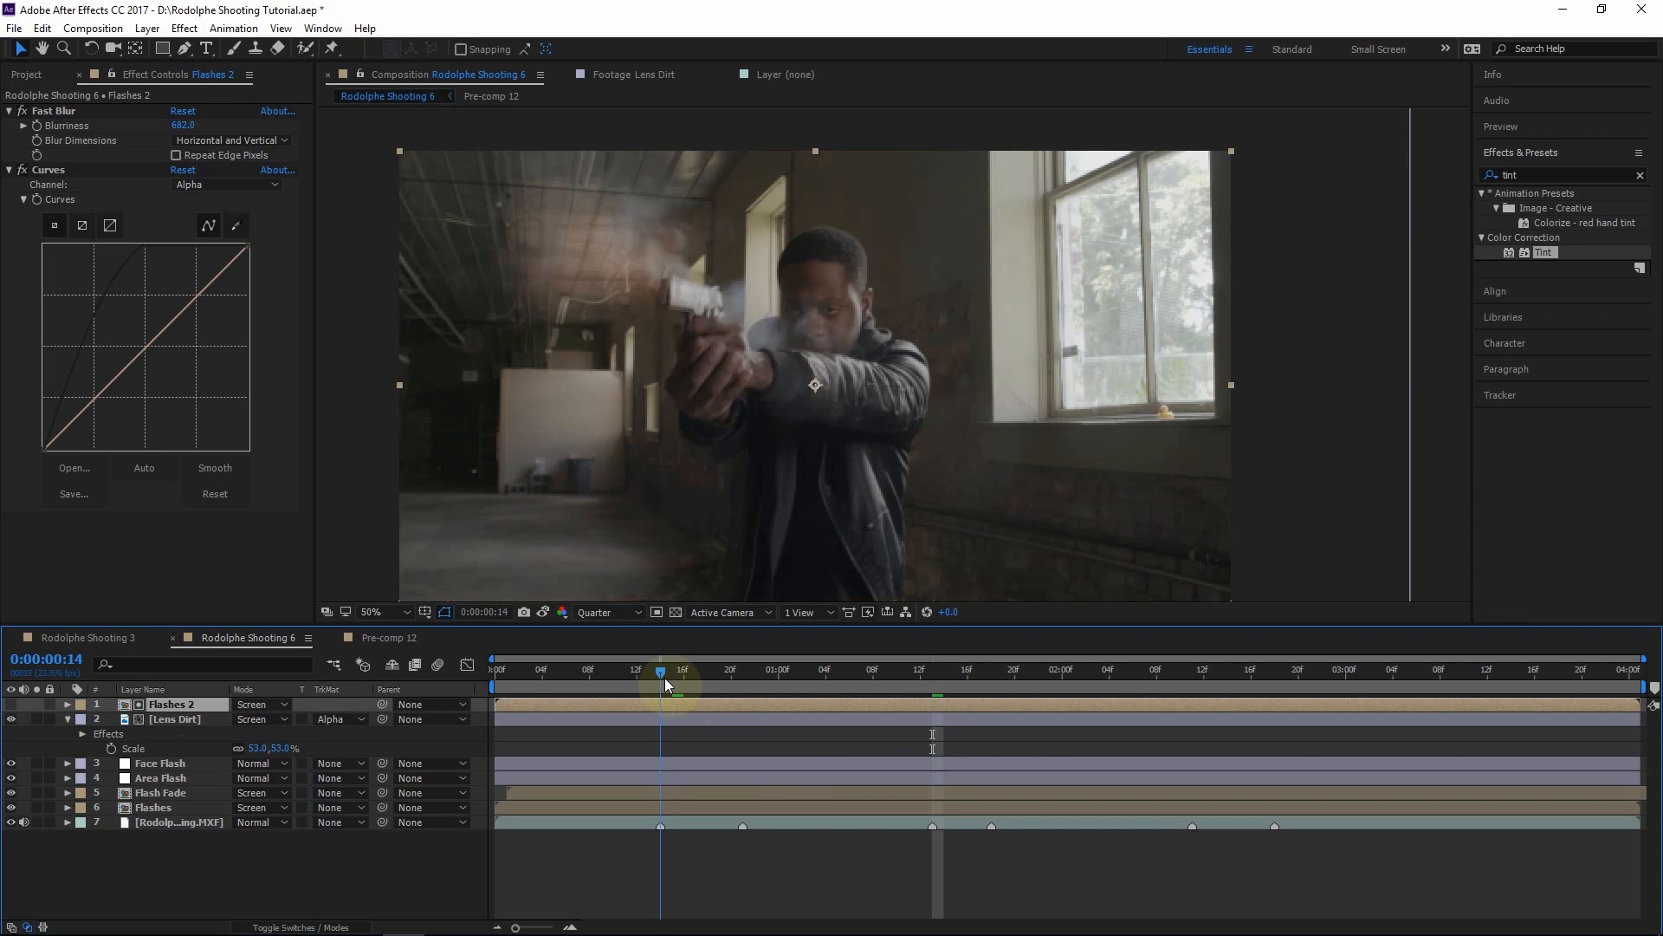
pyautogui.click(80, 300)
pyautogui.moveTo(55, 298); pyautogui.dragTo(81, 299)
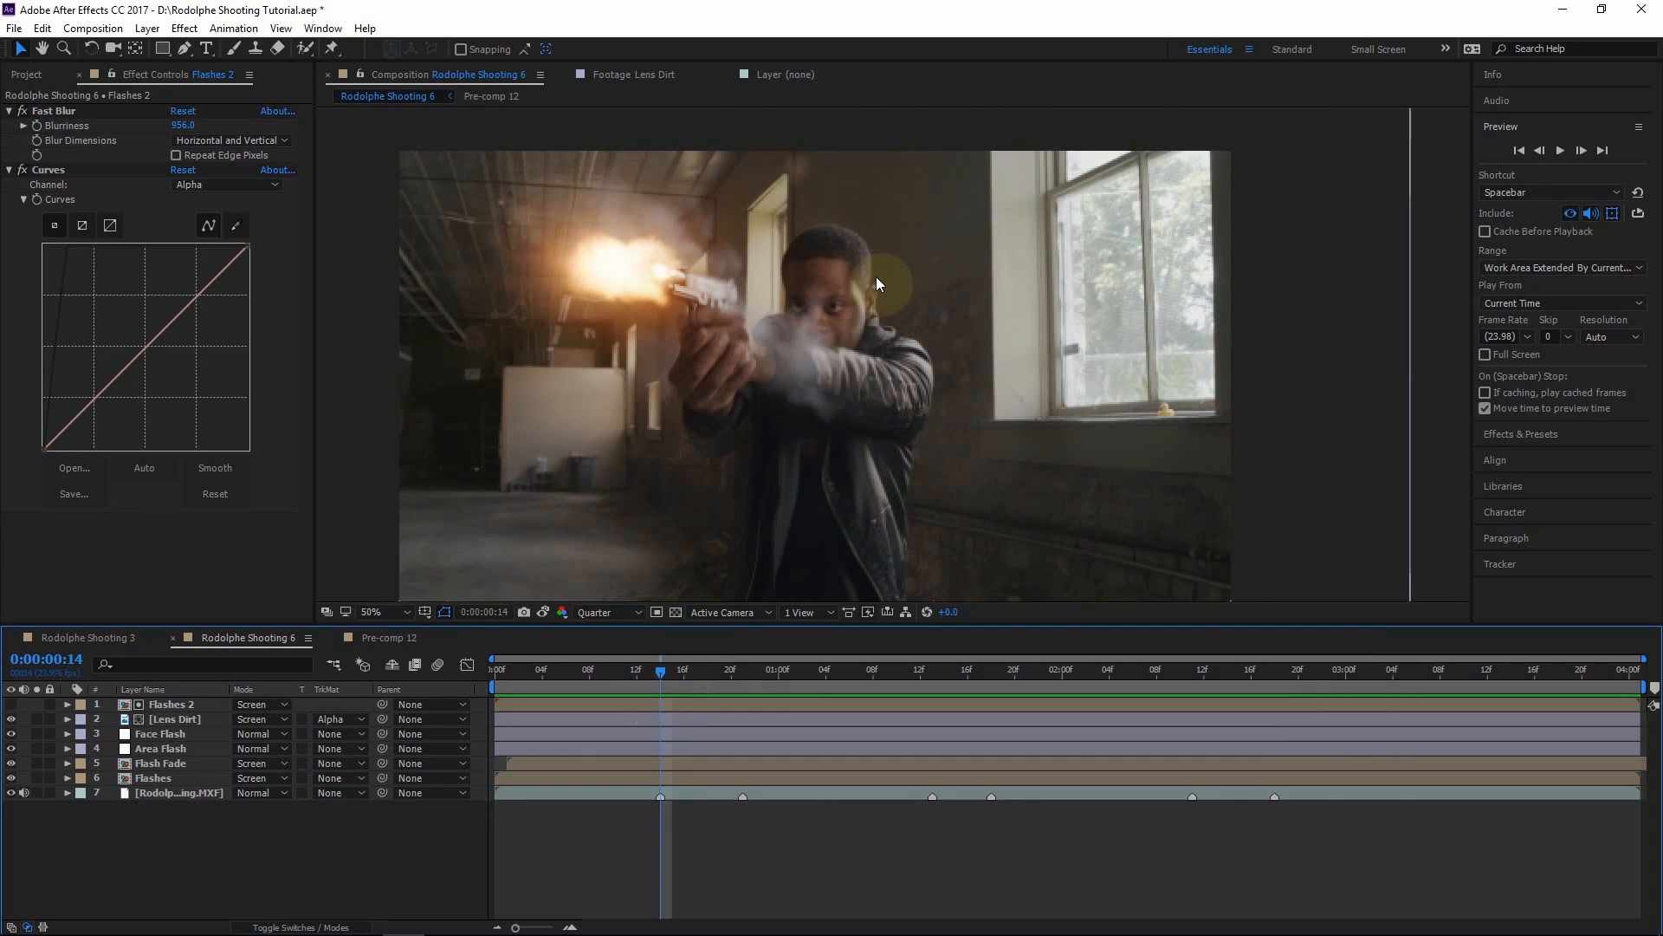
# Set the preview resolution to Half and examine the shooter's face and eyes beside the muzzle flash at 200%
pyautogui.scroll(1, 876, 277)
pyautogui.moveTo(868, 279); pyautogui.dragTo(1315, 476)
pyautogui.scroll(1, 810, 360)
pyautogui.press('v')
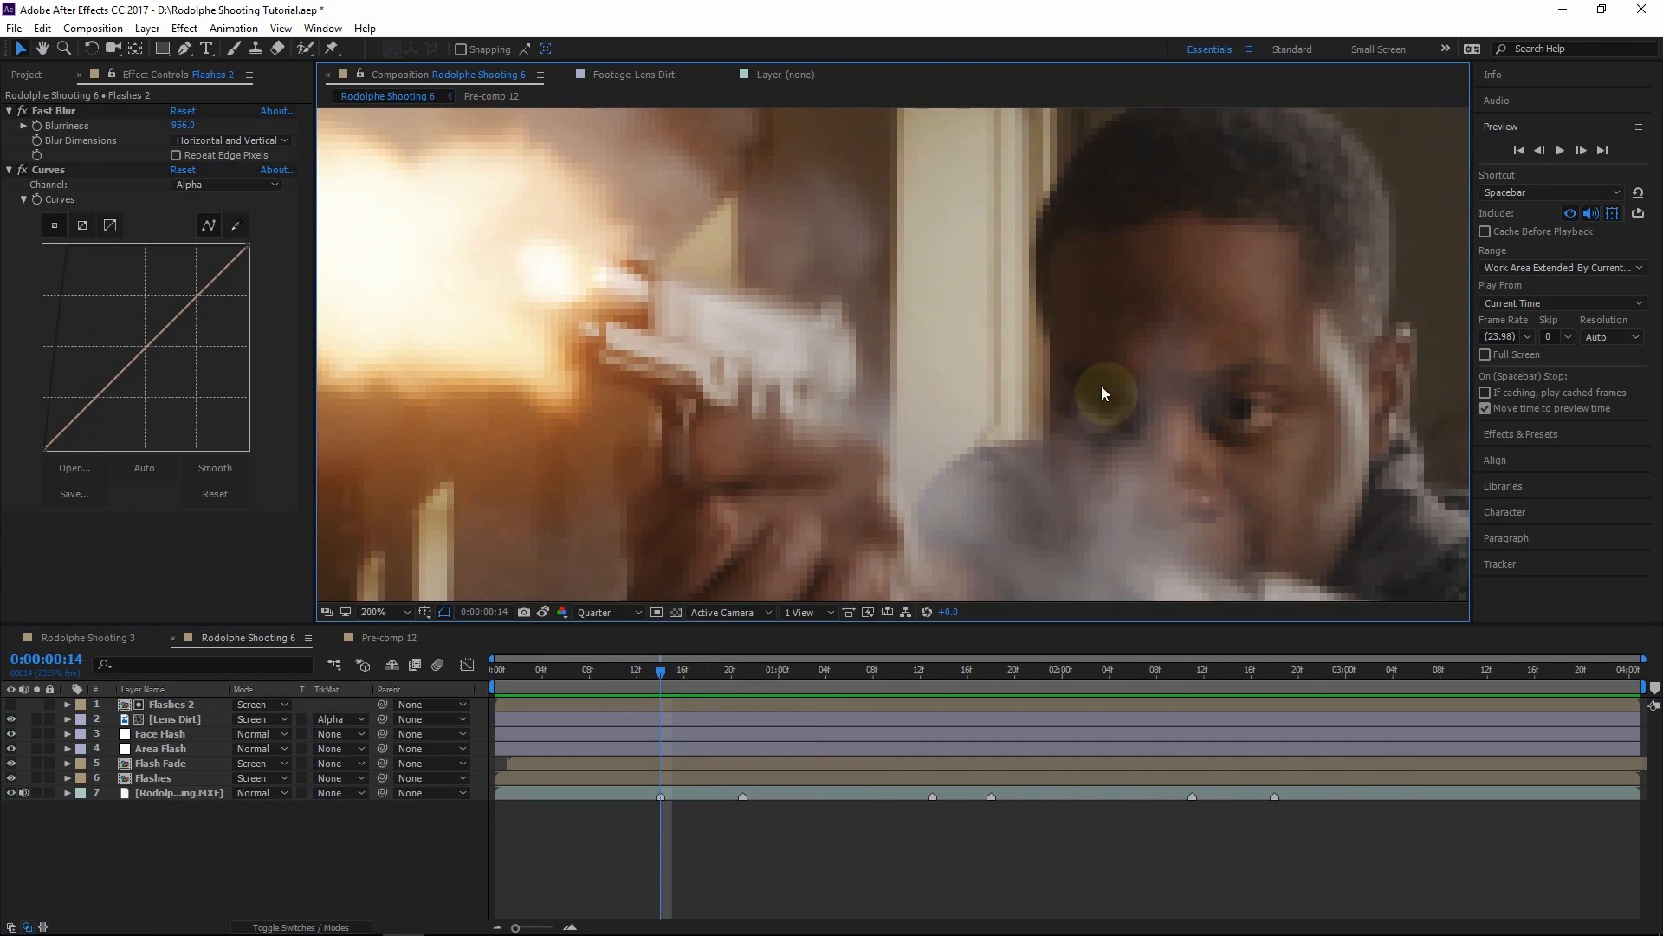
pyautogui.click(616, 613)
pyautogui.click(633, 678)
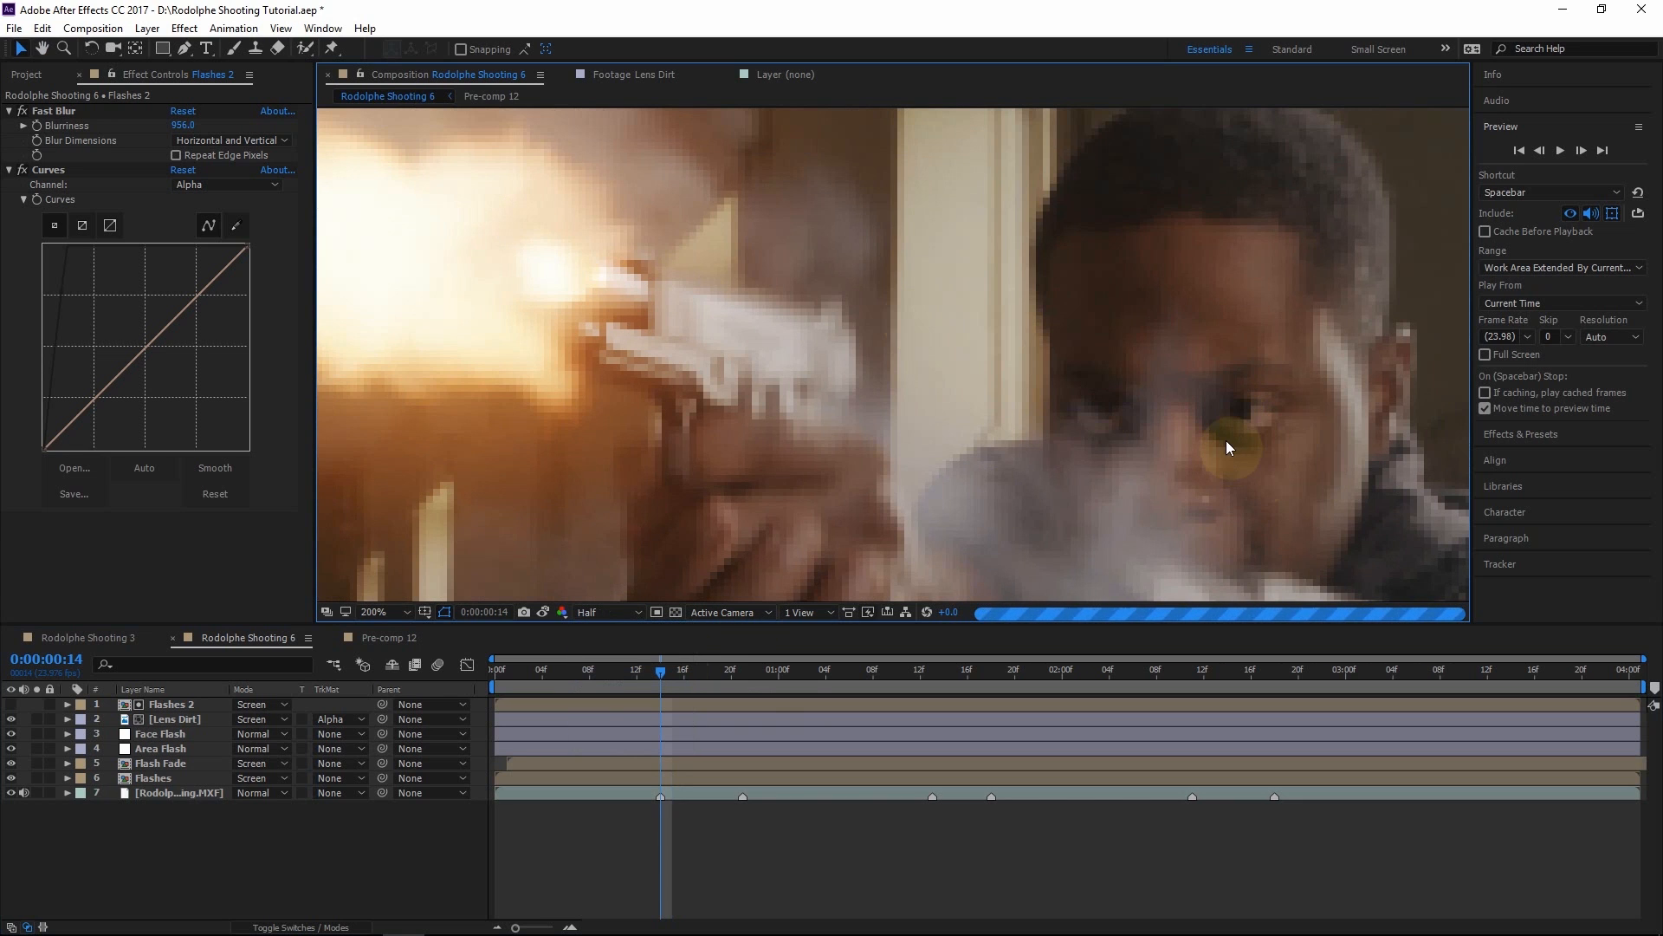
pyautogui.moveTo(1245, 433); pyautogui.dragTo(1059, 421)
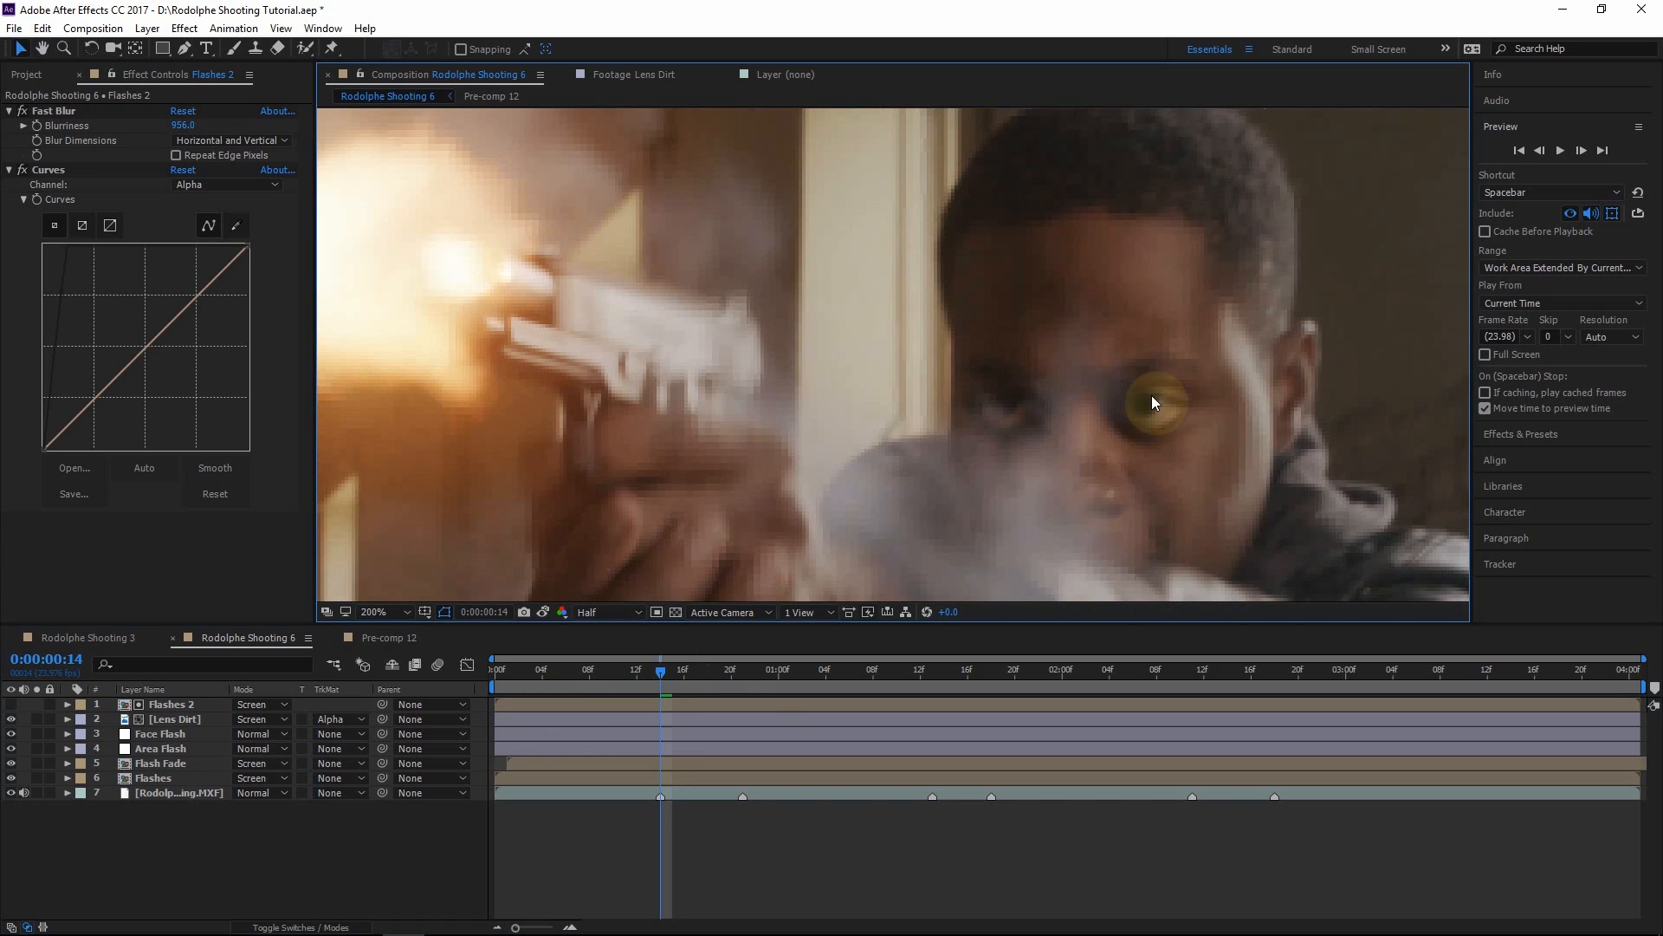
# Switch to the Rodolphe Shooting 3 composition and compare the flash reflections in the shooter's eyes up close and at full frame
pyautogui.click(93, 634)
pyautogui.press('v')
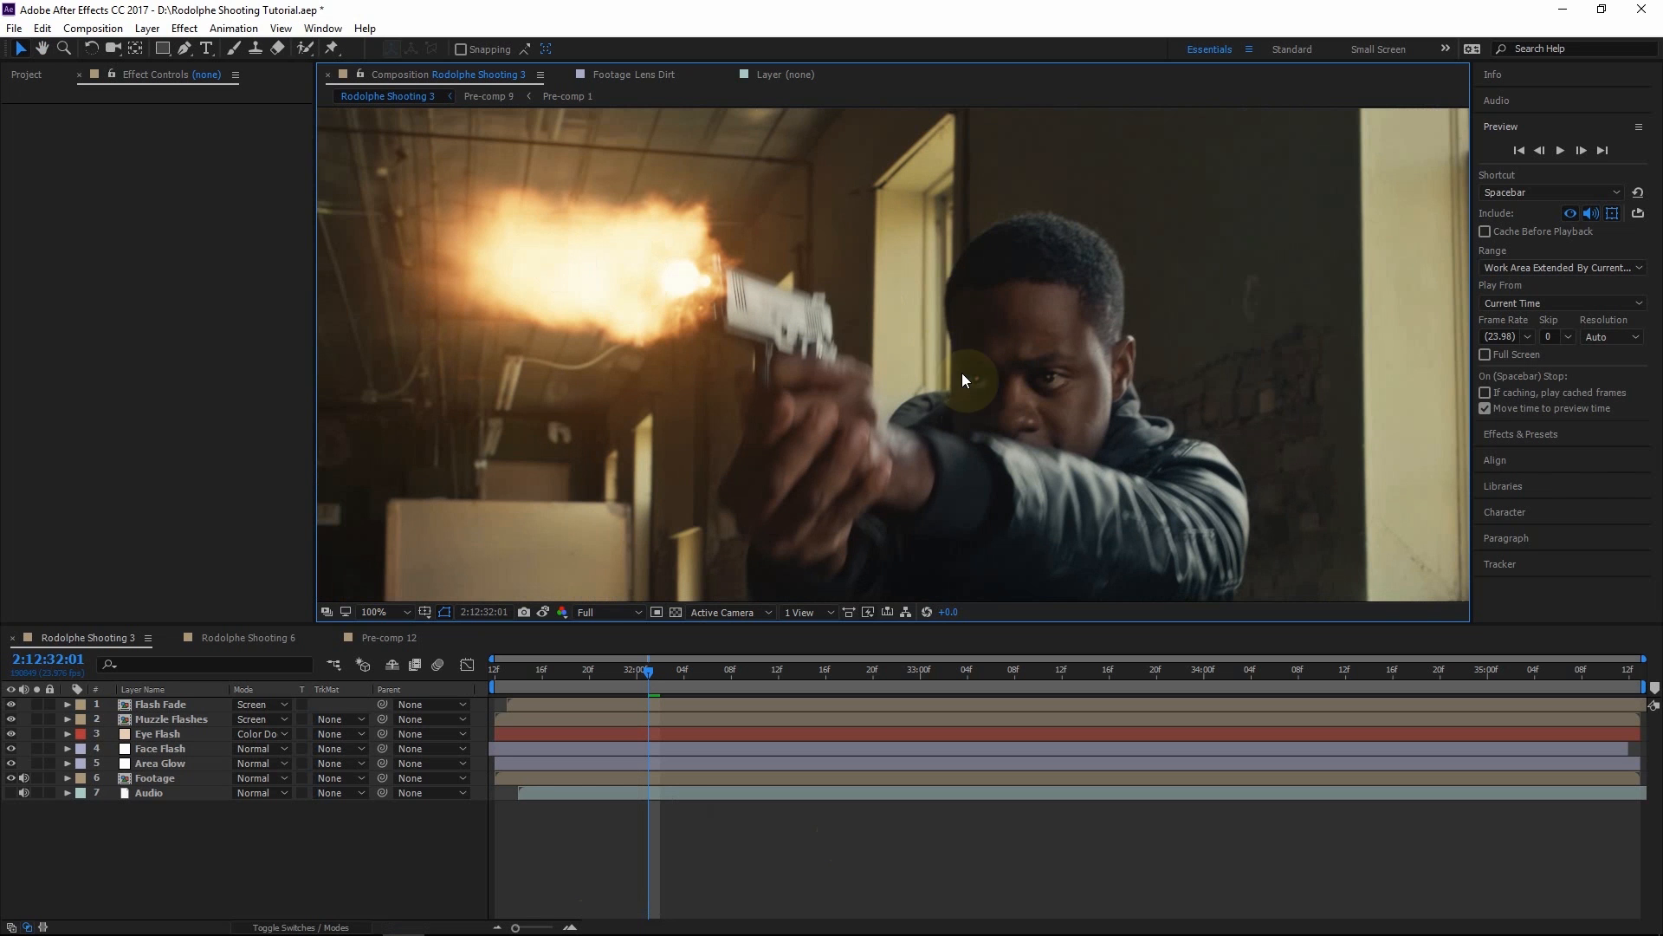
pyautogui.scroll(1, 962, 374)
pyautogui.press('h')
pyautogui.moveTo(996, 391); pyautogui.dragTo(840, 370)
pyautogui.press('v')
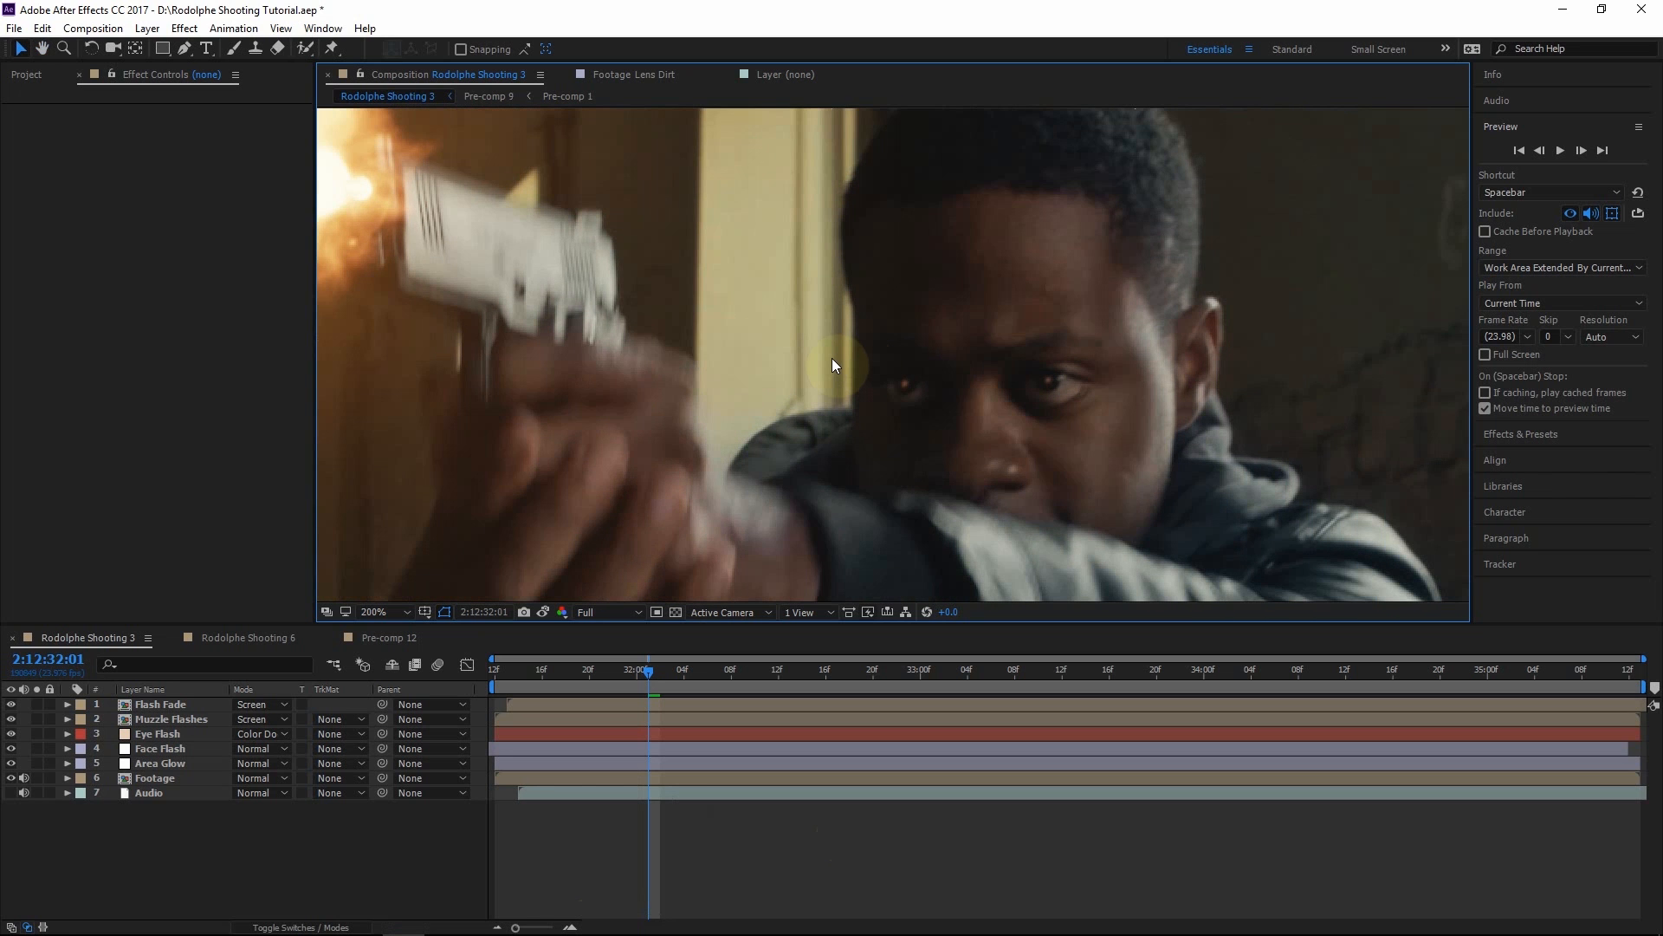
pyautogui.scroll(-1, 980, 362)
pyautogui.scroll(1, 978, 362)
pyautogui.scroll(-1, 977, 362)
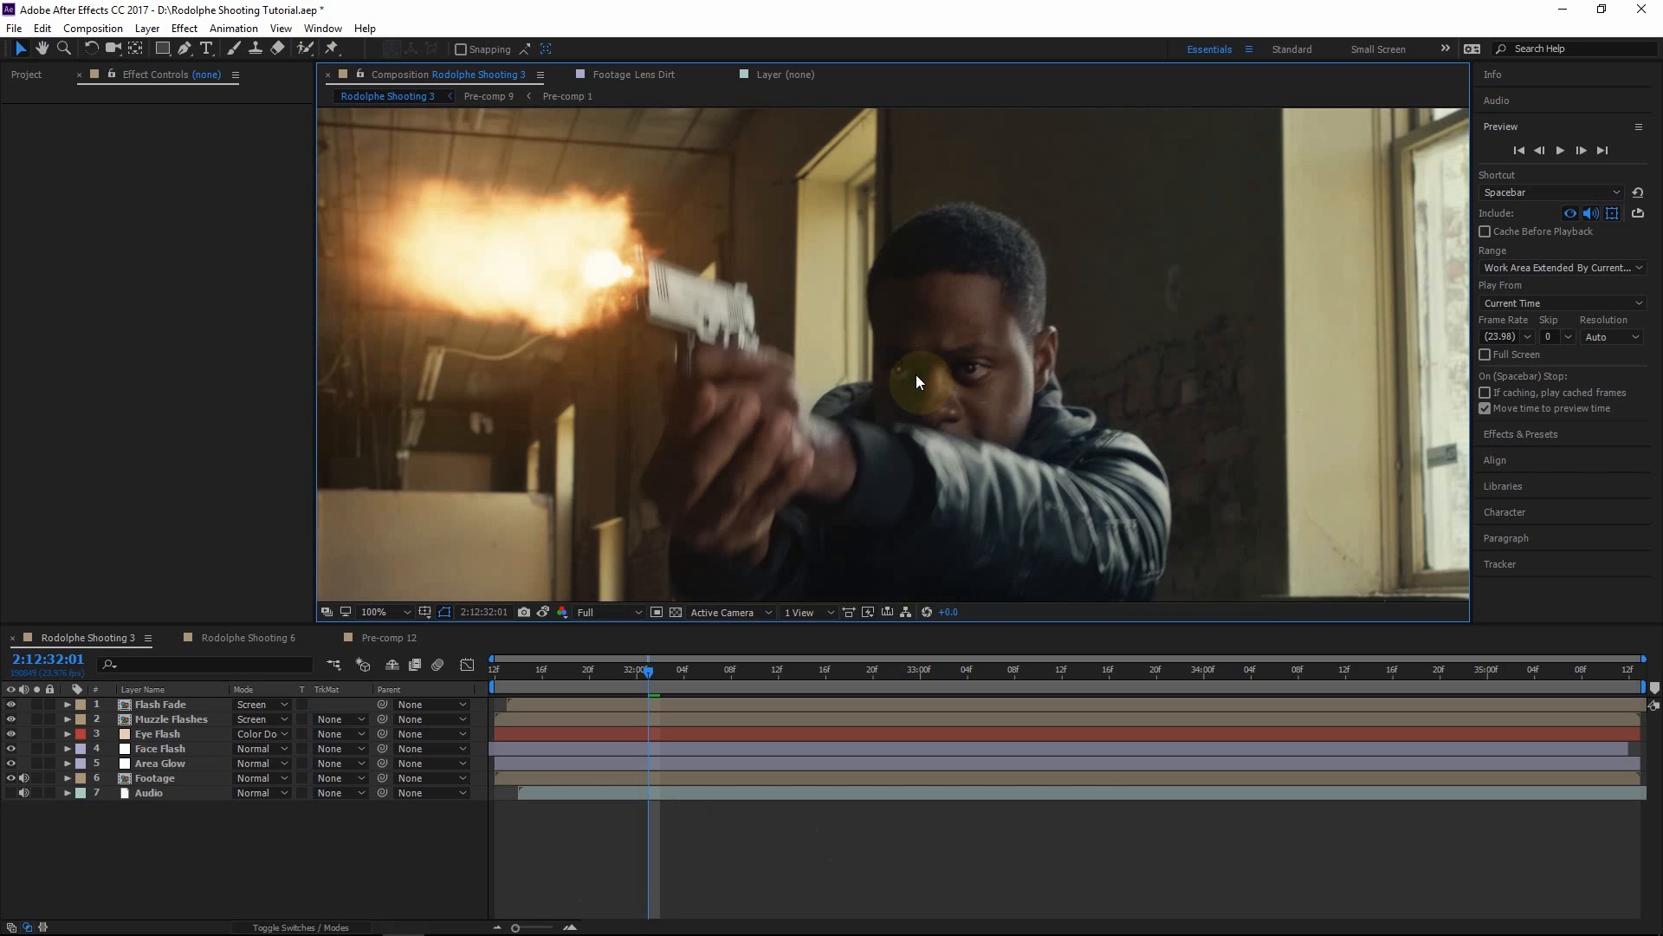
pyautogui.scroll(1, 917, 376)
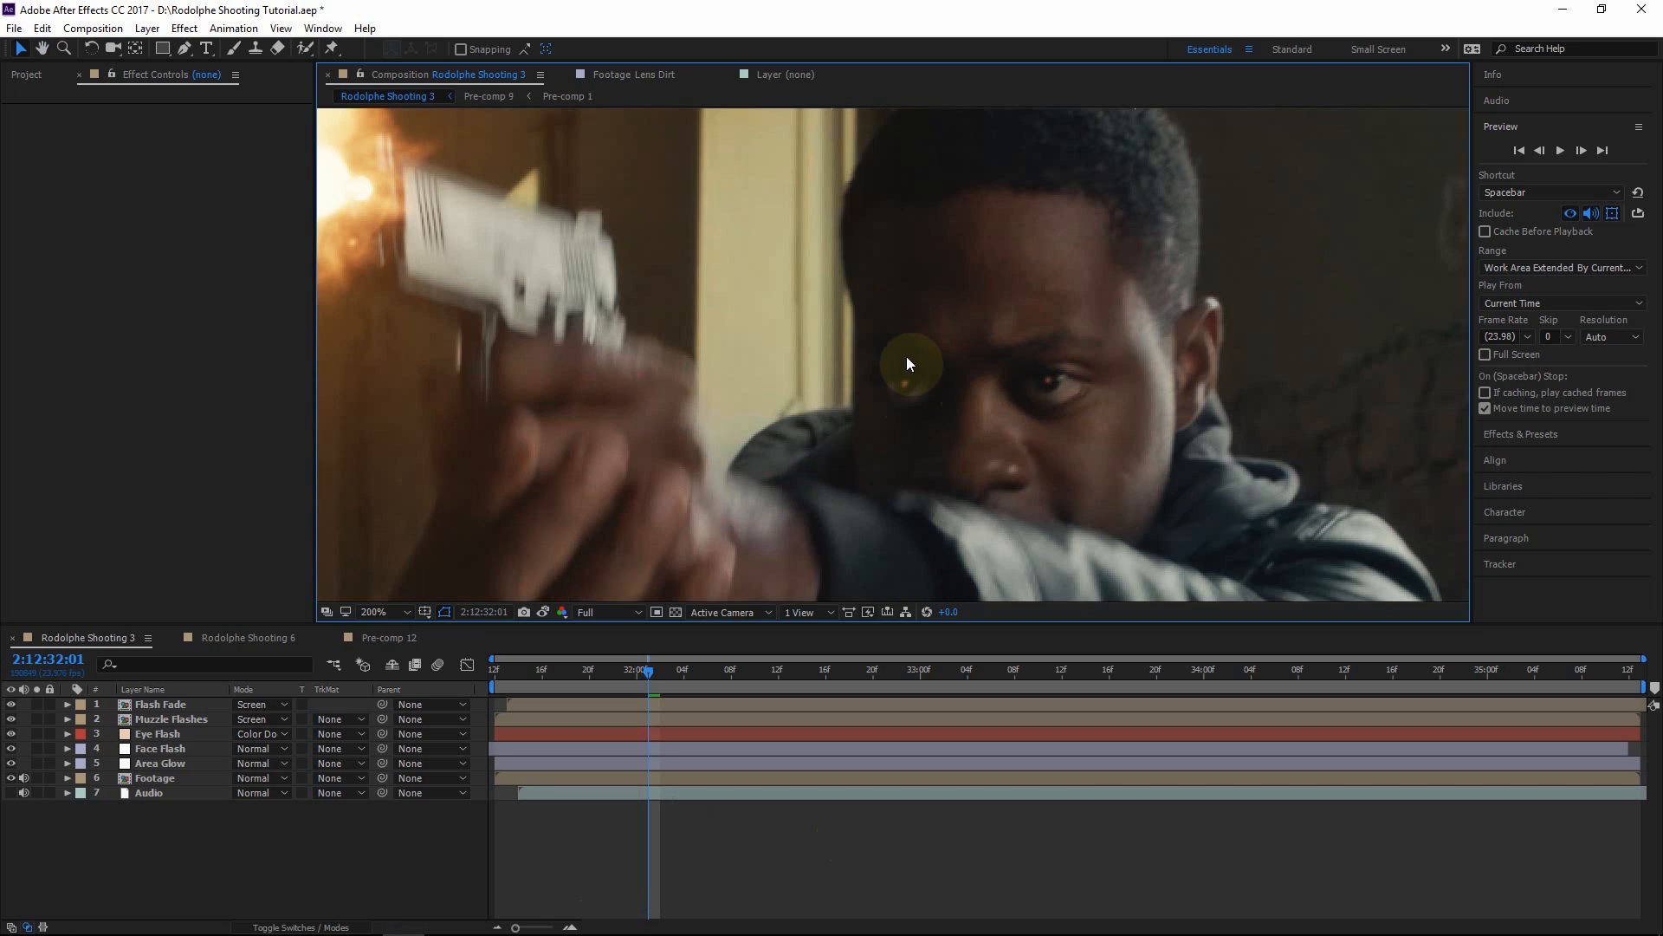
pyautogui.scroll(-1, 953, 342)
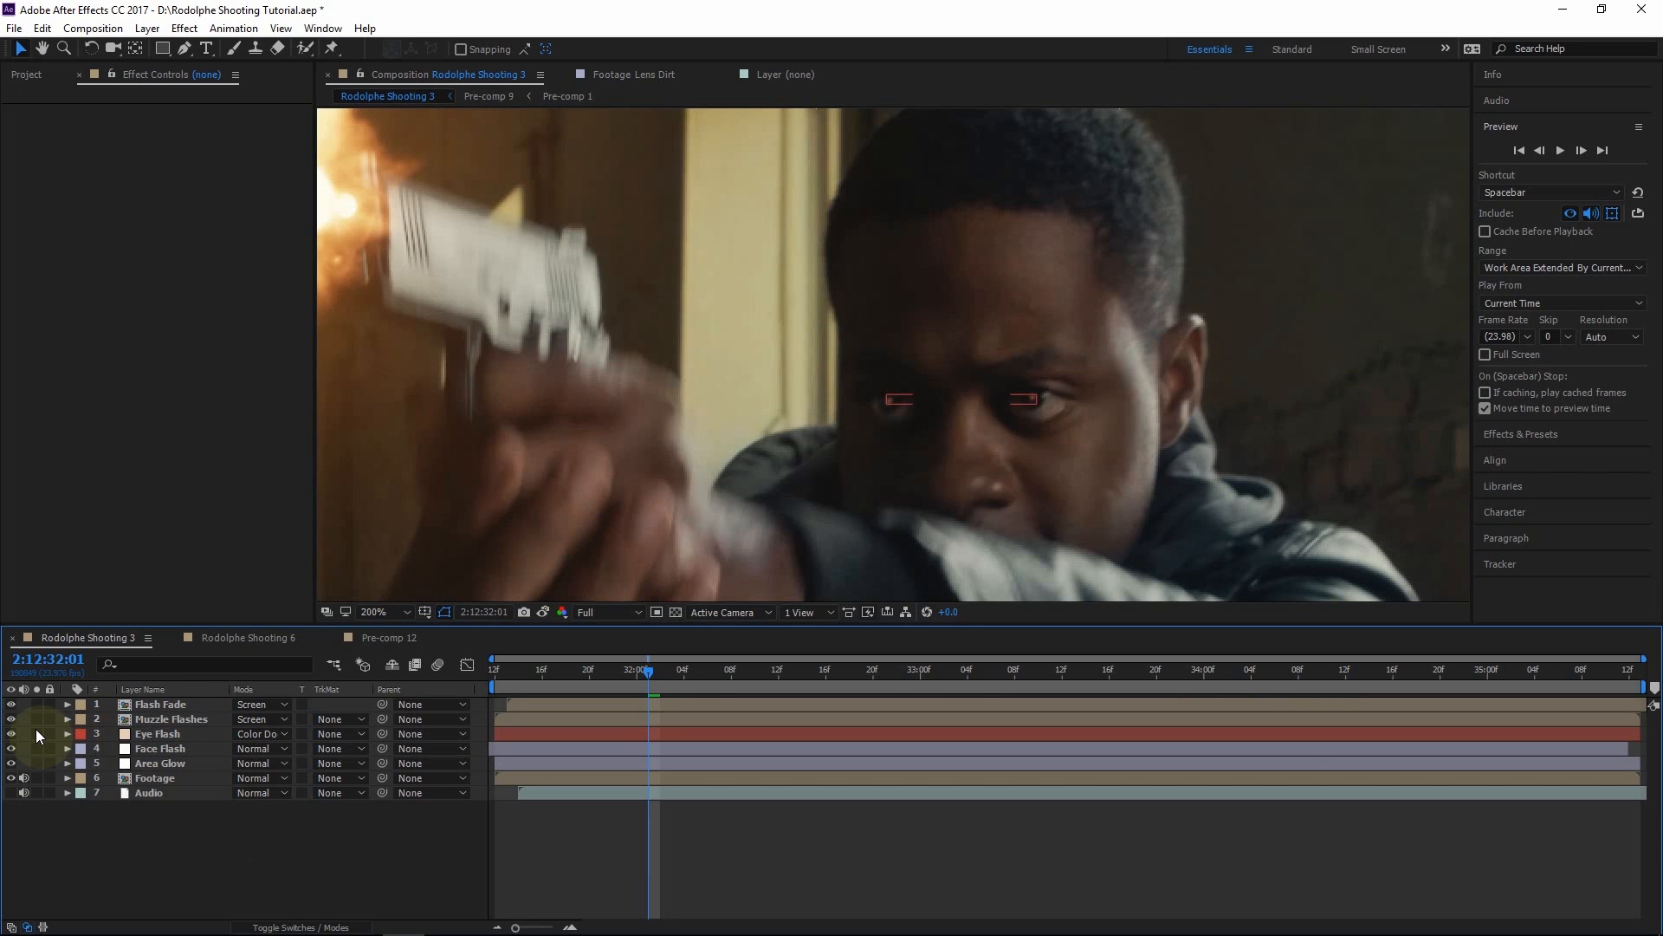
# Solo the Eye Flash layer, check its blending mode, and examine the two eye glints up close
pyautogui.click(36, 733)
pyautogui.press('.')
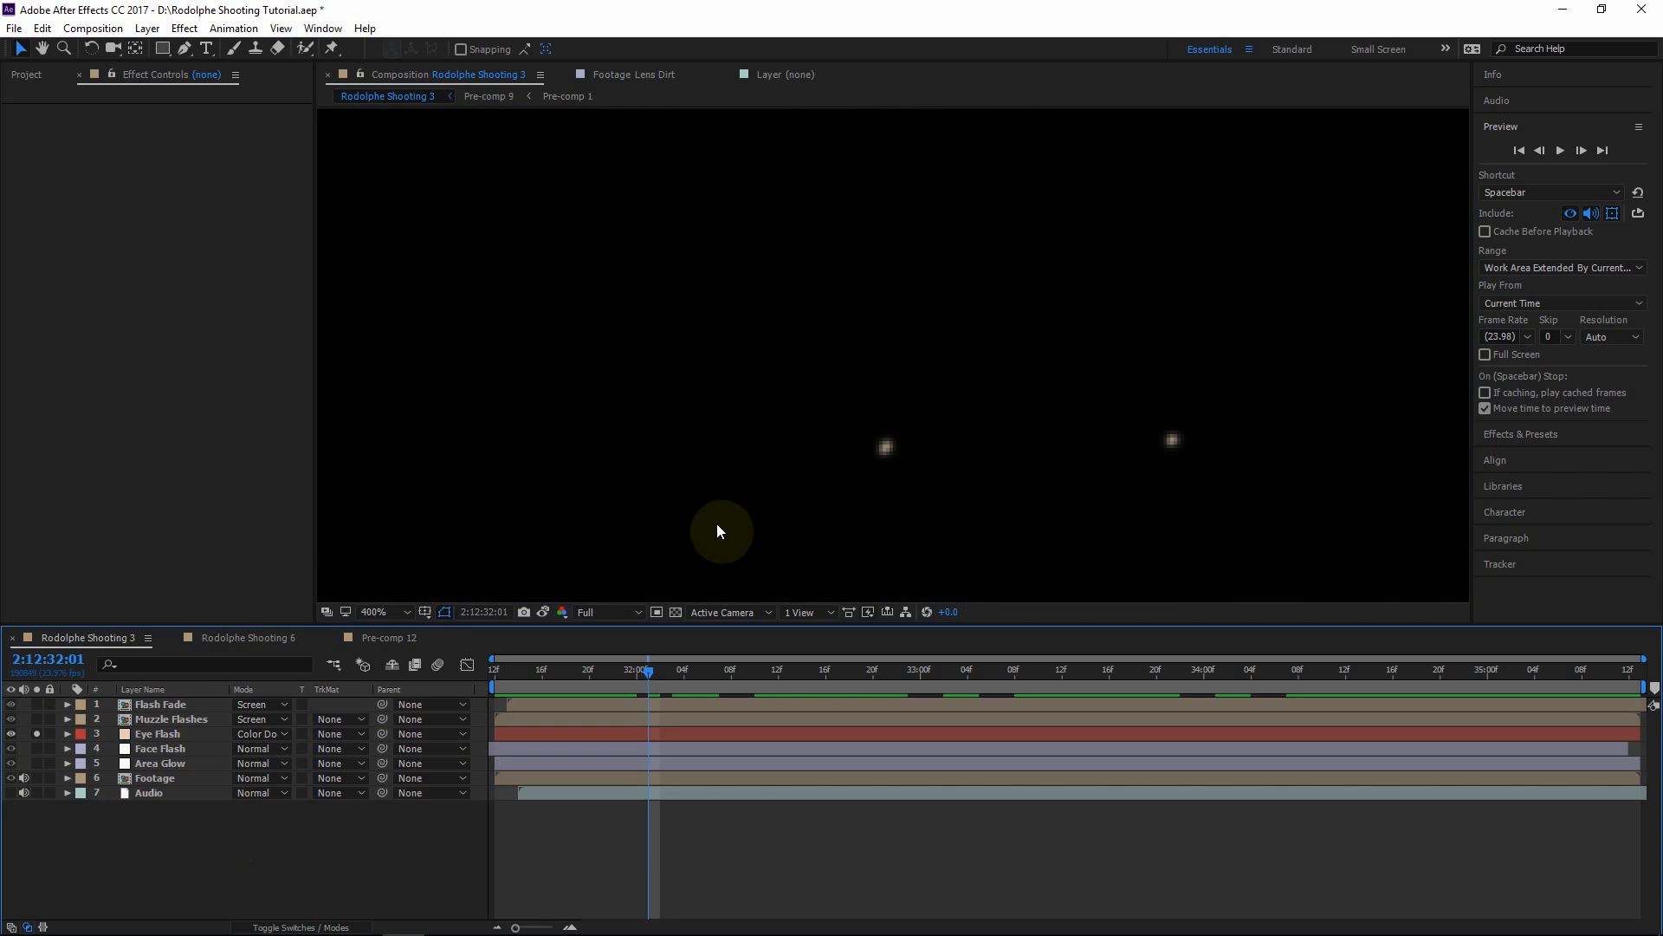
pyautogui.click(159, 733)
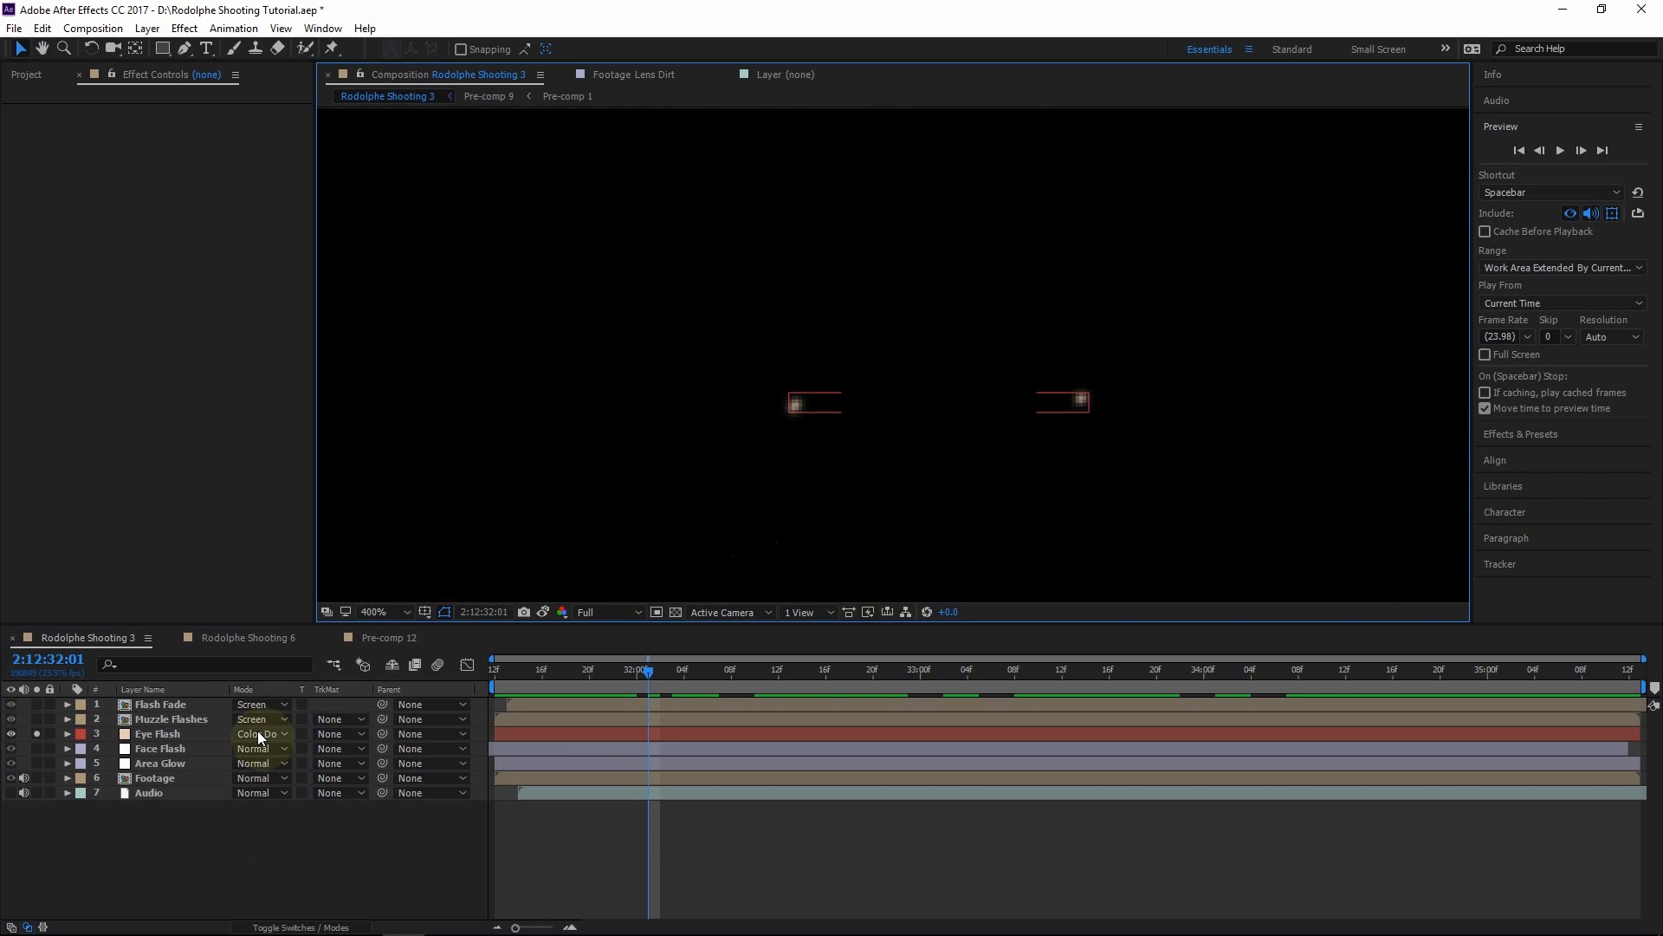
pyautogui.click(264, 733)
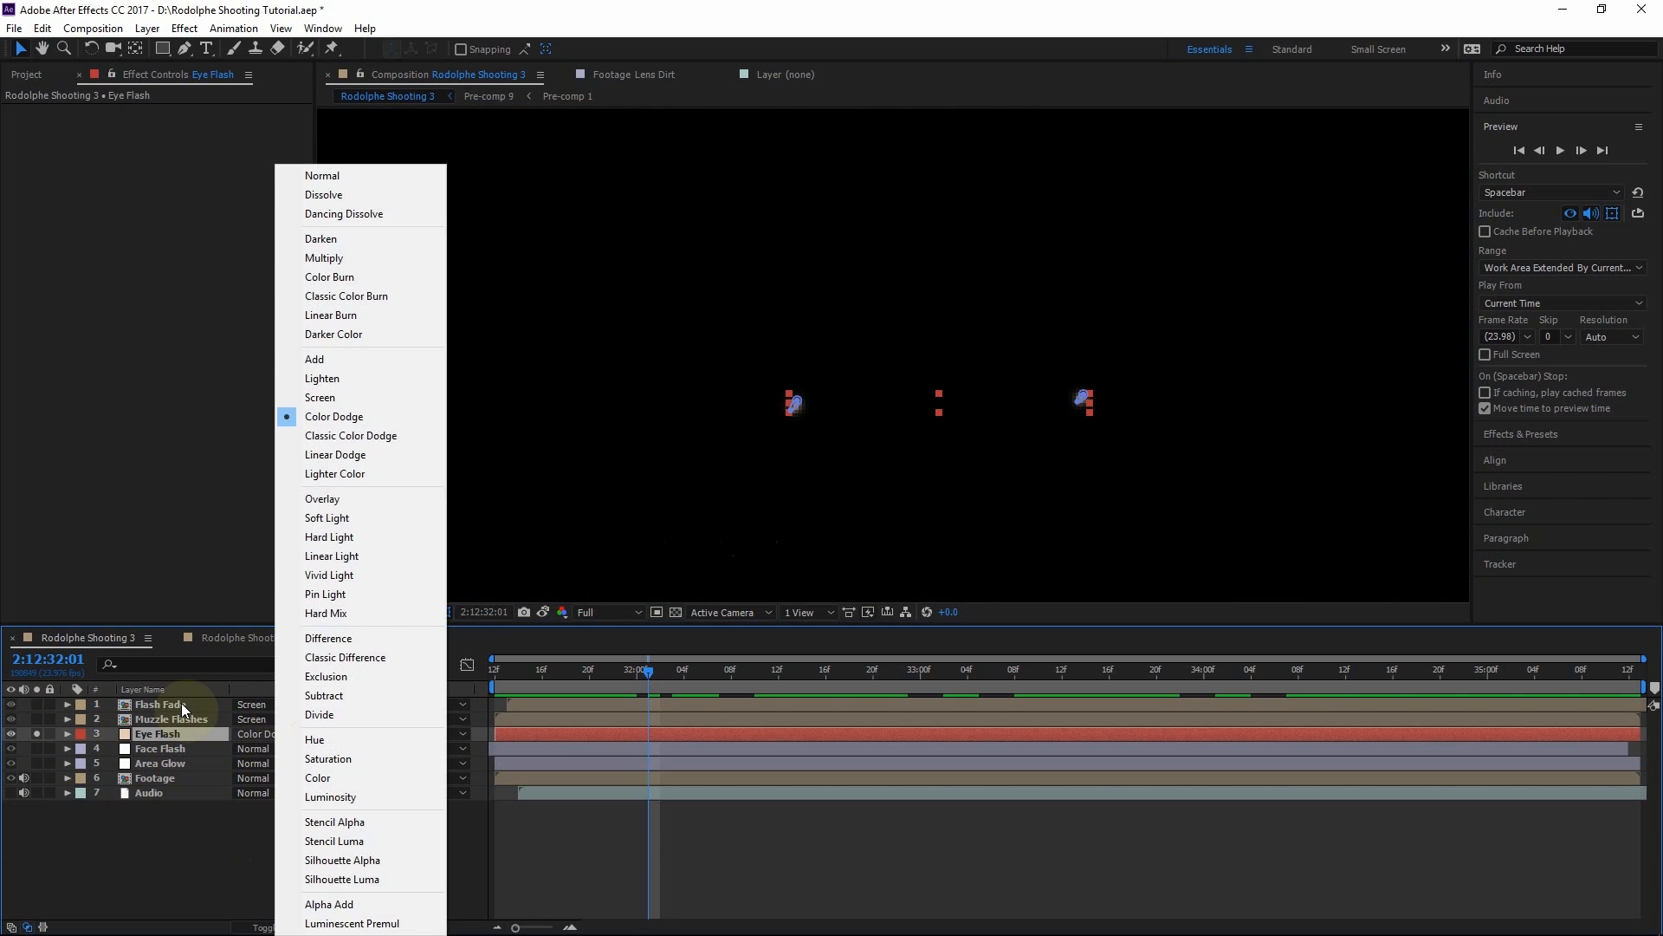
pyautogui.click(113, 730)
pyautogui.scroll(1, 901, 426)
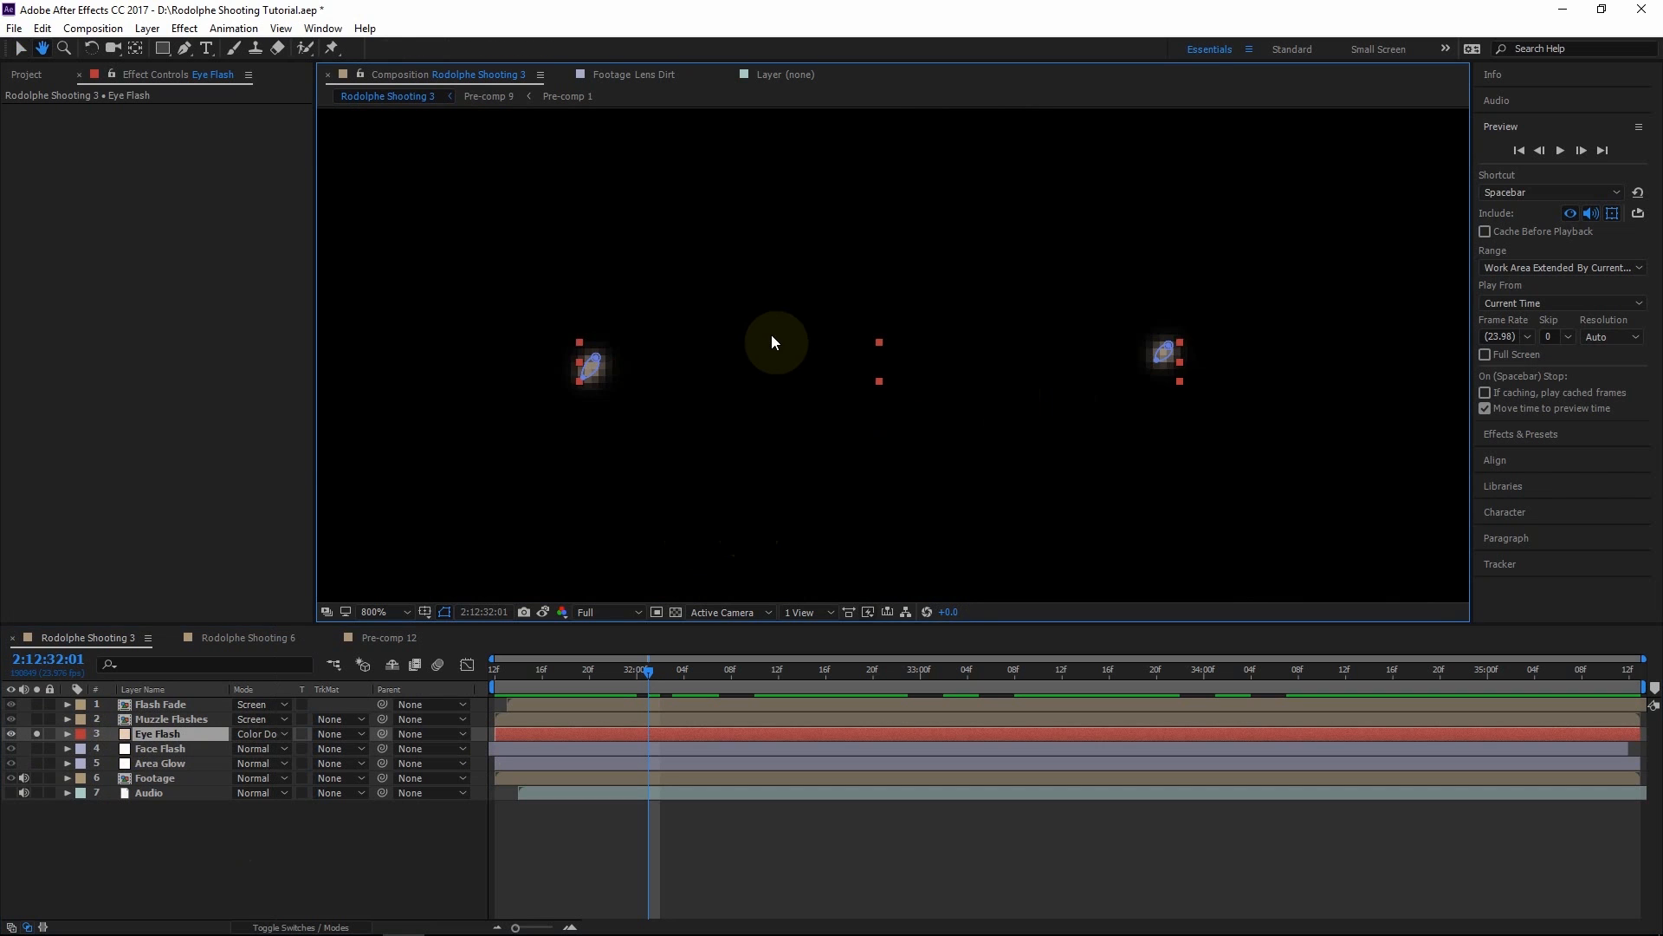
pyautogui.moveTo(880, 426); pyautogui.dragTo(773, 337)
# Reveal the Eye Flash masks and set the second Left Eye, Mask 2 and Mask 4 to None, with the mask outlines hidden
pyautogui.press('m')
pyautogui.click(279, 777)
pyautogui.click(279, 794)
pyautogui.click(444, 612)
pyautogui.scroll(1, 1039, 357)
pyautogui.moveTo(1102, 366); pyautogui.dragTo(574, 366)
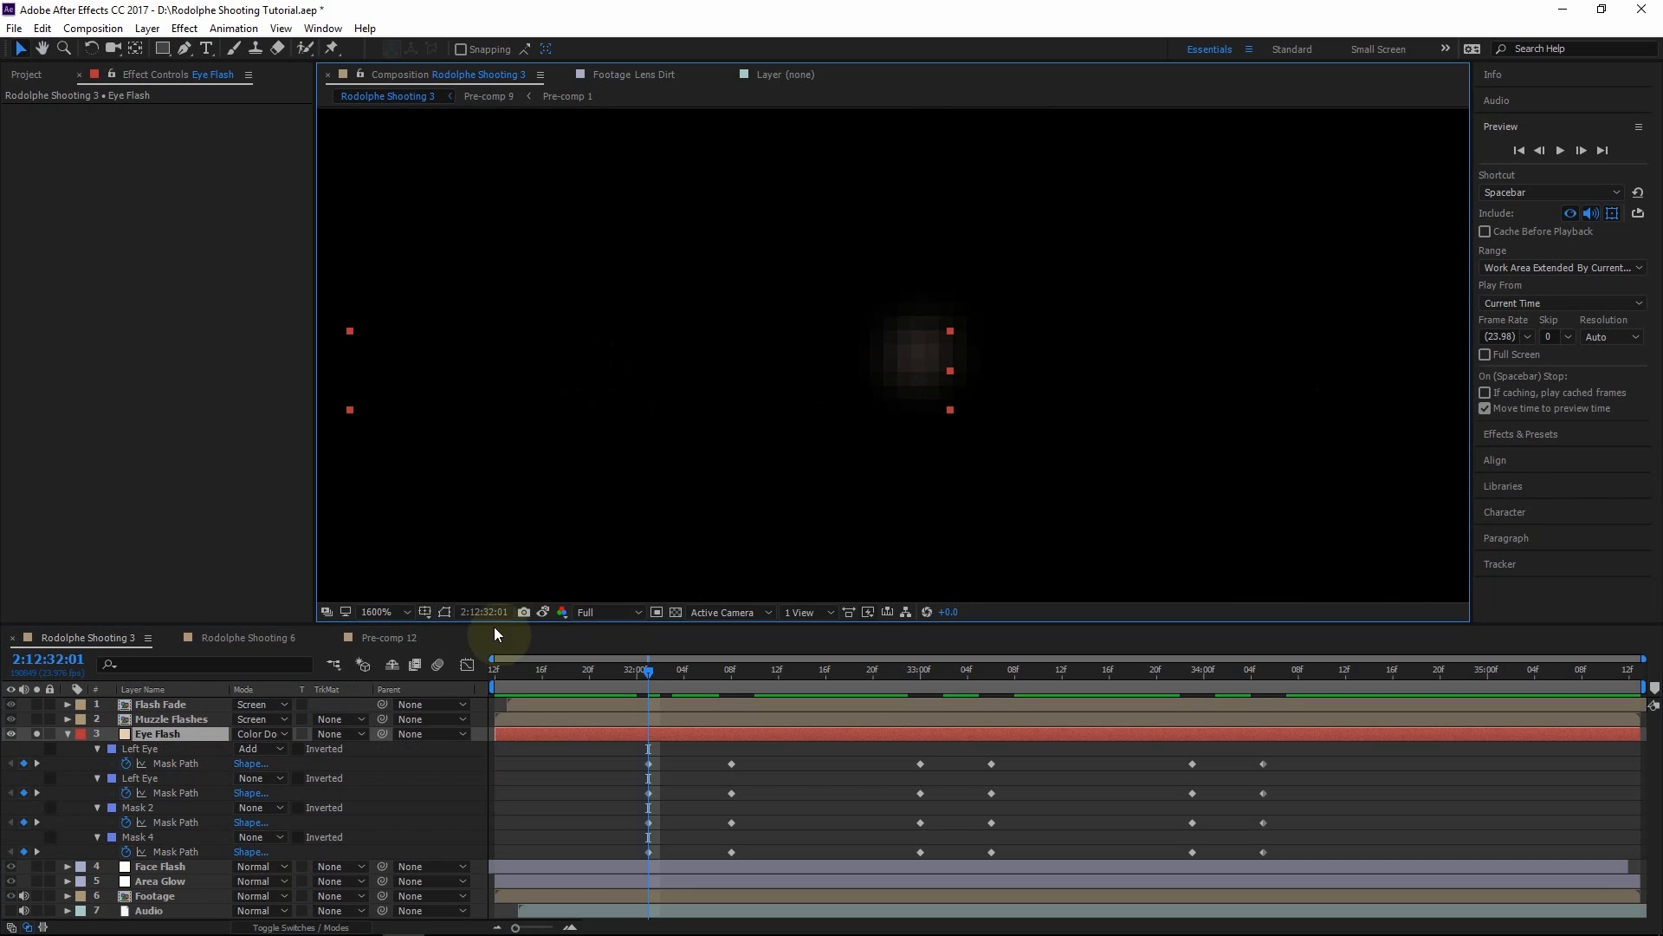
# Set the mask modes of the second Left Eye, Mask 2 and Mask 4 on Eye Flash to Add
pyautogui.click(271, 780)
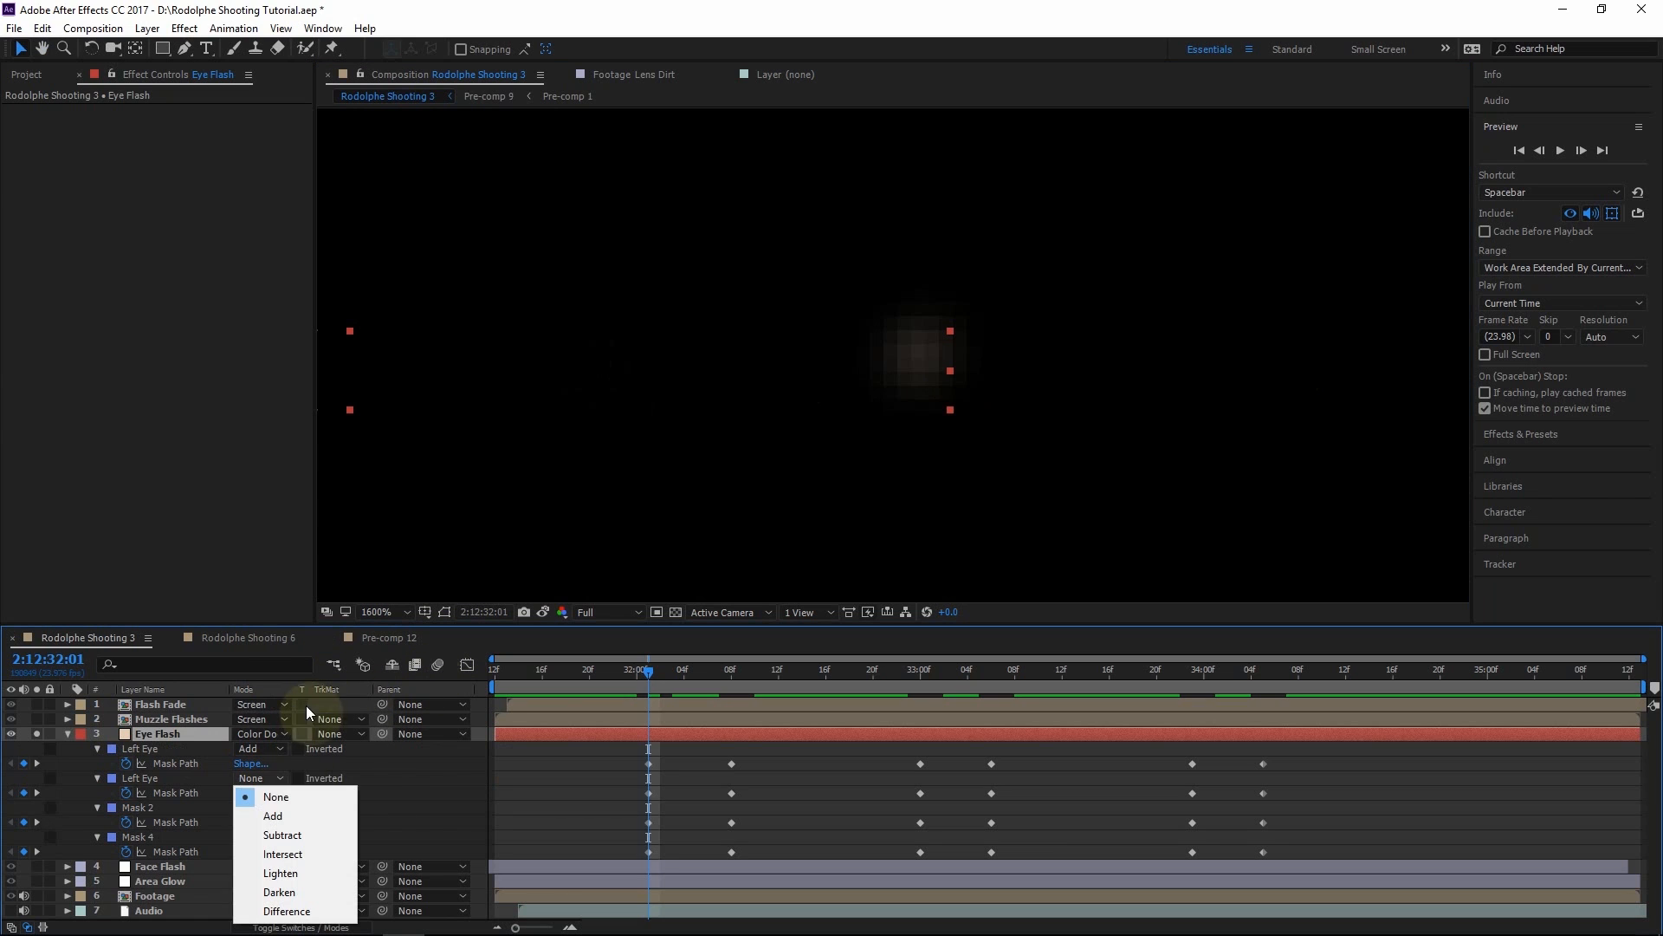
pyautogui.click(284, 817)
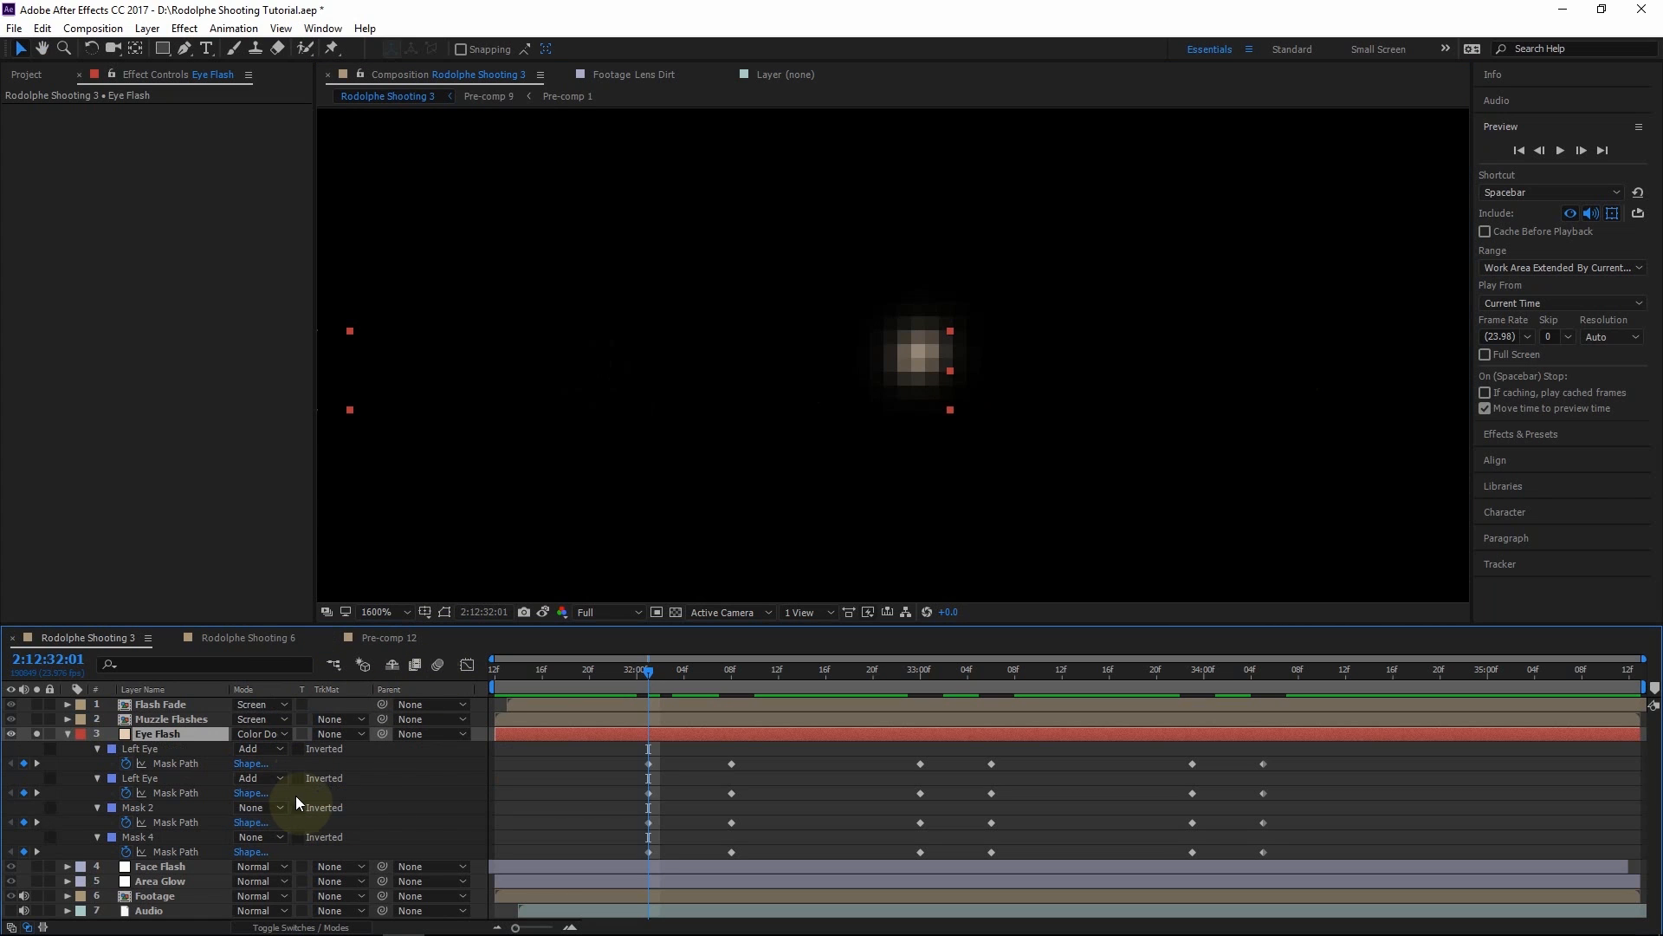
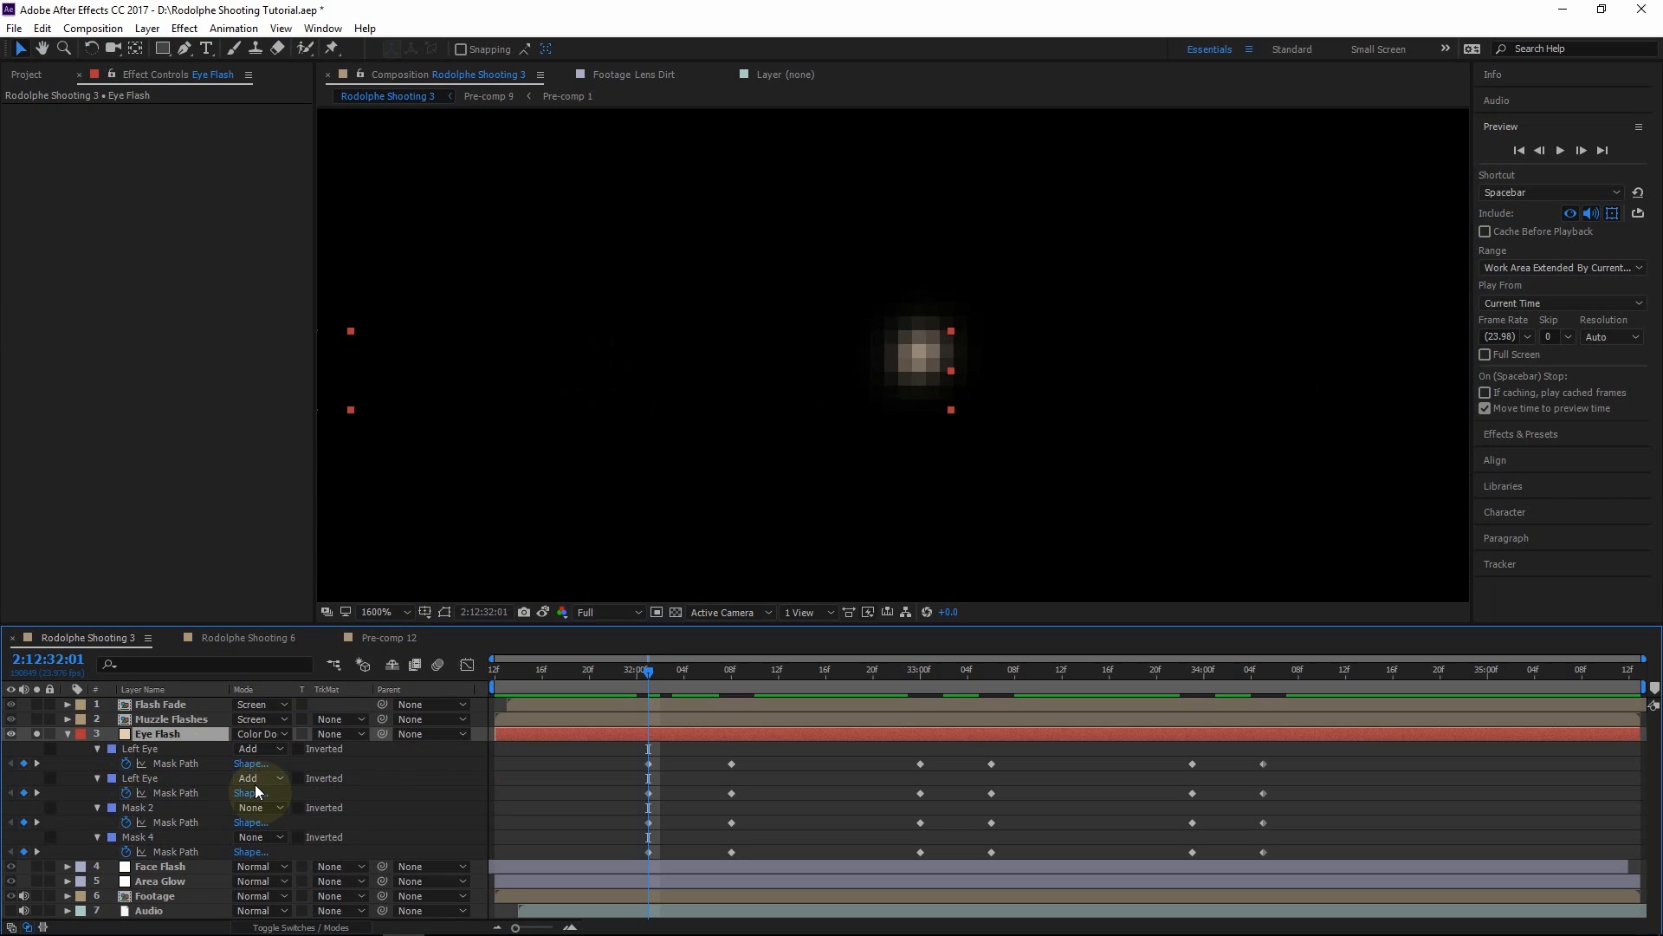
pyautogui.scroll(-1, 1117, 178)
pyautogui.moveTo(1006, 288); pyautogui.dragTo(1230, 324)
pyautogui.scroll(1, 1012, 304)
pyautogui.click(250, 807)
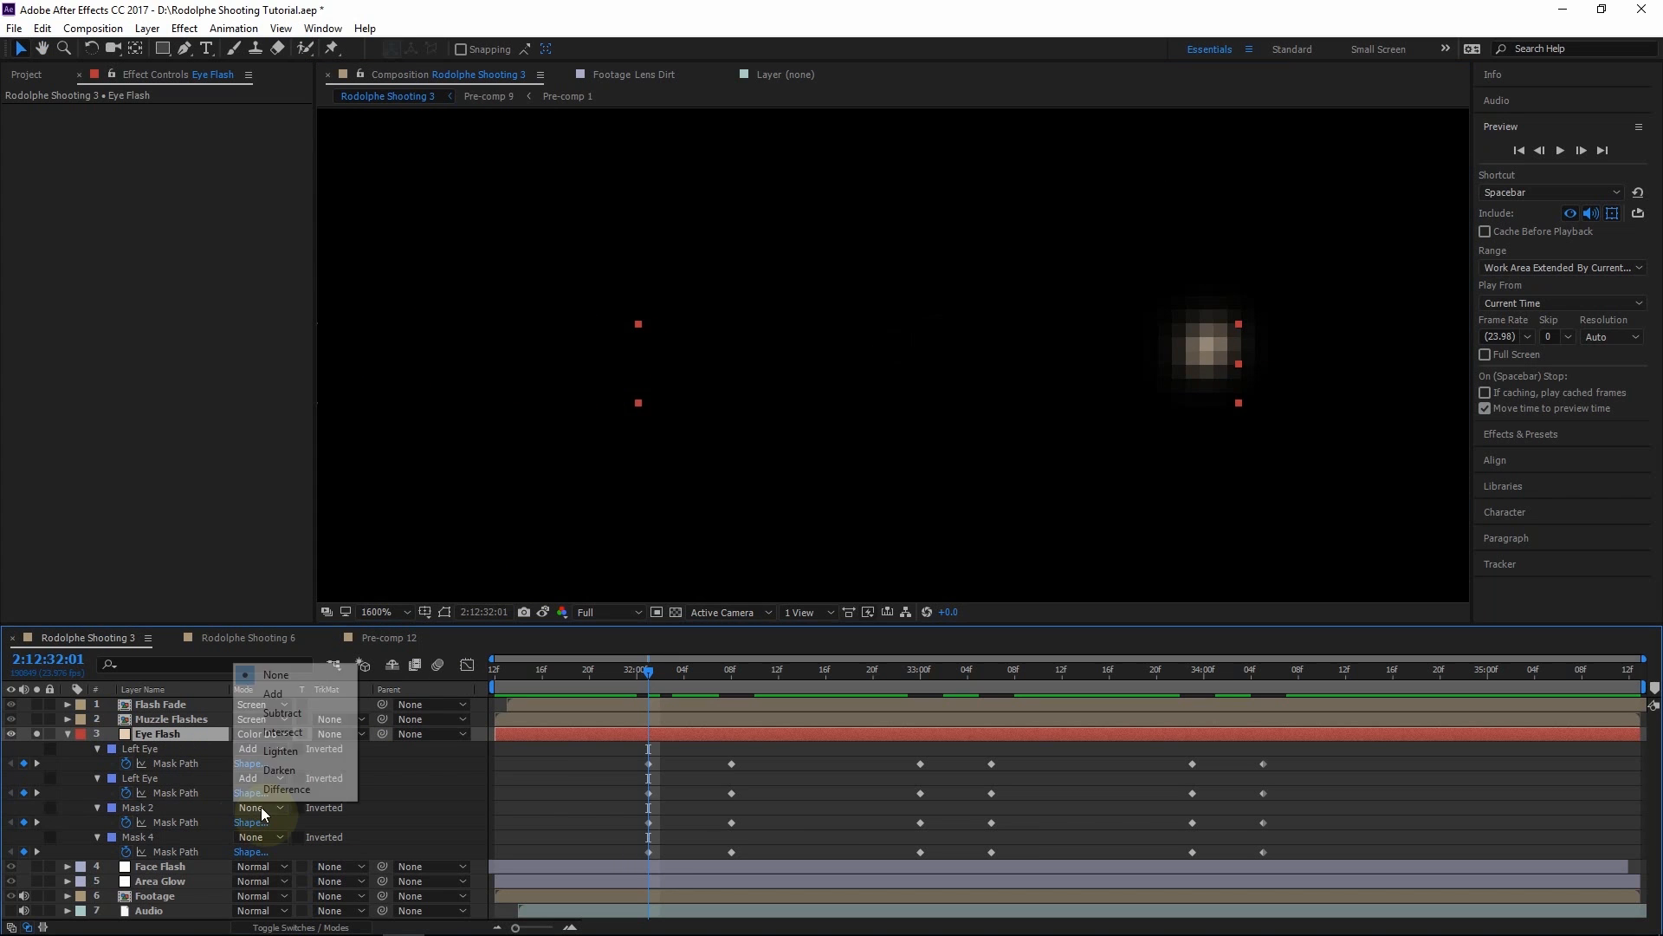
pyautogui.click(277, 686)
pyautogui.press(',')
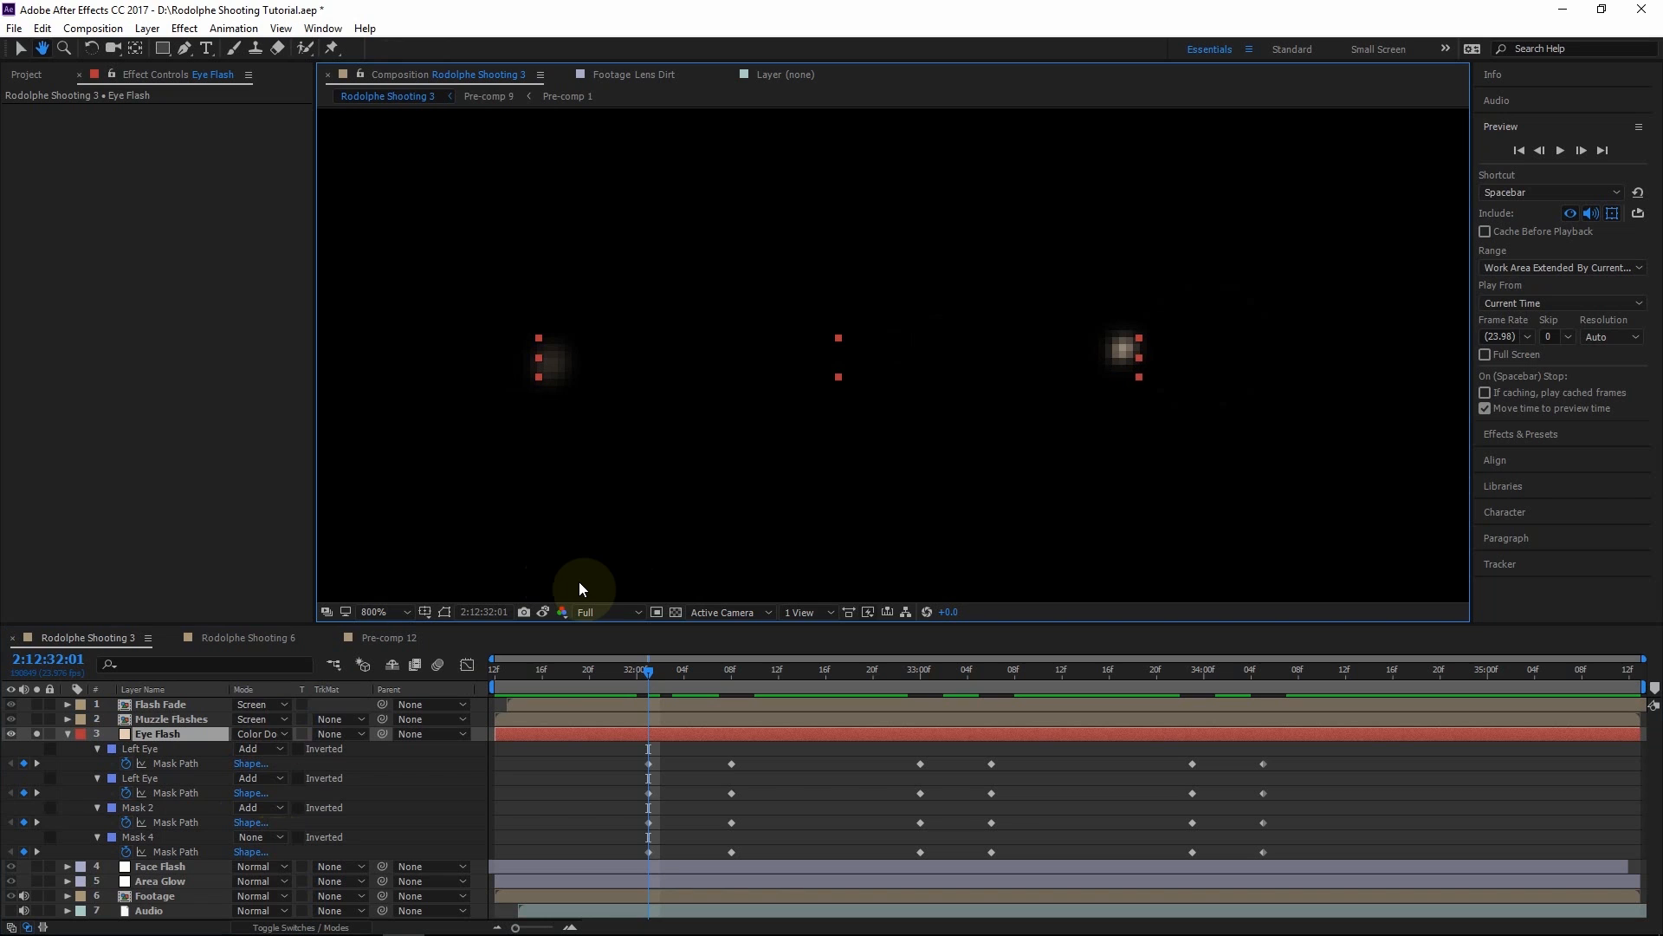
pyautogui.click(256, 837)
pyautogui.click(298, 726)
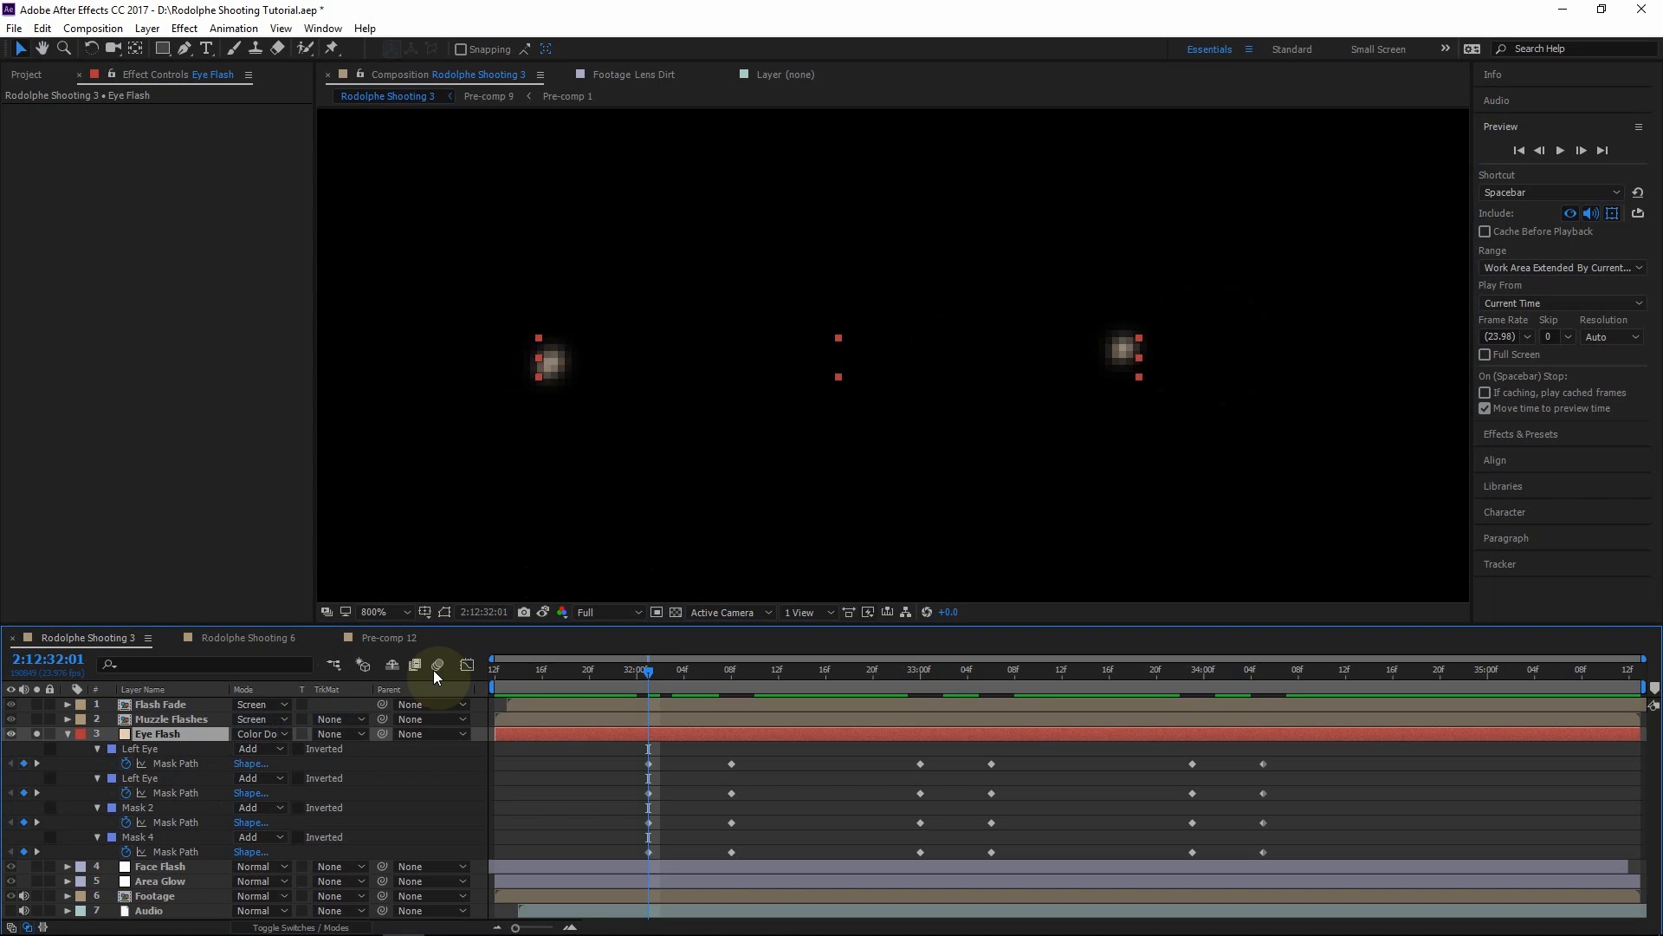
# Unsolo the Eye Flash layer and check the eye glints in the full composite at 2:12:32:01 and 2:12:32:08
pyautogui.click(450, 784)
pyautogui.click(64, 736)
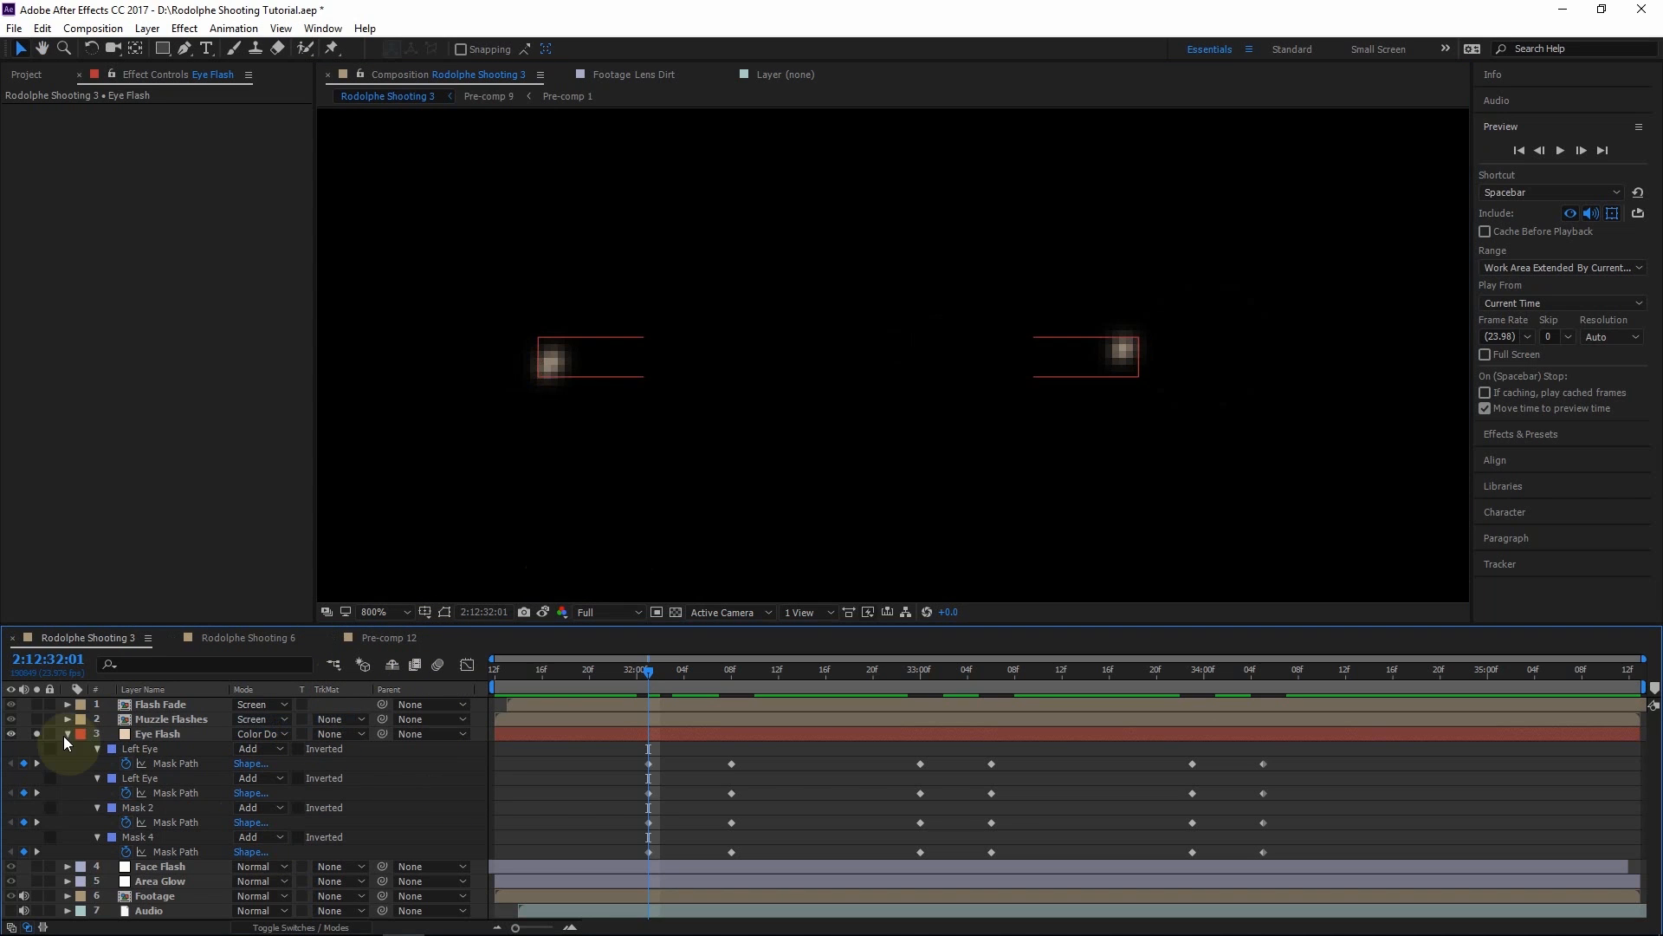
pyautogui.scroll(-1, 737, 399)
pyautogui.moveTo(747, 395); pyautogui.dragTo(780, 343)
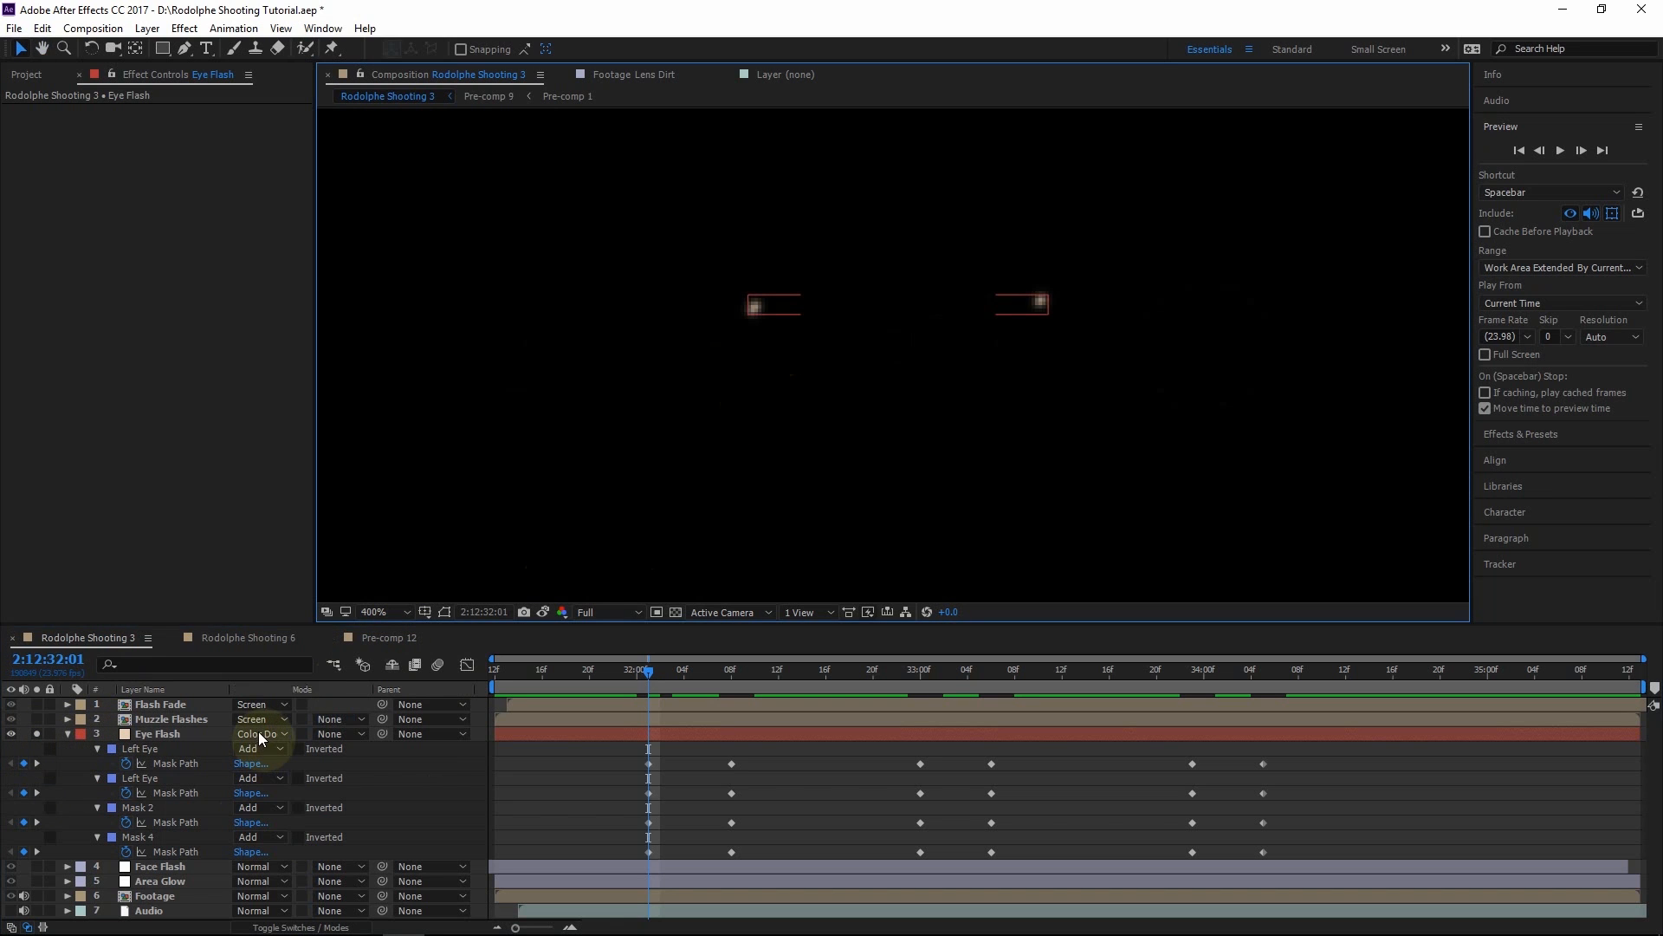
pyautogui.click(258, 734)
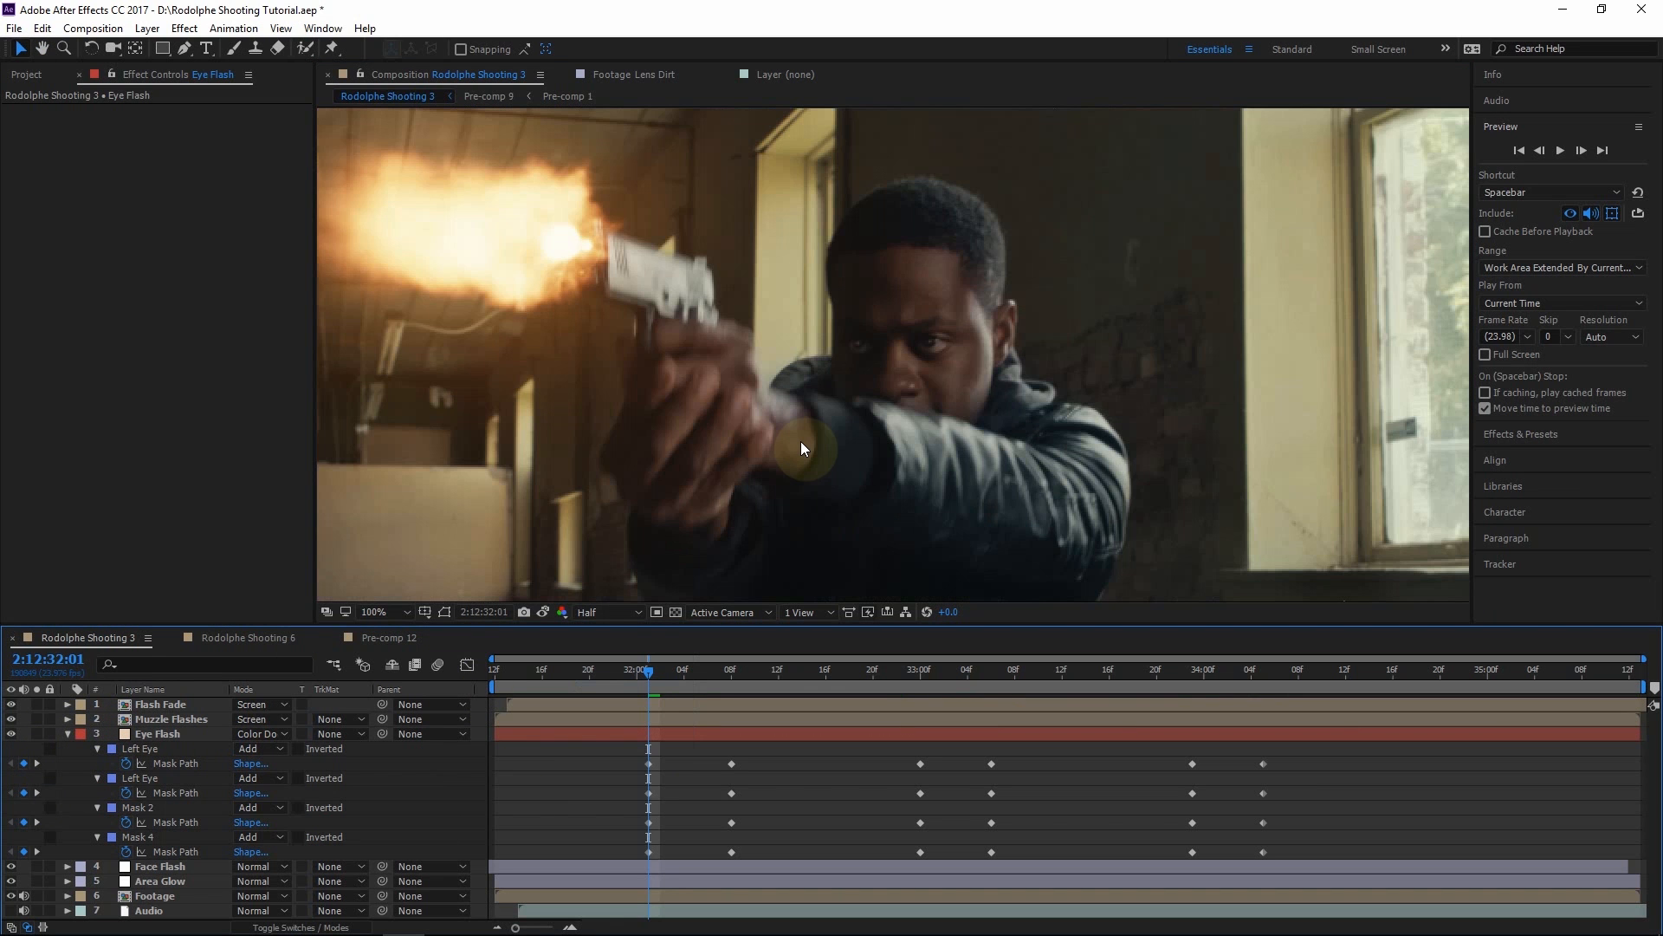
pyautogui.moveTo(922, 477); pyautogui.dragTo(933, 478)
pyautogui.press('v')
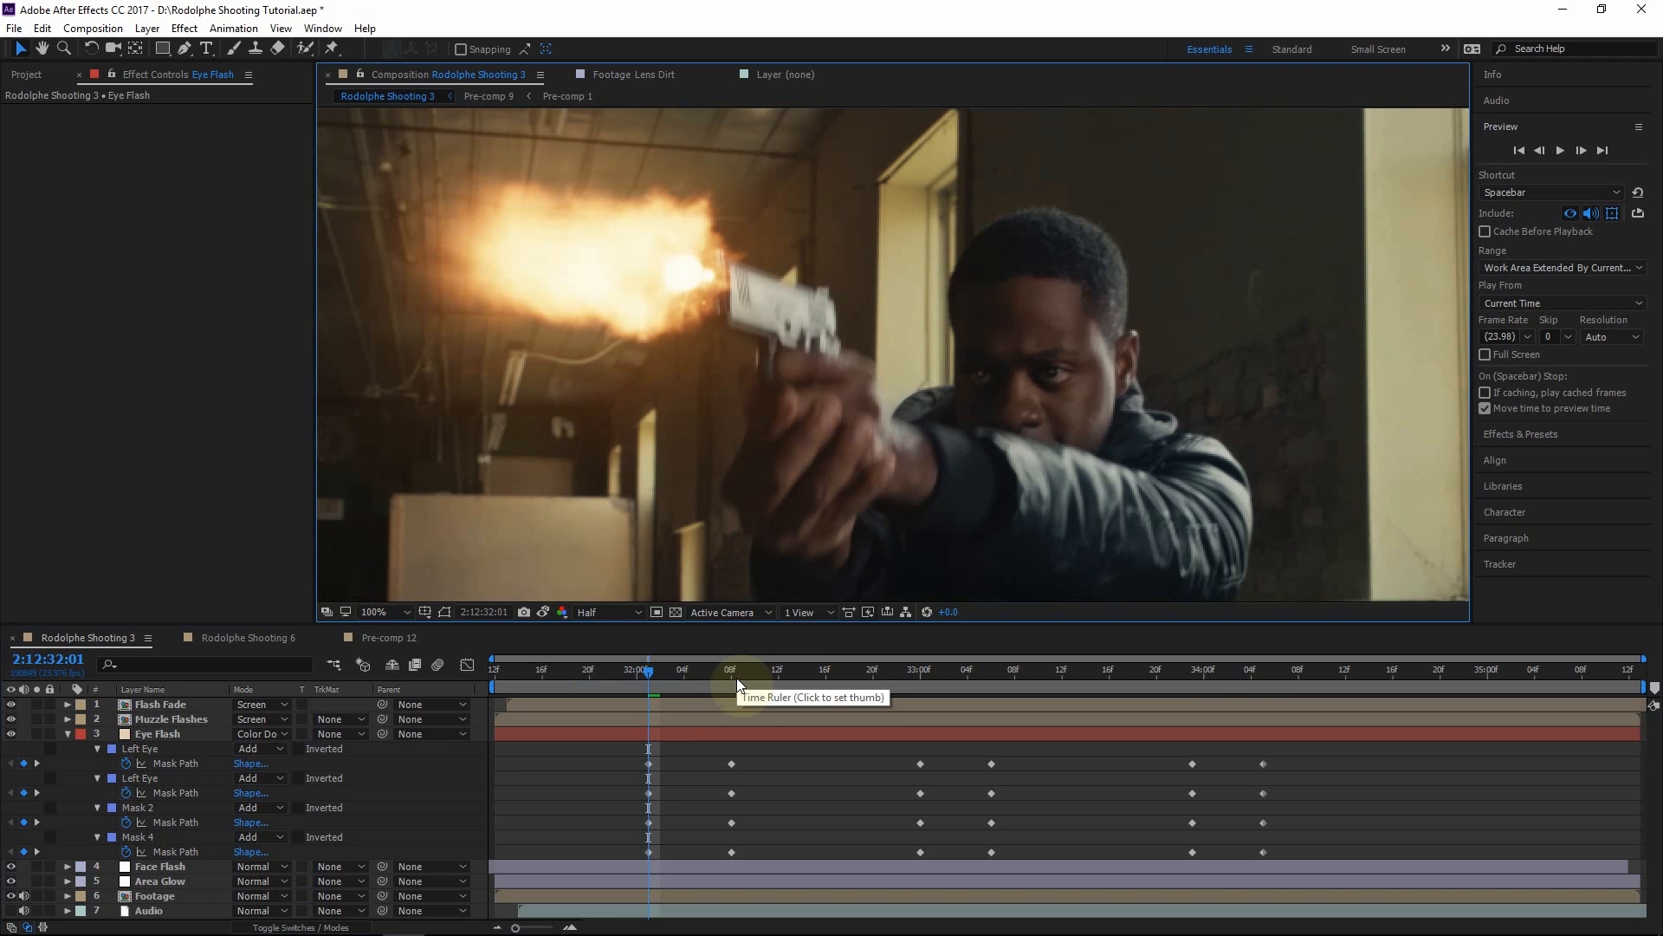
pyautogui.click(738, 678)
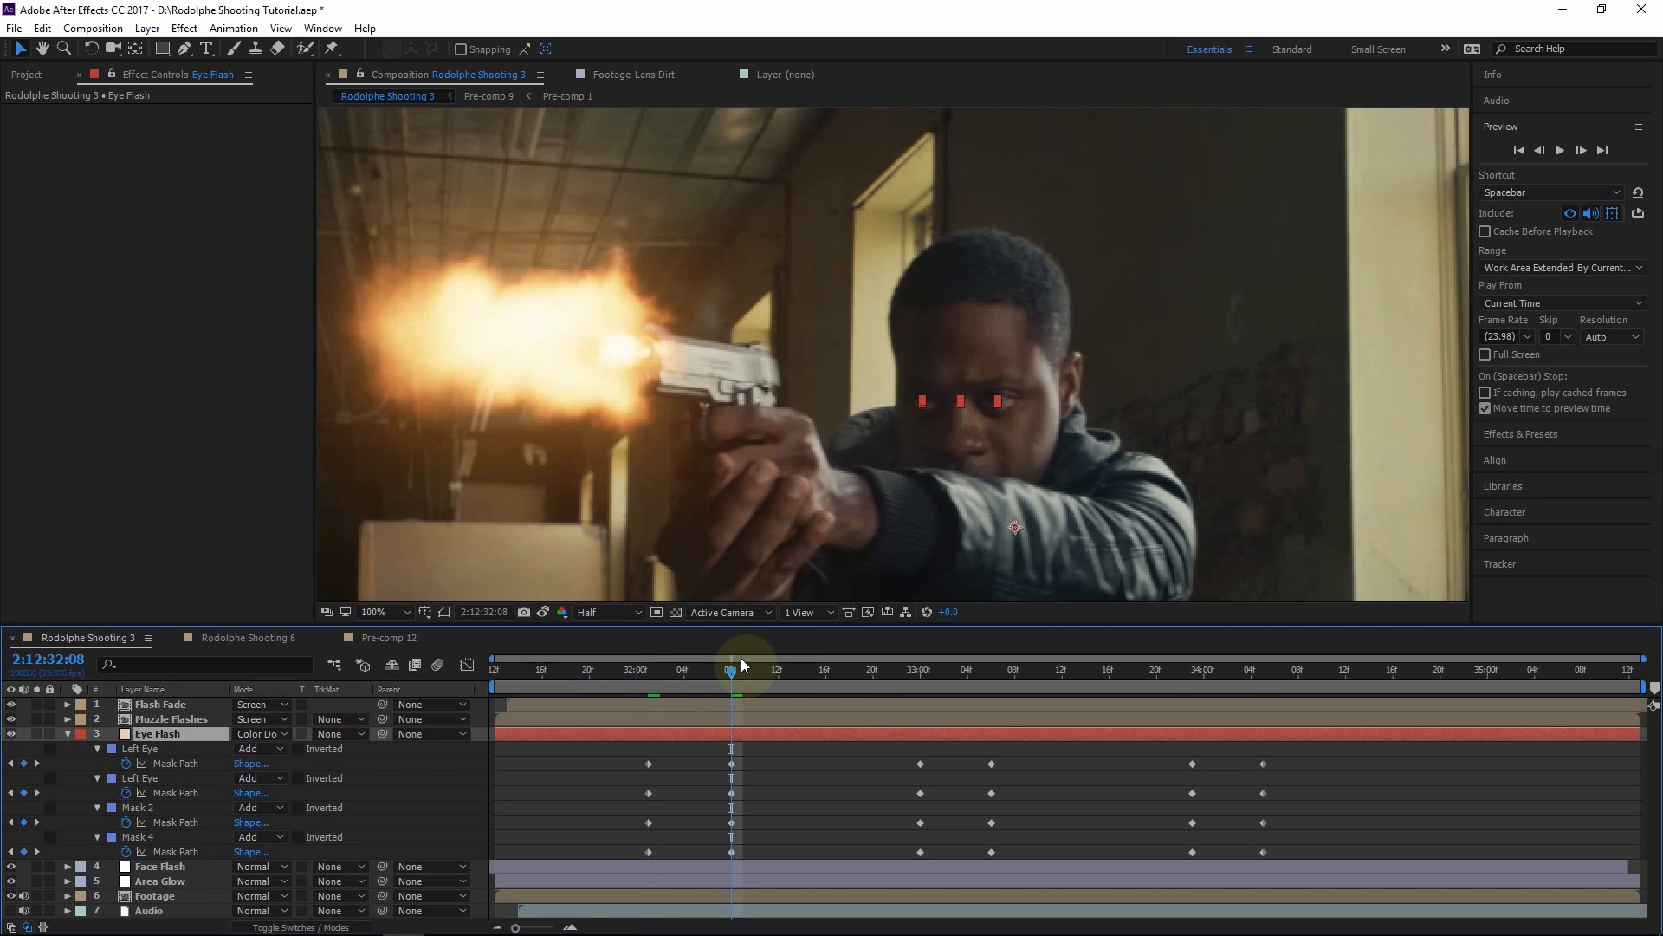
pyautogui.click(840, 781)
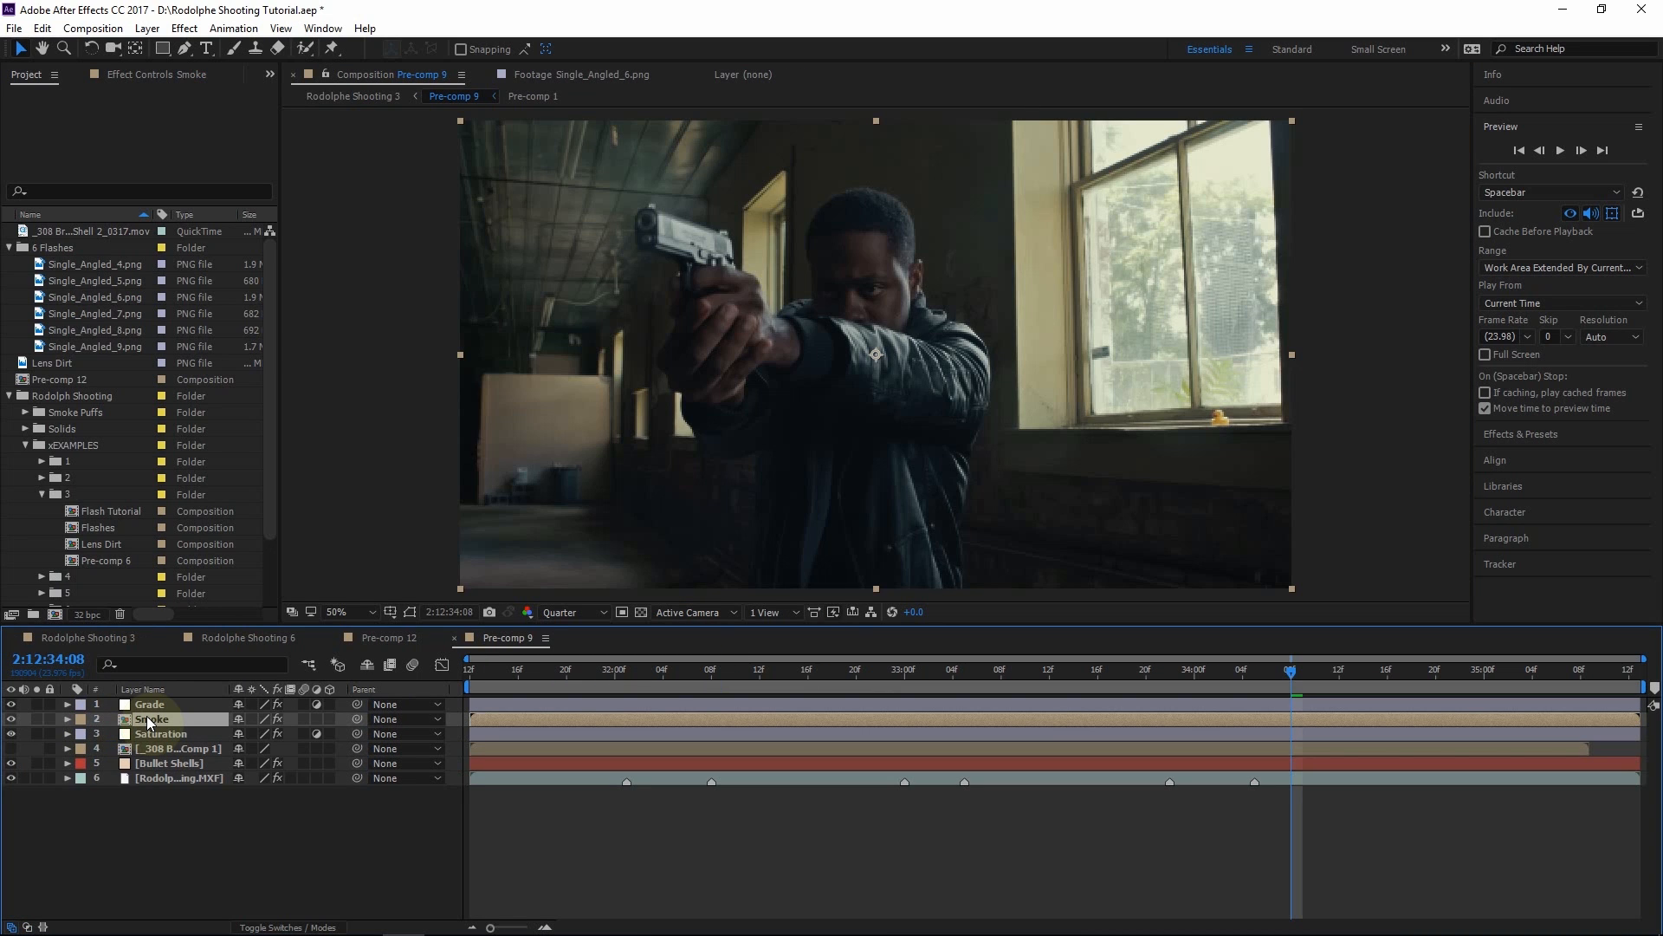
# Solo the Smoke layer in Pre-comp 9 and scrub between 2:12:33:05 and 2:12:34:11 to examine the smoke after the shots
pyautogui.click(36, 719)
pyautogui.click(1309, 684)
pyautogui.moveTo(1309, 684); pyautogui.dragTo(1331, 669)
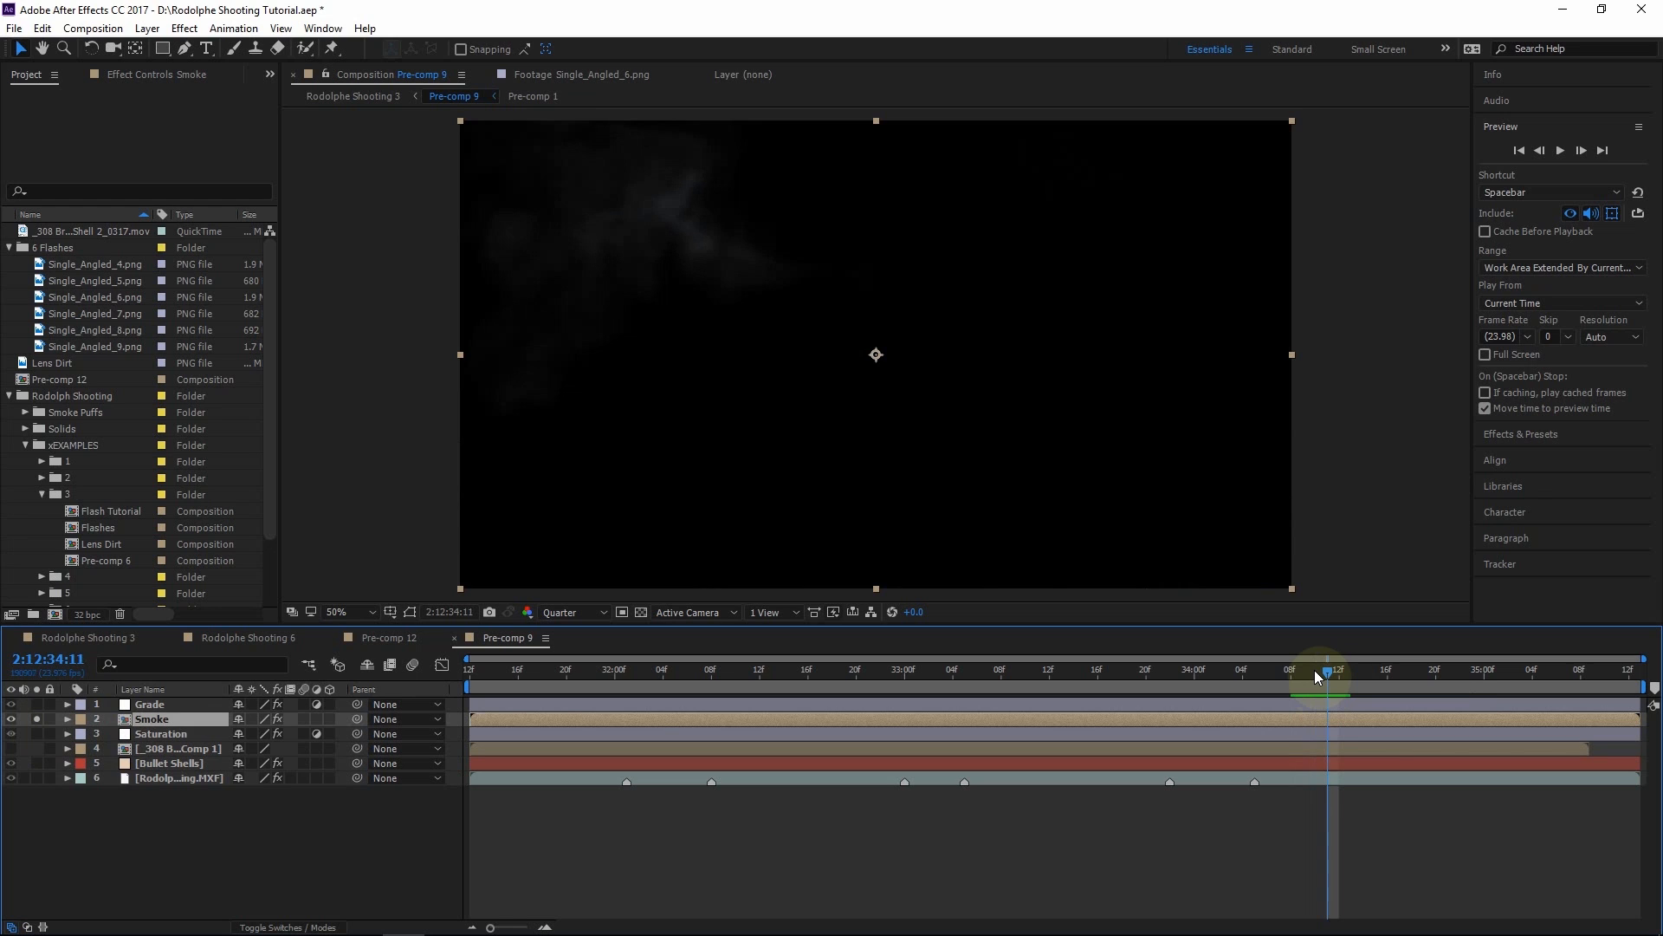
pyautogui.moveTo(1315, 672); pyautogui.dragTo(1309, 682)
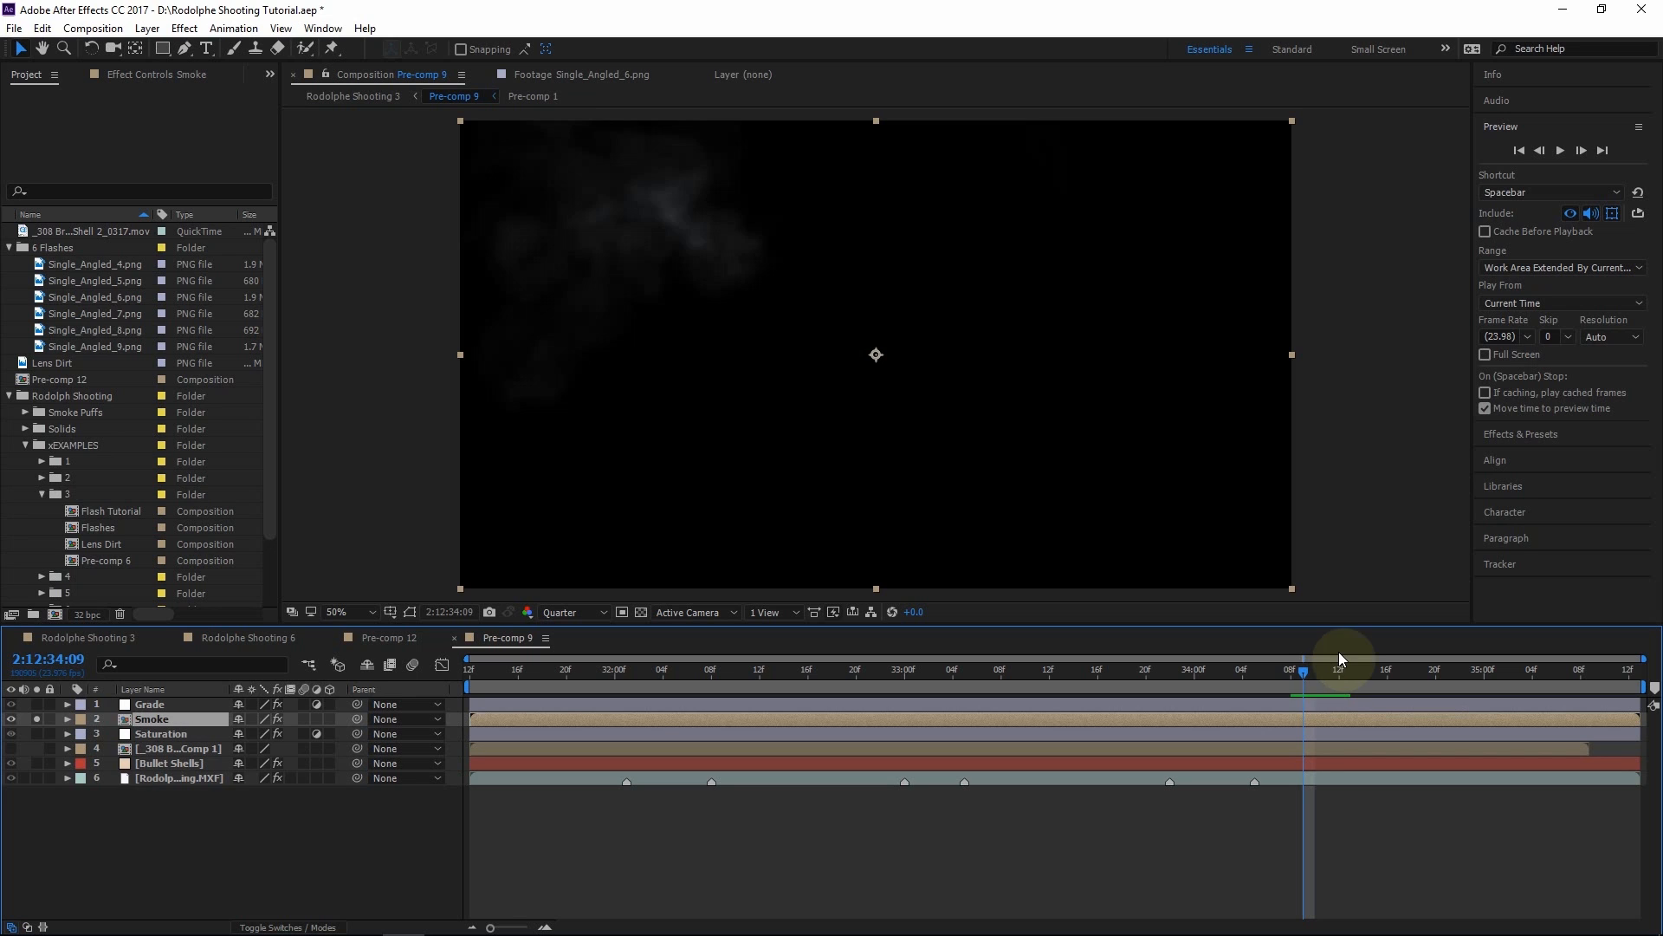
pyautogui.moveTo(1317, 689); pyautogui.dragTo(1327, 676)
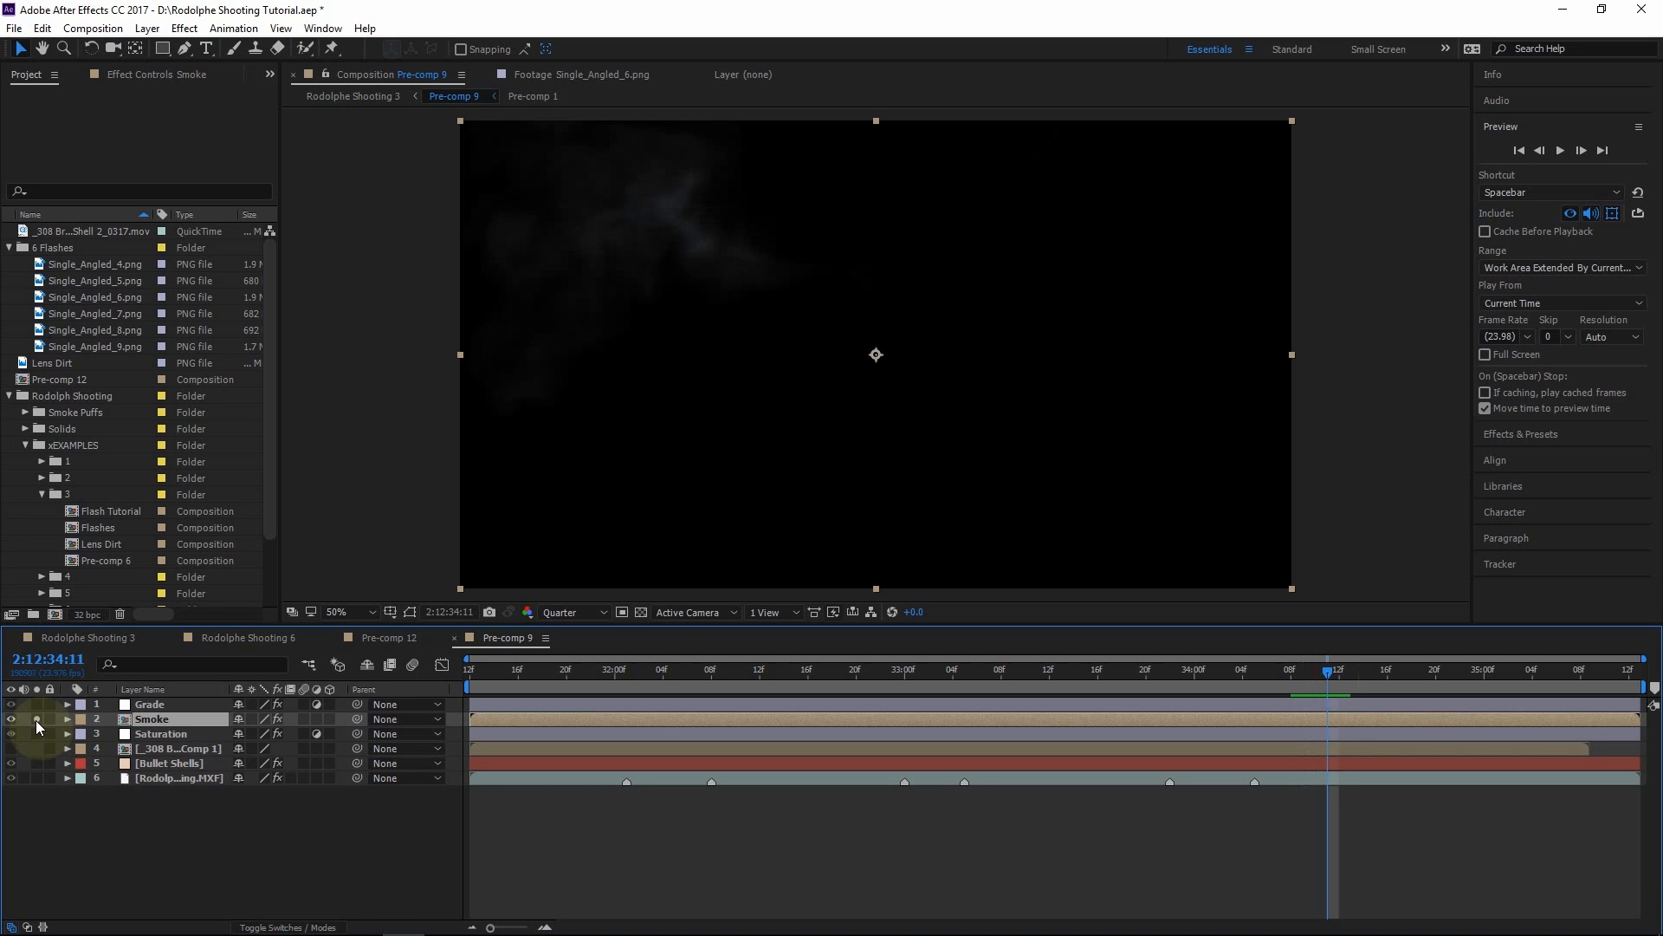
pyautogui.moveTo(1331, 678); pyautogui.dragTo(1218, 684)
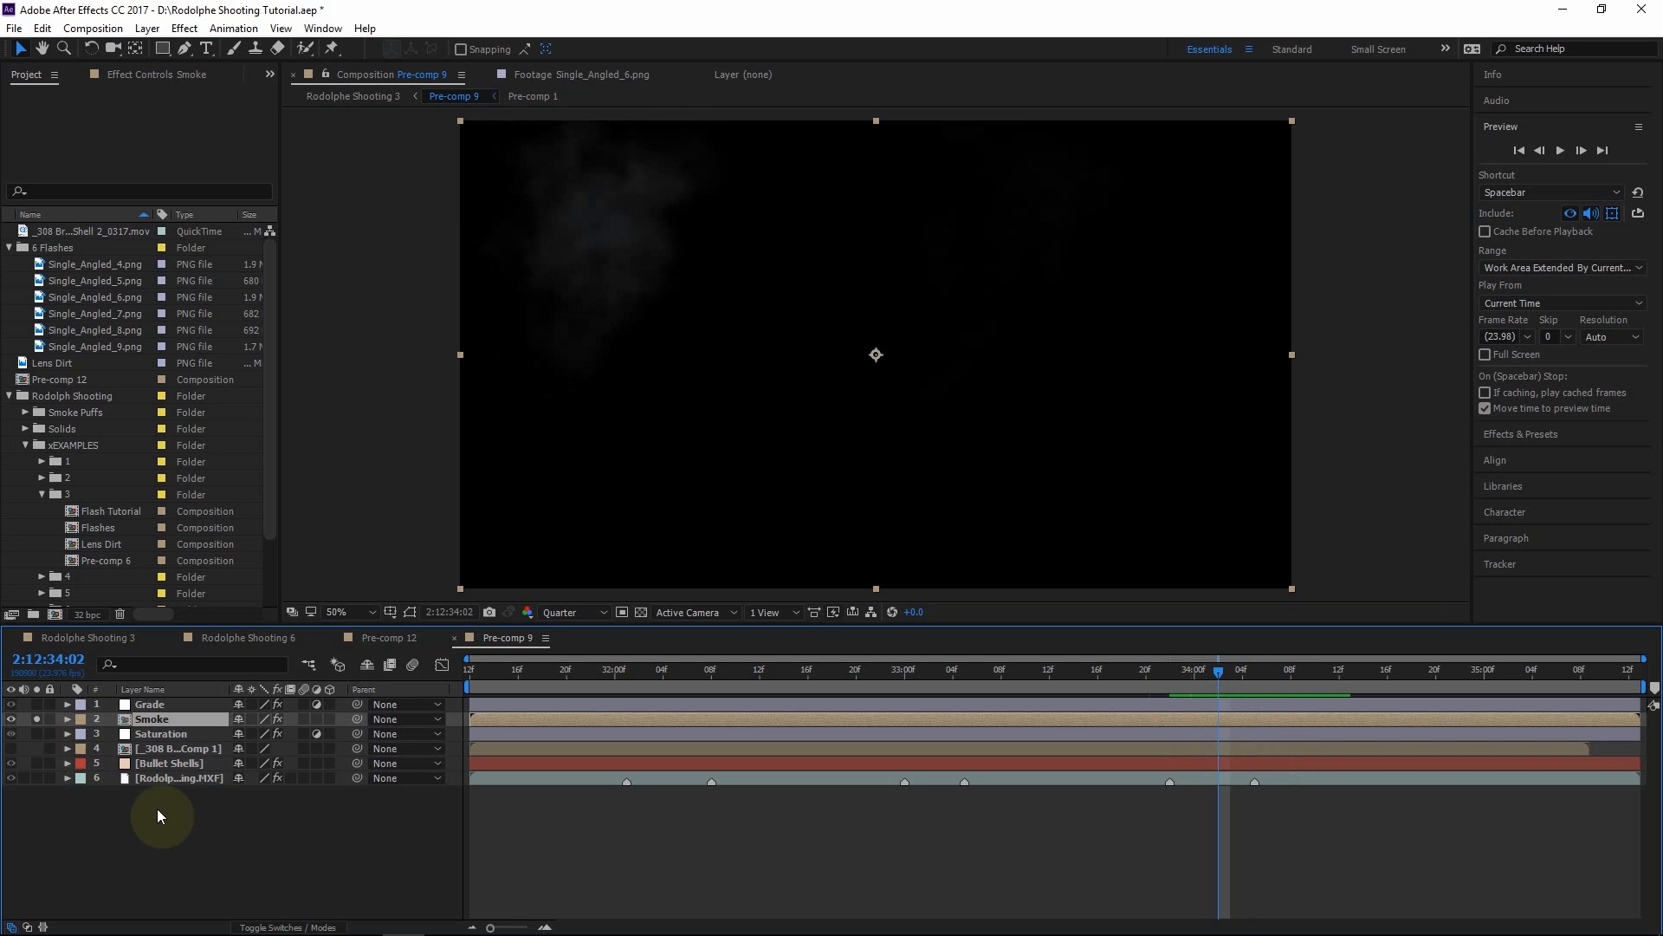
pyautogui.click(967, 678)
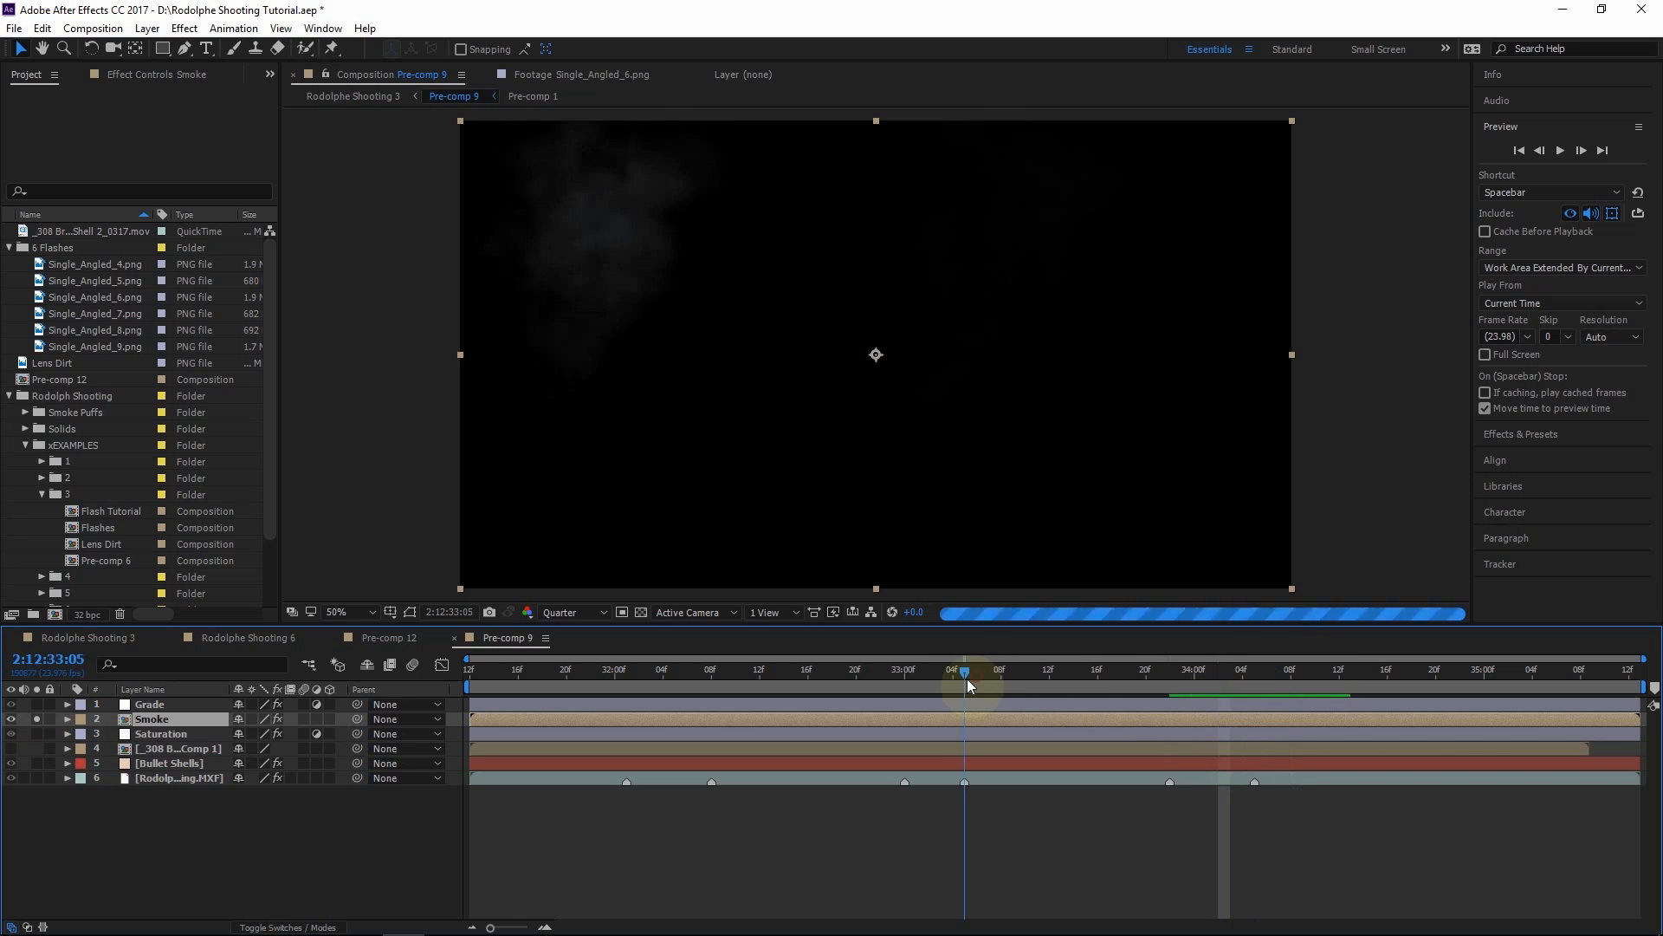
pyautogui.moveTo(967, 678); pyautogui.dragTo(1074, 667)
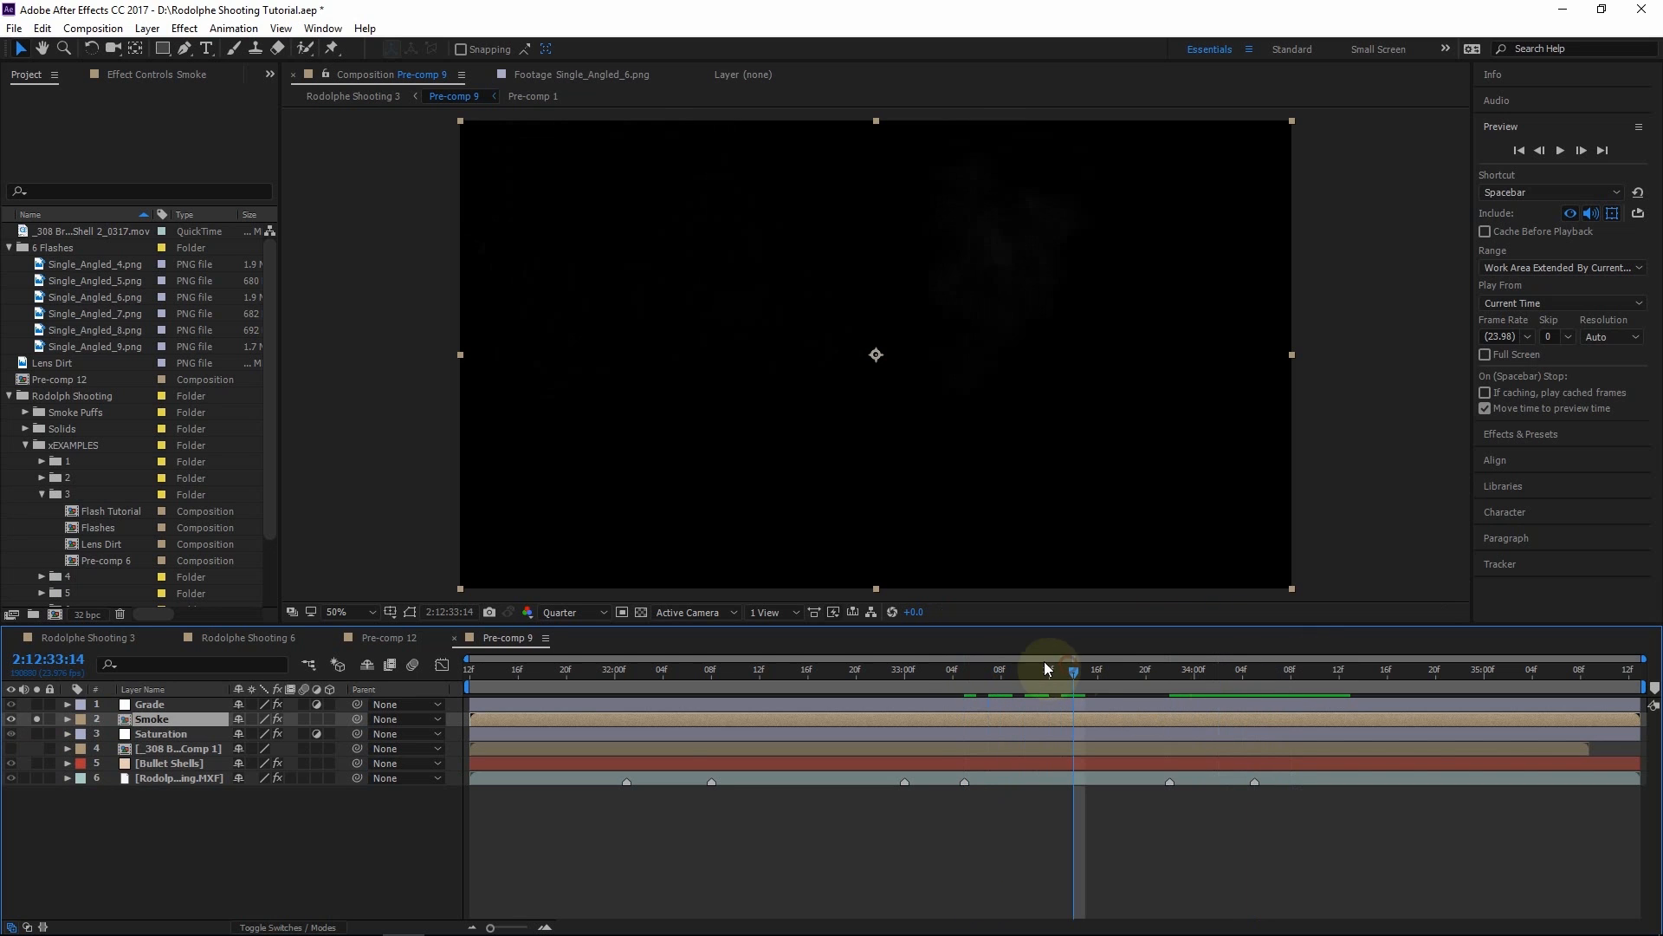
# Unsolo Smoke, copy Pre-comp 9's Grade layer above Lens Dirt in Rodolphe Shooting 6, and compare the shot with Grade off and on
pyautogui.click(37, 720)
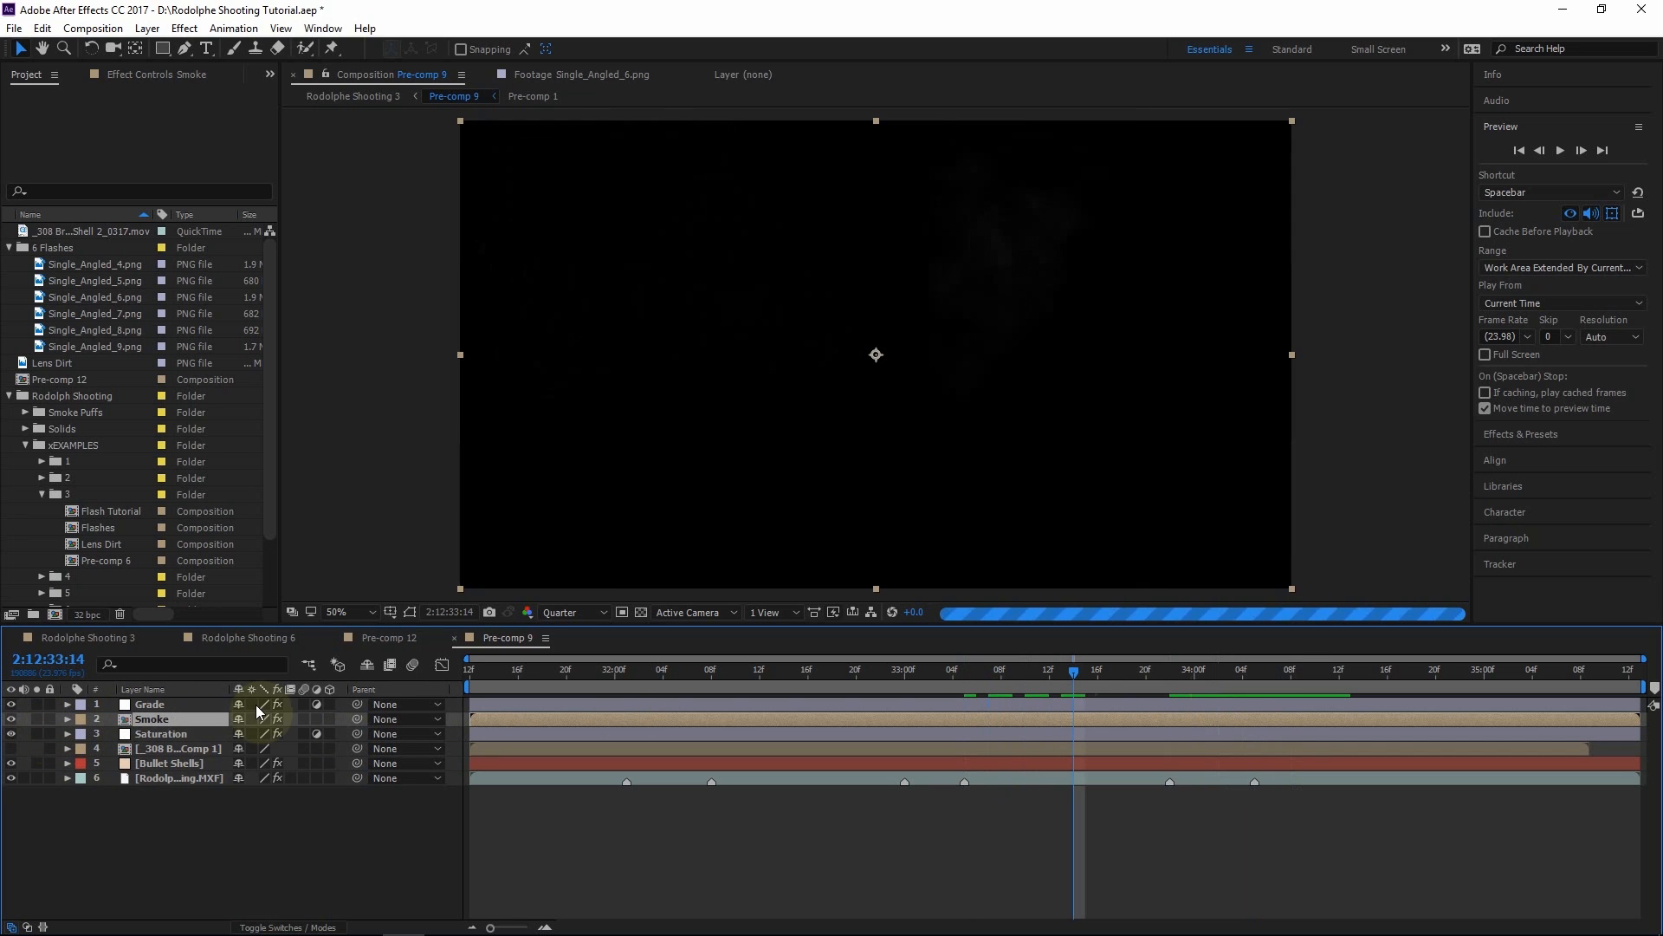
pyautogui.click(153, 703)
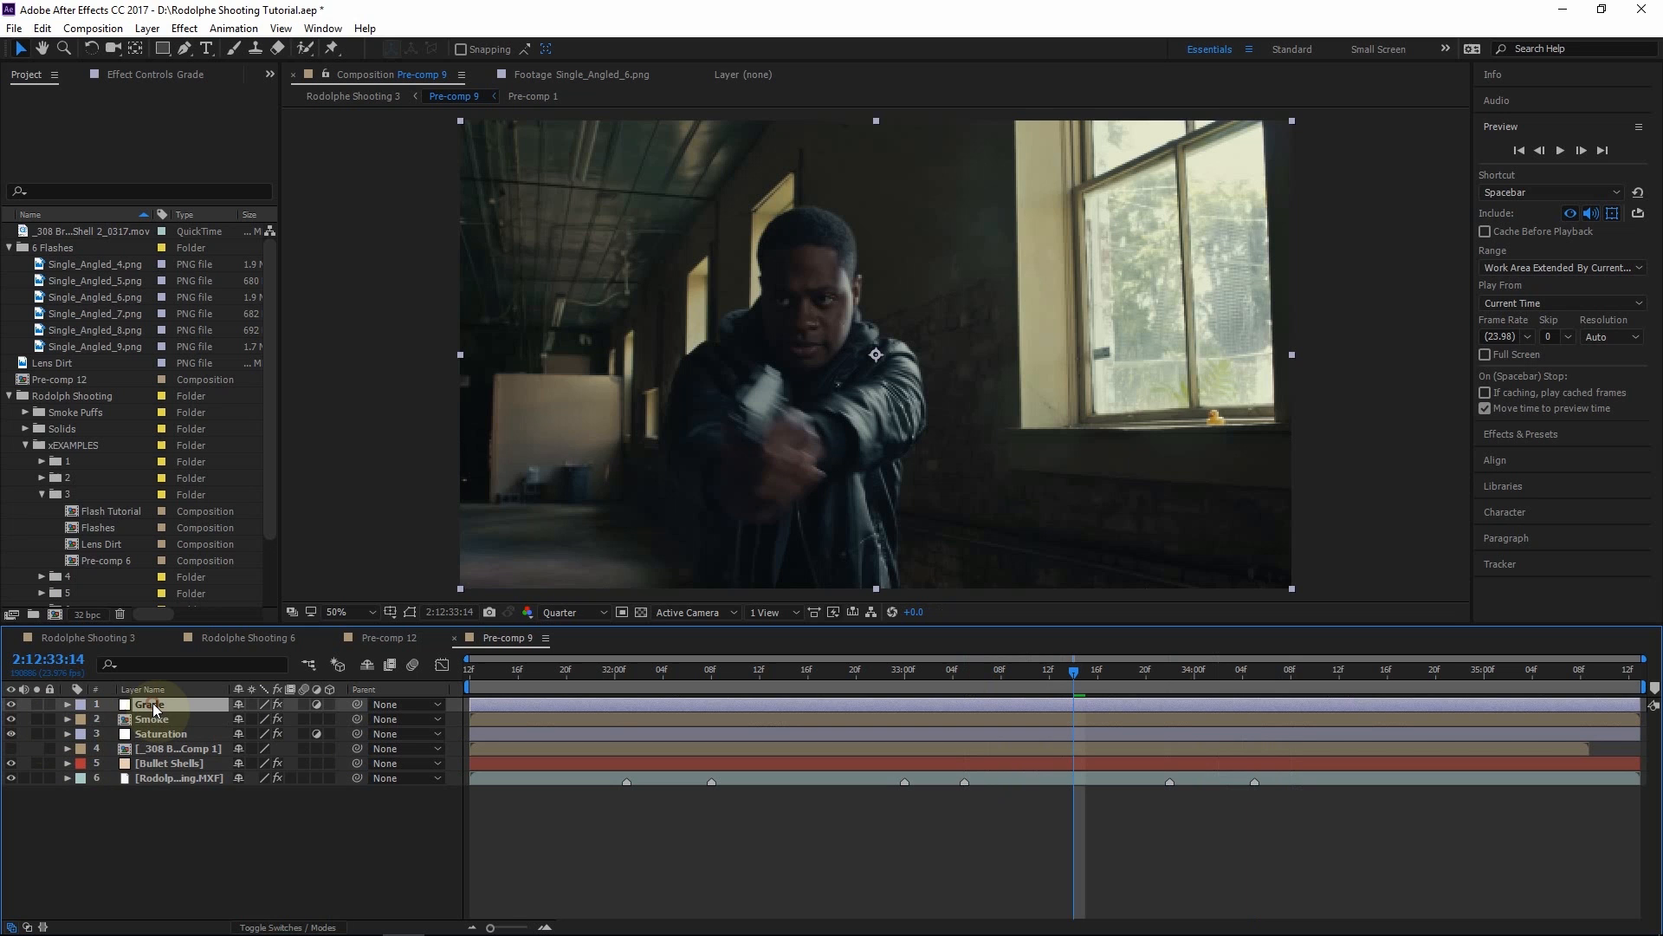
pyautogui.click(273, 643)
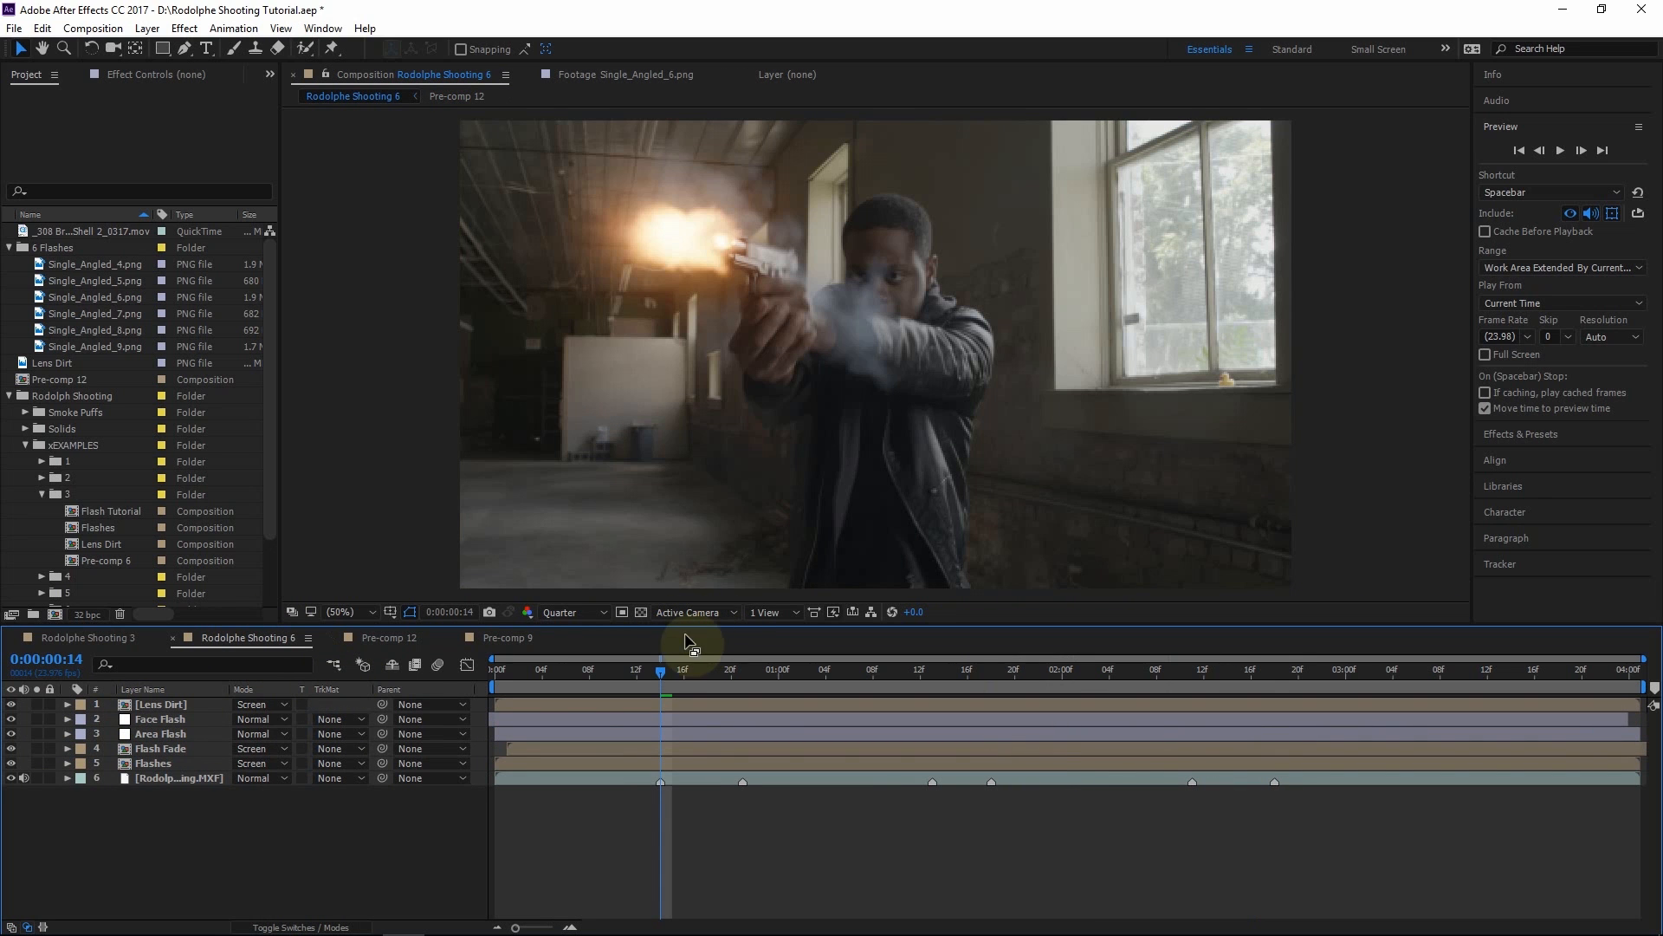
pyautogui.click(173, 706)
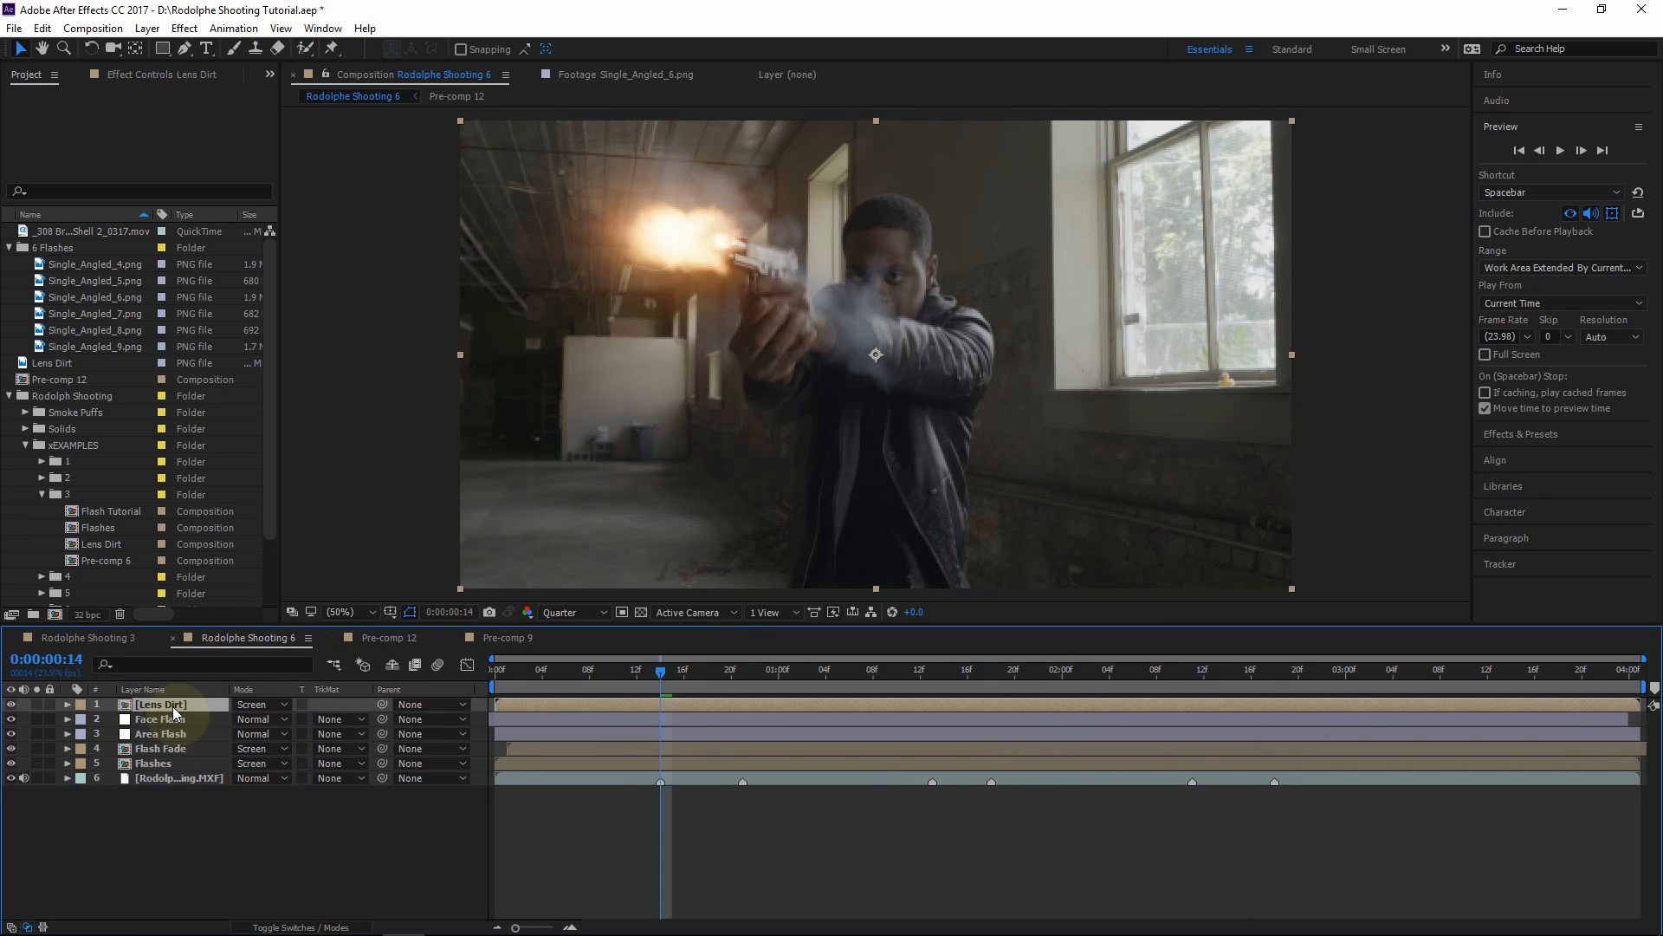
pyautogui.hotkey('ctrl', 'v')
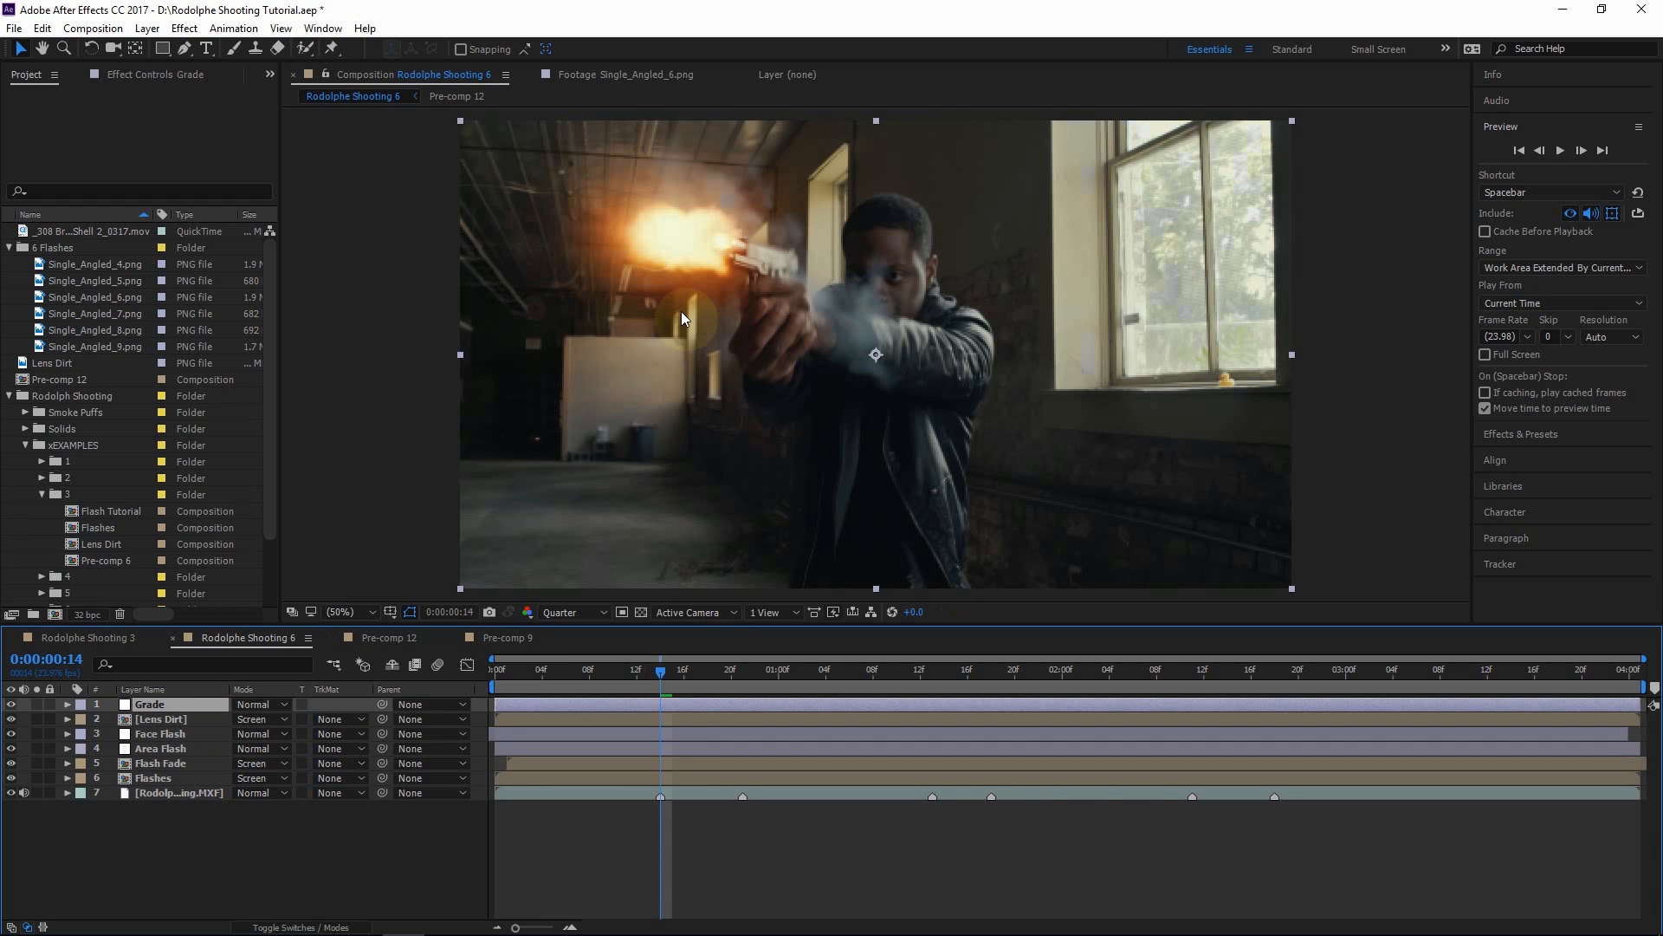
pyautogui.click(10, 706)
pyautogui.click(11, 706)
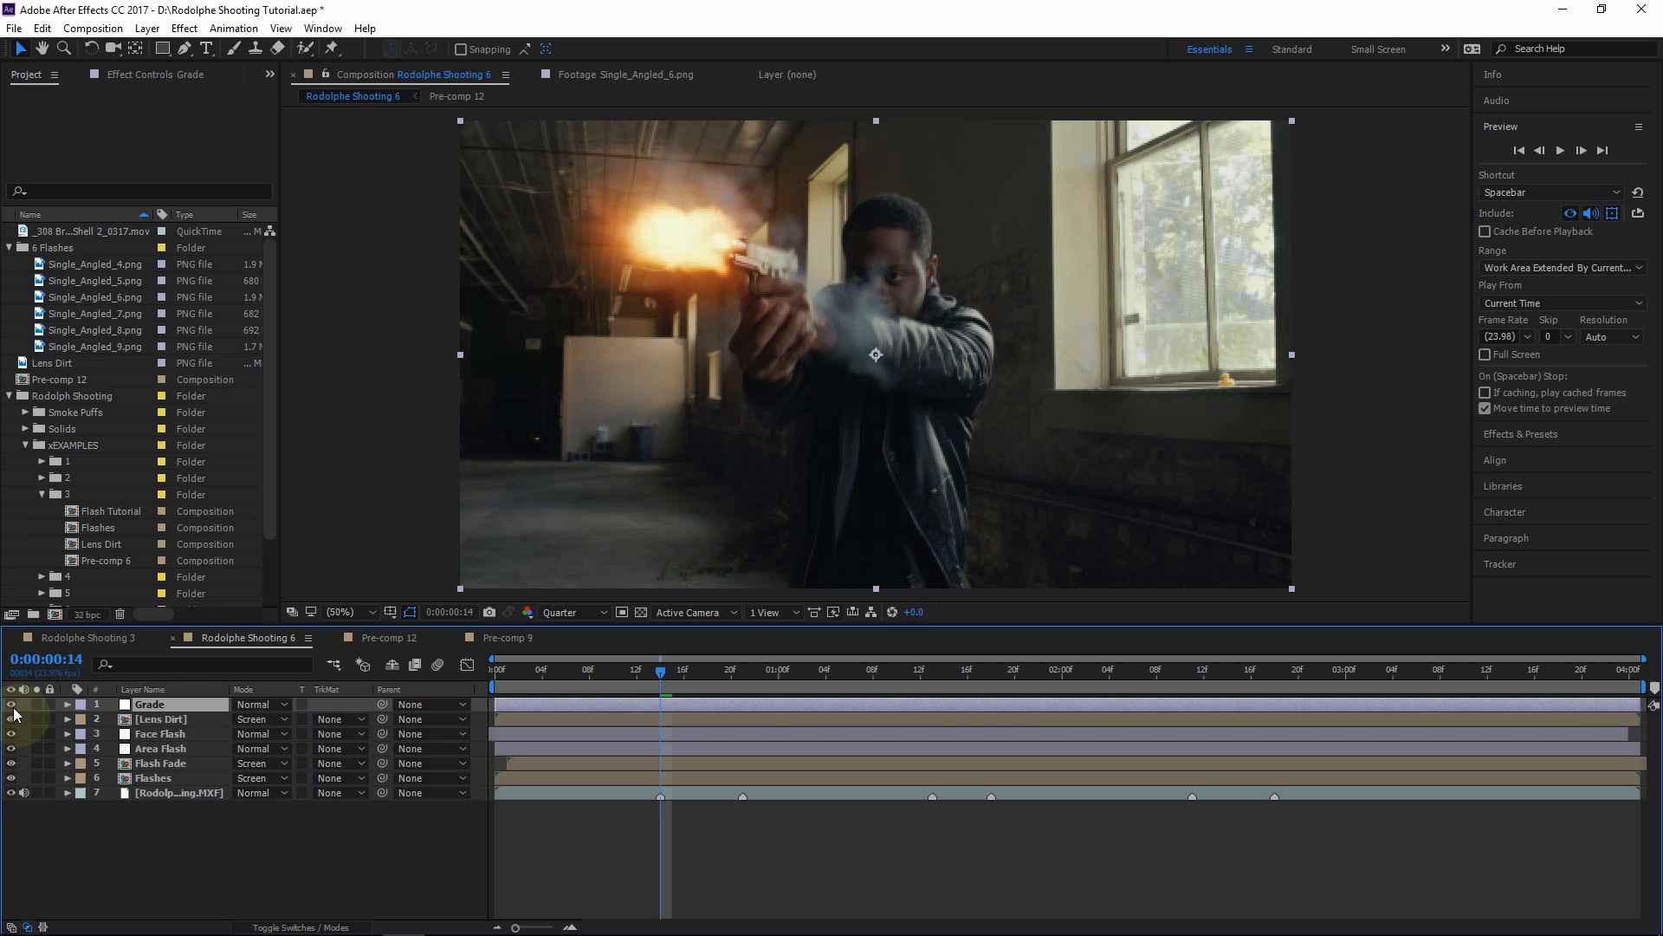
# Place the Grade layer directly above the footage and below Flashes, comparing it hidden and shown and against the top-of-stack order
pyautogui.moveTo(158, 703); pyautogui.dragTo(168, 782)
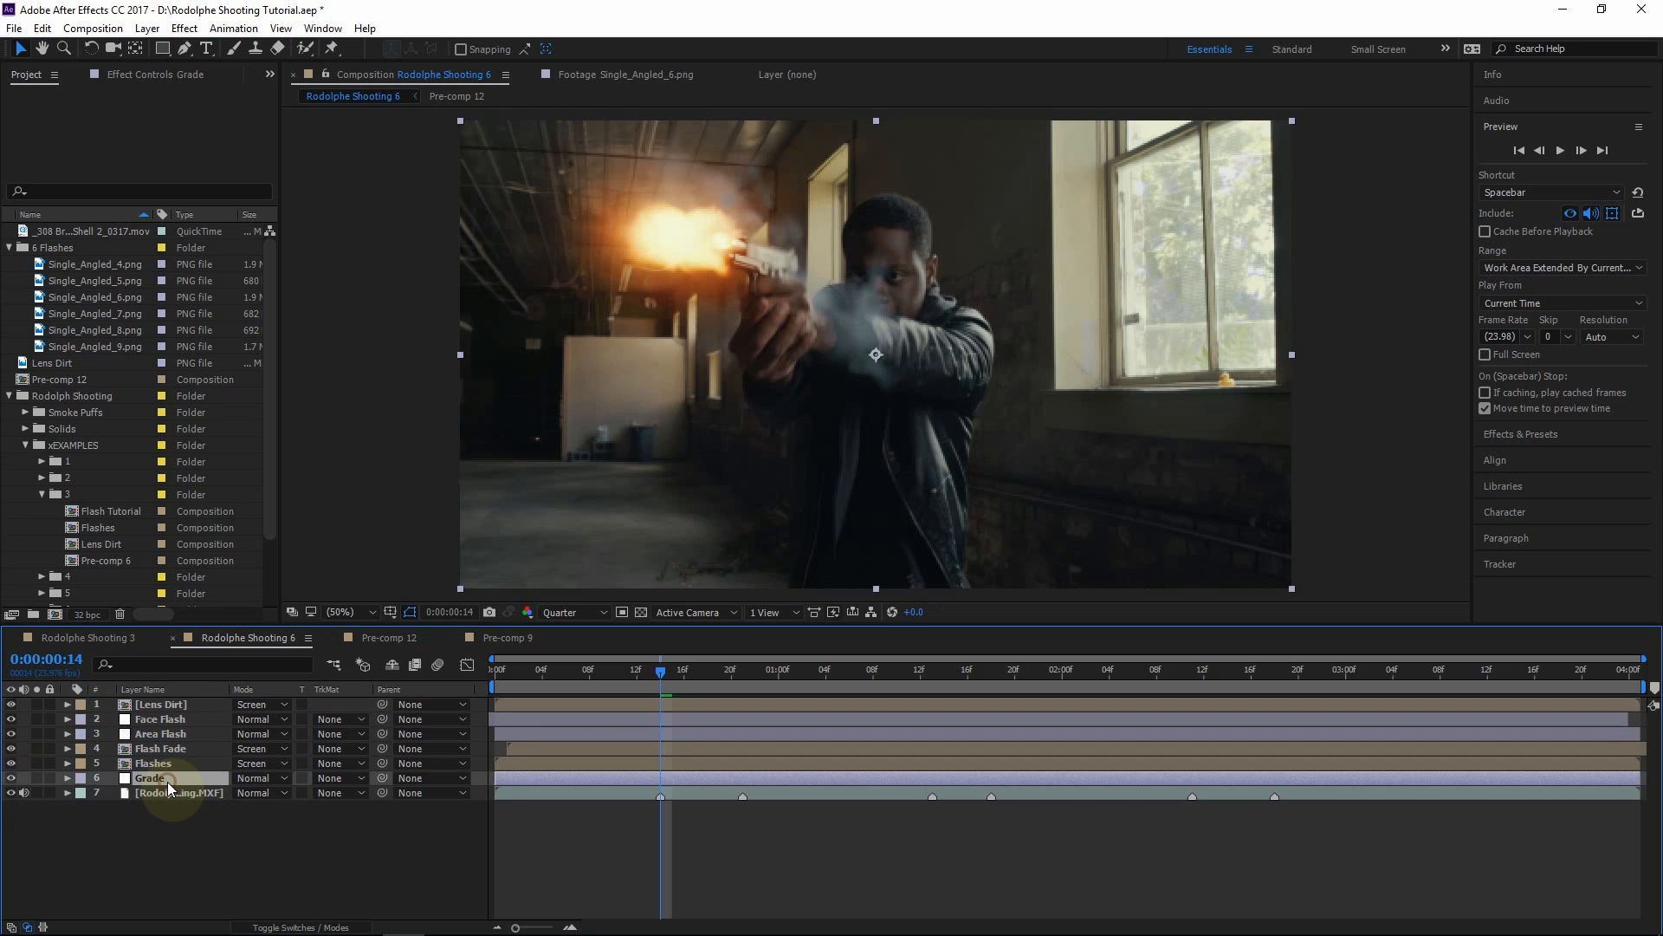
pyautogui.click(10, 779)
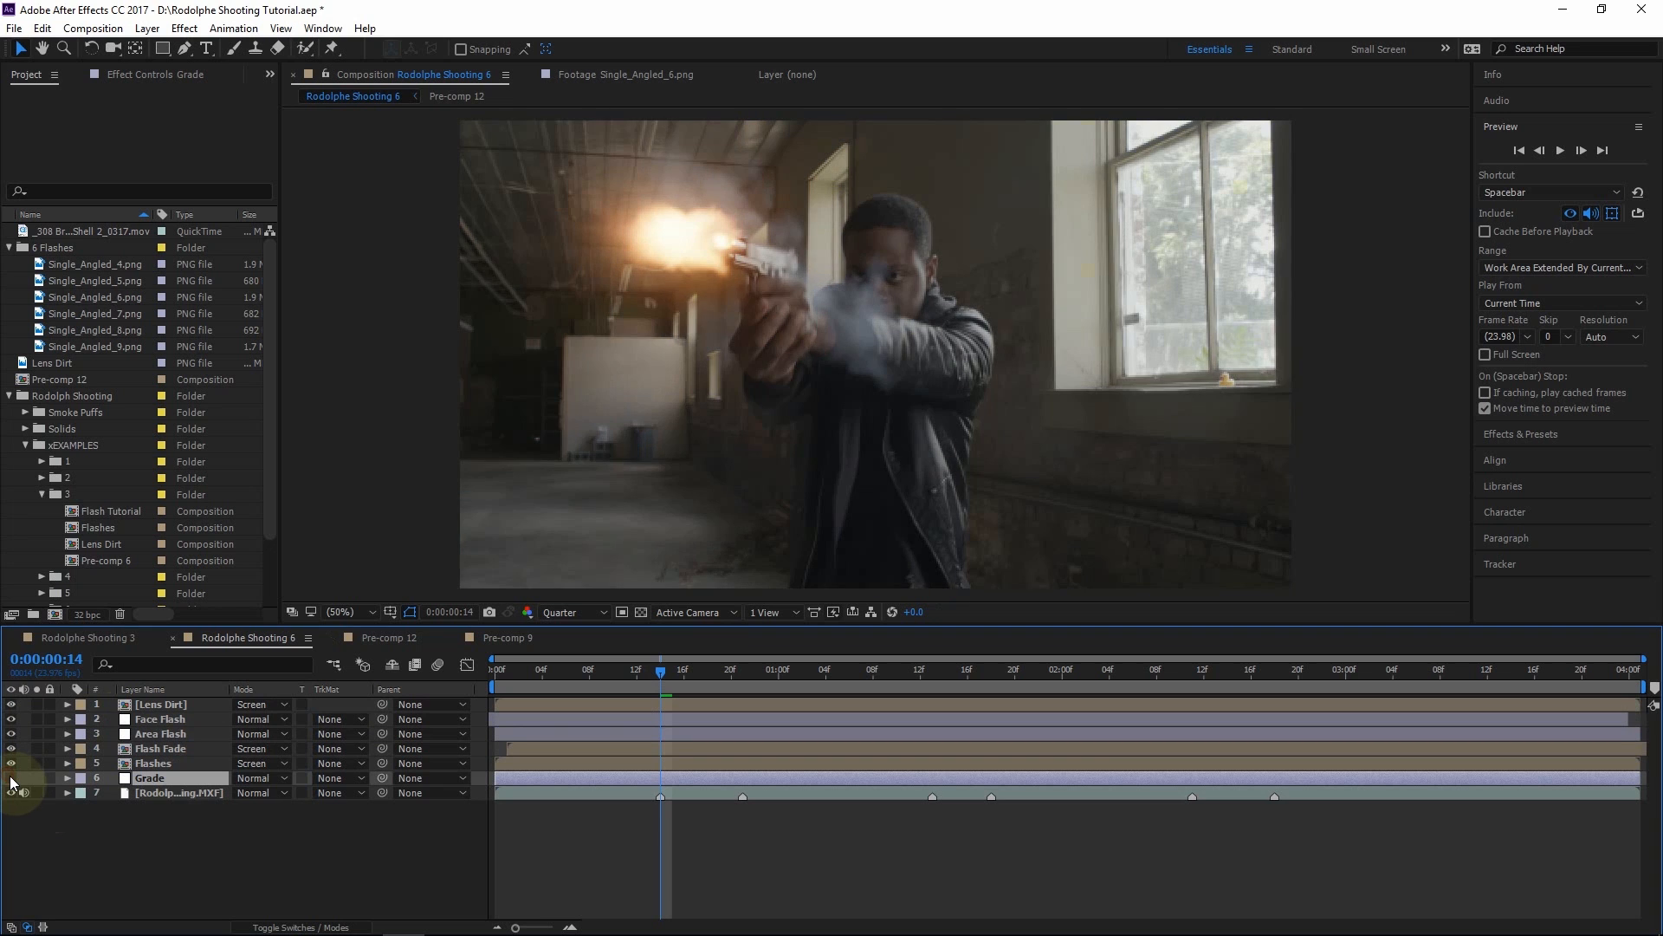
pyautogui.click(10, 778)
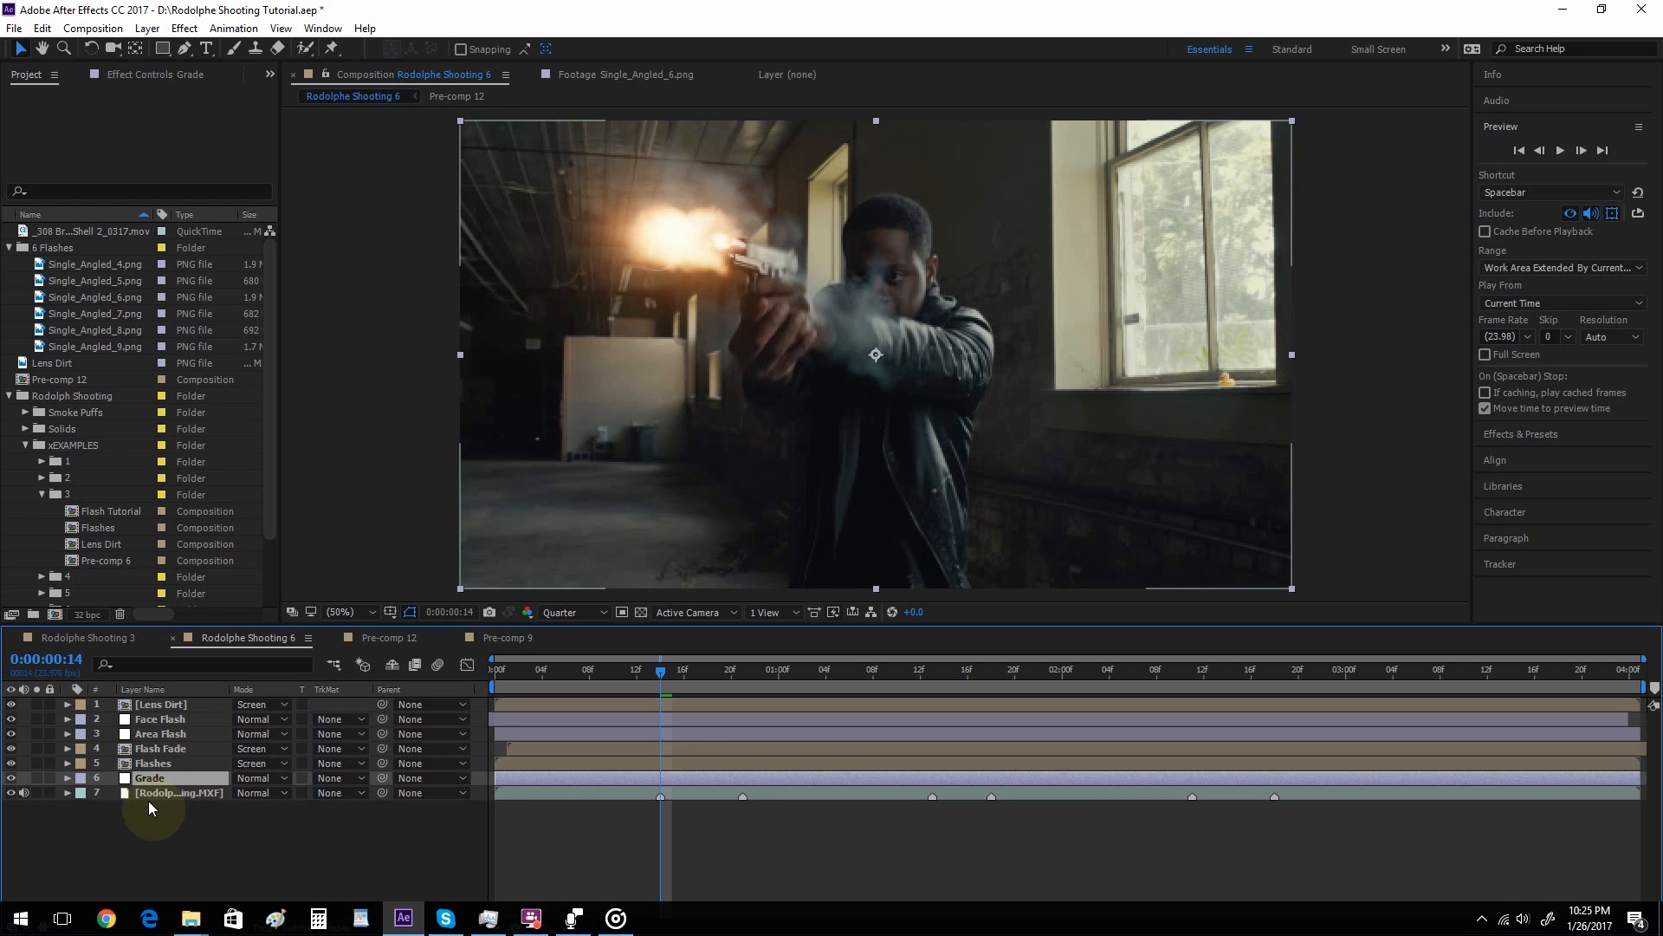
pyautogui.moveTo(146, 778); pyautogui.dragTo(174, 697)
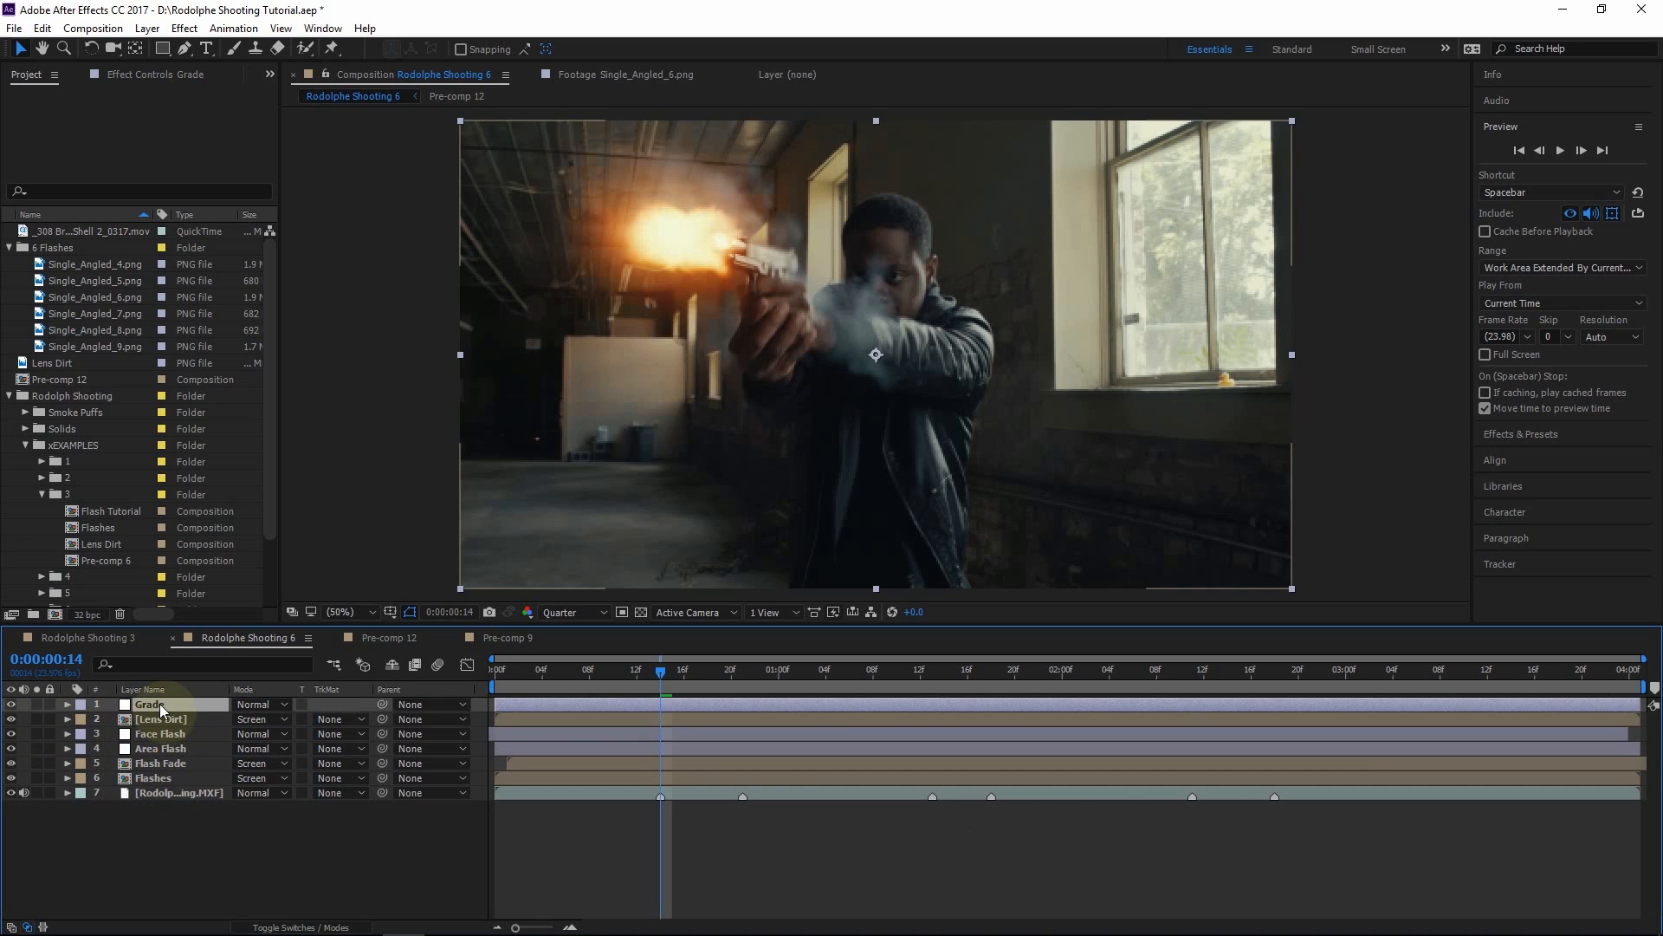
pyautogui.moveTo(159, 703); pyautogui.dragTo(359, 800)
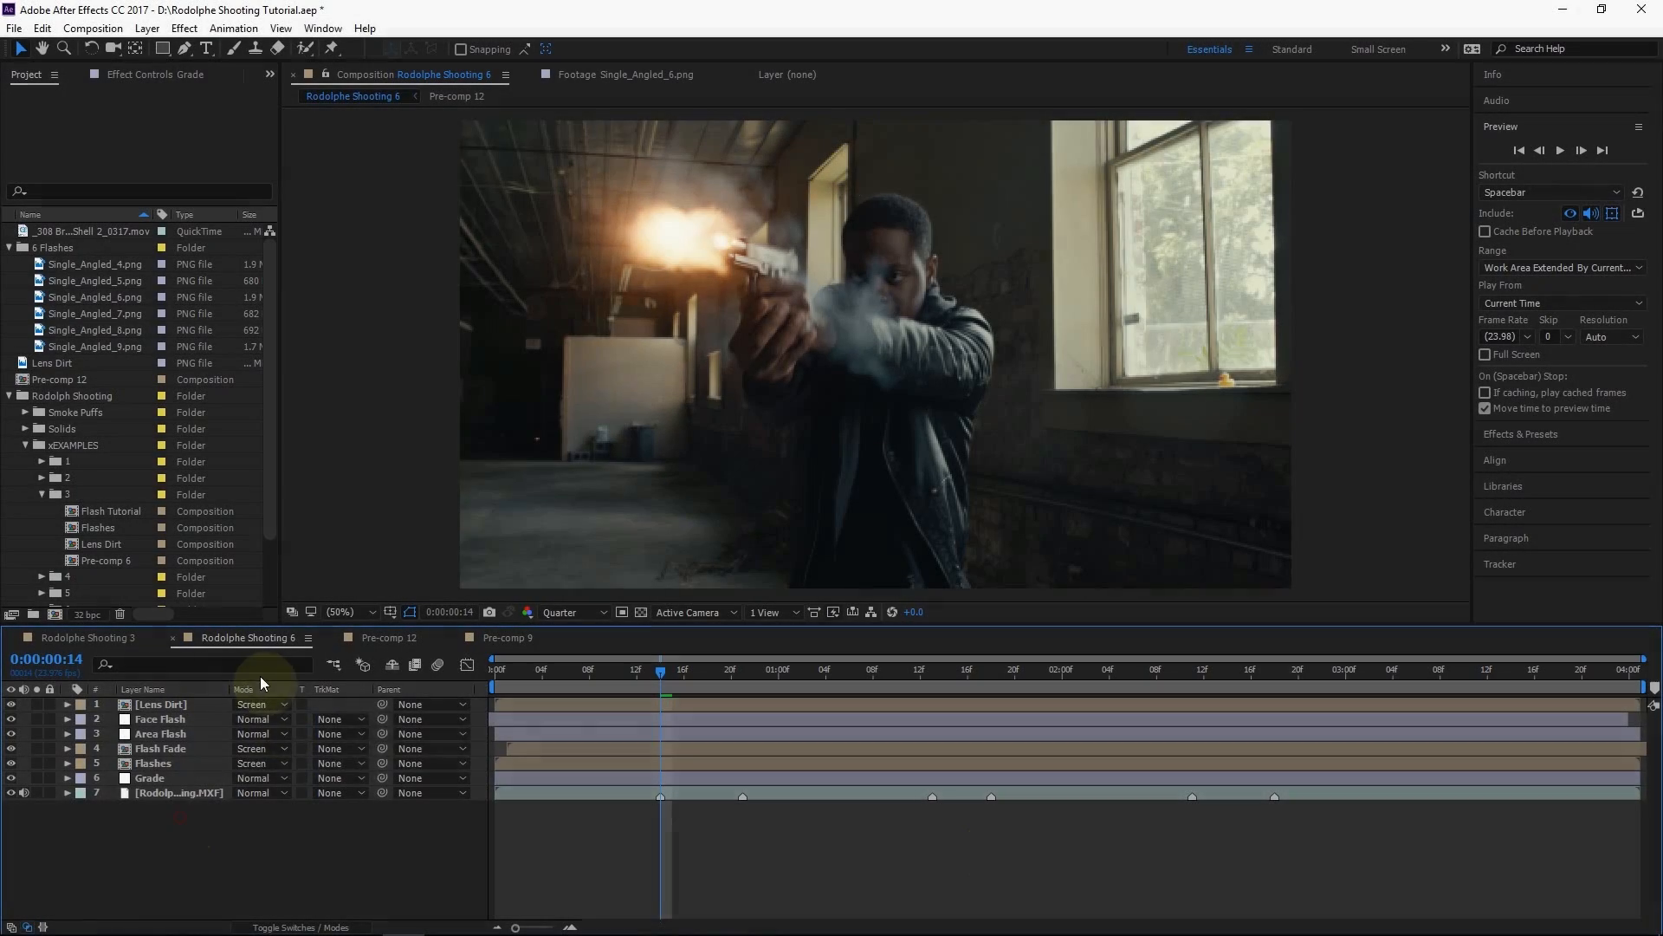
# Review Rodolphe Shooting 3 from 2:12:32:07 to 2:12:32:12, and examine Pre-comp 9 at 2:12:32:09 and 2:12:32:10
pyautogui.click(90, 645)
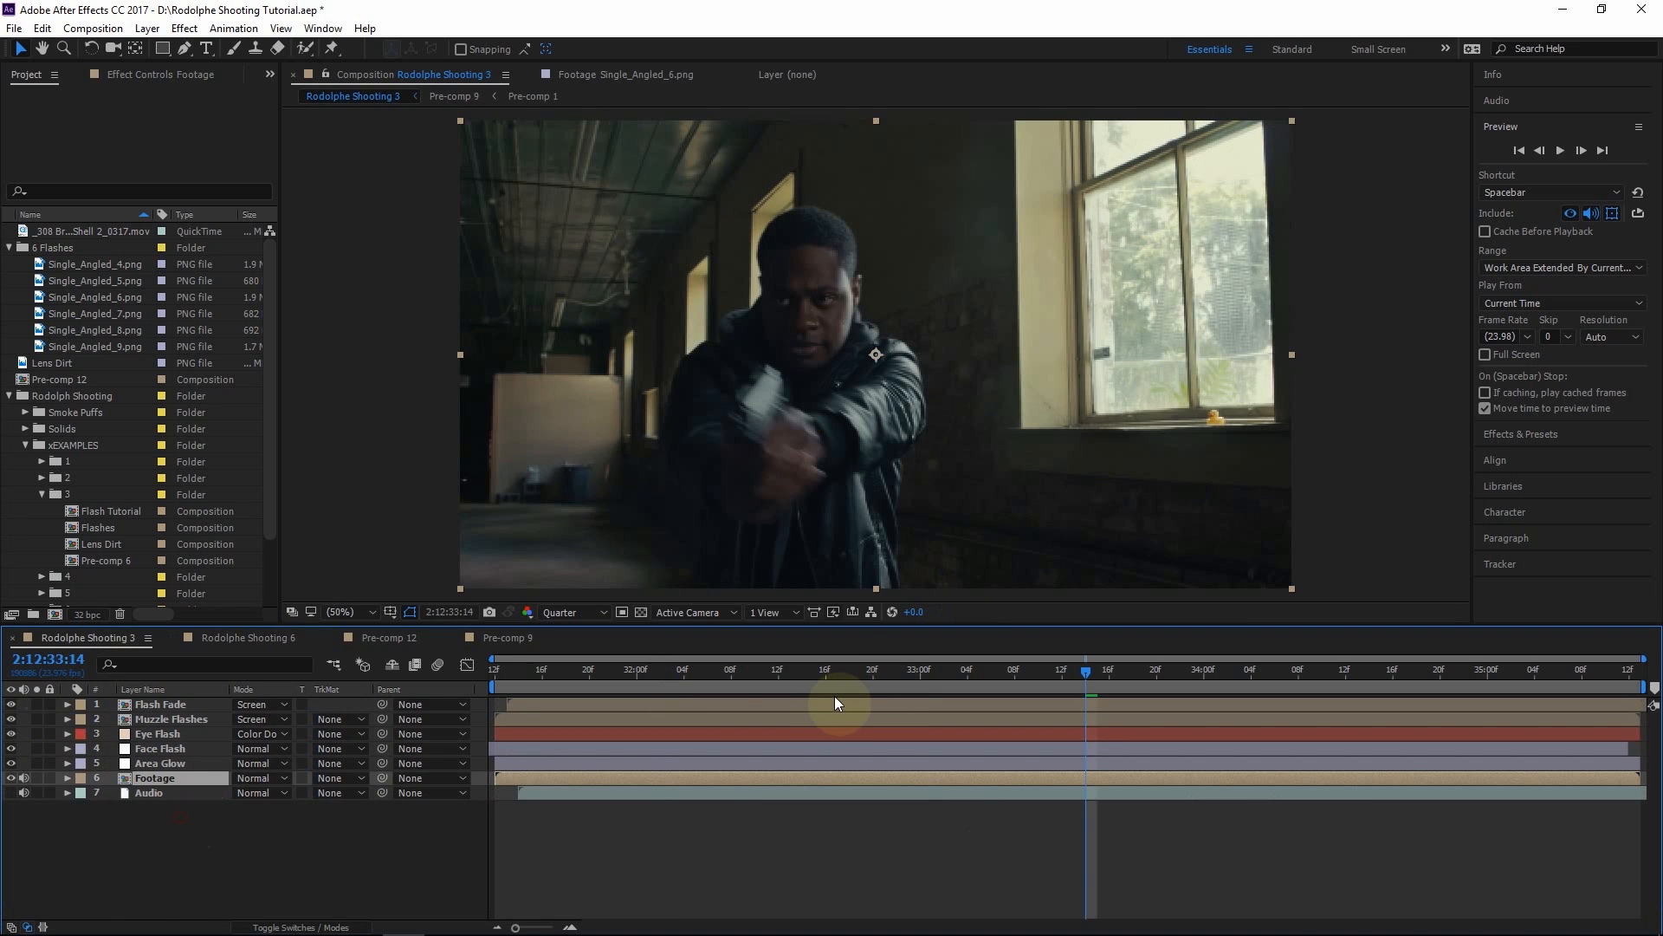
pyautogui.click(725, 674)
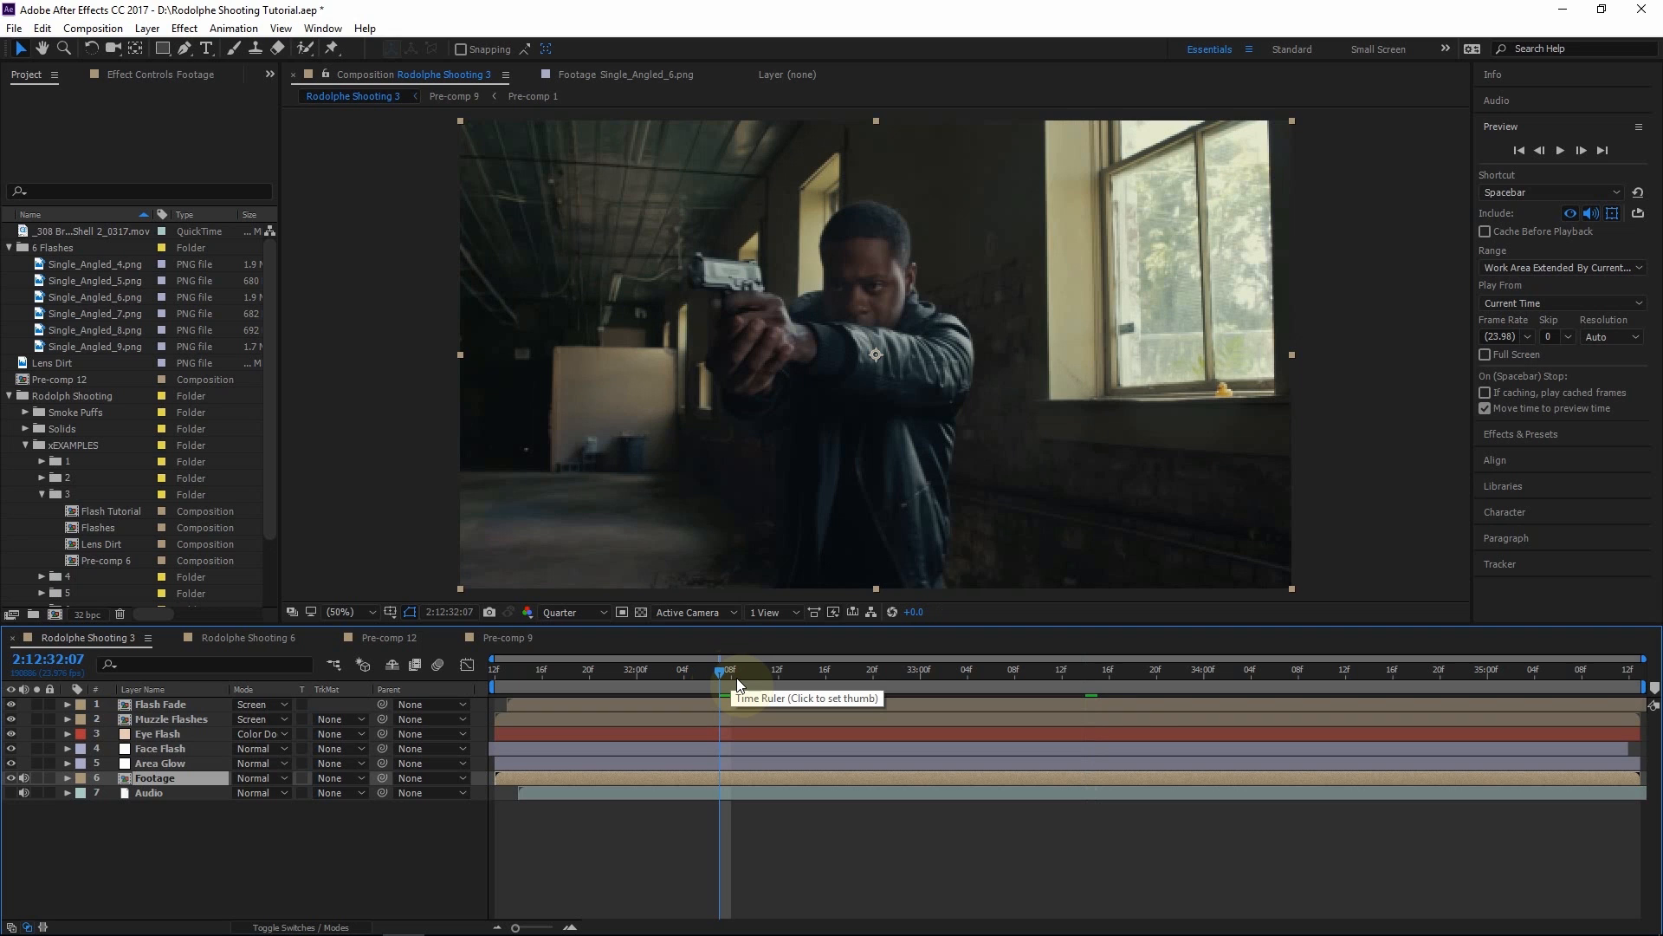
pyautogui.click(751, 670)
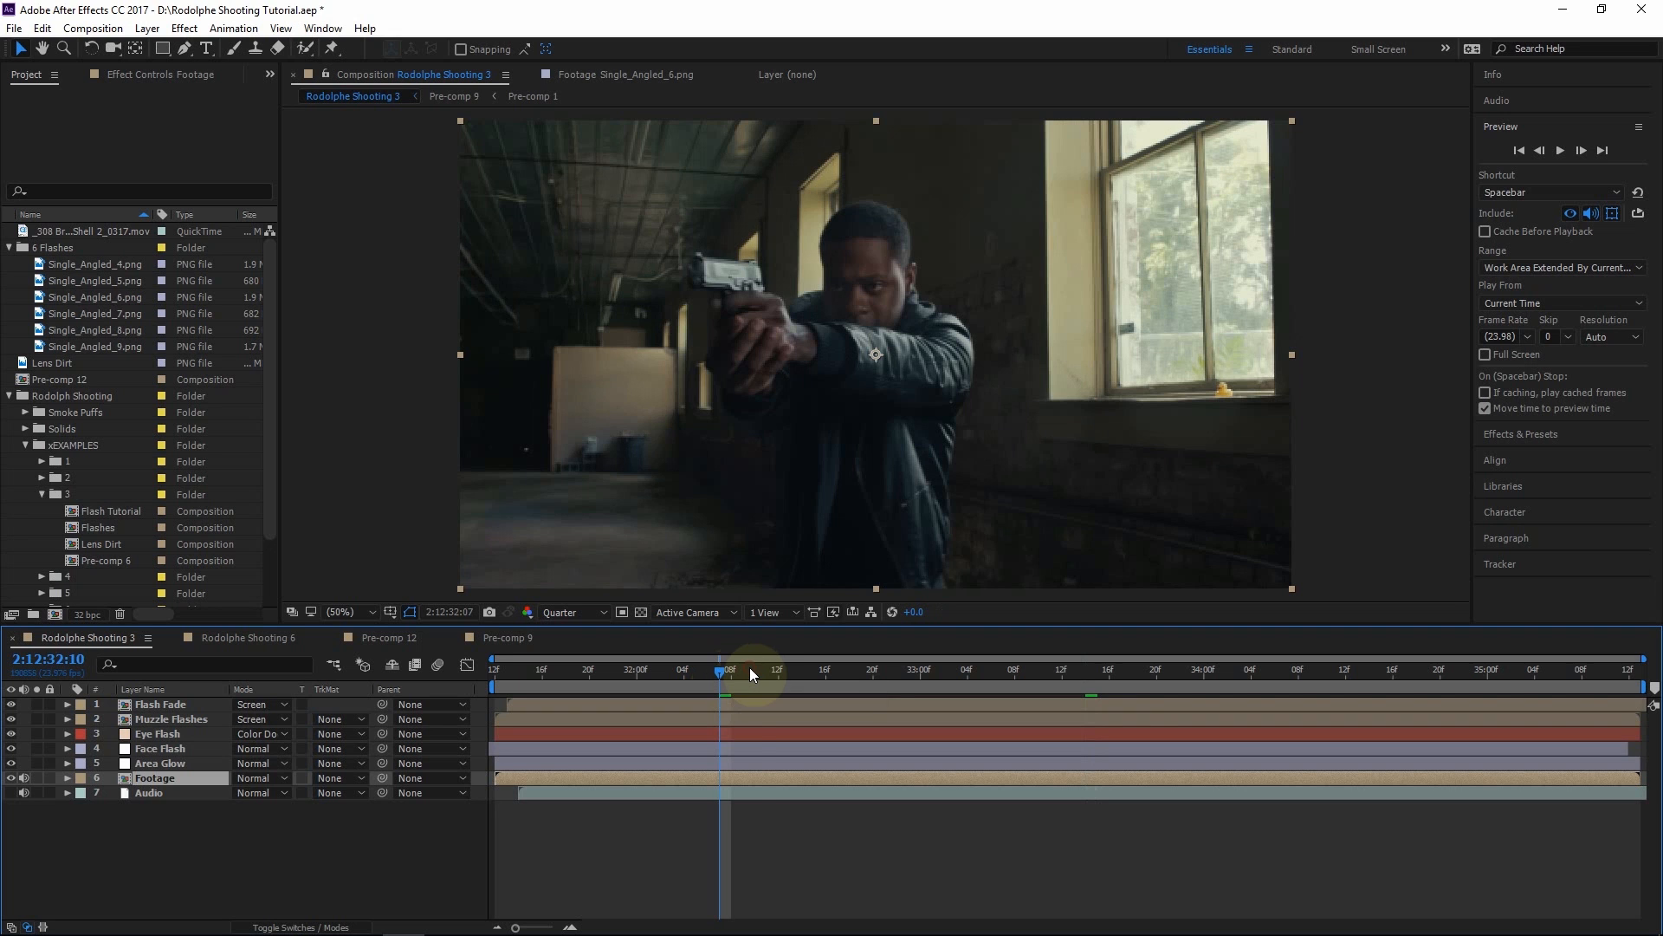
pyautogui.moveTo(751, 668); pyautogui.dragTo(778, 671)
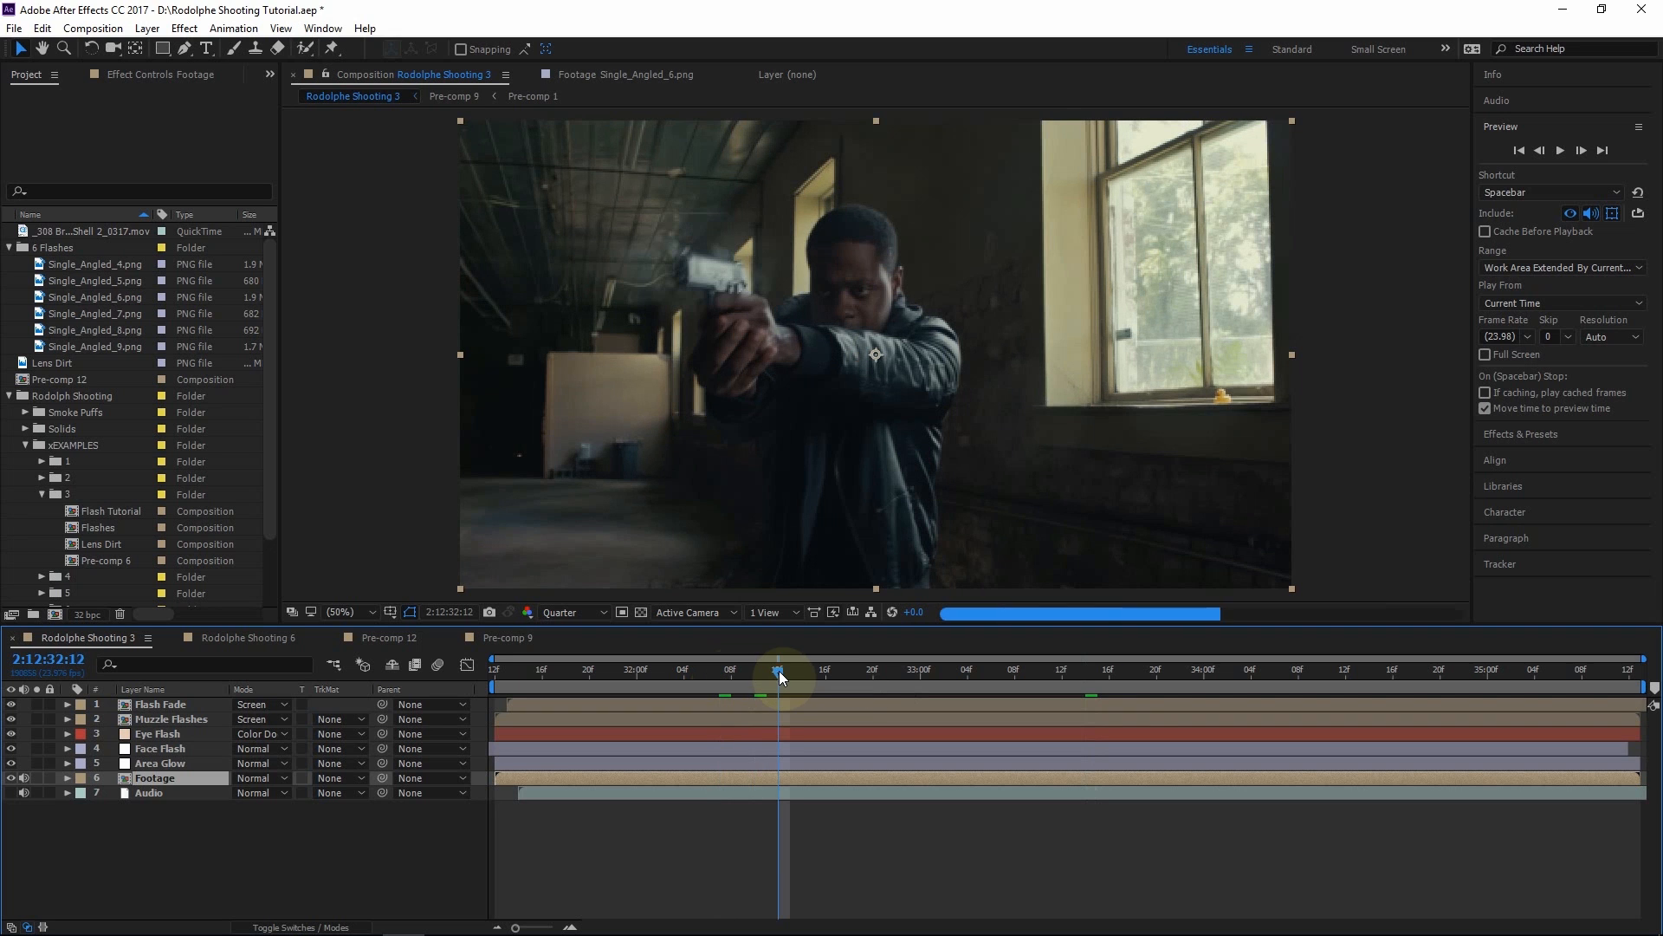
pyautogui.click(812, 677)
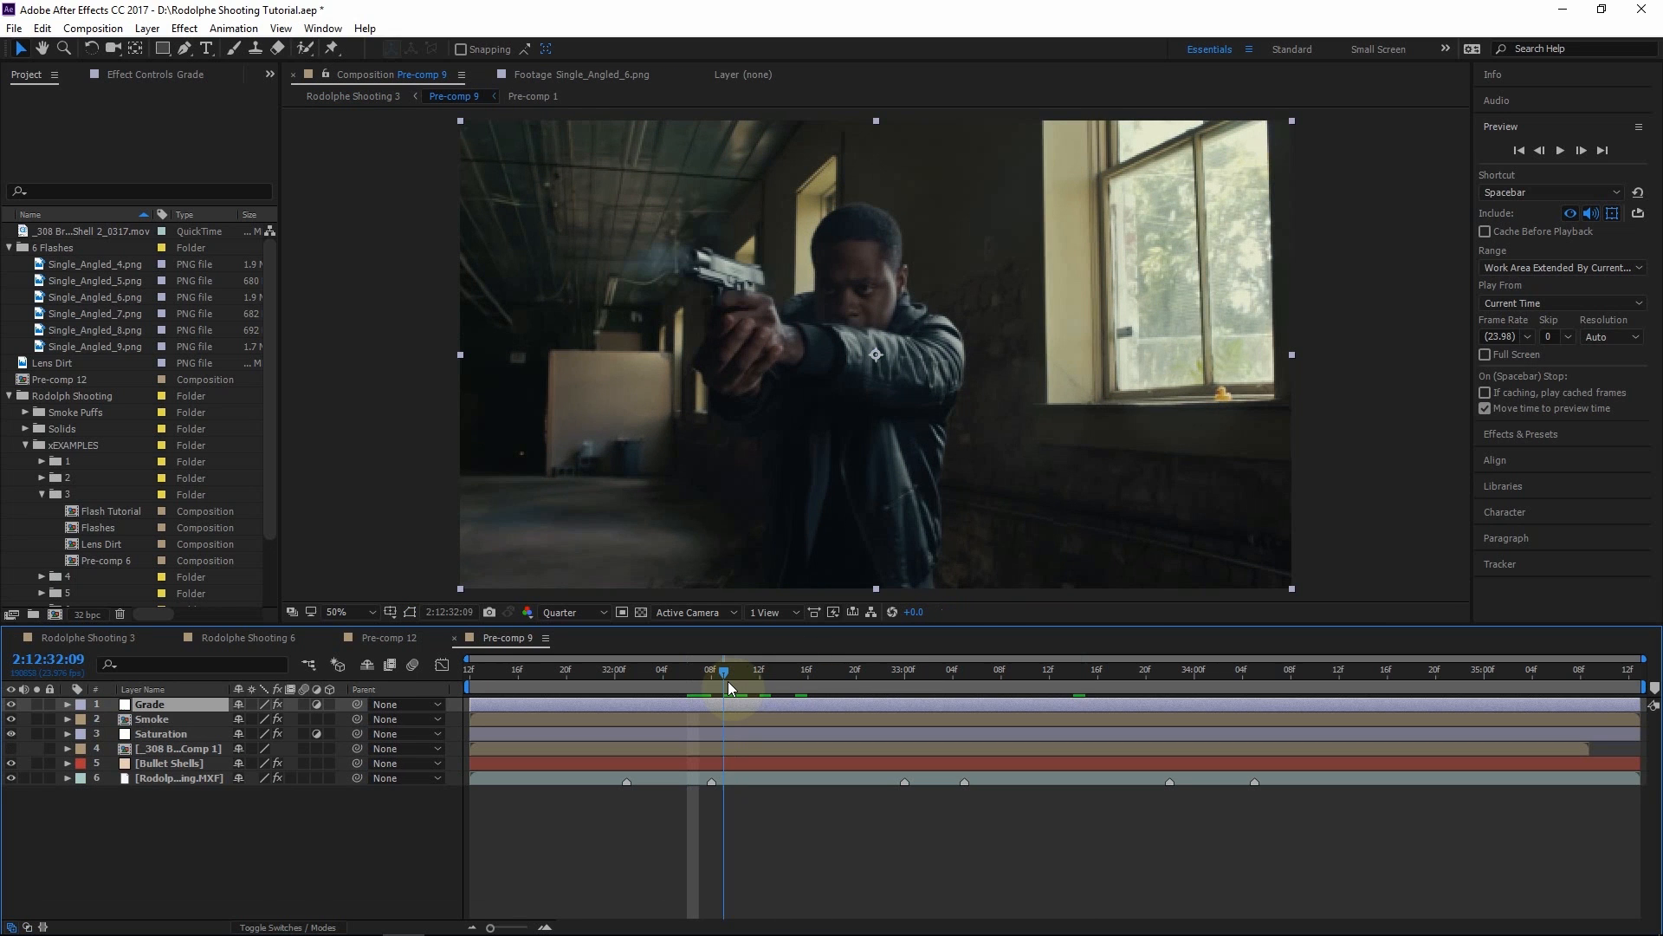
pyautogui.click(730, 681)
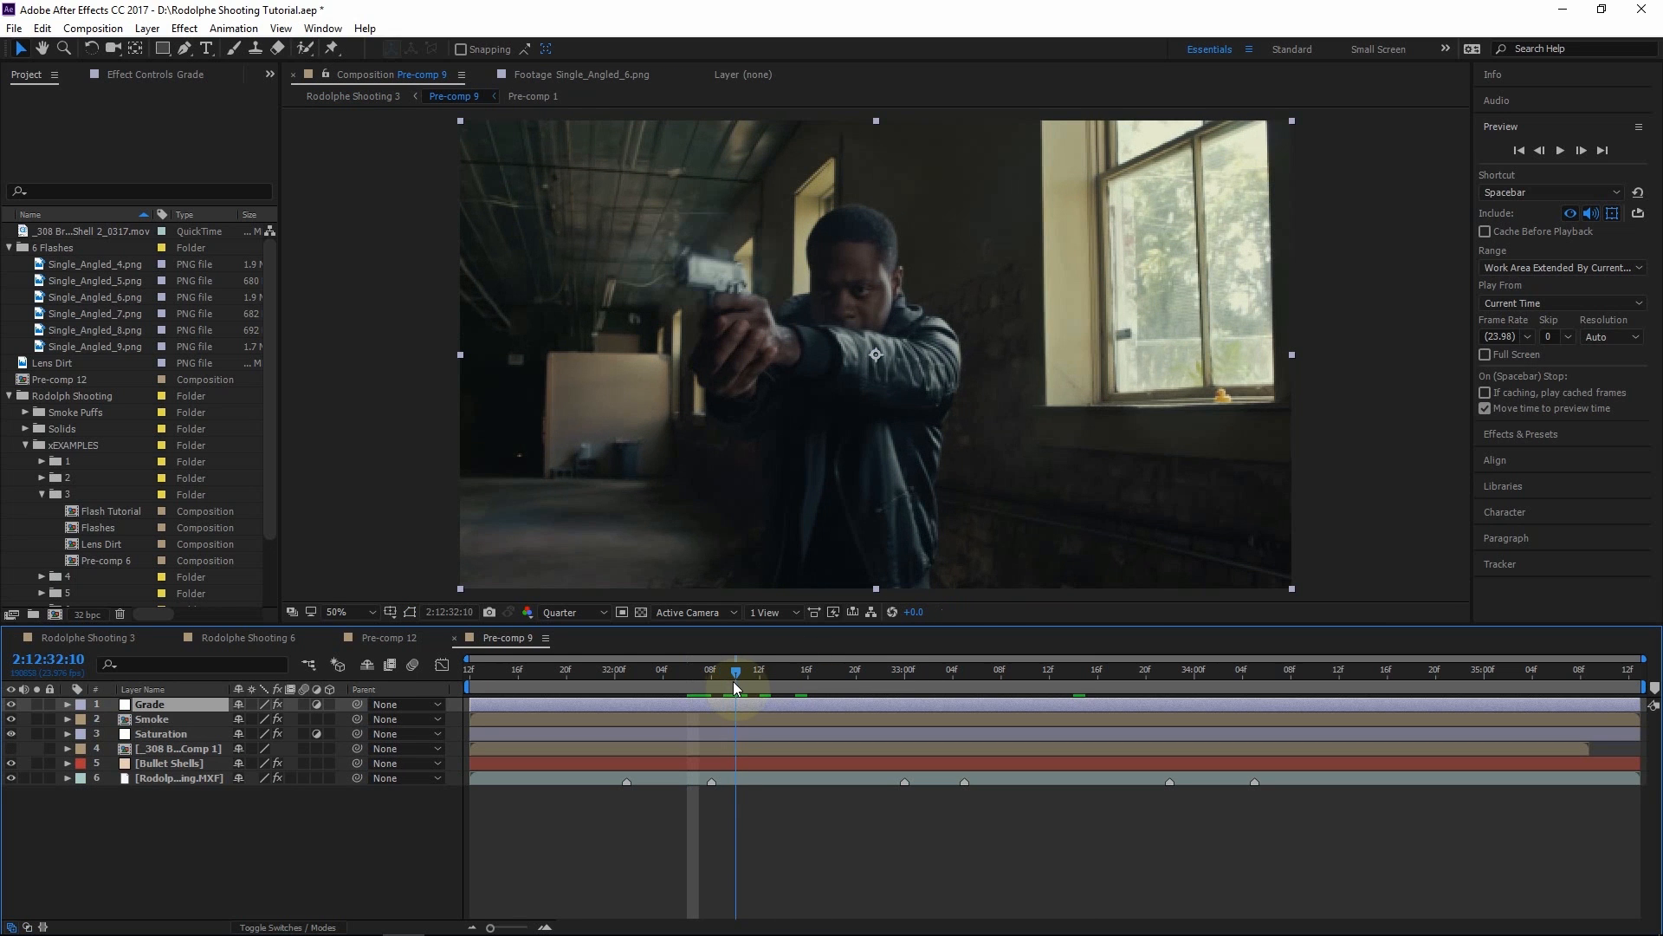
# Solo the Bullet Shells layer in Pre-comp 9, scrub to 2:12:33:02 and play the preview to examine the ejected shells
pyautogui.click(36, 762)
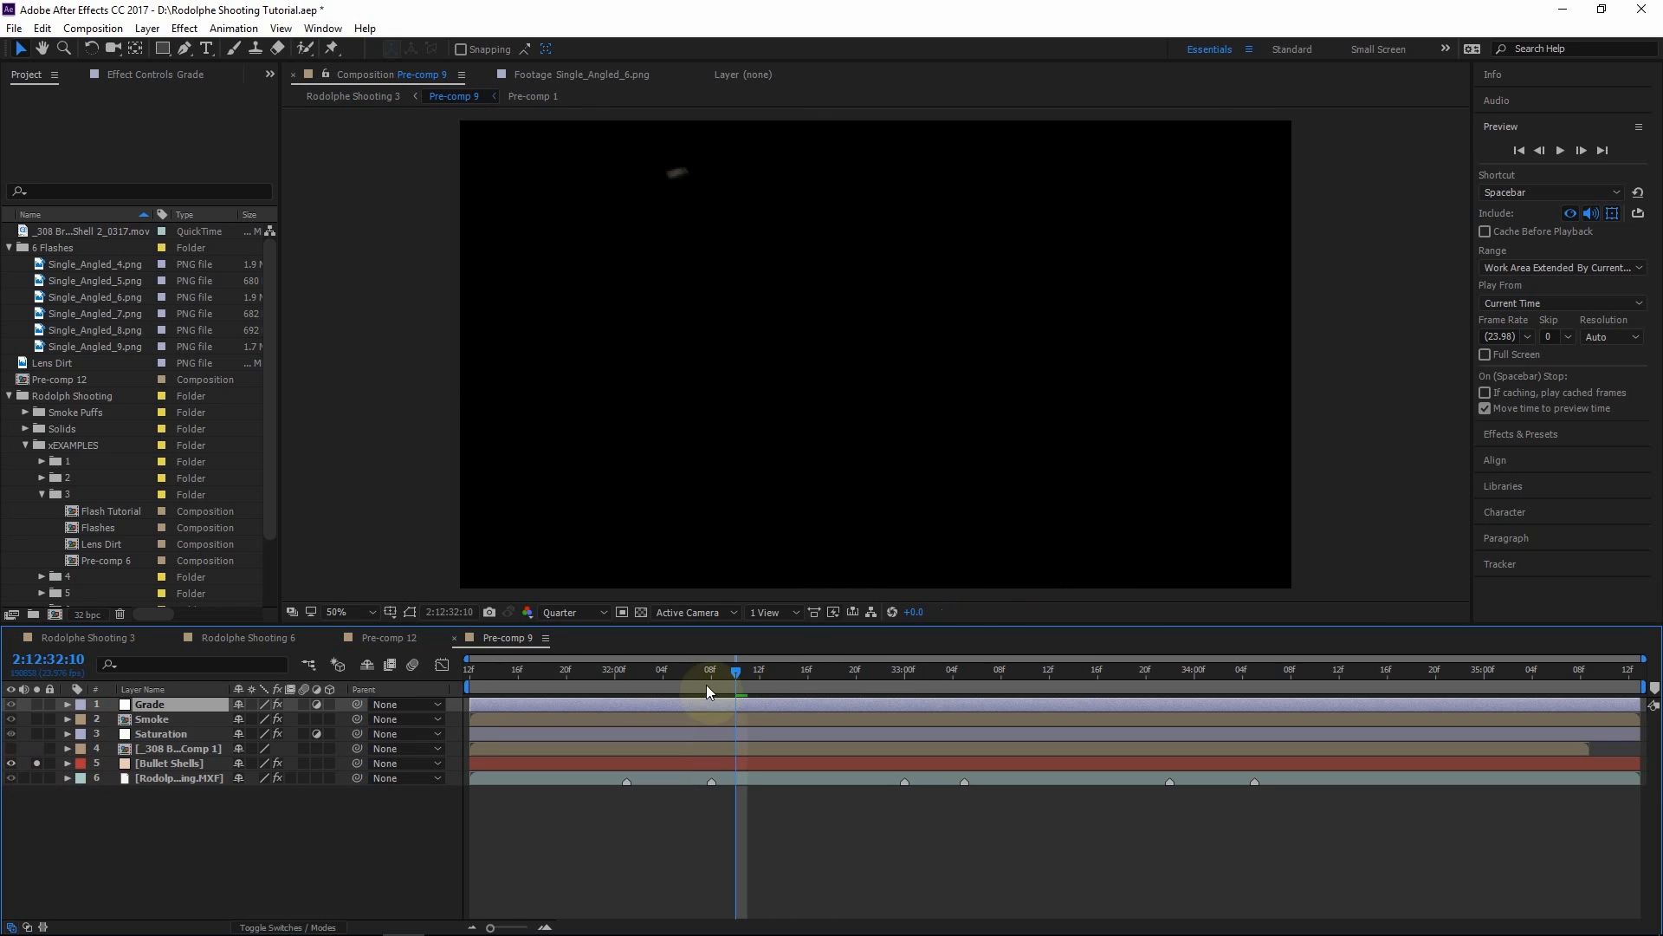
pyautogui.click(755, 679)
pyautogui.moveTo(757, 683); pyautogui.dragTo(923, 670)
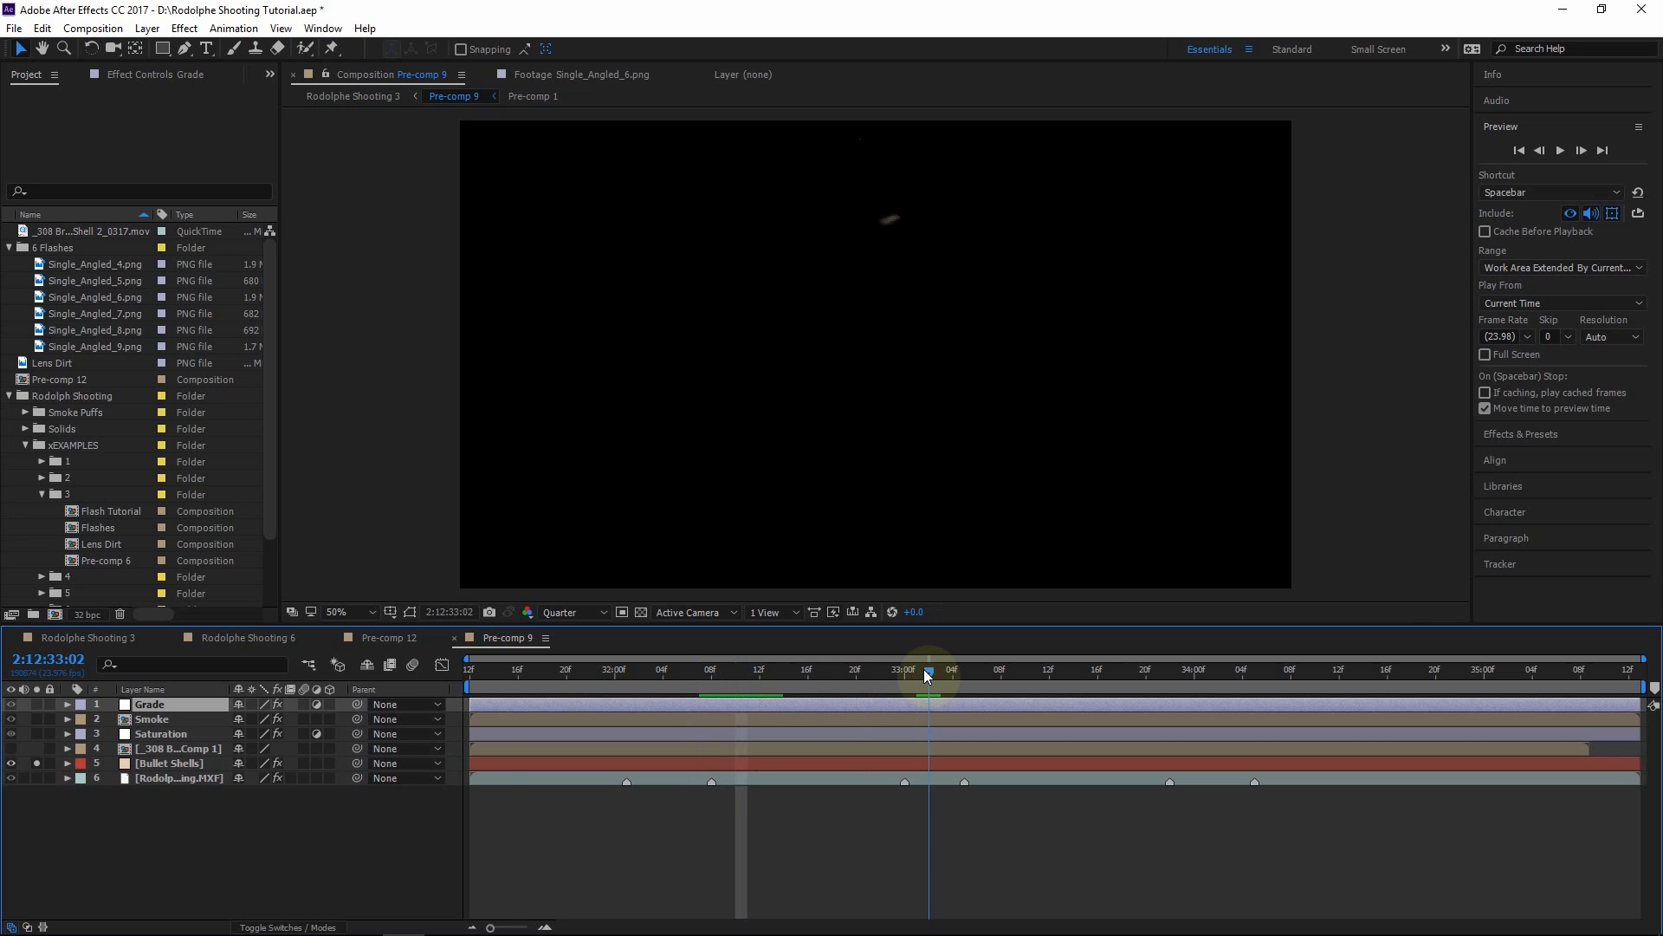
pyautogui.click(1561, 150)
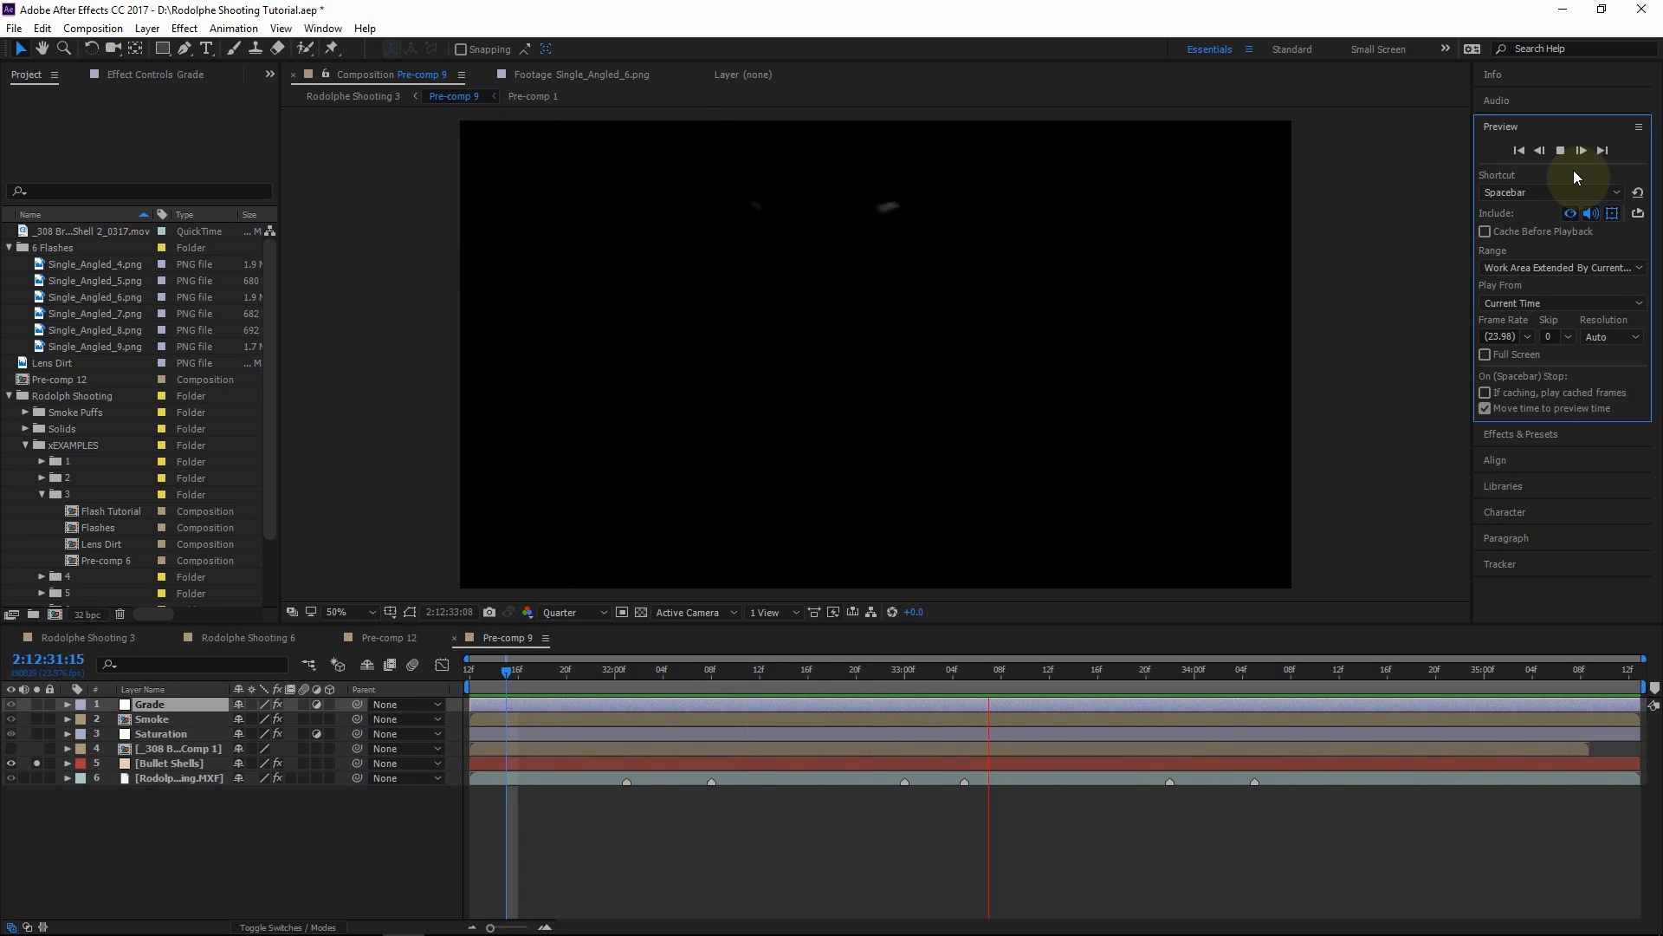
pyautogui.moveTo(870, 665); pyautogui.dragTo(1018, 662)
pyautogui.click(1560, 149)
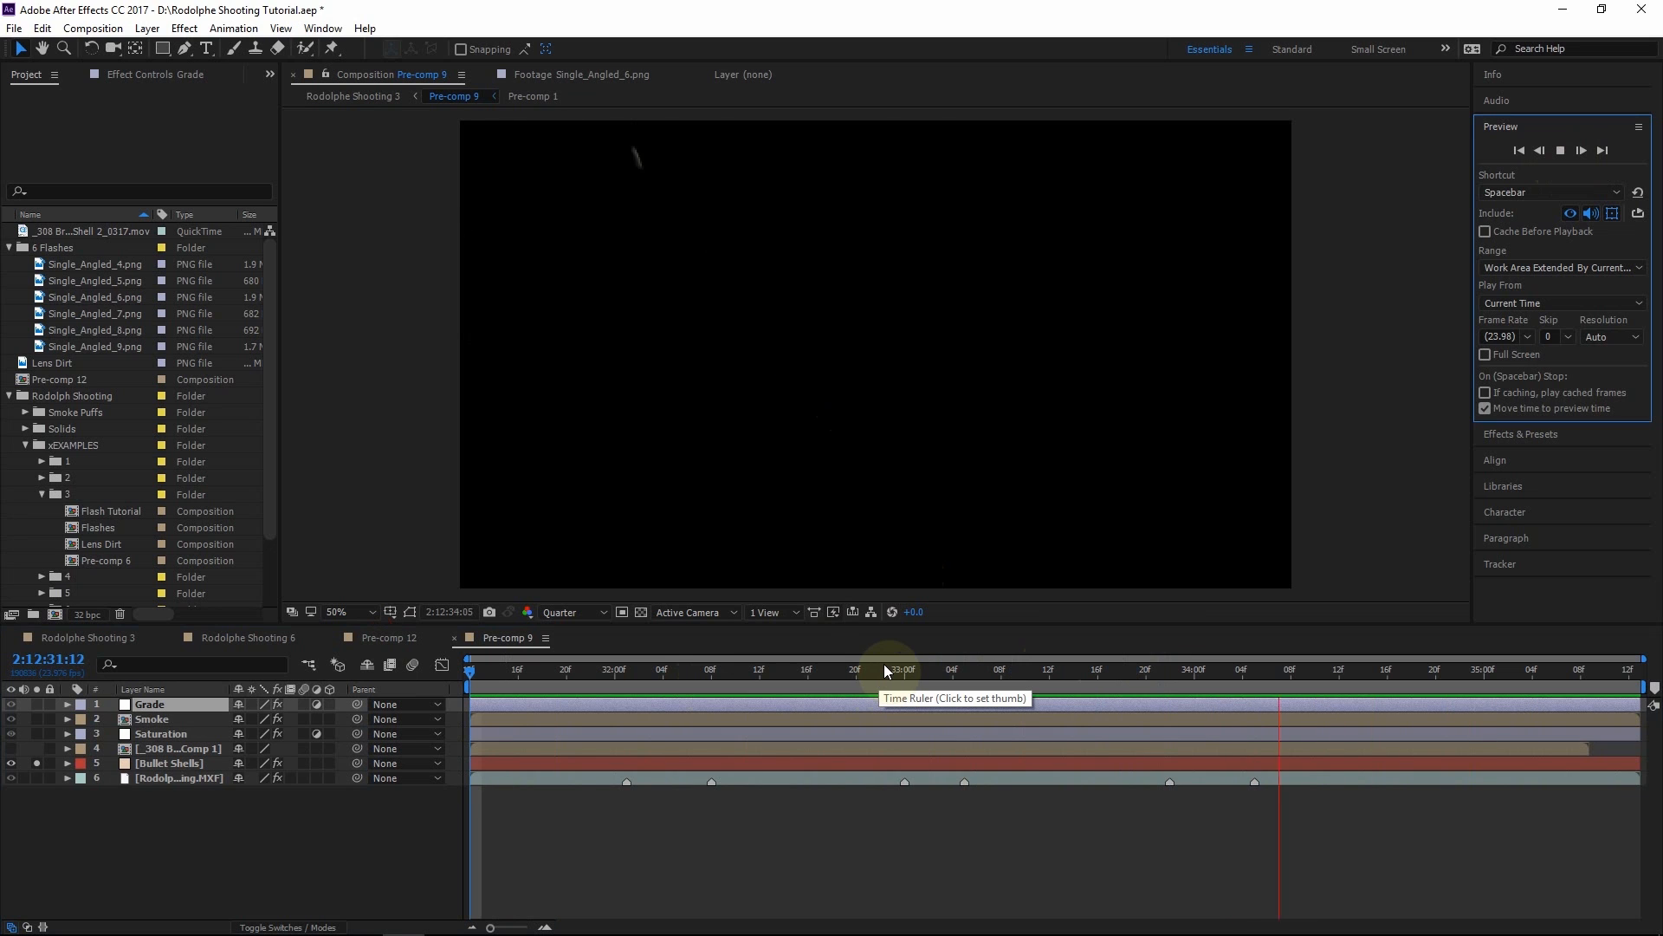
# Scrub back to 2:12:32:07 and unsolo the Bullet Shells layer to view the full composite
pyautogui.click(904, 673)
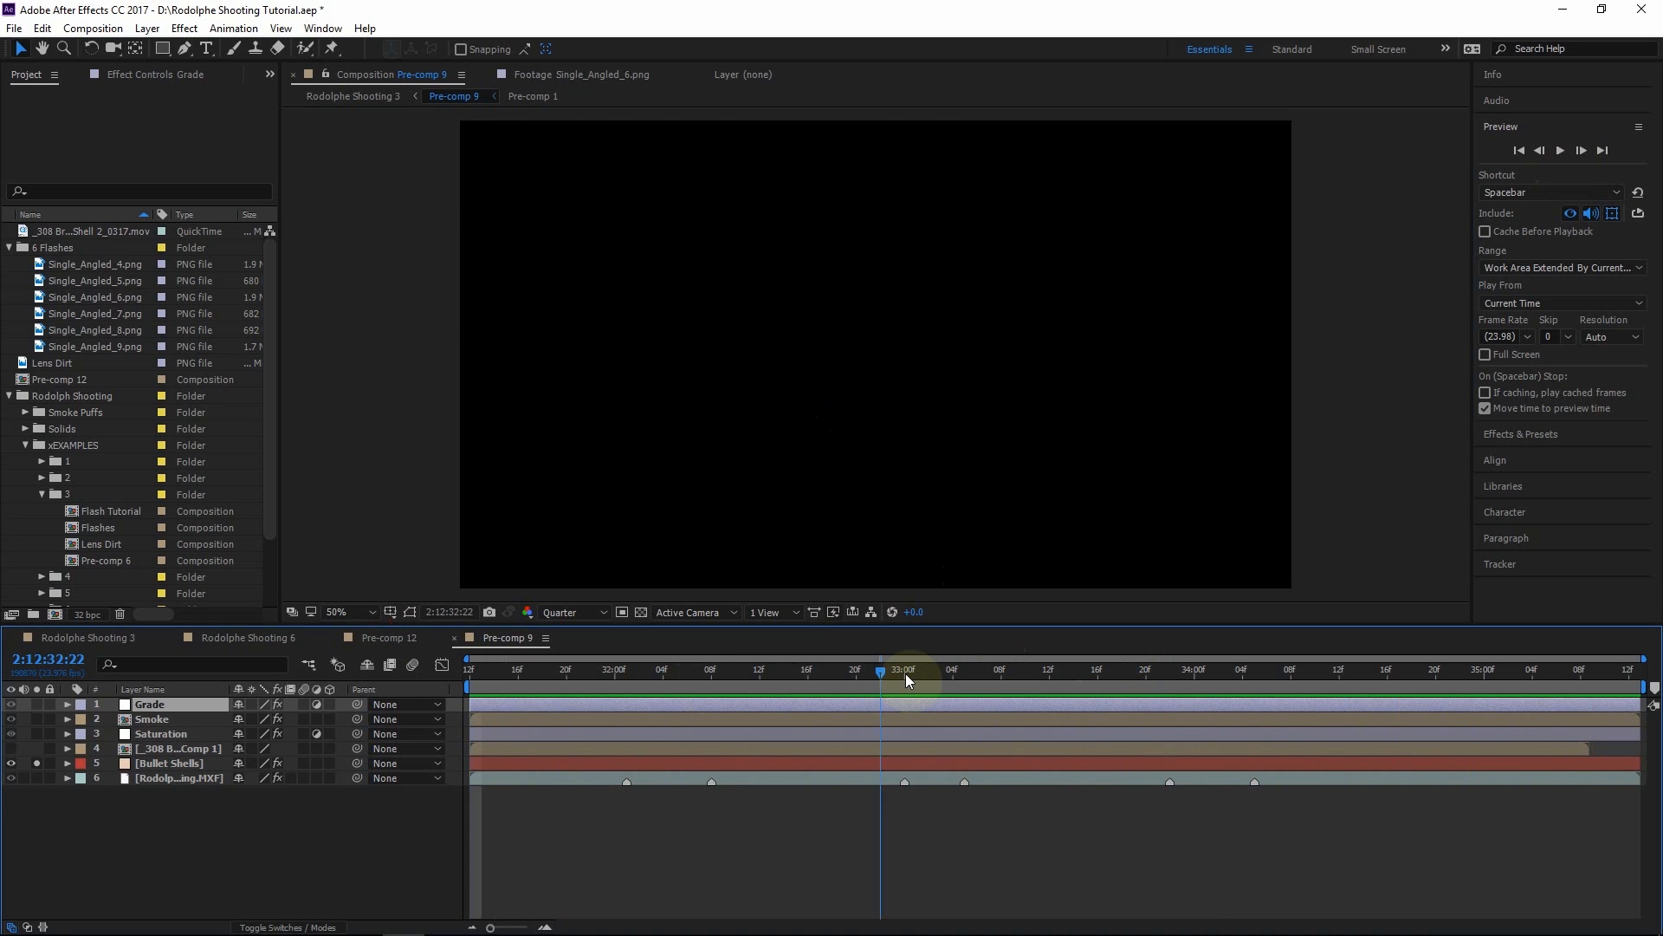
pyautogui.moveTo(644, 681); pyautogui.dragTo(700, 682)
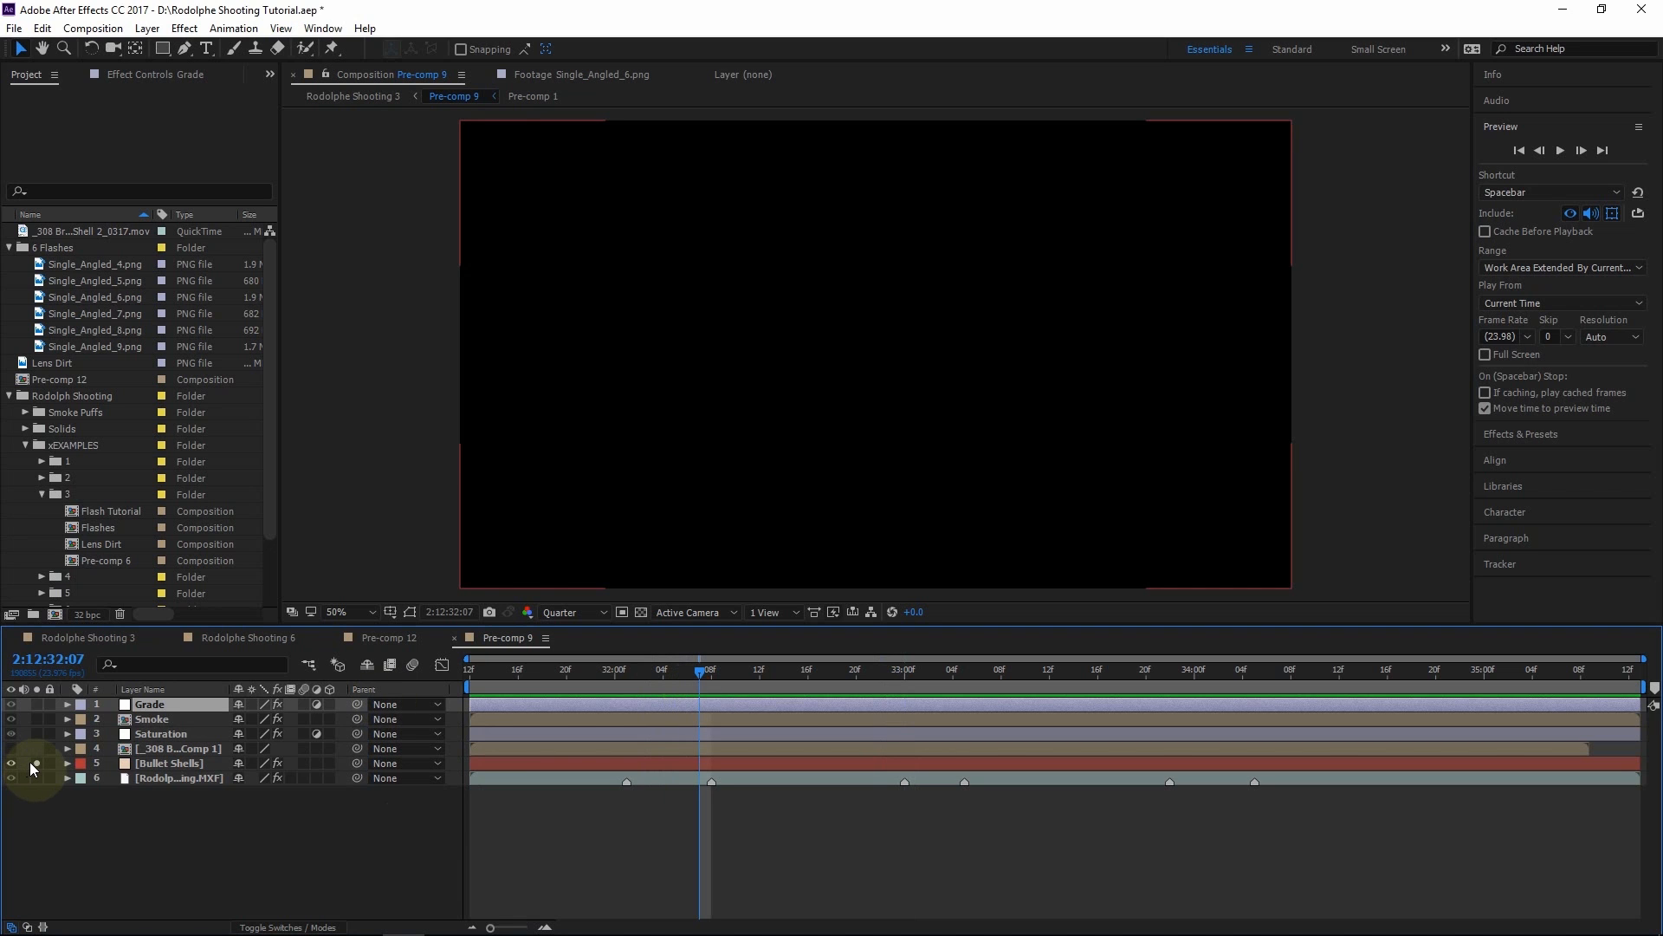
pyautogui.click(29, 763)
pyautogui.click(39, 763)
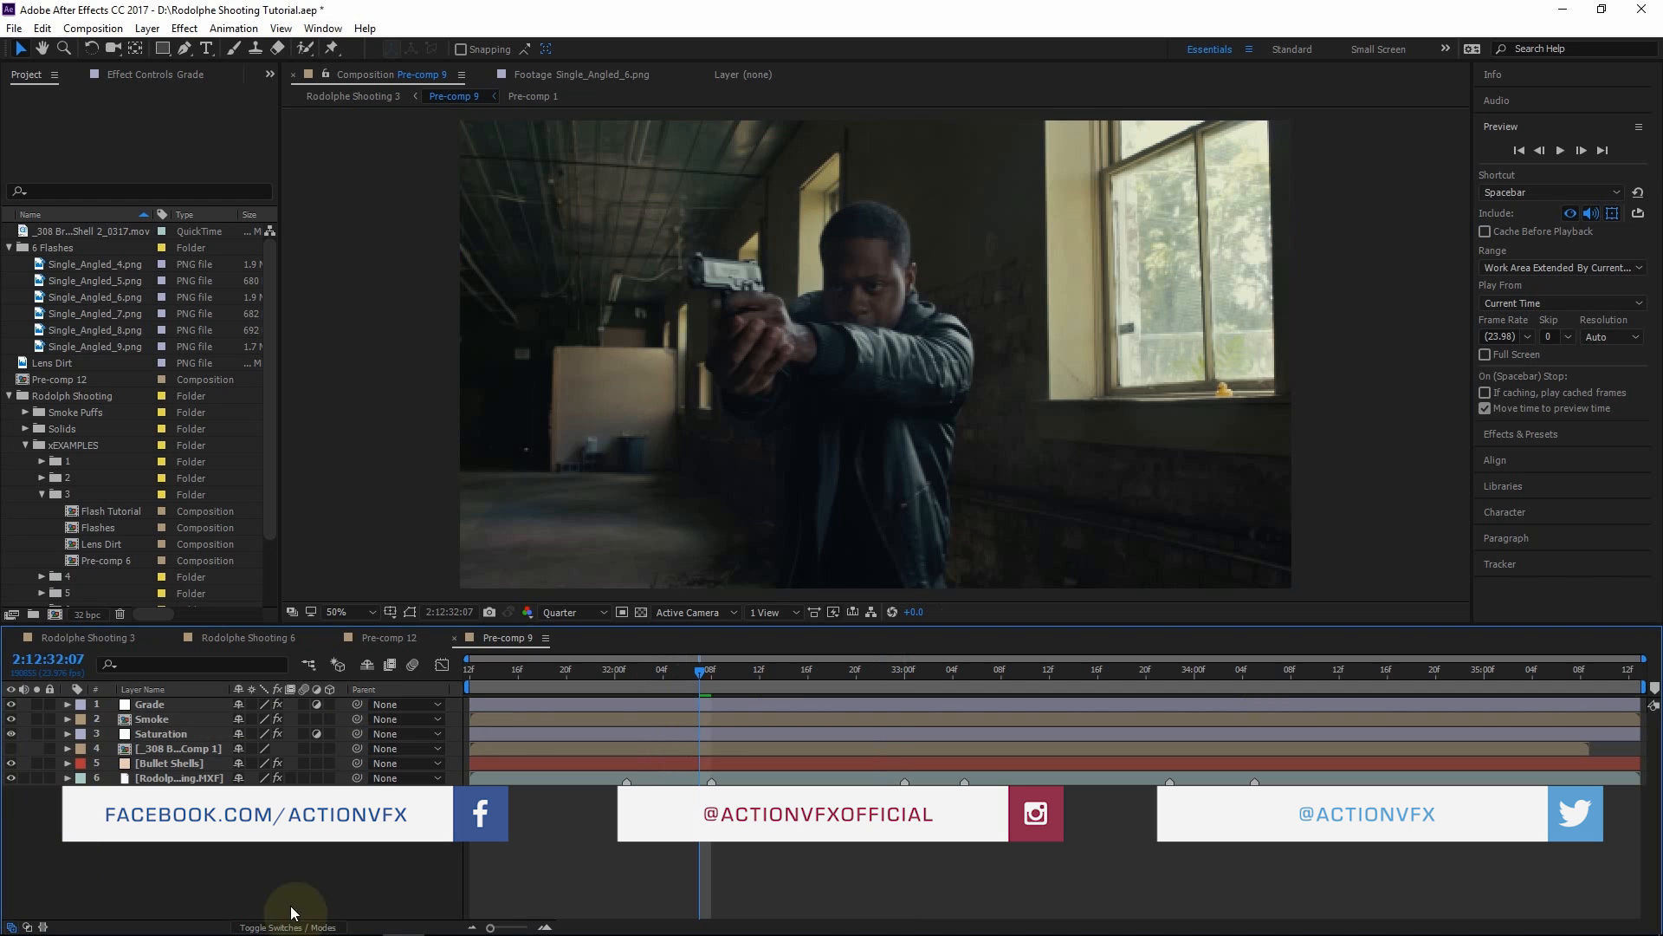
# Solo the Smoke layer to check the smoke at 2:12:32:09 and 2:12:33:02, and unsolo it again
pyautogui.moveTo(701, 693); pyautogui.dragTo(719, 683)
pyautogui.click(151, 719)
pyautogui.click(39, 717)
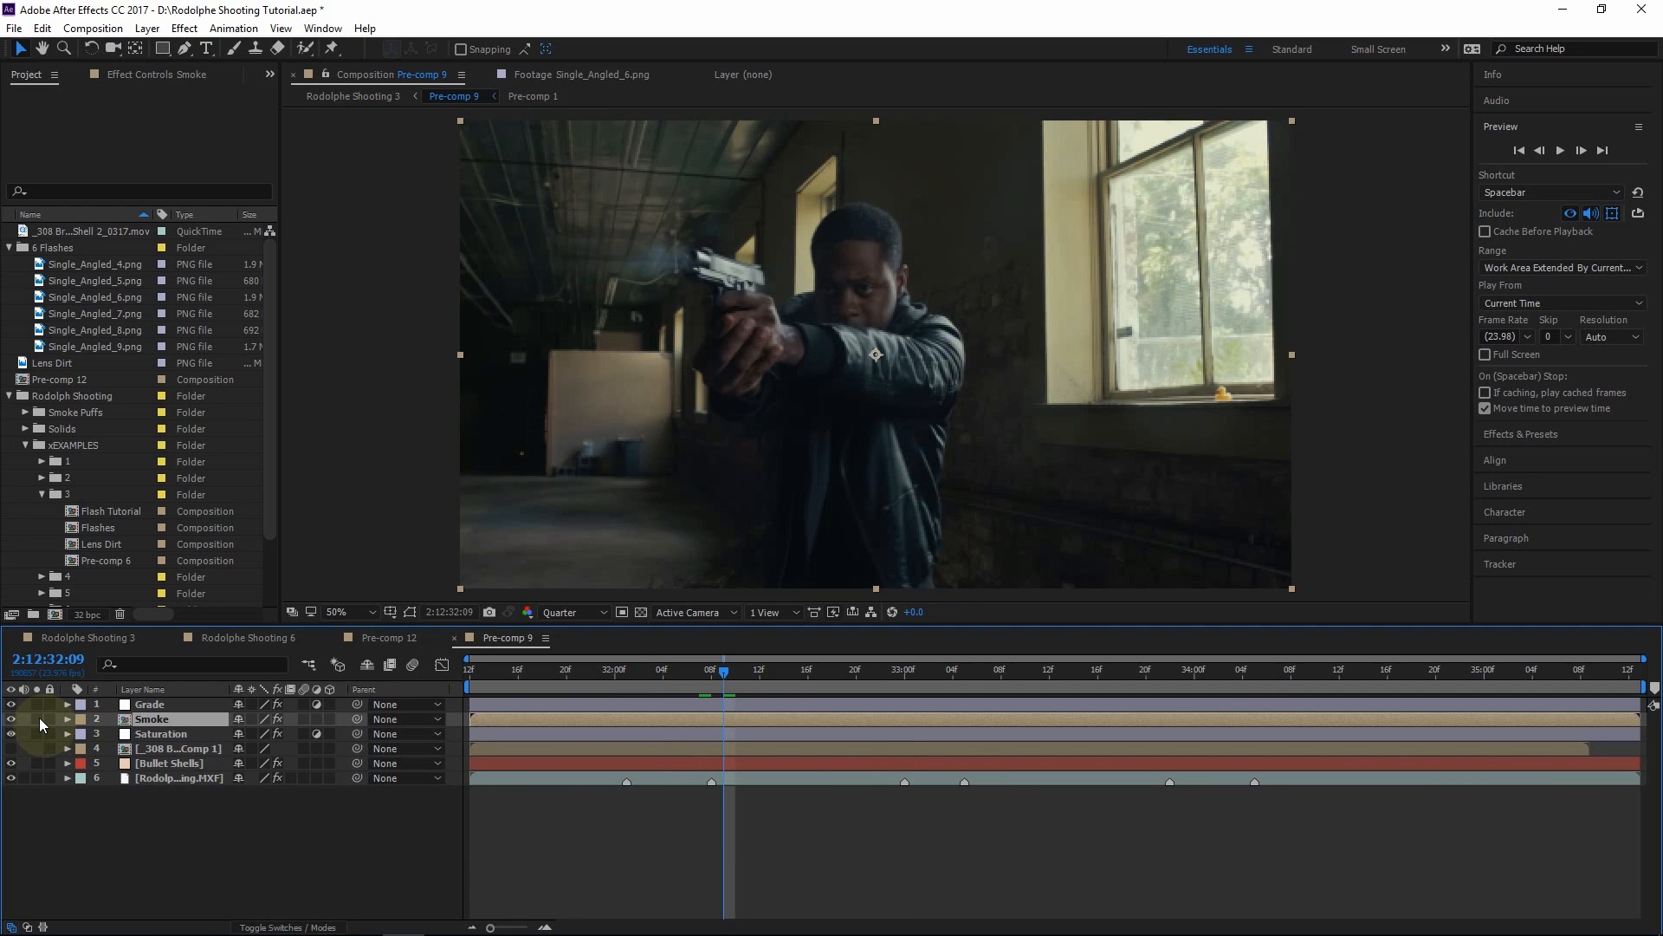
pyautogui.click(931, 668)
pyautogui.click(36, 720)
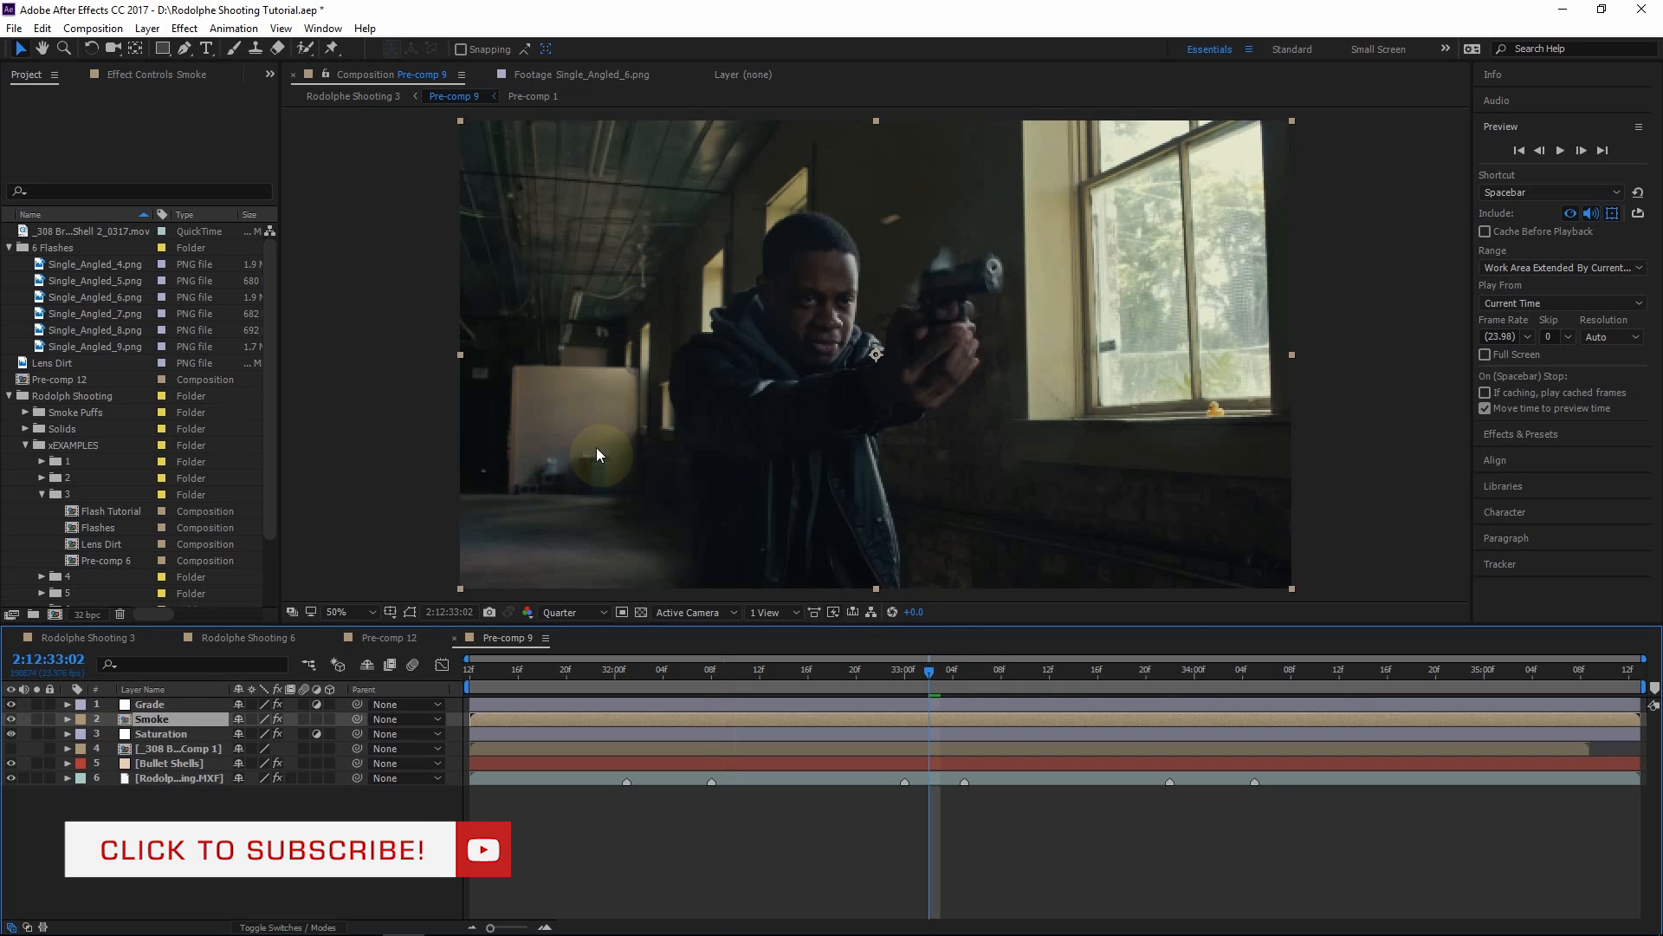